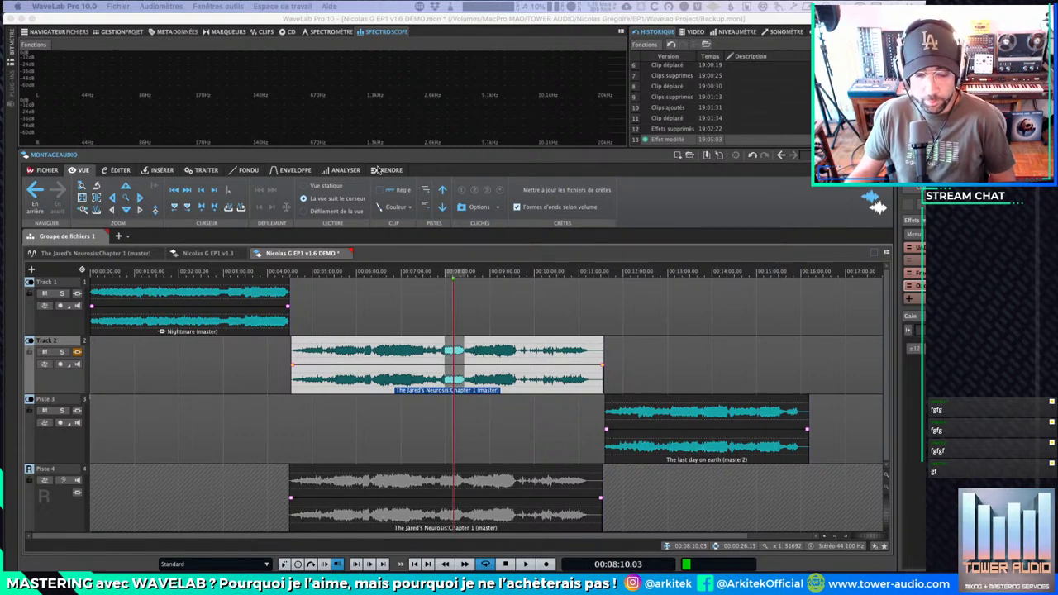
Step: Switch to Safari with the Steinberg site, accept the cookie notice and open the WaveLab product page
mouse_move(248, 565)
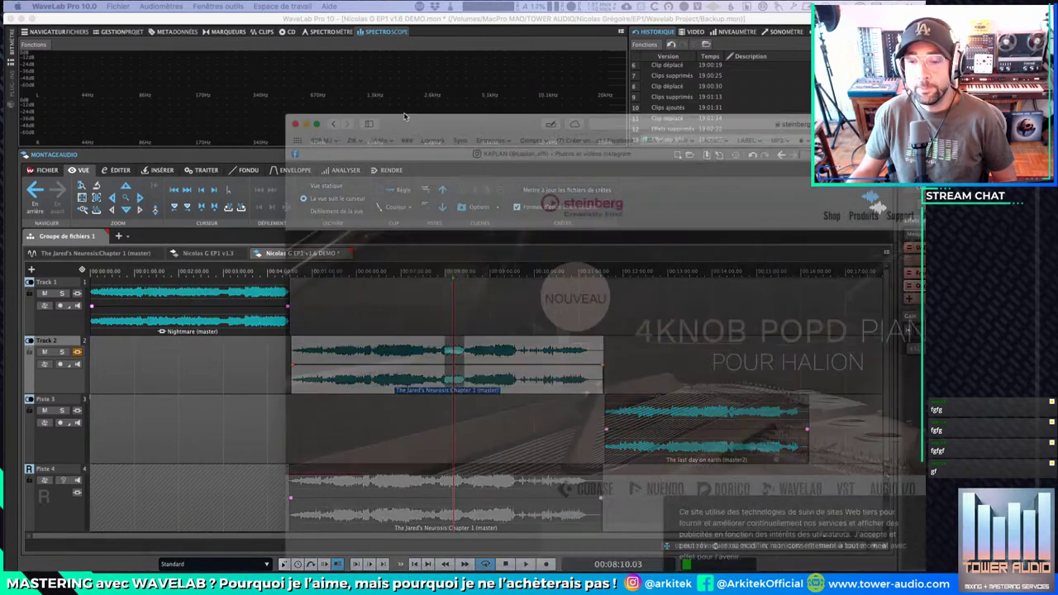
left_click_drag(458, 125, 235, 26)
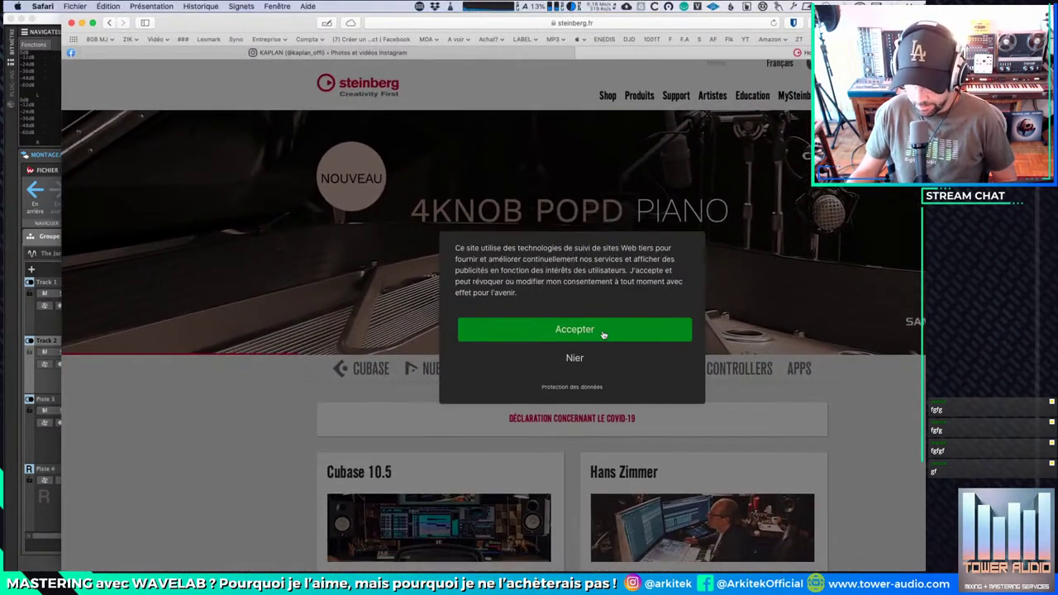
left_click(604, 333)
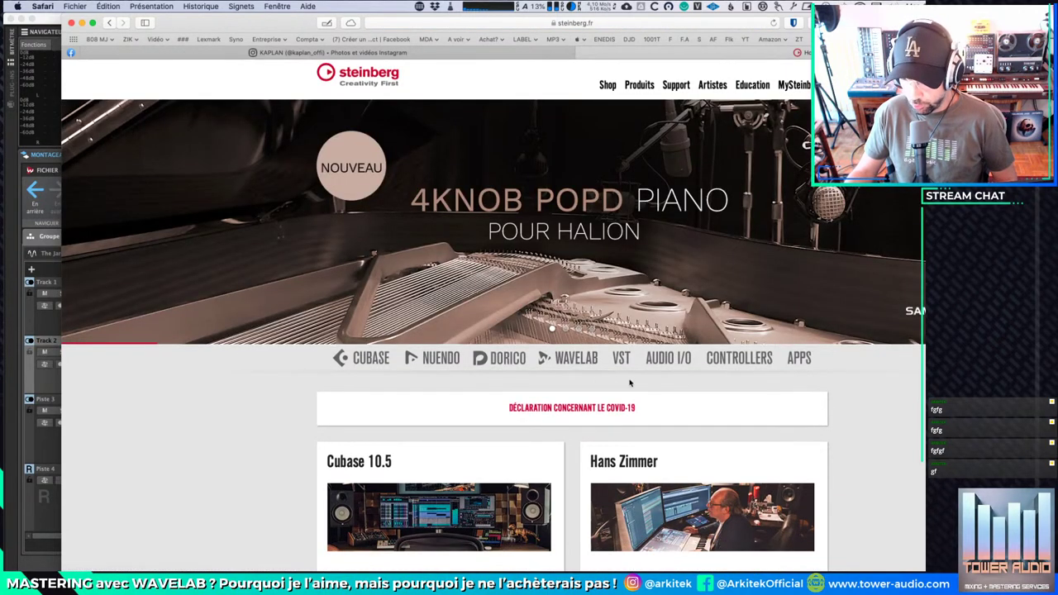
left_click(570, 357)
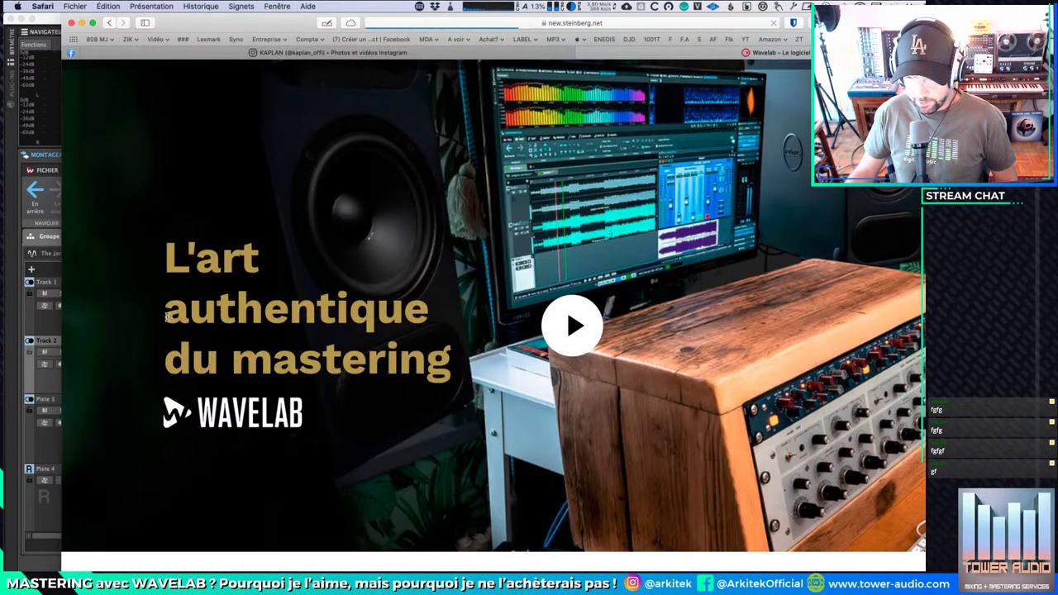
Step: Look through the WaveLab overview and open the linked WaveLab promotion page
left_click_drag(215, 22, 156, 23)
scroll(405, 339, "down", 10)
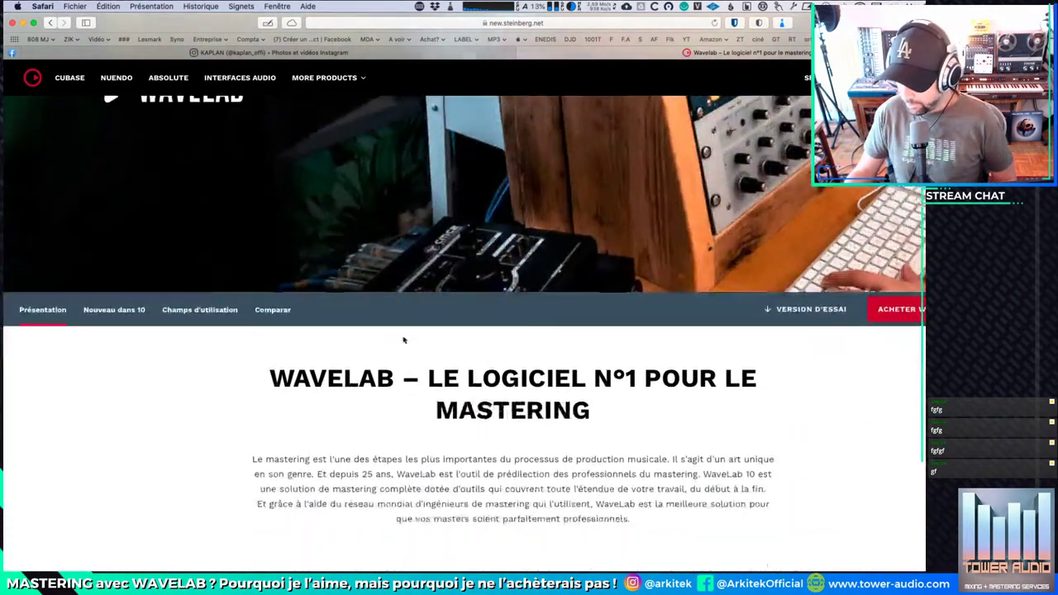
scroll(405, 338, "down", 2)
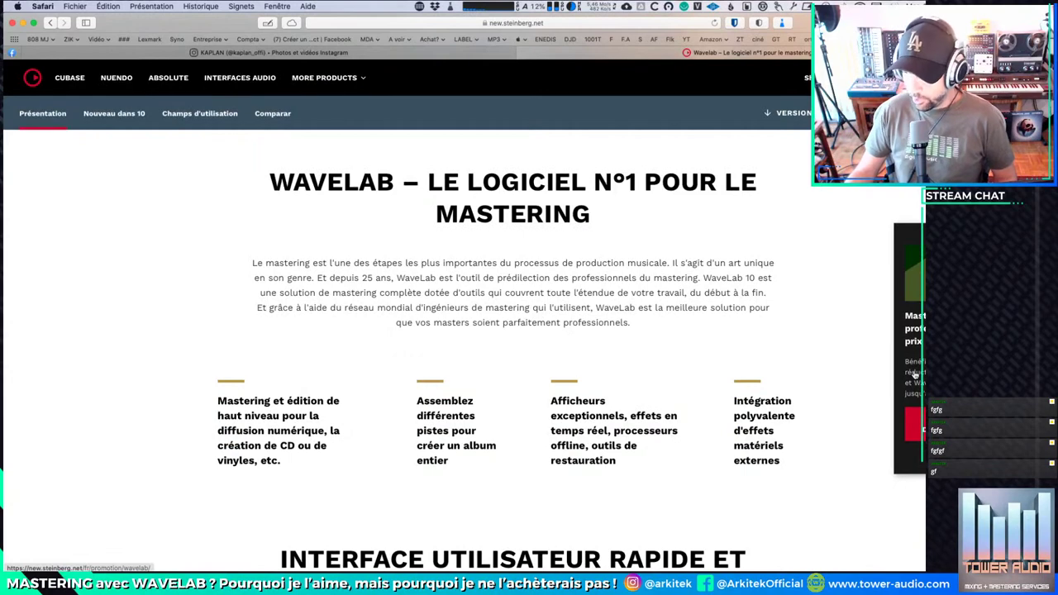
scroll(263, 327, "down", 15)
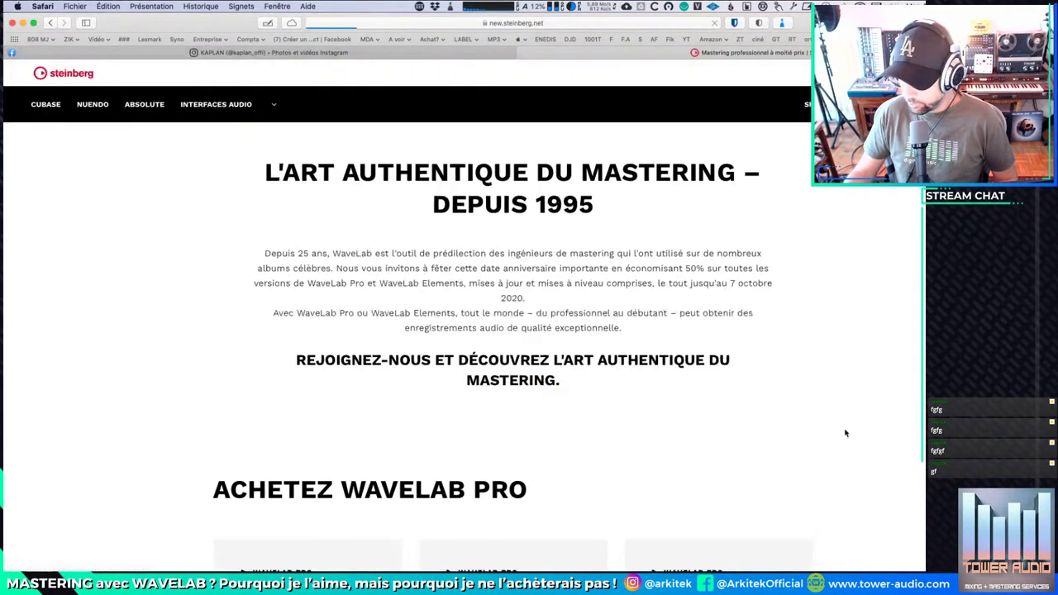
Step: Examine the anniversary offer and the prices of the WaveLab Pro 10 full version and its updates
scroll(263, 327, "down", 2)
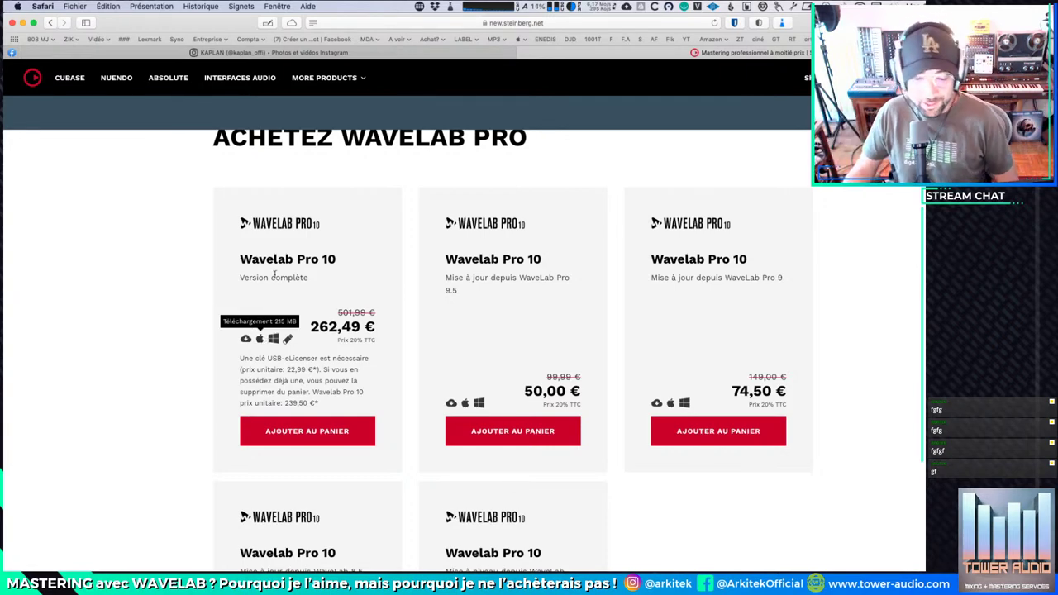
scroll(293, 276, "up", 1)
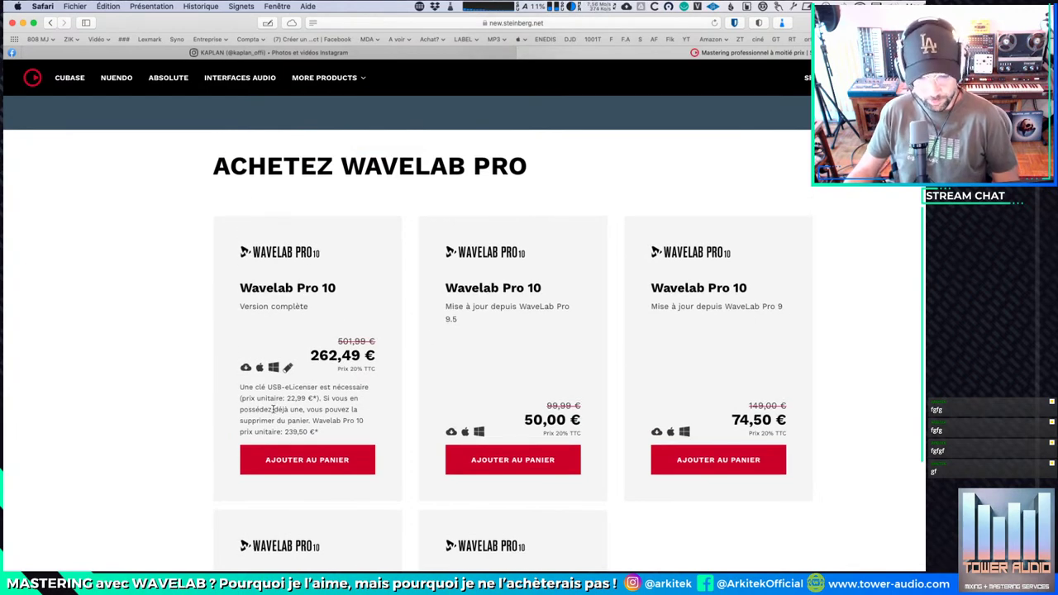
scroll(170, 287, "up", 1)
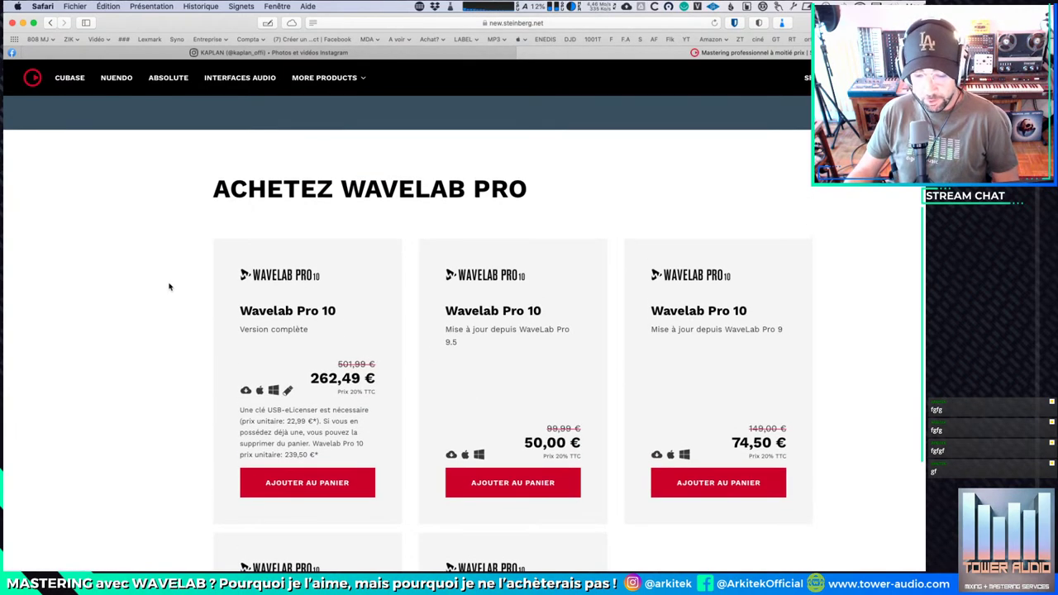
scroll(169, 287, "down", 1)
scroll(170, 287, "up", 2)
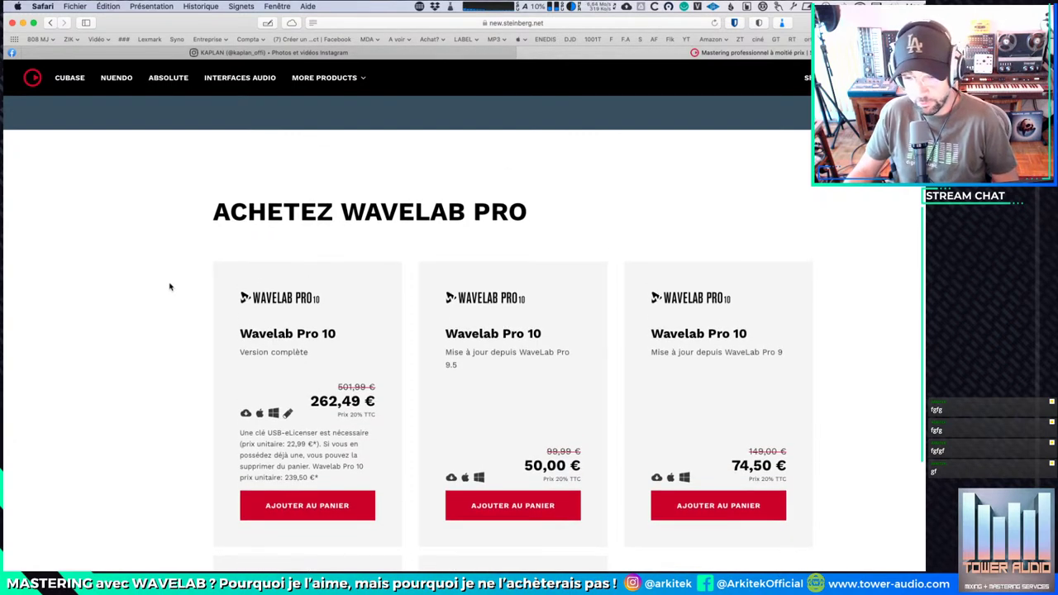
scroll(265, 284, "down", 1)
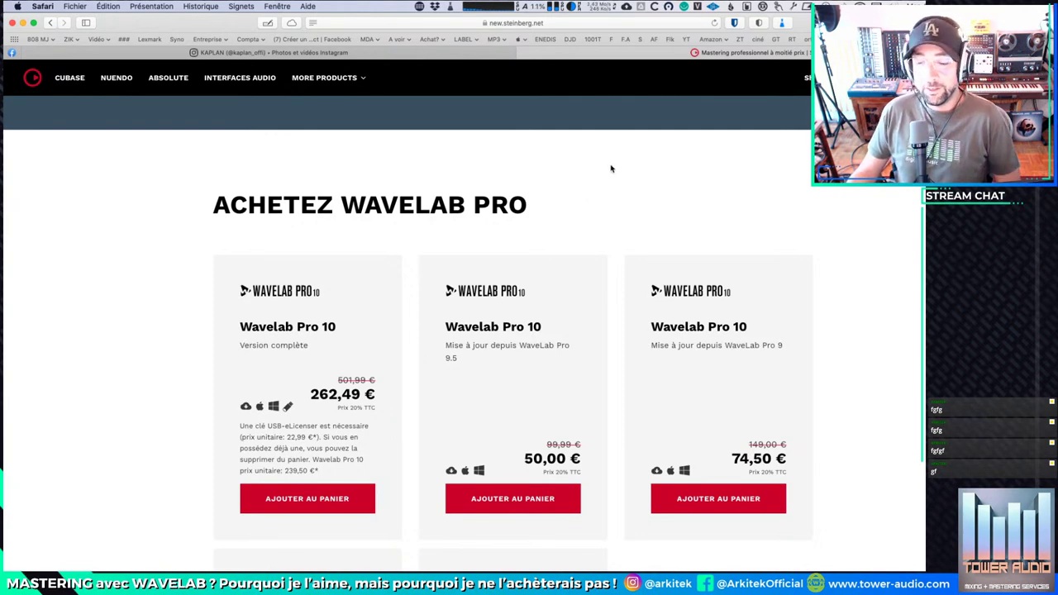
scroll(298, 207, "up", 3)
scroll(294, 207, "up", 5)
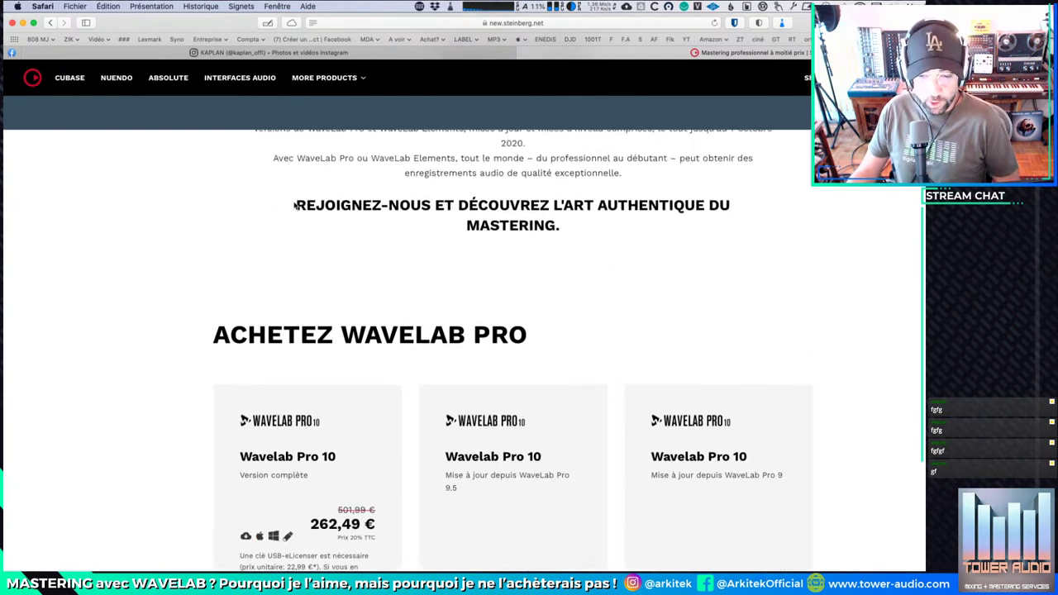
scroll(291, 198, "down", 6)
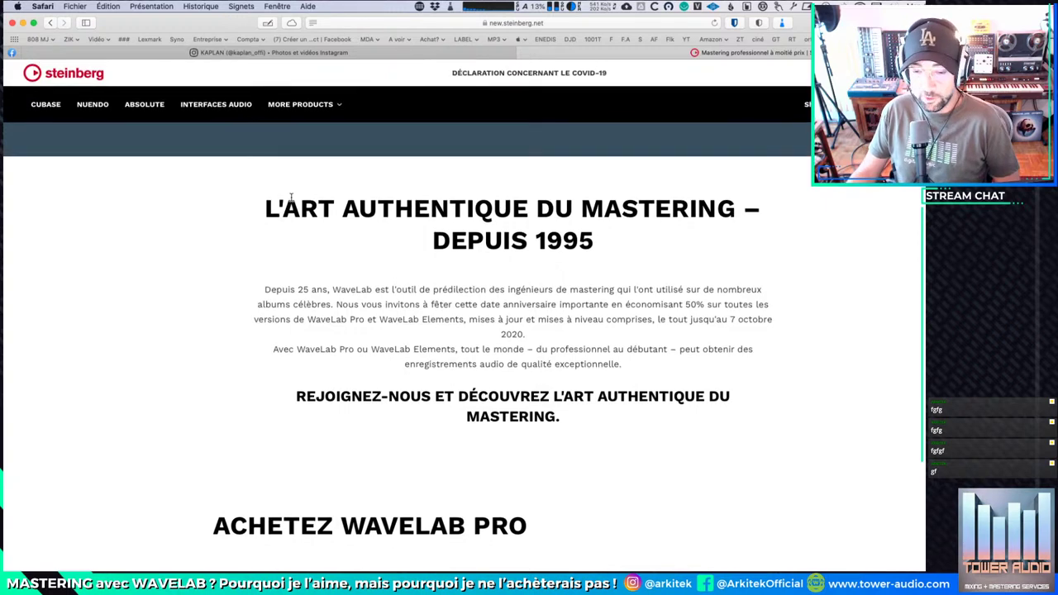
scroll(672, 245, "down", 2)
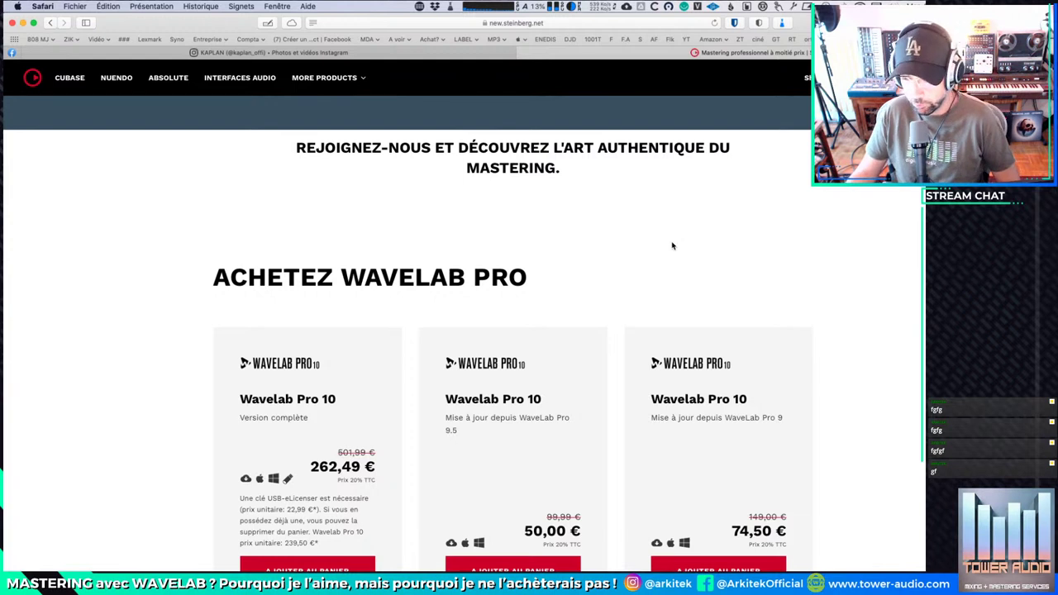
scroll(524, 236, "down", 1)
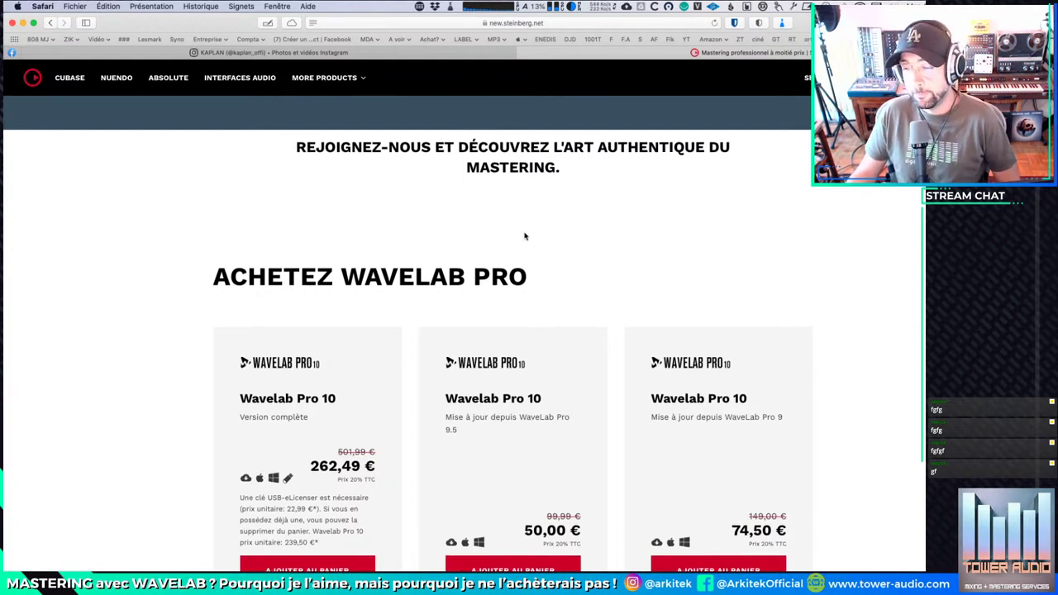
scroll(524, 236, "down", 1)
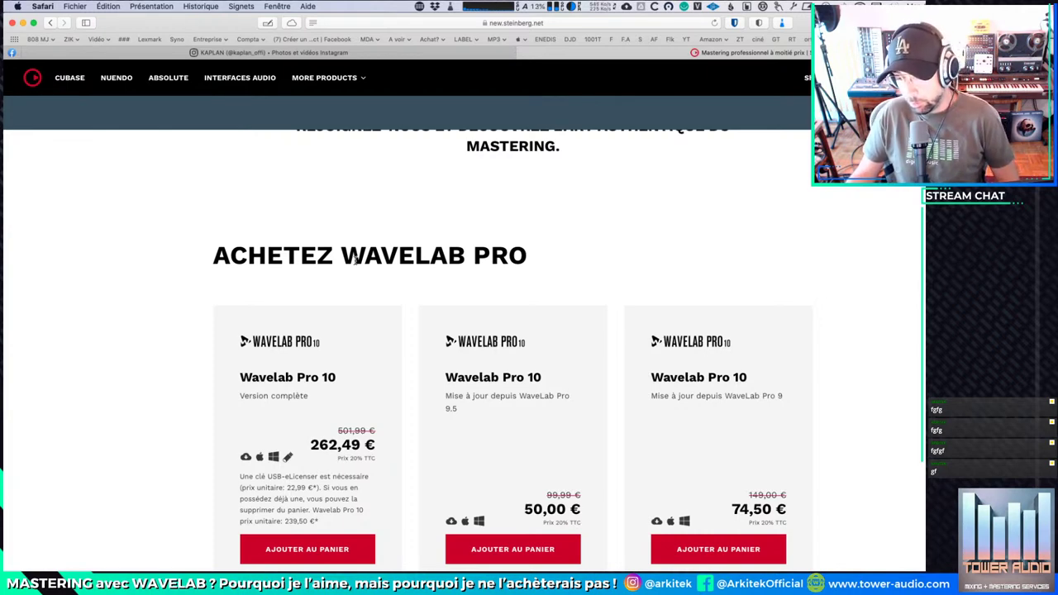
scroll(409, 240, "down", 1)
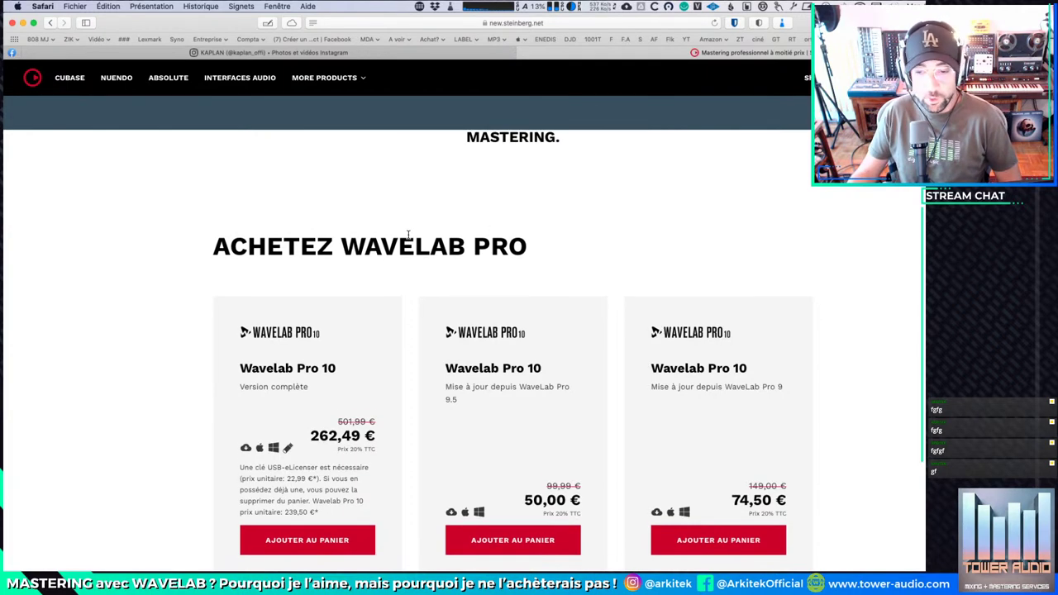
scroll(408, 236, "down", 3)
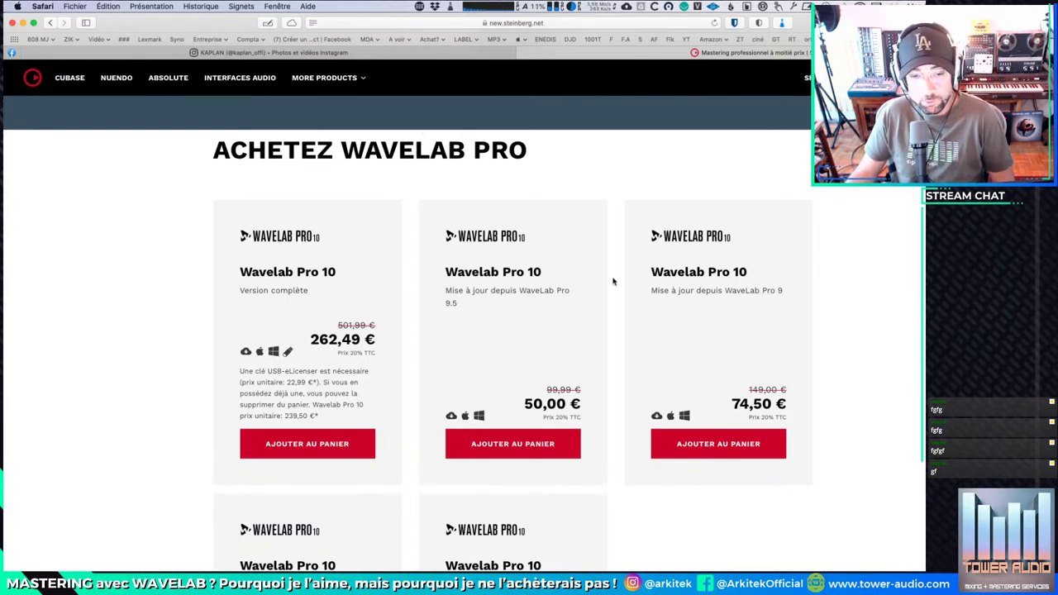
scroll(382, 243, "up", 1)
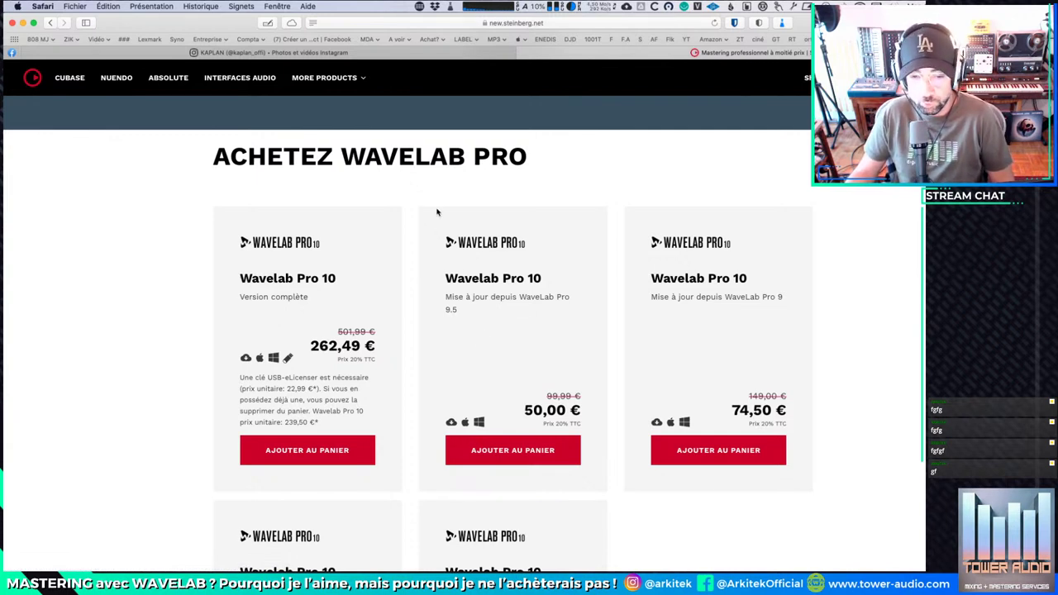
scroll(189, 248, "down", 1)
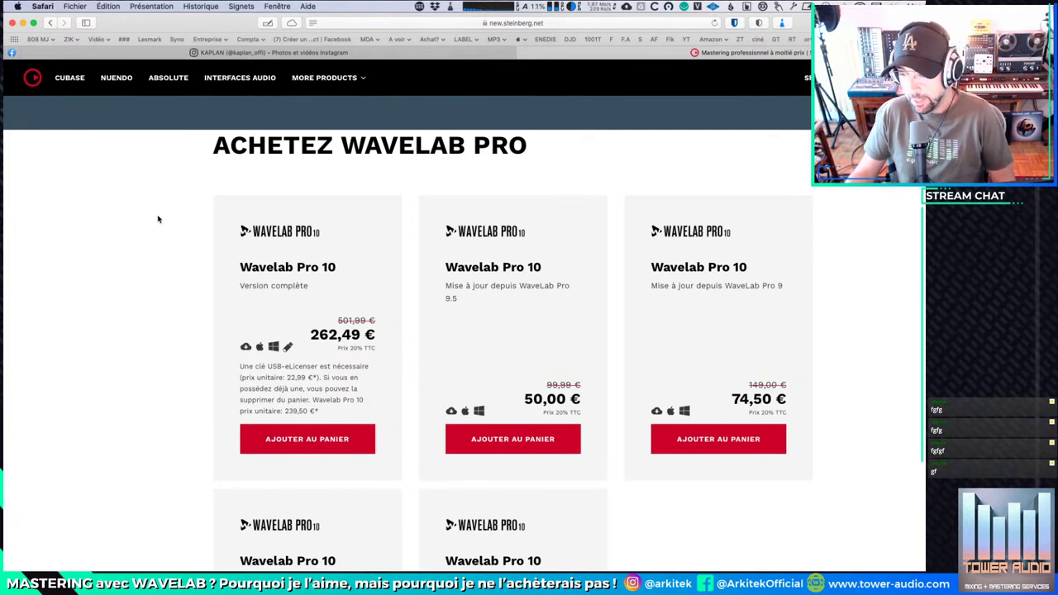
scroll(158, 219, "up", 2)
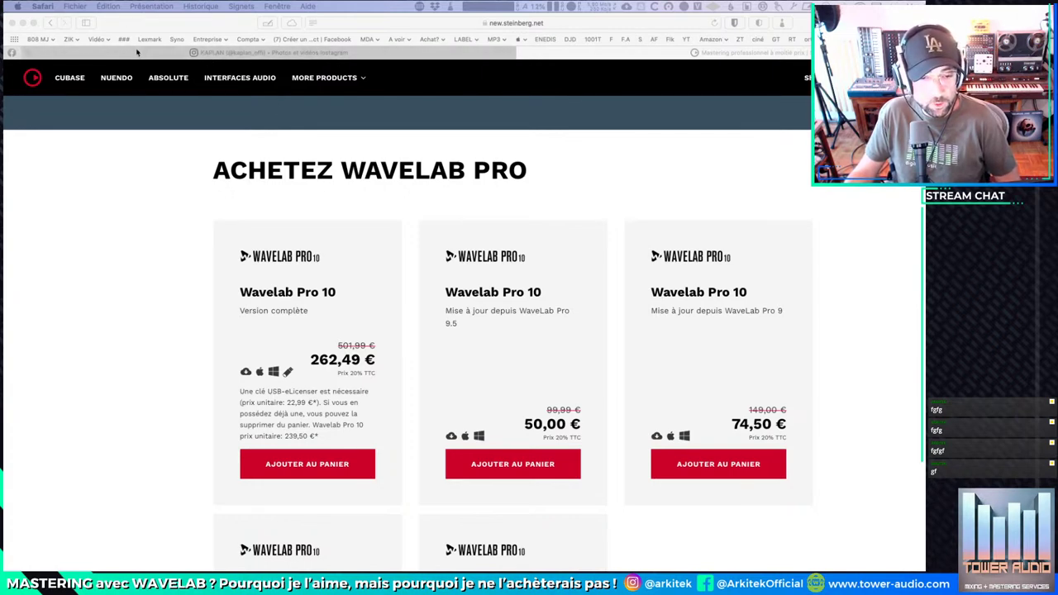
Step: Open the already loaded Instagram page of the artist and look over the profile and posts
left_click(347, 52)
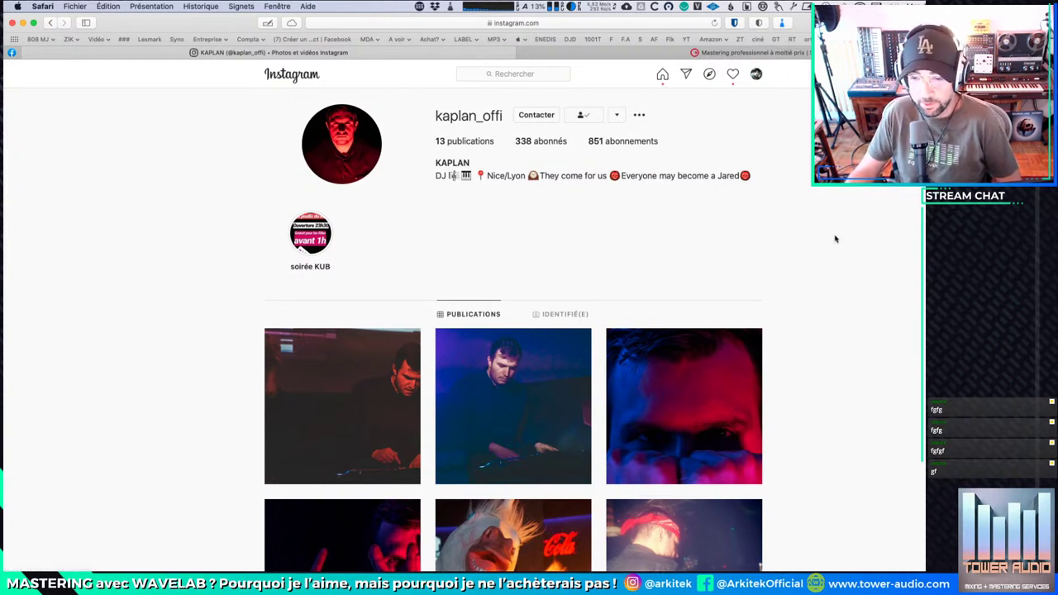
scroll(213, 262, "down", 1)
scroll(769, 246, "up", 1)
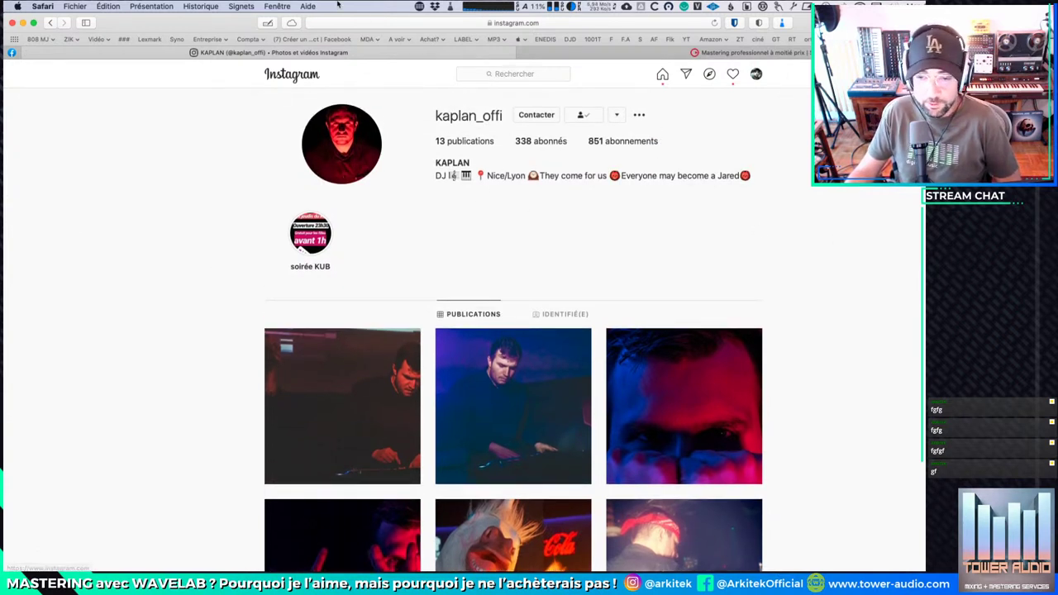
left_click(372, 23)
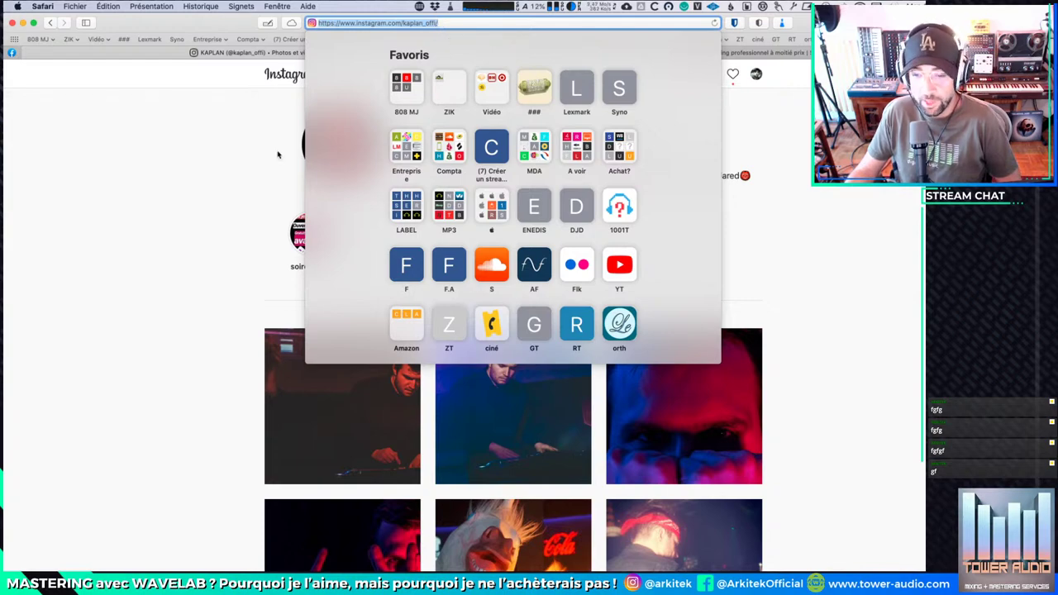
left_click(156, 186)
scroll(156, 187, "down", 10)
scroll(160, 189, "up", 10)
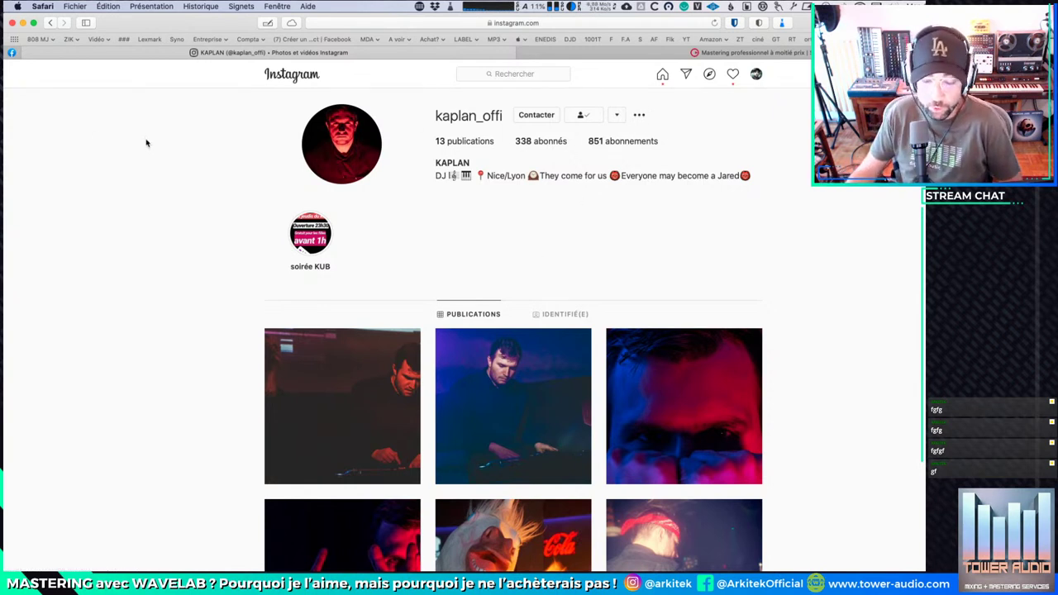
scroll(236, 226, "down", 2)
scroll(236, 226, "up", 2)
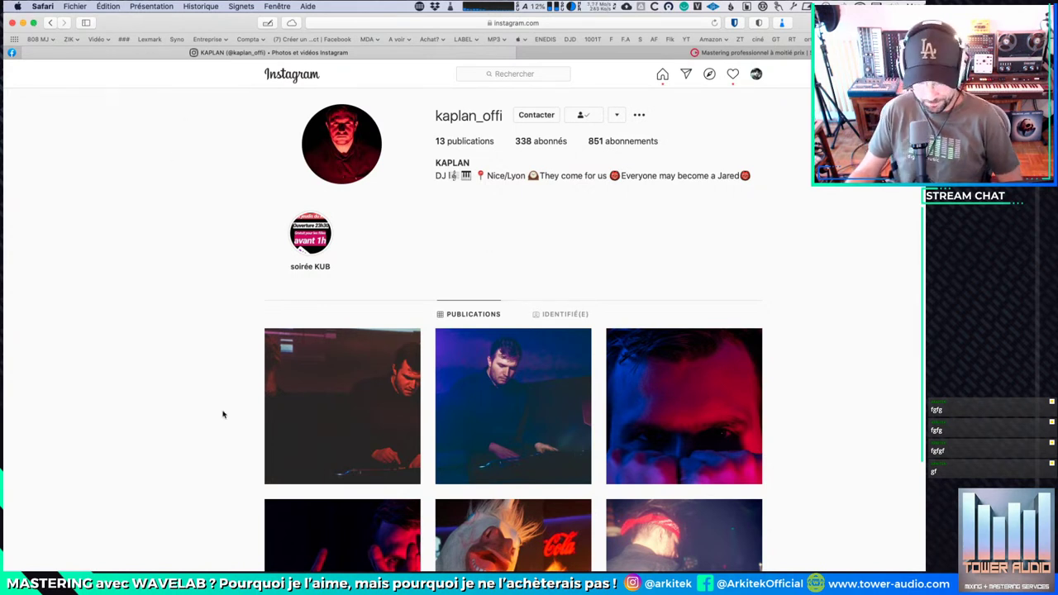
Step: Hide Safari to return to the WaveLab montage
mouse_move(195, 565)
right_click(102, 565)
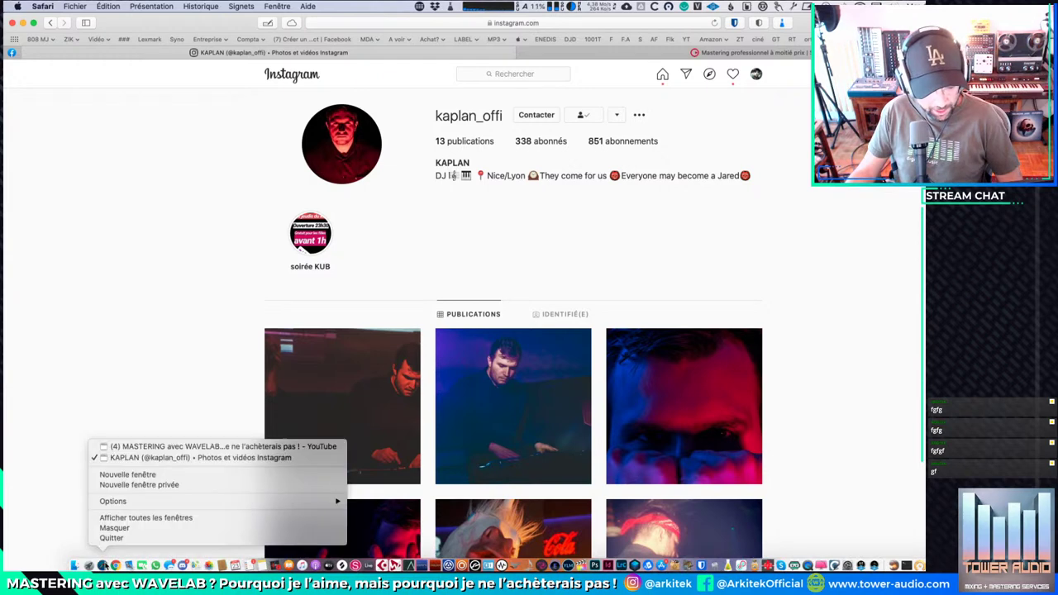
left_click(118, 529)
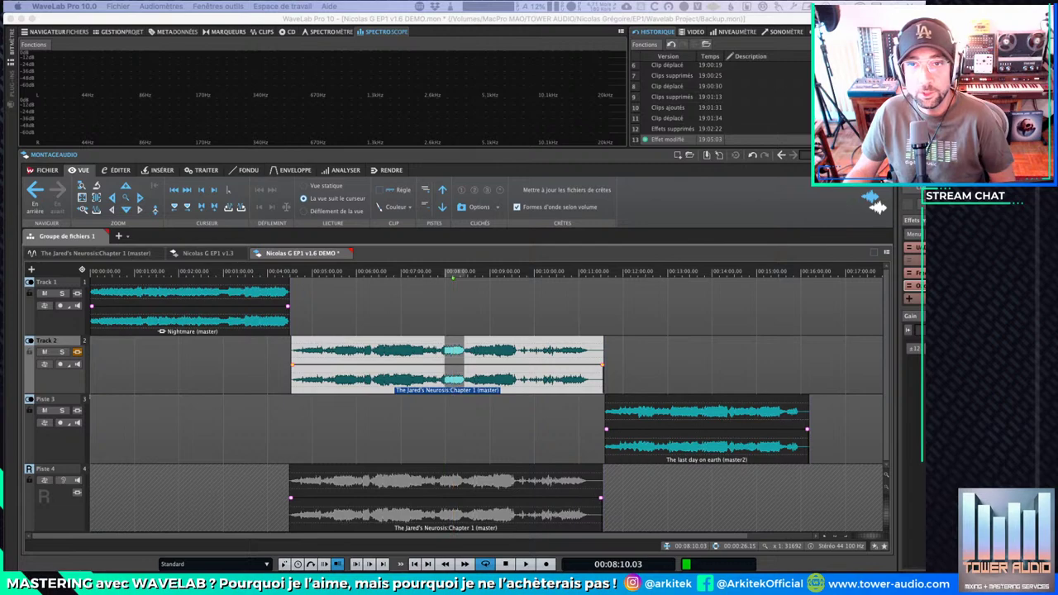
Step: Bring the Streamlabs OBS source window into view and add a chat box (Boîte de chat) source
left_click_drag(273, 1, 620, 130)
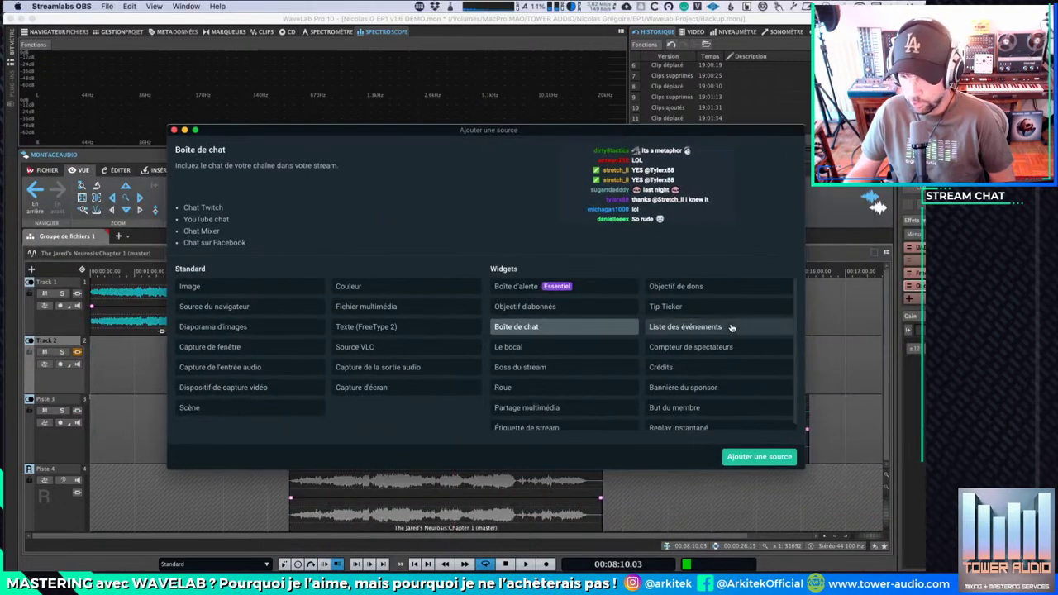
left_click(765, 457)
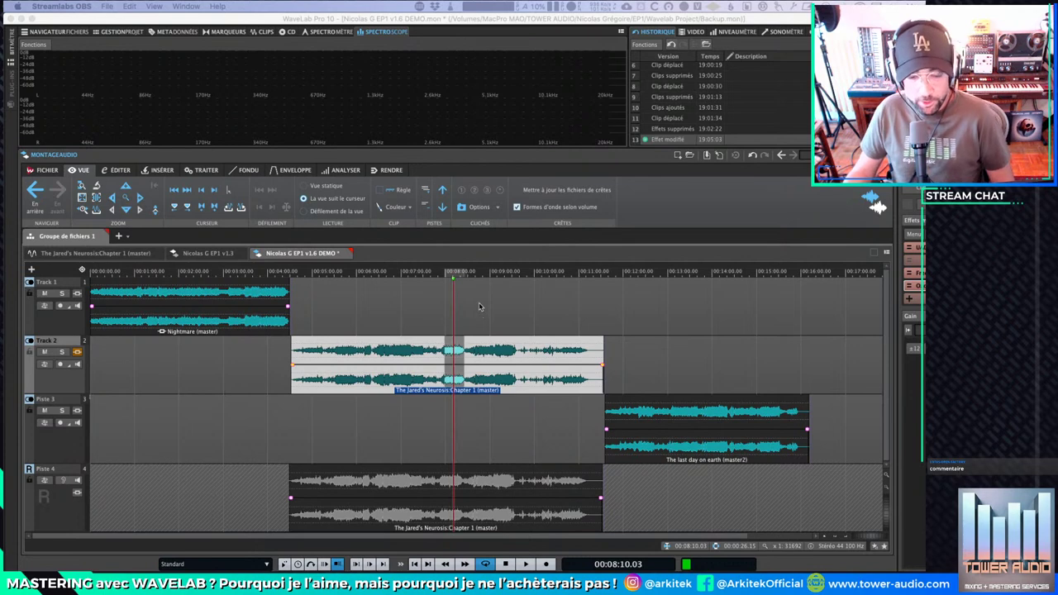
Step: Switch back to WaveLab and select Track 1, Track 2 and Piste 3 in turn in the montage
left_click(57, 333)
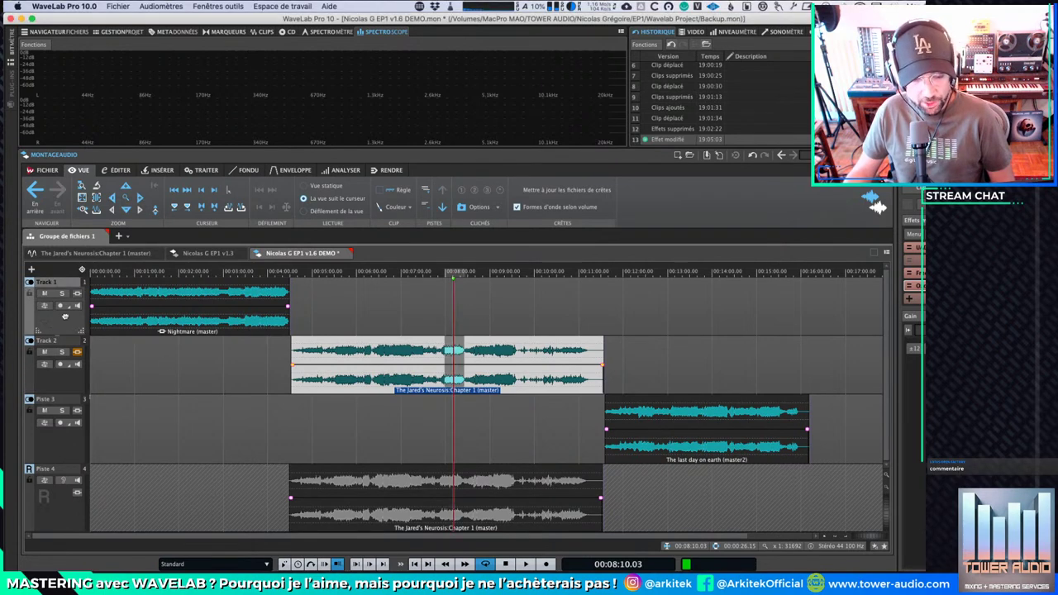
left_click(72, 378)
left_click(77, 422)
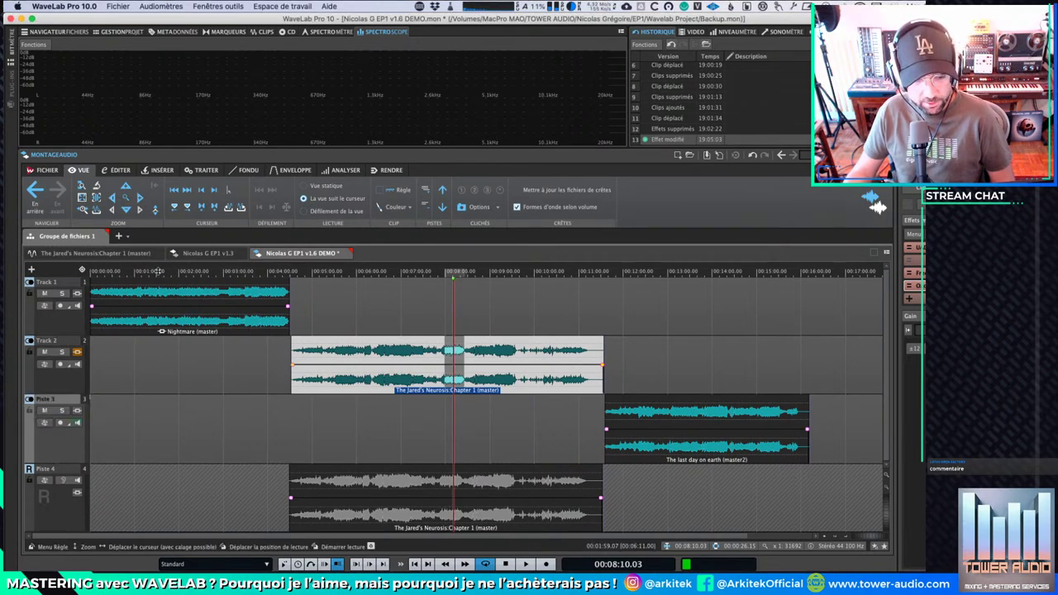
Step: Add a new file group in WaveLab and look at the file types that can be created in it
left_click(119, 238)
left_click(36, 262)
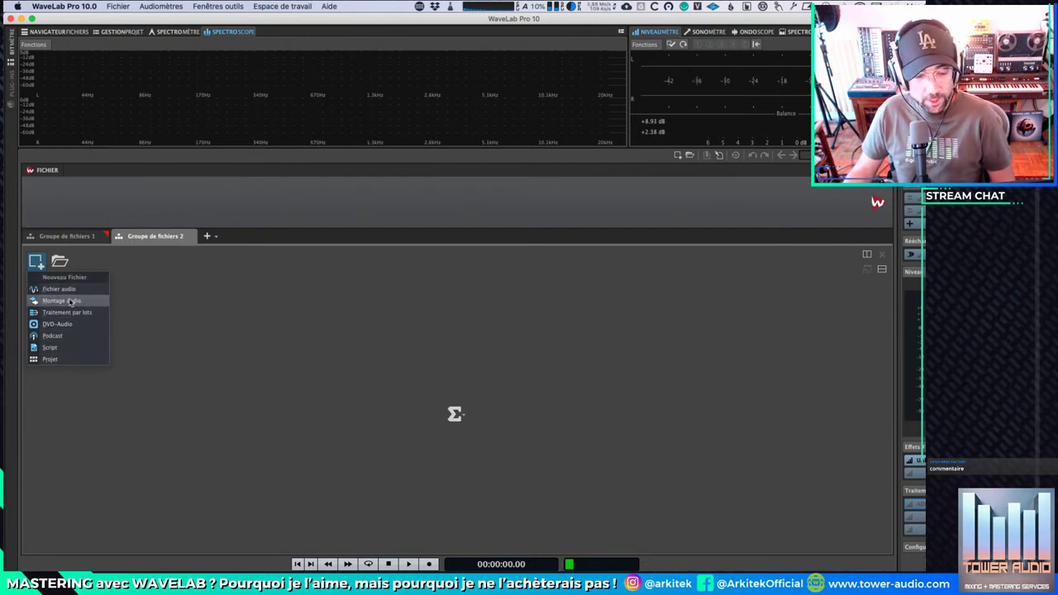
left_click(93, 369)
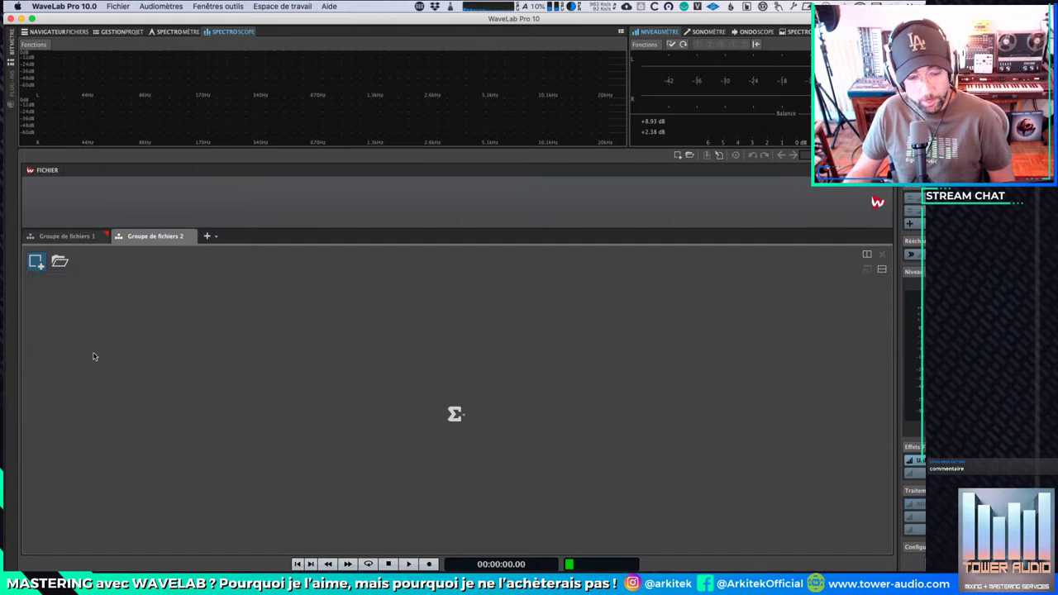
Step: Return to Groupe de fichiers 1 and examine the clip boundaries and overall track layout of the v1.6 DEMO montage
left_click(70, 235)
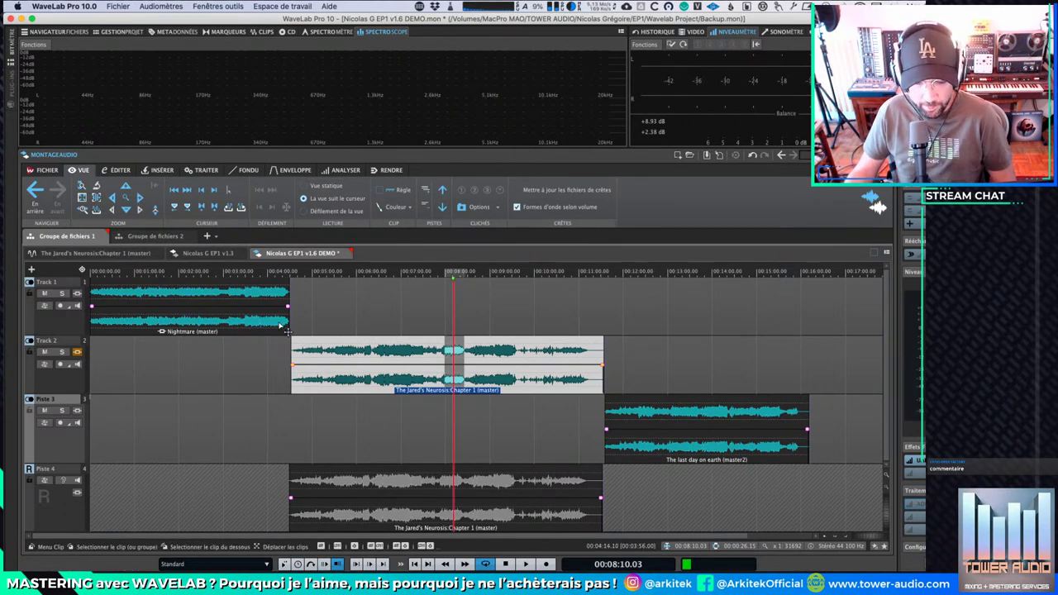
scroll(294, 307, "up", 10)
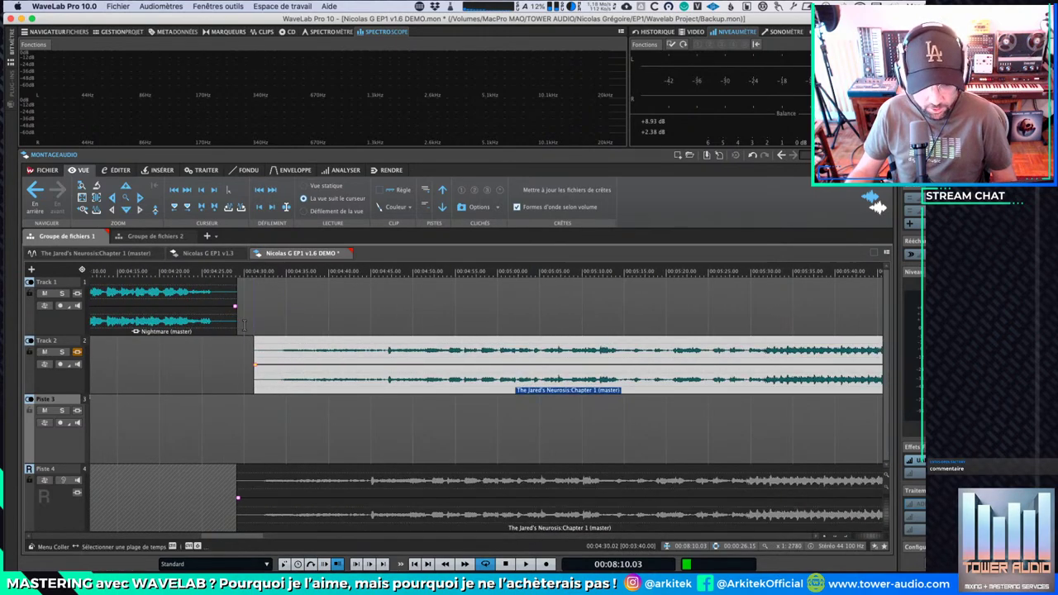
scroll(223, 309, "down", 7)
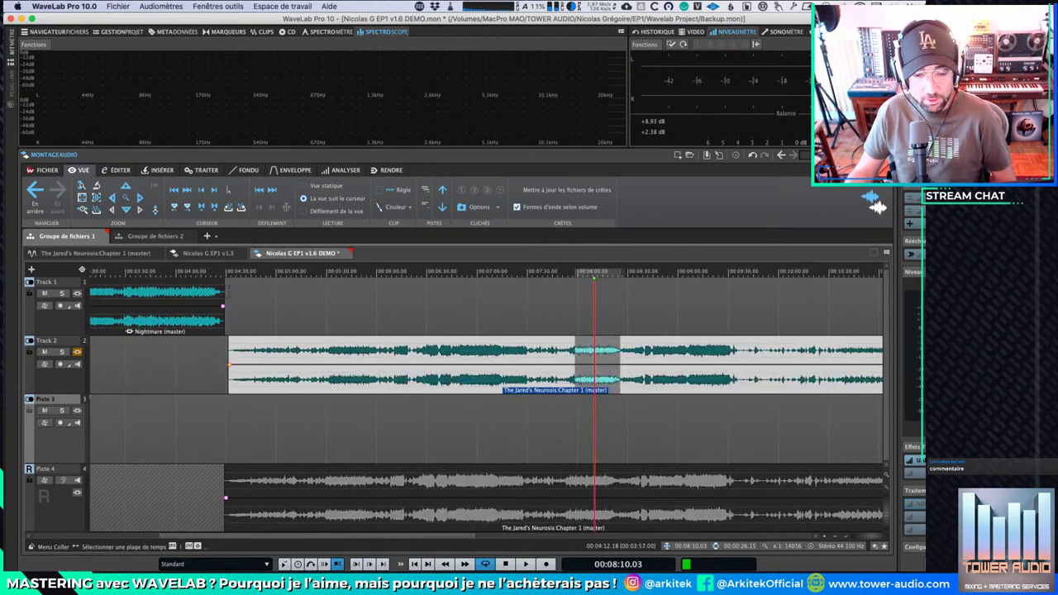
scroll(356, 348, "down", 3)
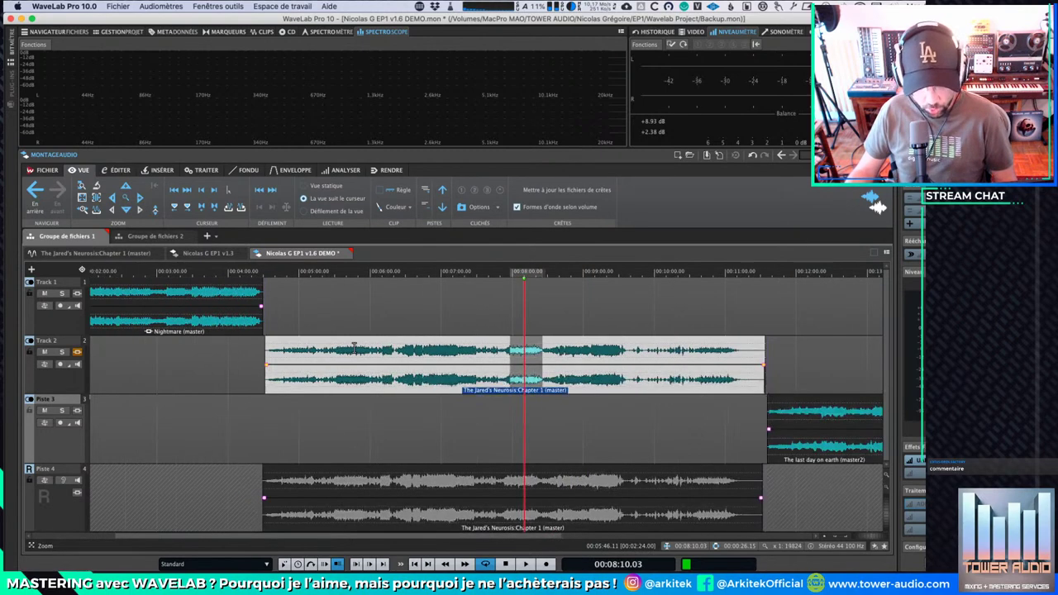
scroll(353, 348, "down", 1)
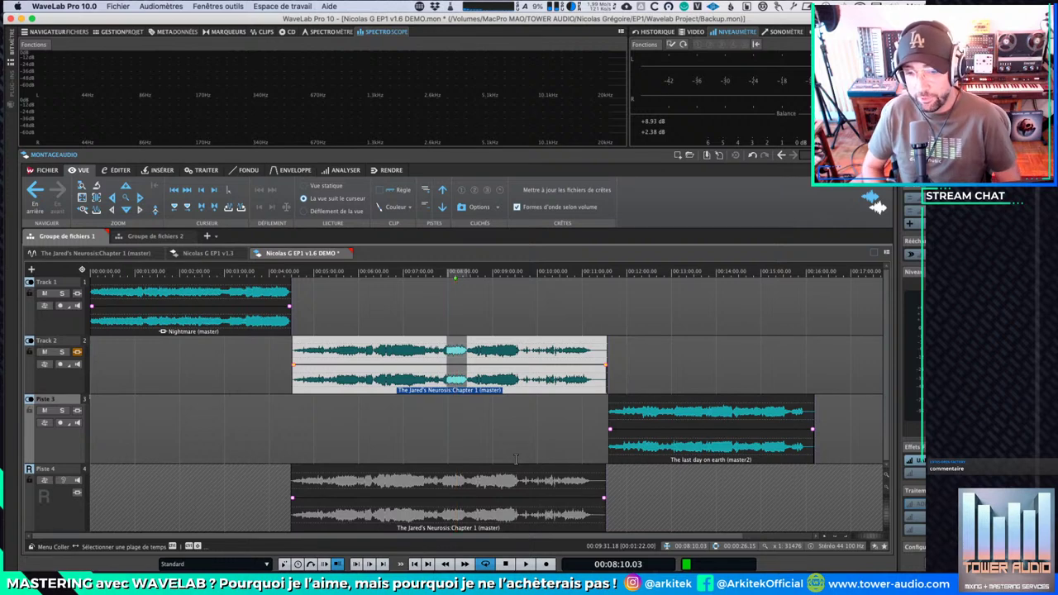
Step: Show the CD window and select the whole The Jared's Neurosis:Chapter 1 (master) clip on Track 2, with the cursor at about 00:06:01
left_click(289, 32)
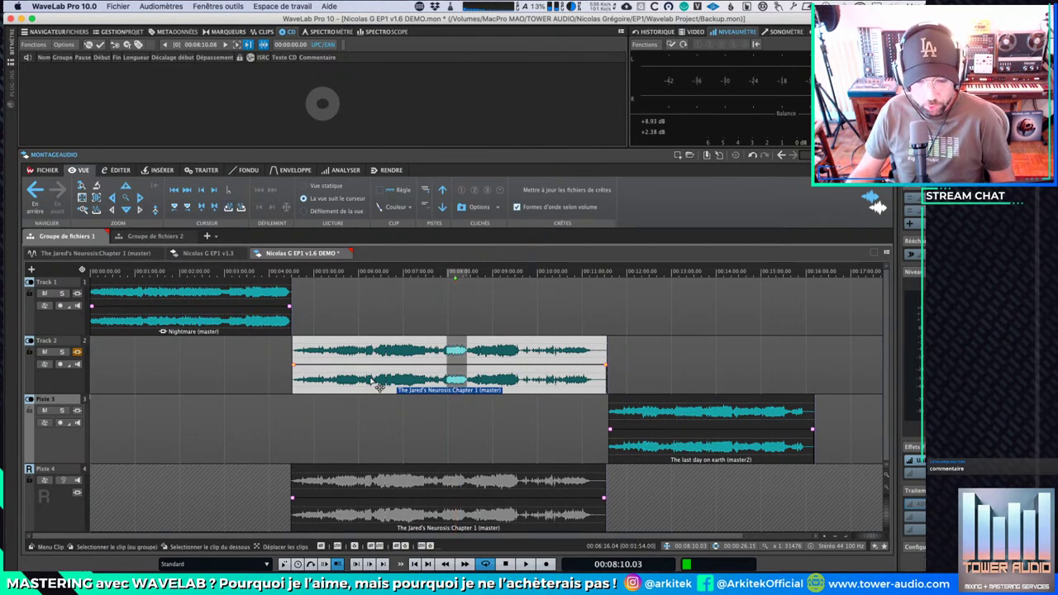
double_click(372, 355)
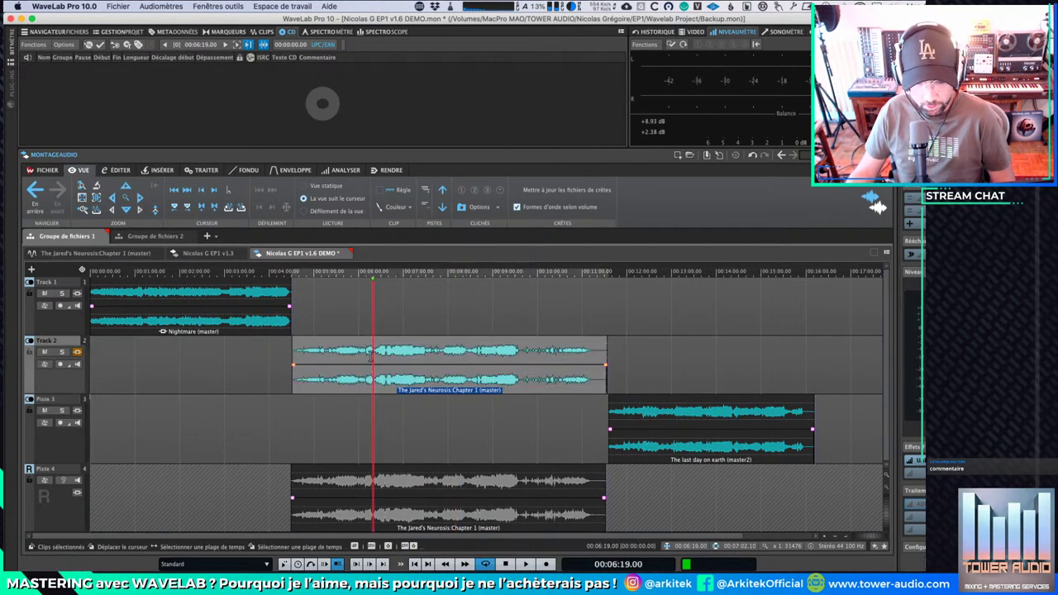
left_click(361, 390)
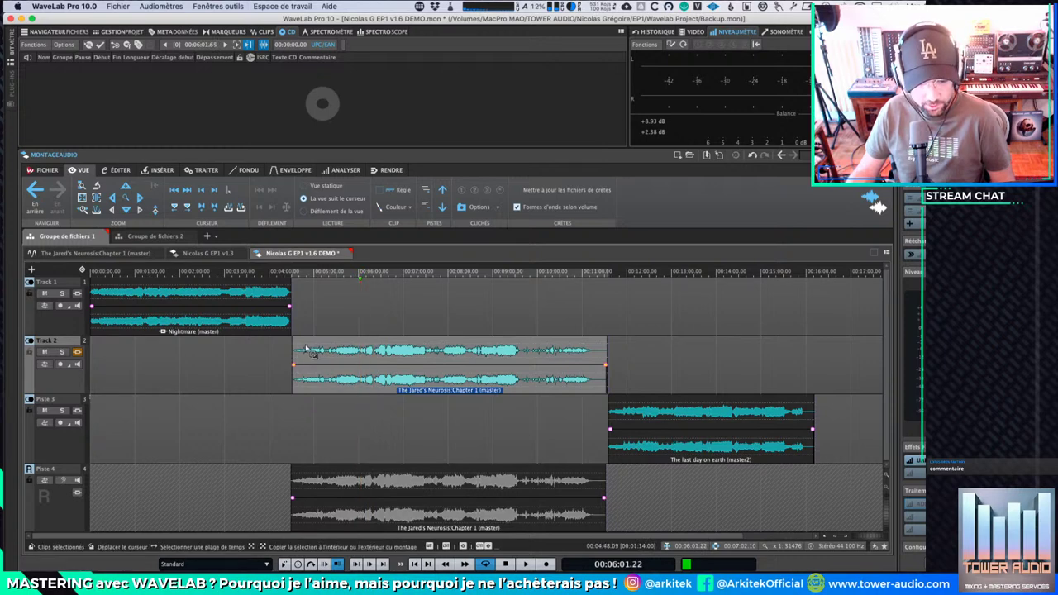
Step: Open the The Jared's Neurosis:Chapter 1 (master) file in the audio editor and examine its waveform in detail
left_click(134, 254)
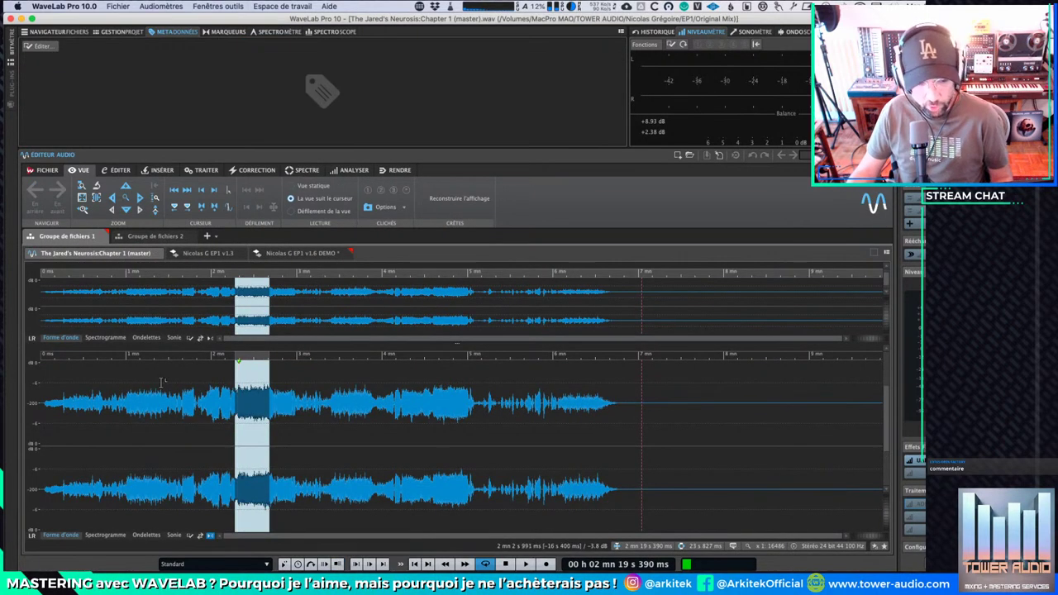
scroll(255, 439, "up", 5)
scroll(255, 440, "up", 15)
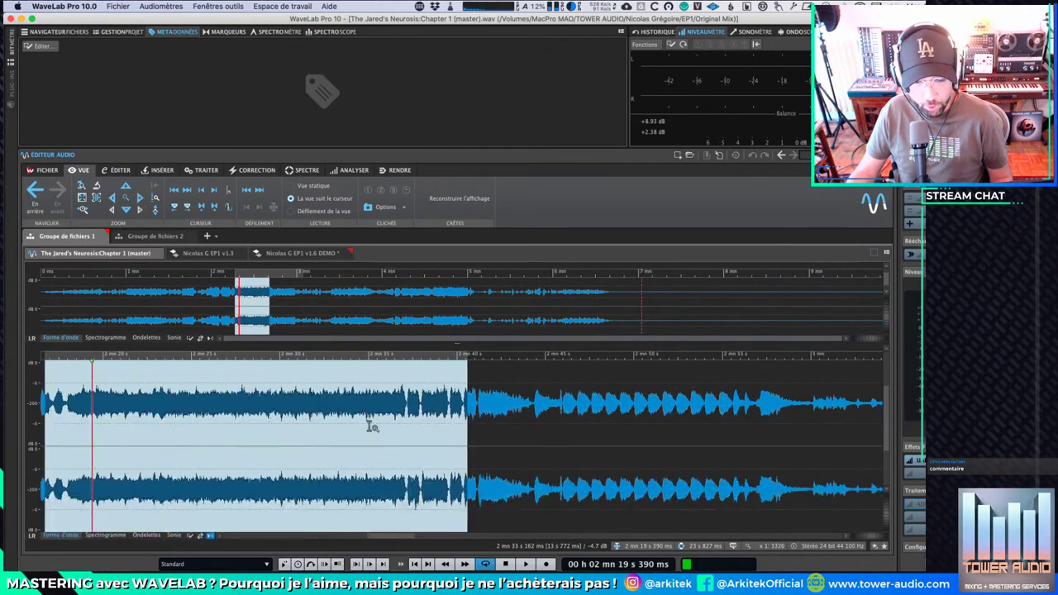
scroll(372, 427, "down", 10)
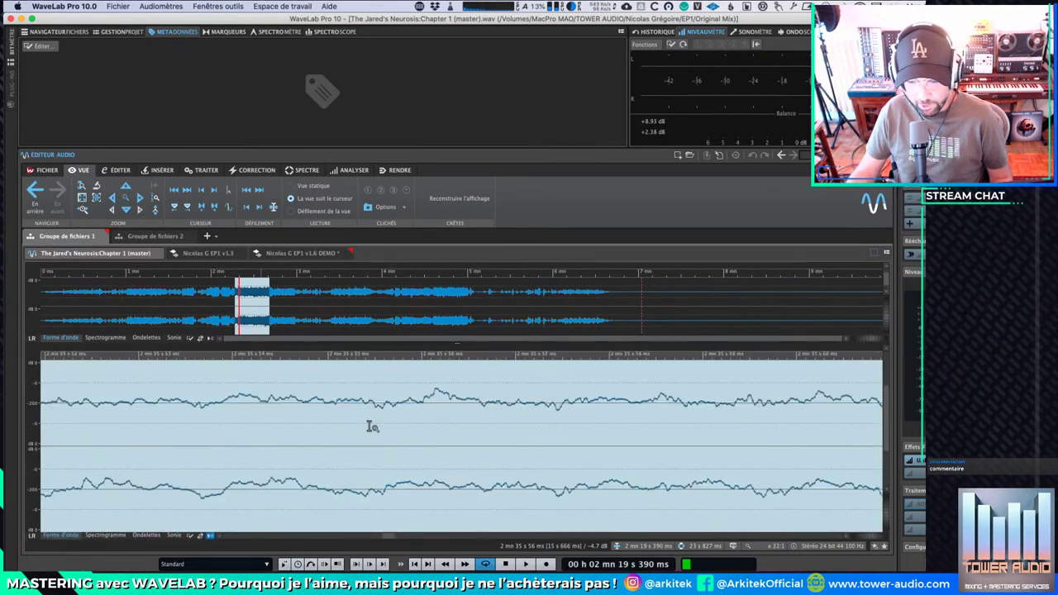
scroll(372, 427, "down", 8)
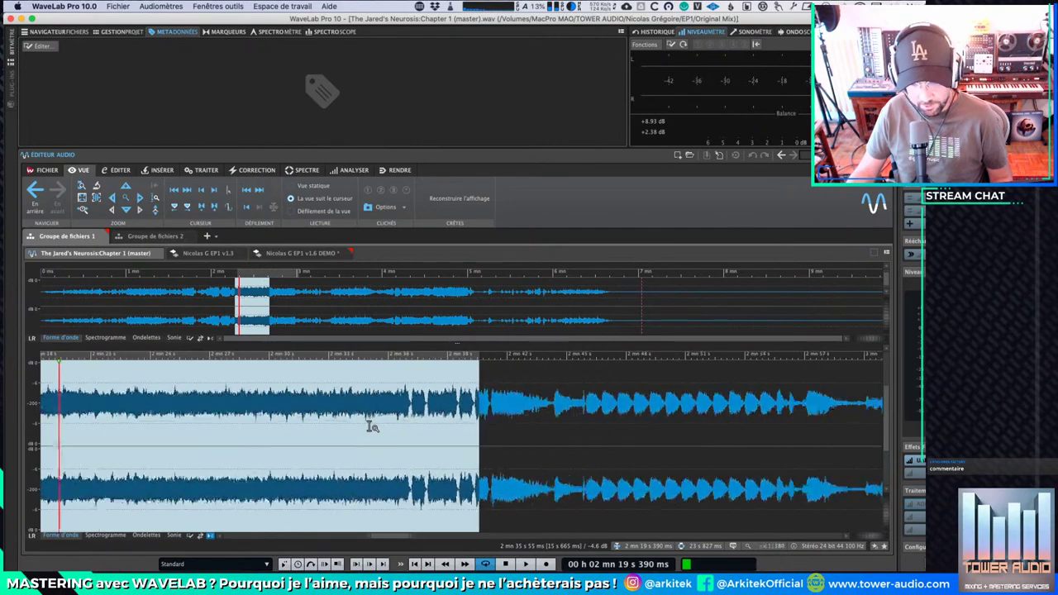
scroll(372, 426, "down", 3)
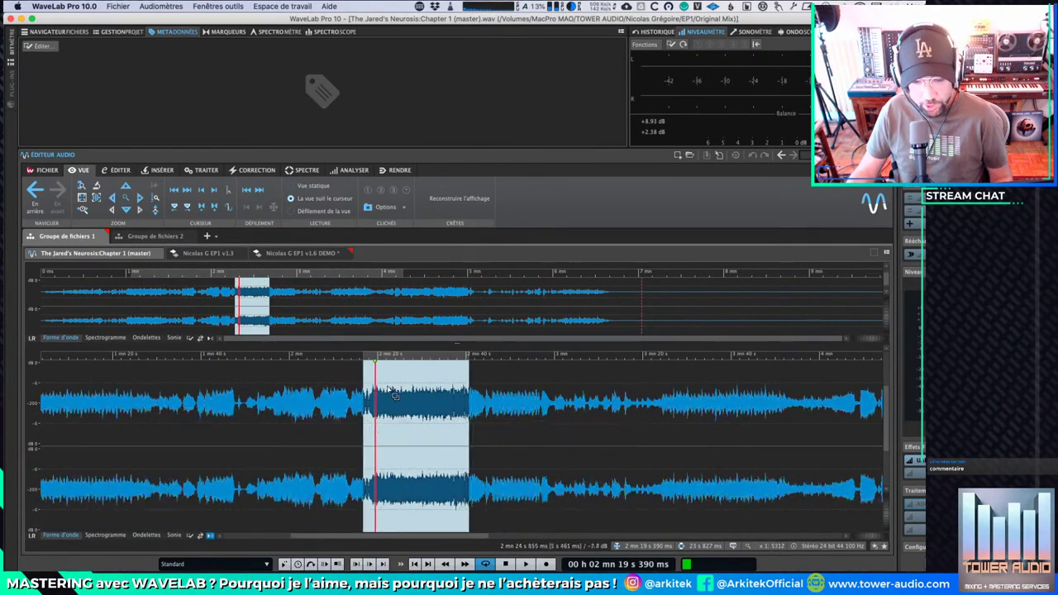
scroll(360, 386, "down", 3)
Step: Try time-range selections across the main waveform, clear them and place the cursor at about 1 mn 29 s
left_click_drag(300, 454, 513, 448)
left_click(363, 430)
left_click(298, 416)
left_click_drag(379, 409, 704, 453)
left_click(239, 444)
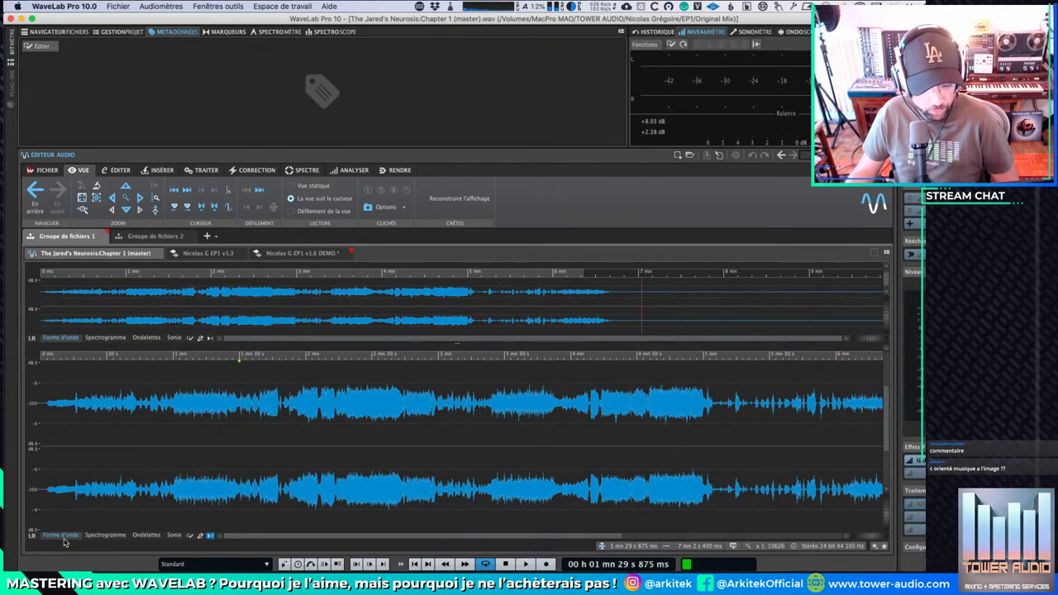
Step: Compare the left/right and mid/side displays of the main waveform, finishing on mid/side
left_click(33, 536)
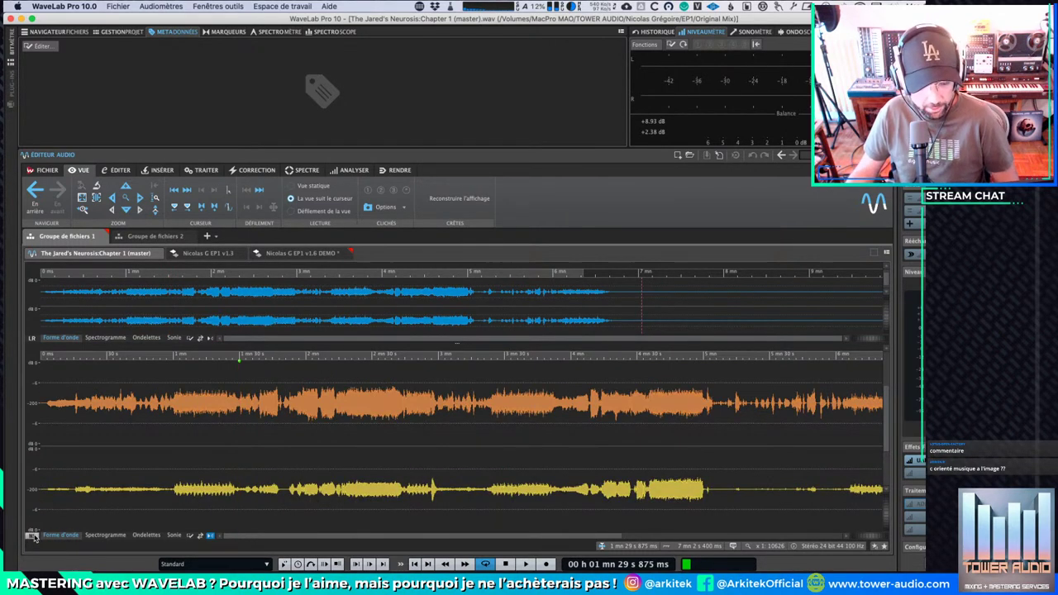
left_click(31, 536)
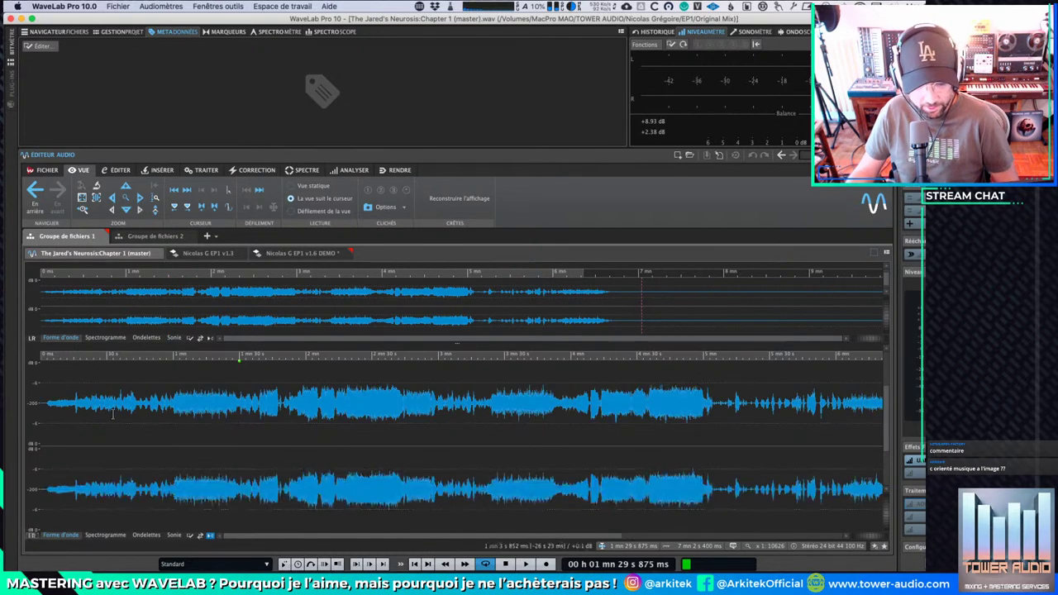
left_click(31, 536)
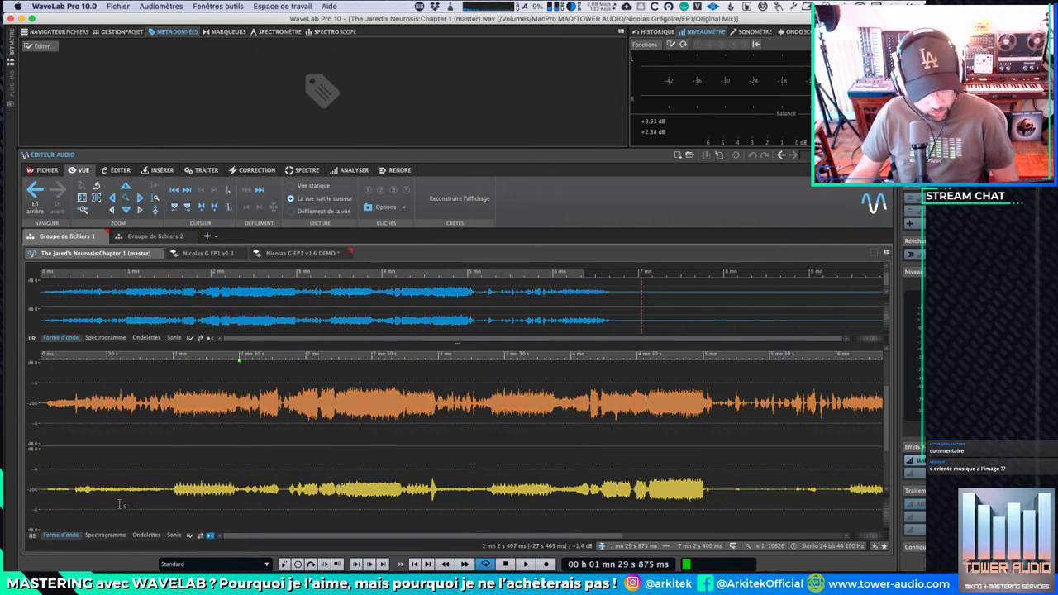
Step: Display the main waveform view as a spectrogram and look closely at the passage after 1 mn 10 s
left_click(105, 535)
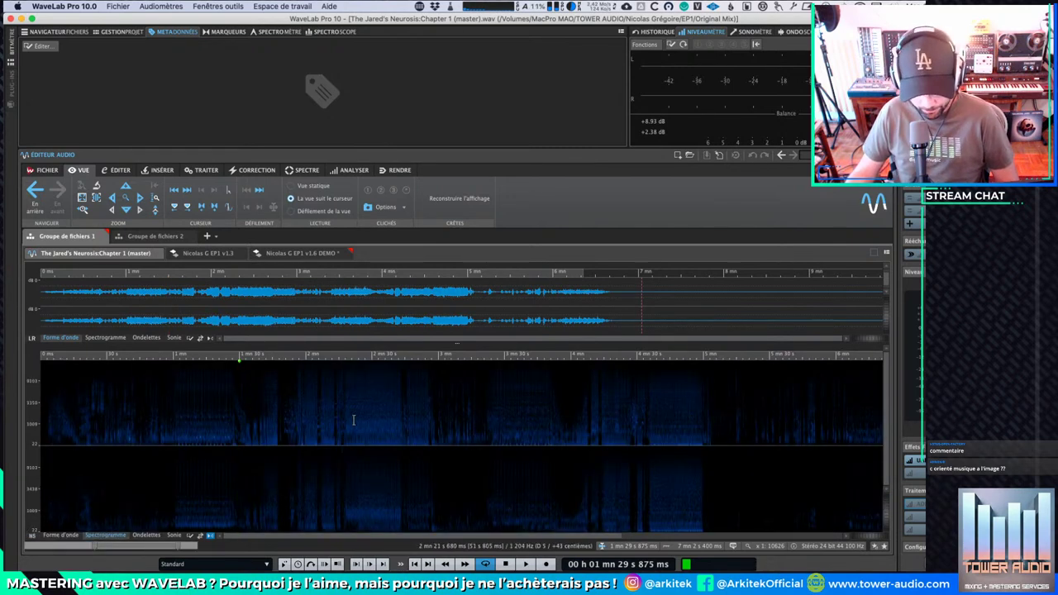
scroll(222, 417, "up", 1)
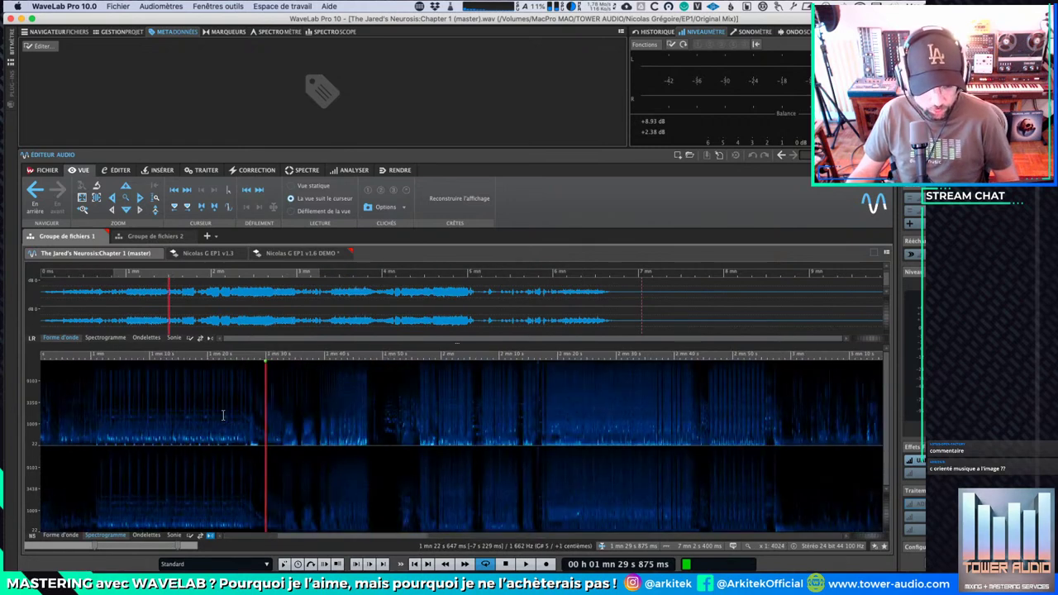
scroll(485, 405, "up", 2)
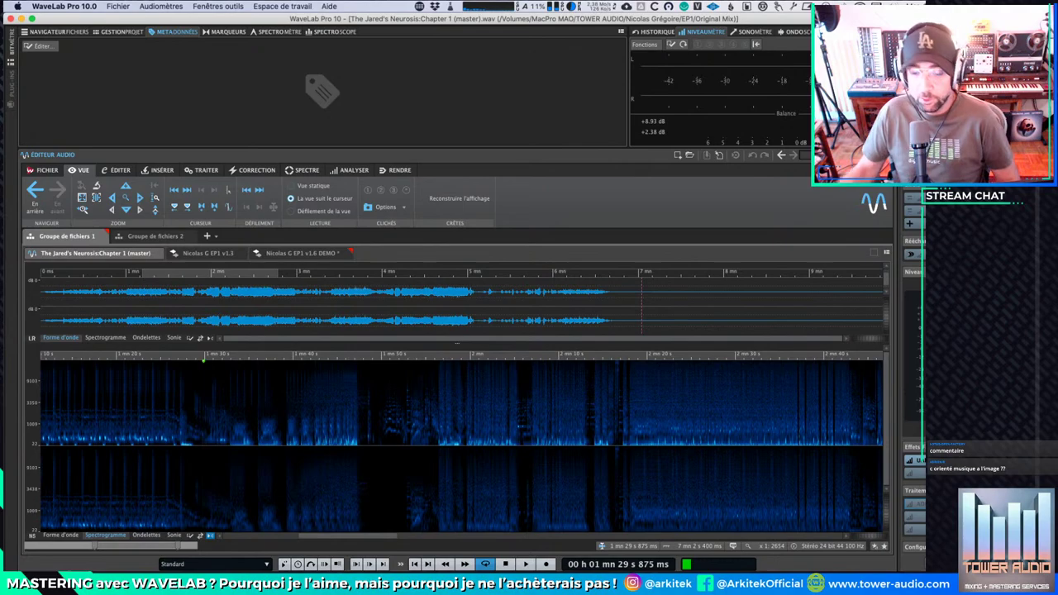
Step: Bring the Discord window into view over WaveLab, adjust its position and close it
left_click_drag(717, 3, 613, 78)
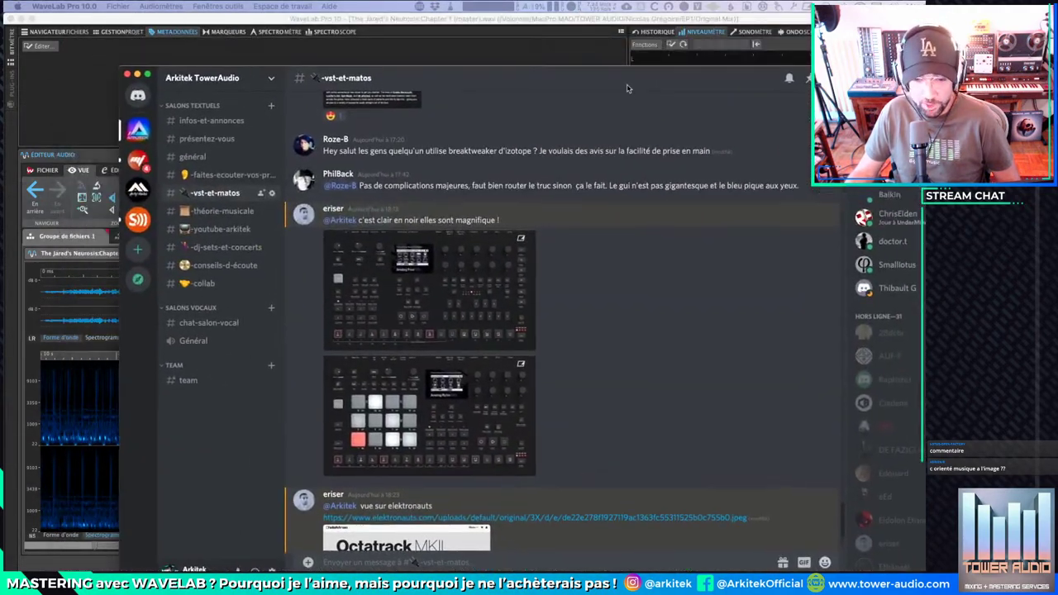
left_click_drag(535, 83, 568, 60)
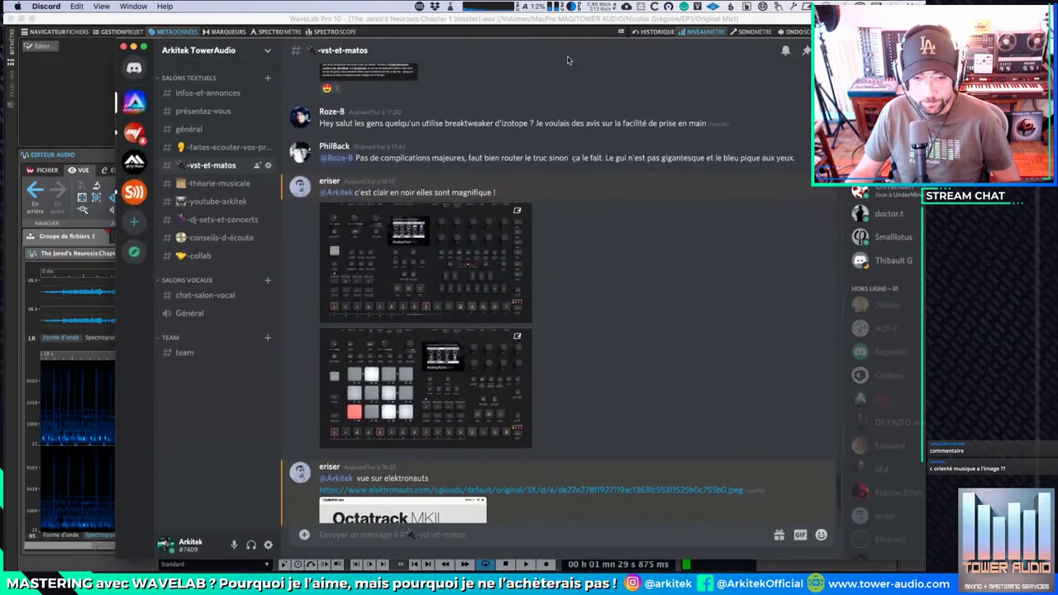
key("super+w")
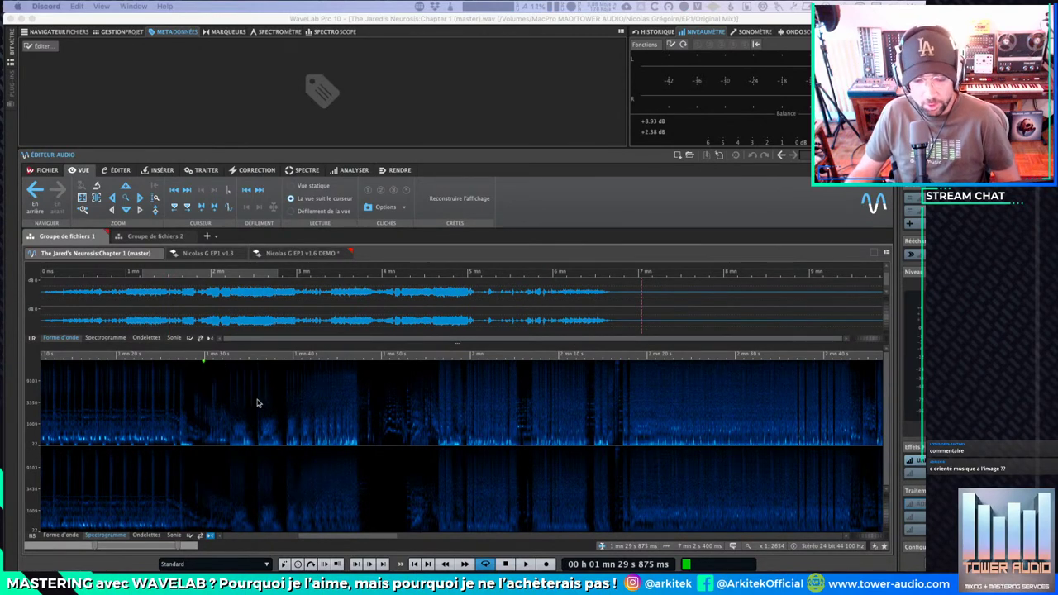
Step: Enlarge the main spectrogram pane, place the cursor at about 1 mn 19 s and examine the passage from 1 mn 4 s to 1 mn 10 s
scroll(289, 389, "up", 2)
scroll(288, 389, "up", 2)
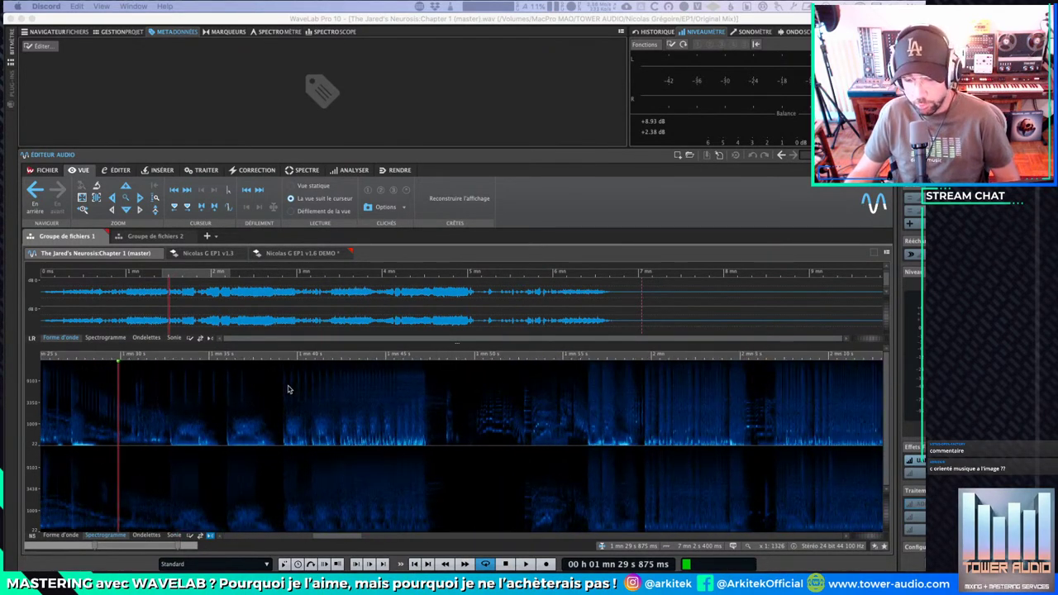
scroll(387, 429, "left", 10)
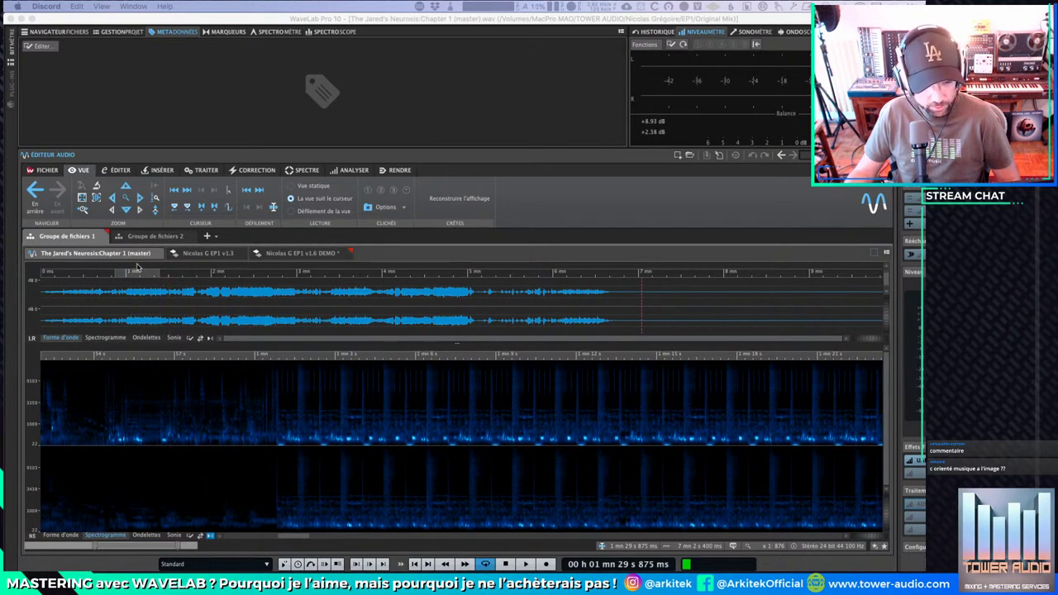
left_click(781, 354)
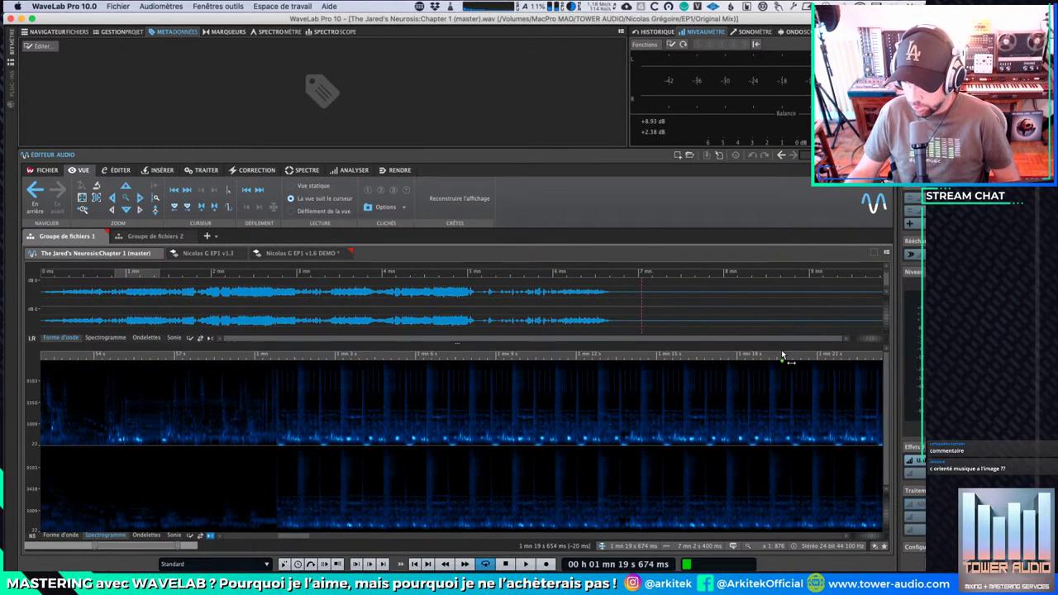
left_click_drag(781, 342, 783, 308)
scroll(439, 402, "up", 5)
scroll(440, 402, "down", 6)
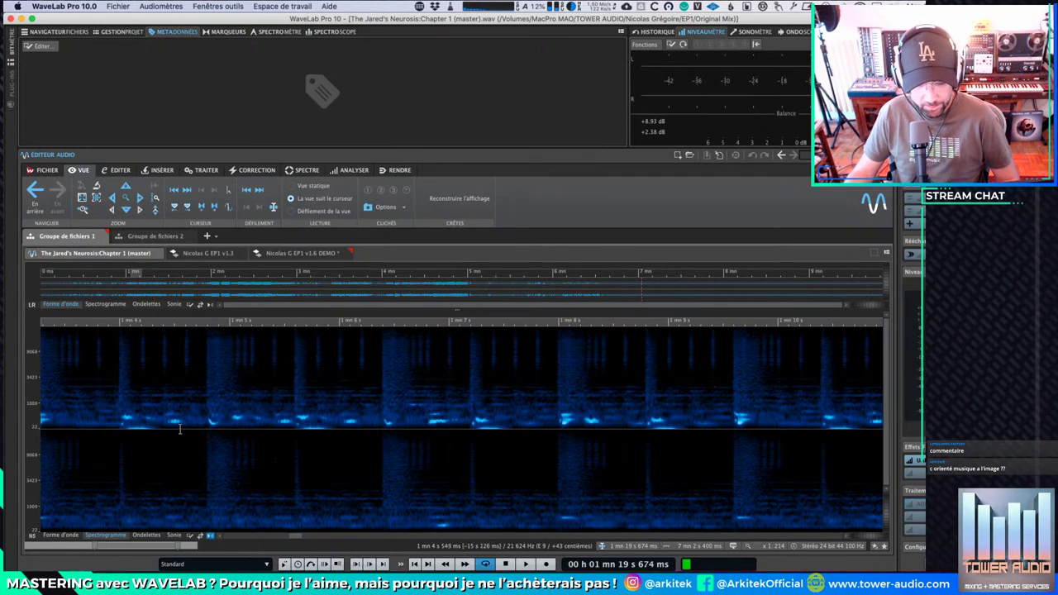
Step: Switch the spectrogram back to left/right channels and examine the passage around 1 mn 26 s
left_click(36, 538)
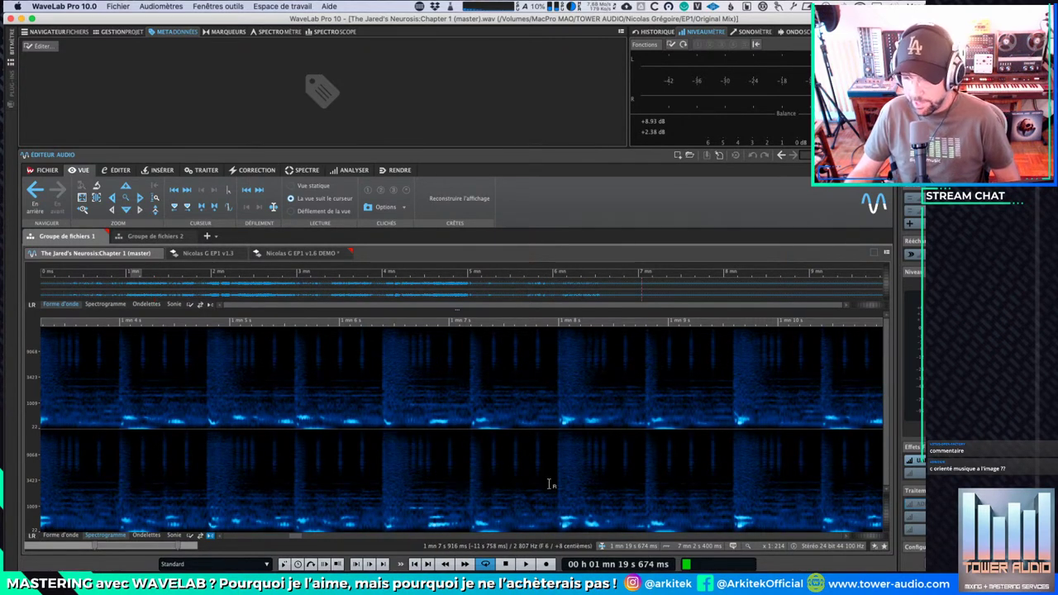
scroll(548, 483, "right", 5)
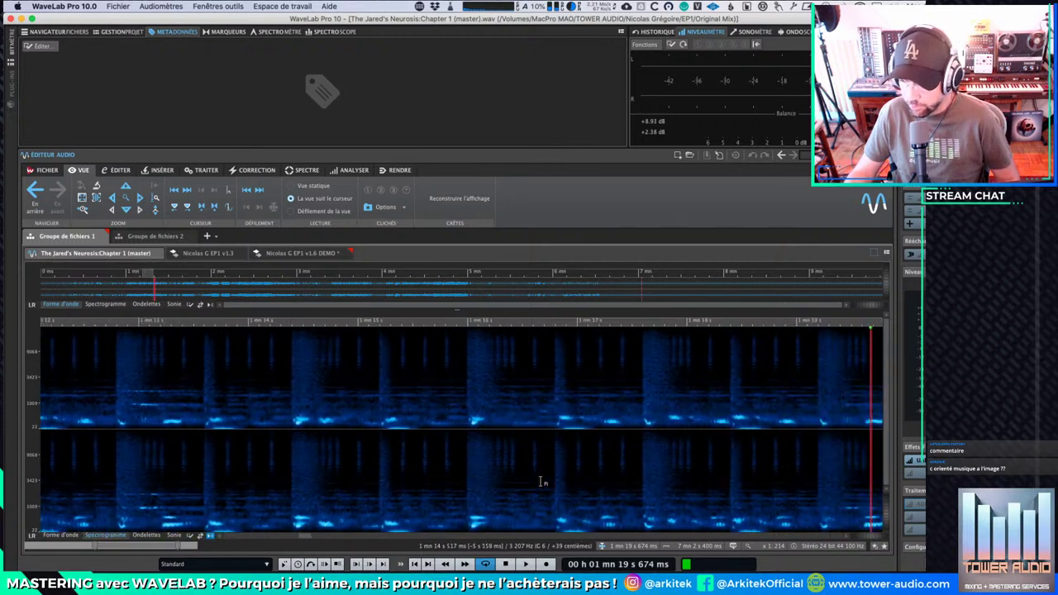
scroll(542, 481, "right", 4)
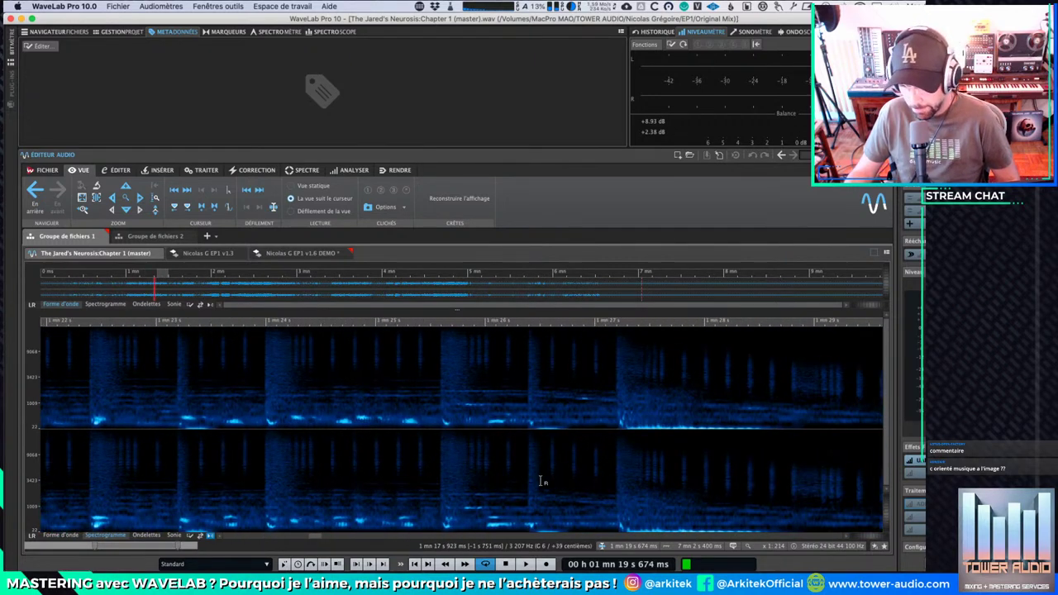
scroll(542, 481, "right", 1)
scroll(445, 398, "up", 2)
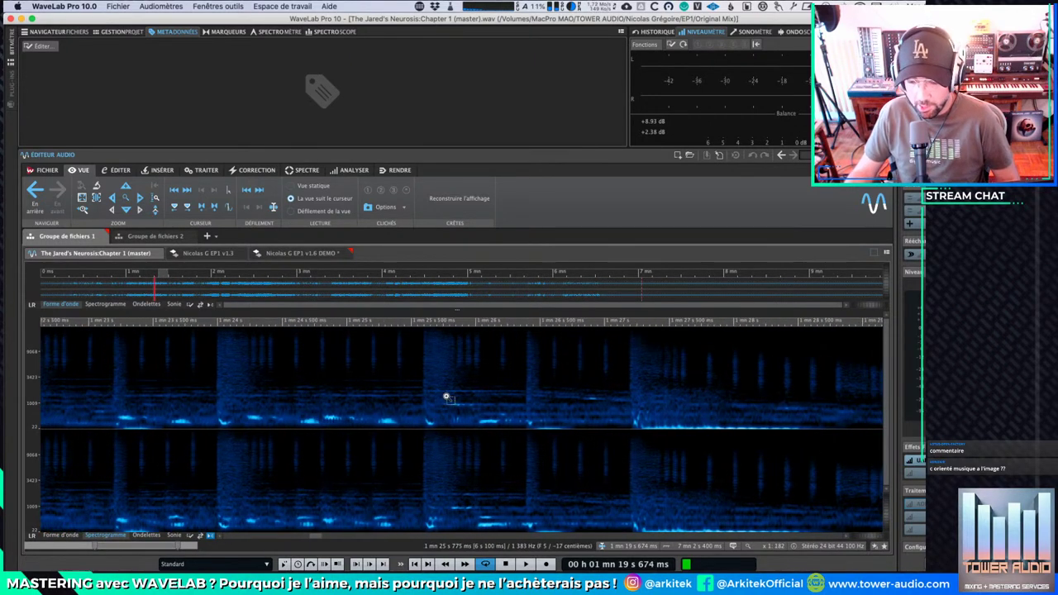
scroll(463, 399, "up", 2)
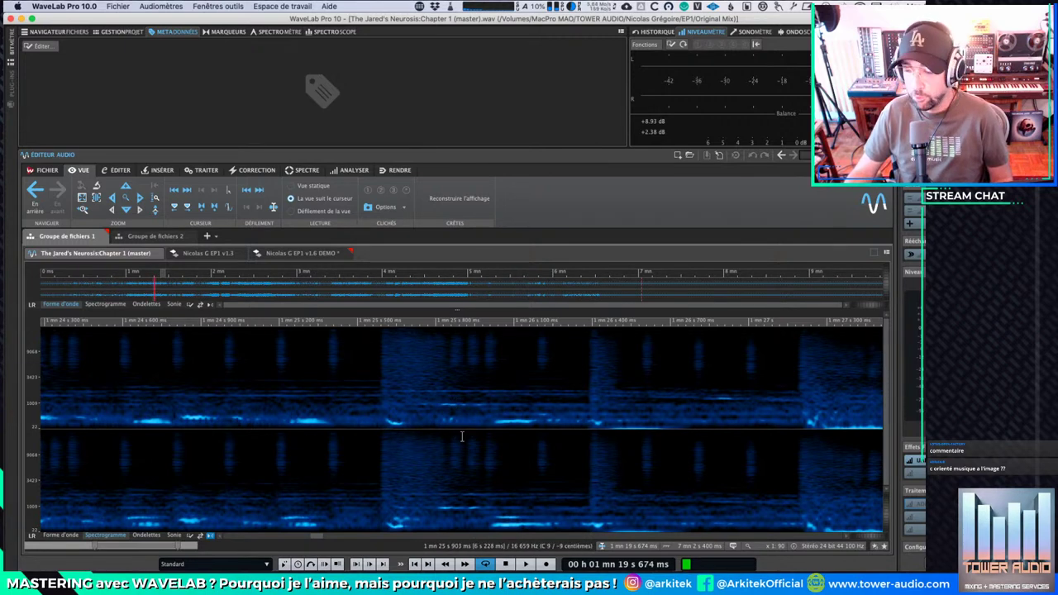
Step: Use the spectrum editing tools to lasso a region about 251 ms long, spanning about 260 to 2426 Hz, just before 1 mn 27 s
left_click(121, 170)
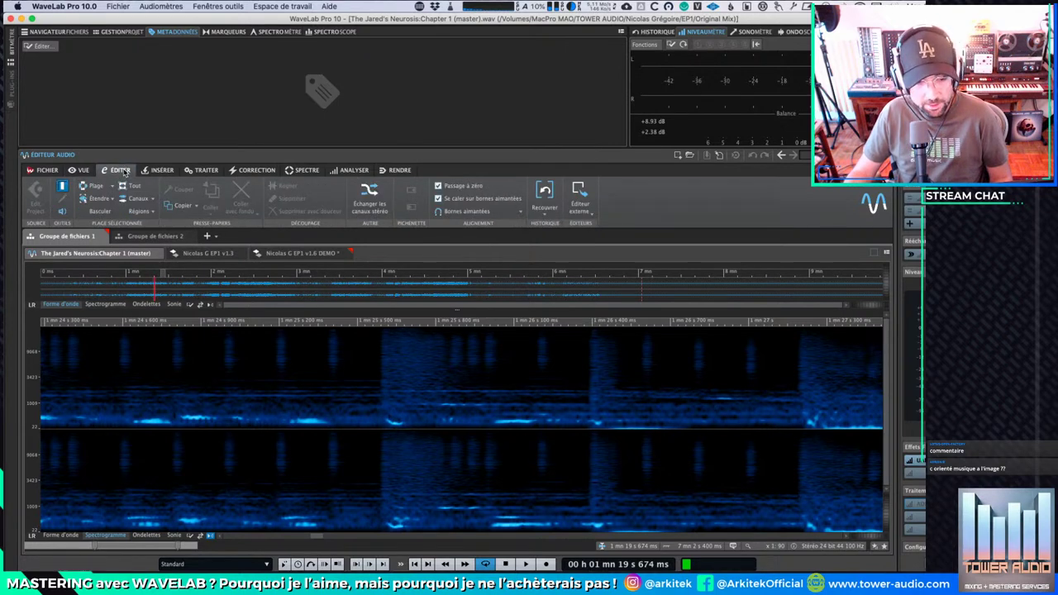
left_click(306, 171)
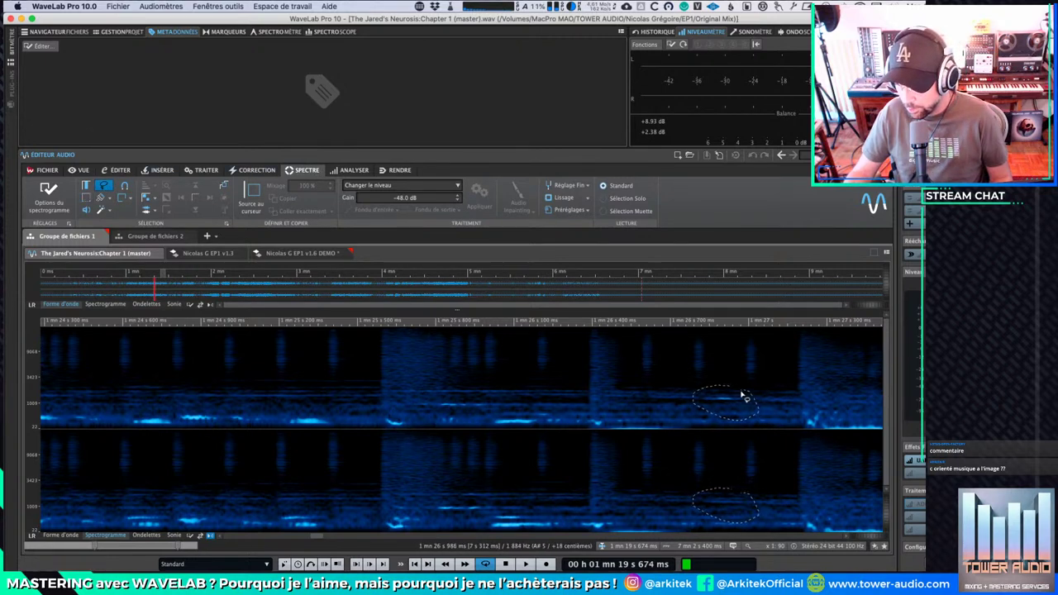
left_click_drag(746, 397, 746, 397)
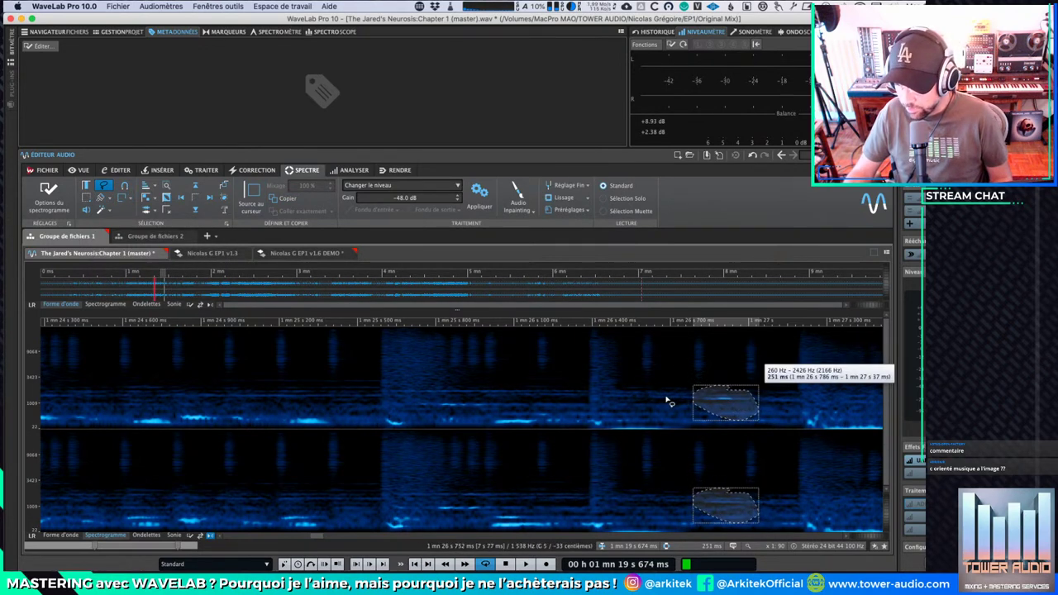
Step: Lasso a low-frequency region about 81 ms long in the spectrogram, just after 1 mn 25 s 600 ms
scroll(731, 394, "up", 5)
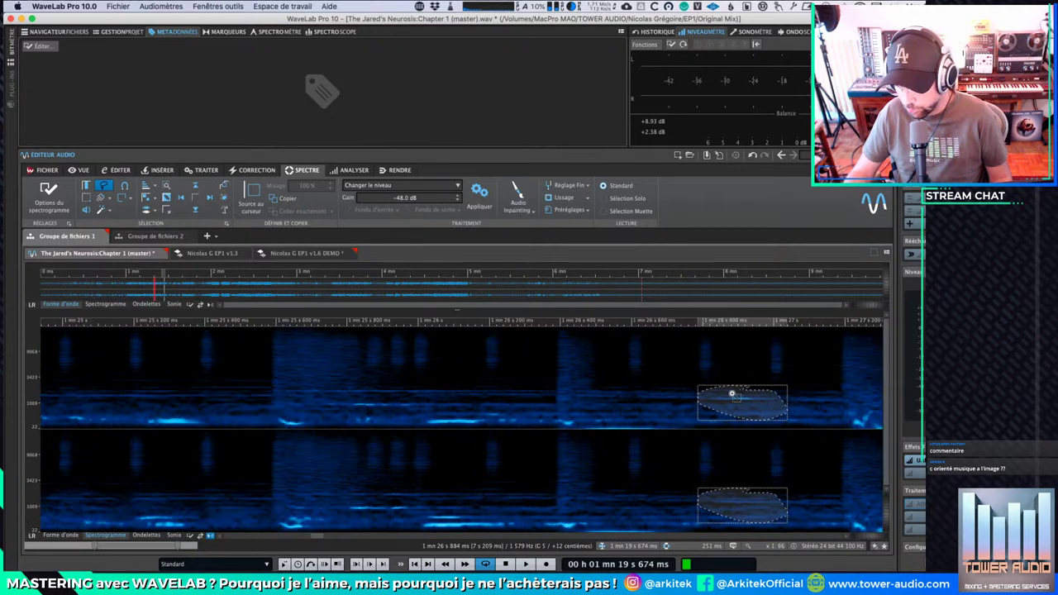
scroll(732, 394, "down", 5)
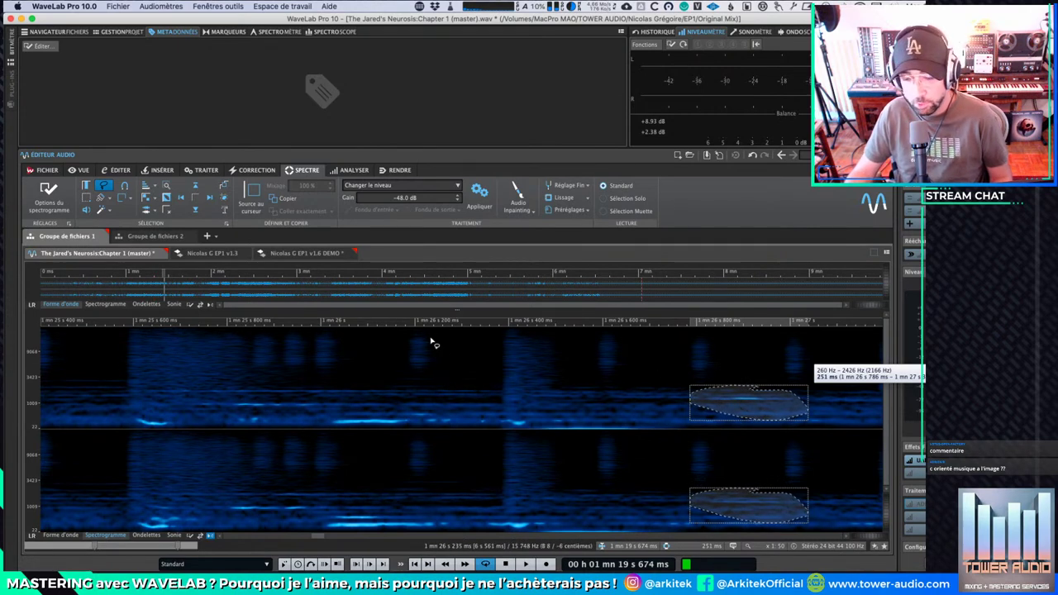
mouse_move(146, 409)
left_mouse_down()
mouse_move(145, 429)
mouse_move(172, 407)
left_mouse_up()
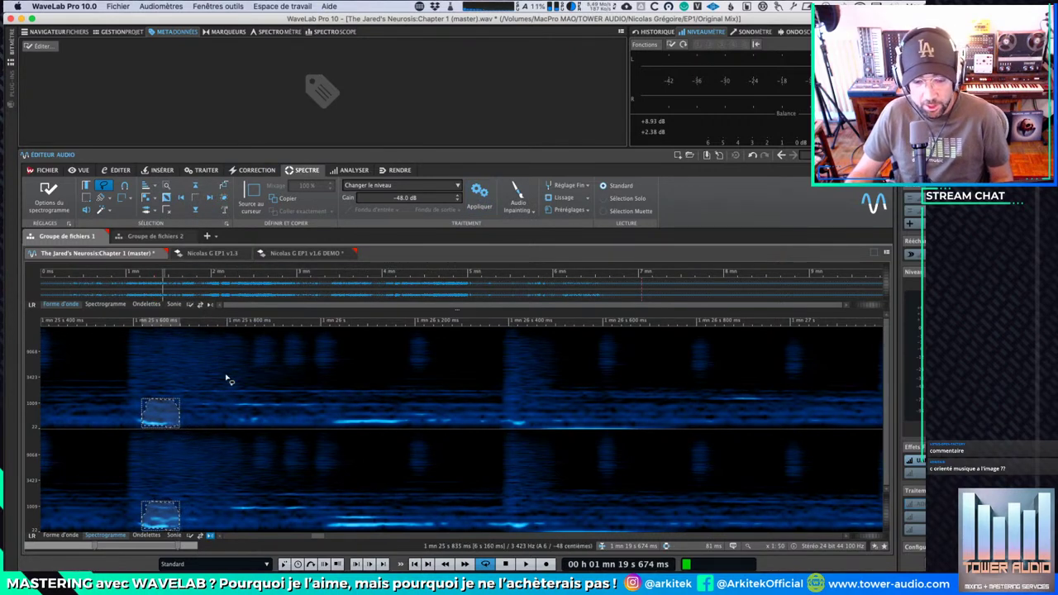
left_click(516, 204)
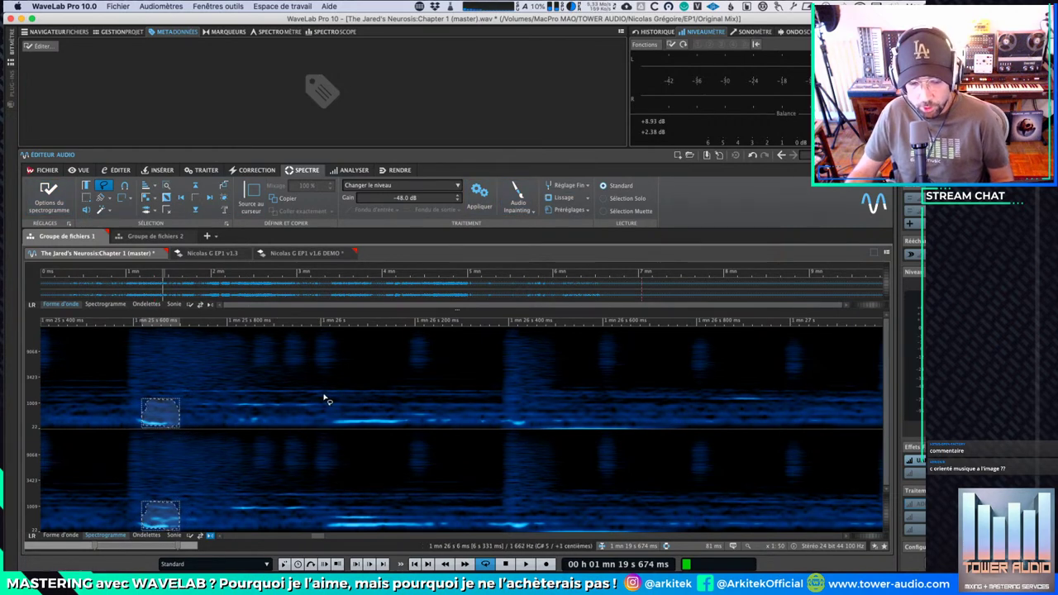
Step: Switch the main pane to the wavelet display and examine the passage between about 1 mn 2 s and 1 mn 30 s
scroll(314, 365, "down", 2)
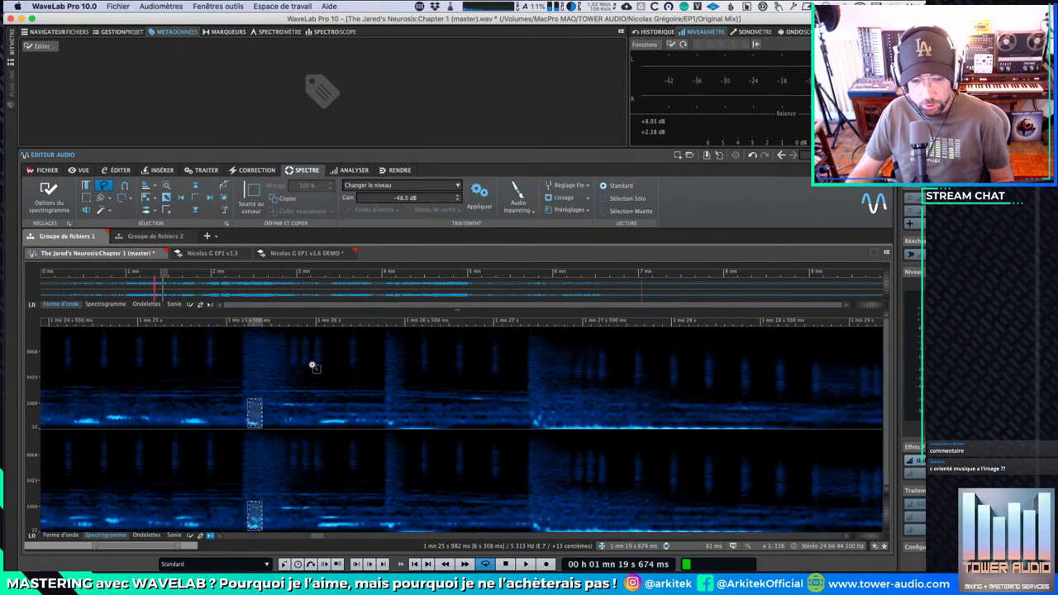
scroll(314, 365, "down", 4)
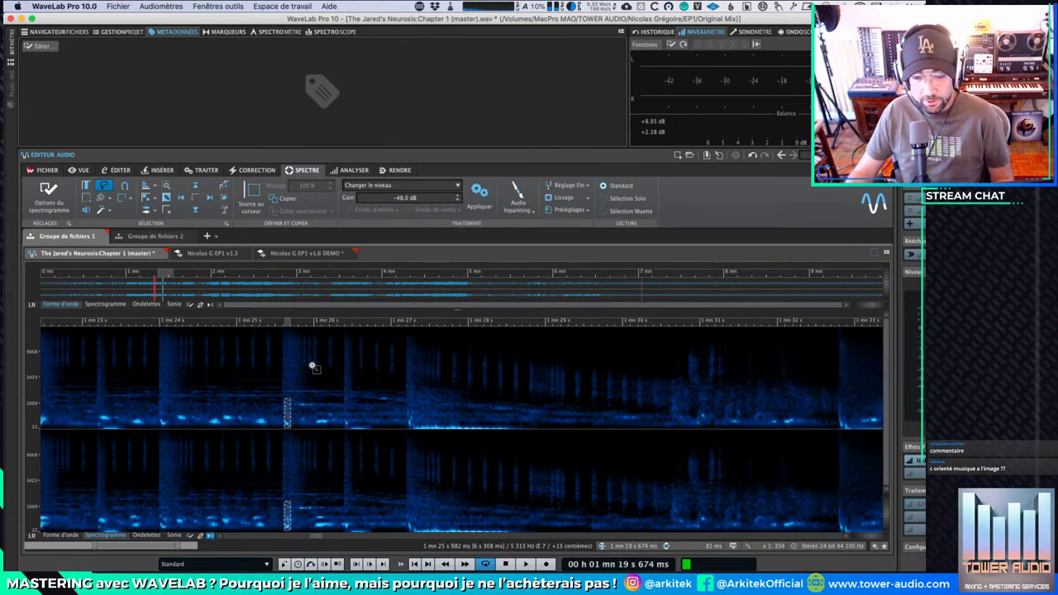
scroll(313, 365, "down", 5)
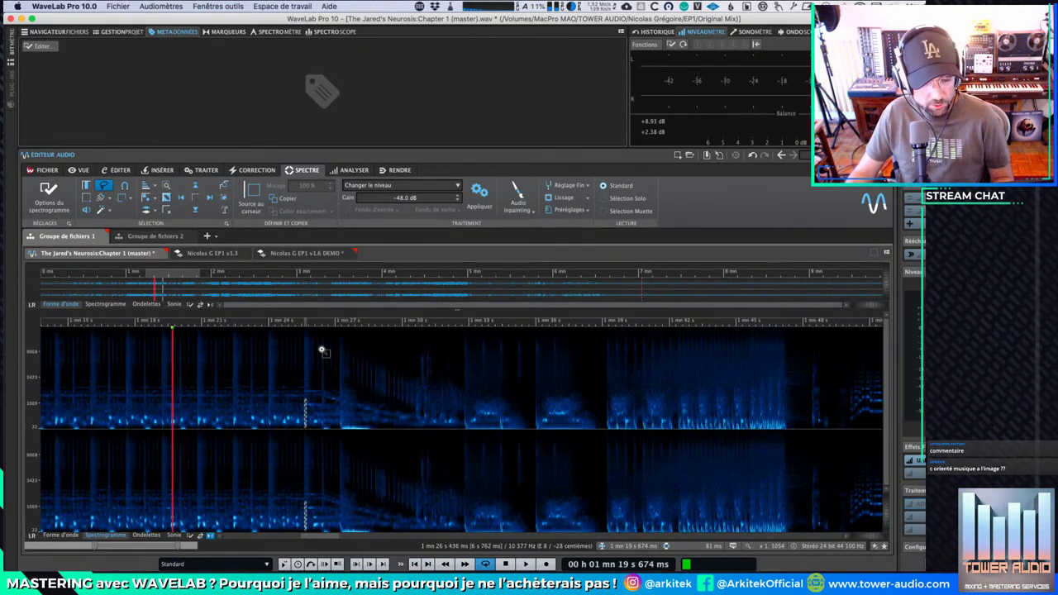
scroll(315, 361, "down", 2)
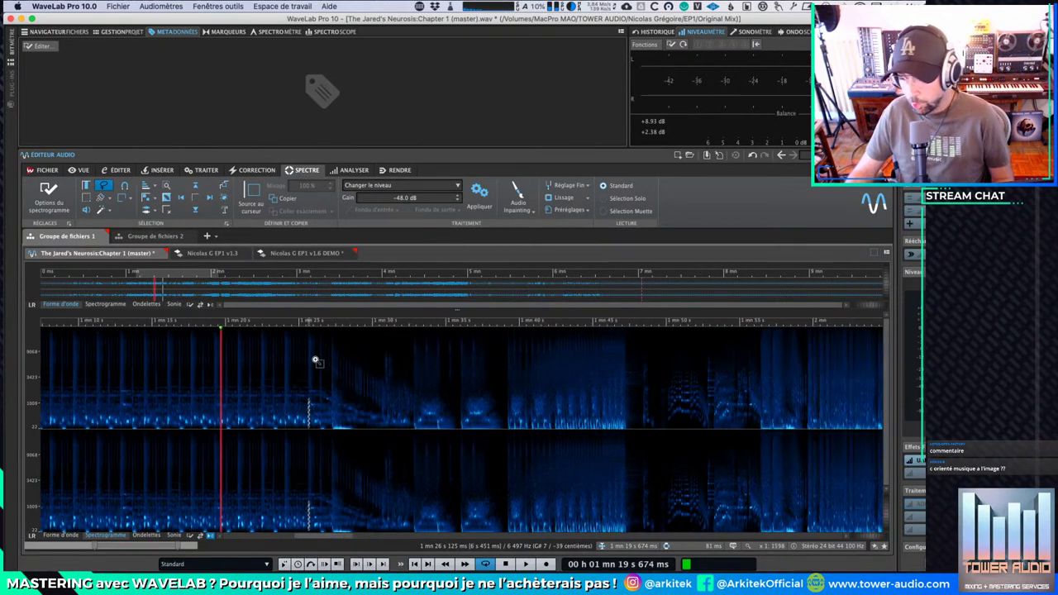
scroll(314, 360, "down", 5)
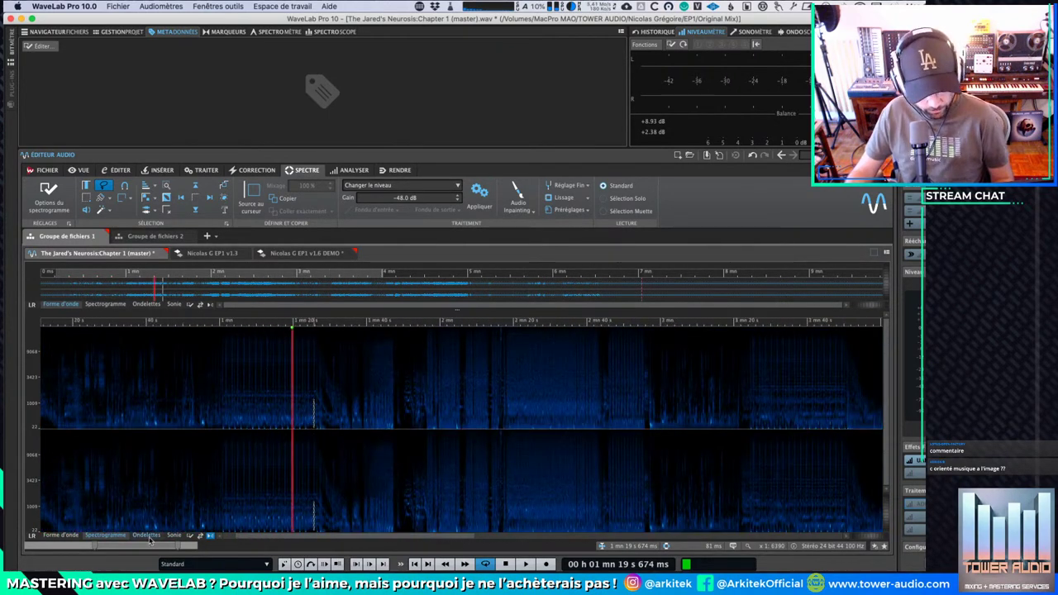
left_click(147, 535)
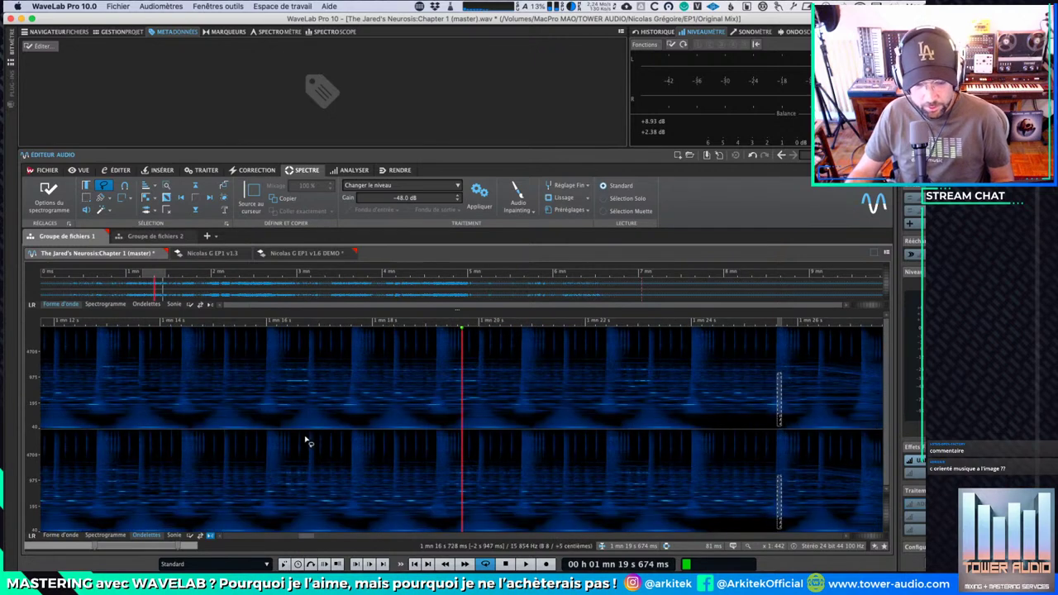
scroll(402, 393, "right", 3)
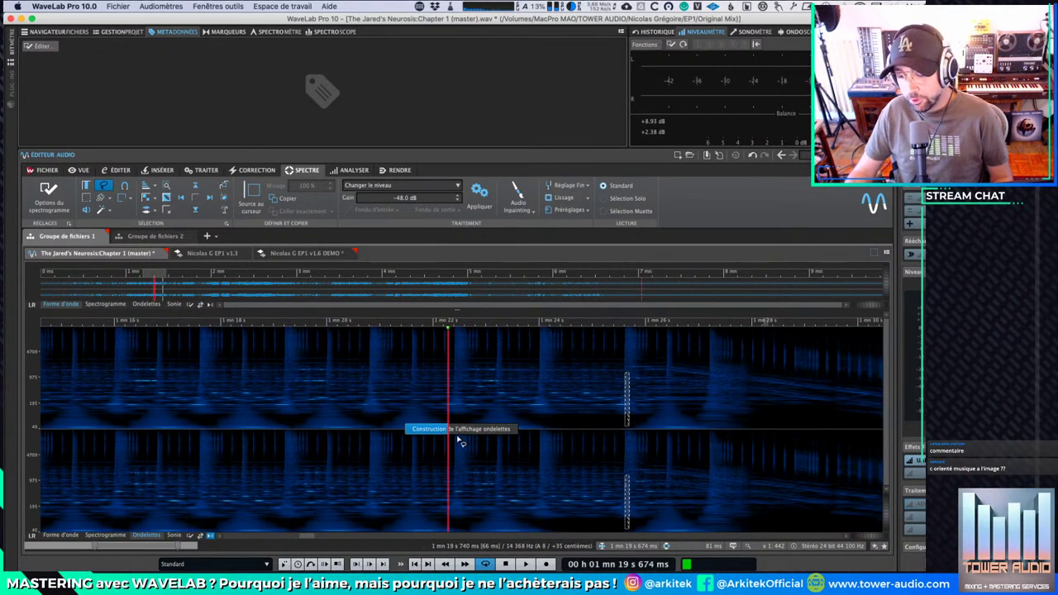
scroll(347, 396, "left", 2)
scroll(347, 396, "right", 3)
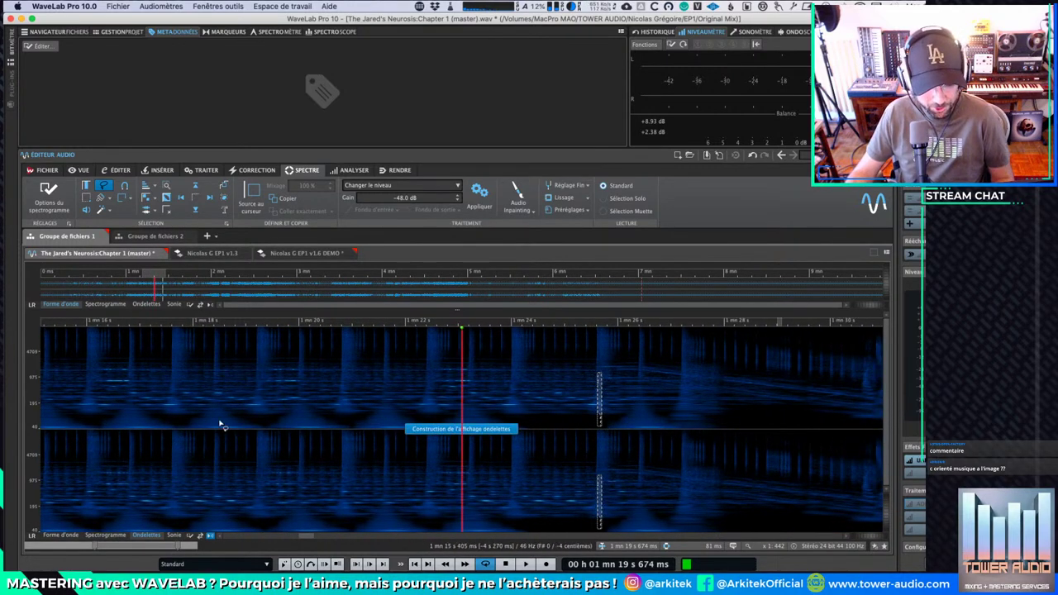
scroll(228, 417, "left", 3)
scroll(192, 426, "left", 6)
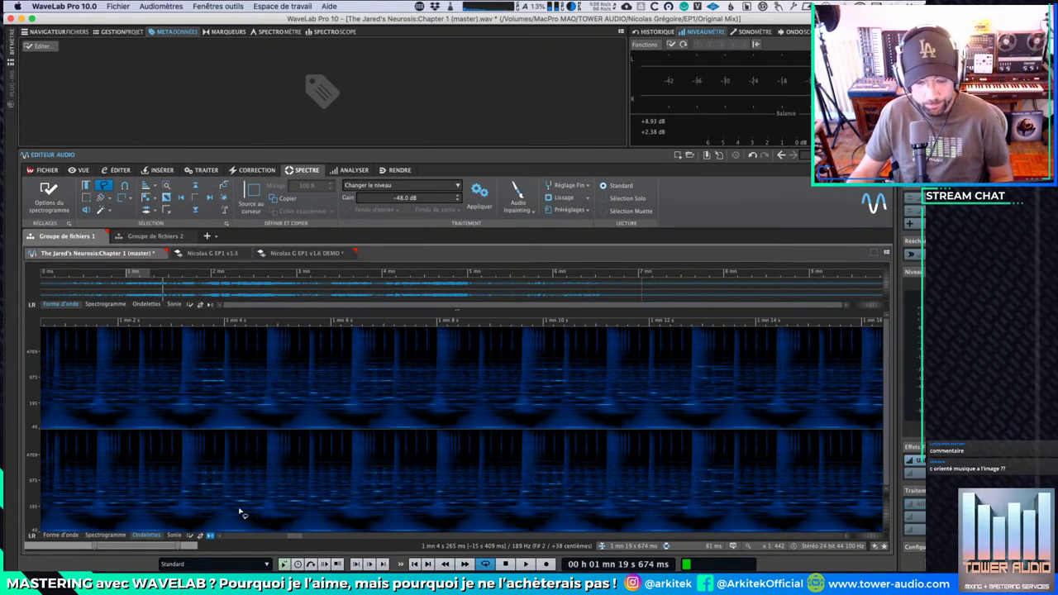
Step: Switch the main pane to the loudness display and examine the loudness curves across the whole file
left_click(170, 536)
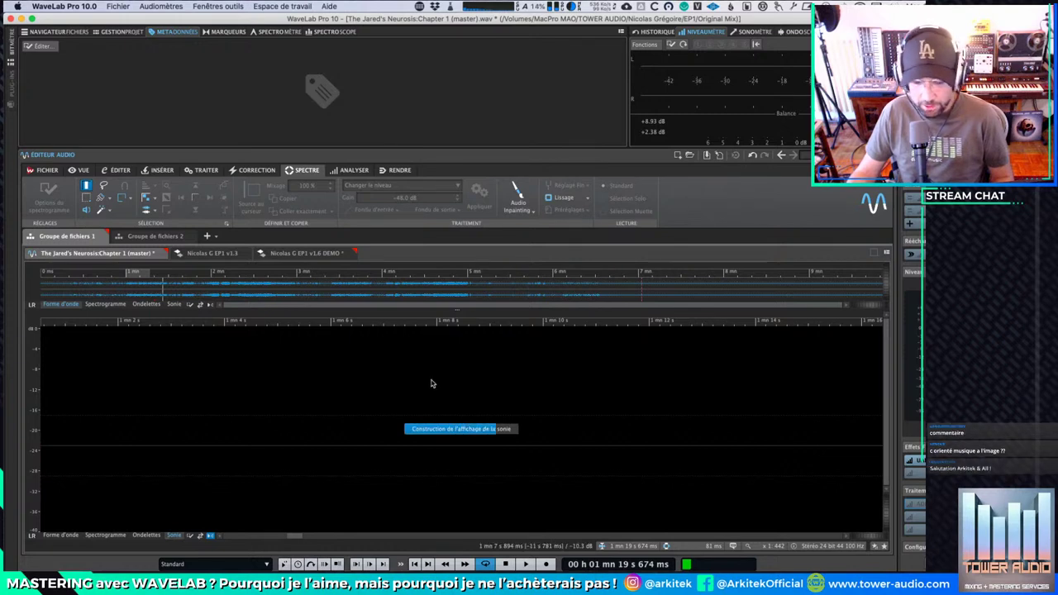
left_click_drag(295, 540, 382, 535)
left_click_drag(874, 539, 806, 541)
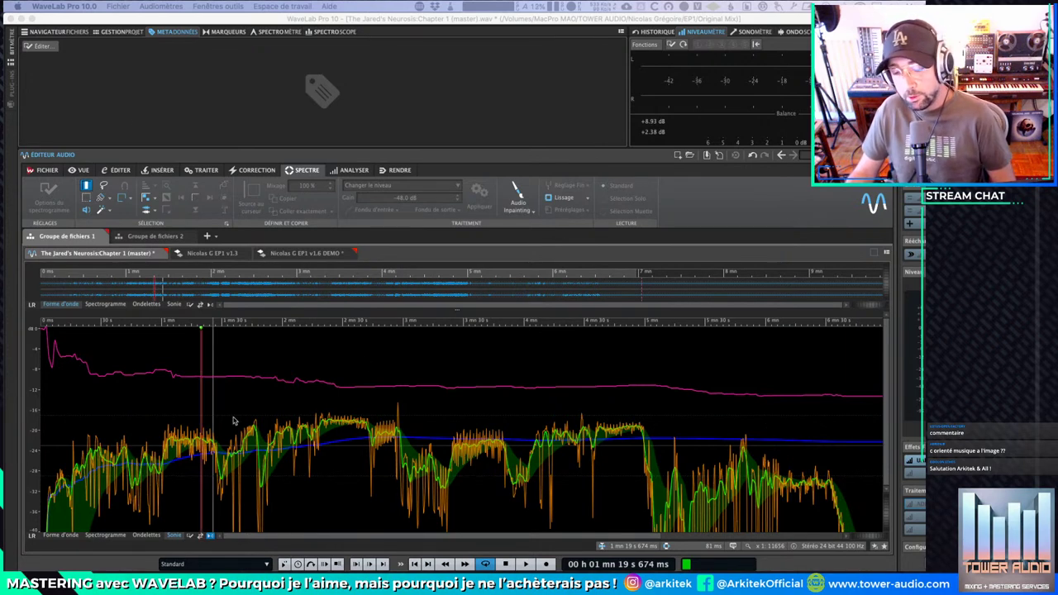
Step: In the Nicolas G EP1 v1.6 DEMO montage, raise the volume envelopes of the first and third songs and lower that of The Jared's Neurosis
left_click(299, 254)
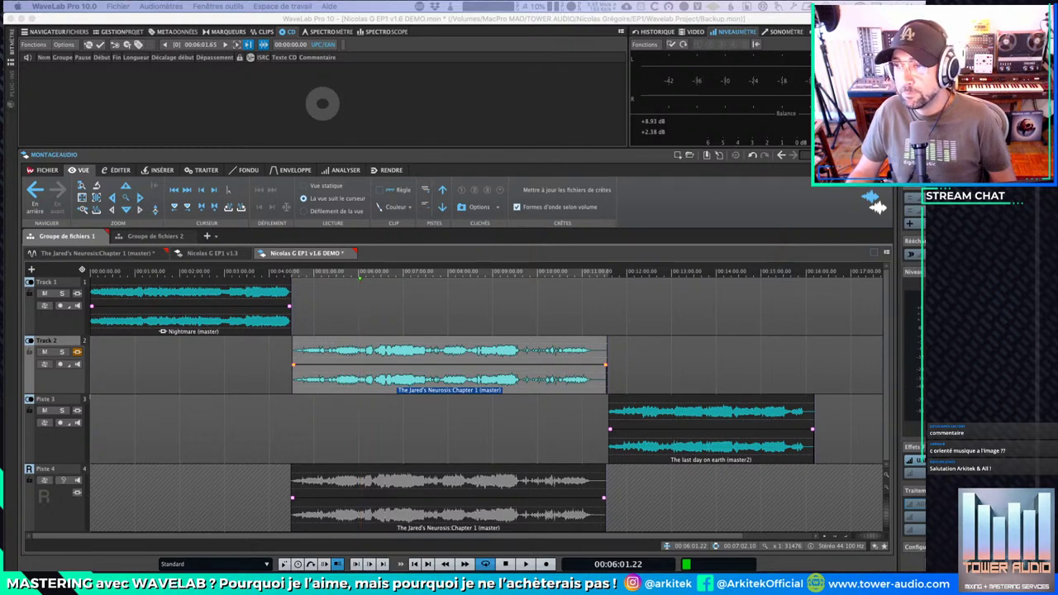
left_click(203, 331)
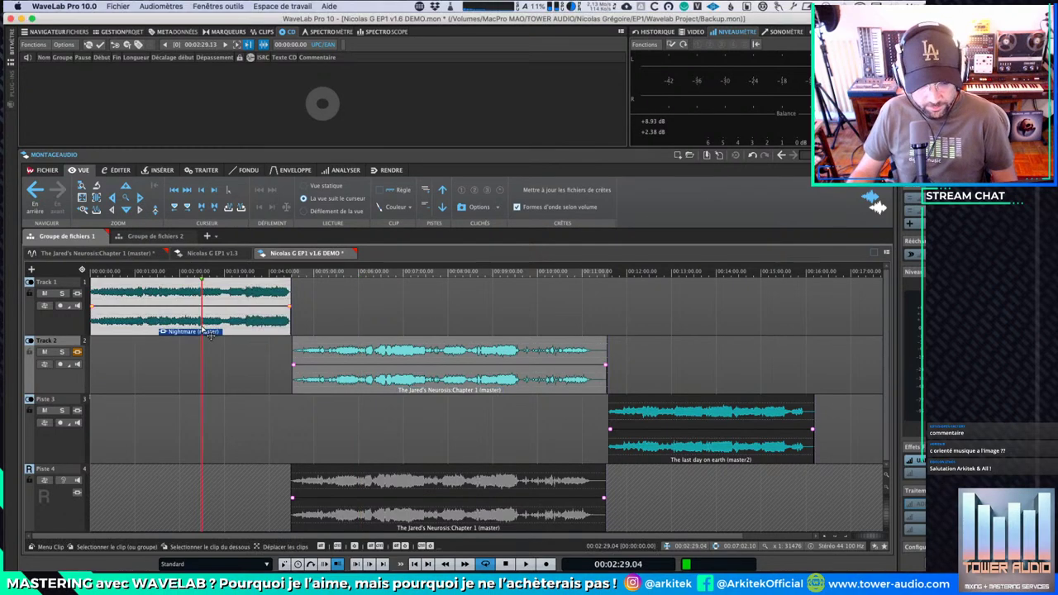
left_click(714, 424)
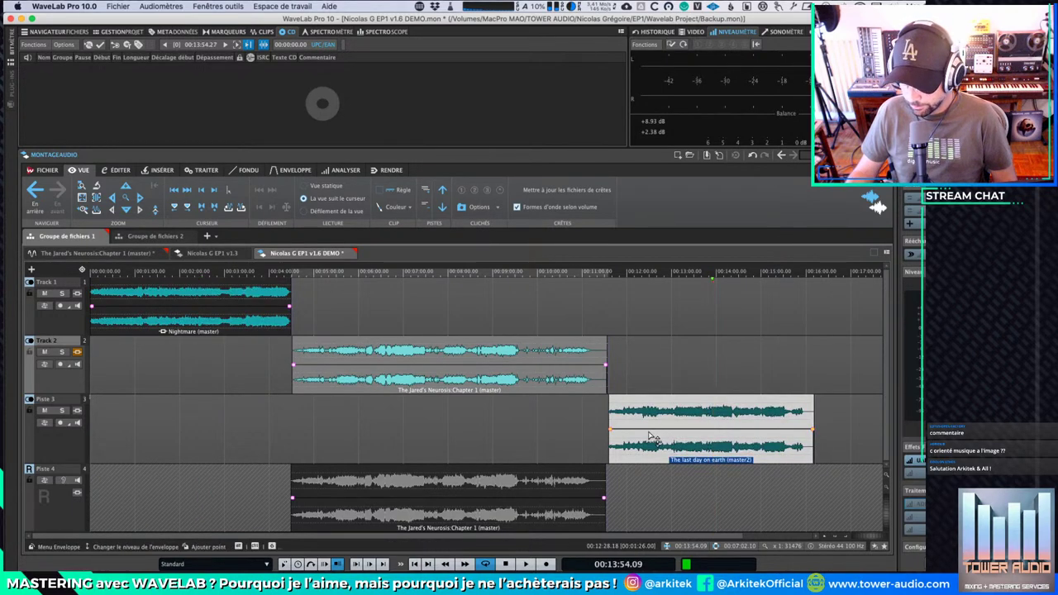
left_click_drag(657, 434, 659, 393)
left_click_drag(479, 365, 480, 380)
left_click_drag(220, 307, 221, 297)
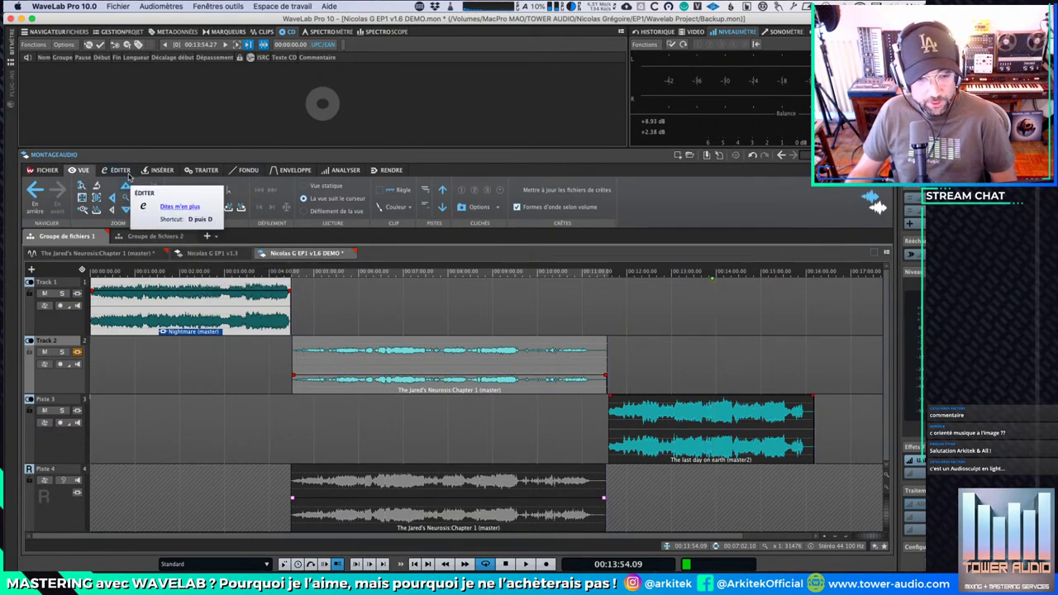
left_click(251, 170)
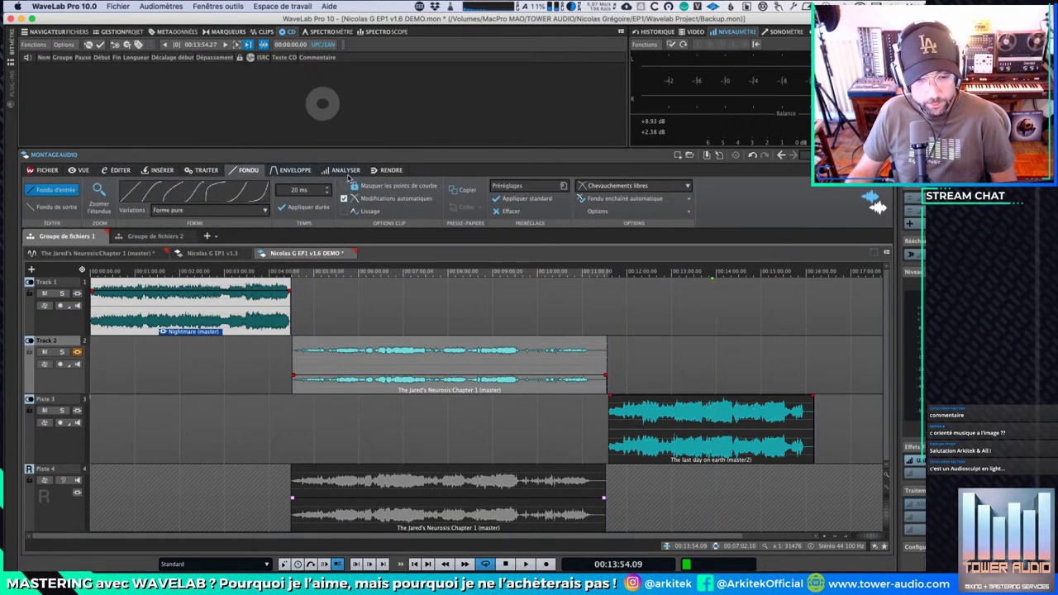
left_click(342, 172)
left_click(398, 172)
left_click(291, 171)
left_click(248, 171)
Step: Try to match the montage clips to the loudest clip's loudness with the loudness meta-normaliser, then cancel the processing
left_click(207, 171)
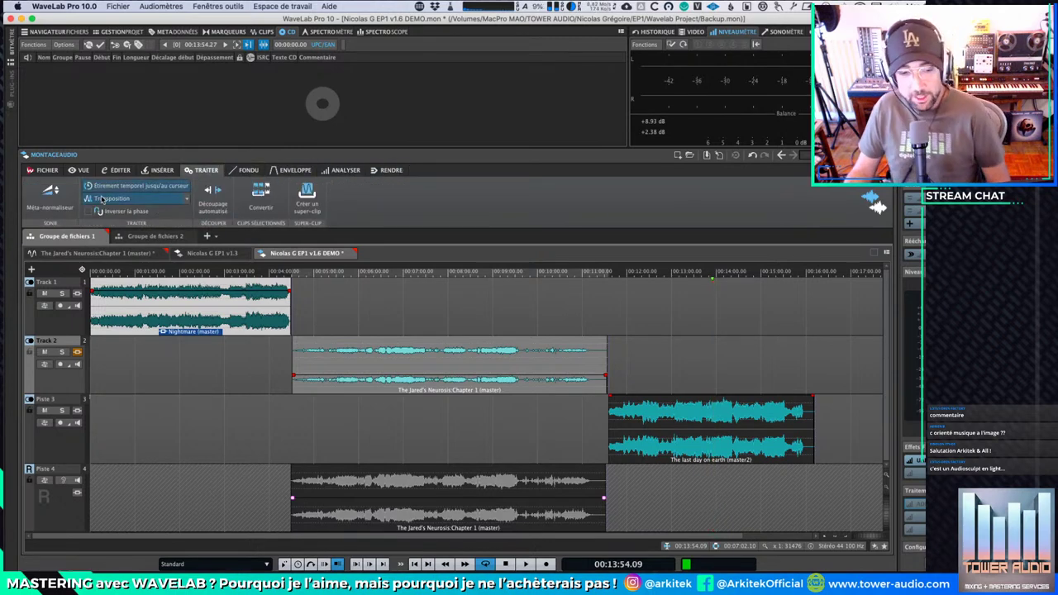
left_click(36, 191)
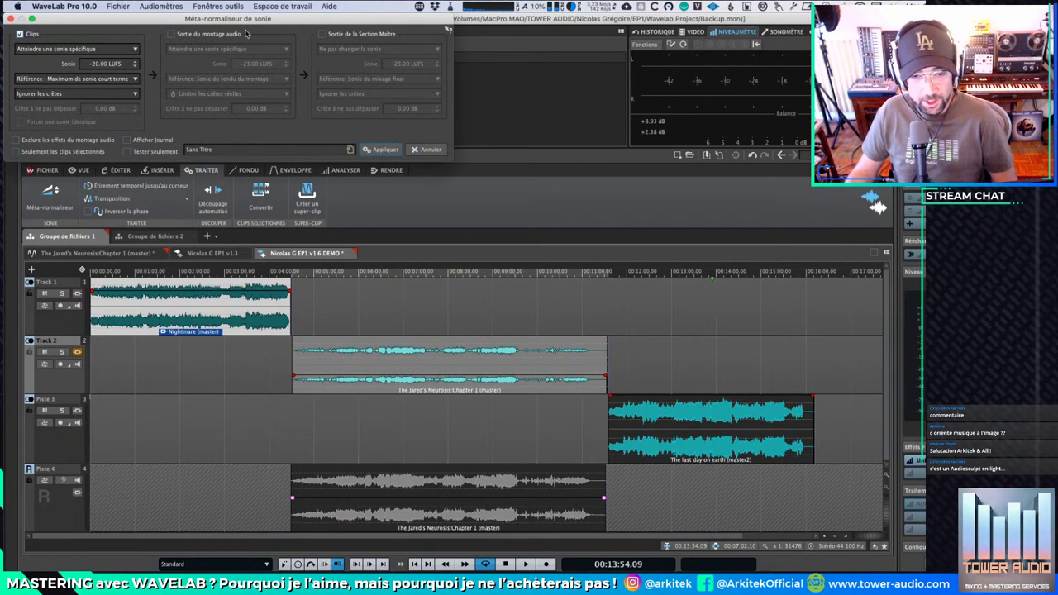
left_click_drag(255, 23, 494, 290)
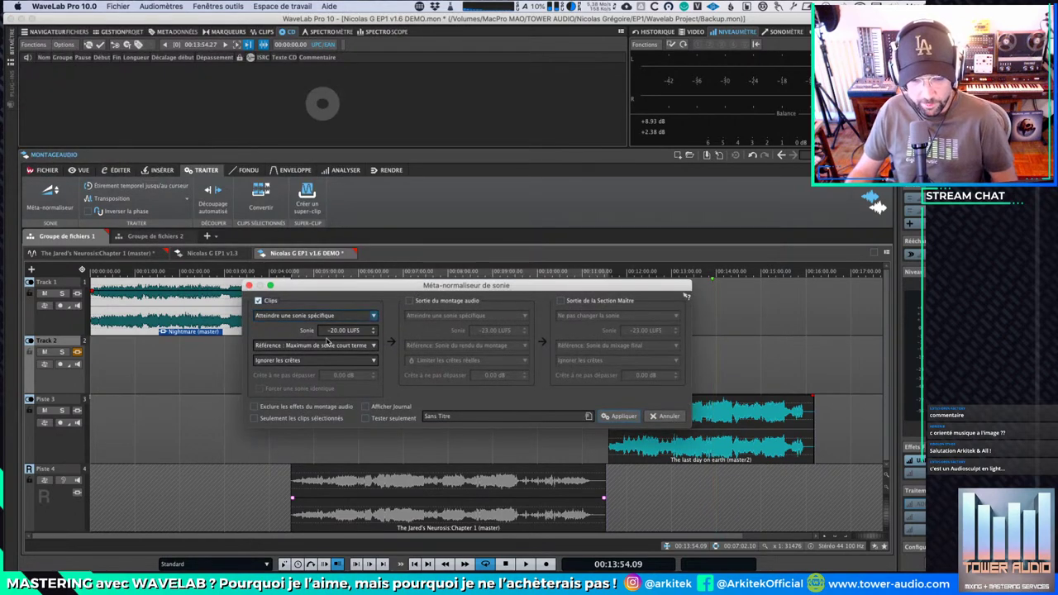
left_click(314, 315)
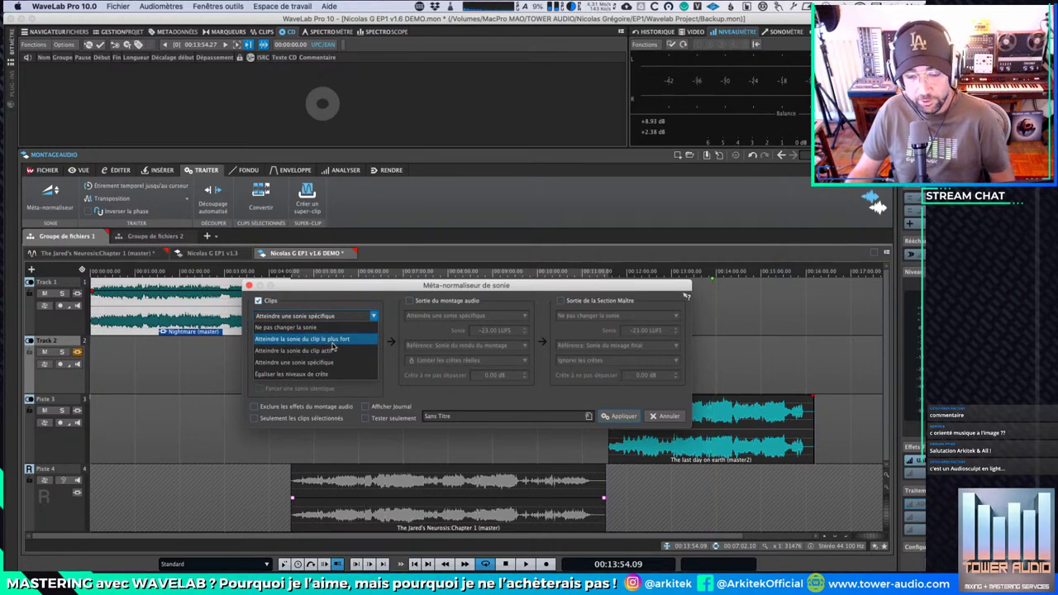
left_click(333, 345)
left_click_drag(428, 289, 444, 167)
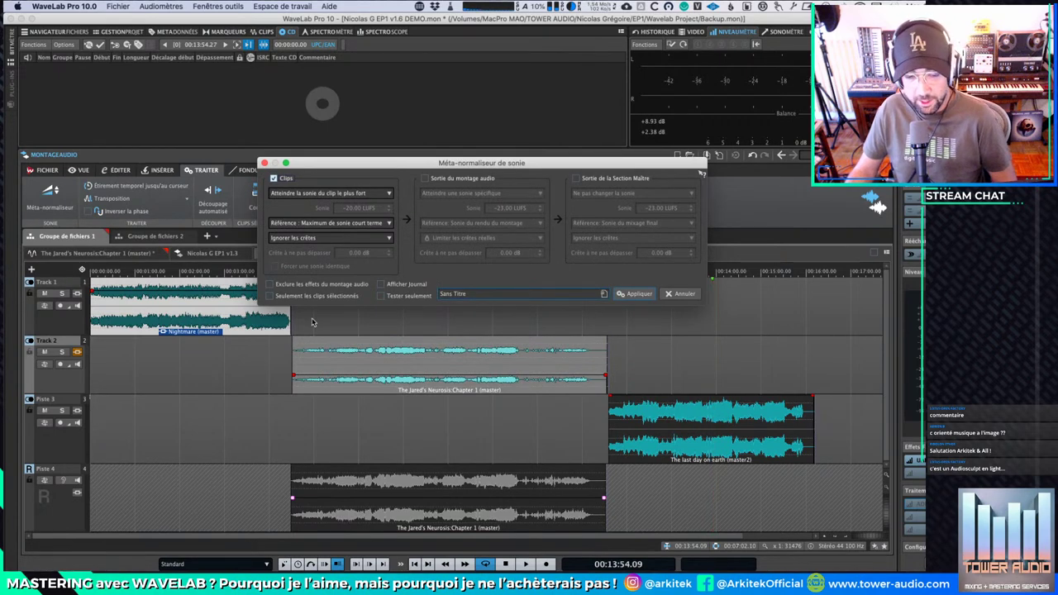
left_click(636, 294)
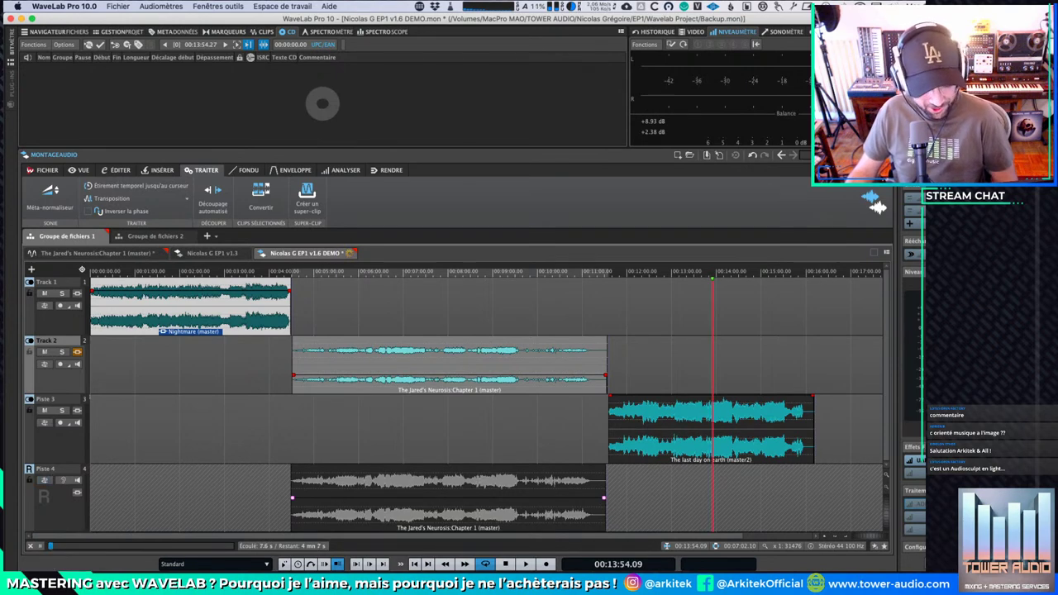
left_click(29, 546)
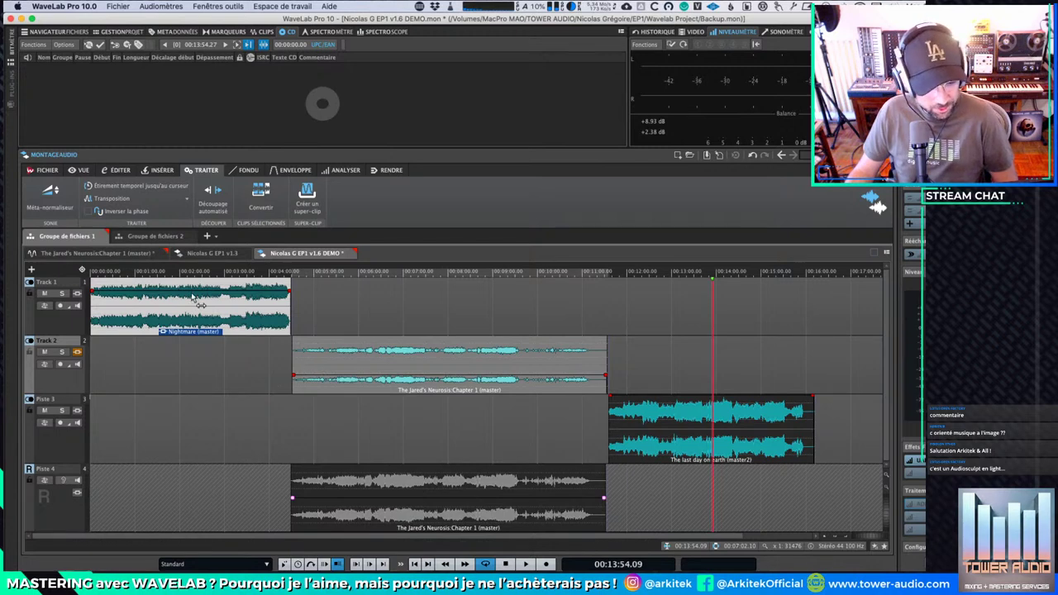
Step: Run the loudness meta-normaliser on the clips with a specific loudness of -20.00 LUFS, referenced to the maximum short-term loudness
left_click(47, 203)
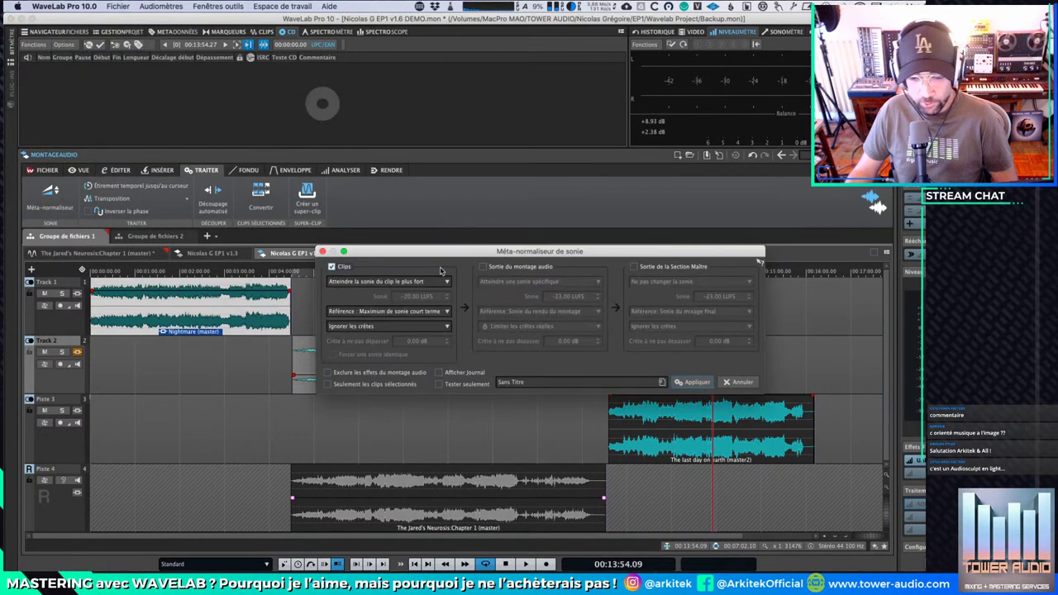
left_click(431, 282)
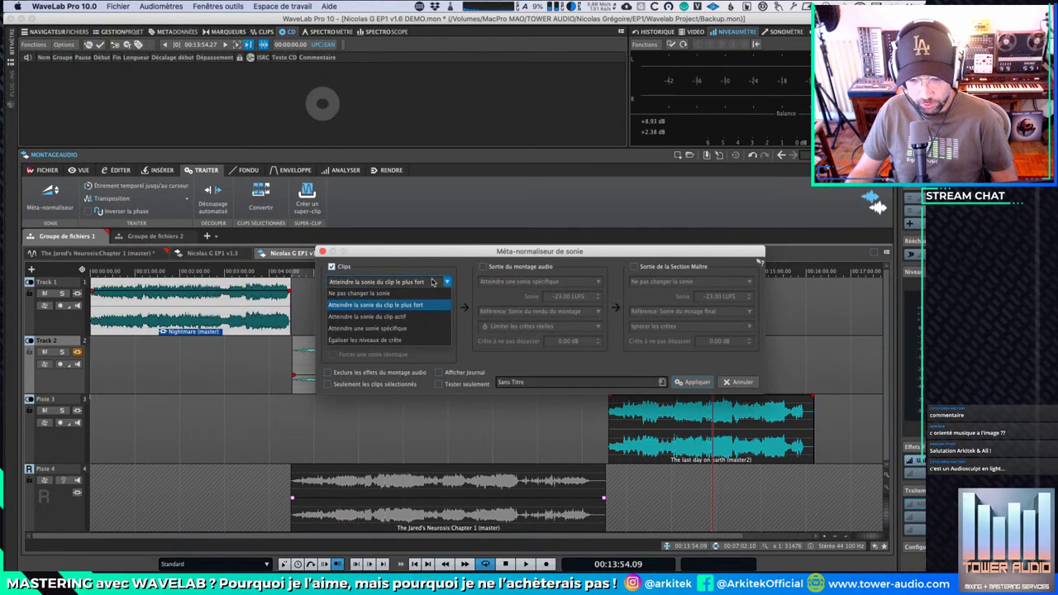
left_click(403, 330)
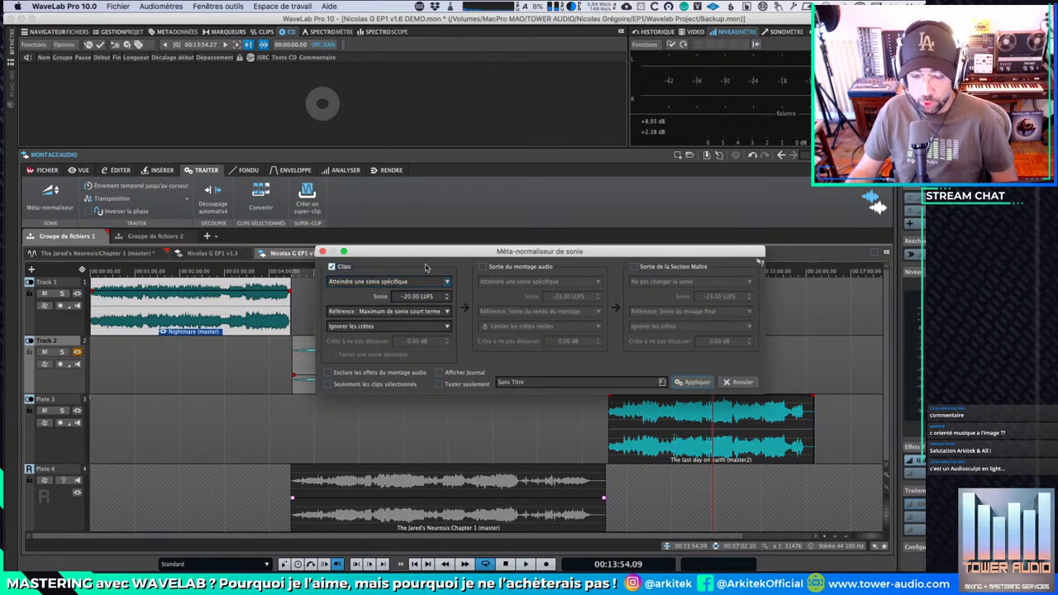
left_click_drag(436, 254, 438, 180)
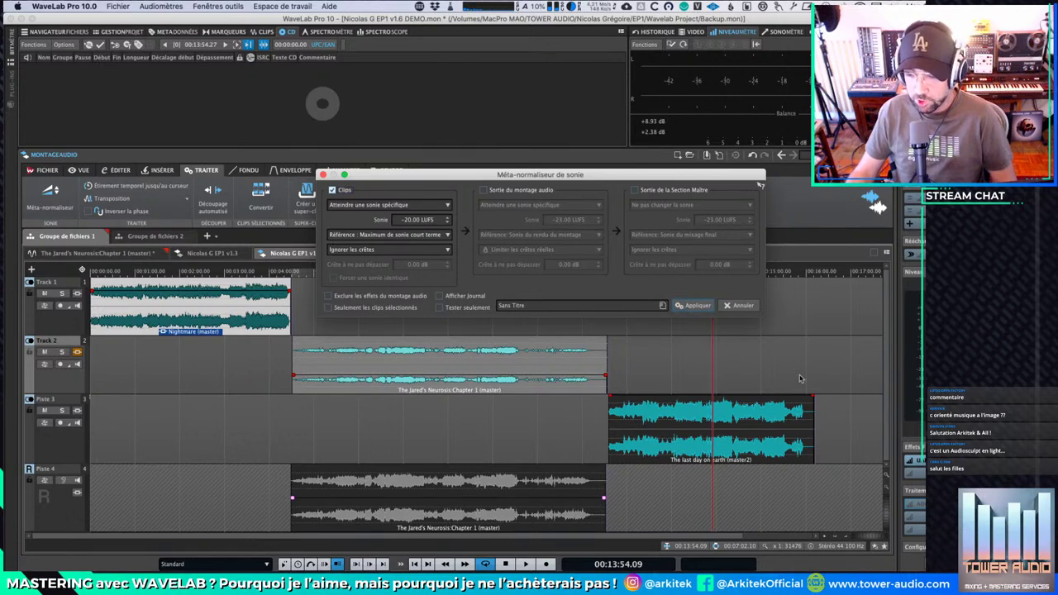
left_click(692, 305)
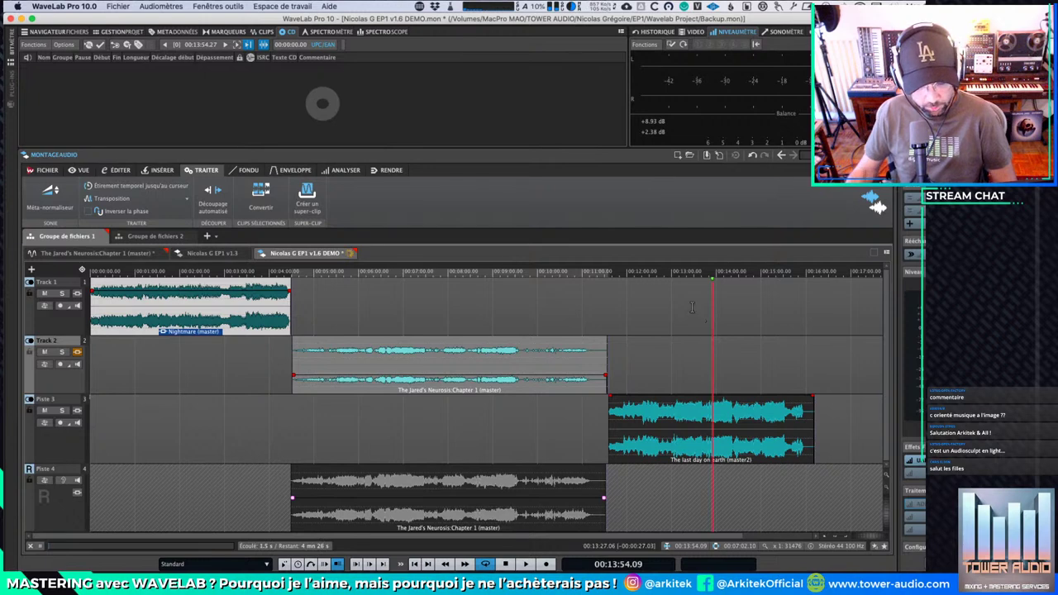
left_click(673, 349)
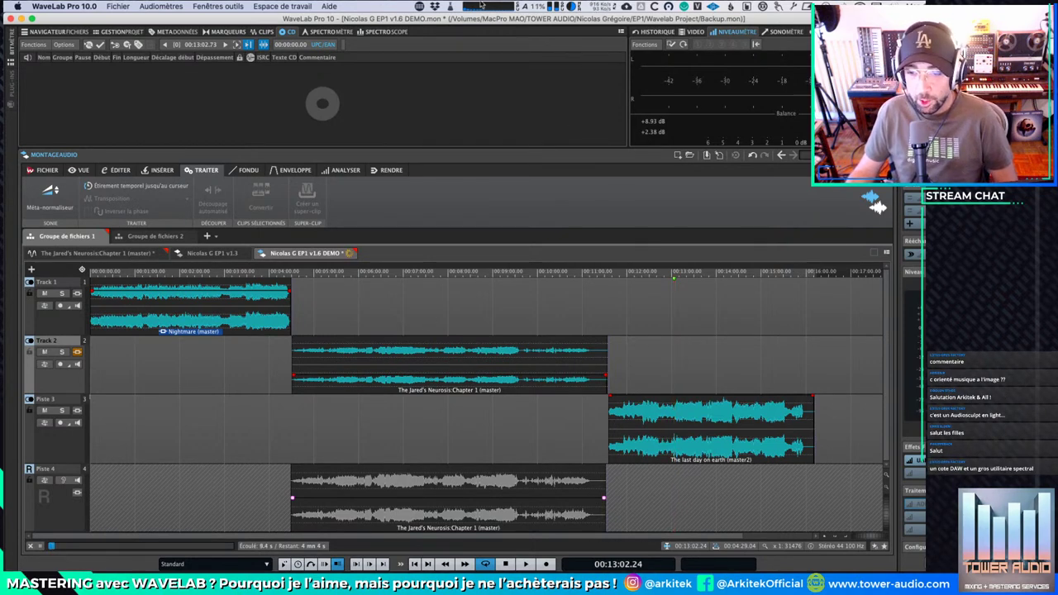
Step: Check the computer's processor, memory and disk load in the system monitor while the normalisation runs
left_click(481, 6)
mouse_move(494, 57)
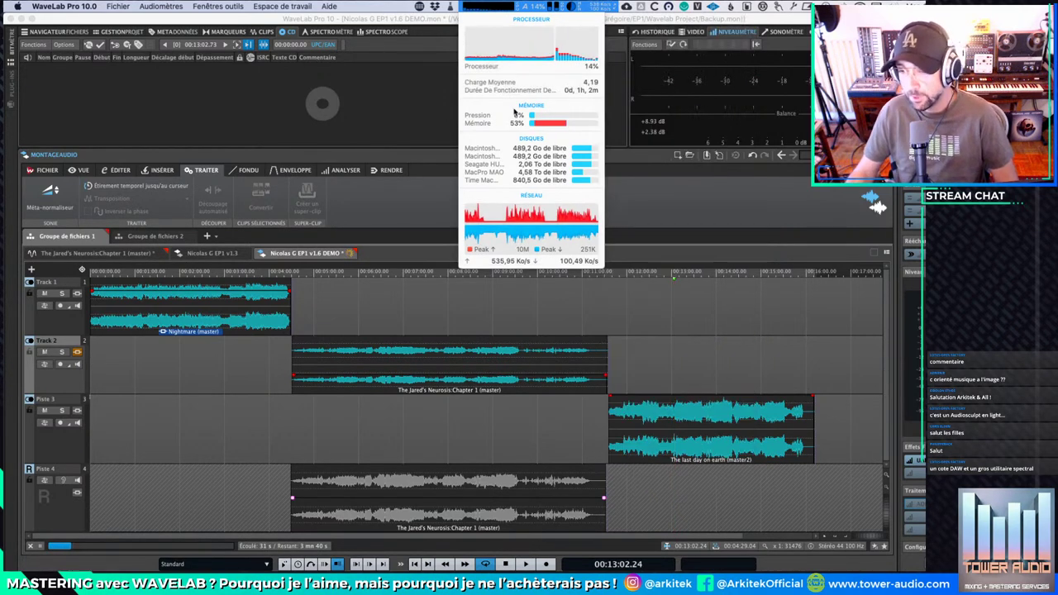
left_click(511, 6)
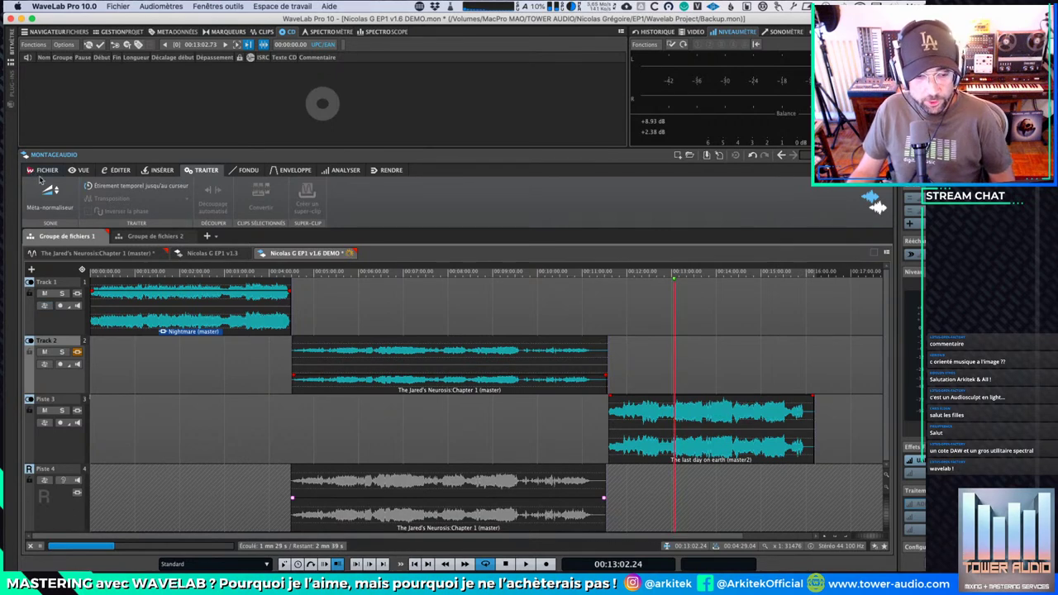
Step: Look through the file page's save-as, preferences and tools sections, then open the help on time stretching to the cursor
key("super+shift+s")
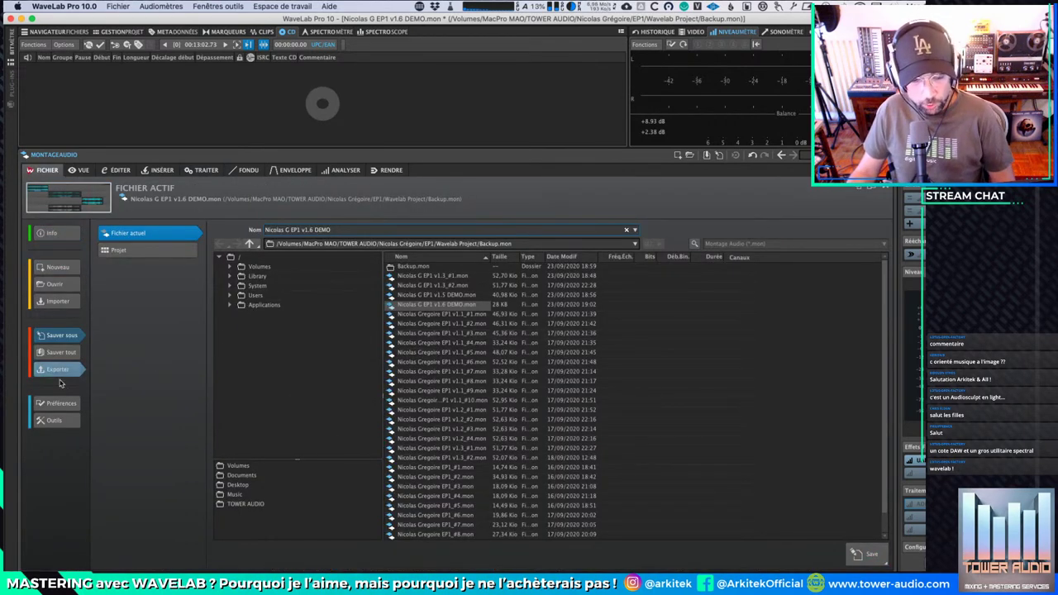
left_click(52, 402)
left_click(51, 420)
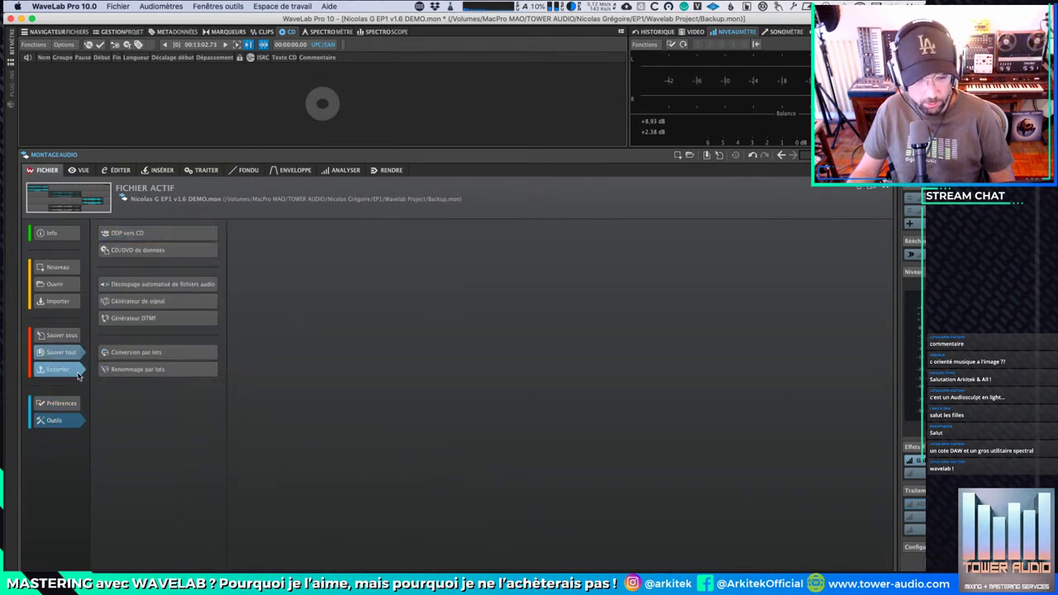
left_click(60, 402)
key("Escape")
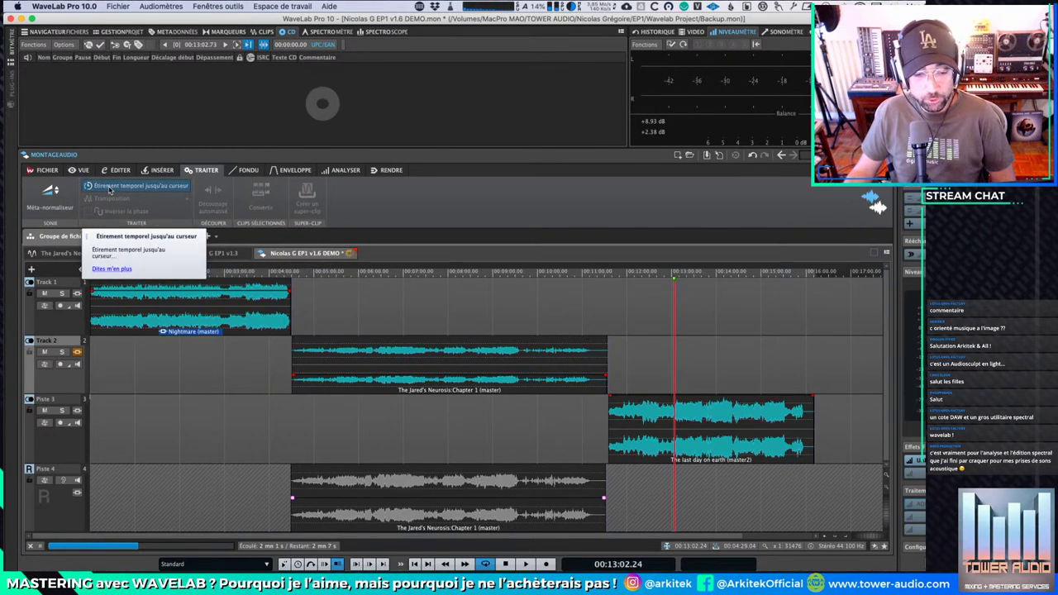
left_click(113, 271)
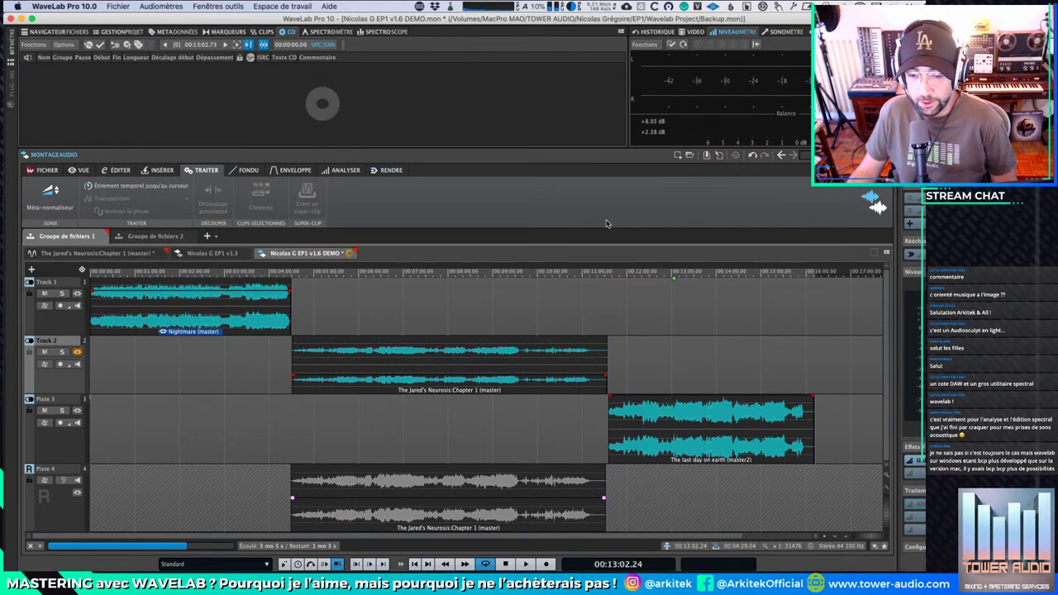
Step: Switch to Studio Session Analyzer to view its spectrum, vector scope and level displays, then close its window
mouse_move(568, 569)
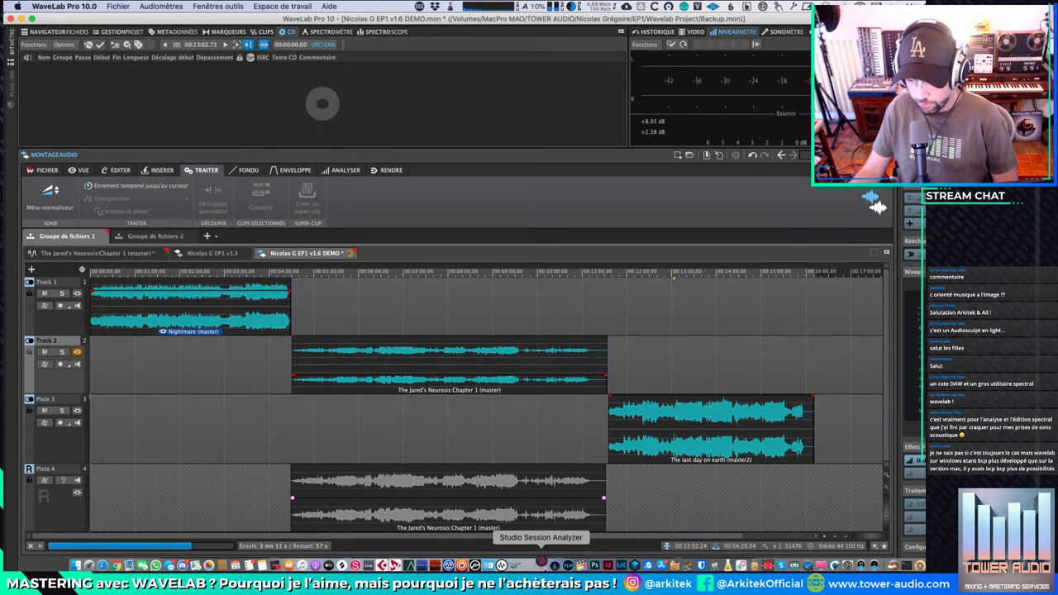
left_click(542, 564)
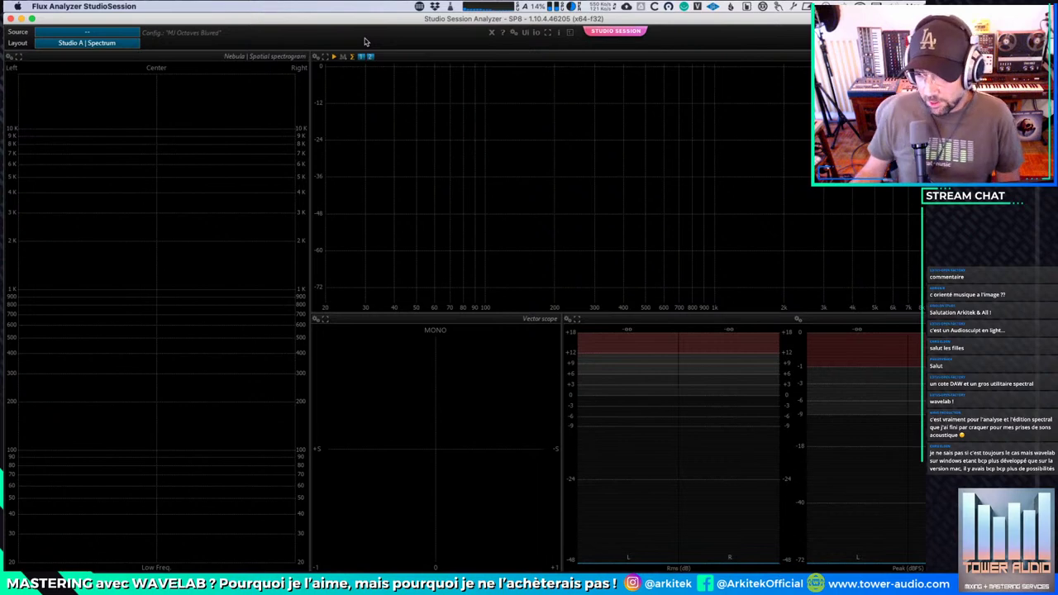
left_click(9, 18)
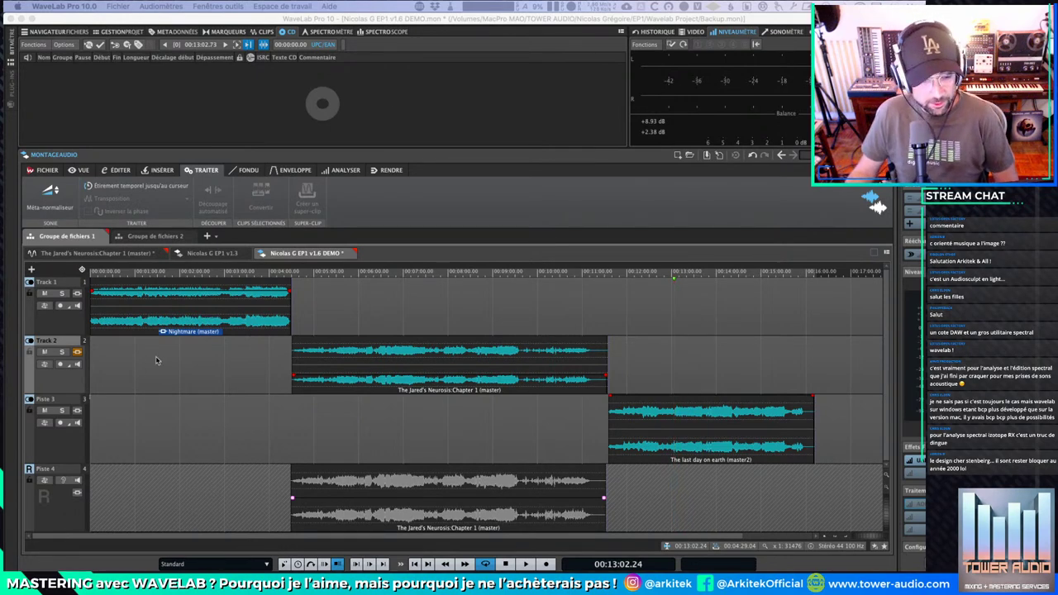
Step: Set the interface theme to Clair in the global display preferences and return to the montage
left_click(42, 171)
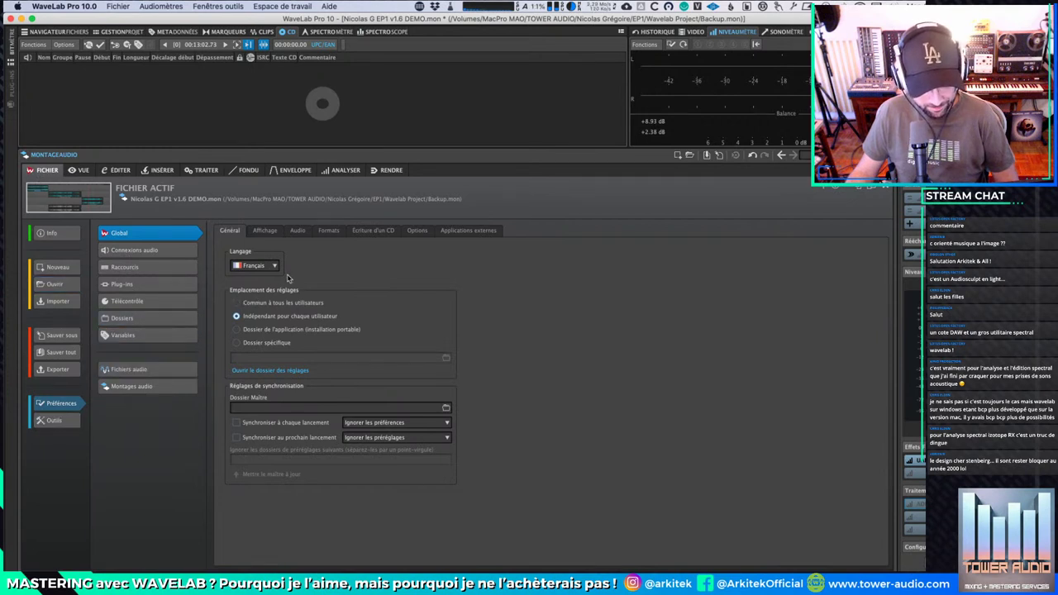
left_click(264, 231)
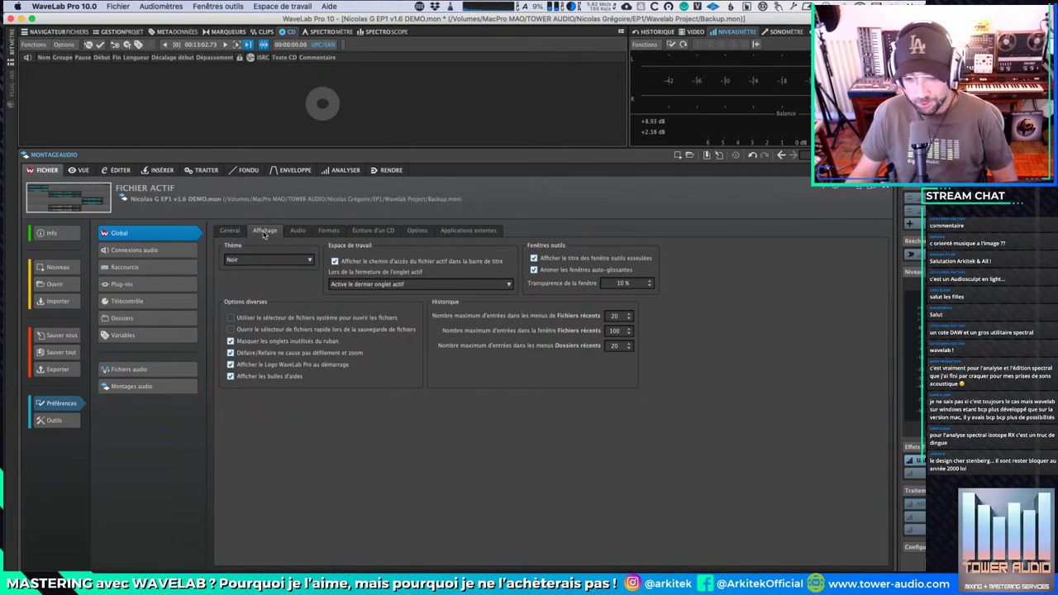
left_click(285, 262)
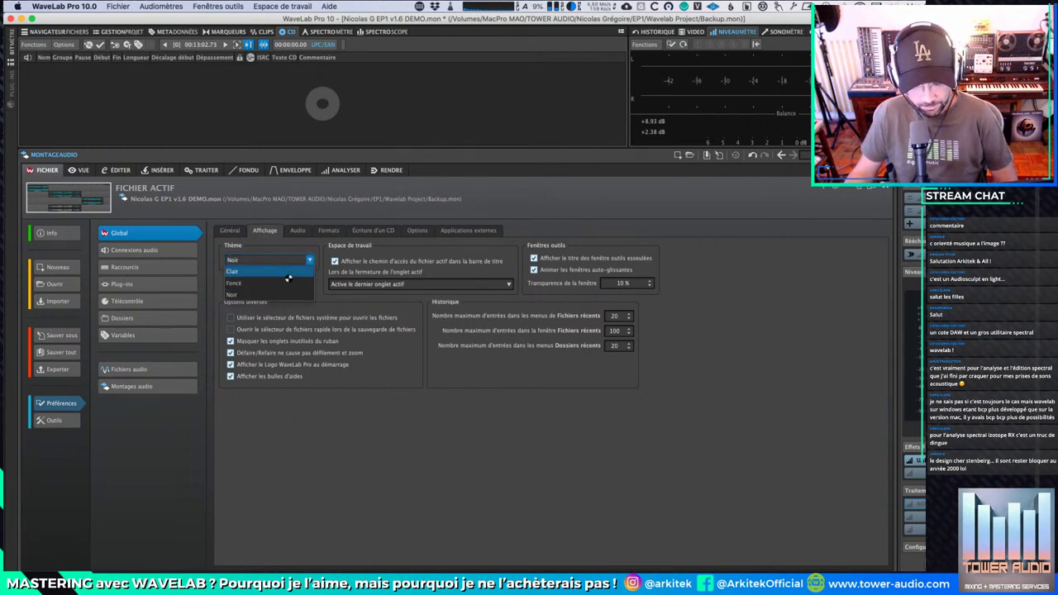
left_click(287, 277)
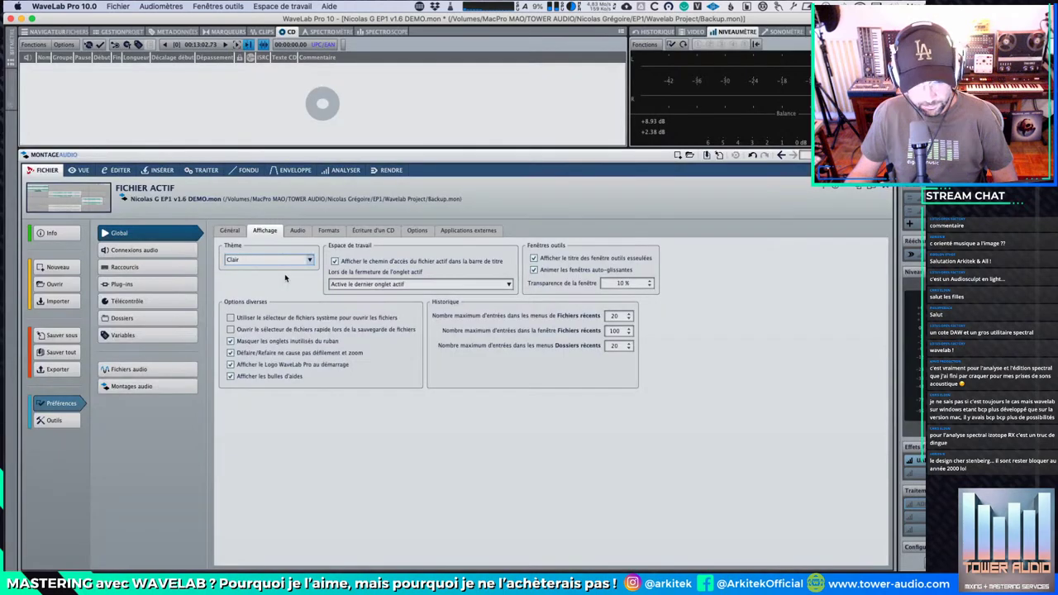
left_click(230, 231)
left_click(265, 231)
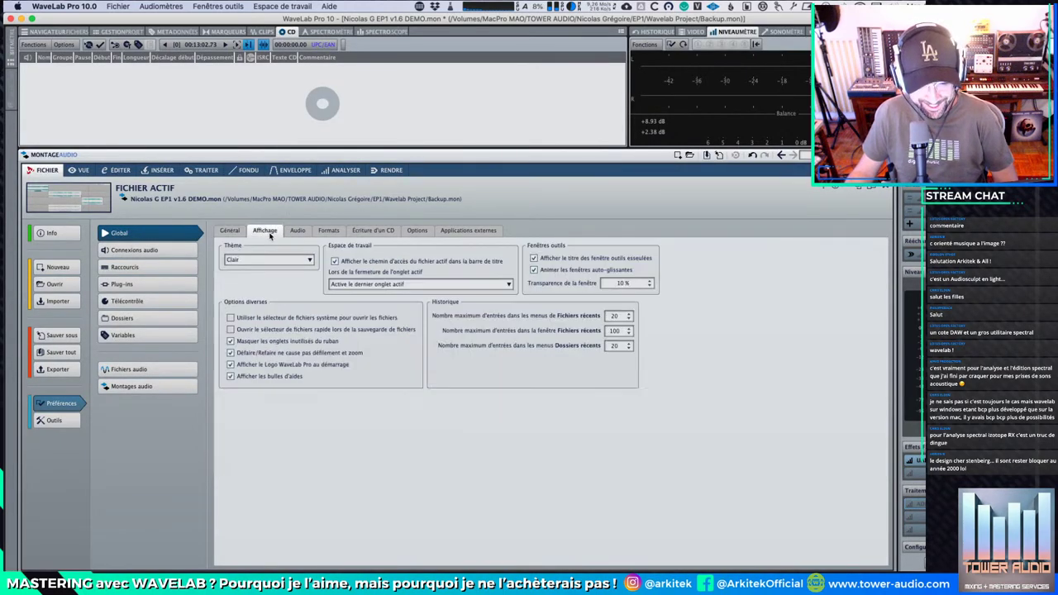
key("Escape")
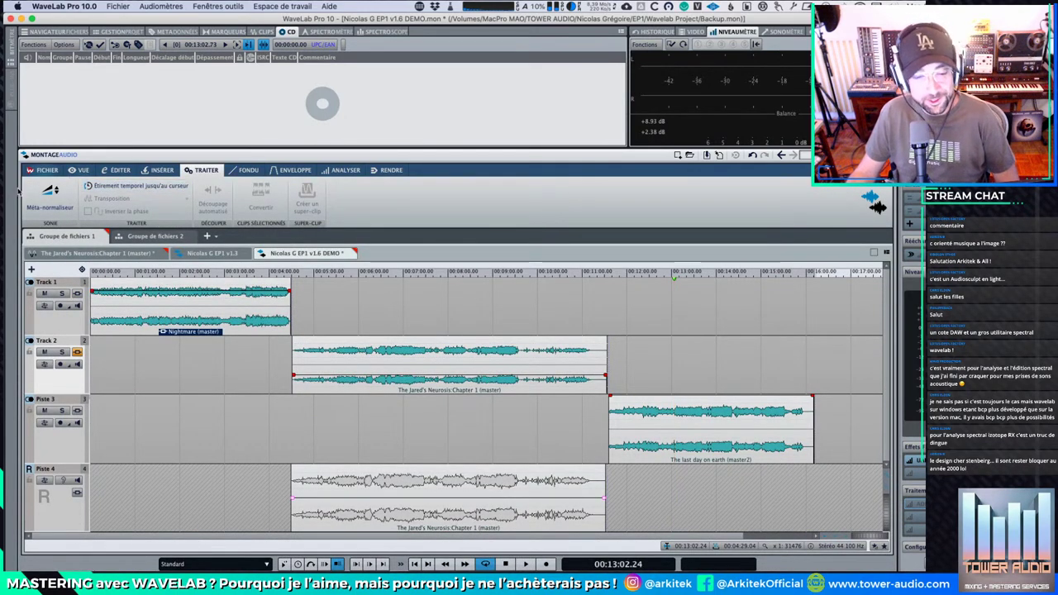
Step: Try the Foncé interface theme, then set the theme back to Noir
left_click(43, 170)
left_click(256, 261)
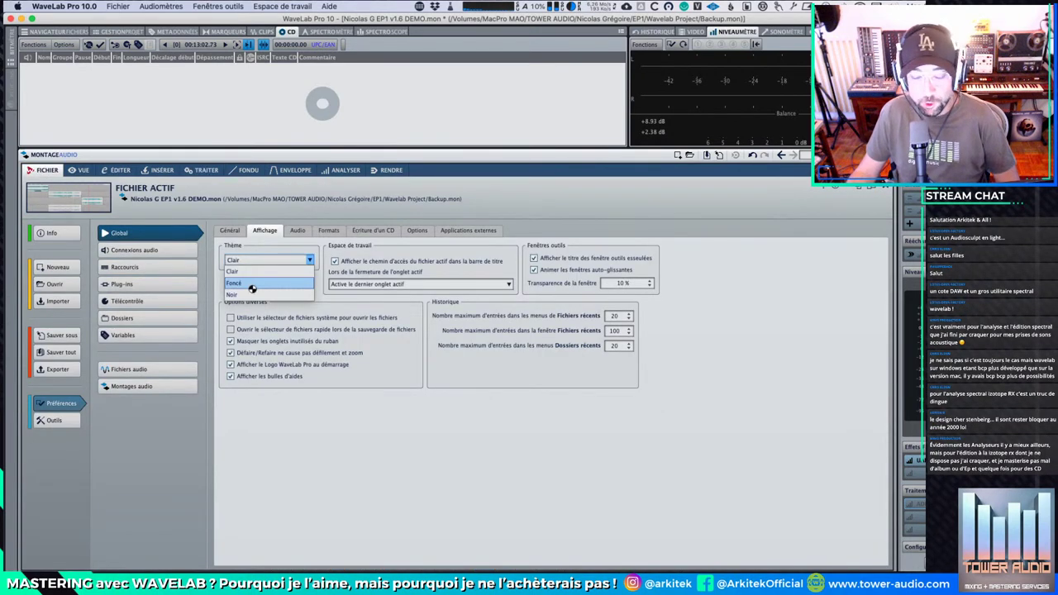
left_click(252, 285)
left_click(253, 262)
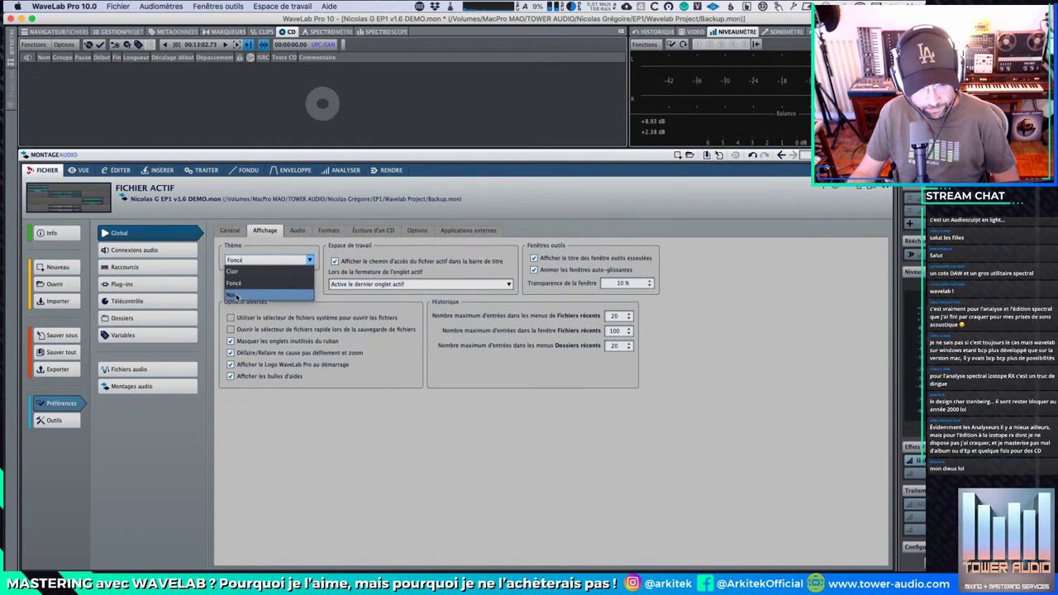
left_click(232, 294)
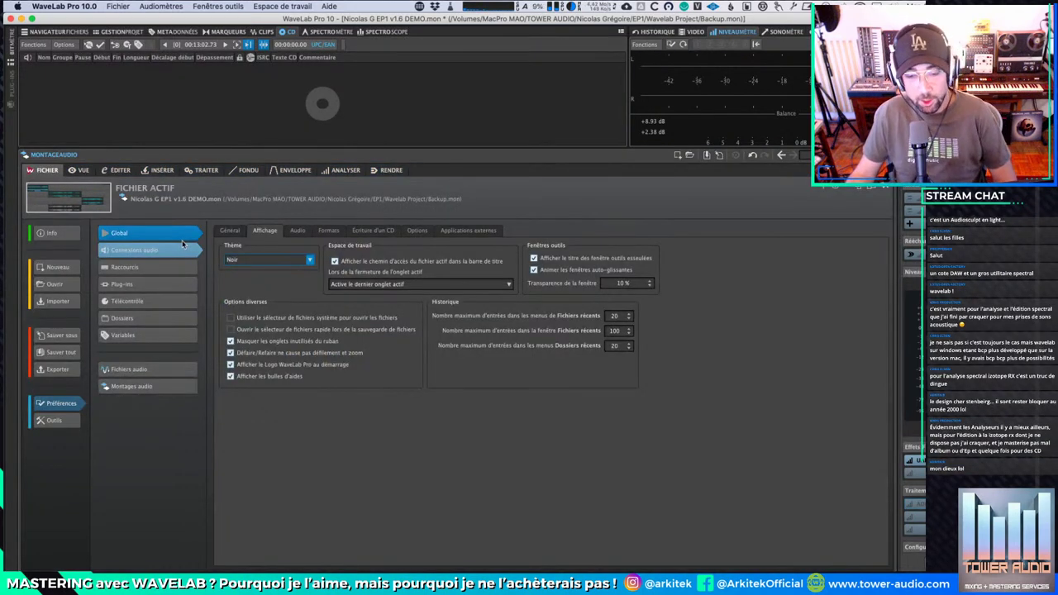
Step: Examine the Variables, Dossiers and Télécontrôle preferences and the available tools, then return to the montage
left_click(154, 335)
left_click(149, 321)
left_click(149, 302)
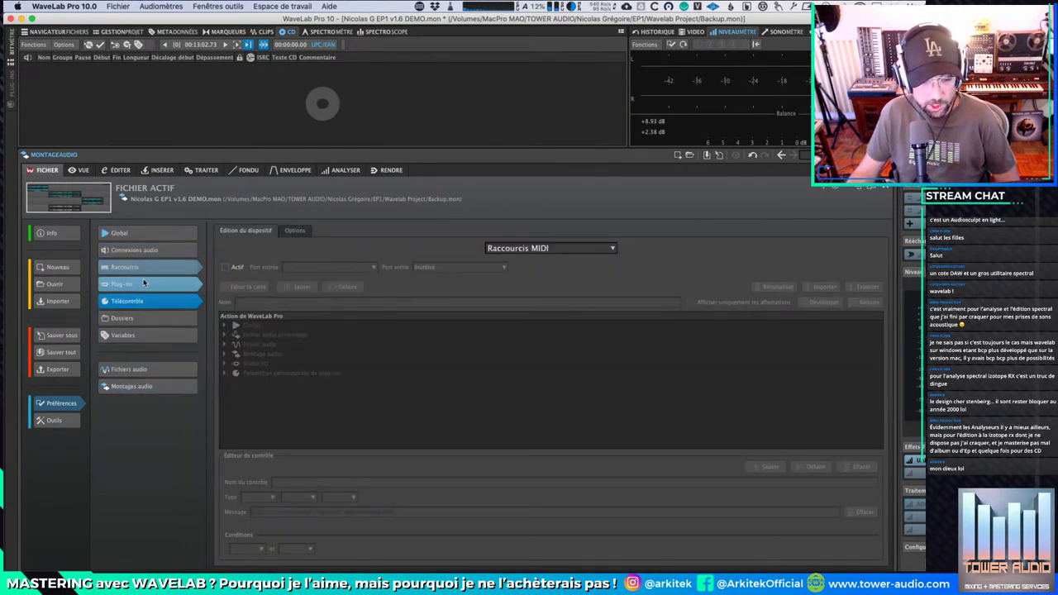
left_click(52, 423)
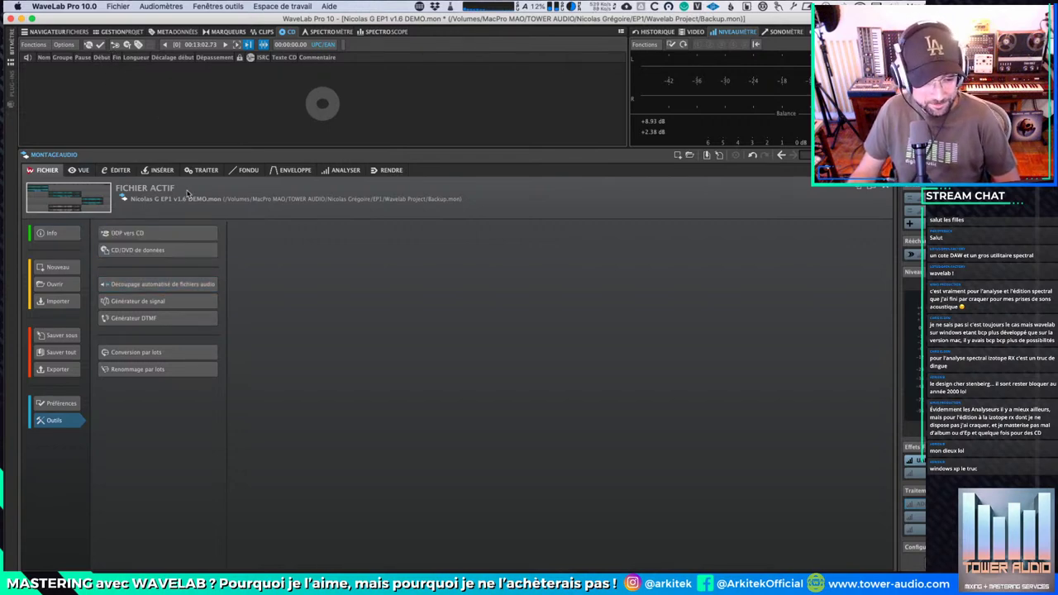
left_click(885, 188)
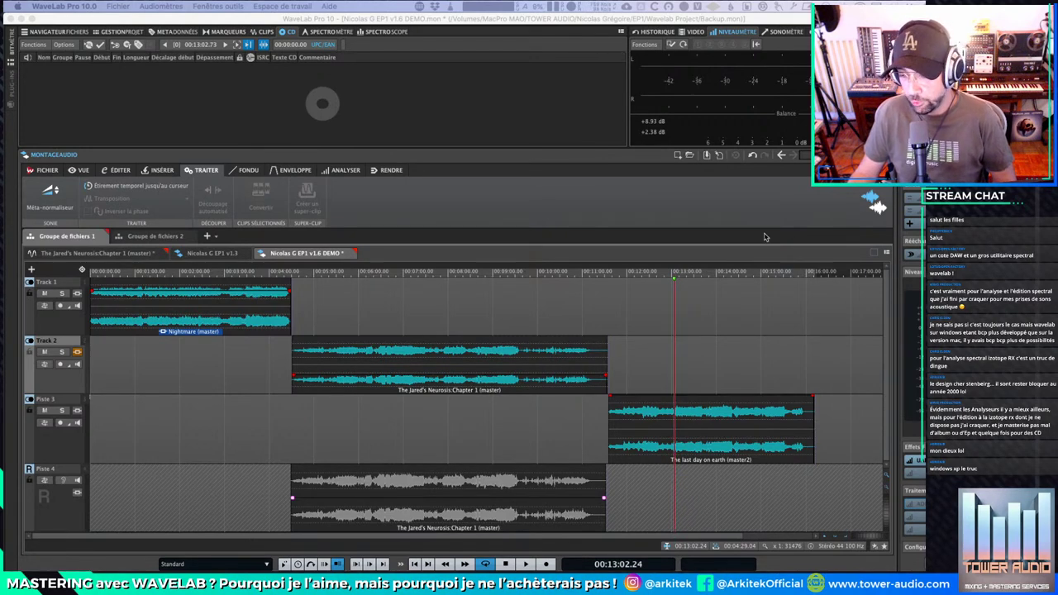
Step: Browse the effect plug-ins available for the first effects slot by category and manufacturer, including recent and favourite ones, then close the list
left_click(919, 474)
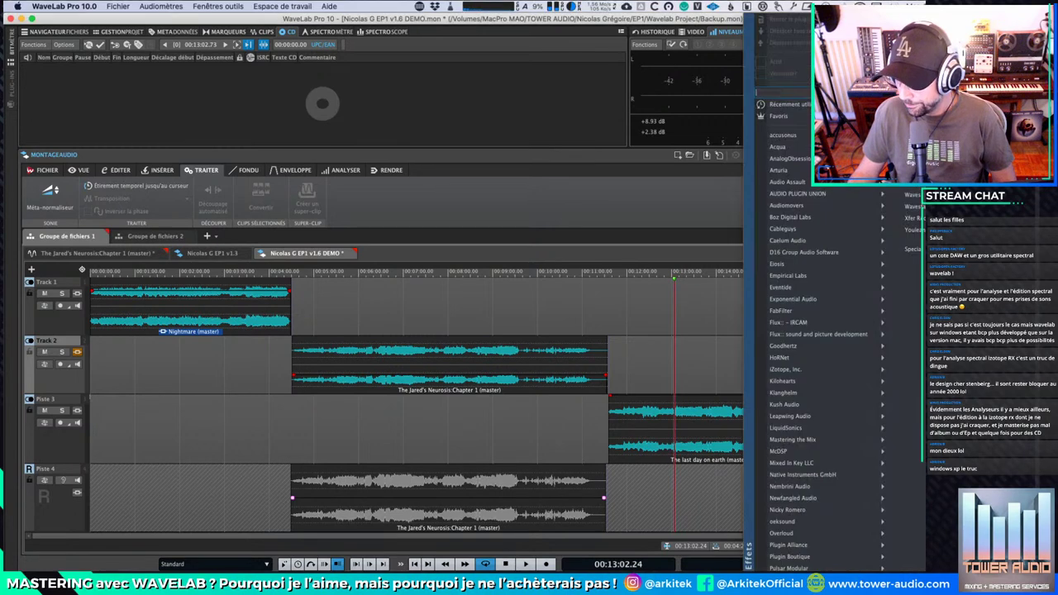
mouse_move(806, 217)
mouse_move(913, 124)
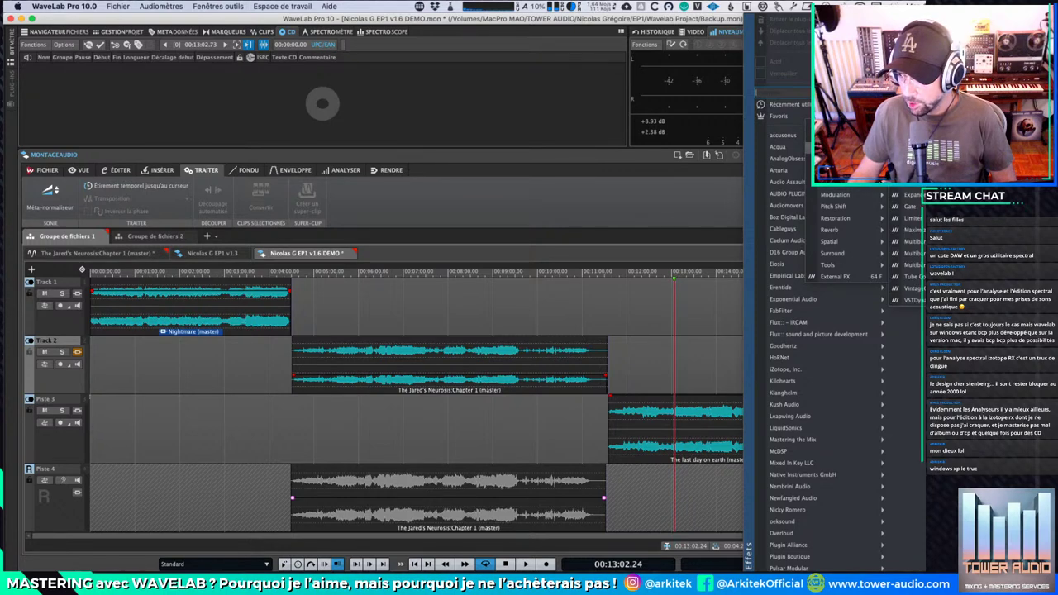
mouse_move(859, 186)
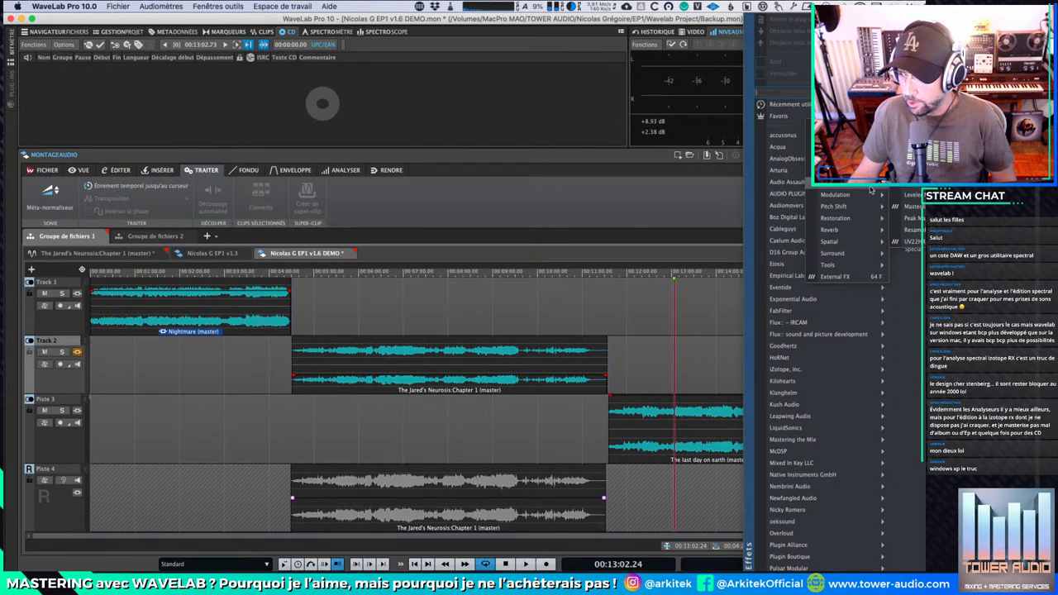
mouse_move(849, 220)
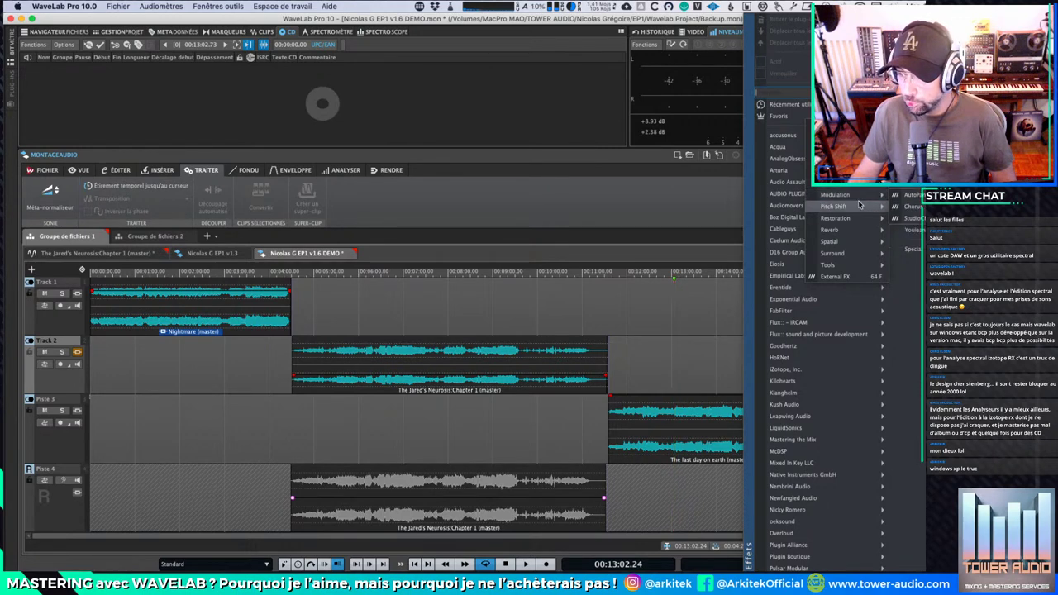
mouse_move(844, 264)
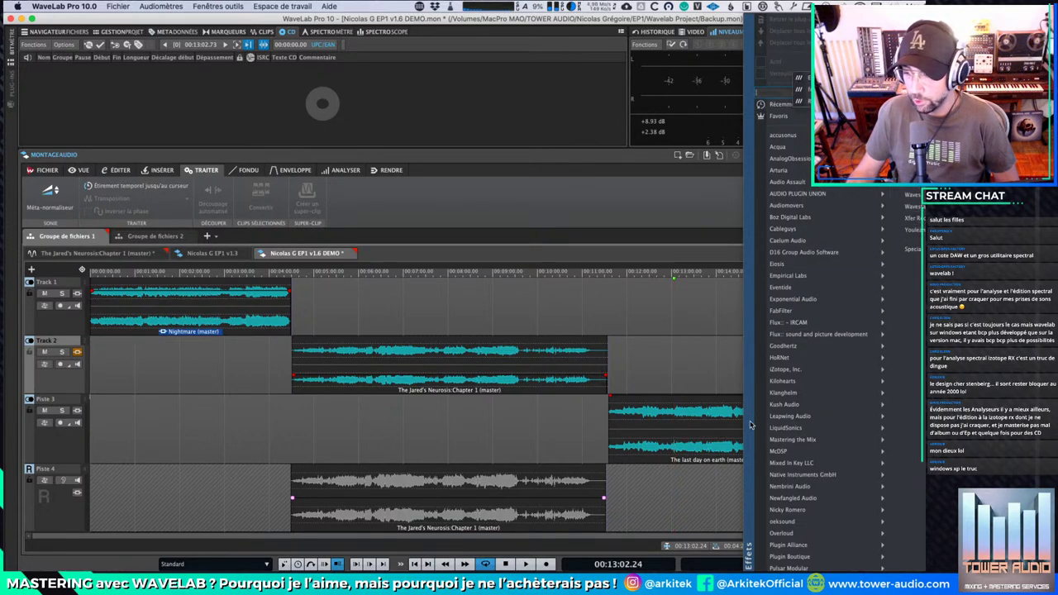
mouse_move(811, 362)
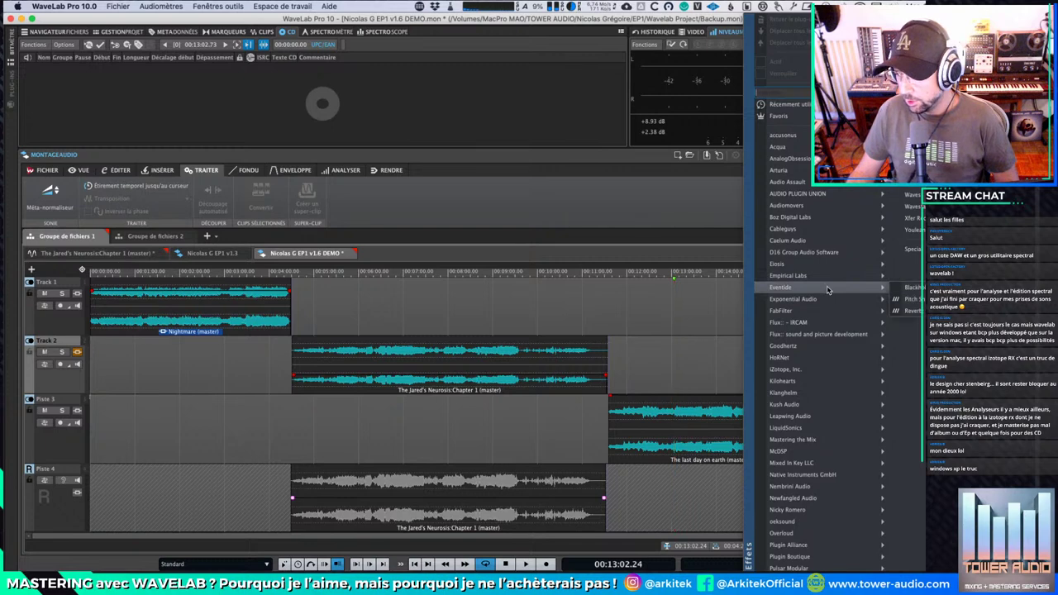
mouse_move(829, 344)
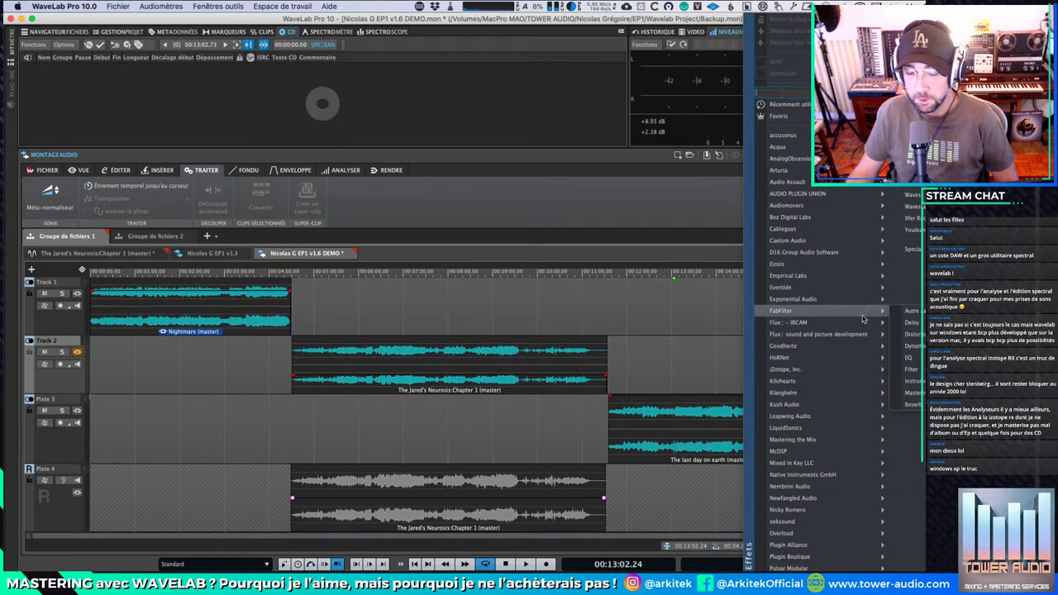
mouse_move(890, 205)
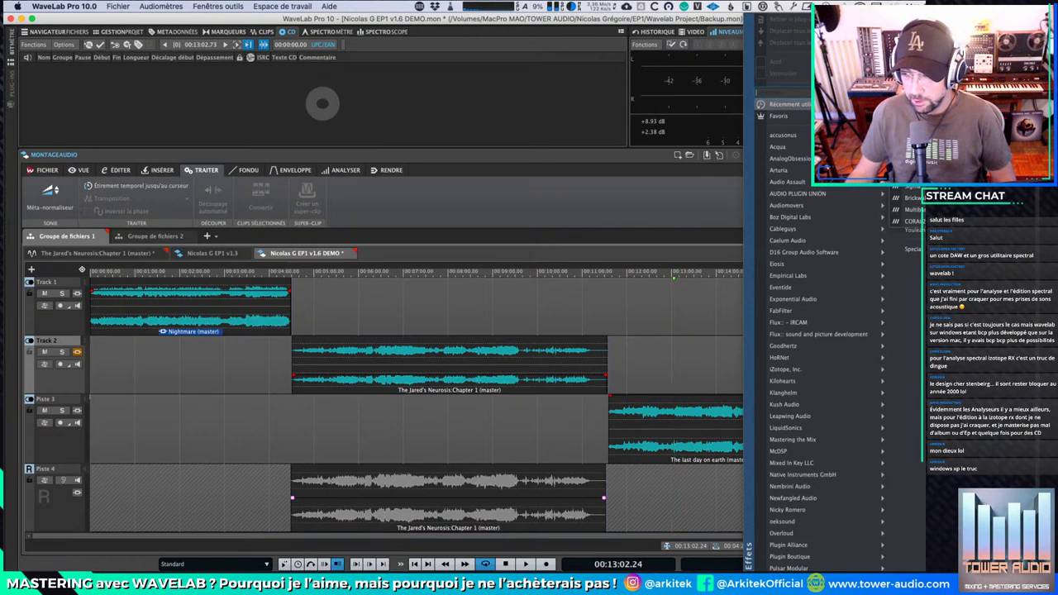
mouse_move(793, 116)
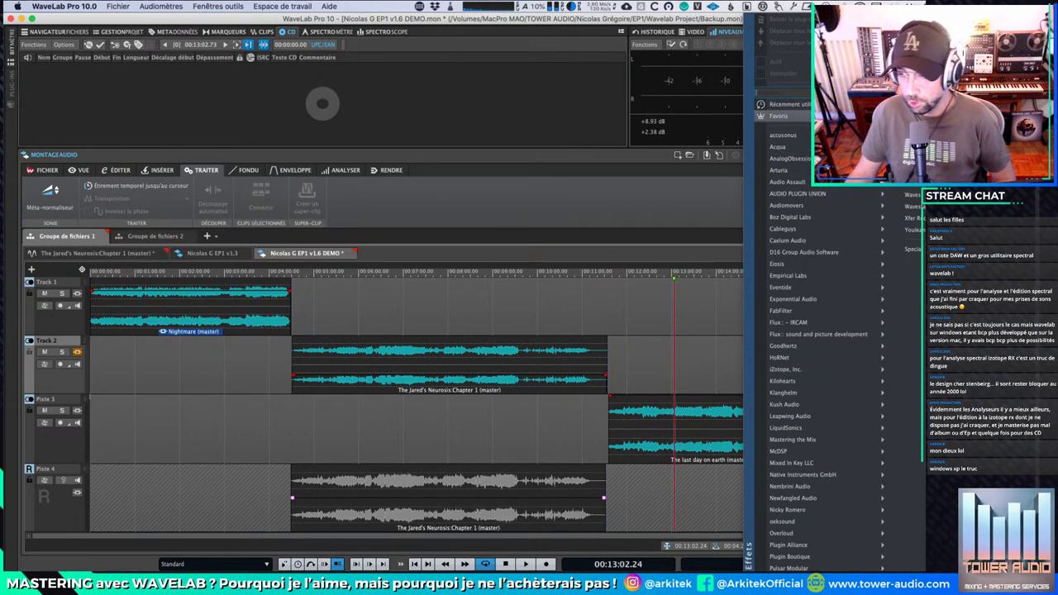
left_click(644, 19)
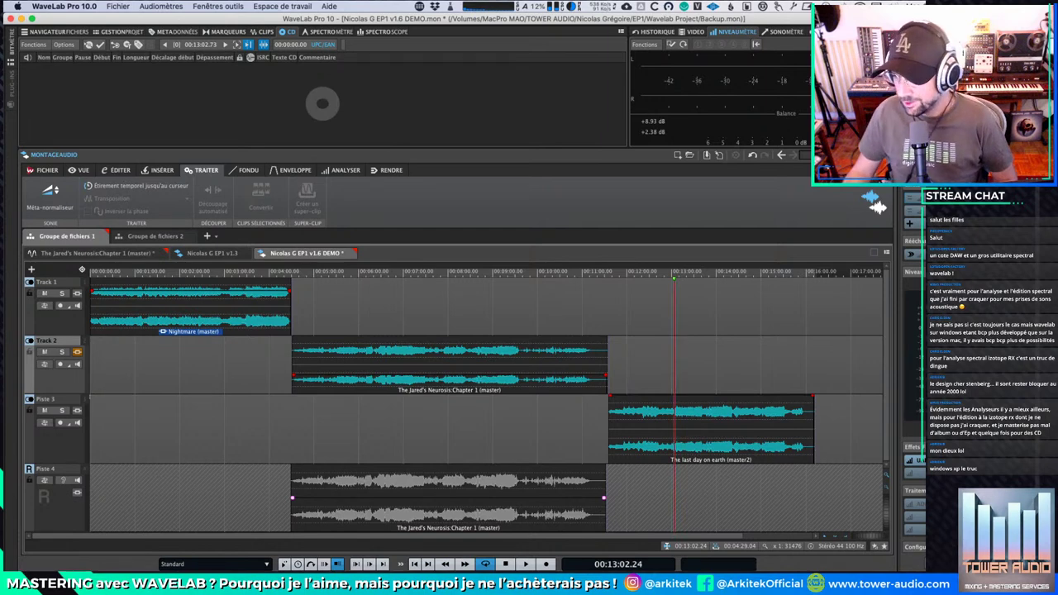
Step: Insert the accusonus ERA 4 Voice Leveler in the first effects slot and open its preset options
left_click(914, 473)
mouse_move(875, 311)
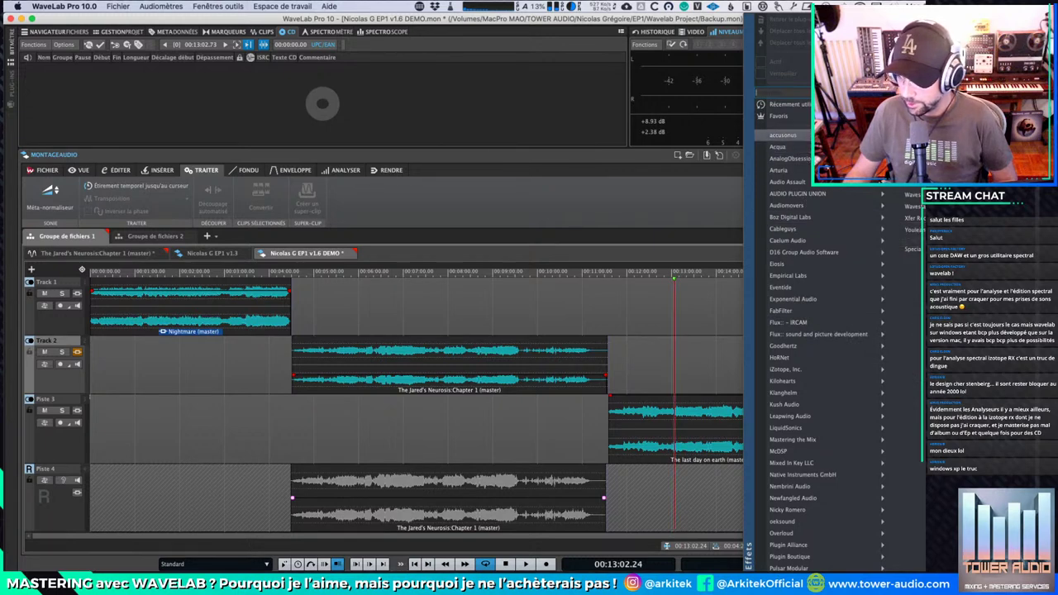
key("Escape")
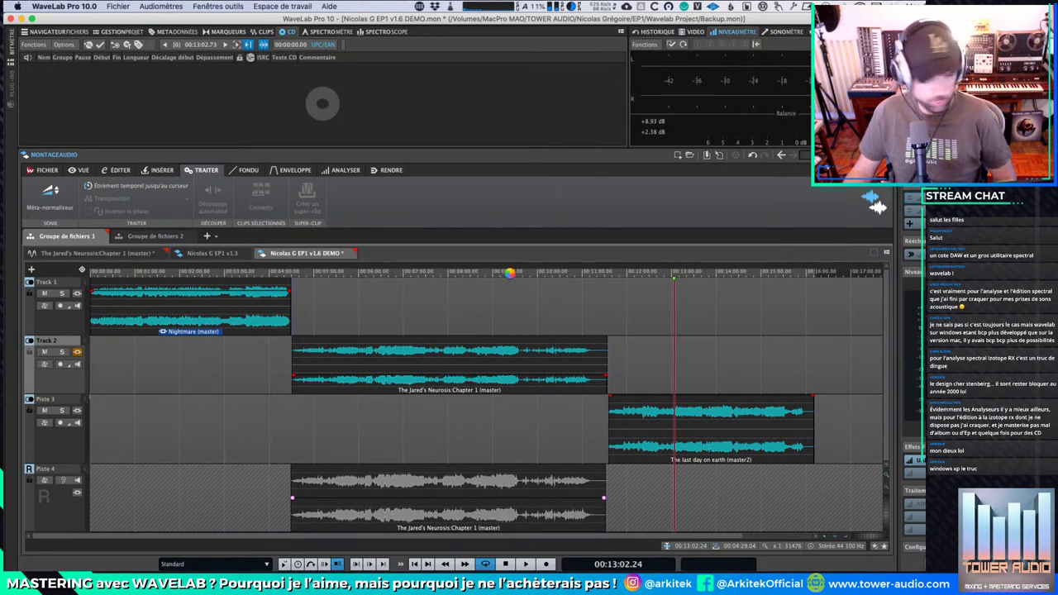
left_click(298, 92)
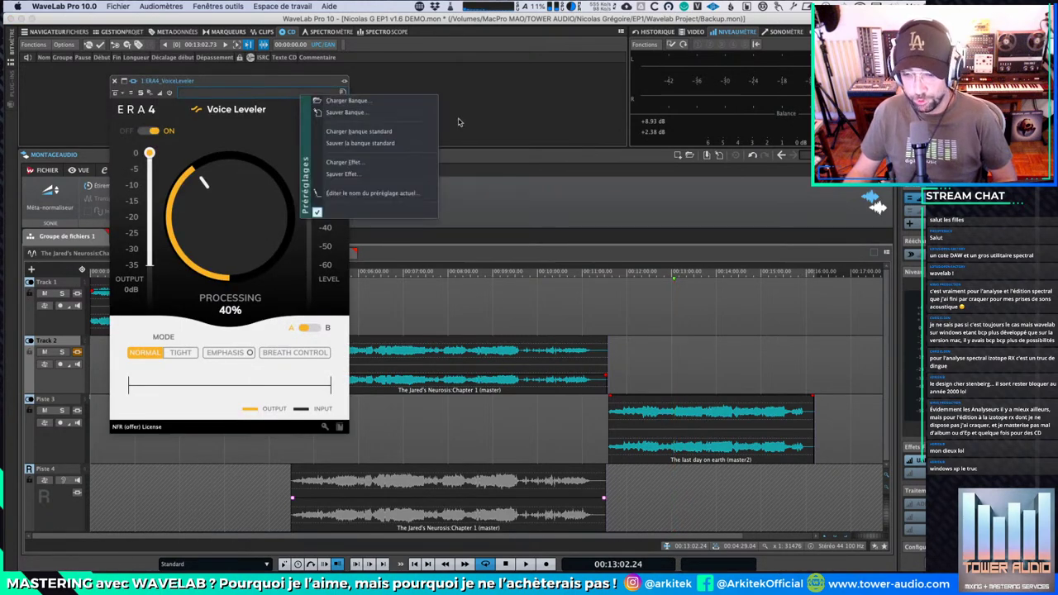
Step: Set the Voice Leveler's processing to 30% and move its window to the middle of the montage
left_click_drag(274, 81, 559, 104)
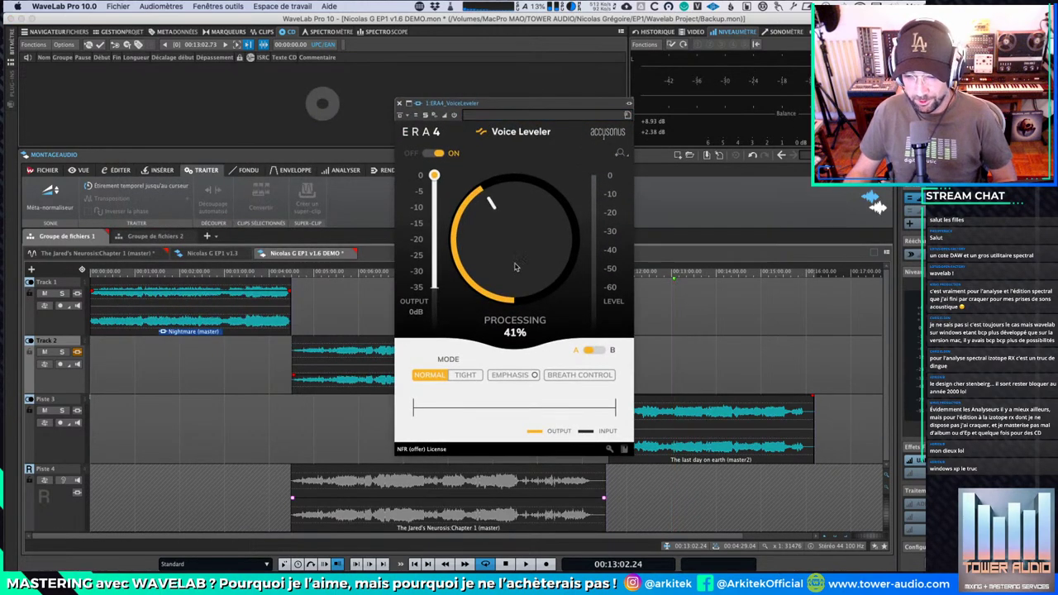
left_click_drag(507, 278, 508, 288)
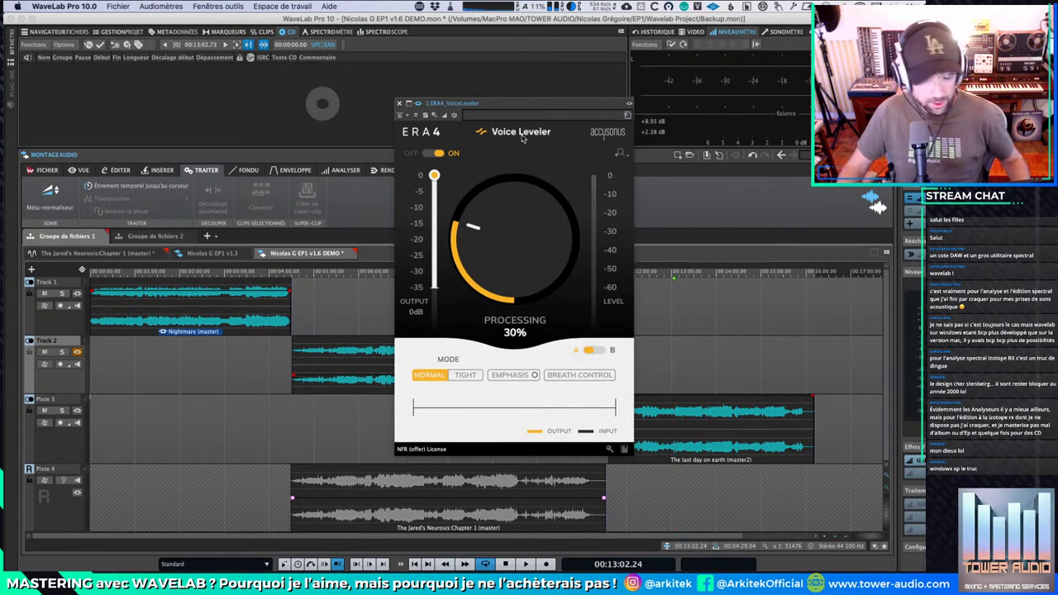
left_click_drag(524, 112, 537, 112)
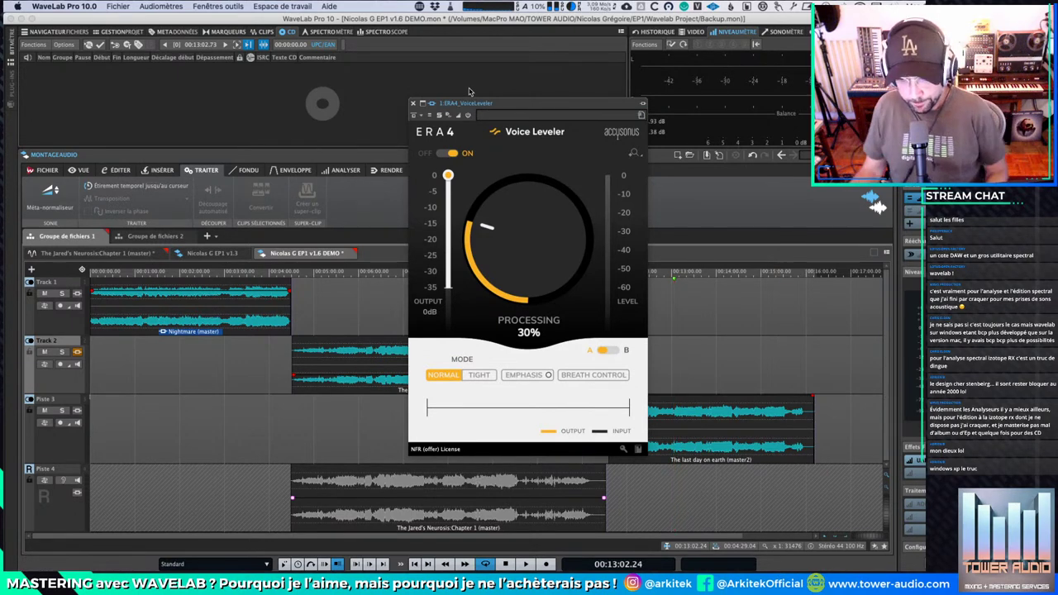
Step: Close the first Voice Leveler's window and insert further ERA 4 Voice Levelers from the recently used plug-ins into the next effects slots
left_click_drag(522, 107, 517, 102)
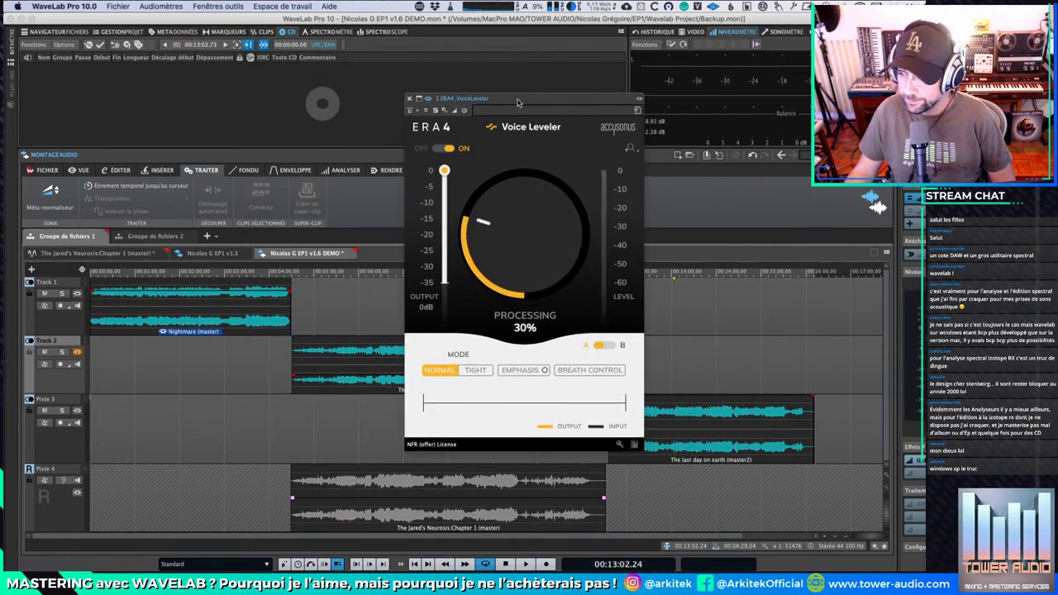
left_click(408, 99)
left_click(917, 211)
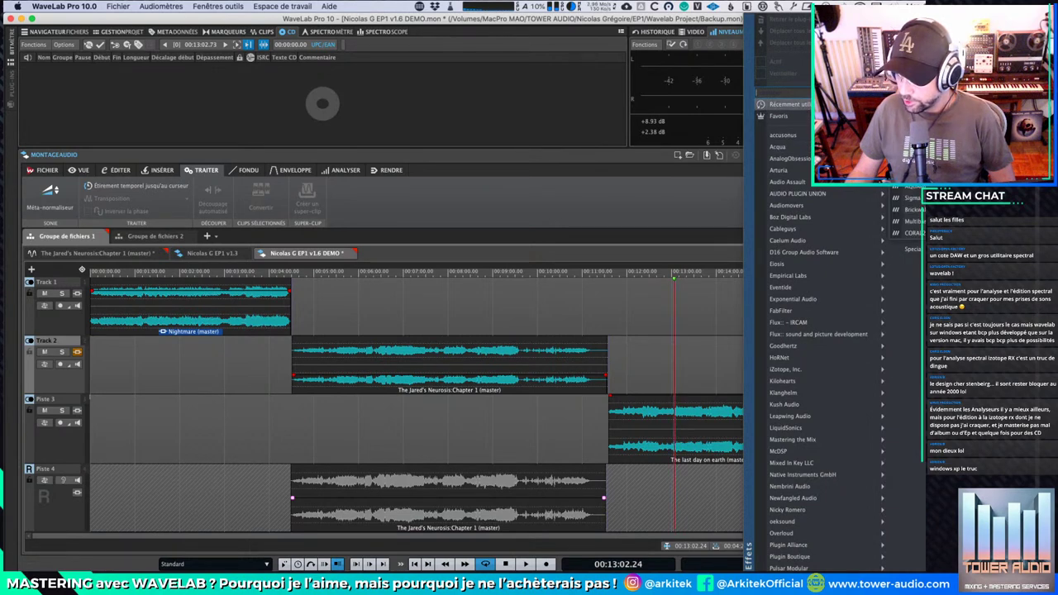
left_click(917, 104)
left_click(917, 211)
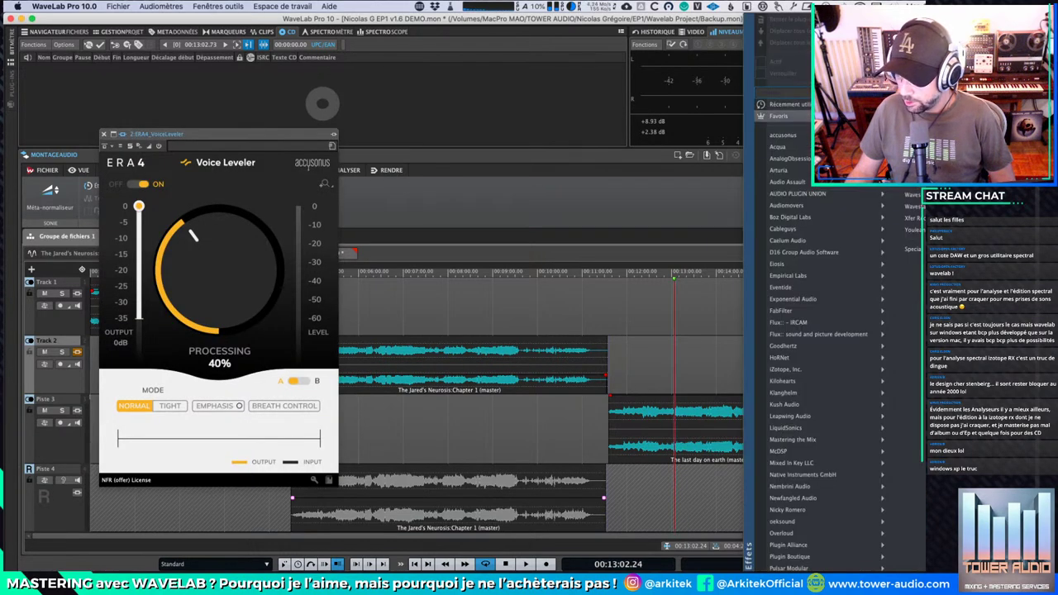
mouse_move(790, 104)
left_click(917, 116)
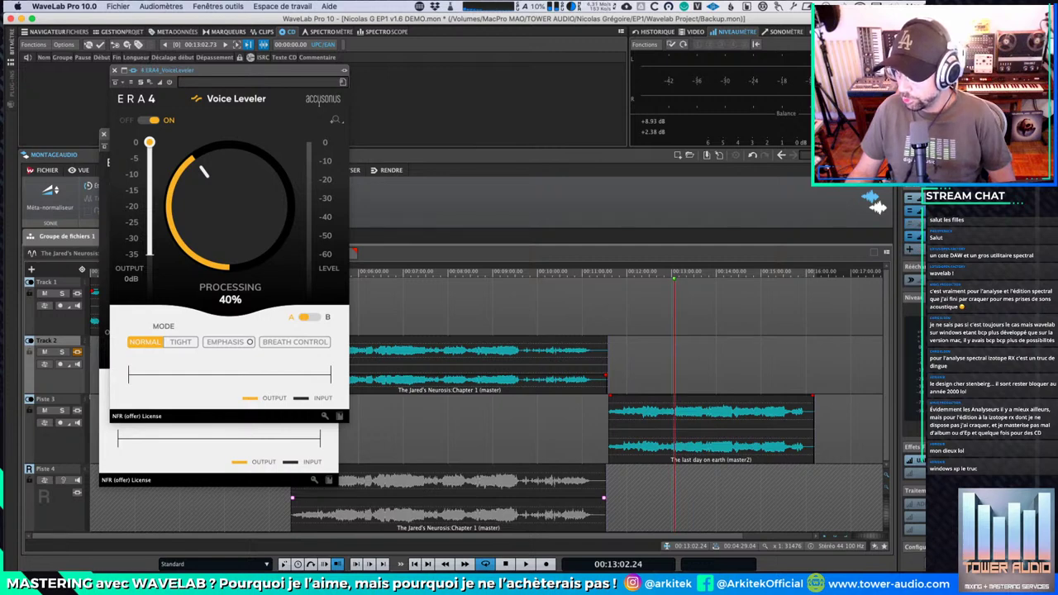
Step: Search the effect plug-ins for "gain" and insert Steinberg's Gain in the second effects slot, moving its window clear of the Voice Leveler
left_click(932, 472)
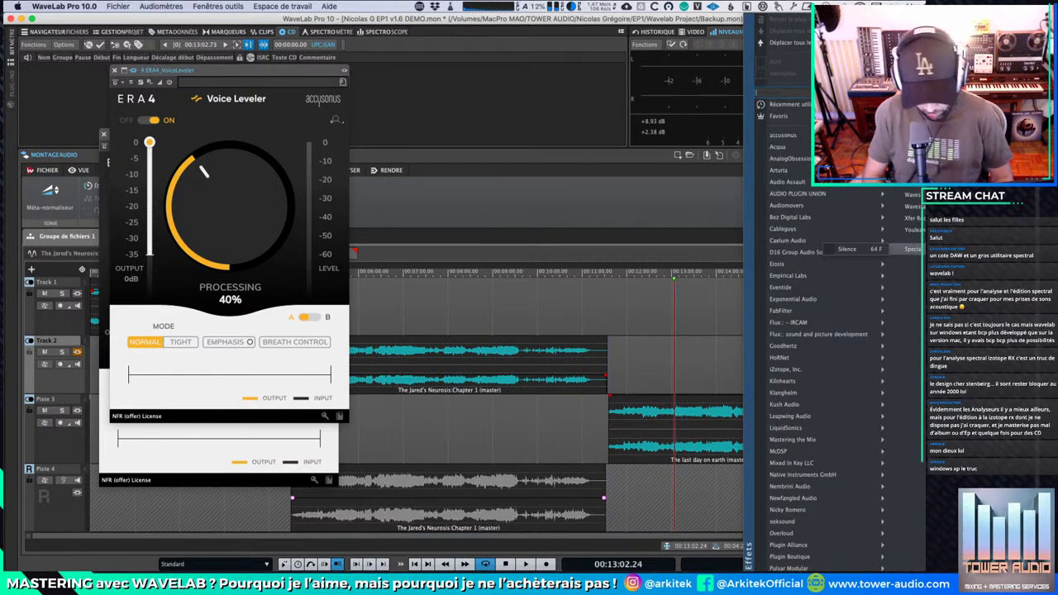
type("gain")
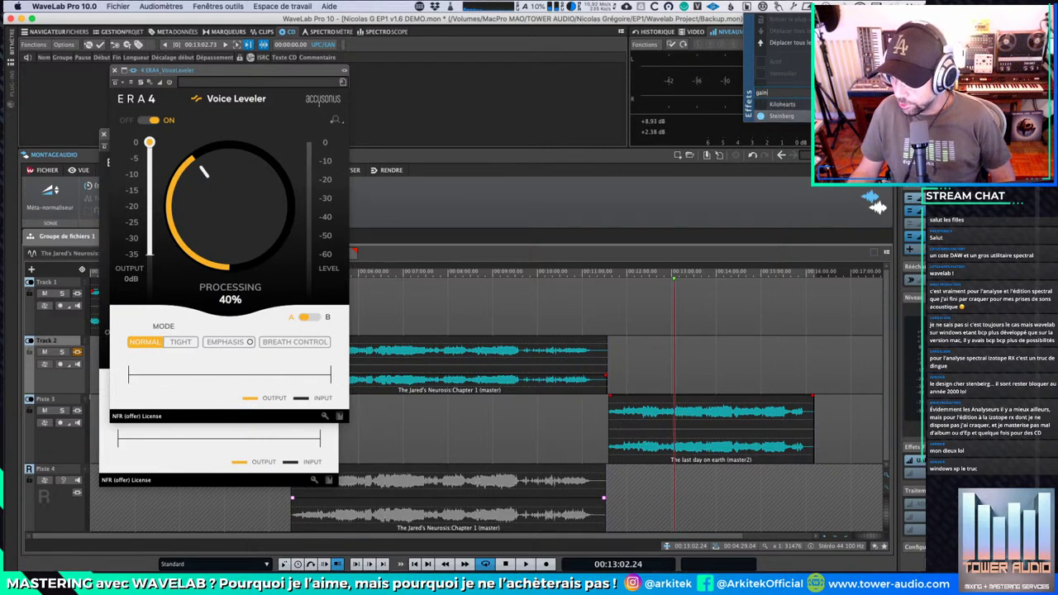
key("Return")
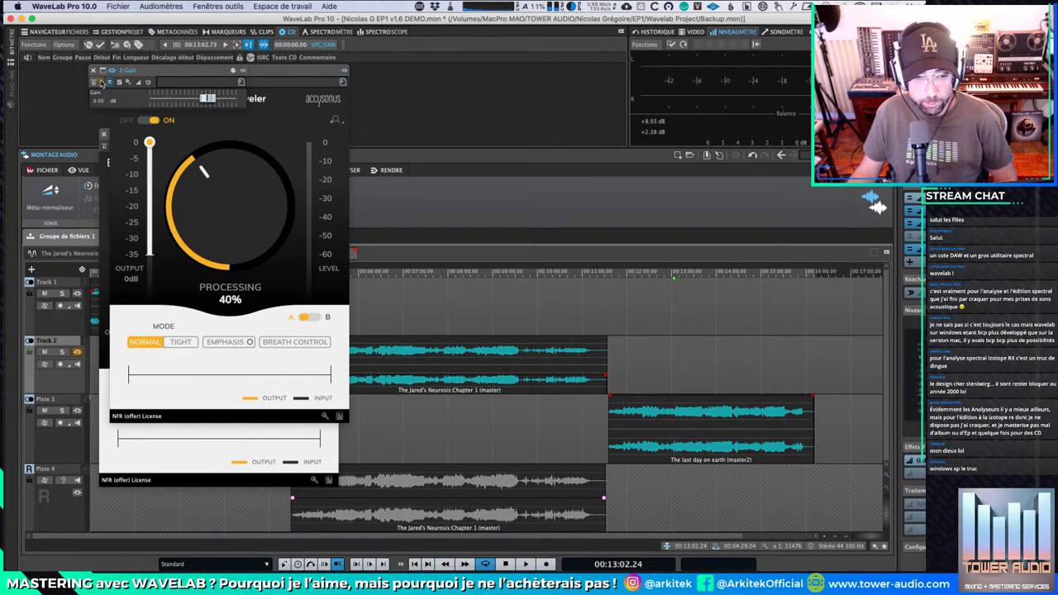
left_click_drag(175, 75, 379, 99)
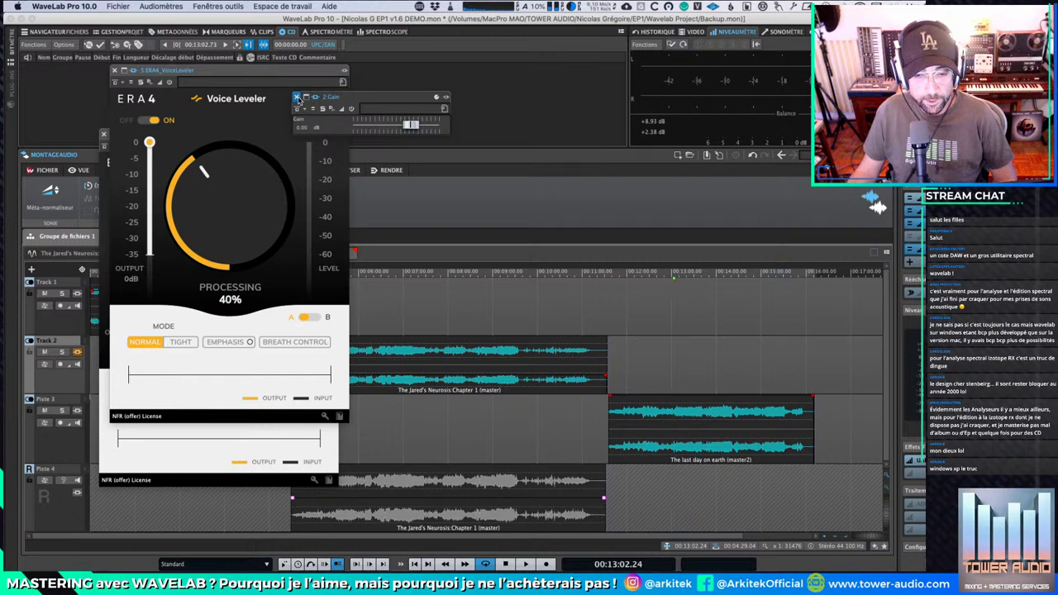
Step: Close the Gain window and both remaining Voice Leveler windows so the montage is uncovered
left_click(297, 95)
left_click_drag(207, 72, 291, 106)
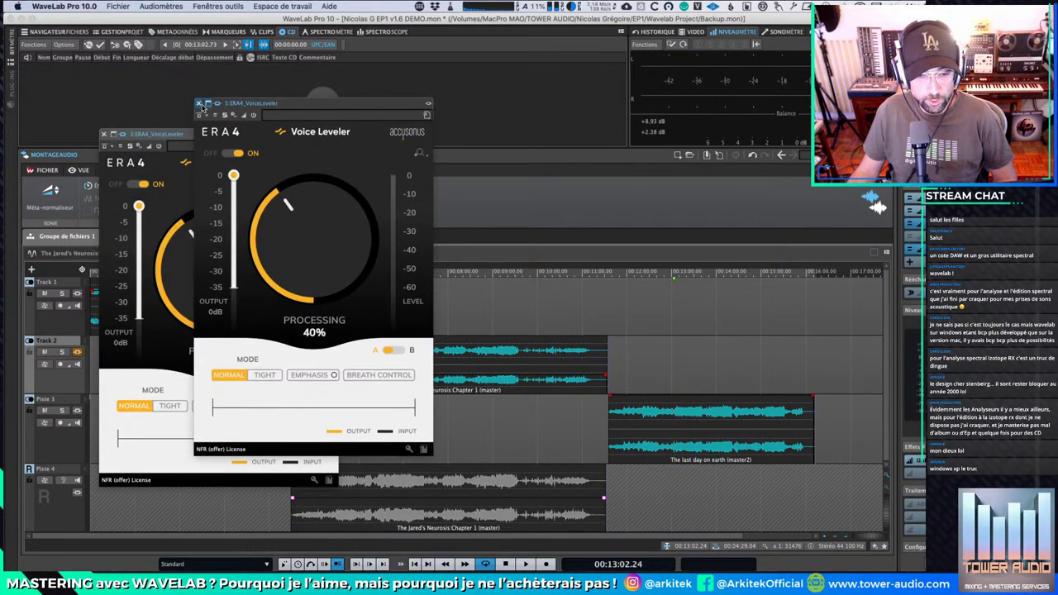
left_click(198, 103)
left_click(104, 134)
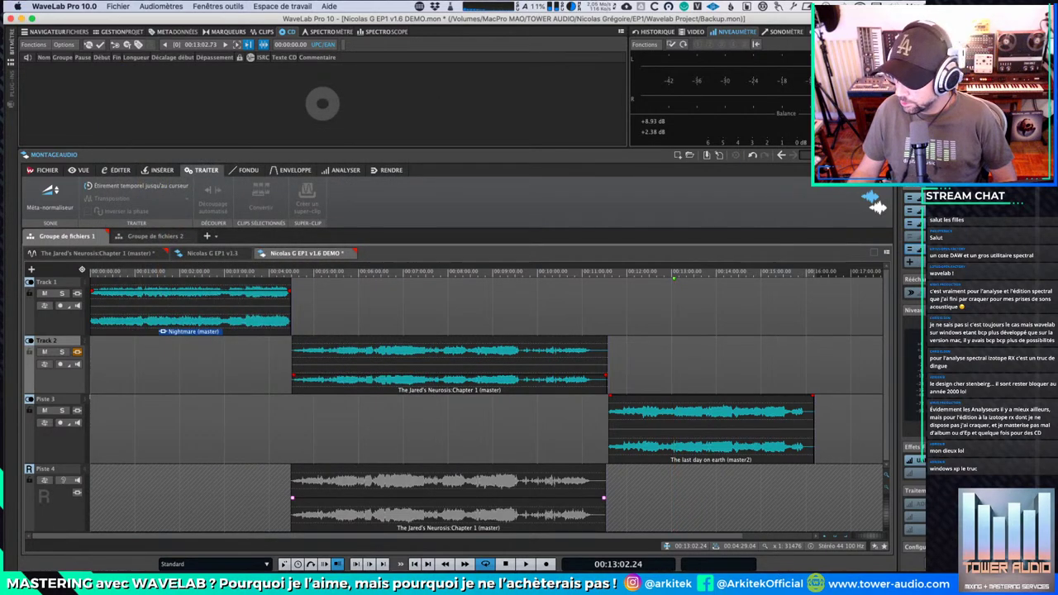
Step: Try to enable the use of a plug-in chain window in the Master Section options and dismiss the message
right_click(950, 223)
key("Escape")
left_click(874, 204)
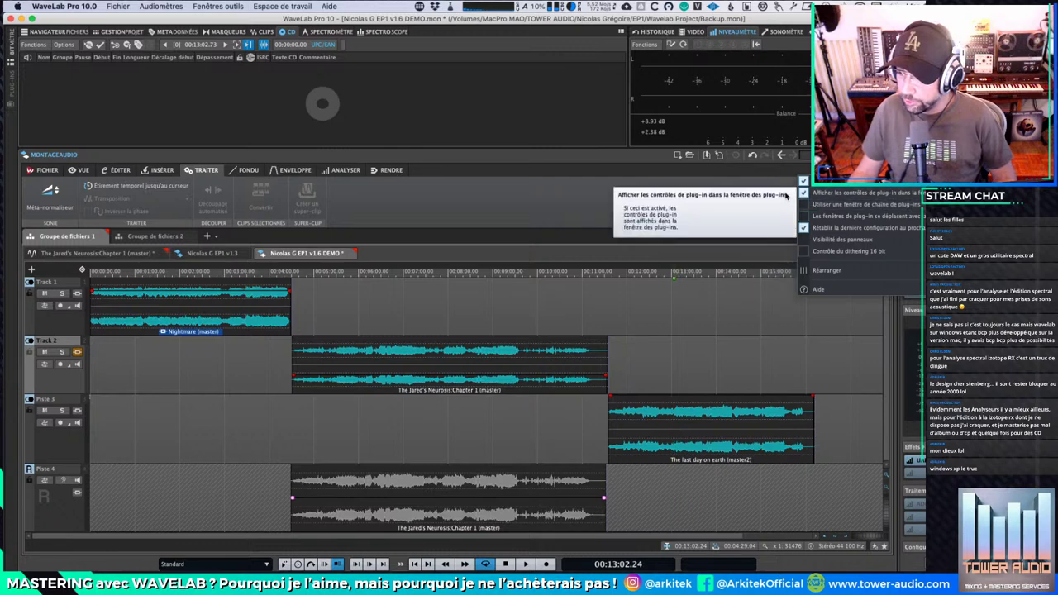
left_click(864, 204)
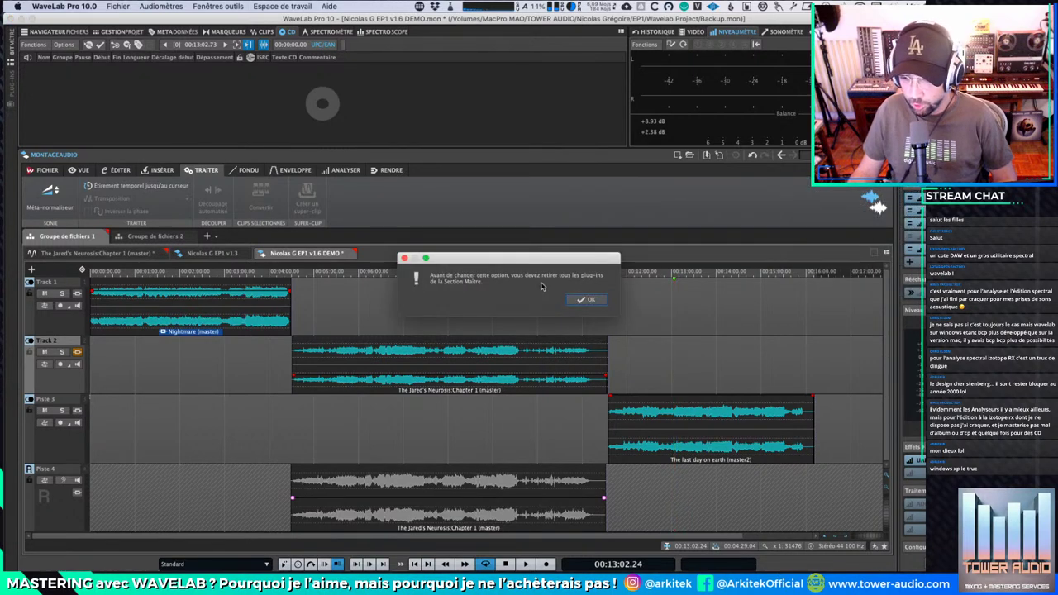
left_click(590, 299)
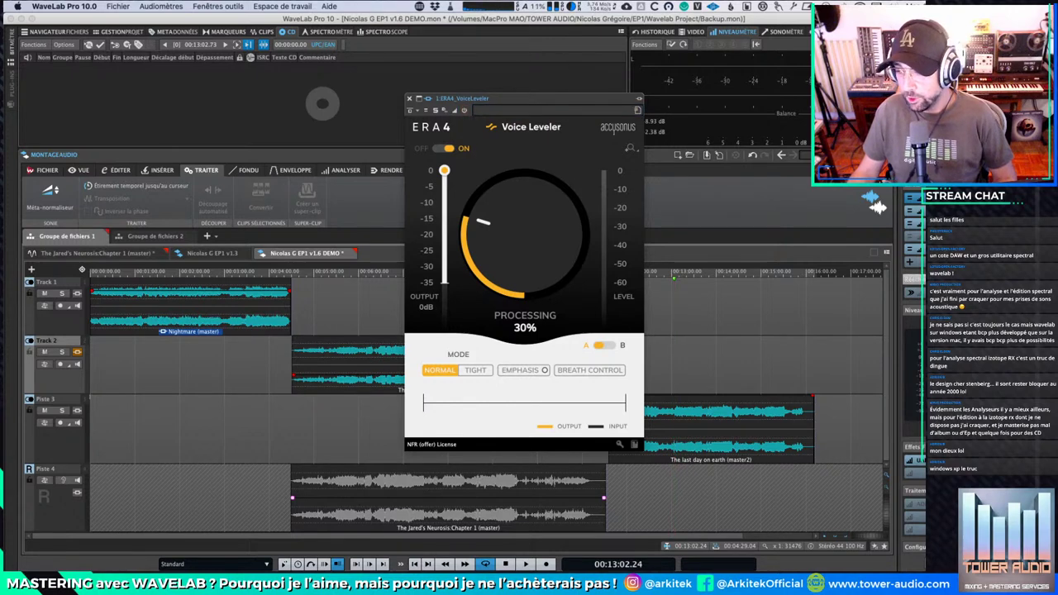
Step: Show the first slot's Voice Leveler window at different places over the montage and close it
left_click_drag(496, 101, 430, 137)
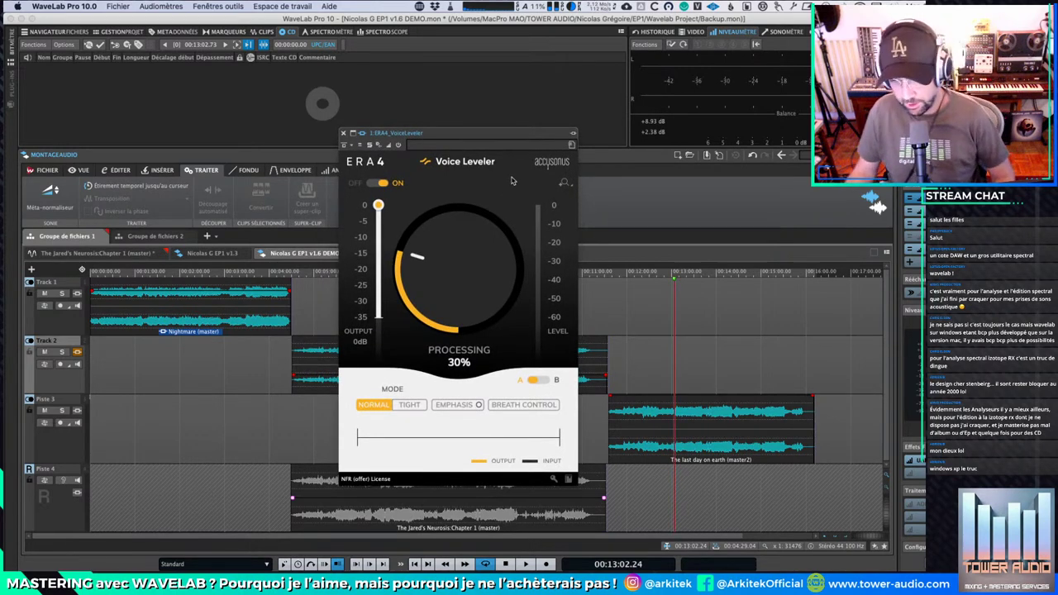
left_click_drag(498, 137, 515, 135)
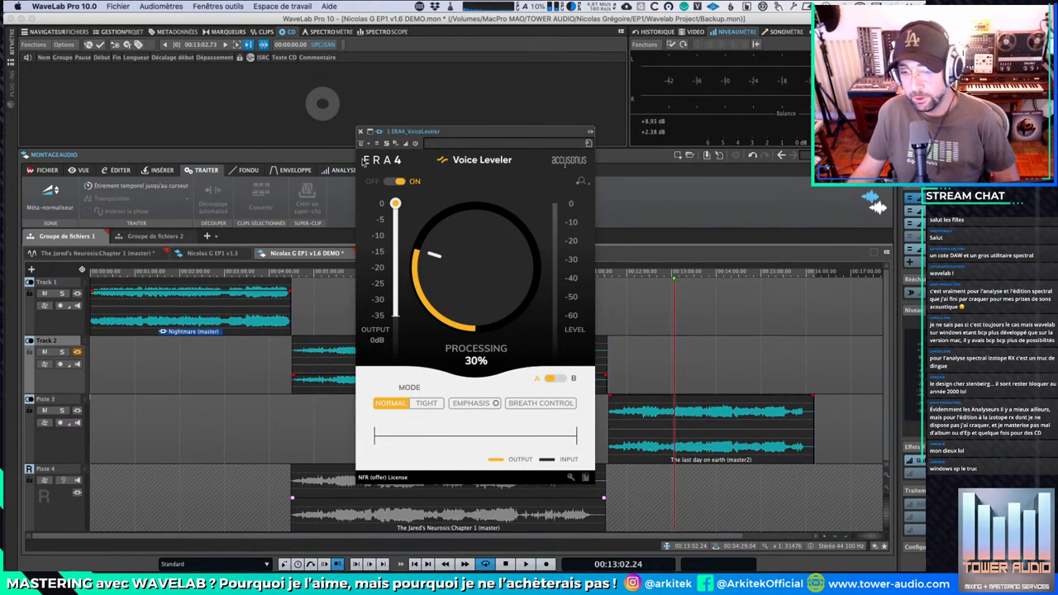
left_click_drag(518, 135, 593, 150)
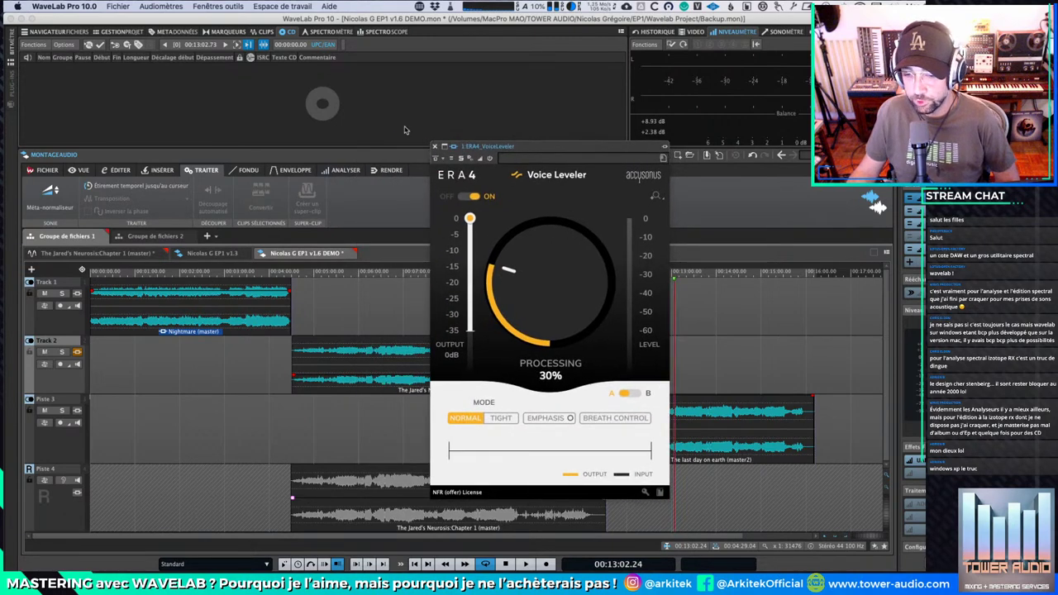
left_click(433, 146)
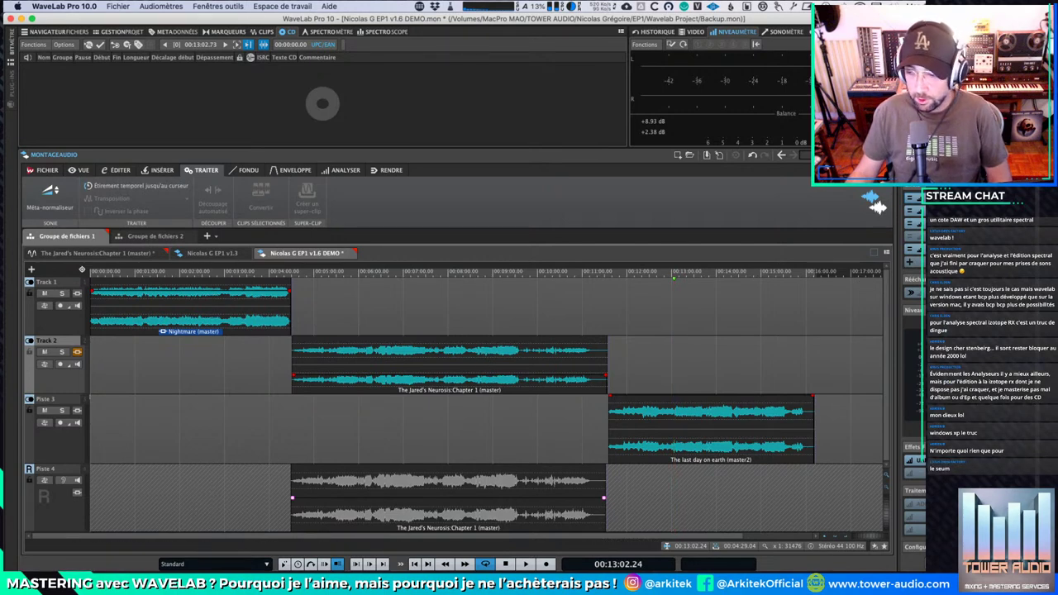
left_click_drag(532, 144, 703, 143)
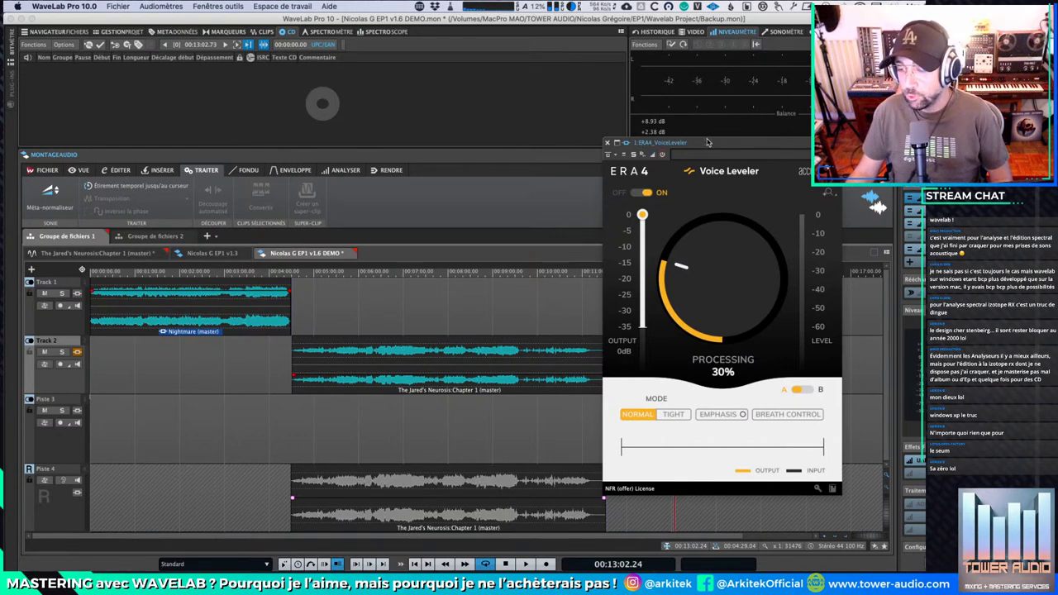
left_click(606, 143)
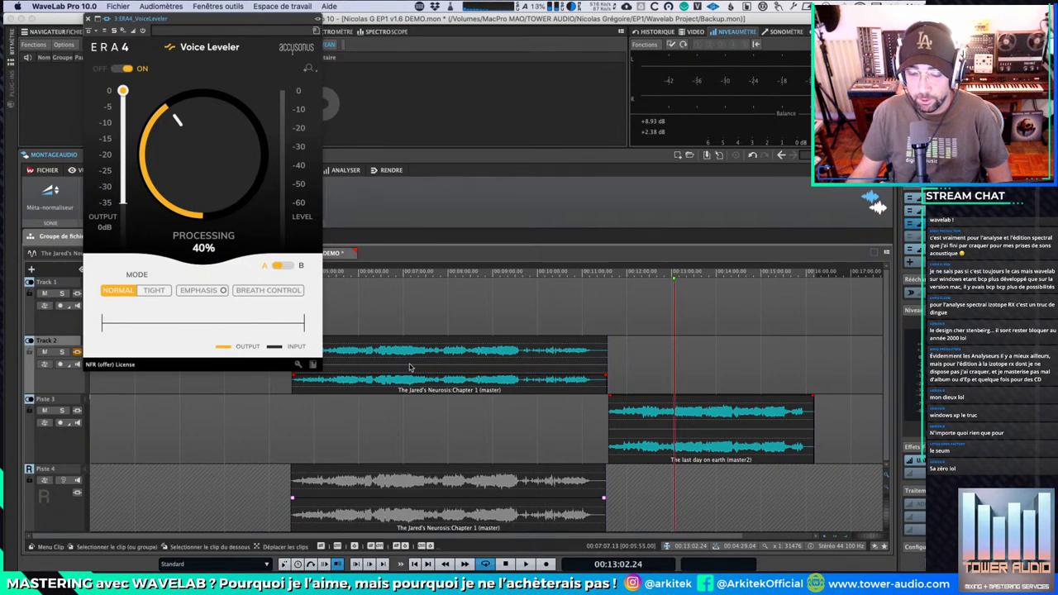
Step: Lower the Gain plug-in in the second effects slot to -2.00 dB and close the open plug-in windows
left_click(950, 211)
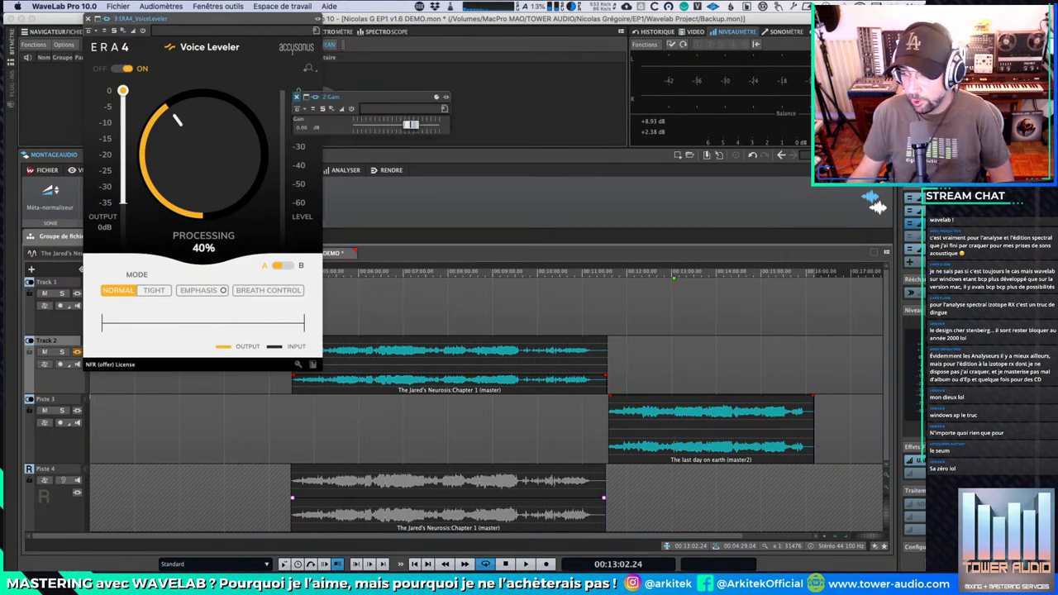
left_click_drag(410, 124, 406, 125)
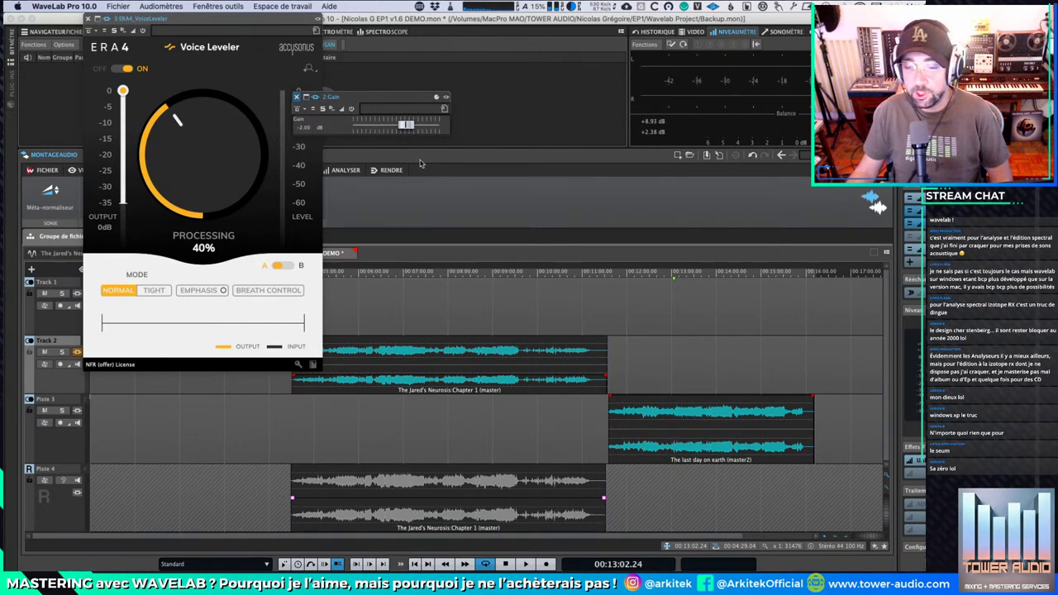
left_click(296, 97)
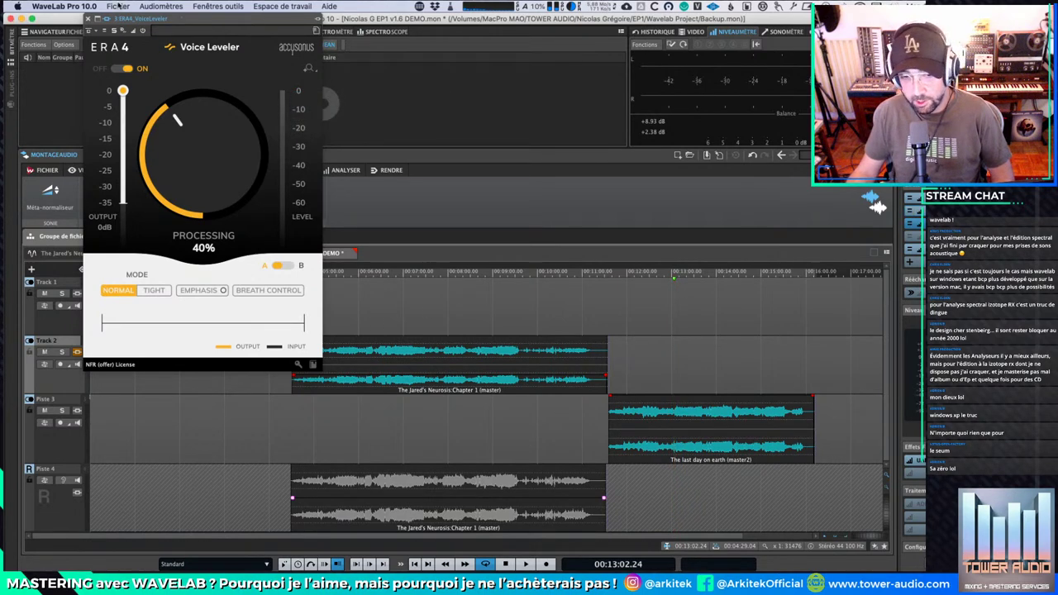
left_click(89, 18)
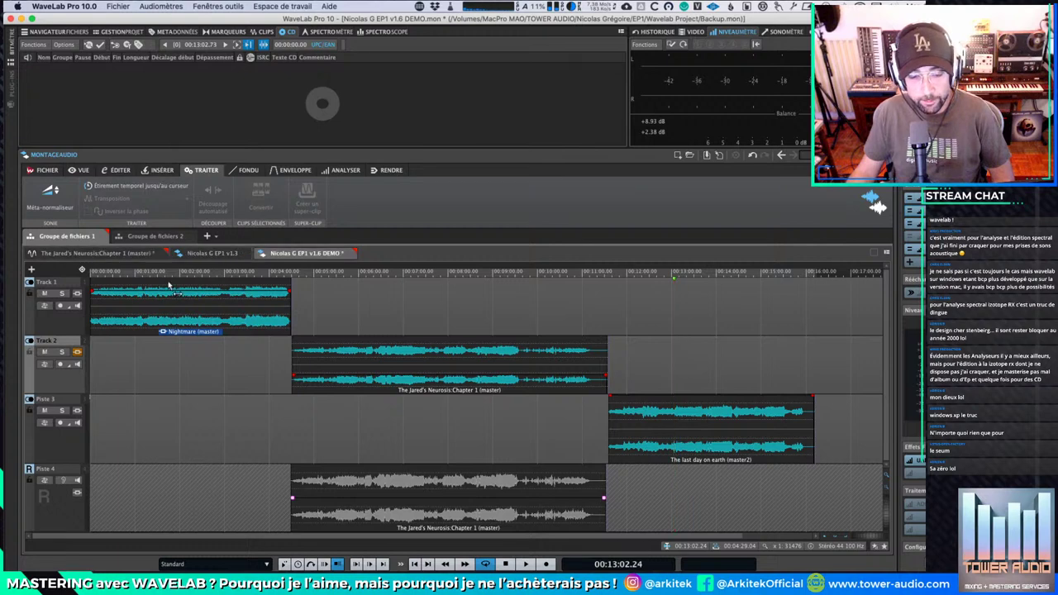
Step: Close the Nicolas G EP1 v1.3 montage and view the waveform of The Jared's Neurosis file before returning to the v1.6 DEMO montage
left_click(239, 252)
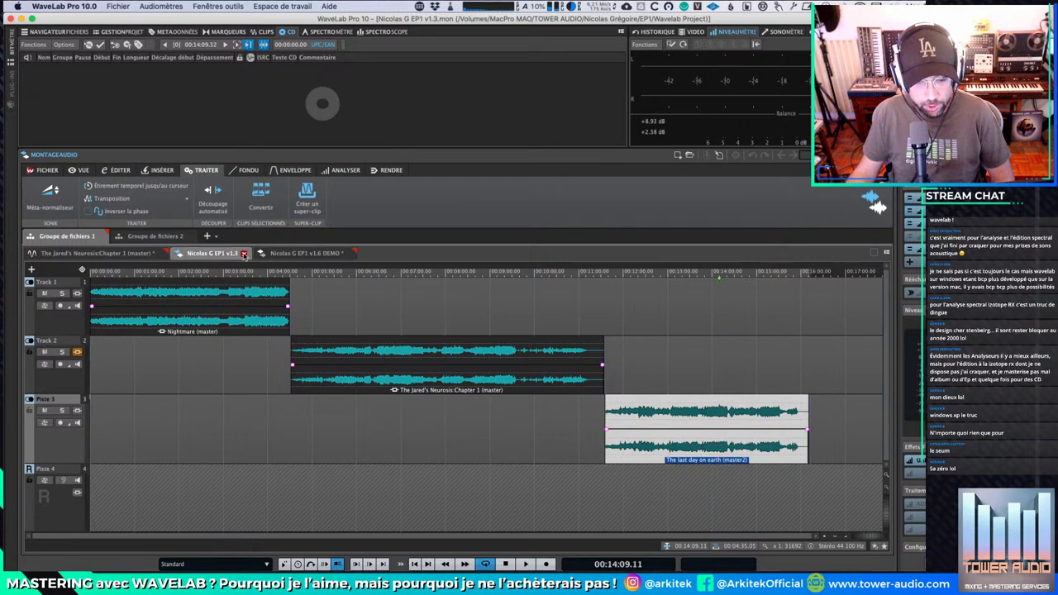
left_click(244, 254)
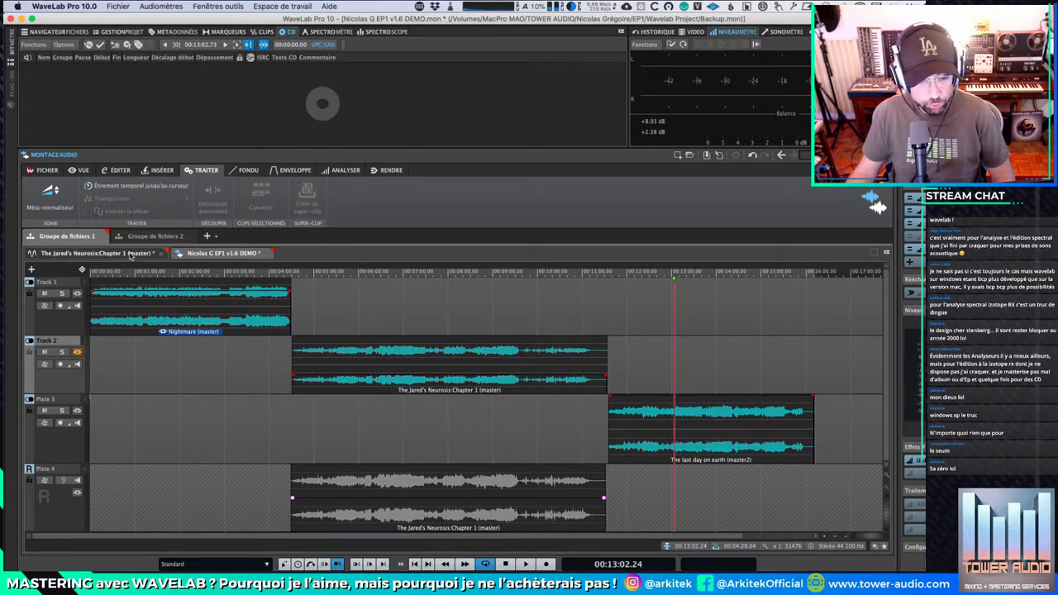
left_click(130, 254)
left_click(66, 536)
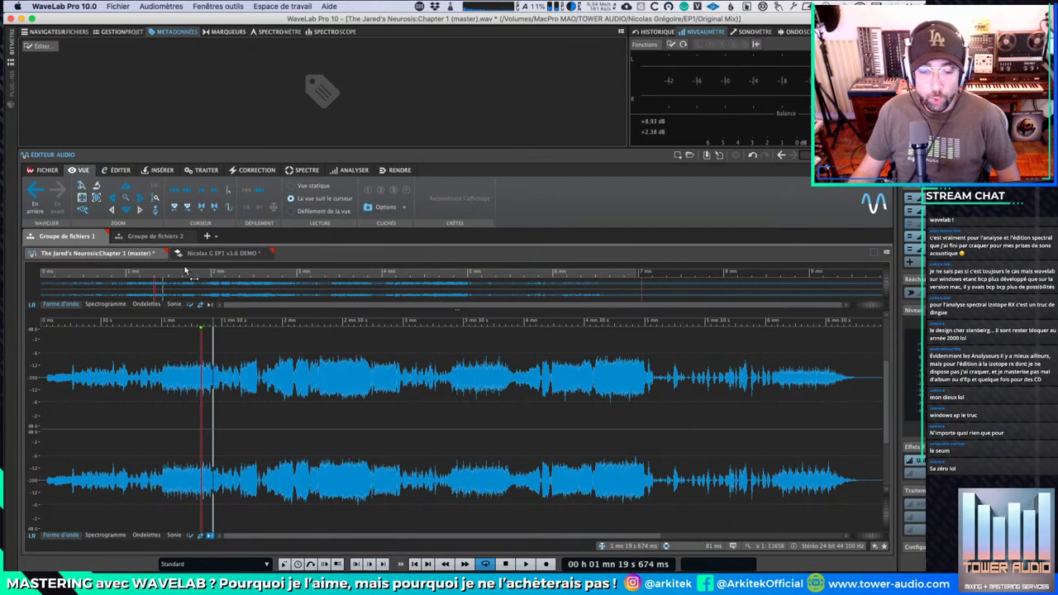
left_click(219, 253)
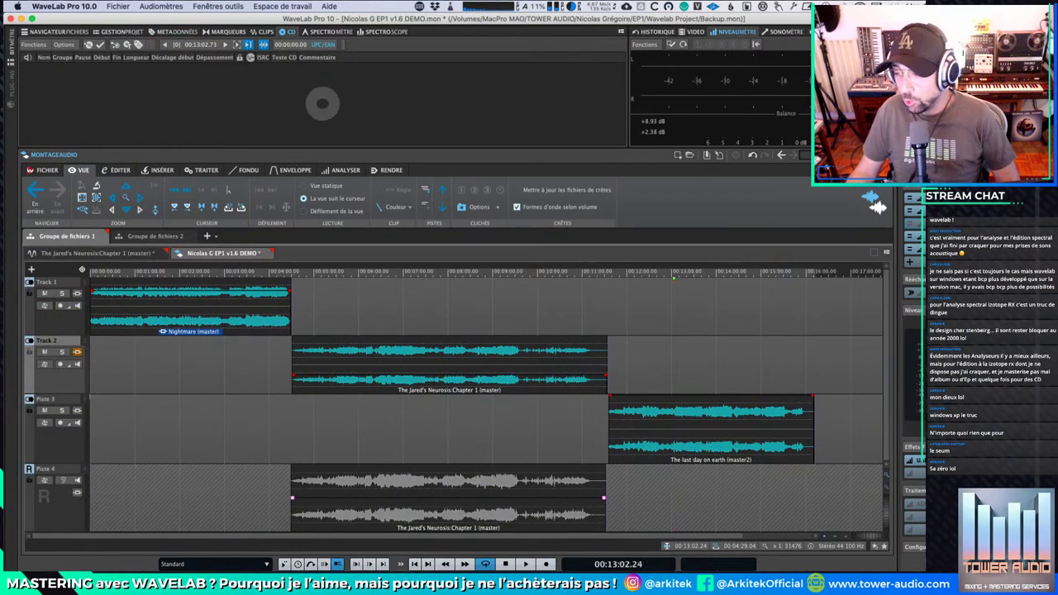
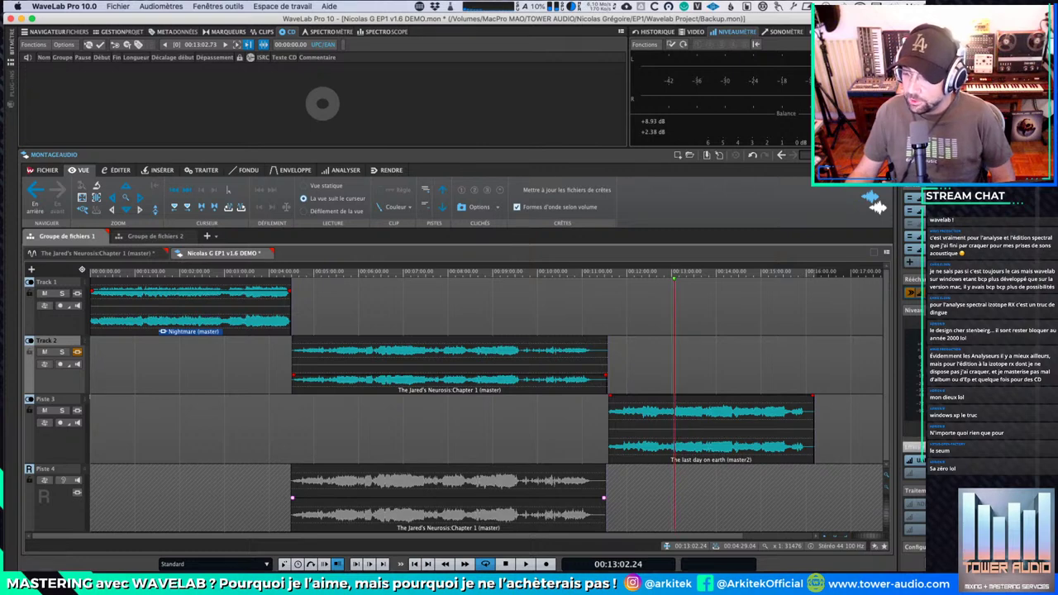
Step: Insert Steinberg's UV22HR in the second final effects/dithering slot with 24 output bits and close its window
left_click(914, 473)
mouse_move(916, 523)
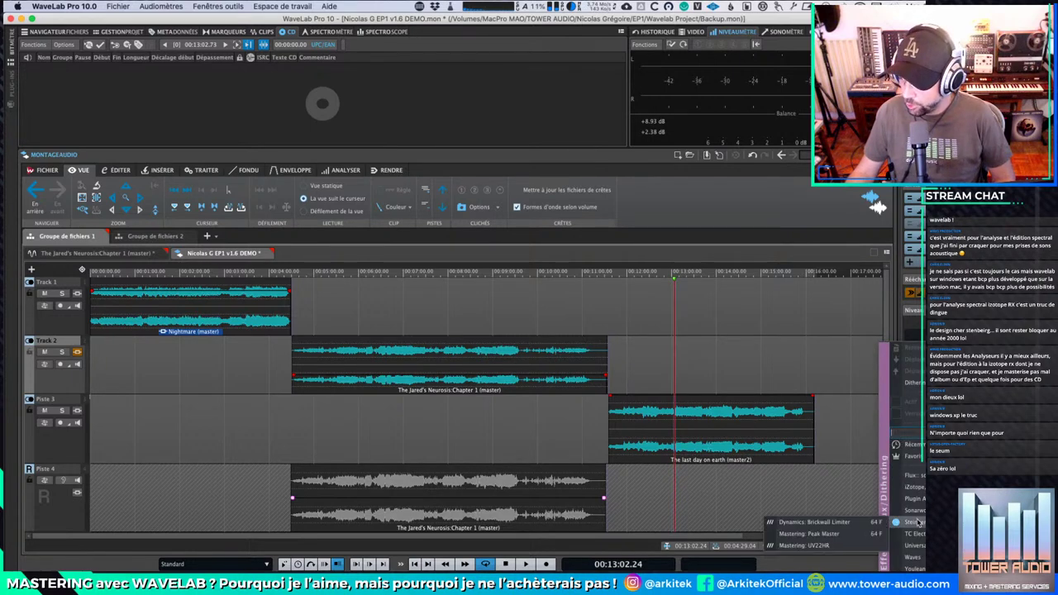
left_click(814, 545)
left_click_drag(247, 24, 688, 314)
left_click(558, 344)
left_click(541, 343)
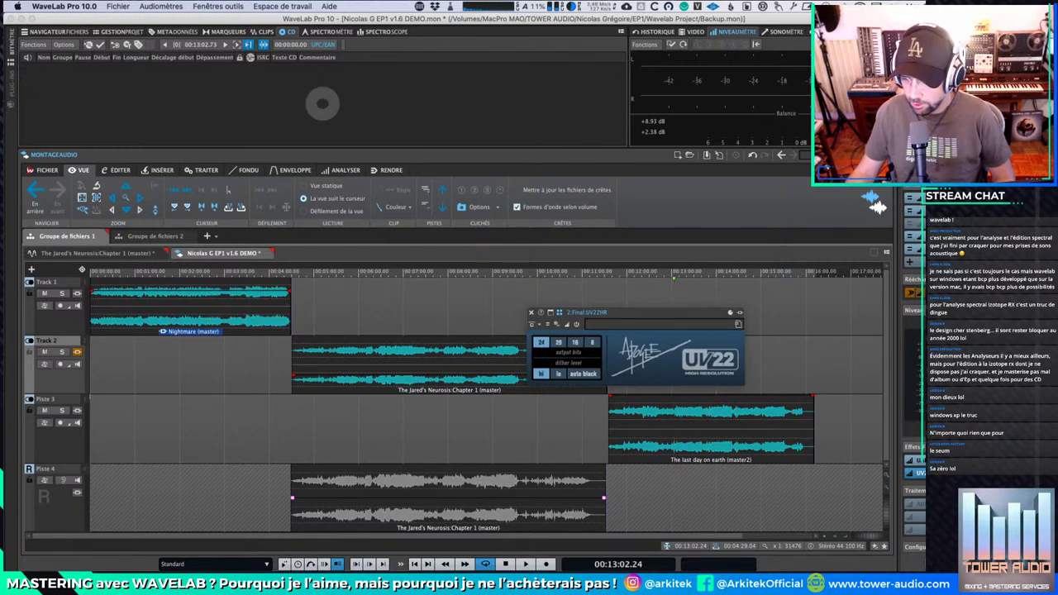
left_click(531, 313)
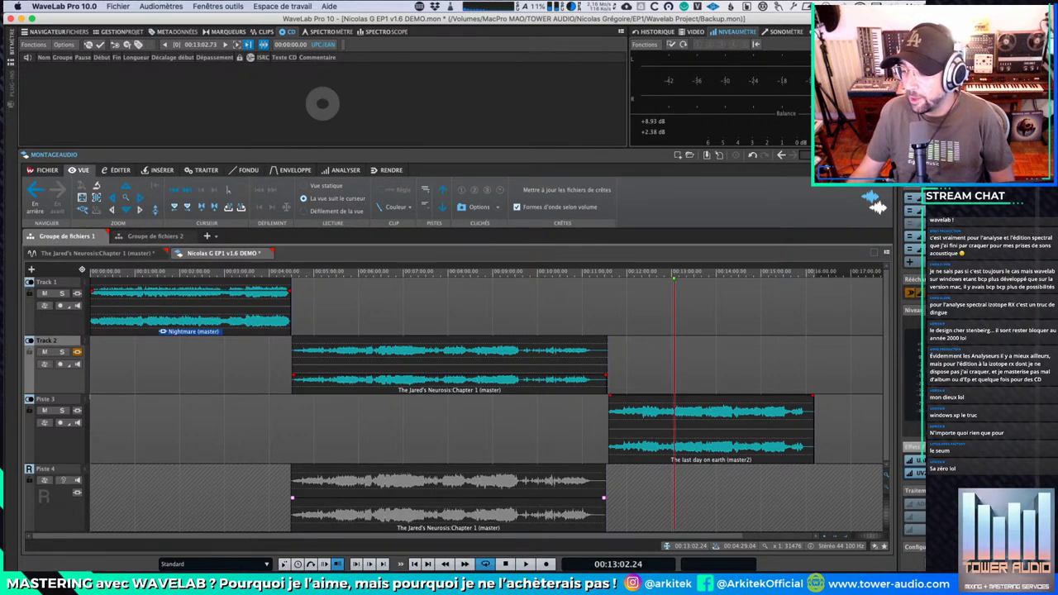
Step: Reopen the UV22HR window, insert Steinberg's Encoder Checker as playback processing, and move its window to the middle of the montage
left_click(931, 474)
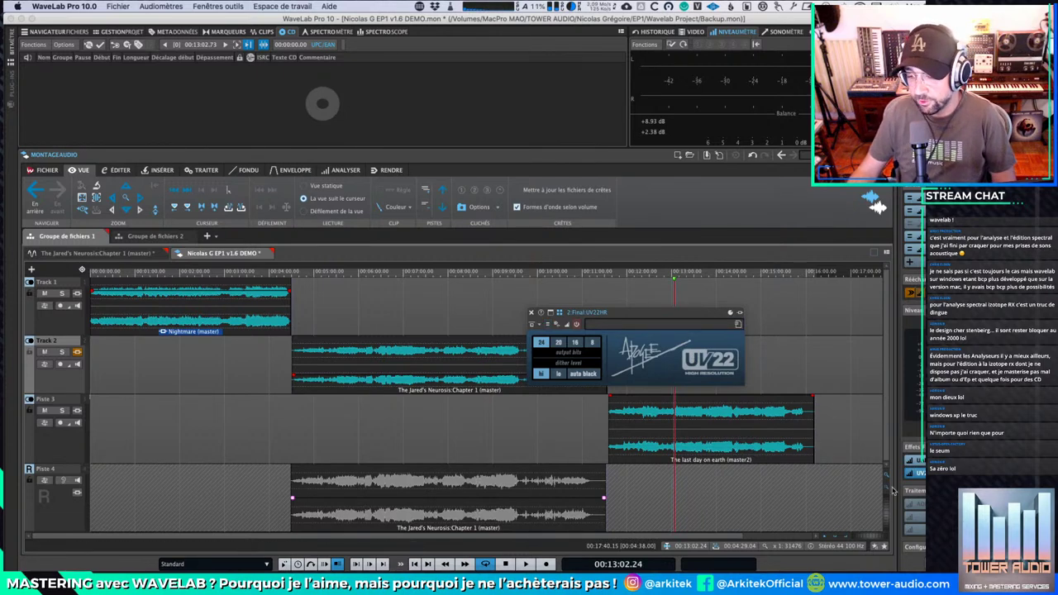
left_click(921, 519)
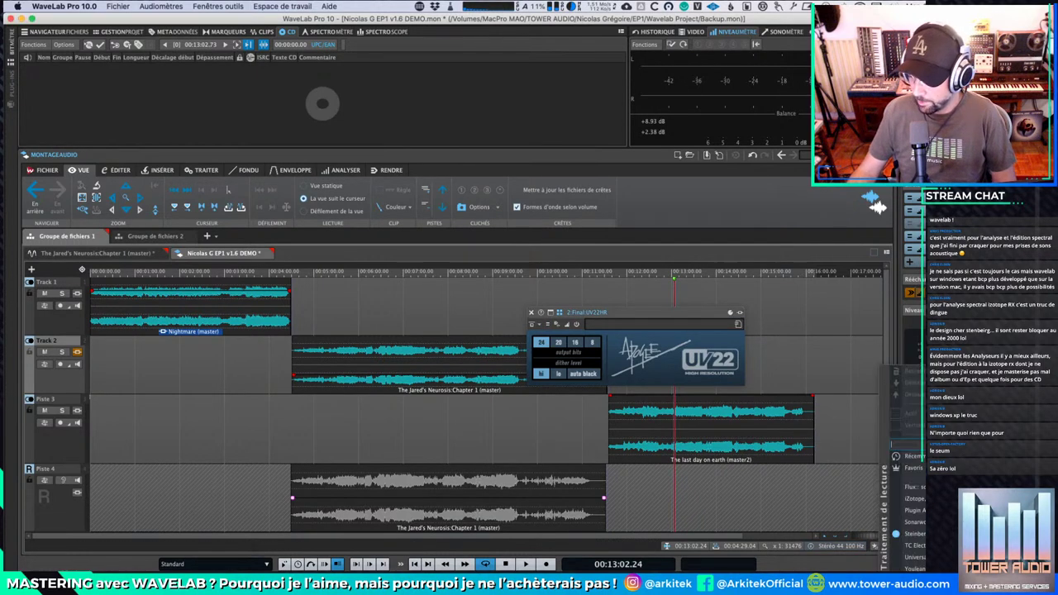
mouse_move(913, 534)
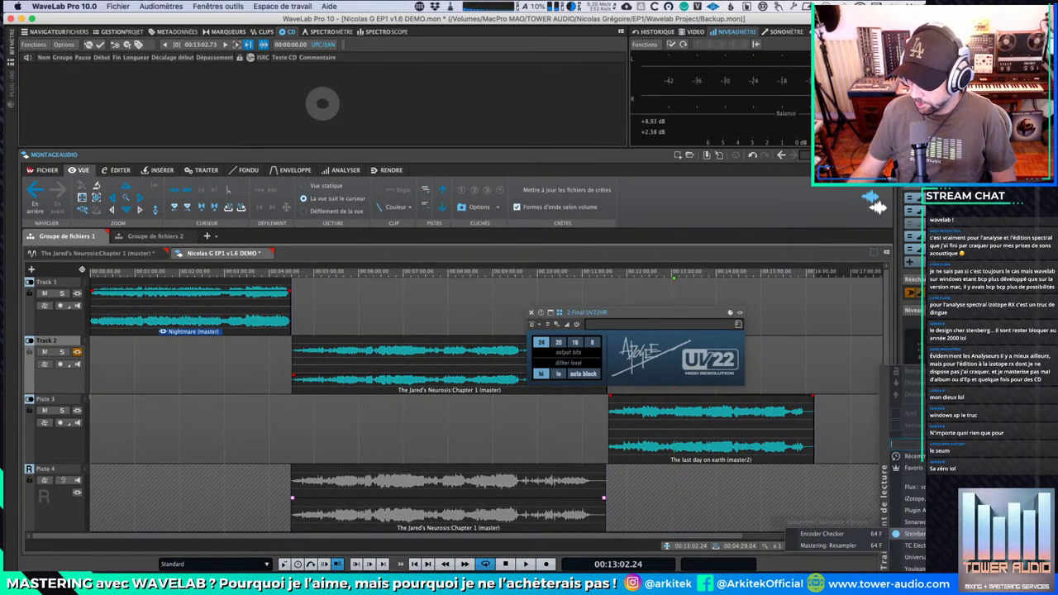
left_click(853, 537)
left_click_drag(350, 74, 615, 259)
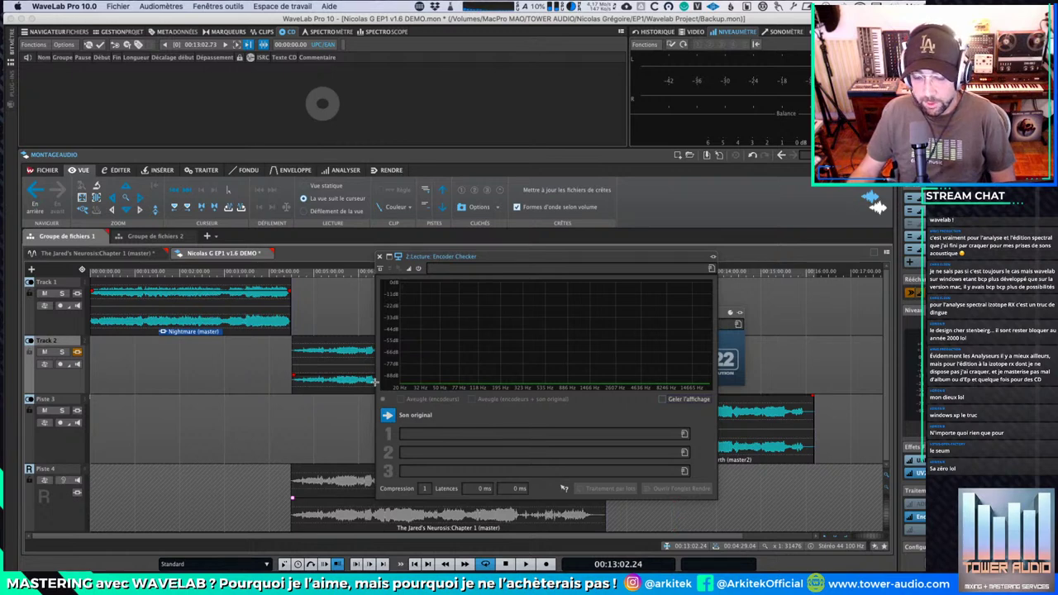
Step: Assign the factory AAC preset 3G Universal Mobile Telecommunications System (AAC) to the Encoder Checker's first encoder slot
left_click(411, 432)
mouse_move(465, 488)
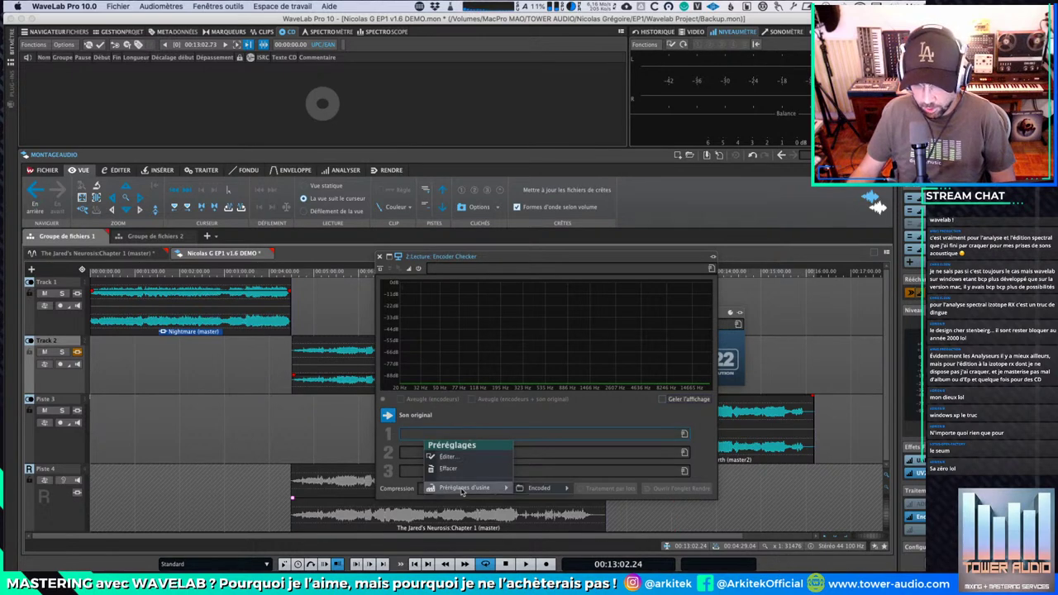
mouse_move(542, 488)
mouse_move(593, 488)
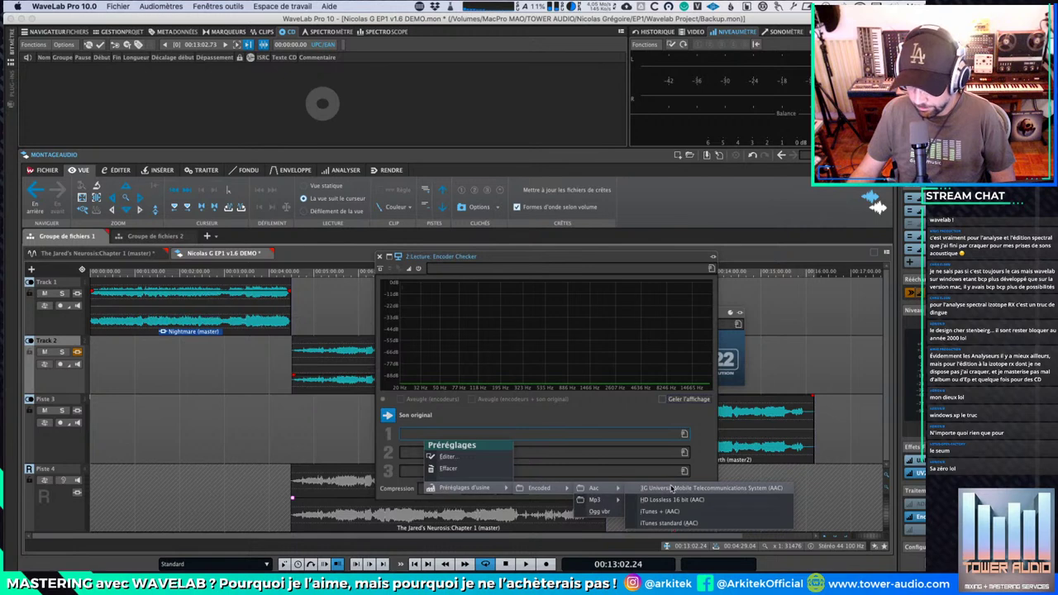
left_click(671, 487)
Step: Assign the factory preset Mp3 FH 128k cbr to the Encoder Checker's second encoder slot
left_click(426, 456)
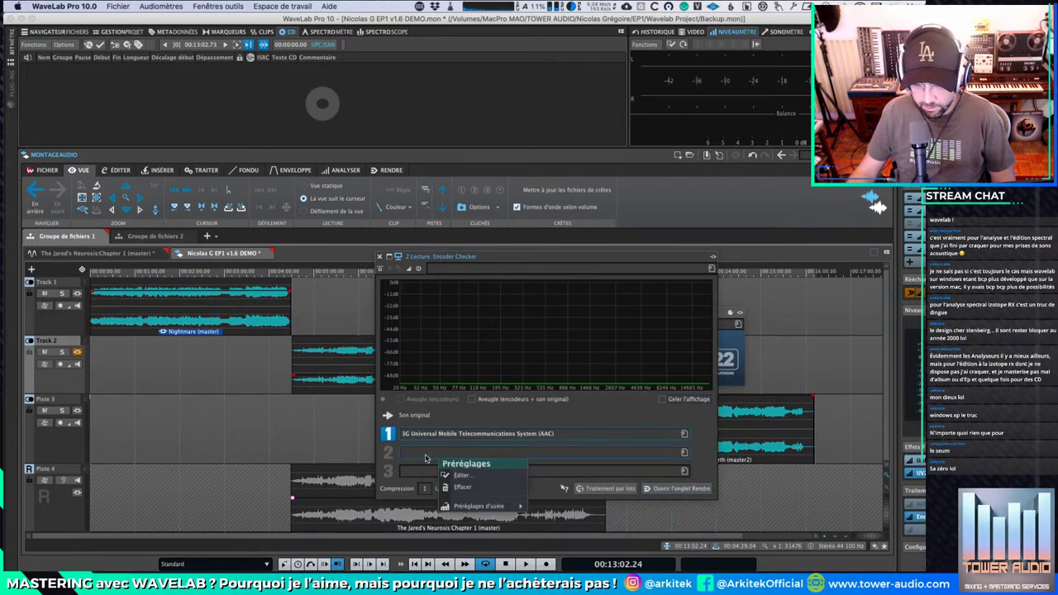
mouse_move(487, 507)
mouse_move(608, 518)
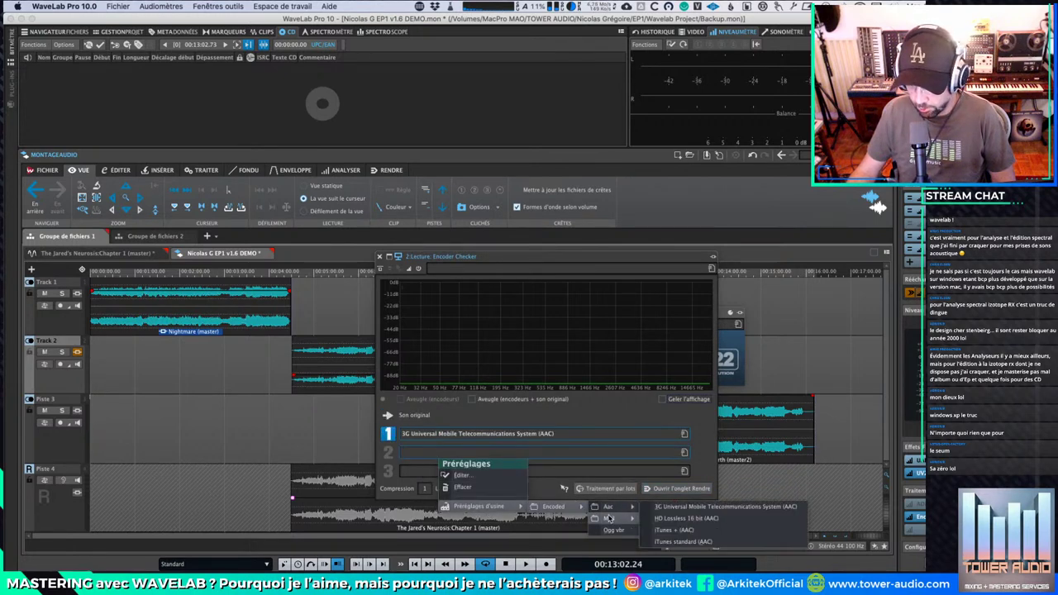
left_click(674, 518)
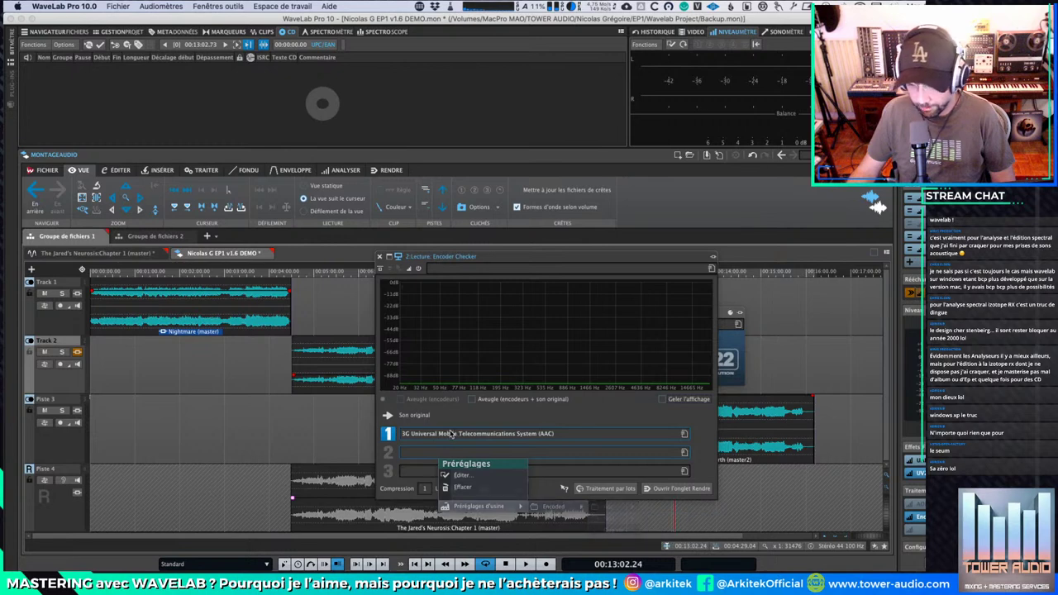
Step: Enable blind comparison of the encoders in the Encoder Checker, then close its window and the UV22HR window
left_click(400, 400)
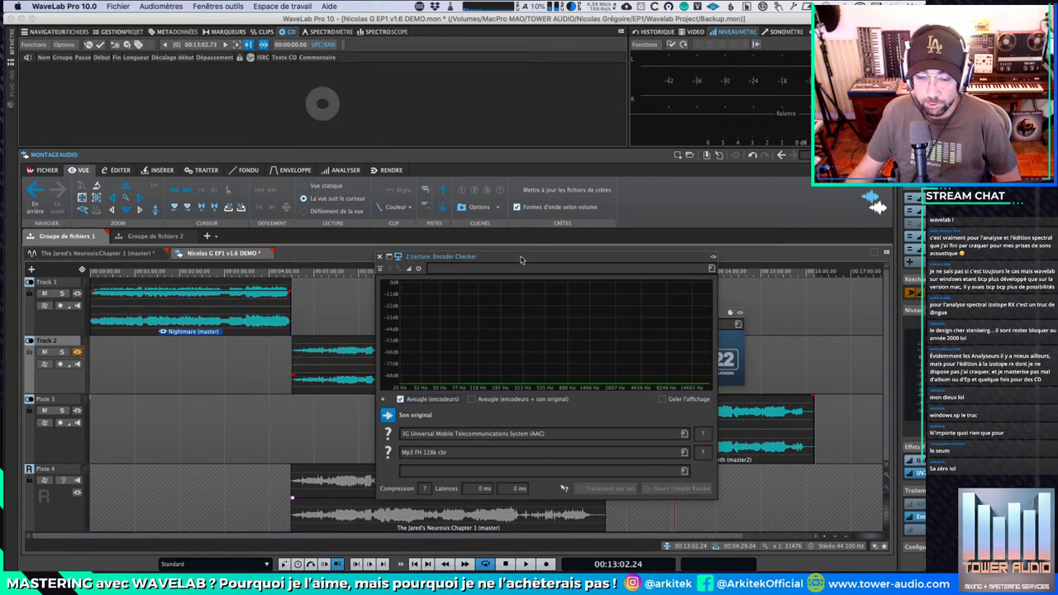
left_click_drag(520, 261, 514, 210)
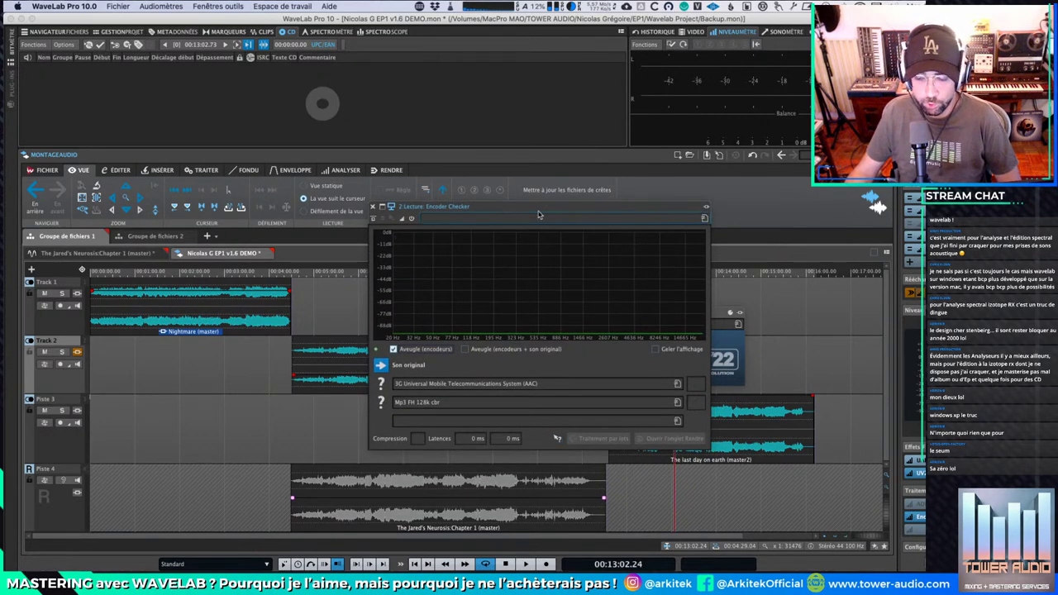
left_click_drag(419, 205, 484, 242)
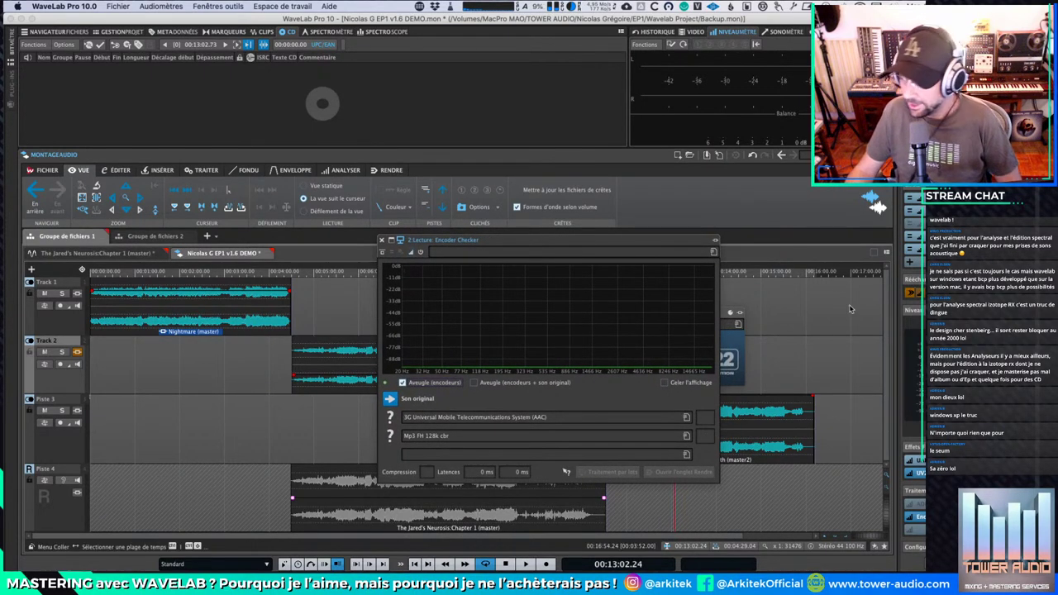
left_click(383, 240)
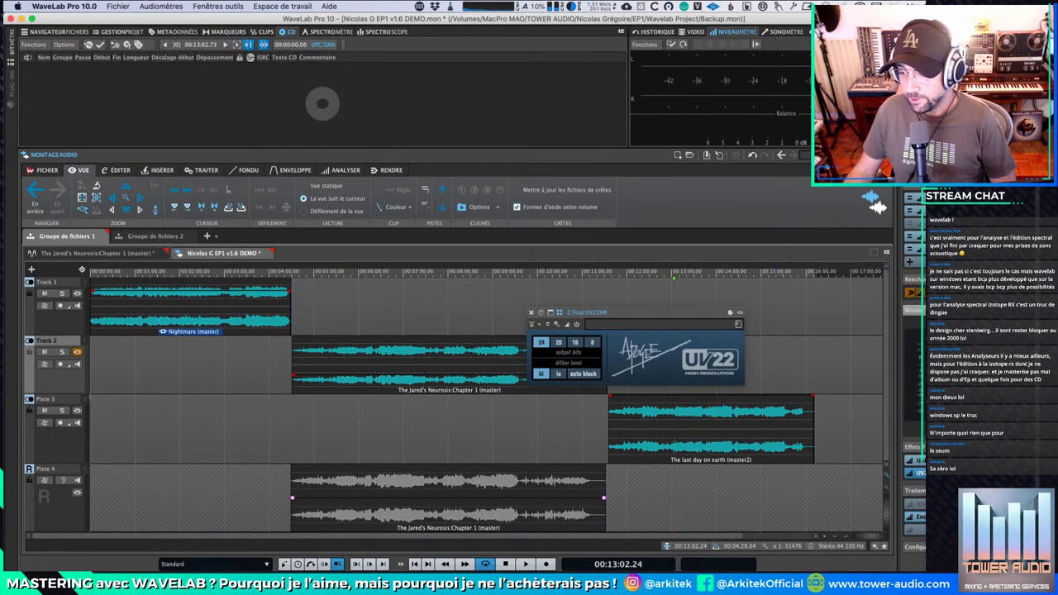
left_click(531, 313)
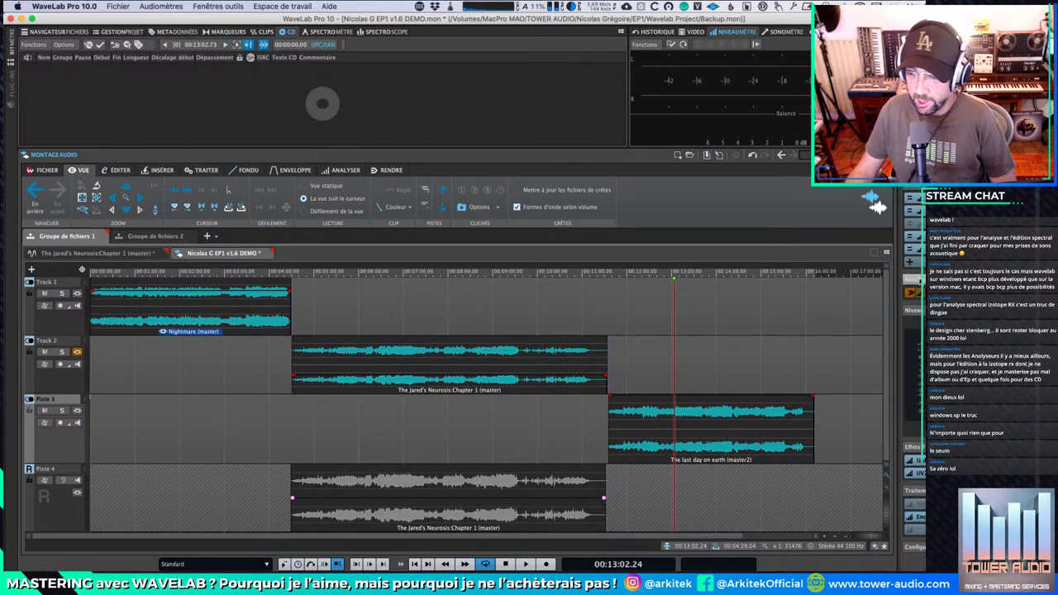
Step: Review the Master Section's display options and its list of panels that can be shown
left_click(116, 6)
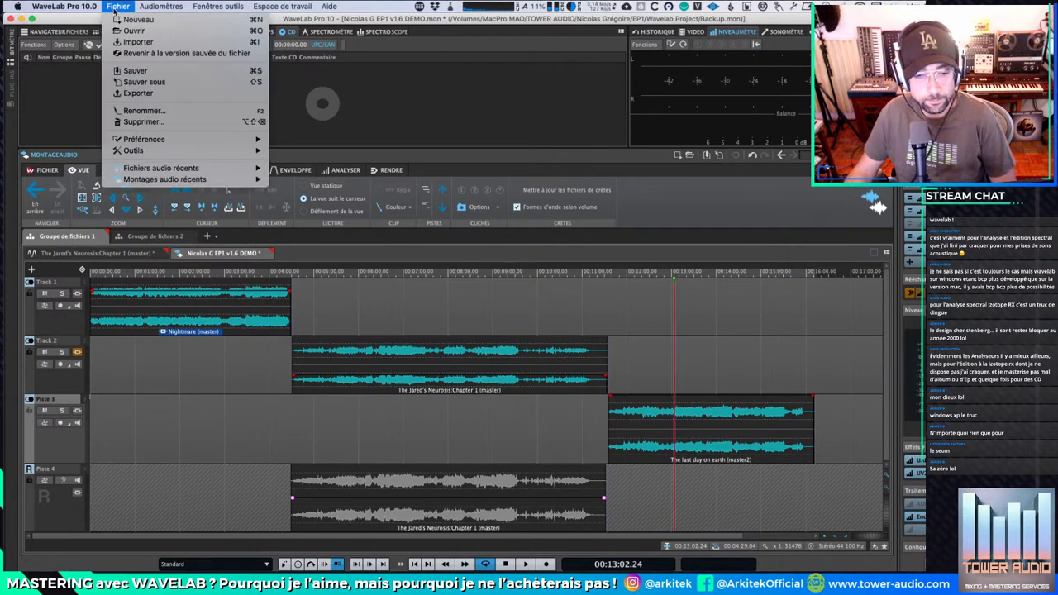
left_click(115, 9)
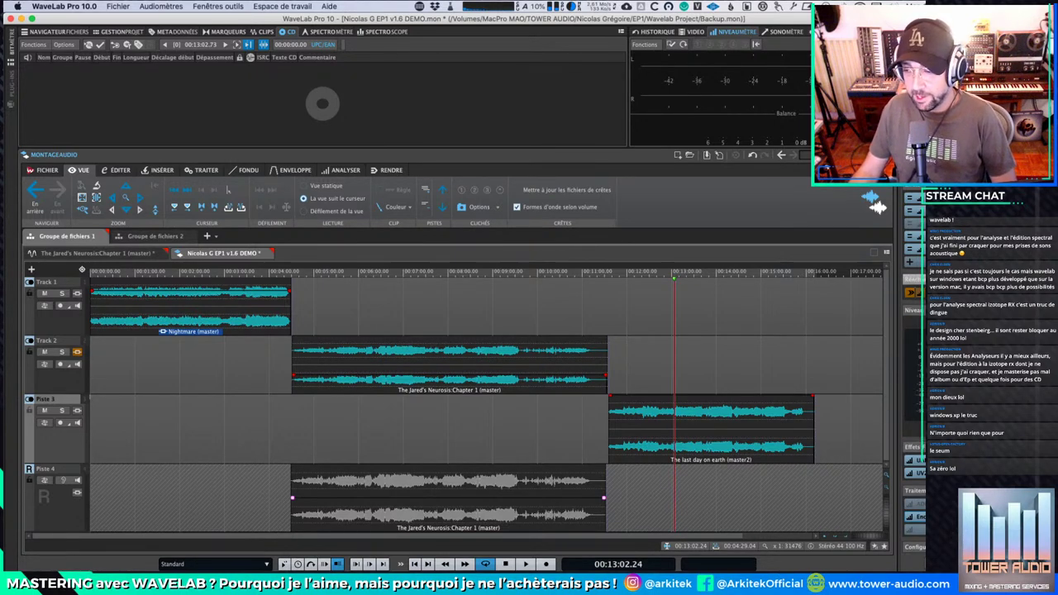
left_click(876, 206)
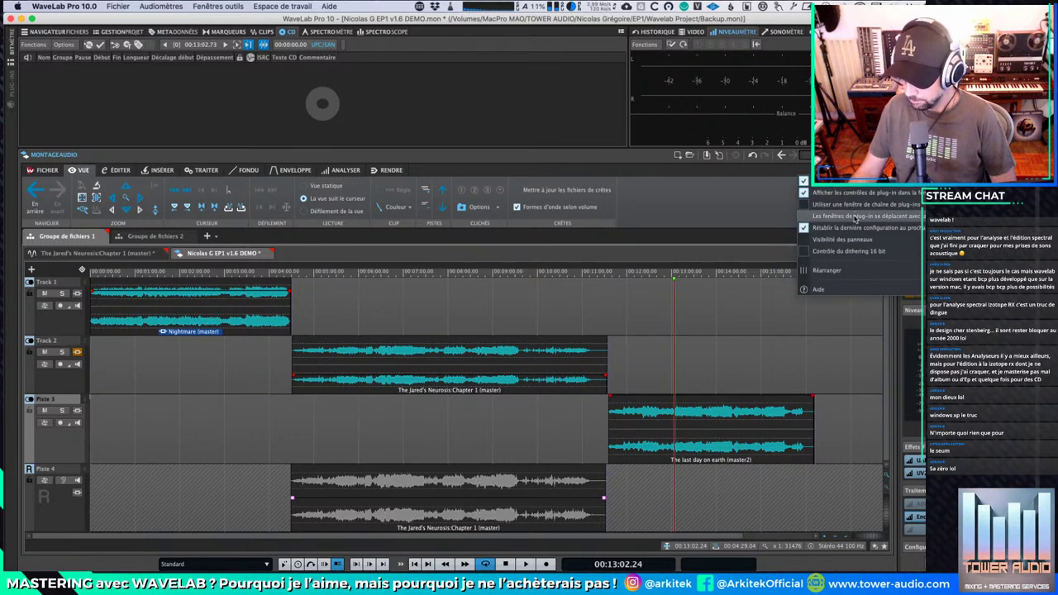
mouse_move(843, 239)
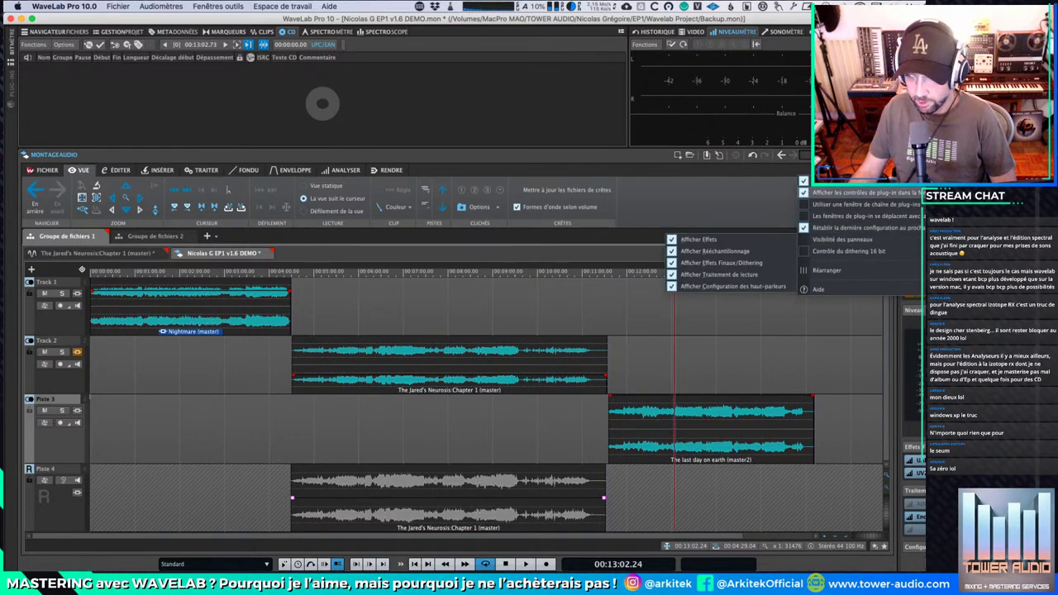
left_click(876, 205)
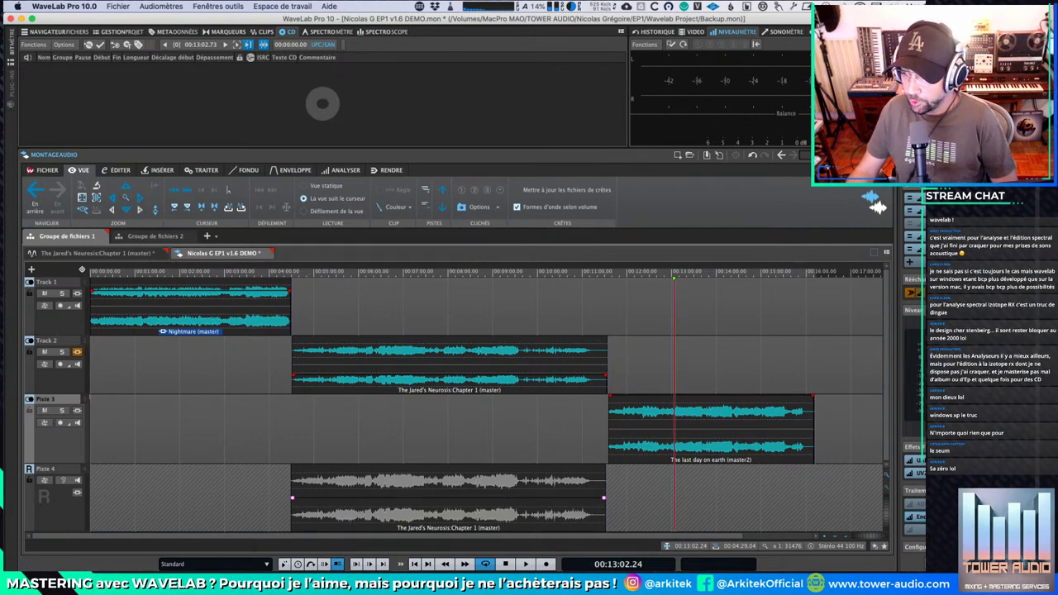
Step: Load the Nicolas G EP1 Master Section preset, replacing all plug-ins and settings, and close the MetricAB and Oxford Limiter windows
left_click(871, 199)
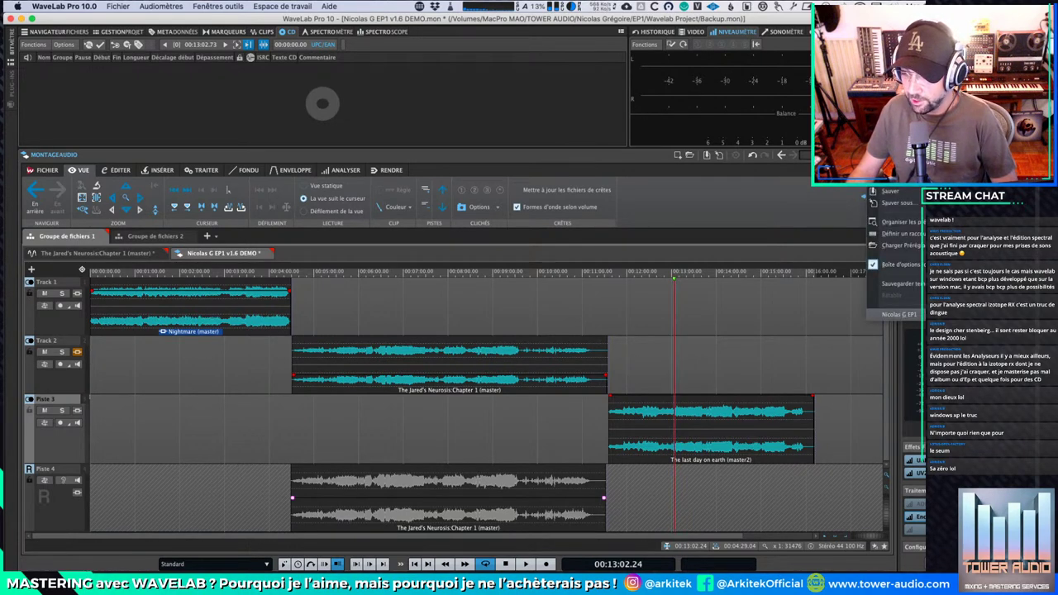
left_click(899, 314)
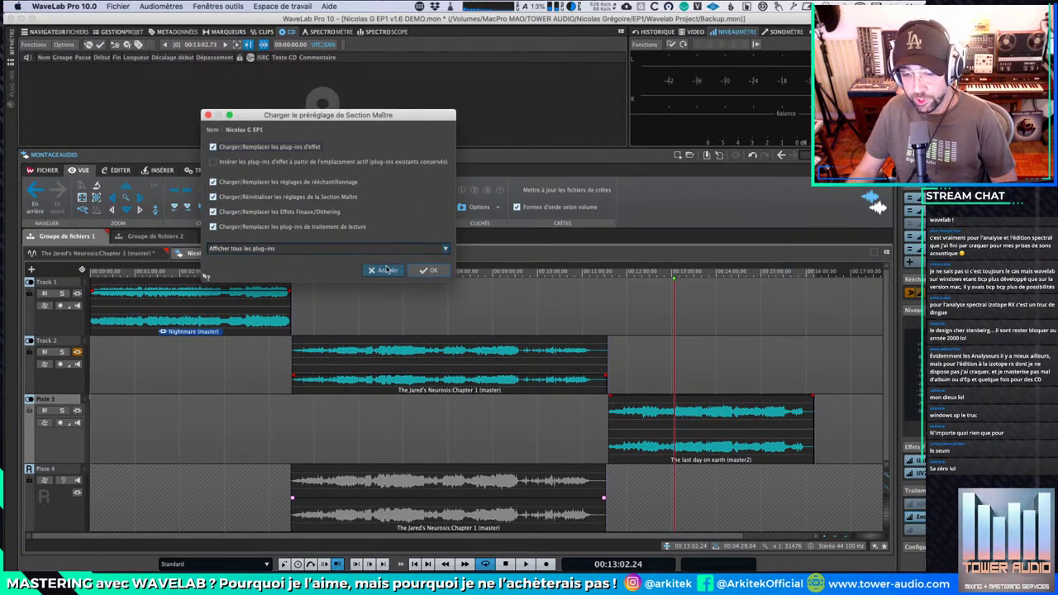
left_click(431, 271)
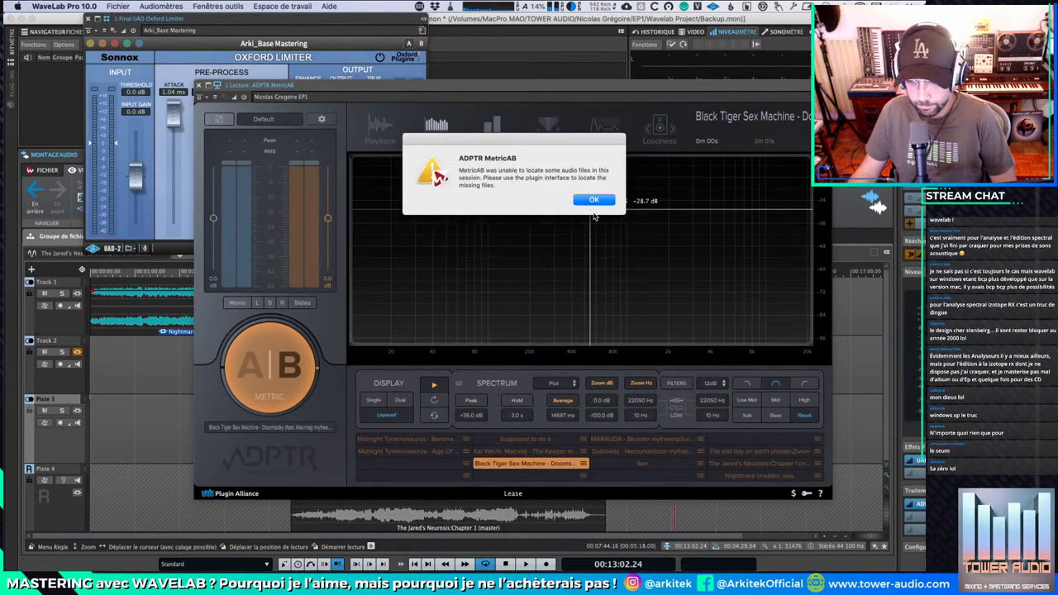
left_click(593, 199)
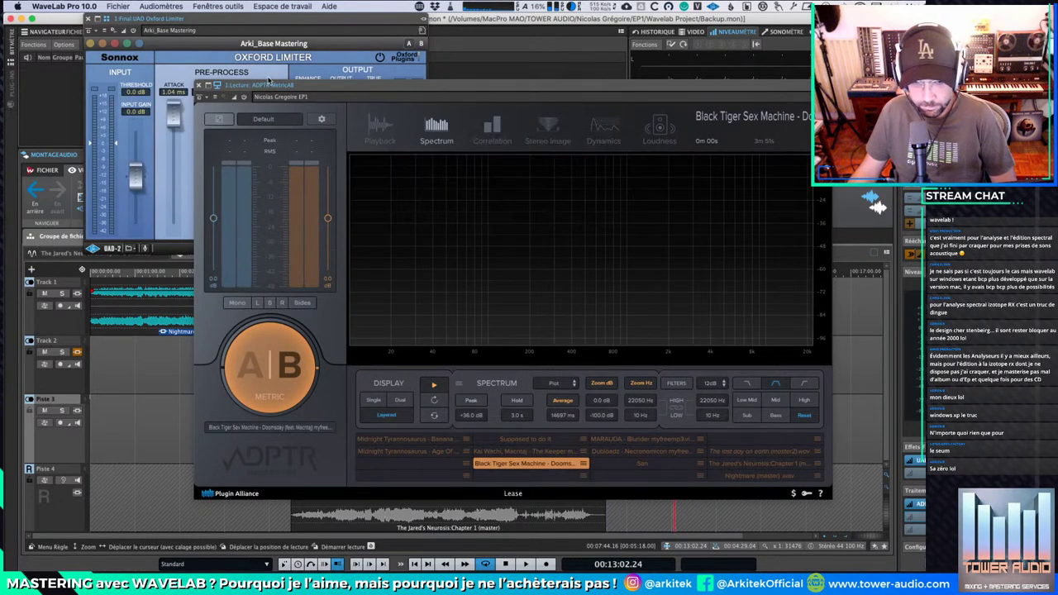
left_click(198, 86)
left_click(86, 19)
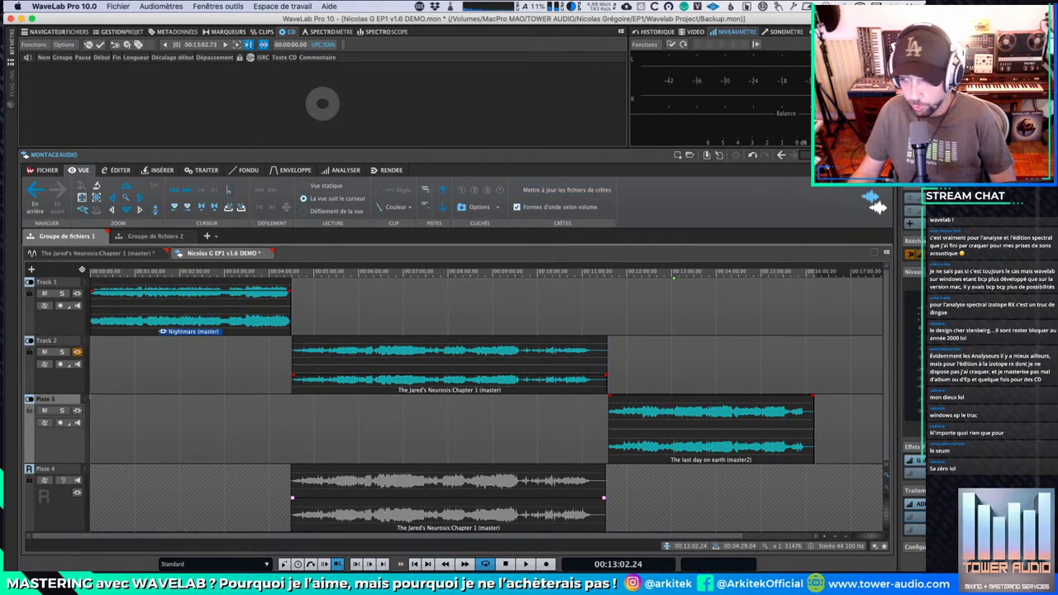
left_click(864, 196)
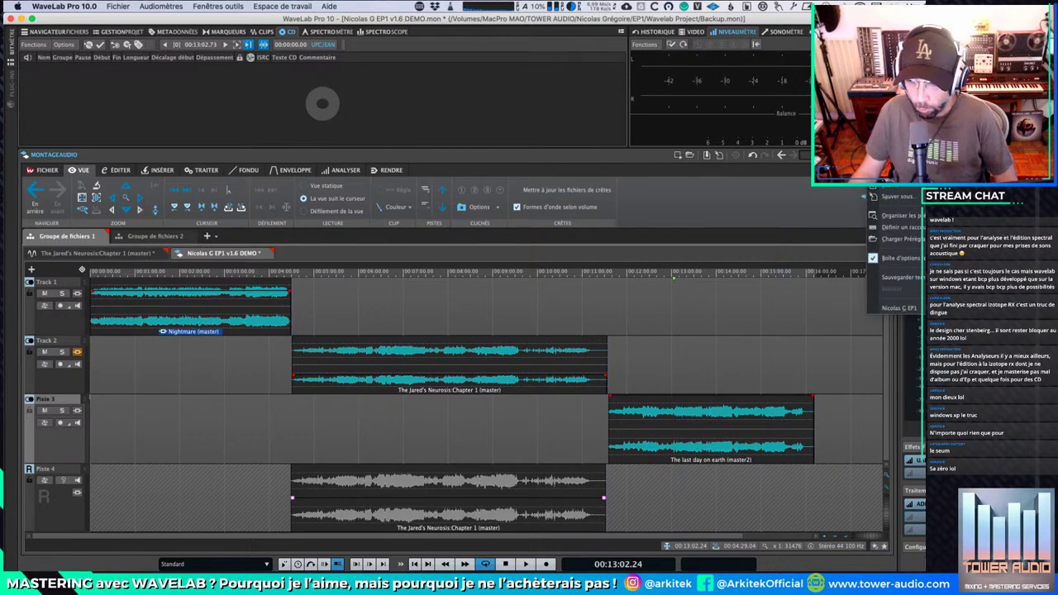
left_click(876, 205)
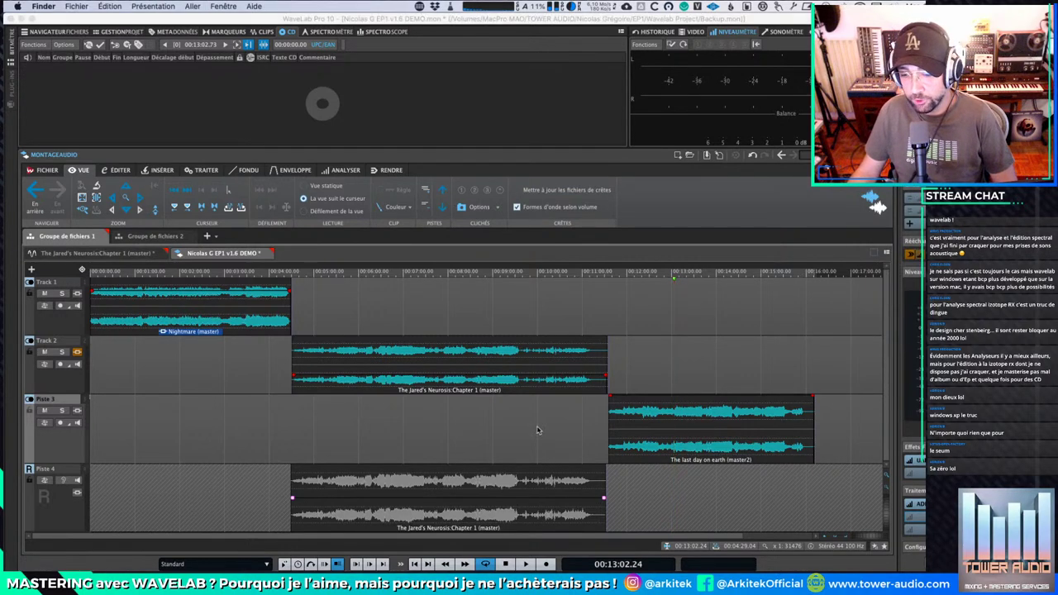
left_click(876, 177)
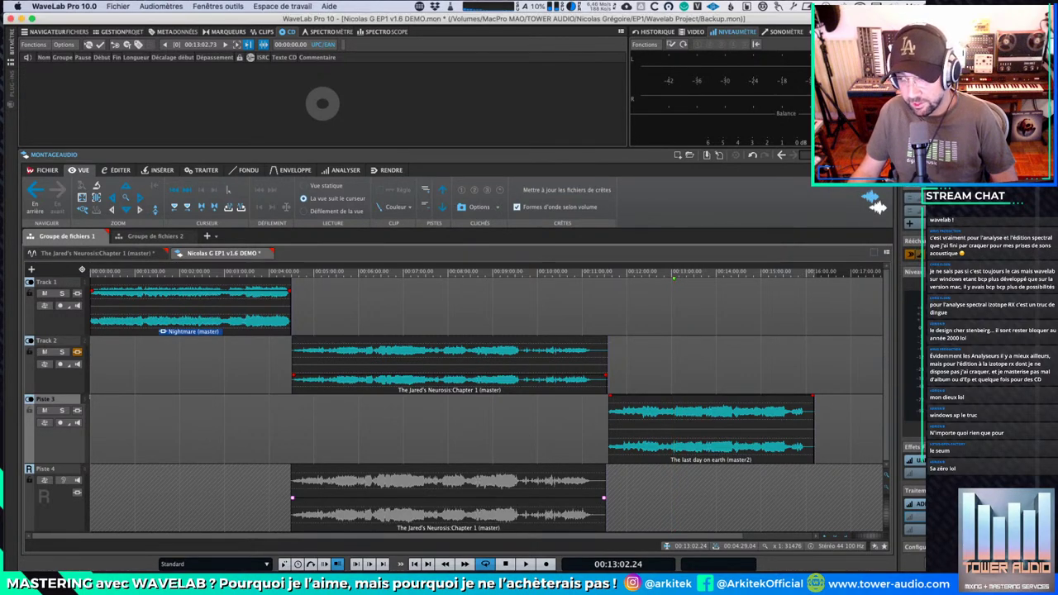
left_click(637, 19)
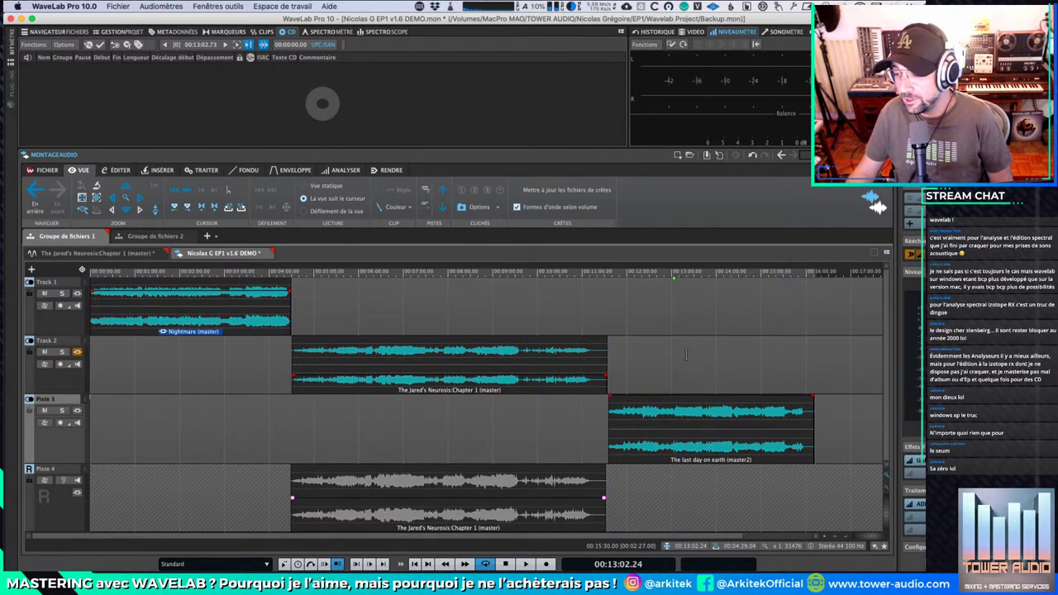
Step: Select Track 1, Track 2 and Piste 3 of the montage in turn
left_click(50, 325)
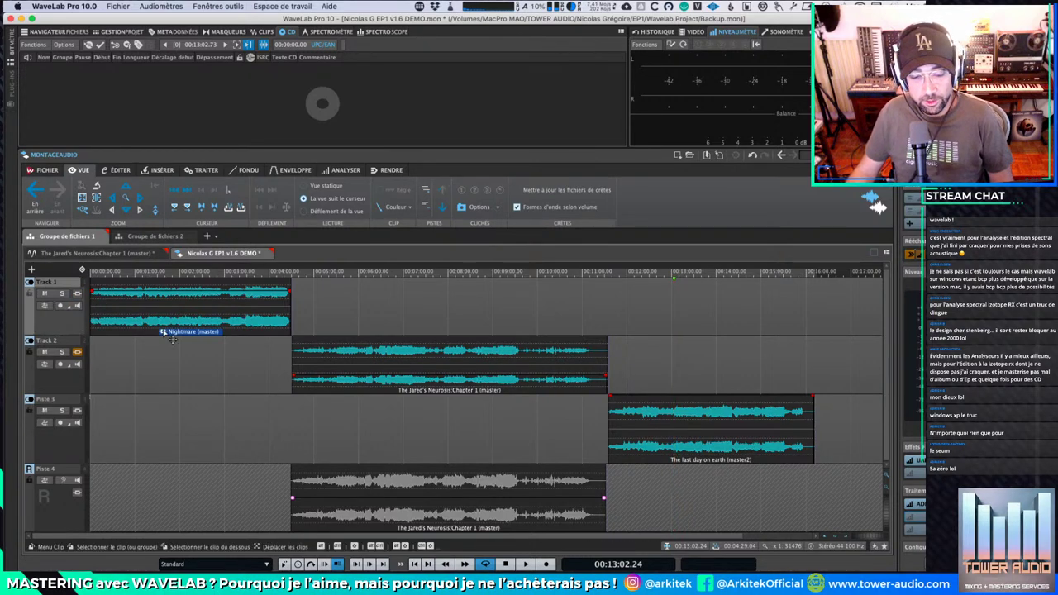
left_click(57, 388)
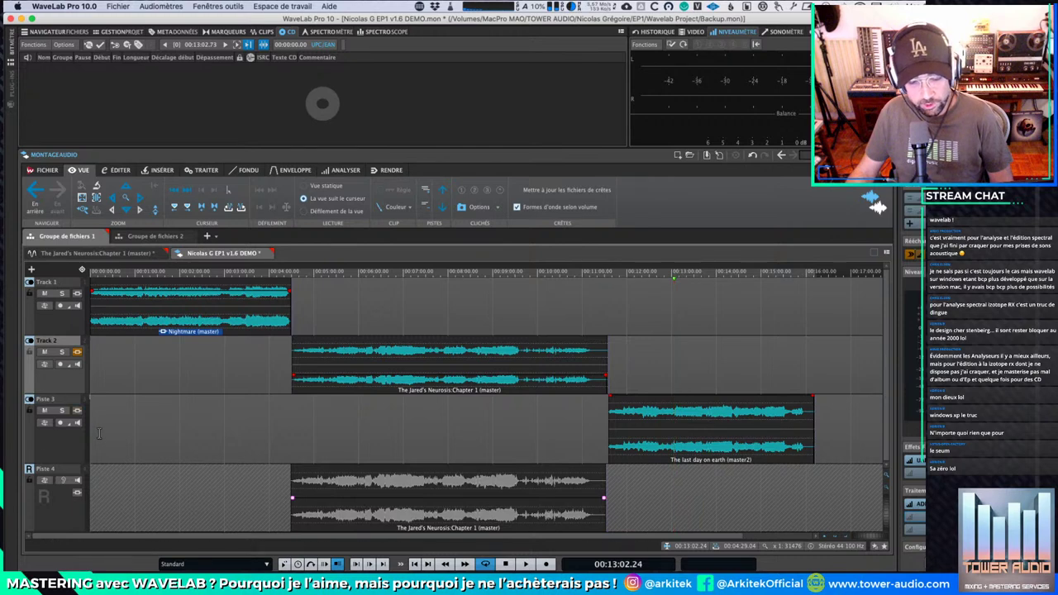
left_click(38, 457)
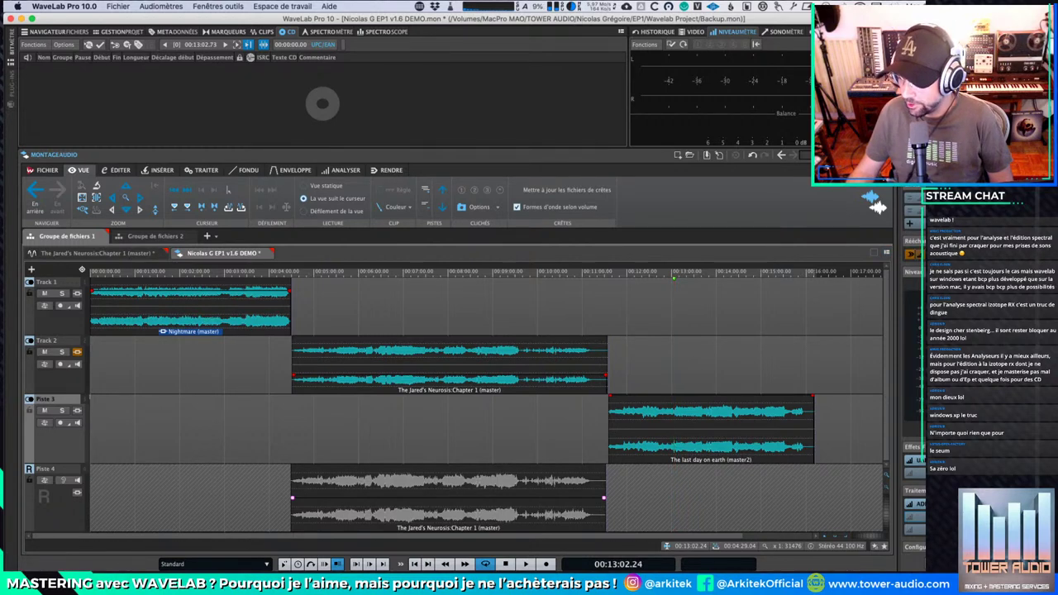
Step: Open the UAD Oxford Limiter in the final effects, raise its input gain to +2.60 dB, and move its window over the montage
left_click(918, 460)
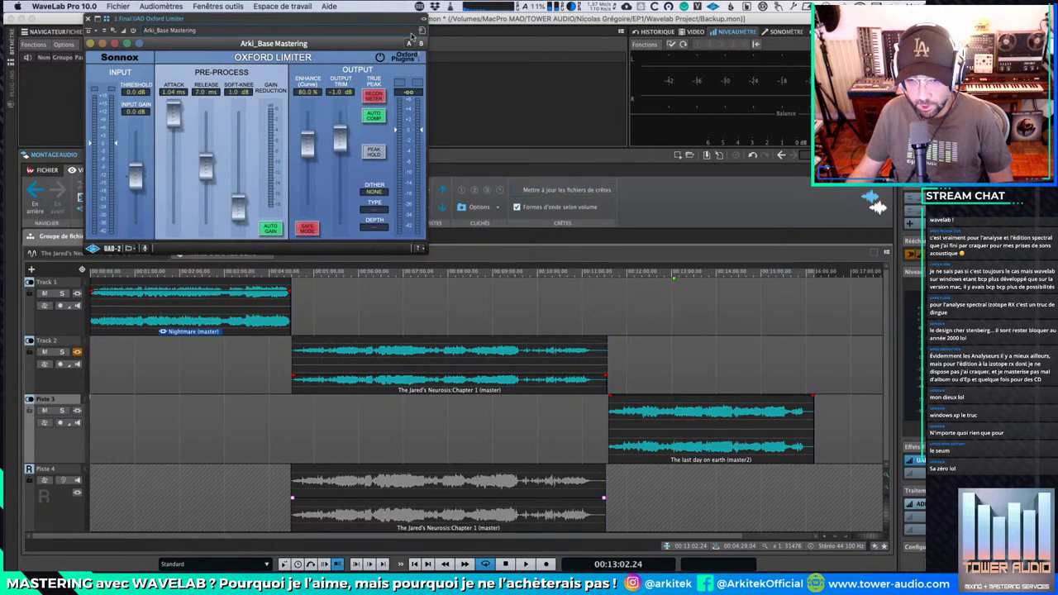
left_click_drag(403, 30, 634, 78)
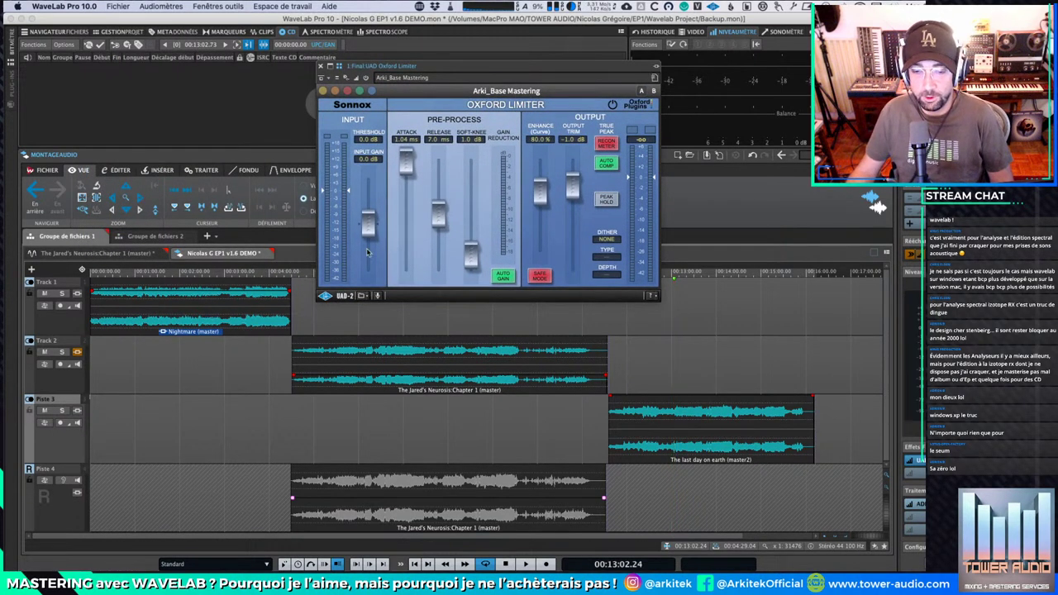
left_click_drag(369, 239, 367, 232)
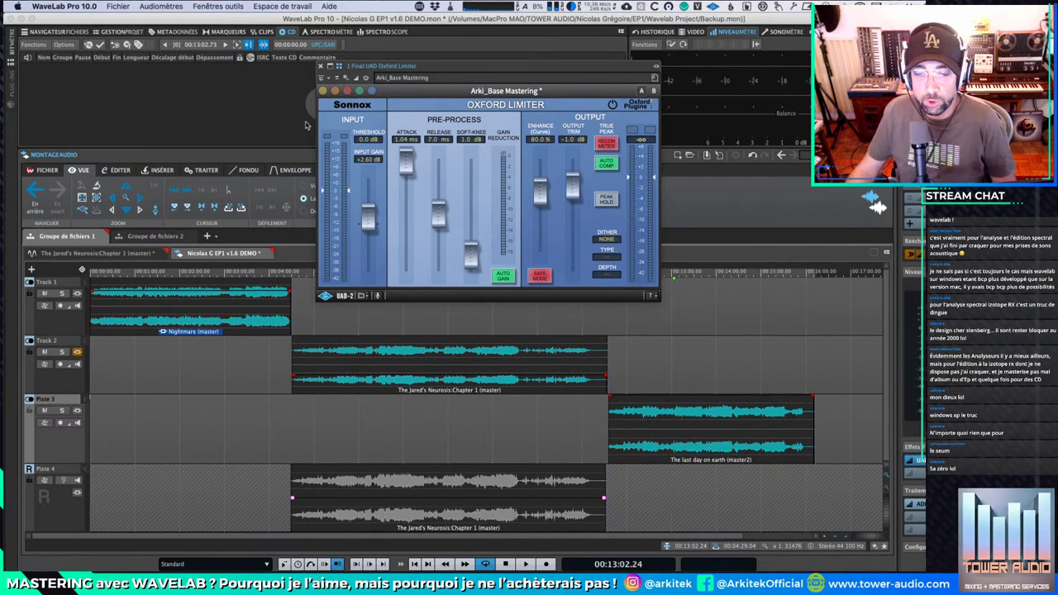
left_click_drag(514, 65, 504, 190)
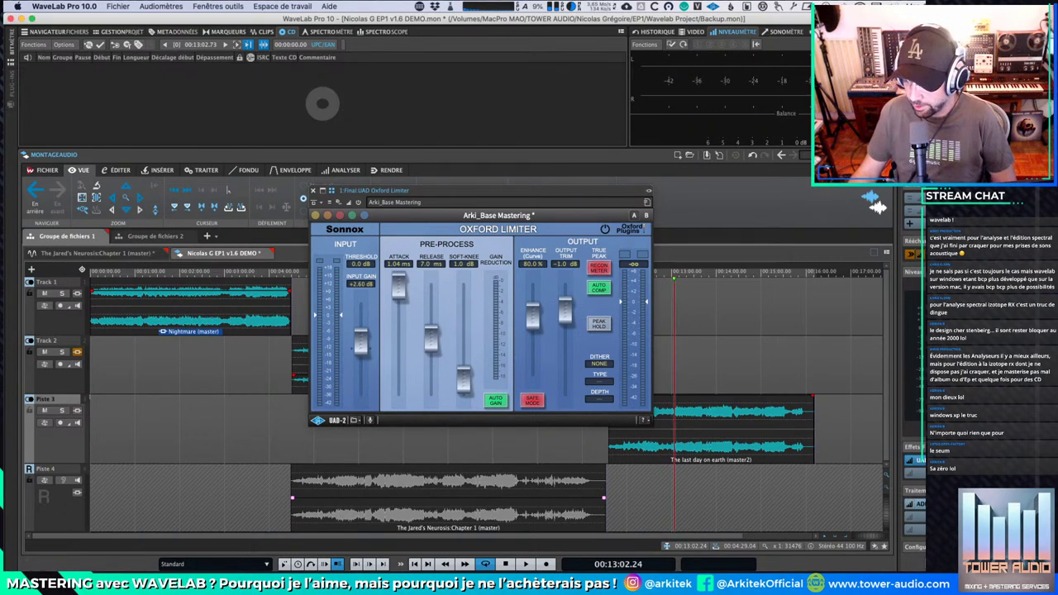
Step: Open the MetricAB playback plug-in, toggle its A/B comparison back and forth, and close the MetricAB and Oxford Limiter windows
left_click(917, 503)
left_click(169, 275)
left_click(170, 272)
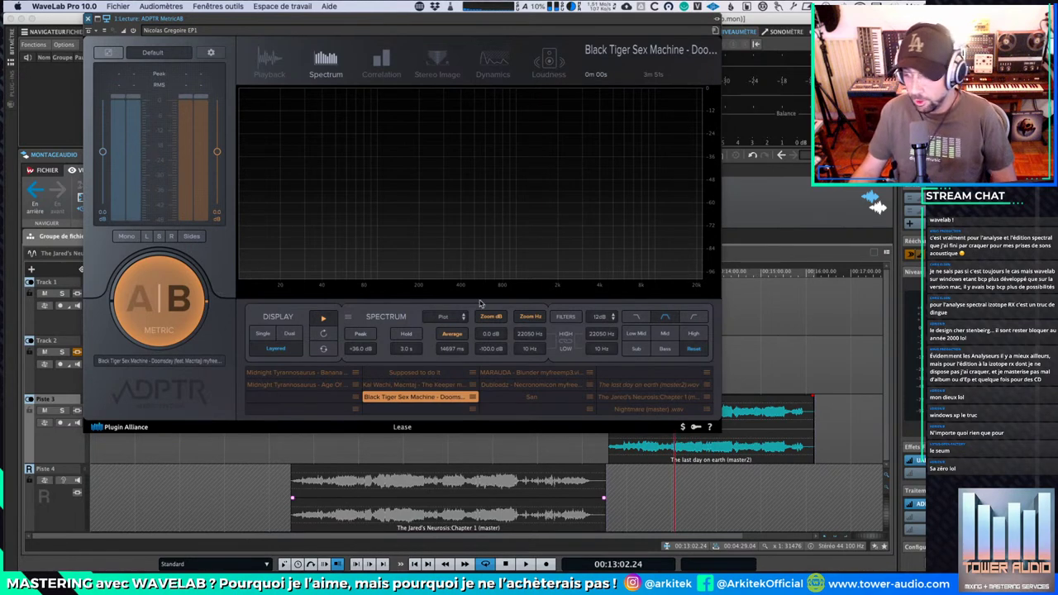
left_click(88, 18)
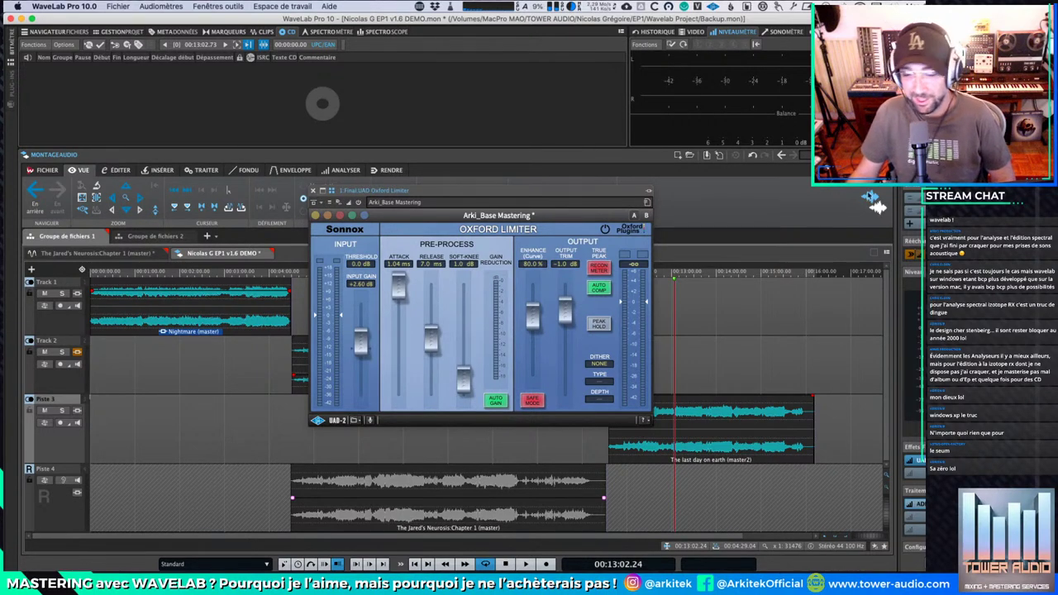
left_click_drag(467, 190, 514, 214)
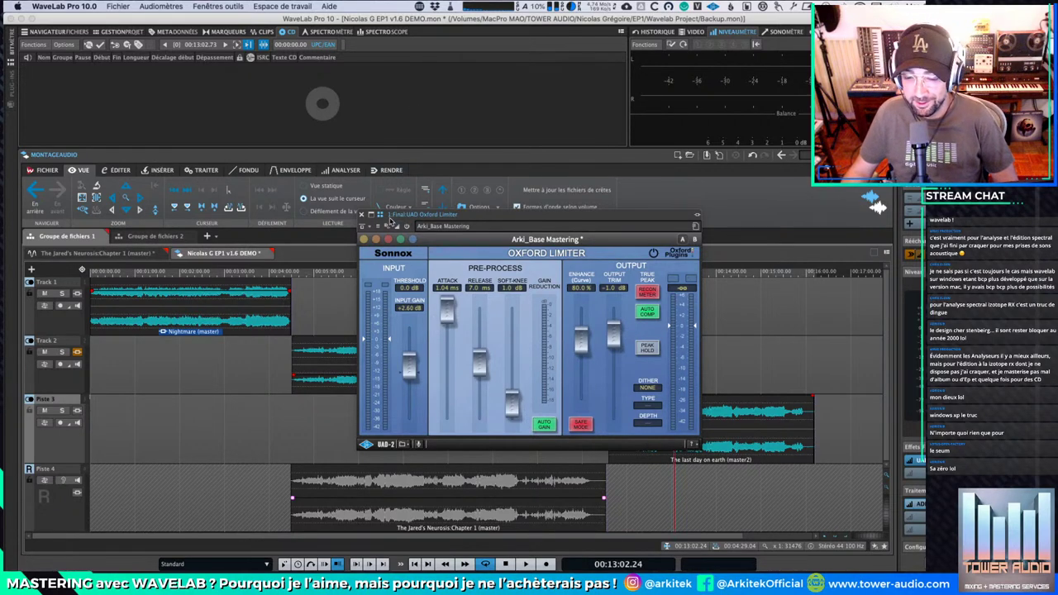
left_click(361, 214)
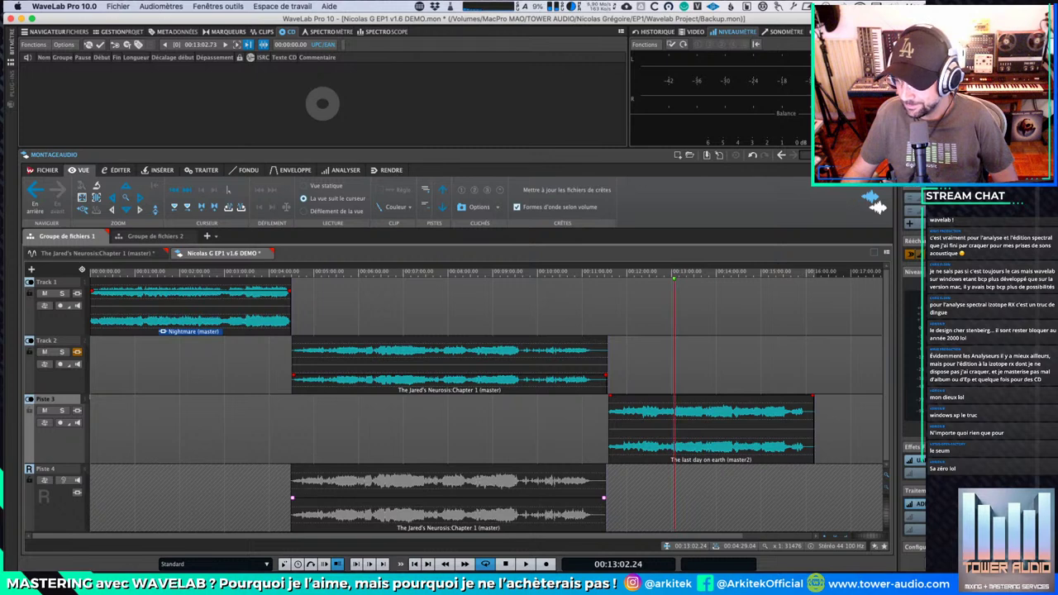
Step: Show the Inspector, select the Nightmare (master) clip on Track 1 and place the edit cursor at about 00:03:31
left_click(971, 156)
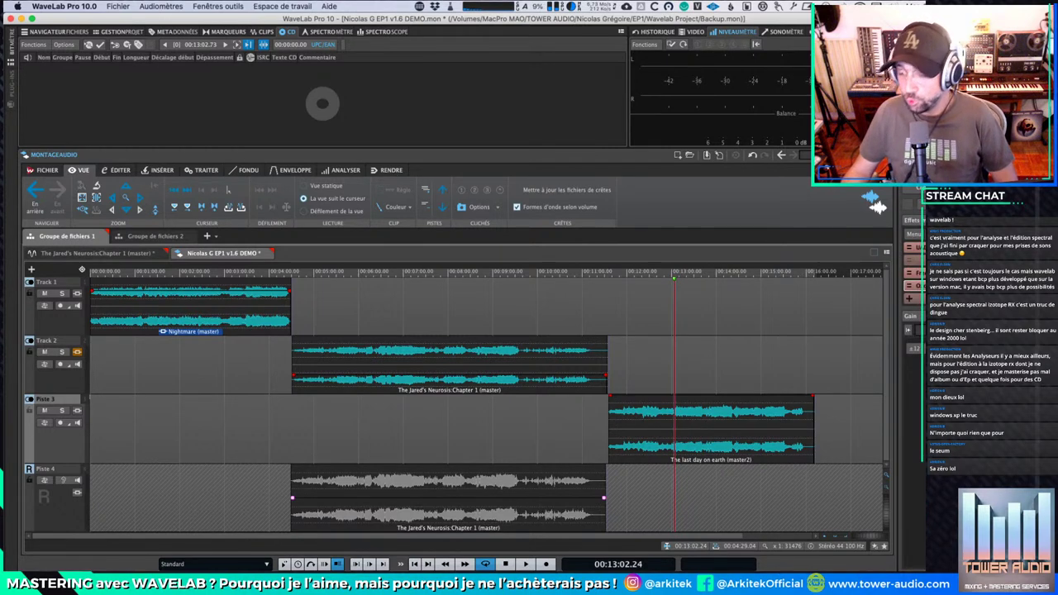
left_click(235, 321)
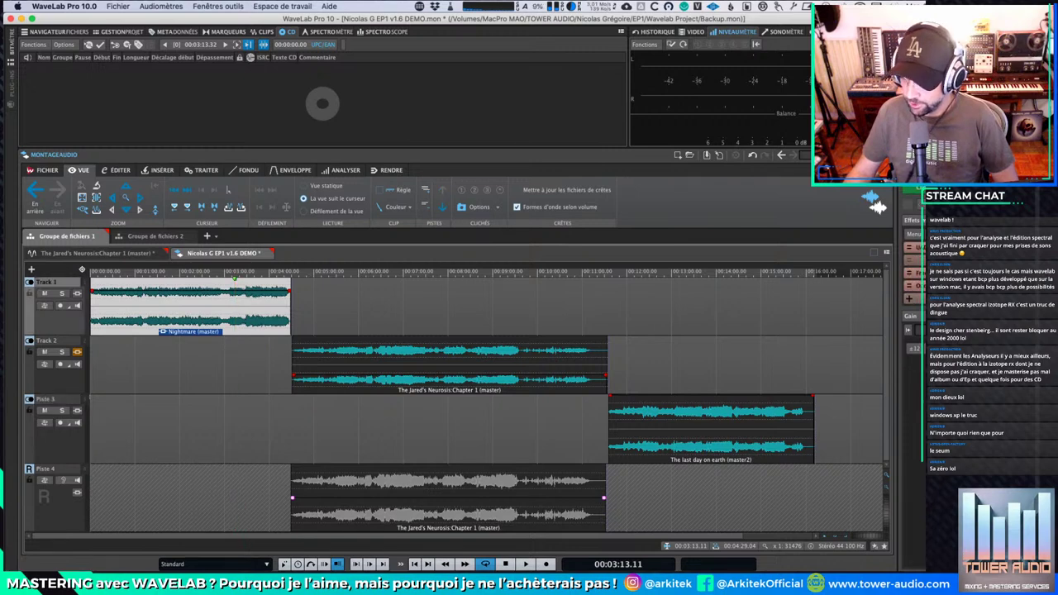
left_click(248, 311)
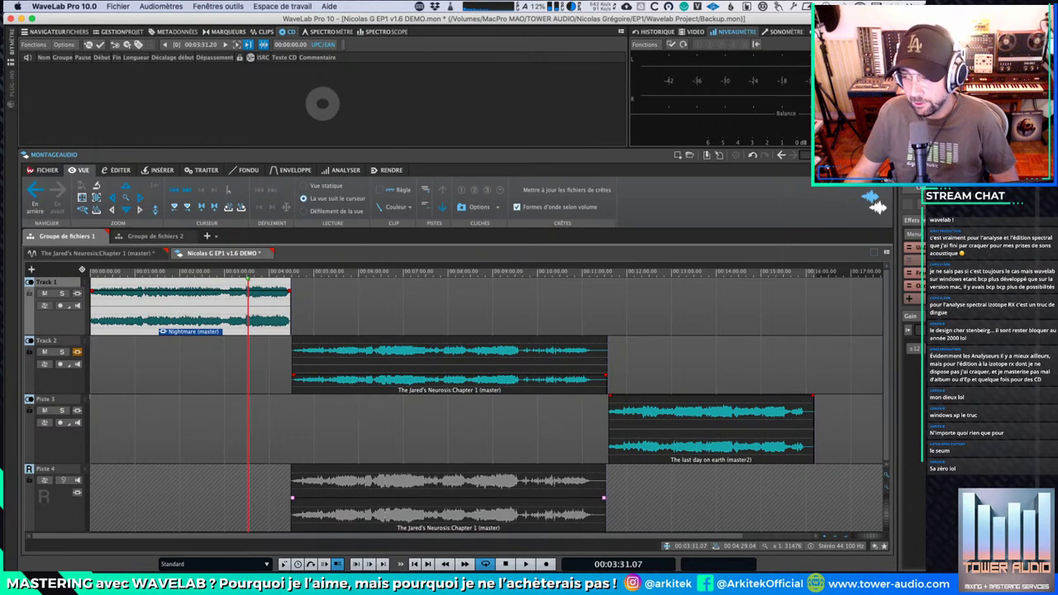
Step: Examine the Inspector's effects for the Nightmare (master) clip, then those for its track
left_click(910, 190)
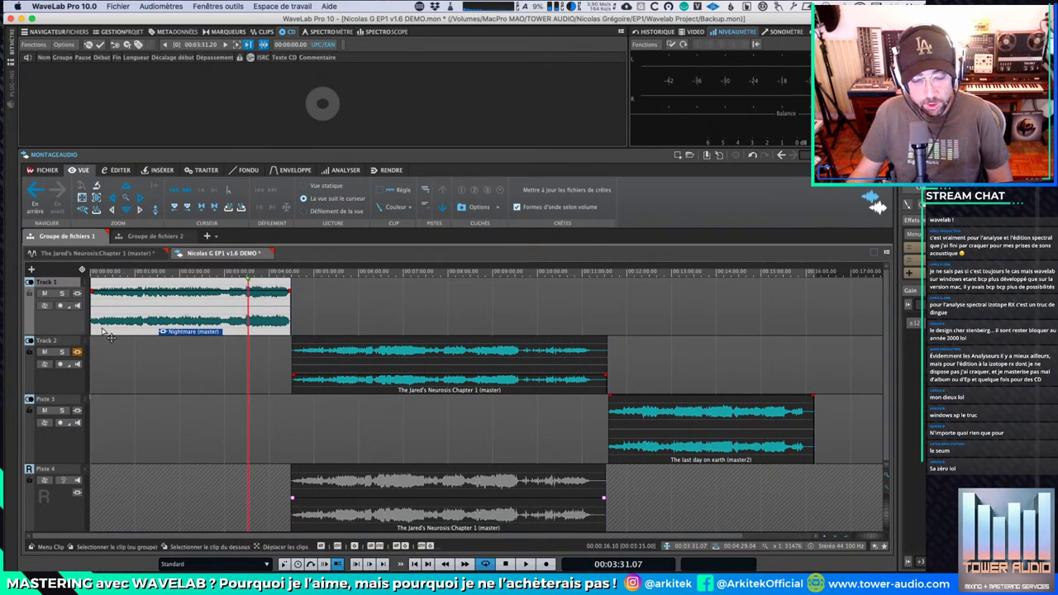
scroll(105, 338, "right", 3)
scroll(182, 423, "left", 1)
scroll(182, 423, "right", 1)
scroll(183, 423, "left", 1)
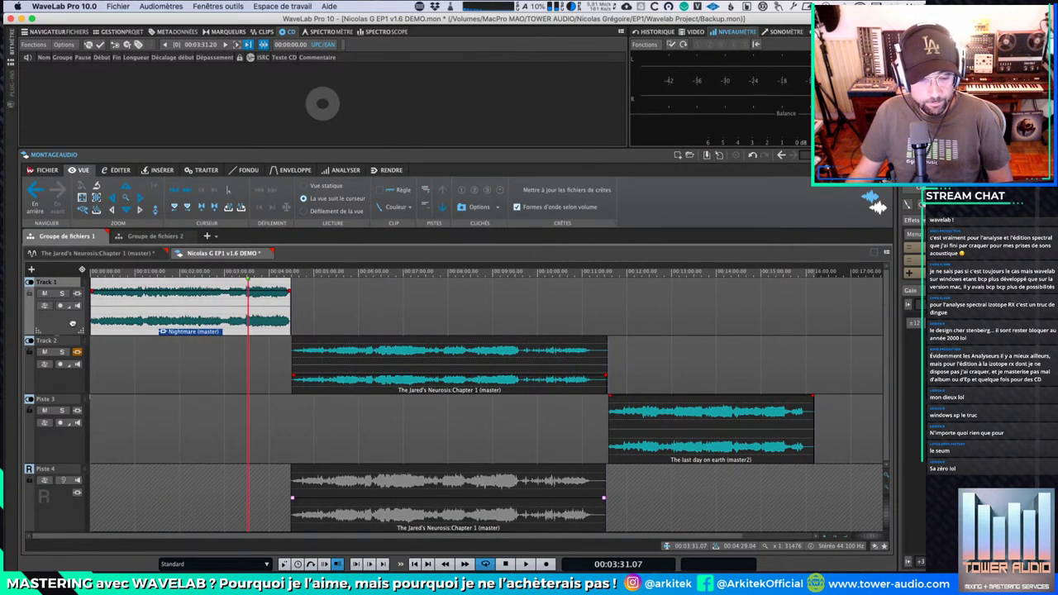
left_click(915, 188)
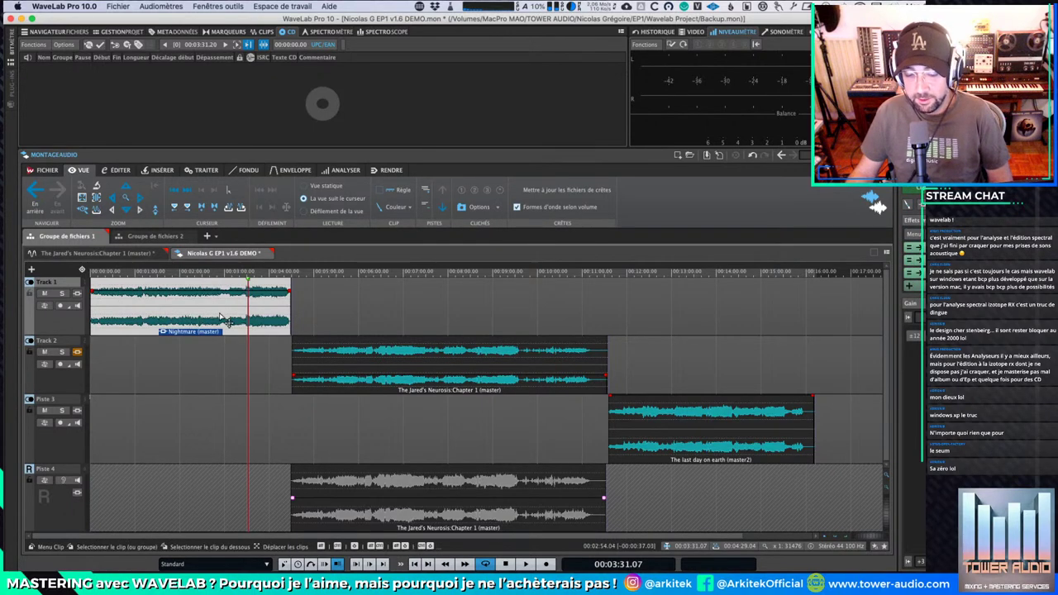
left_click(960, 189)
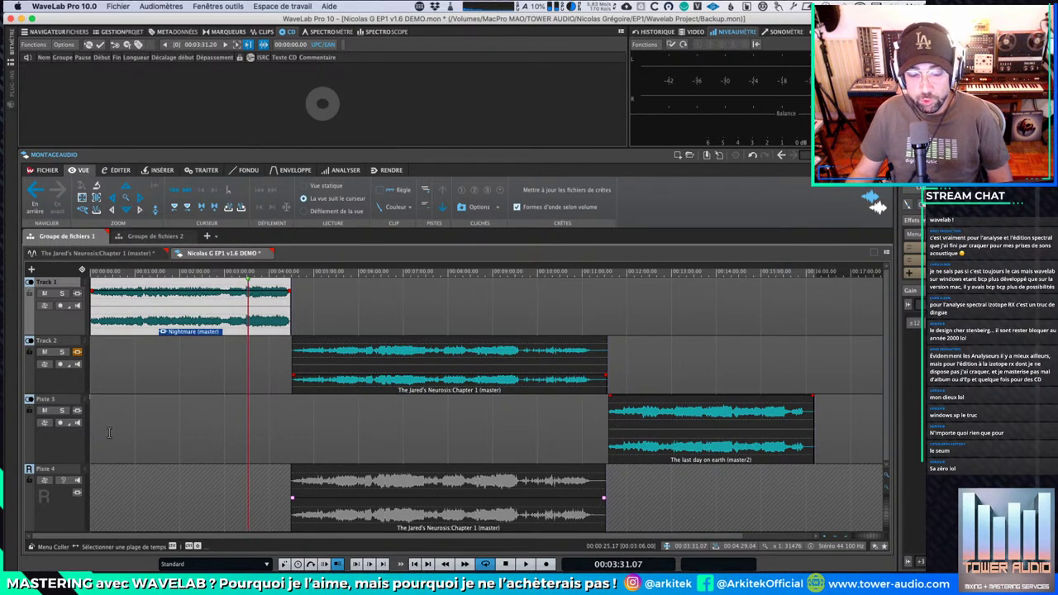
Step: Select Track 1 and Track 2 alternately to compare their Inspector effects, and show the montage output effects
left_click(70, 307)
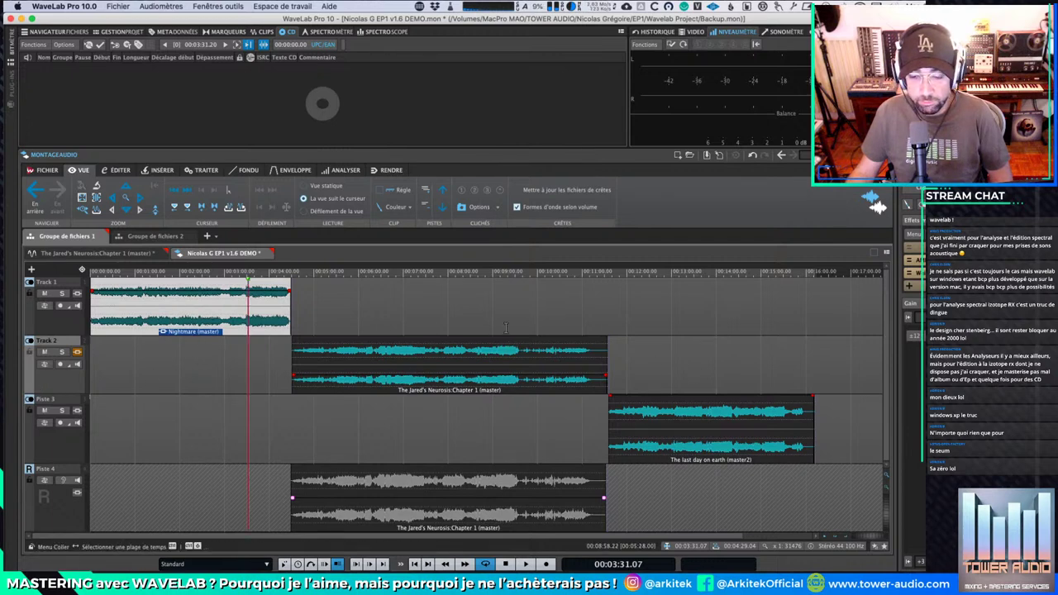
left_click(75, 315)
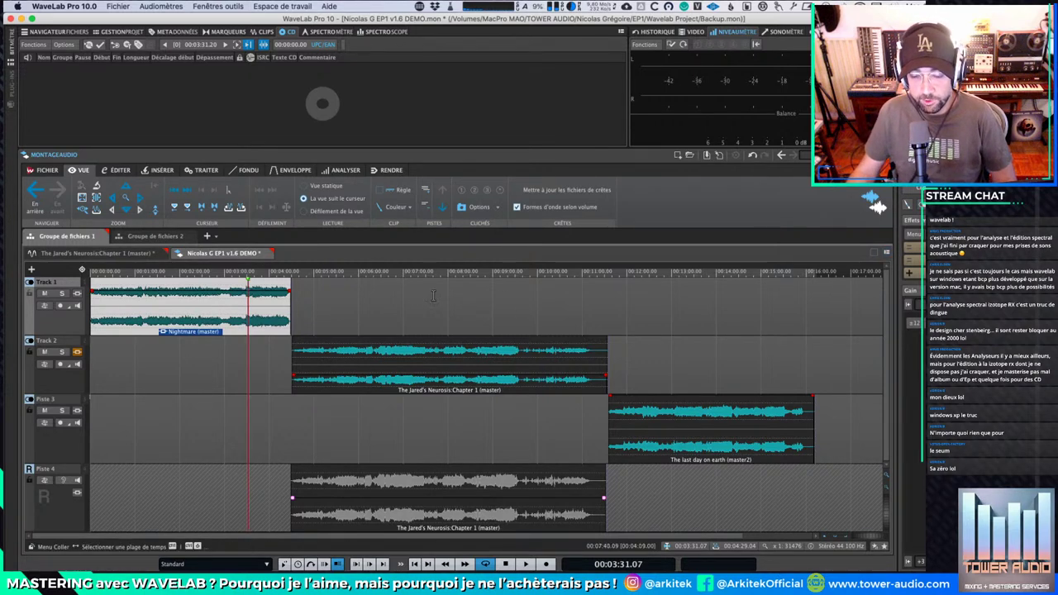
left_click(52, 389)
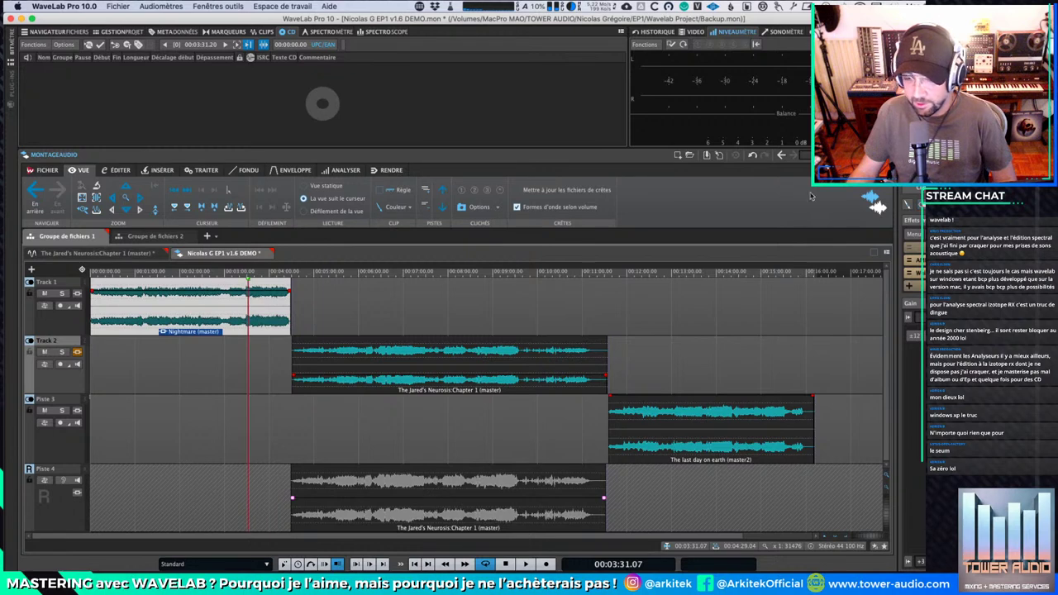
left_click(55, 330)
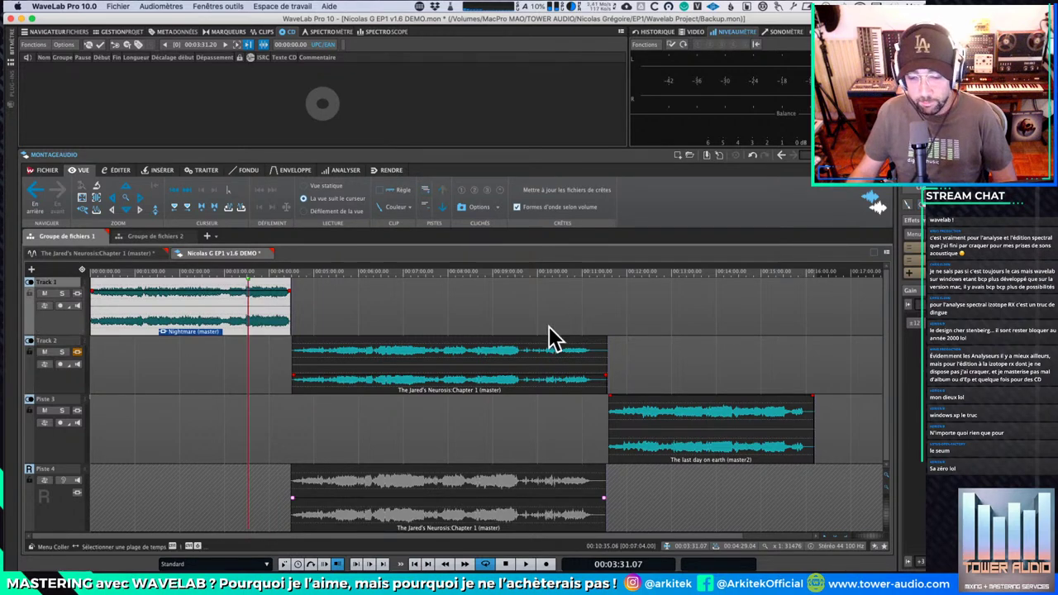
left_click(56, 382)
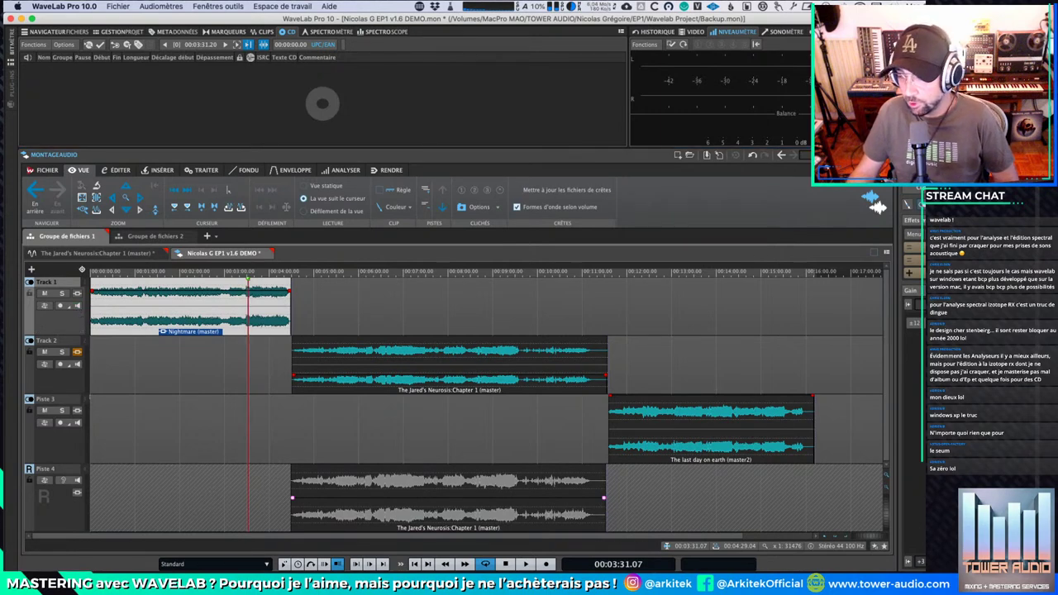
left_click(975, 188)
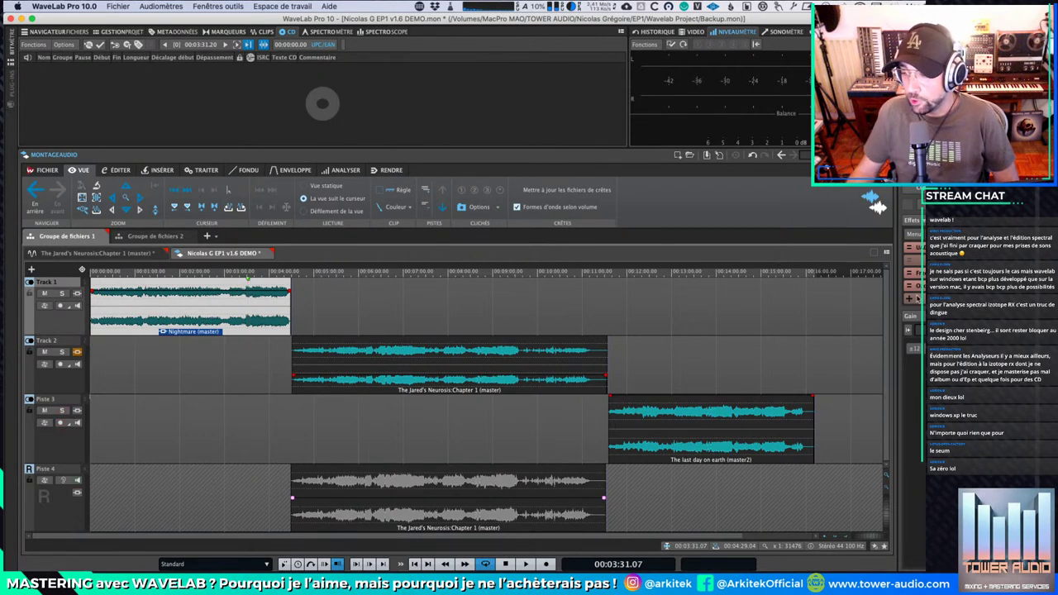
Step: Relaunch WaveLab Pro 10.0 and reopen the last project, dismissing the evaluation notice and the MetricAB missing-file warning
key("super+h")
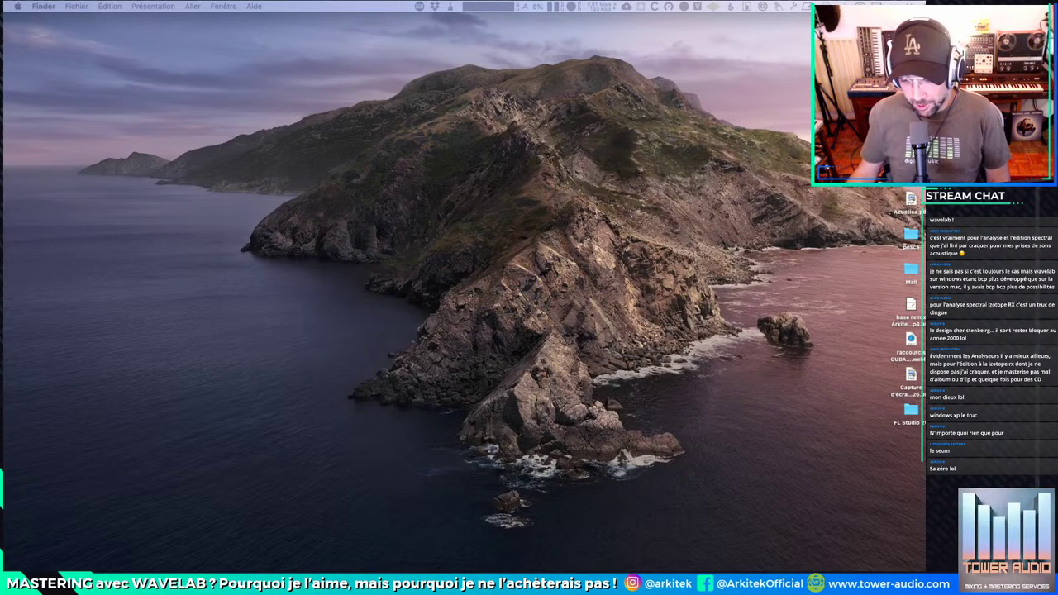
mouse_move(501, 570)
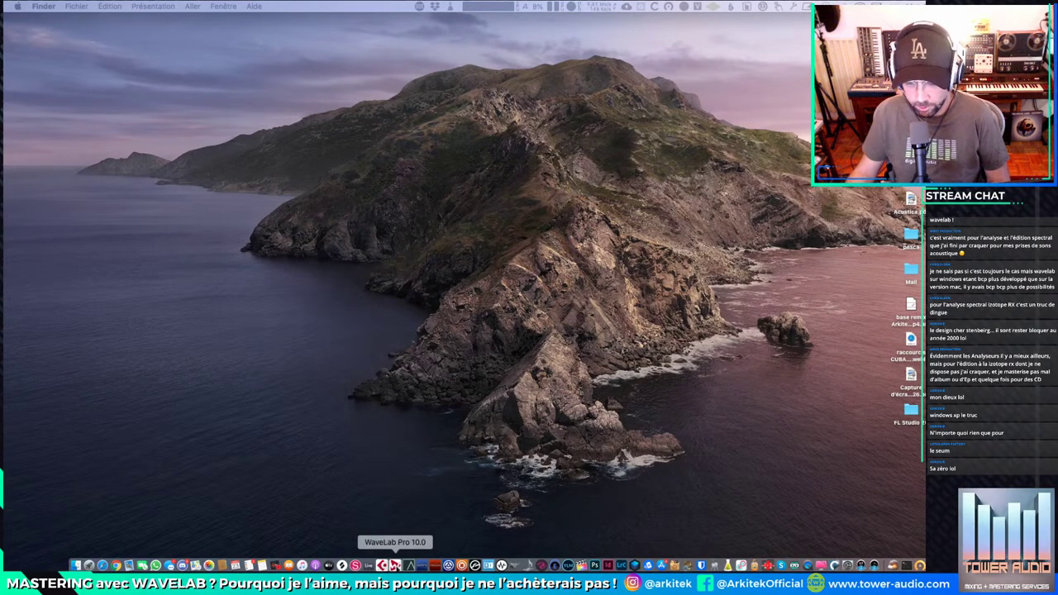
left_click(395, 565)
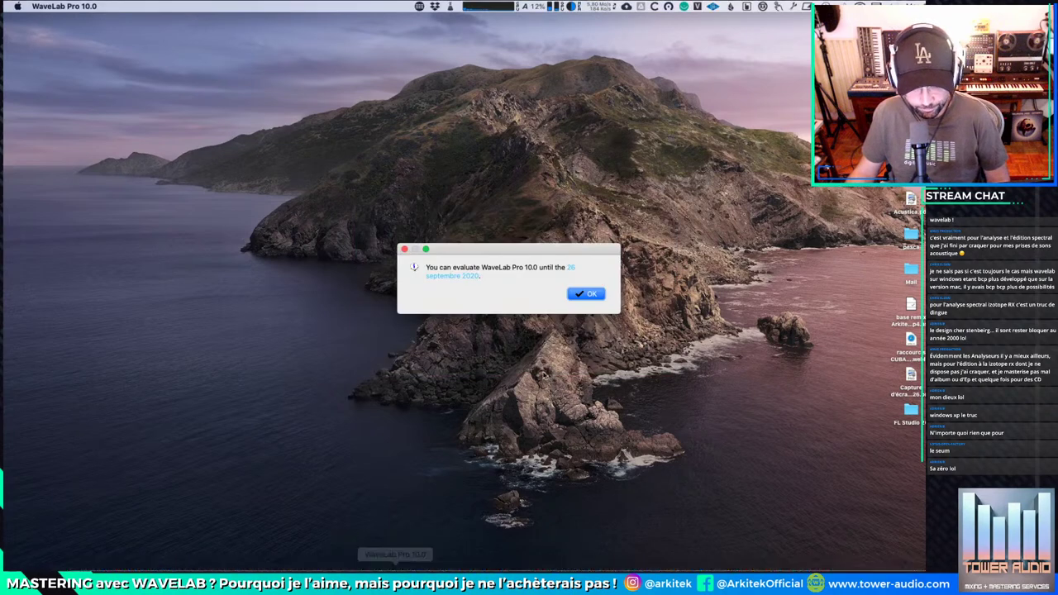
left_click(585, 293)
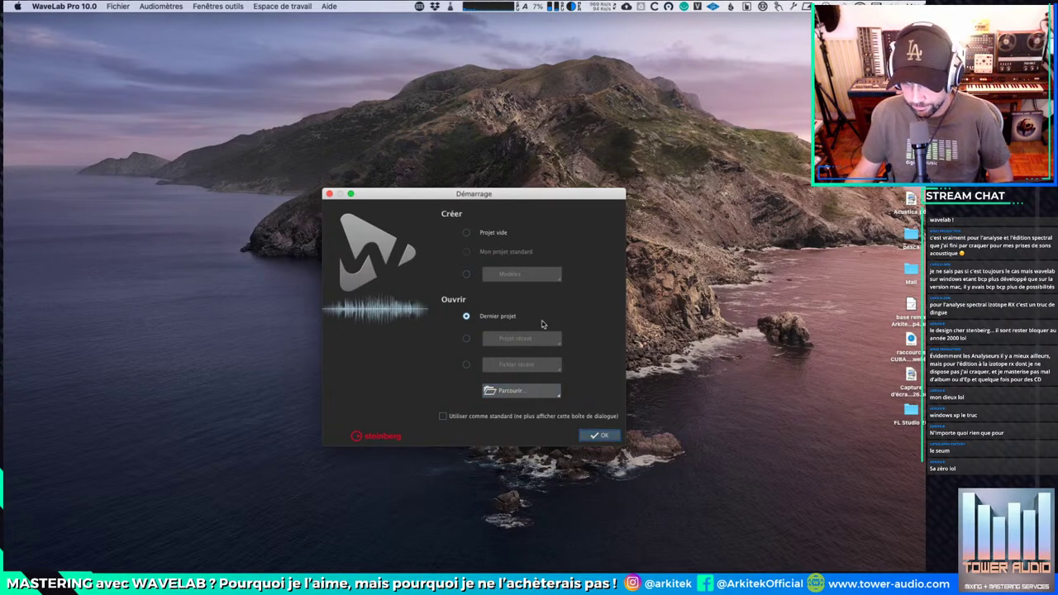
left_click(604, 442)
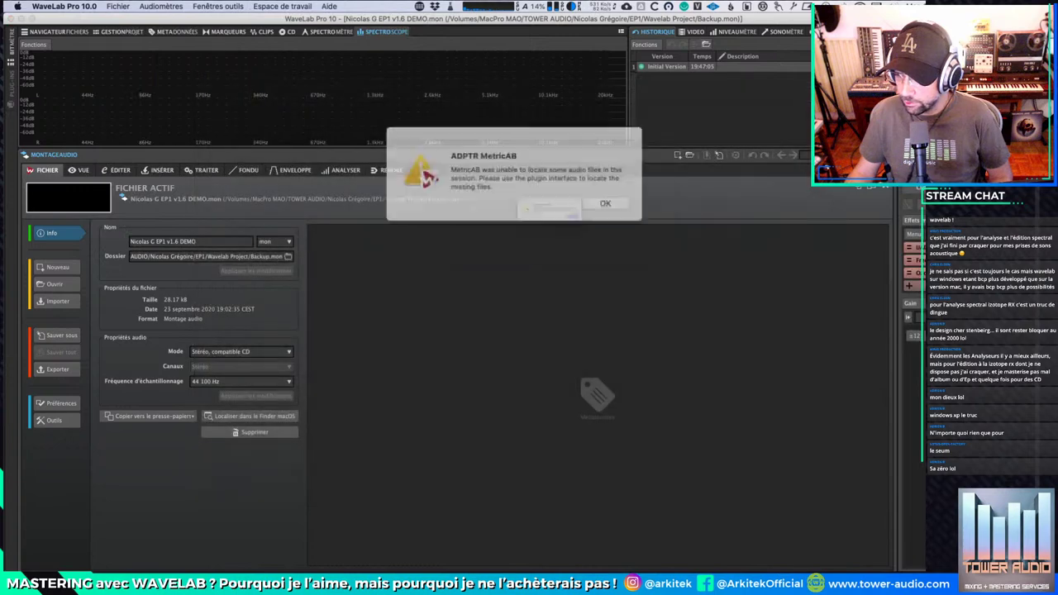
left_click(628, 235)
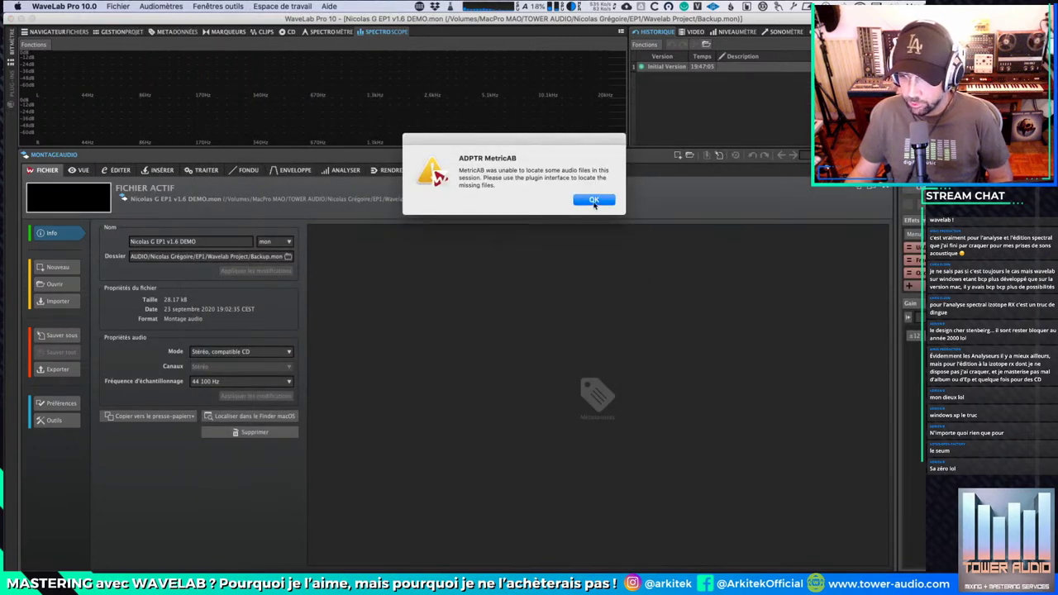
left_click(593, 202)
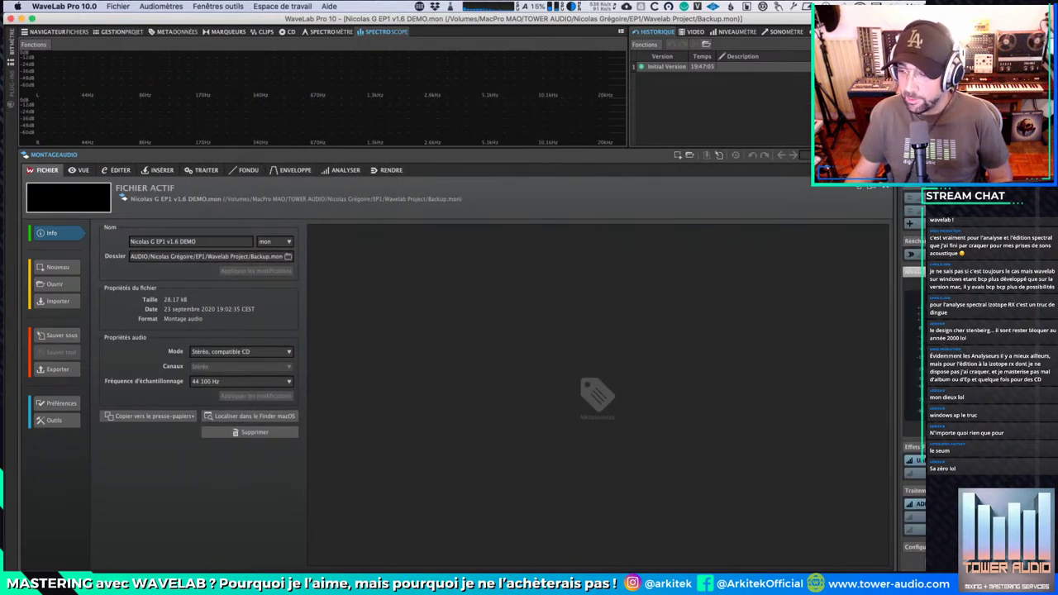
Step: Review the Master Section options, including restoring the last configuration, and return to the Inspector and the montage
left_click(917, 45)
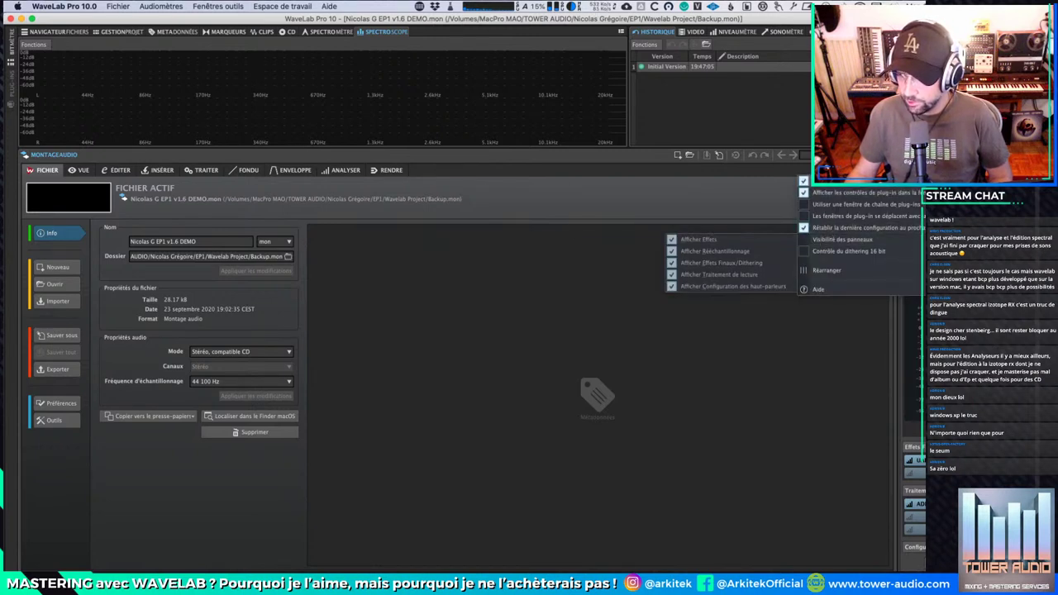
left_click(909, 178)
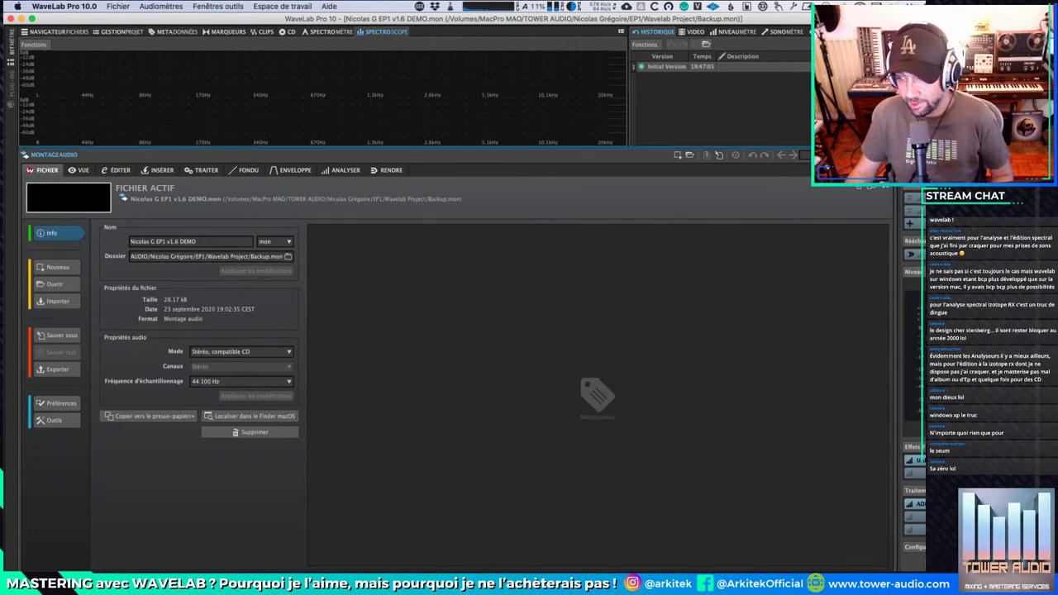
left_click(924, 156)
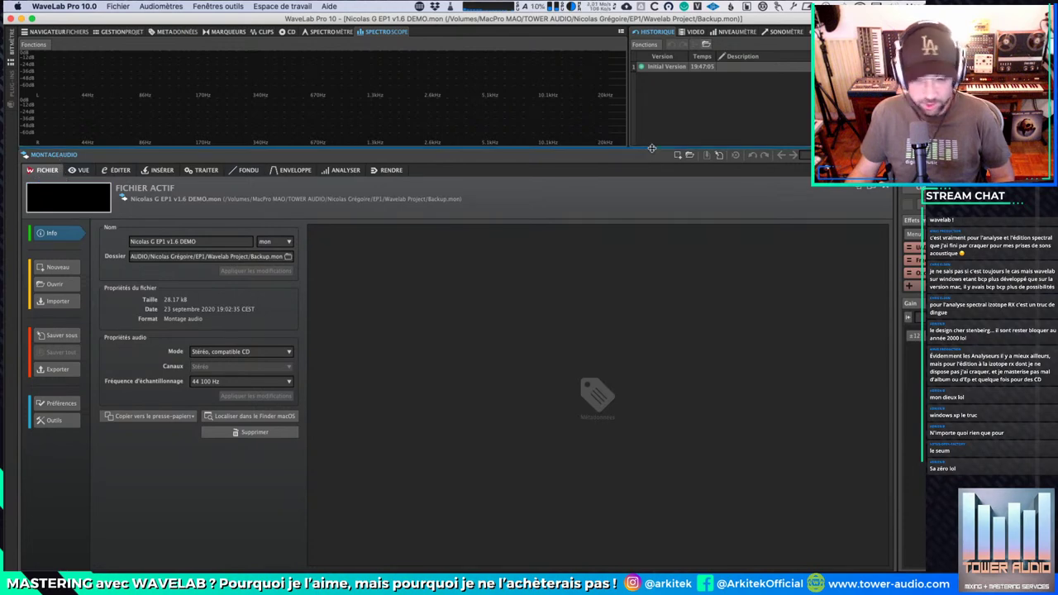
key("Escape")
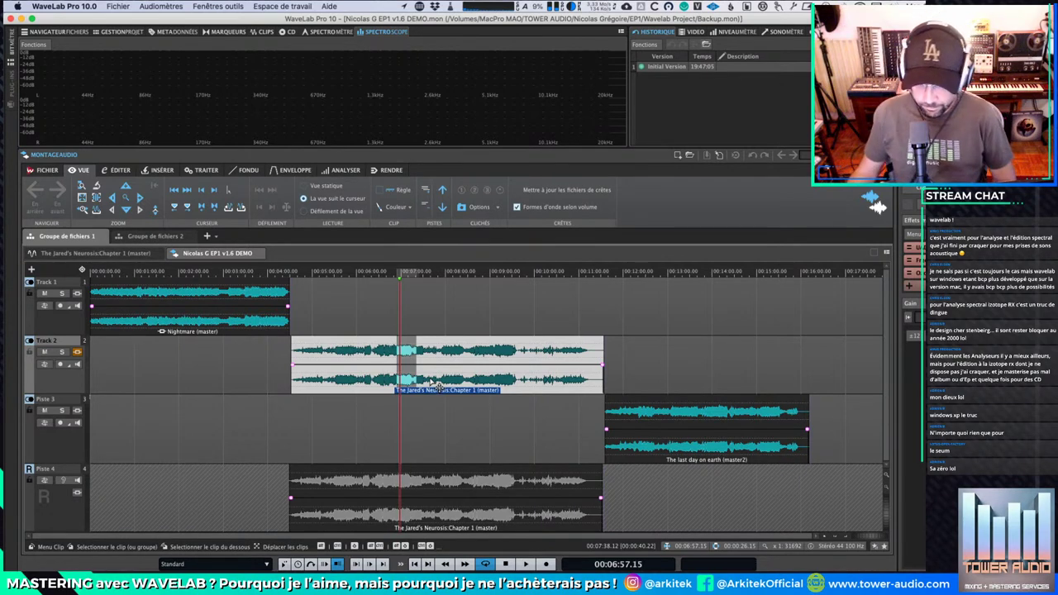
Step: Open the effects window of Track 2 and display its AMEK EQ 200 and Weiss Compressor Limiter plug-ins in turn
scroll(404, 379, "up", 5)
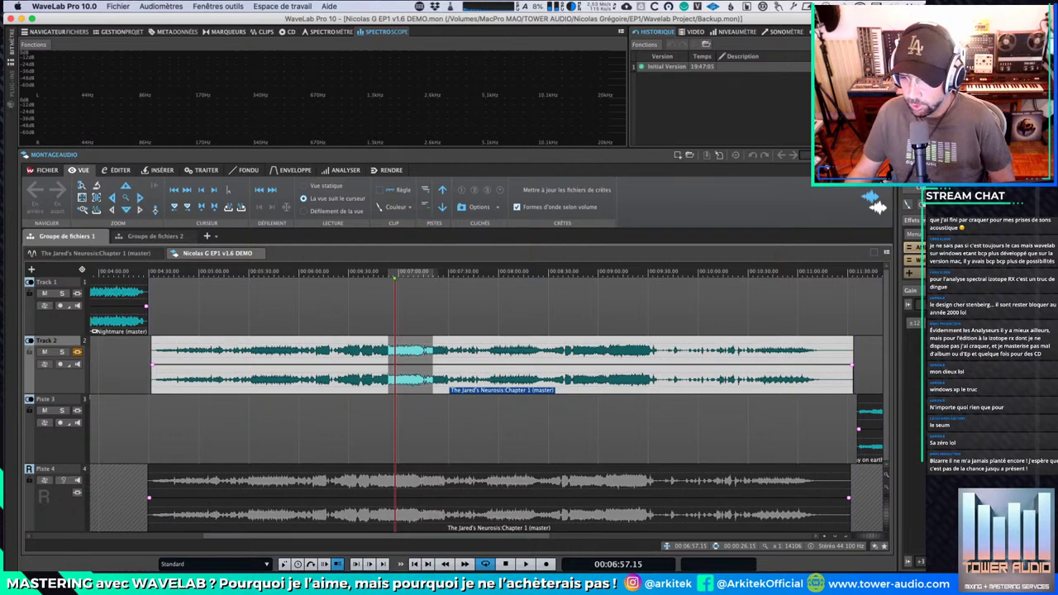
left_click(950, 247)
left_click_drag(505, 80, 438, 81)
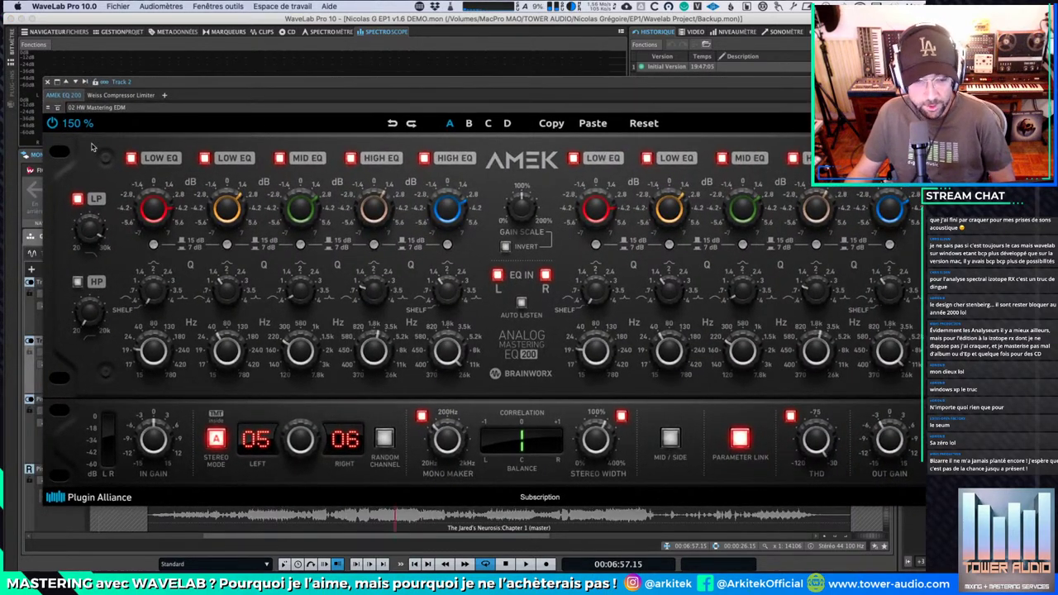
left_click(48, 82)
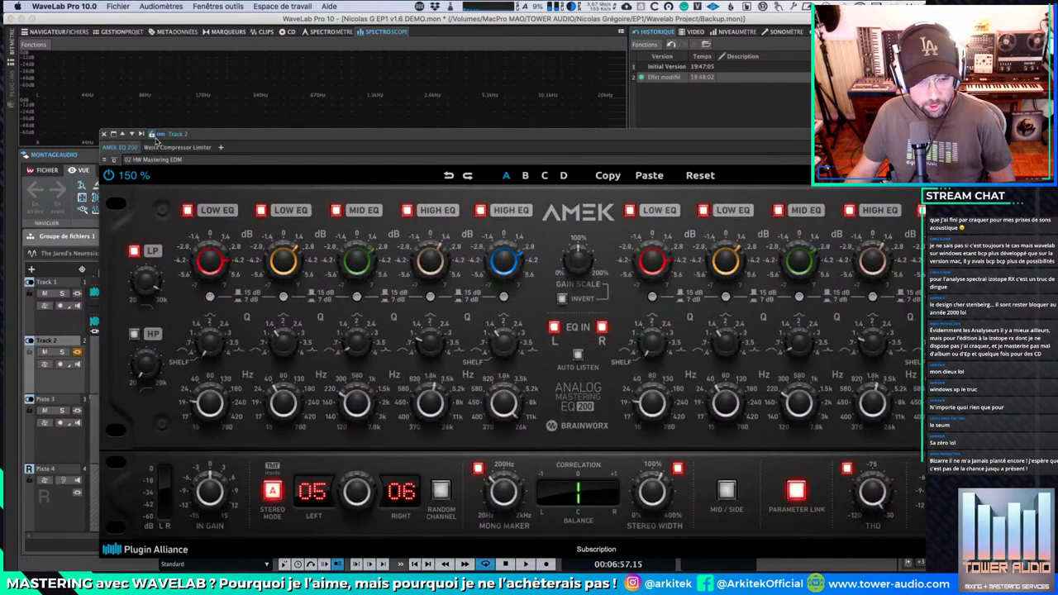
left_click(195, 148)
left_click(120, 148)
left_click(178, 147)
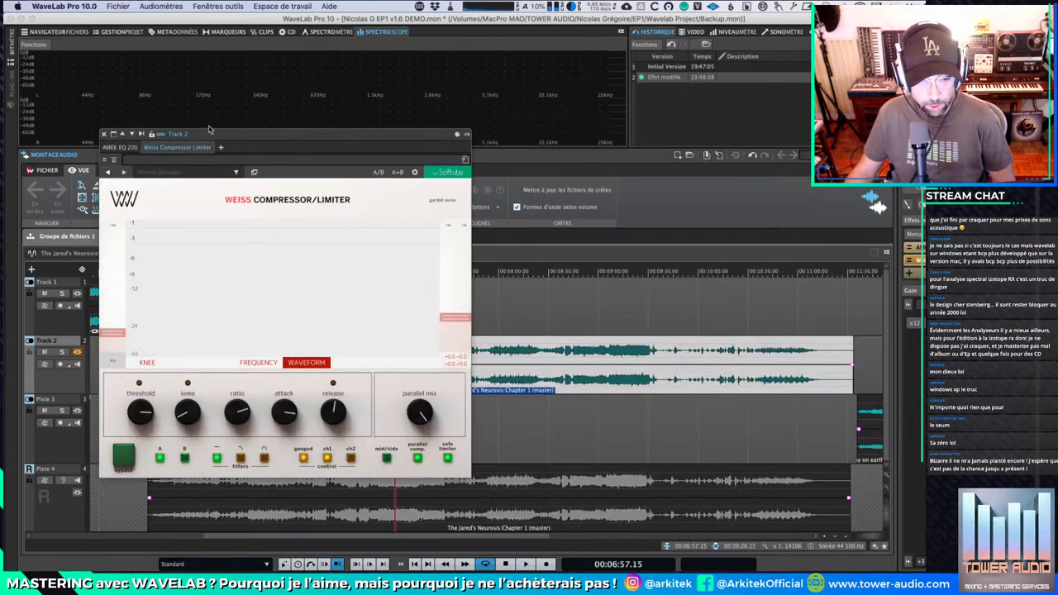
left_click(209, 132)
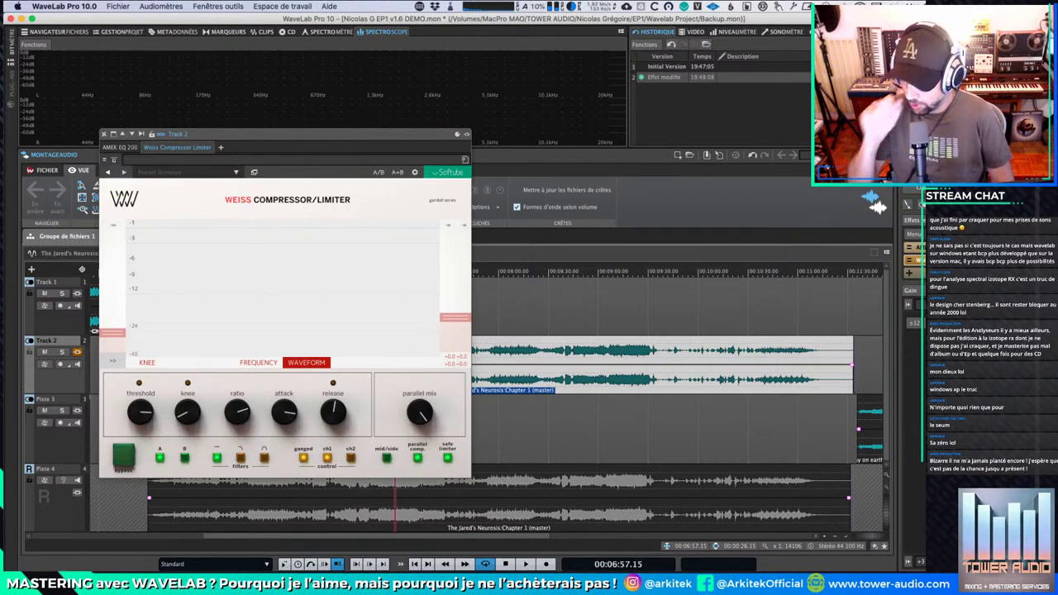
Step: Add the favourite MasterRig plug-in to Track 2's effect chain and move its window over the montage
left_click(221, 148)
mouse_move(277, 93)
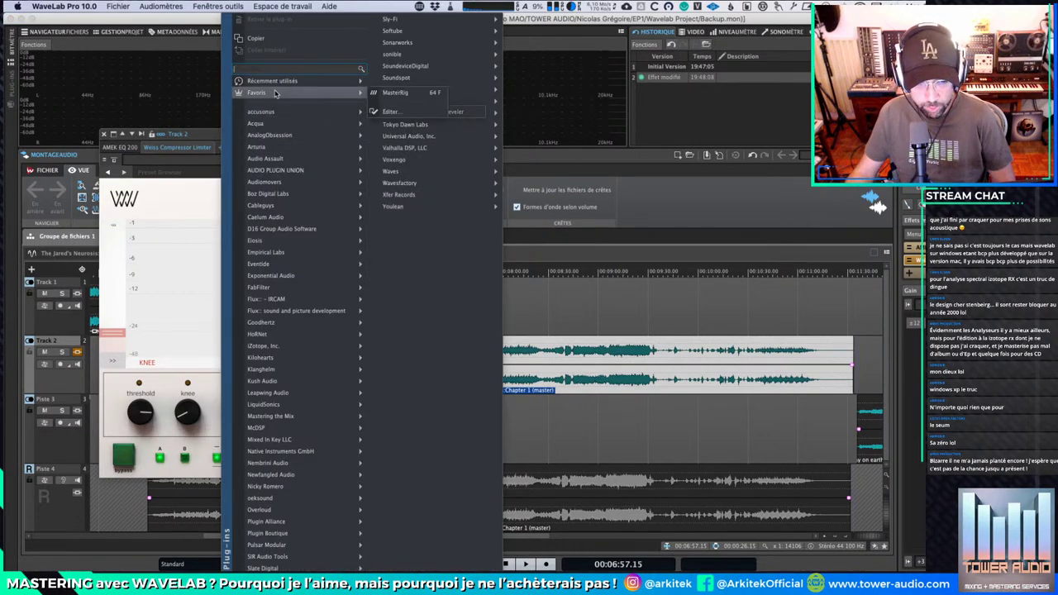
left_click(378, 93)
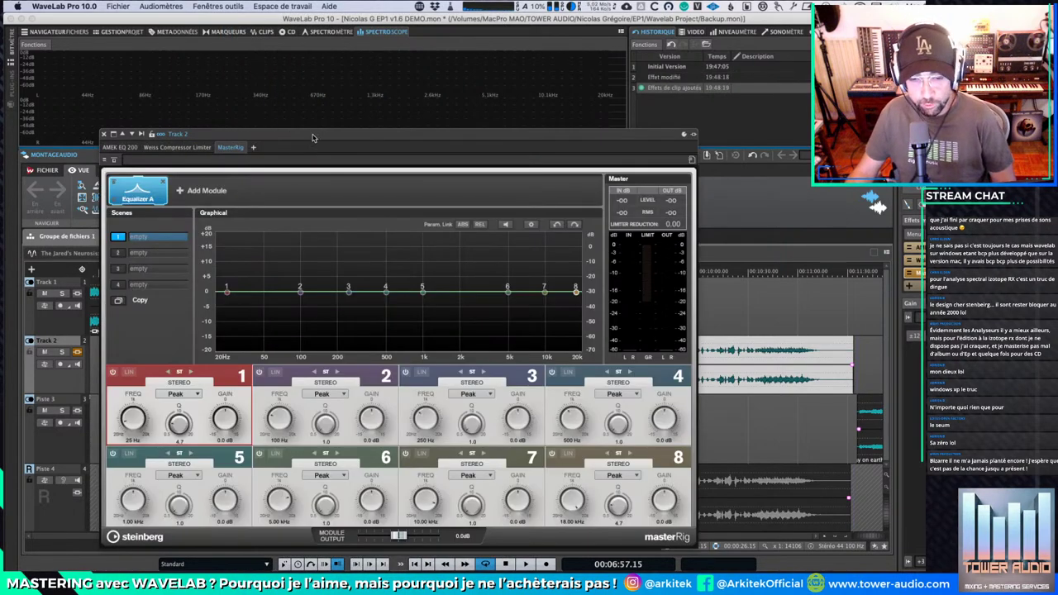
left_click_drag(312, 137, 379, 90)
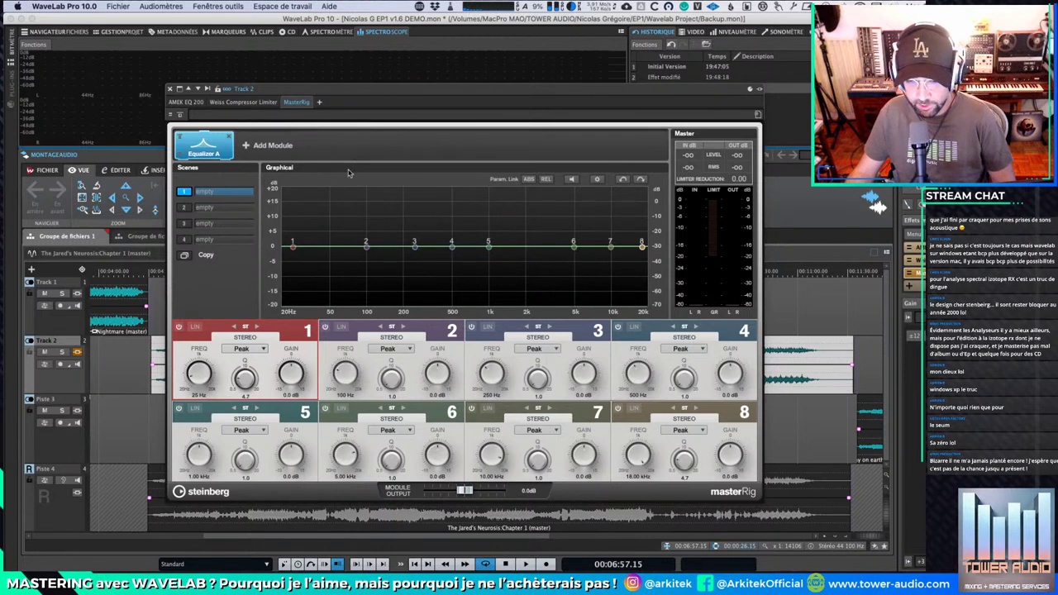
Step: Add the Compressor A and Saturator A modules after Equalizer A in MasterRig
left_click(249, 143)
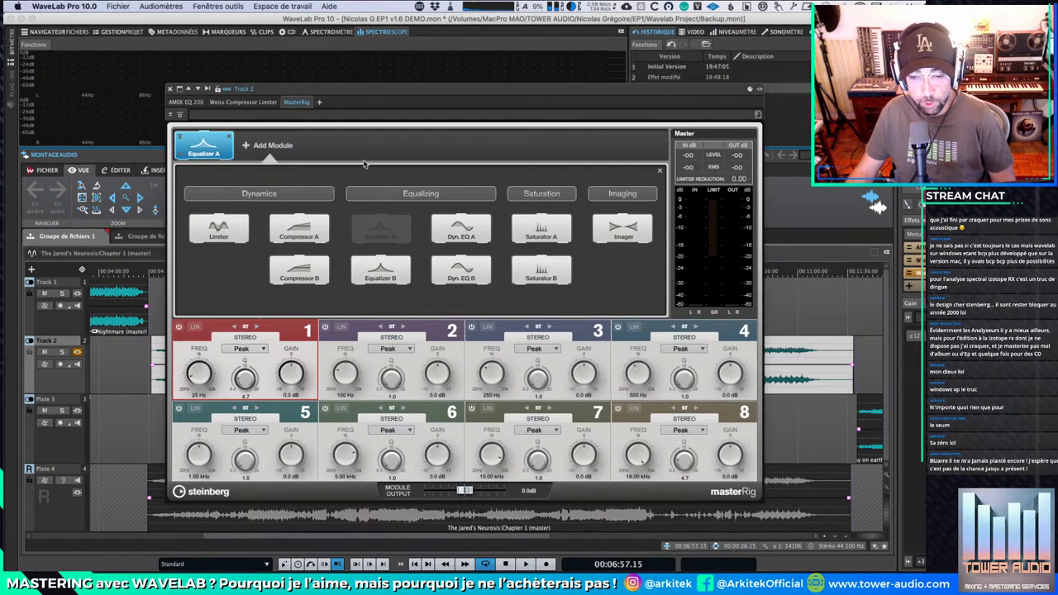
left_click(307, 237)
left_click(320, 144)
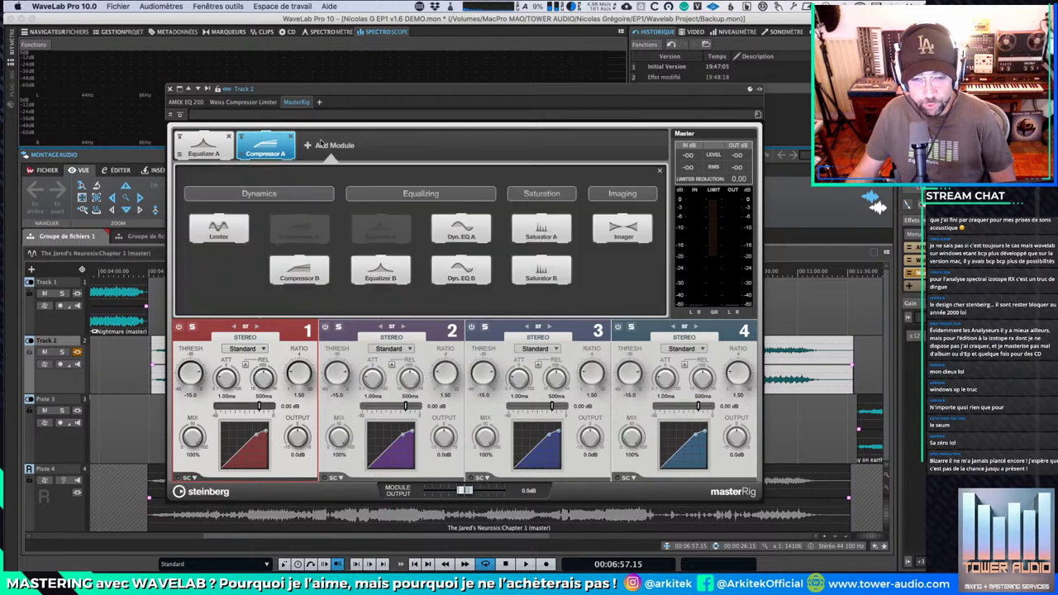
left_click(540, 229)
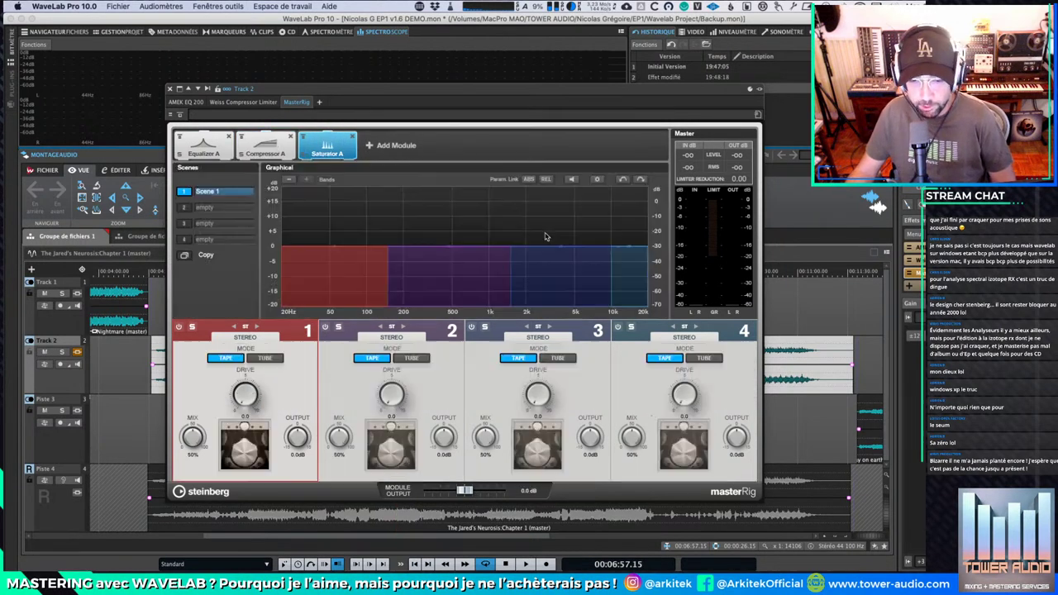
Step: Add the Imager module to MasterRig, then remove both Imager and Saturator A from its module chain
left_click(368, 147)
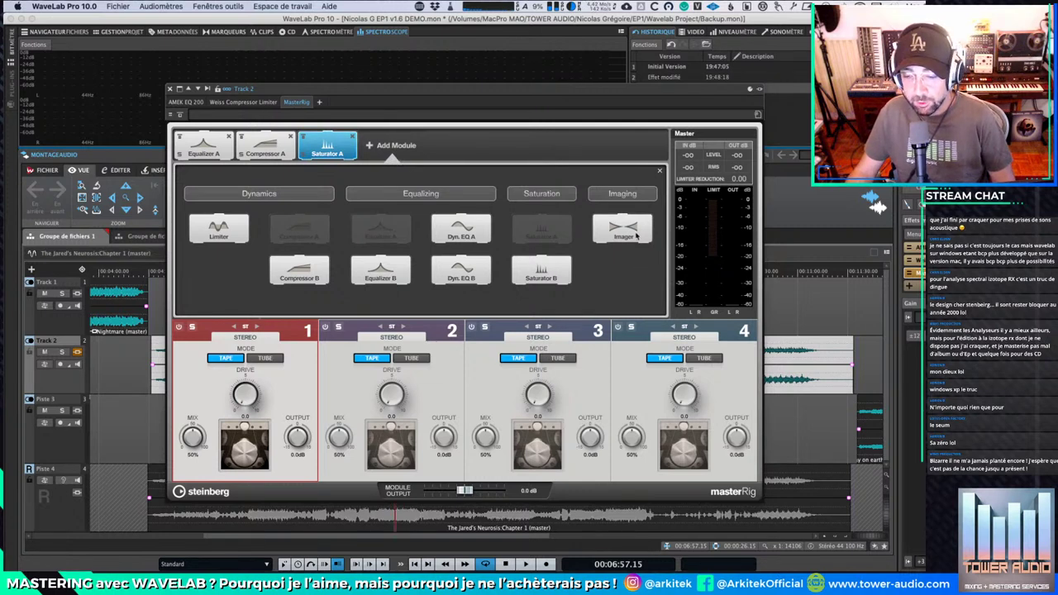
left_click(635, 237)
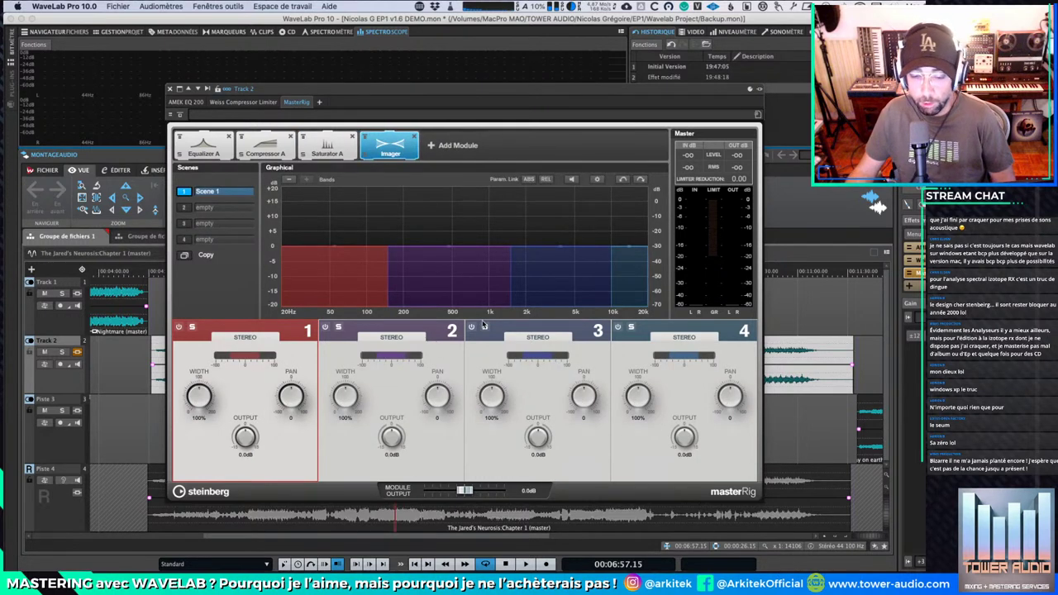
left_click(414, 137)
left_click(352, 138)
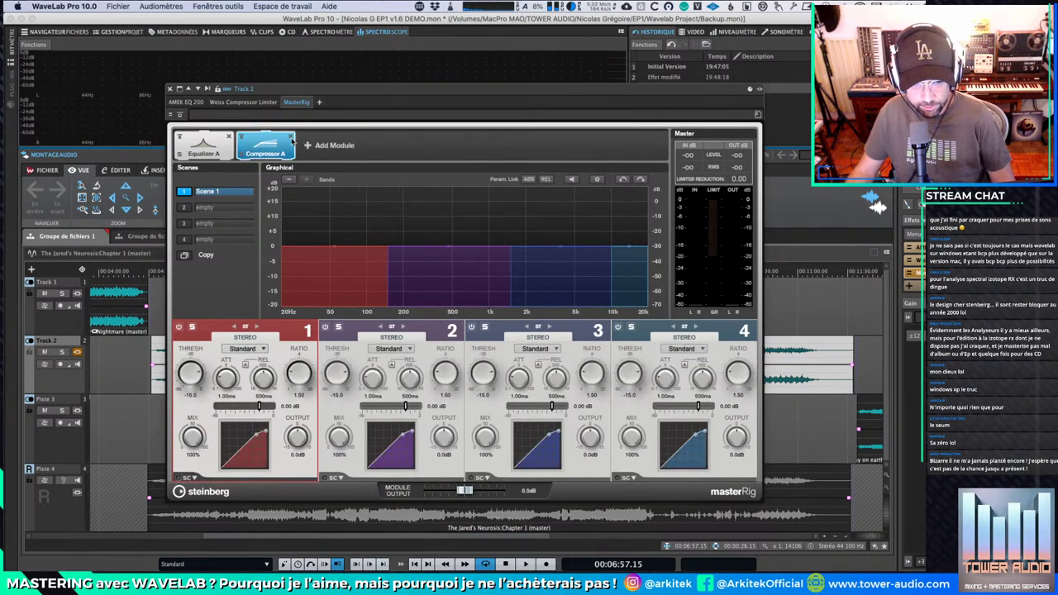
Step: Switch Track 2's effects window between the Weiss Compressor Limiter and AMEK EQ 200, repositioning it over the montage
left_click(243, 102)
left_click(186, 102)
left_click_drag(299, 86, 166, 100)
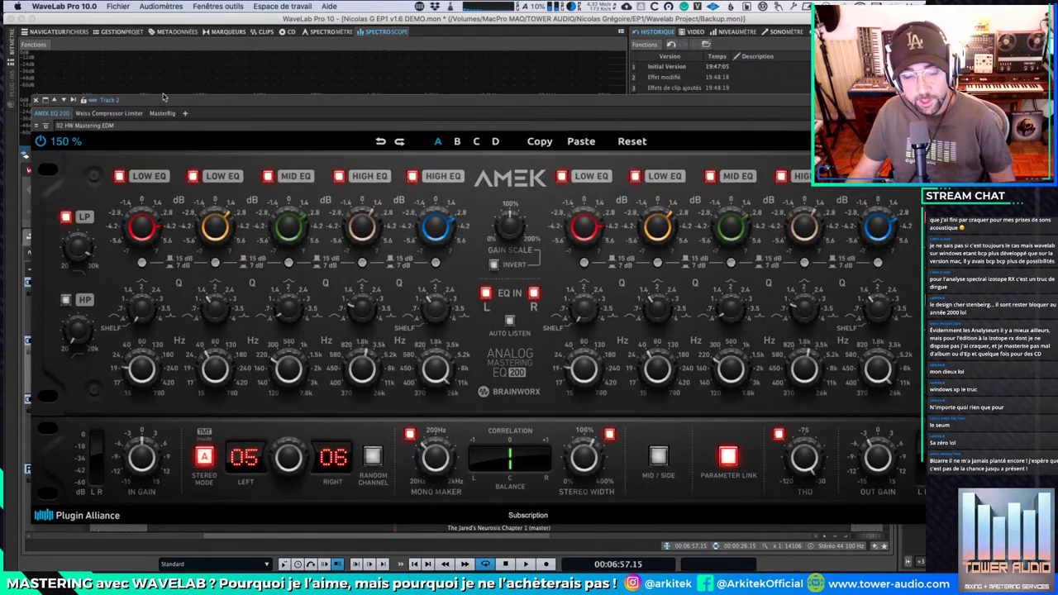
left_click(121, 115)
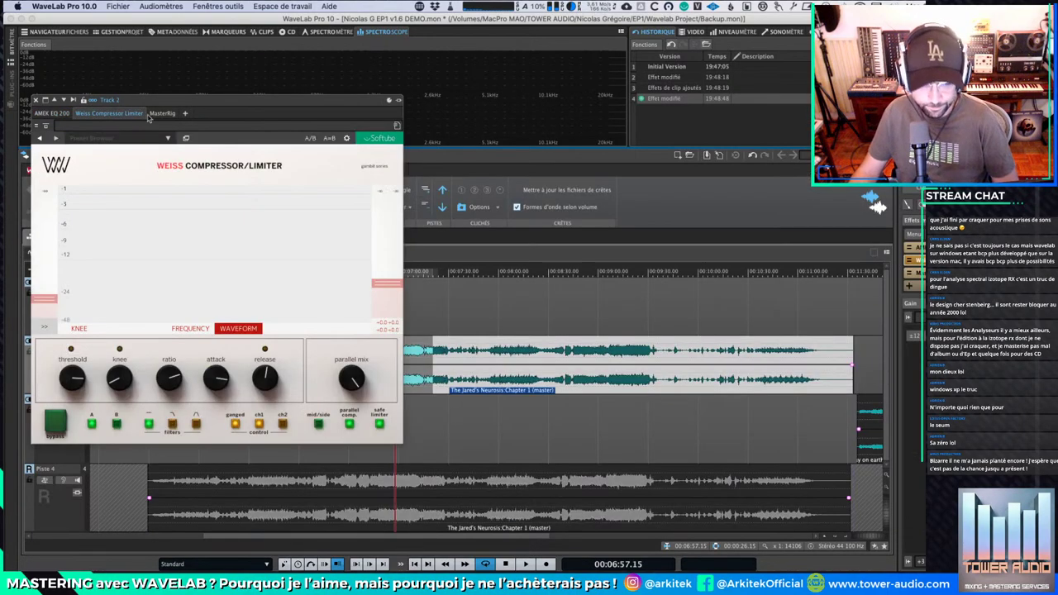
left_click_drag(209, 106, 538, 108)
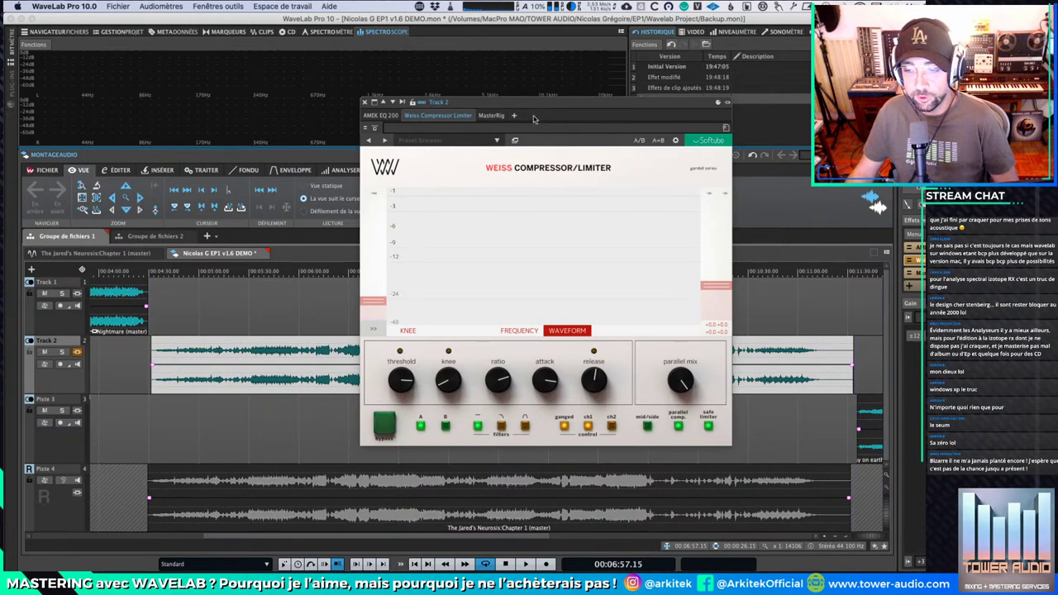
left_click_drag(566, 103, 507, 116)
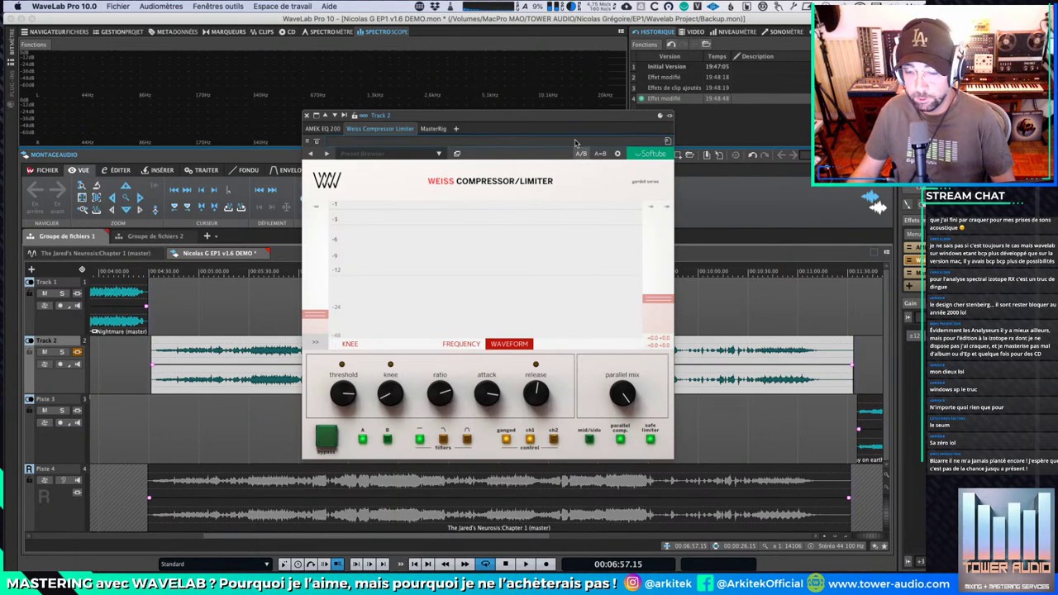
left_click_drag(569, 116, 565, 116)
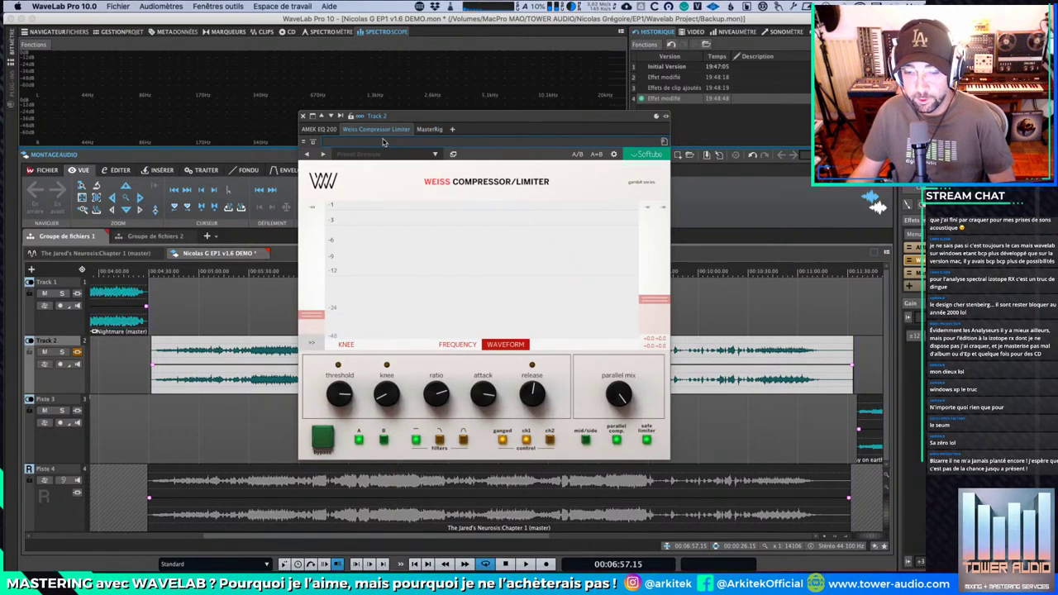
left_click(319, 130)
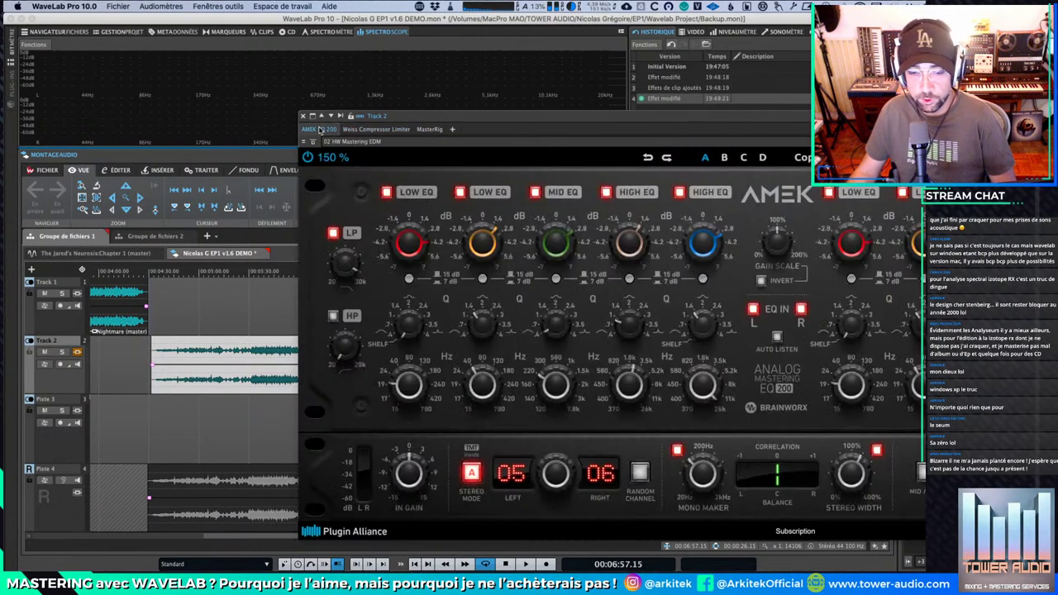
left_click_drag(397, 117, 150, 89)
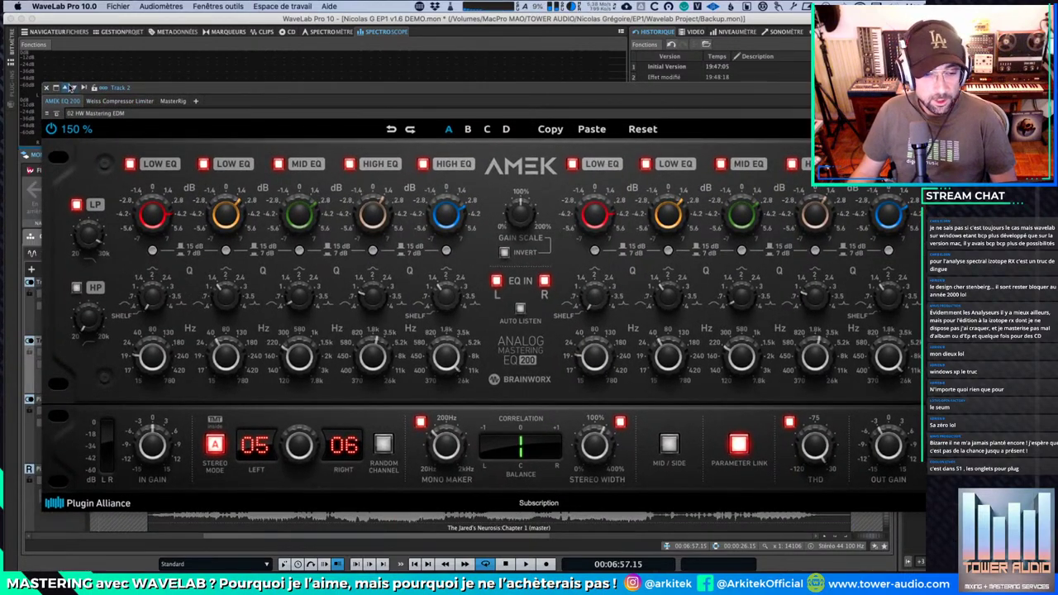
Step: Step the effects window forwards and backwards through the neighbouring effect chains, then close it
left_click(74, 88)
left_click(74, 88)
left_click(66, 88)
left_click(66, 89)
left_click(74, 89)
left_click(74, 89)
left_click(67, 88)
left_click(66, 88)
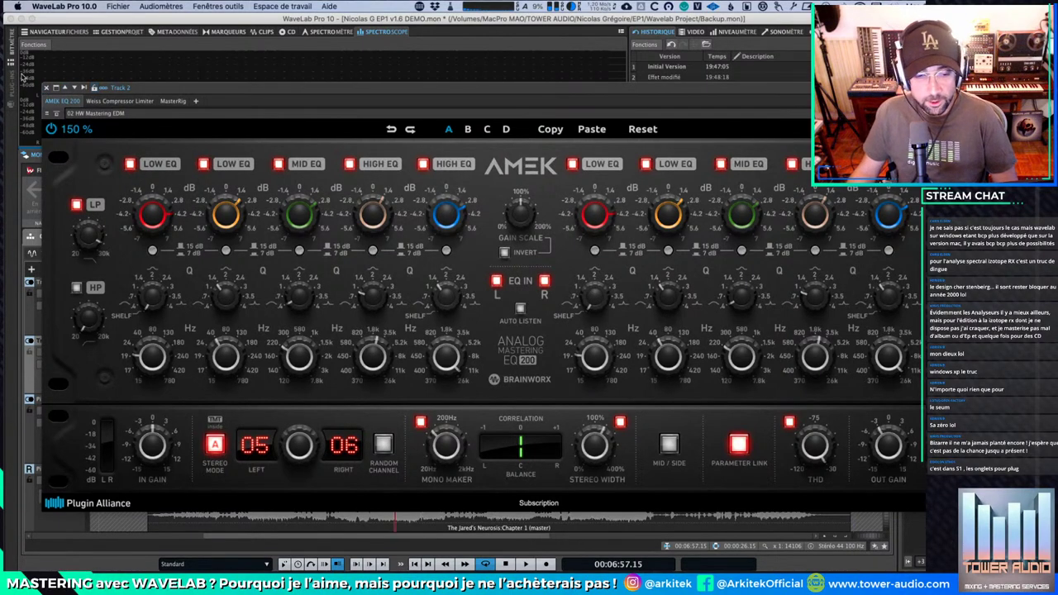
left_click(45, 87)
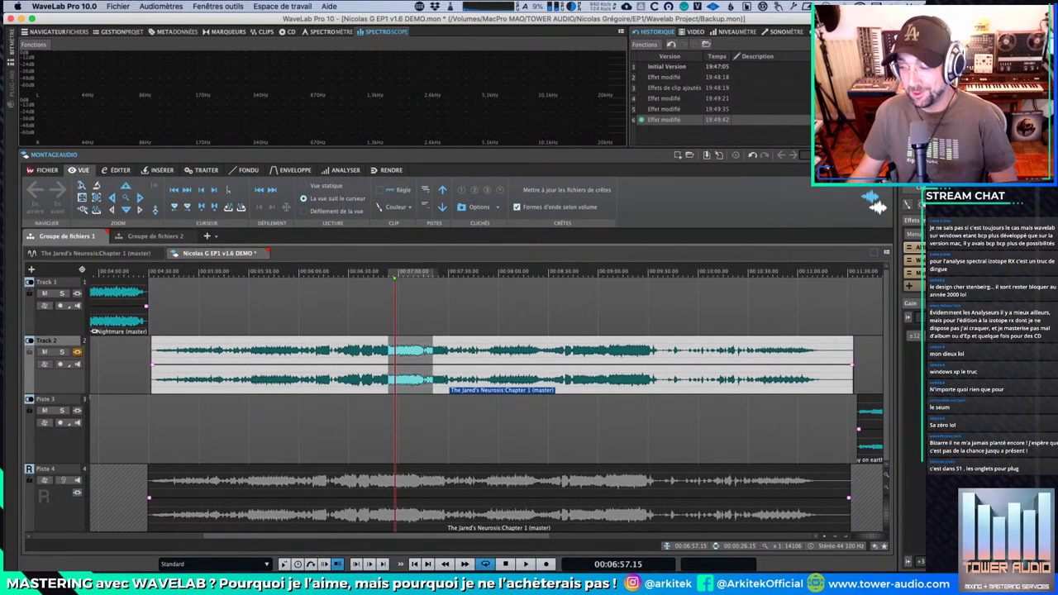
Step: Reopen the AMEK EQ 200 on Track 2, move its window over the montage and close it
left_click(934, 247)
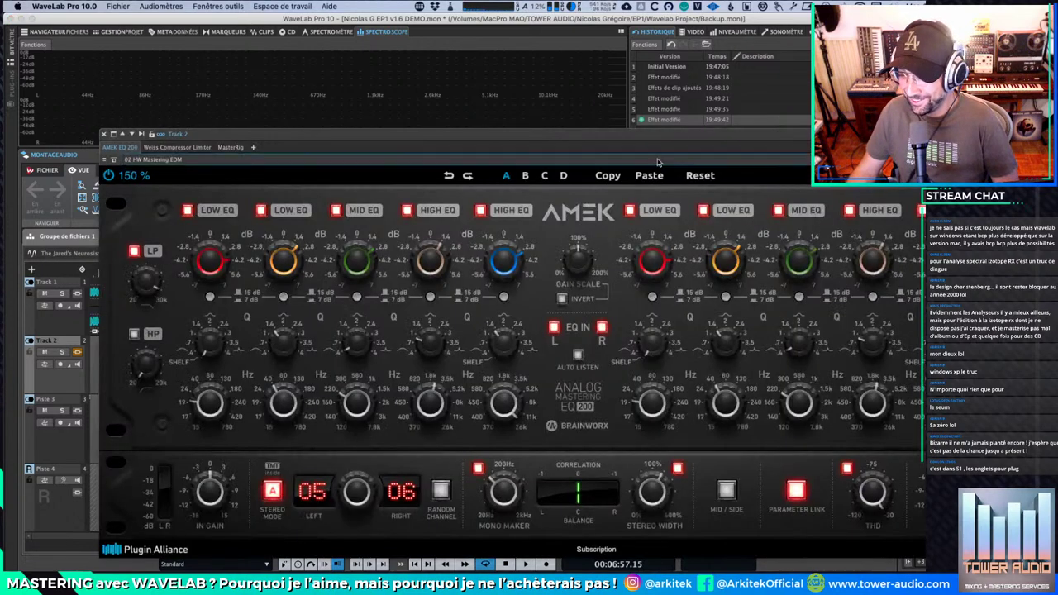
left_click_drag(695, 133, 629, 104)
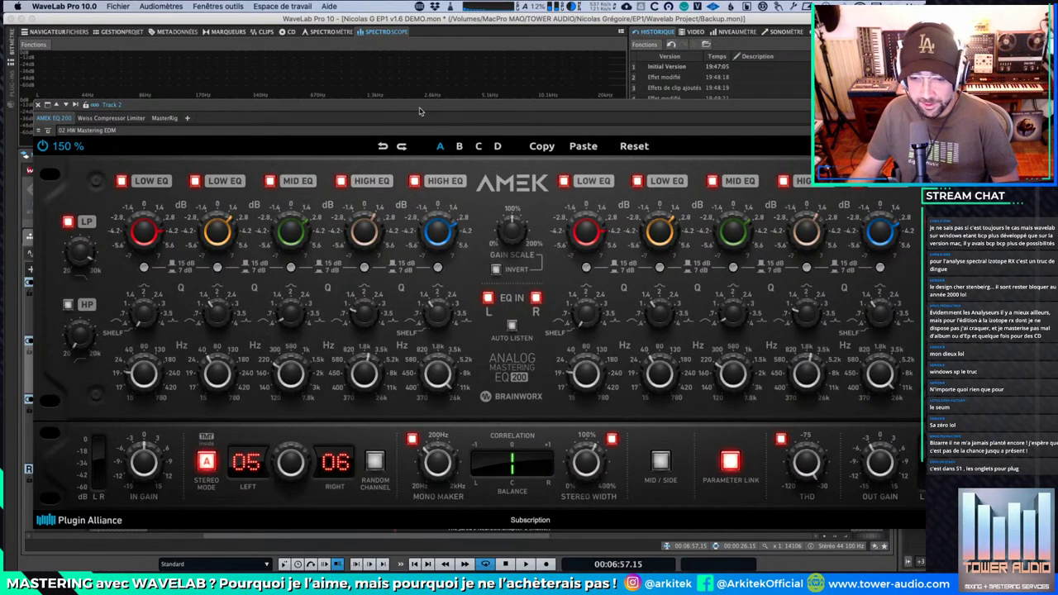
left_click_drag(421, 108, 426, 104)
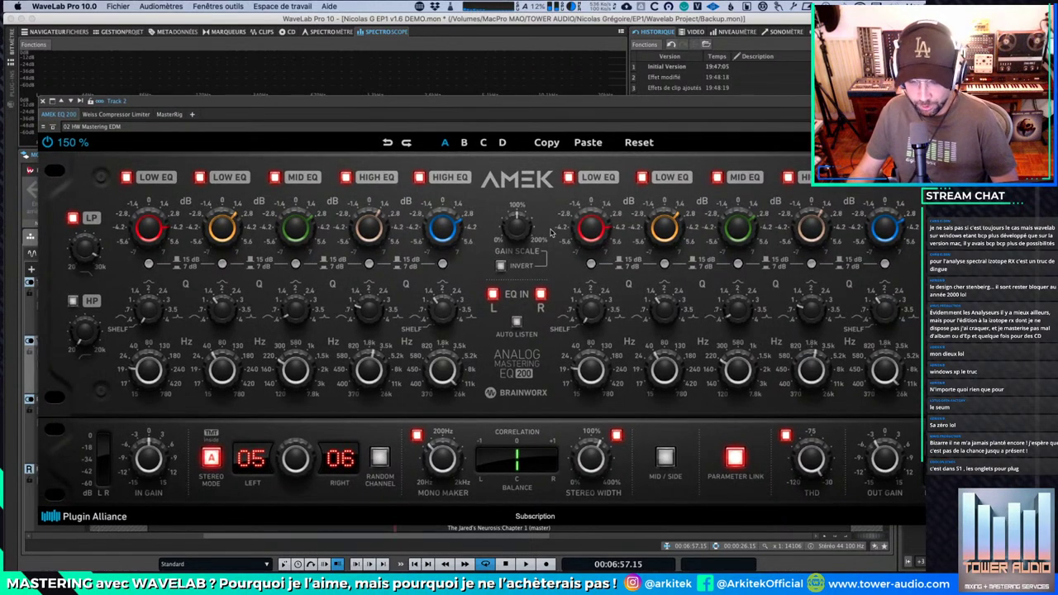
left_click(43, 99)
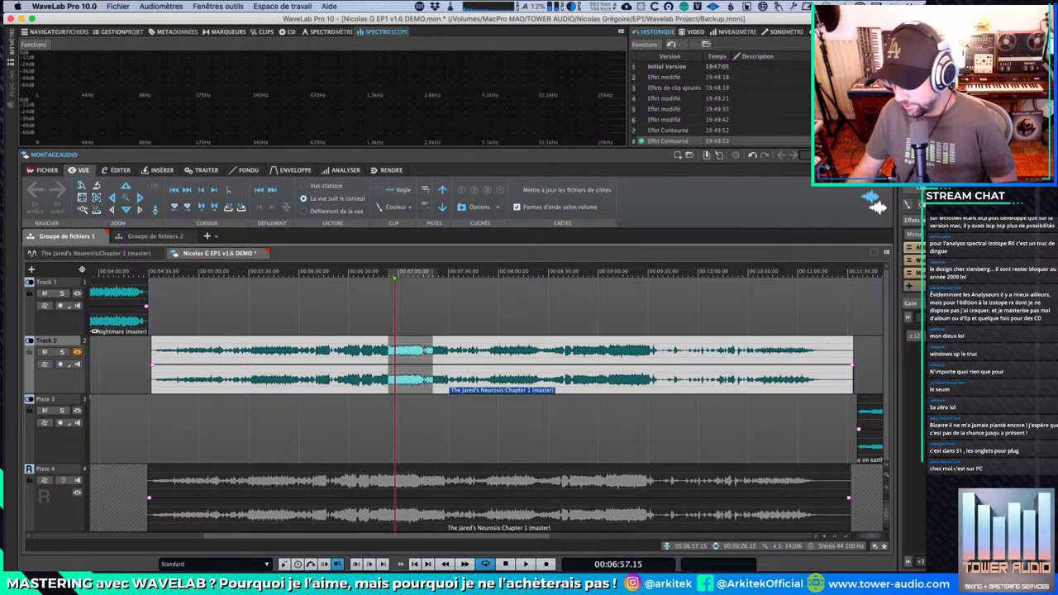
Step: Search the Master Section effects for "aqu", load AQUAMARINE4 in the second slot and move its window above the Track 2 waveform
left_click(958, 154)
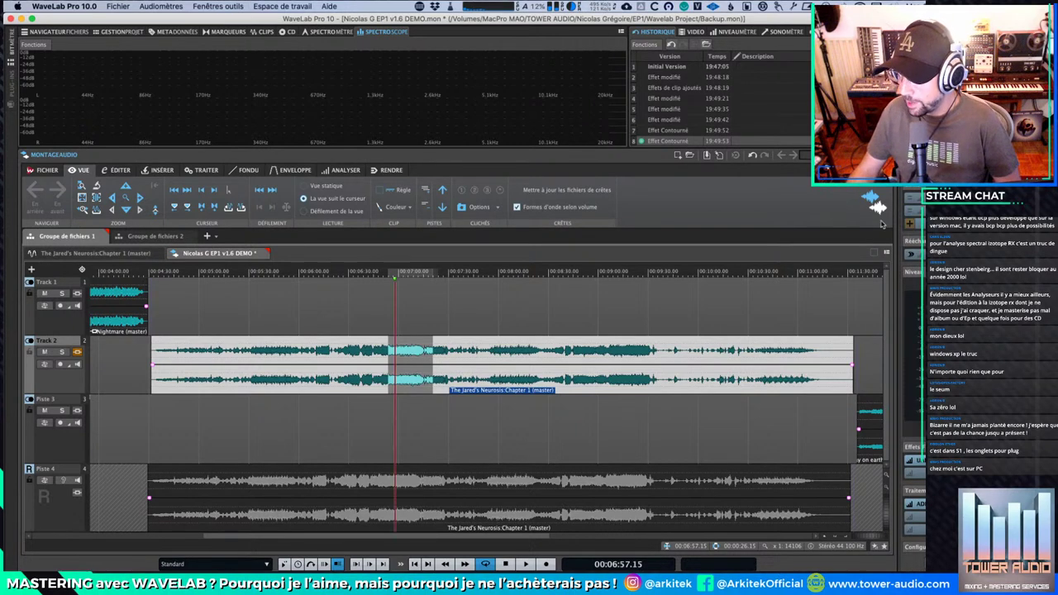
left_click(909, 224)
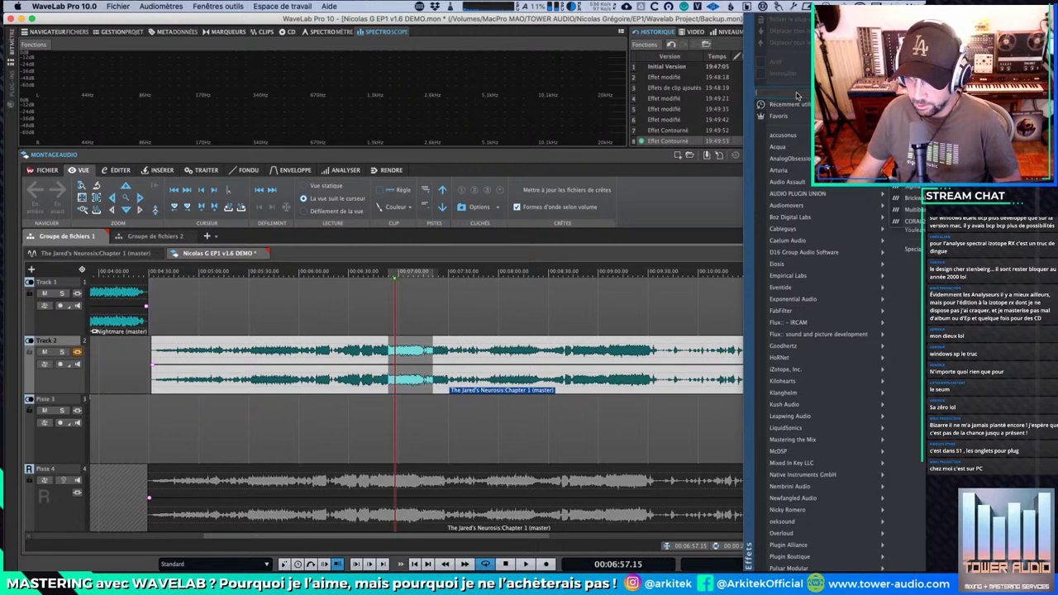
type("a")
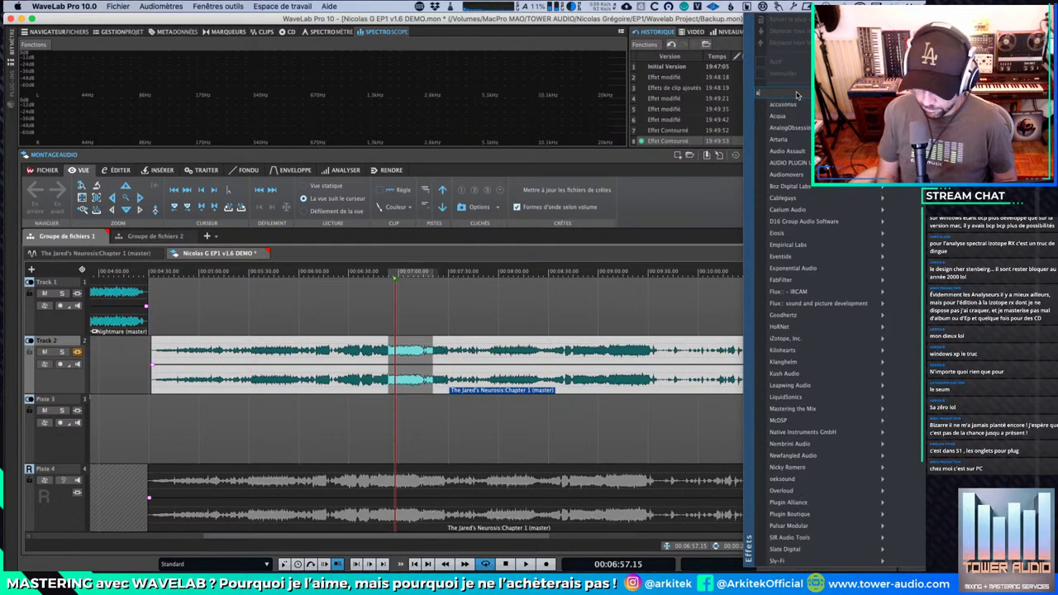
type("qu")
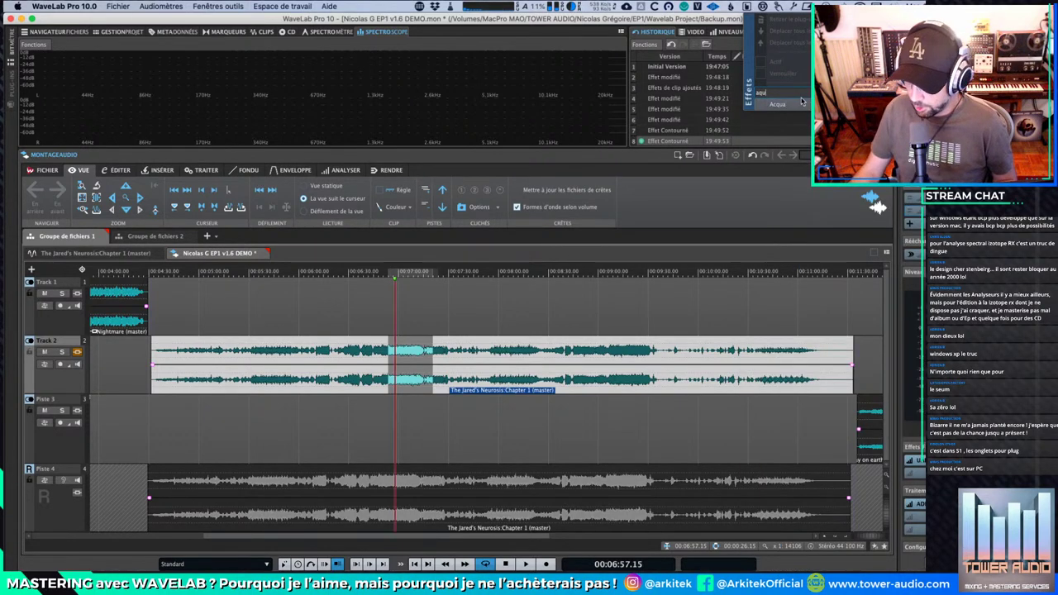
mouse_move(801, 100)
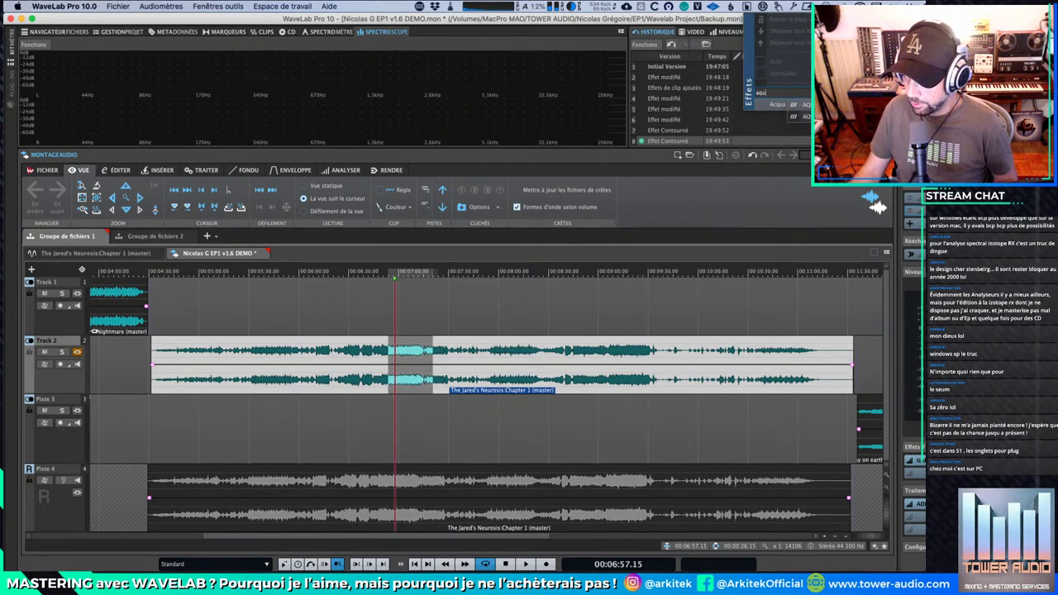
key("Escape")
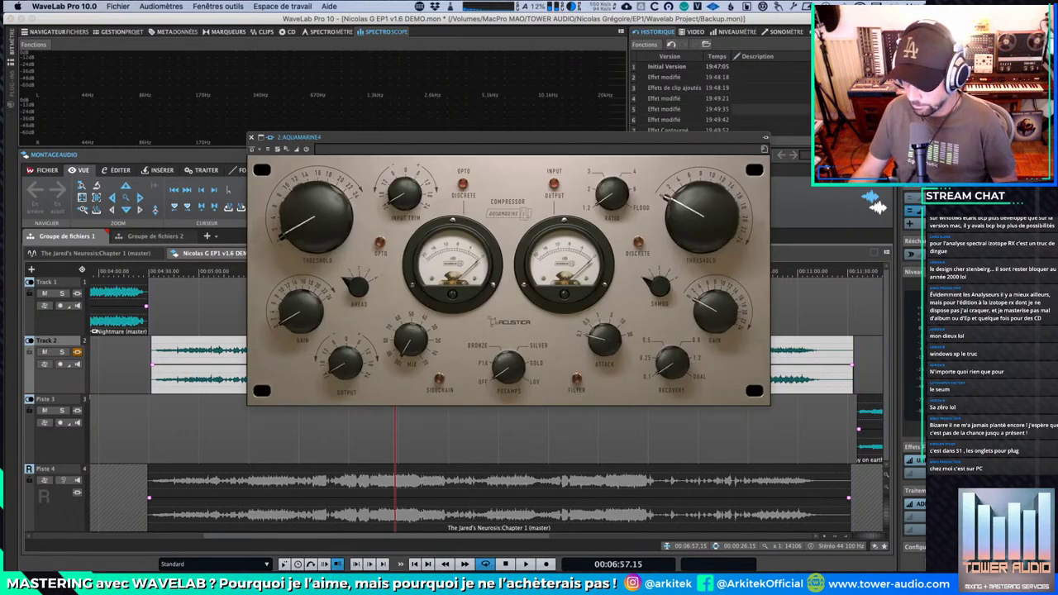
left_click_drag(619, 143, 693, 59)
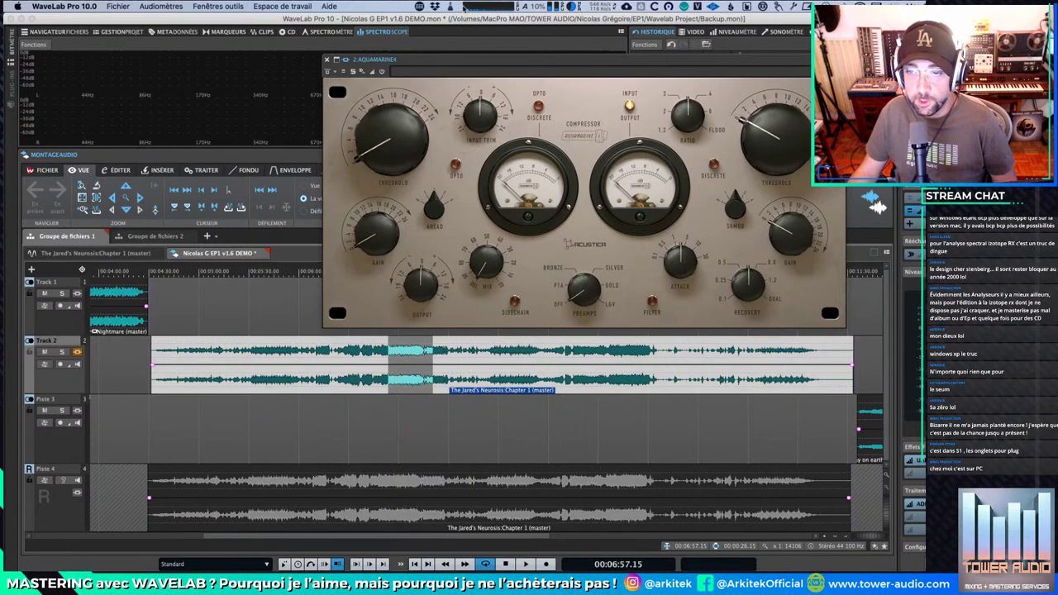
mouse_move(495, 65)
left_mouse_down()
mouse_move(470, 73)
mouse_move(484, 77)
left_mouse_up()
Step: Play the selected passage on Track 2 with AQUAMARINE4's opto and discrete stages engaged, then turn up the opto threshold
left_click(395, 359)
key("space")
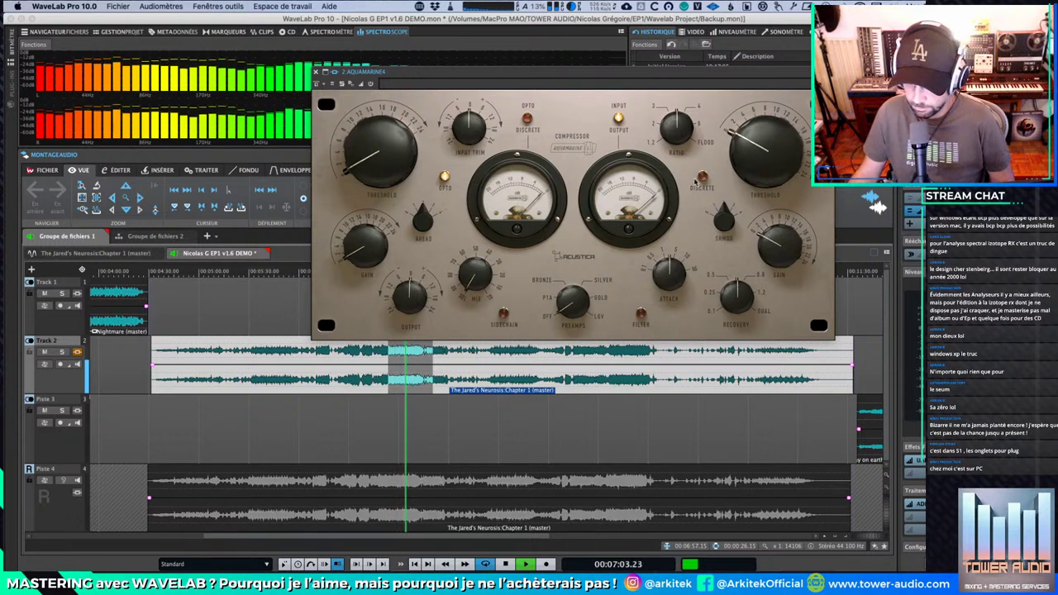
key("space")
left_click_drag(385, 157, 398, 72)
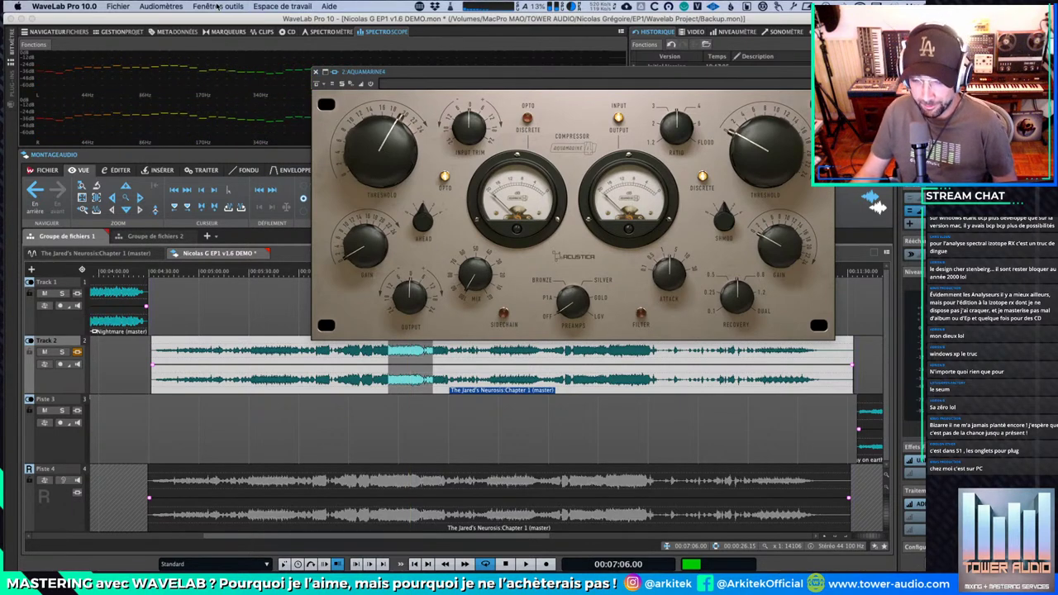
Step: Replay the selected passage while turning AQUAMARINE4's opto threshold down and its discrete threshold up, then stop playback
key("space")
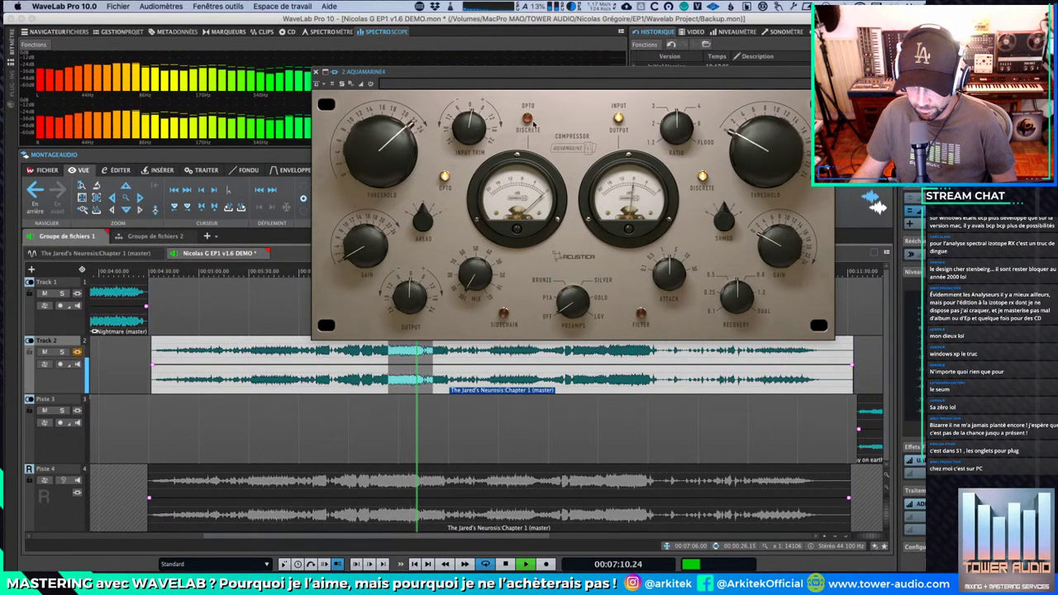
left_click_drag(381, 142, 353, 214)
mouse_move(792, 158)
left_mouse_down()
mouse_move(801, 133)
mouse_move(793, 144)
left_mouse_up()
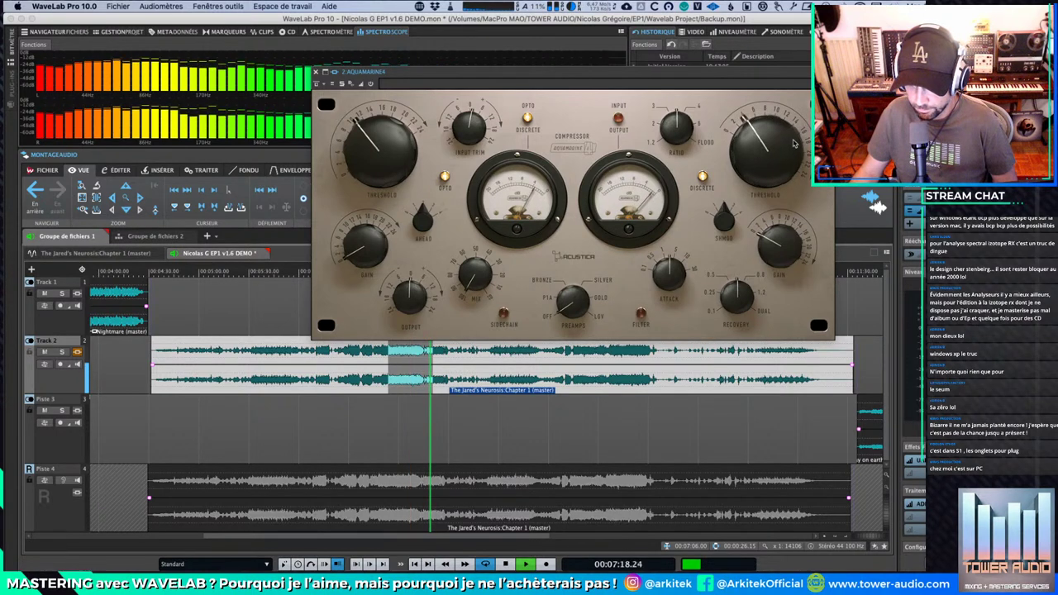
key("space")
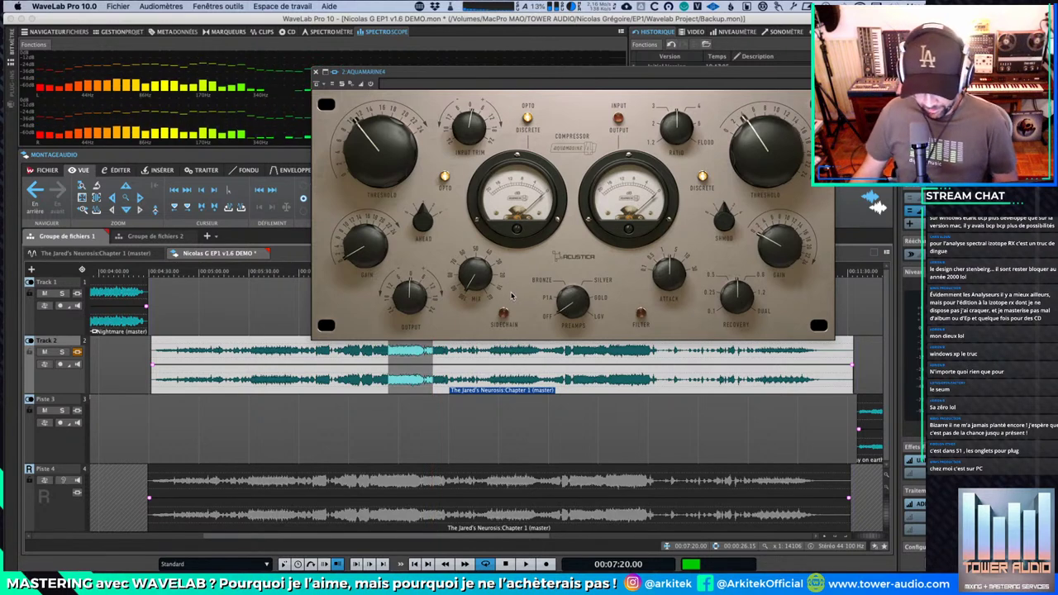
Step: Set AQUAMARINE4's bypass mode to Contourner le signal source
left_click_drag(587, 72, 587, 66)
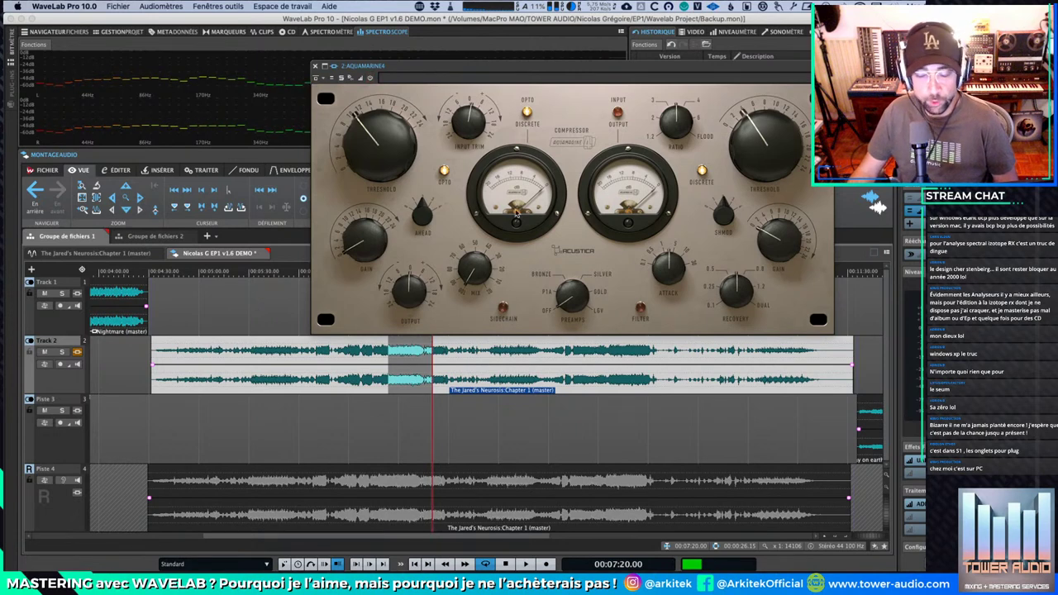
left_click(321, 77)
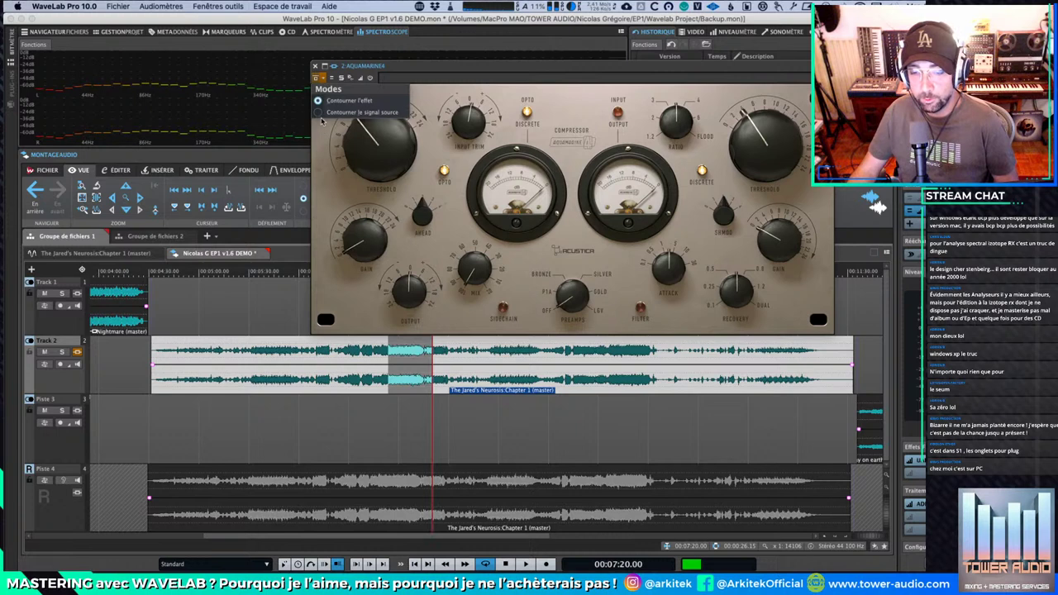
left_click(319, 114)
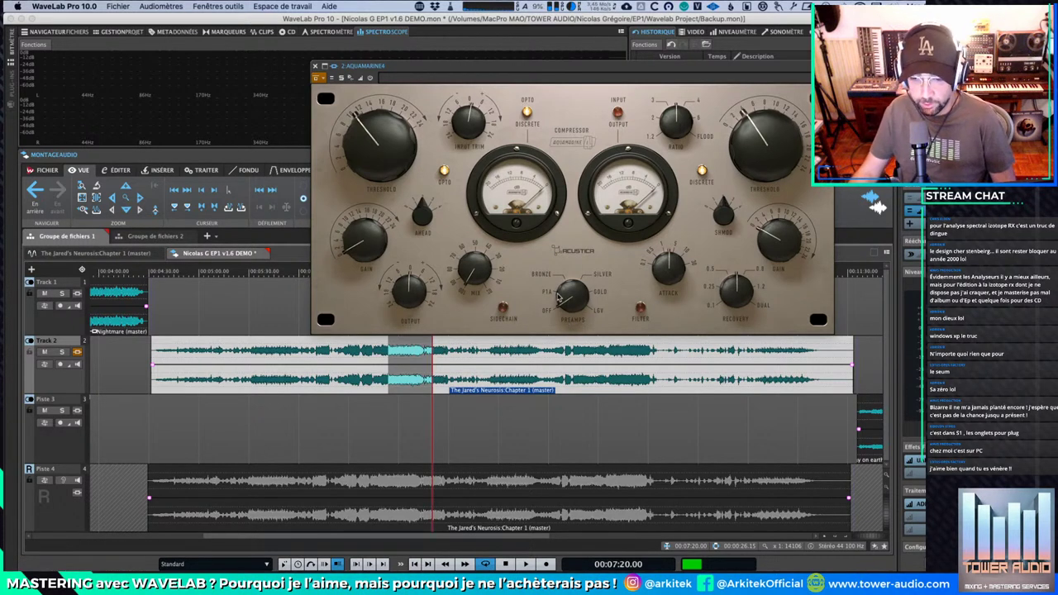
Step: Audition the passage with AQUAMARINE4's source-signal bypass, check its bypass modes and stop playback
key("space")
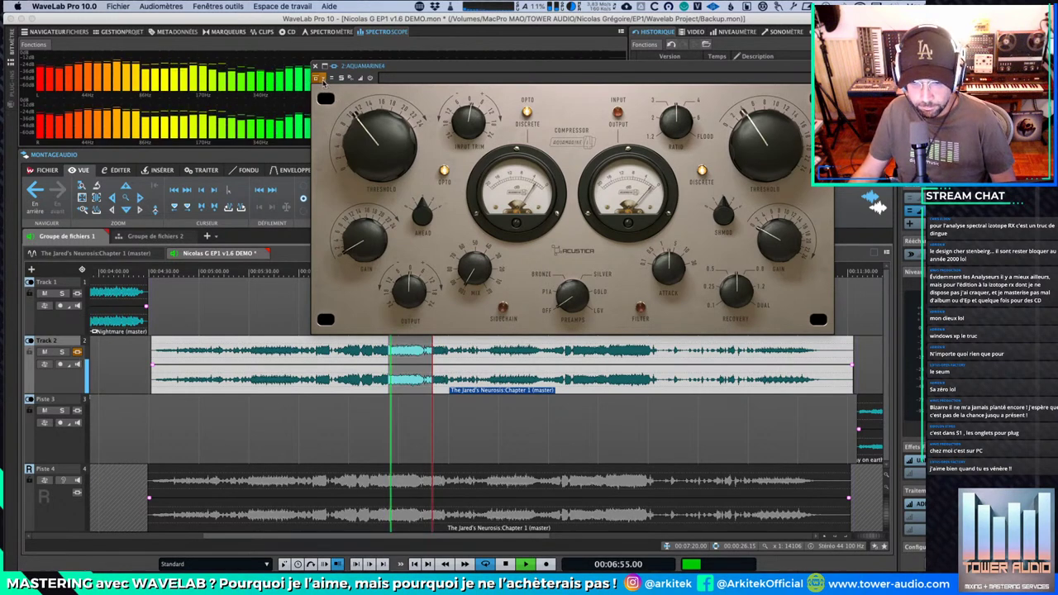
left_click(316, 78)
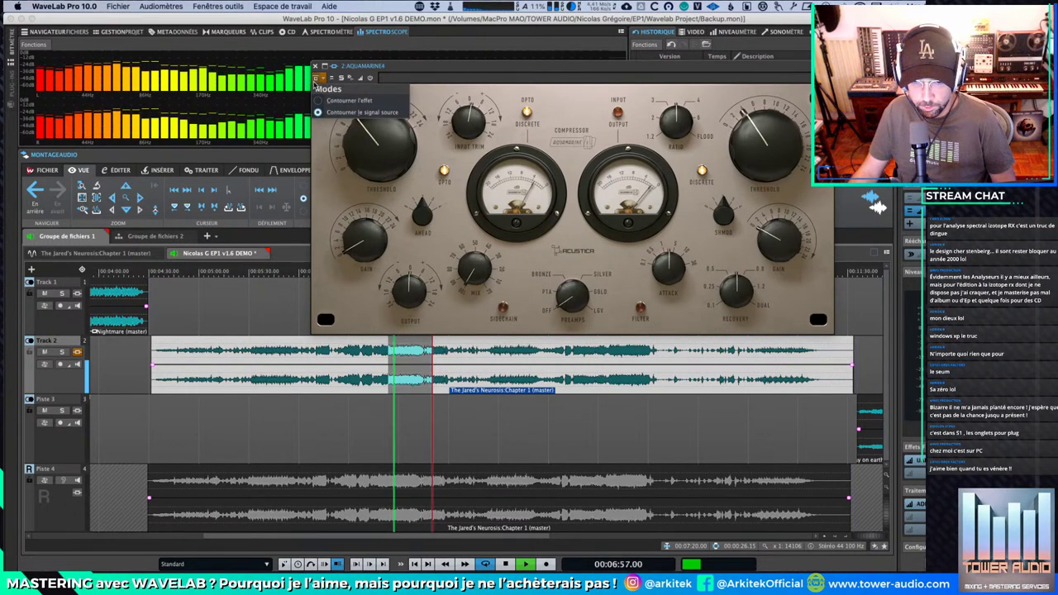
left_click(315, 80)
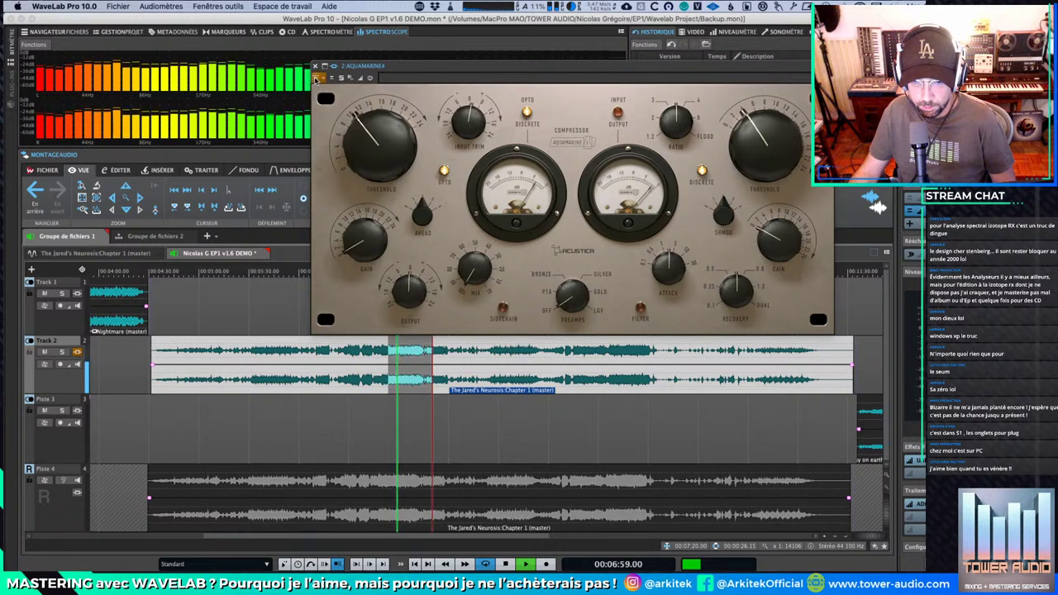
key("space")
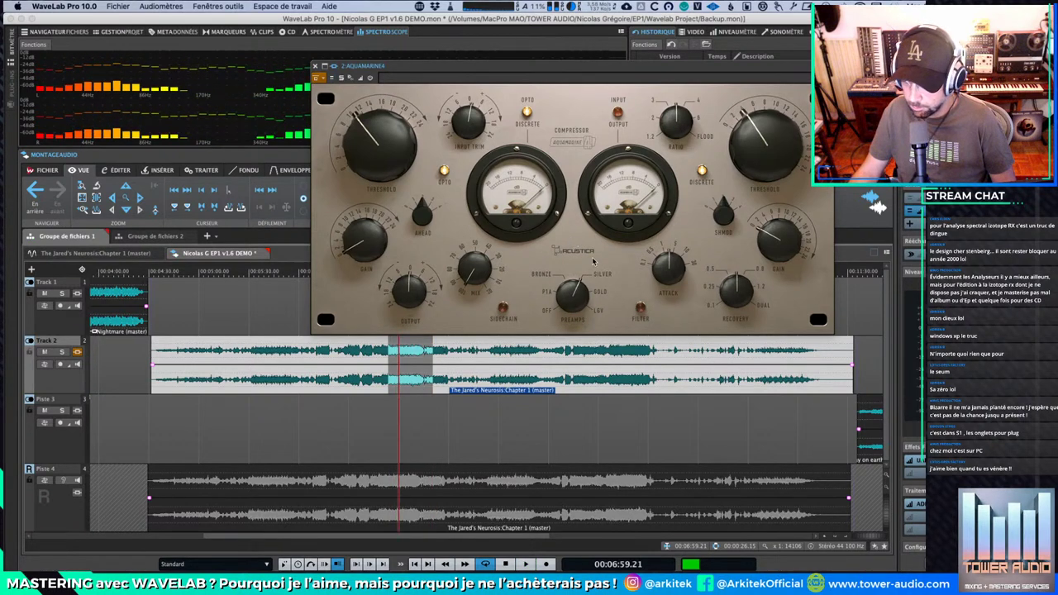
Step: Place the playback cursor at 00:06:19.04 in the Track 2 clip and set AQUAMARINE4's bypass to Contourner le signal source
key("space")
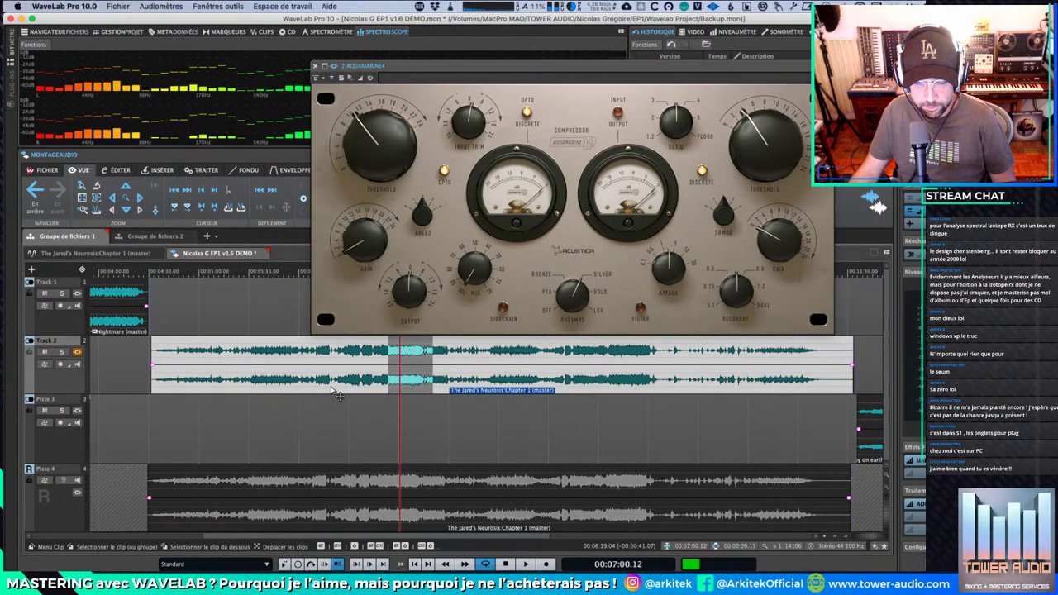
left_click(331, 388)
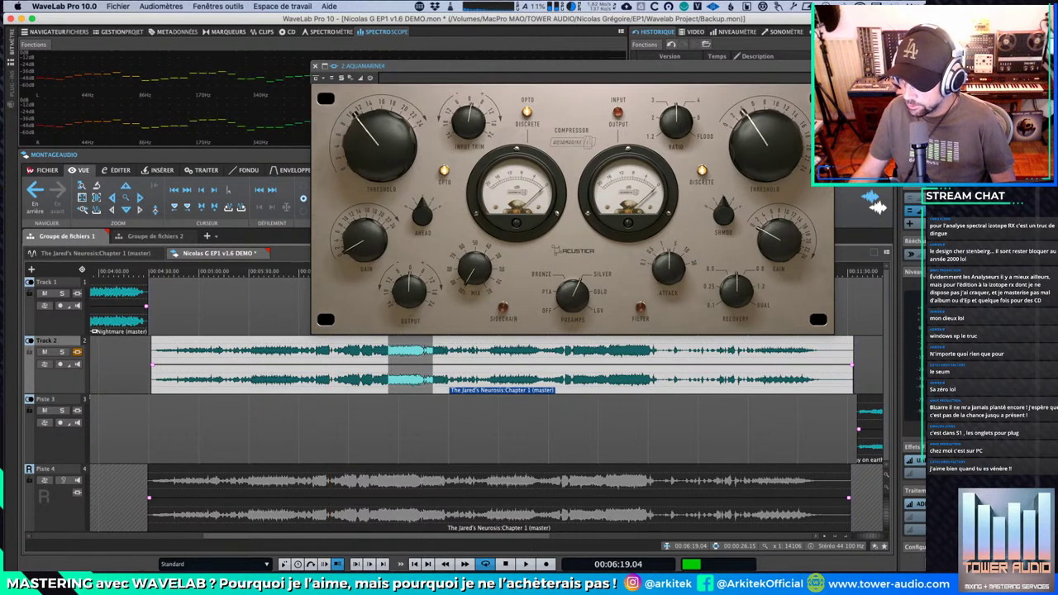
left_click(315, 78)
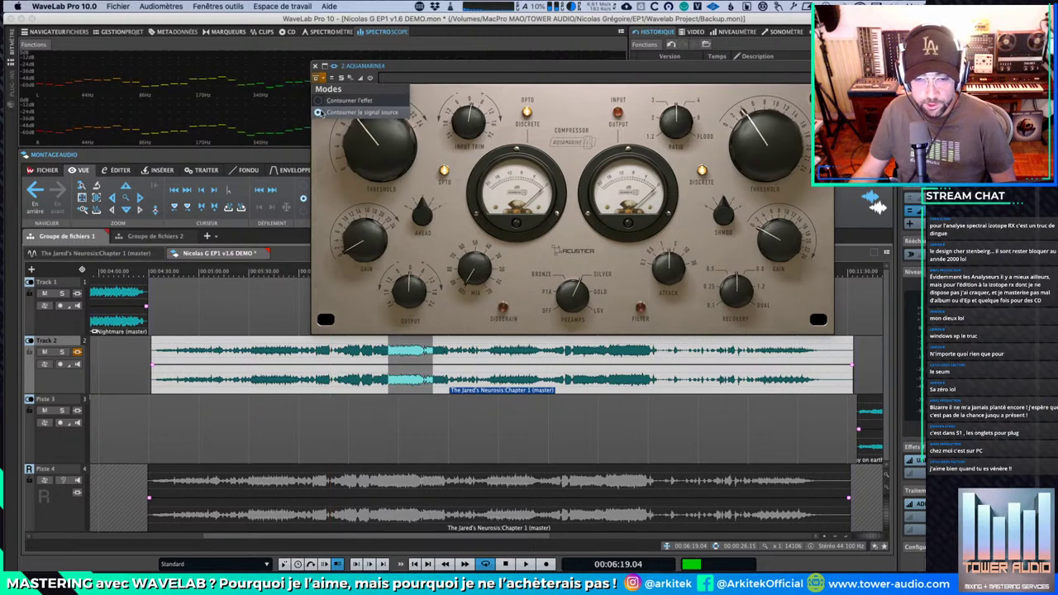
left_click(322, 114)
Step: Audition the Track 2 clip from 00:06:19.04 in two short passes with AQUAMARINE4's source-signal bypass, then stop playback
key("space")
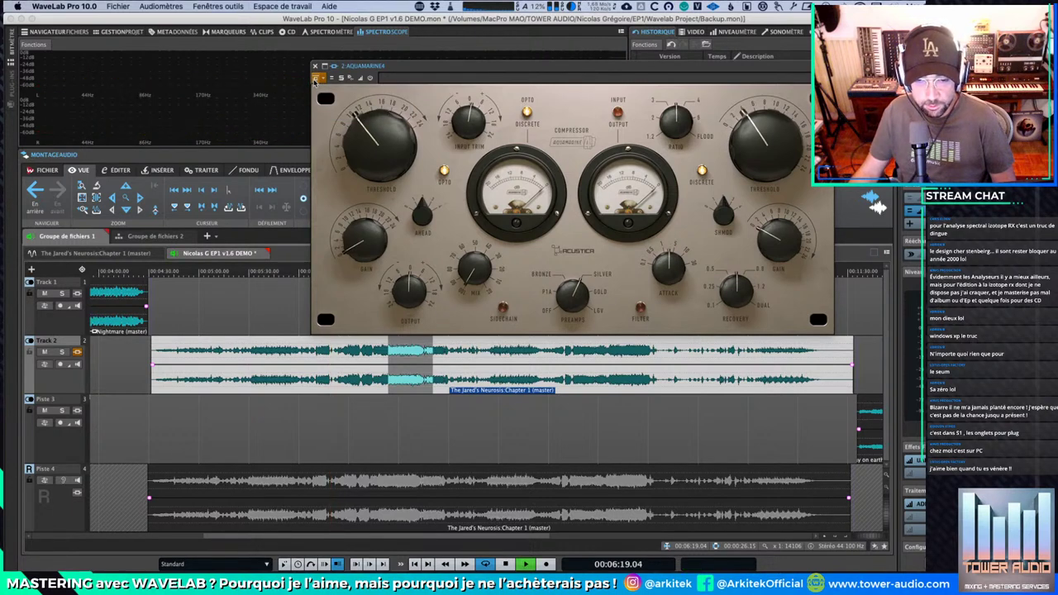
key("space")
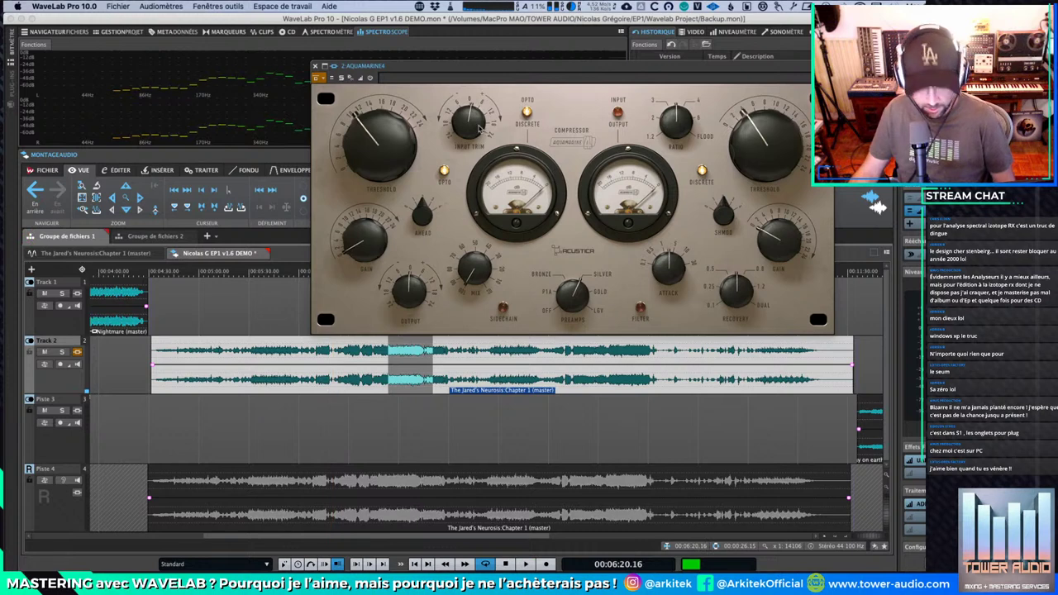
key("space")
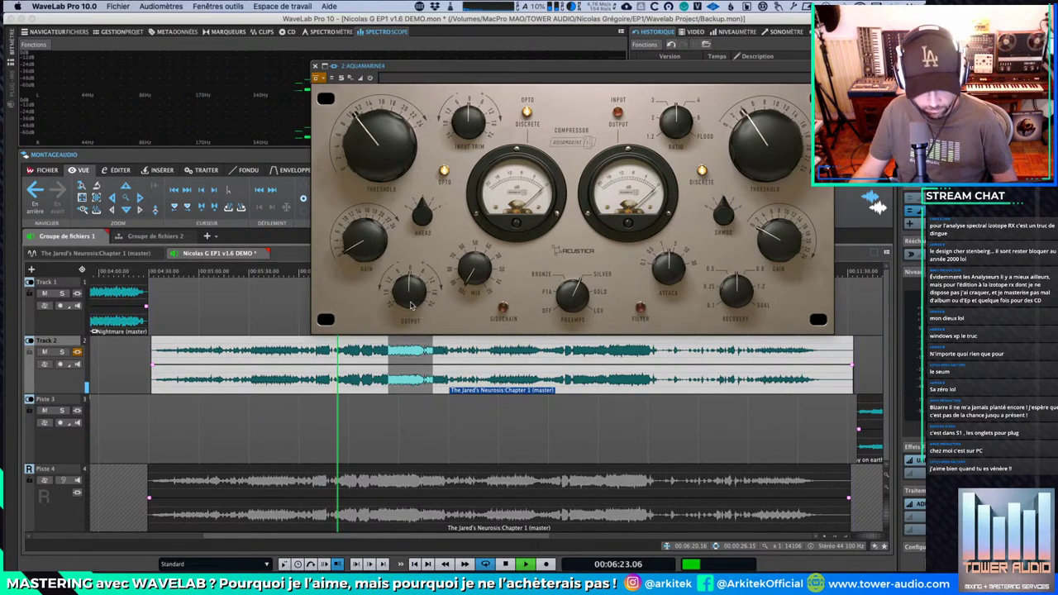
key("space")
Step: Check AQUAMARINE4's preset options and its temporary save slots, then close the plug-in window
left_click(480, 78)
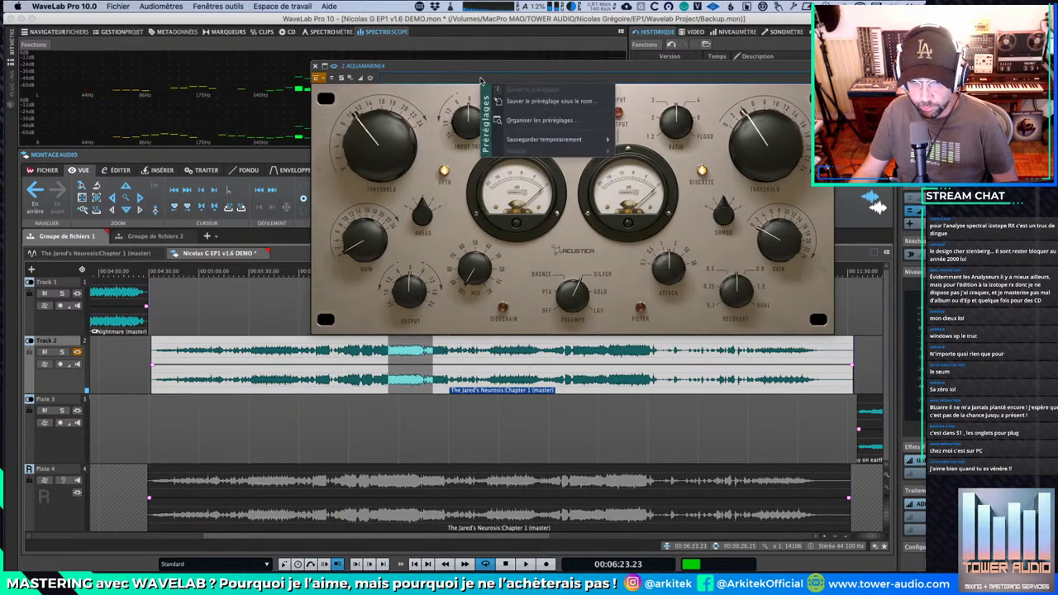
mouse_move(539, 139)
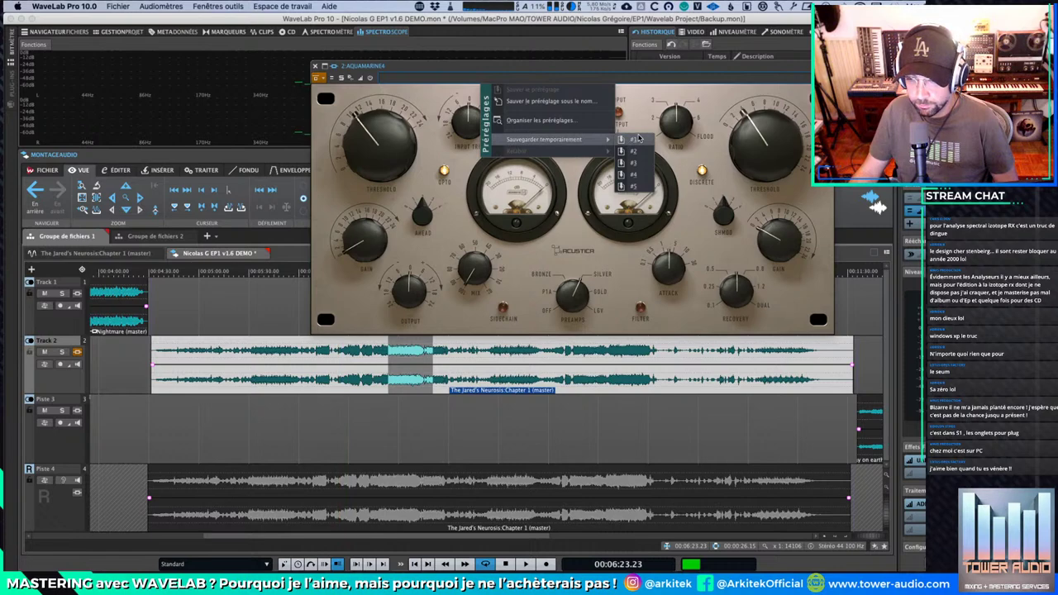
left_click(734, 77)
left_click(315, 66)
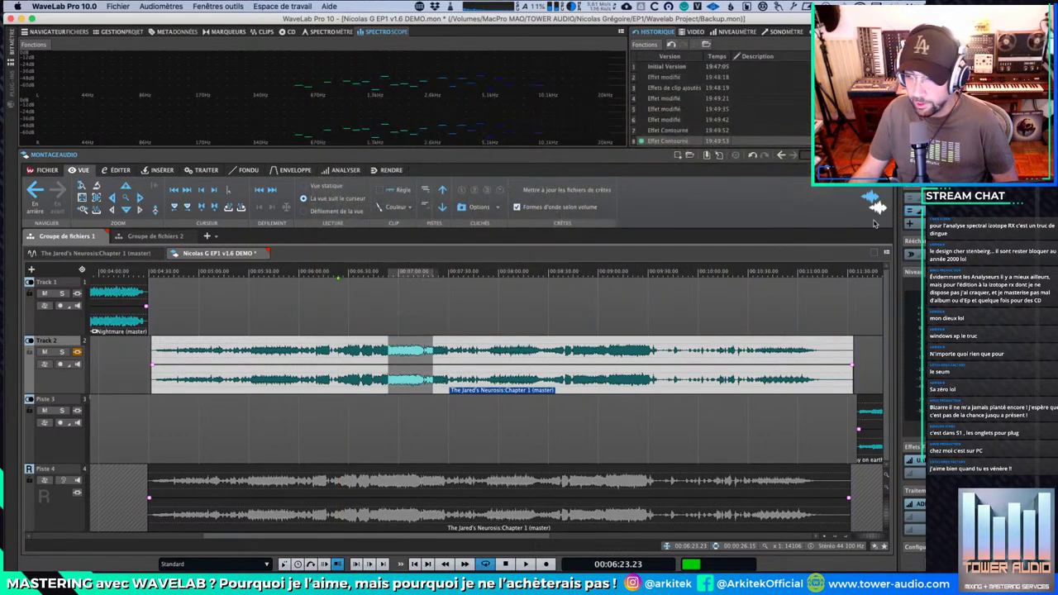
Step: Check the effects plug-in list, open the ADPTR MetricAB playback plug-in, set its A/B switch to A, and close it
left_click(909, 216)
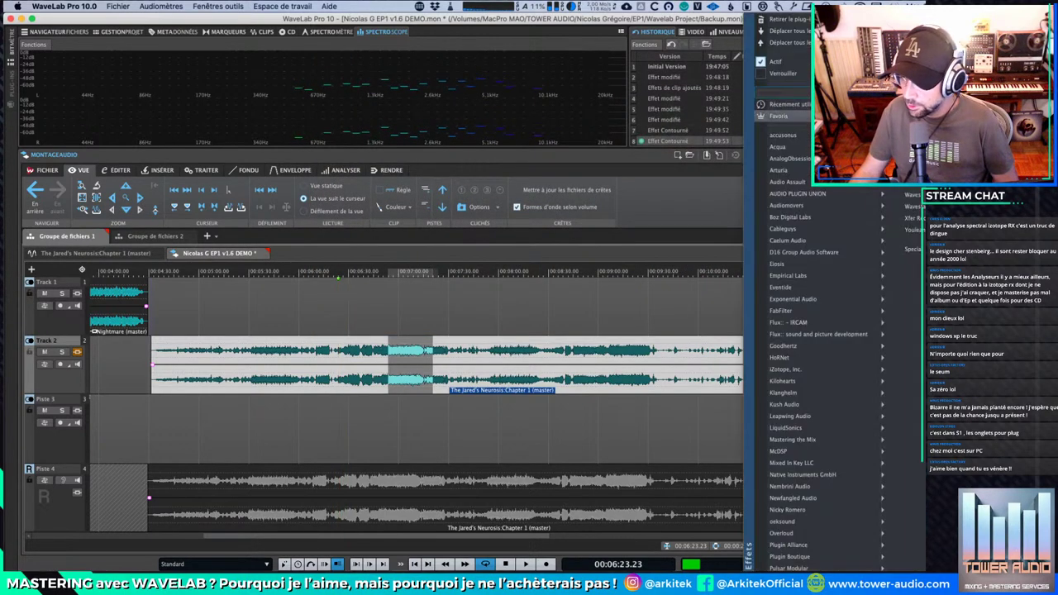
left_click(773, 22)
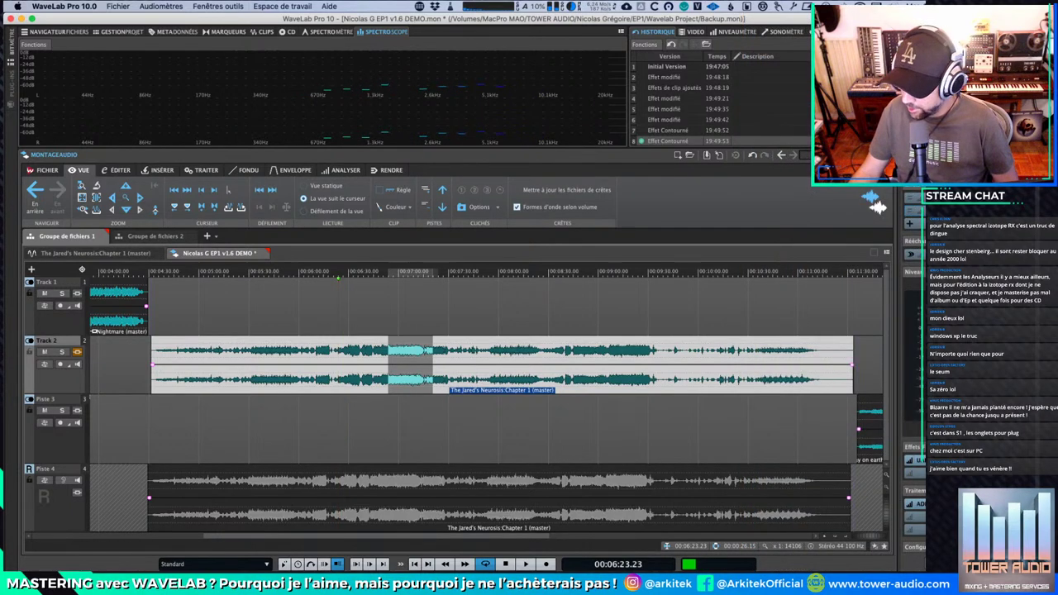
left_click(918, 503)
left_click(157, 301)
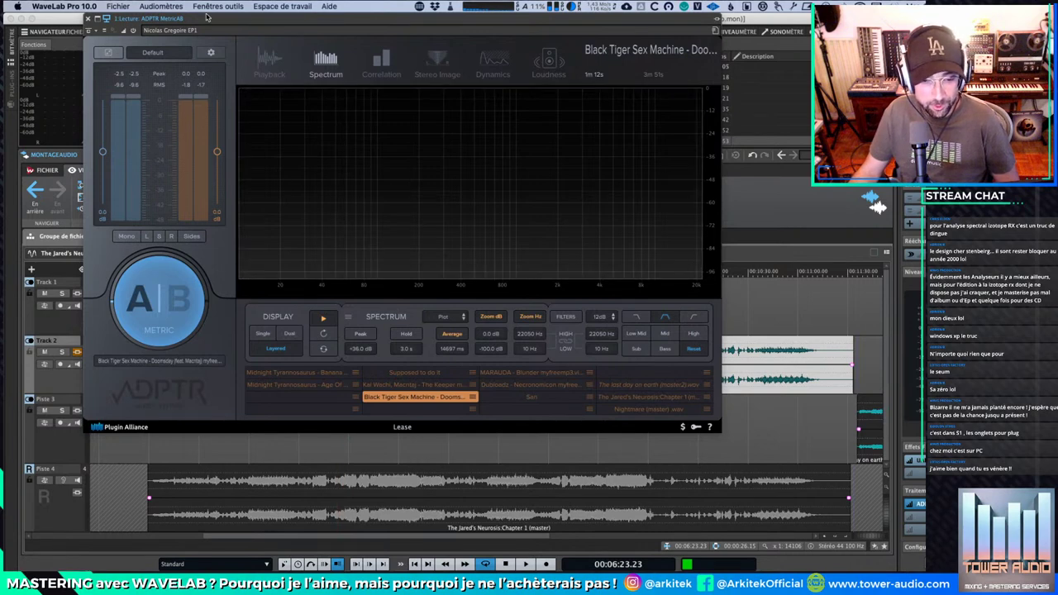
left_click_drag(206, 17, 230, 31)
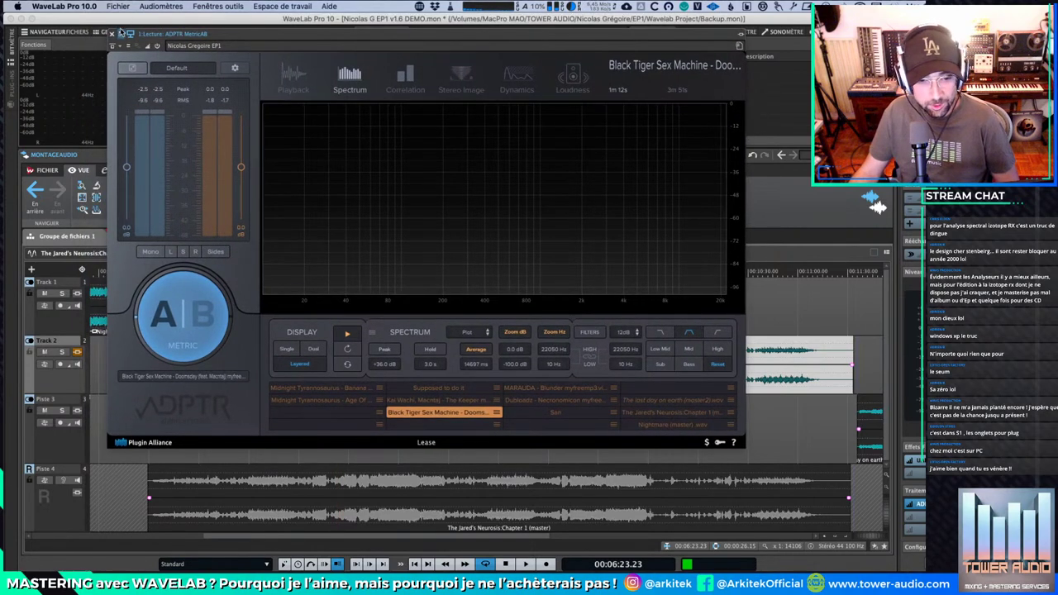
left_click(113, 33)
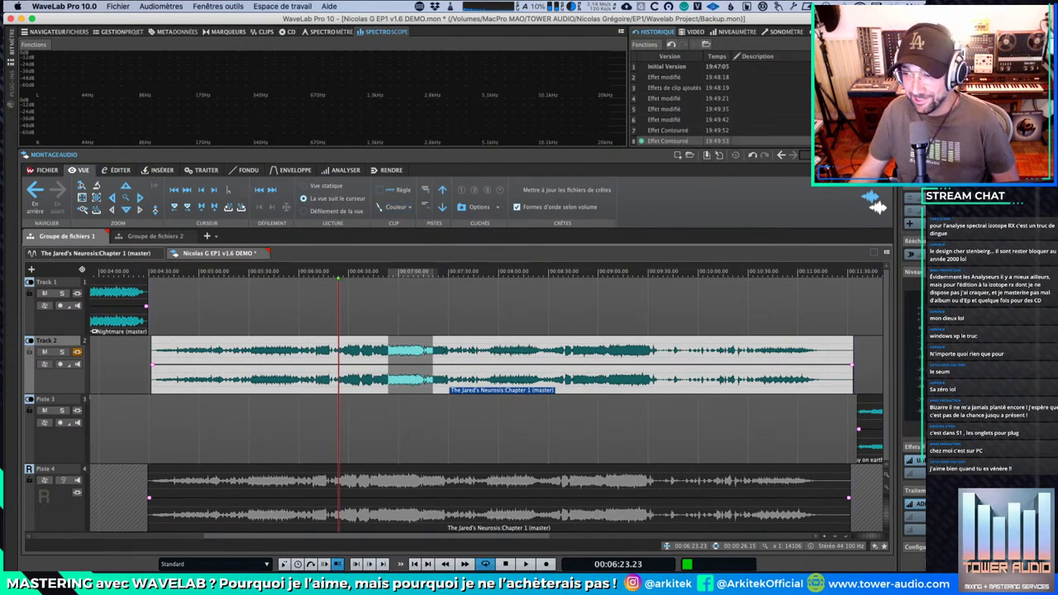
Step: Play the Track 2 clip from the start of the selected passage in two short passes, then stop playback
left_click(387, 274)
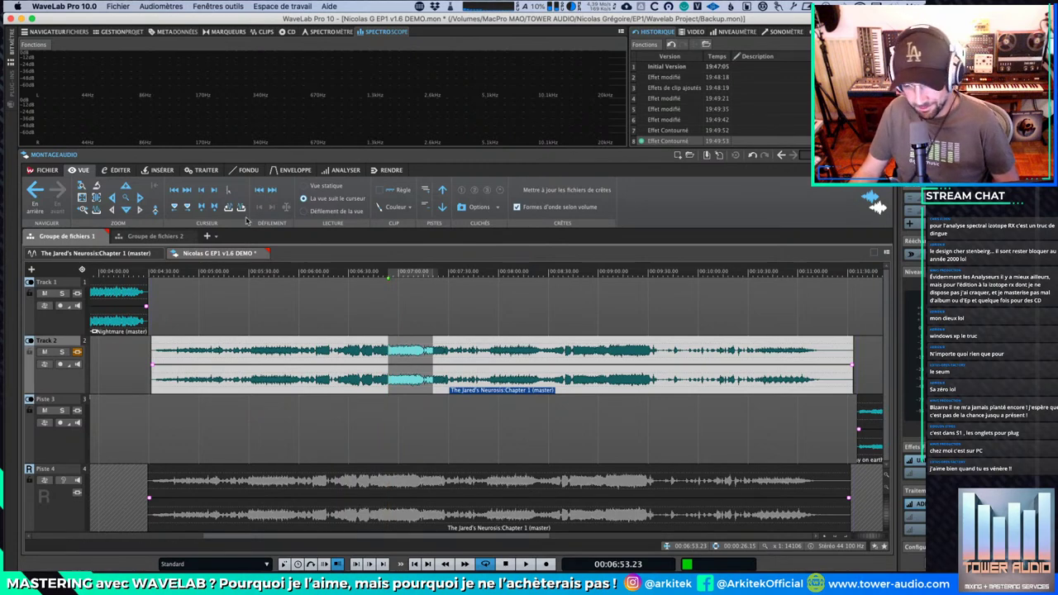
key("space")
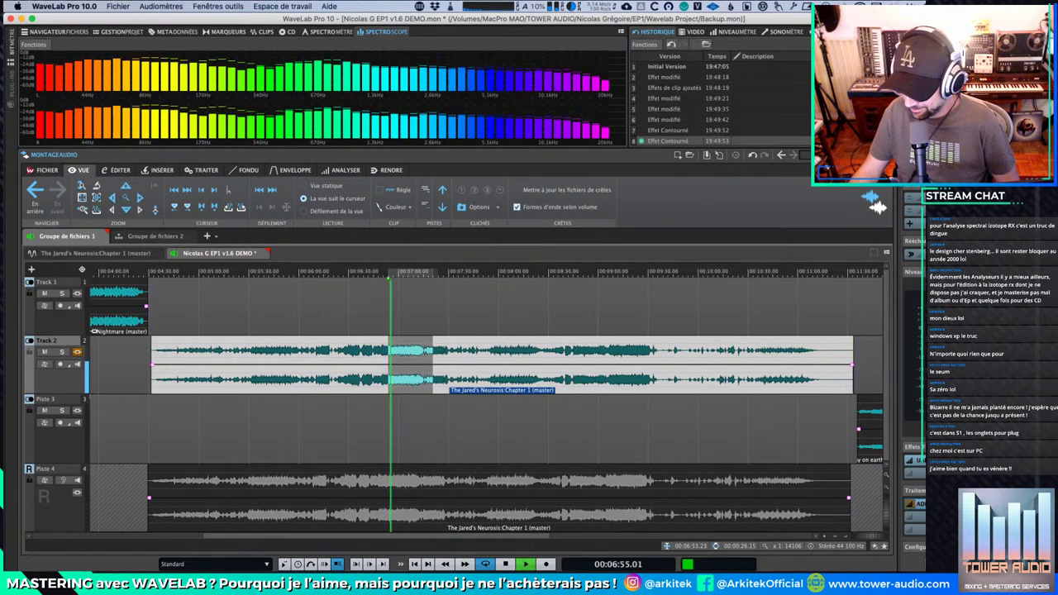
key("space")
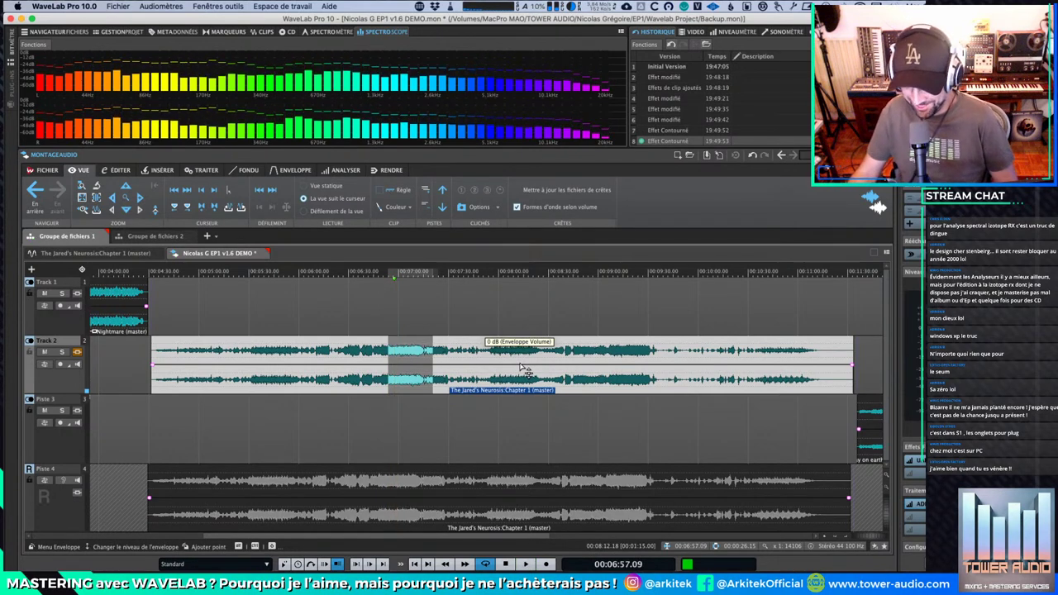
key("space")
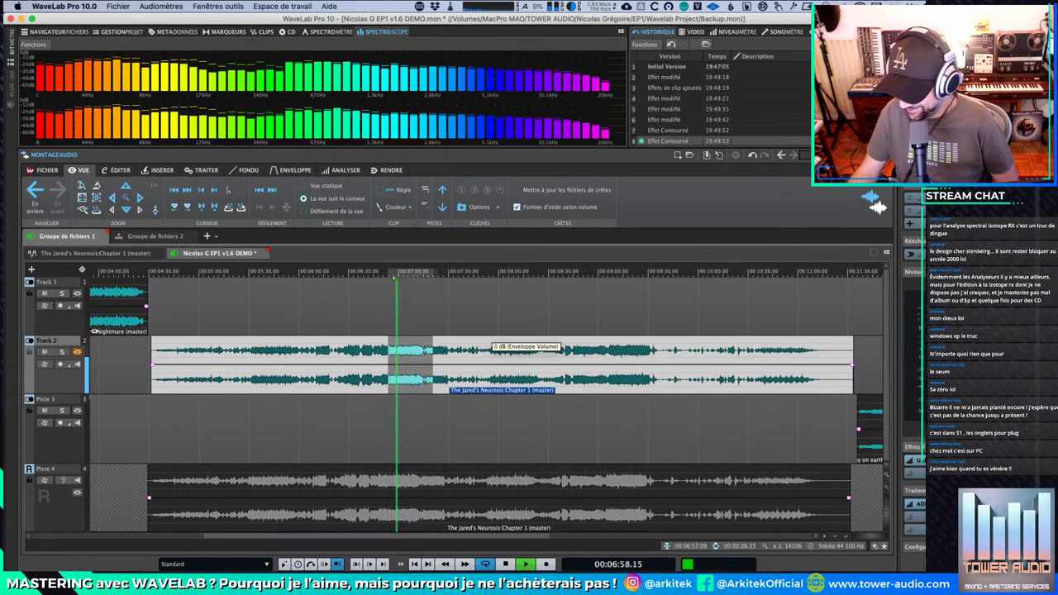
key("space")
Step: Reopen ADPTR MetricAB with its bypass engaged, move its window down over the montage, and close it
left_click(975, 501)
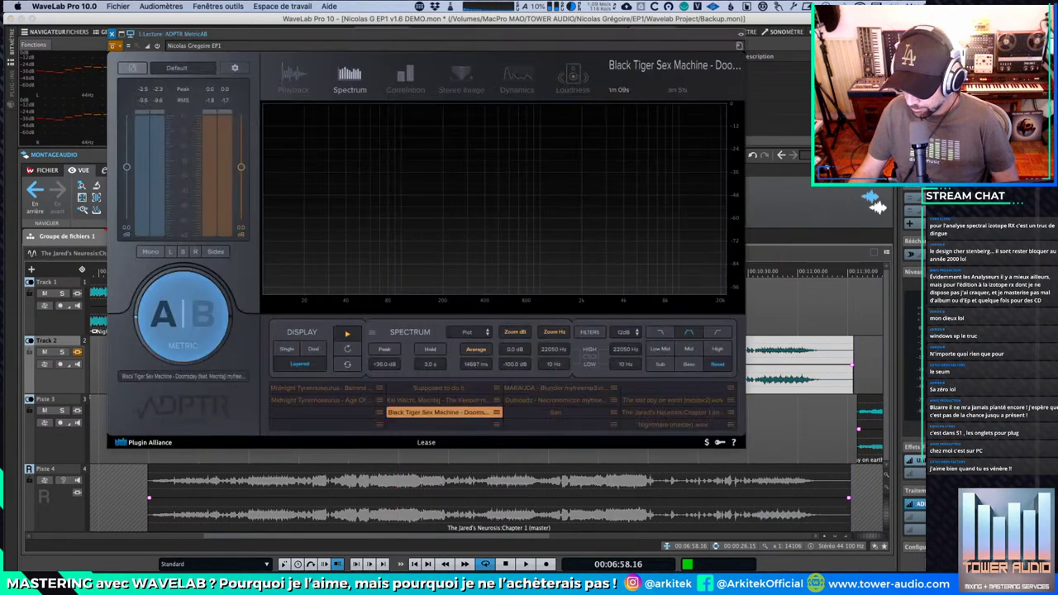
left_click_drag(157, 48, 278, 137)
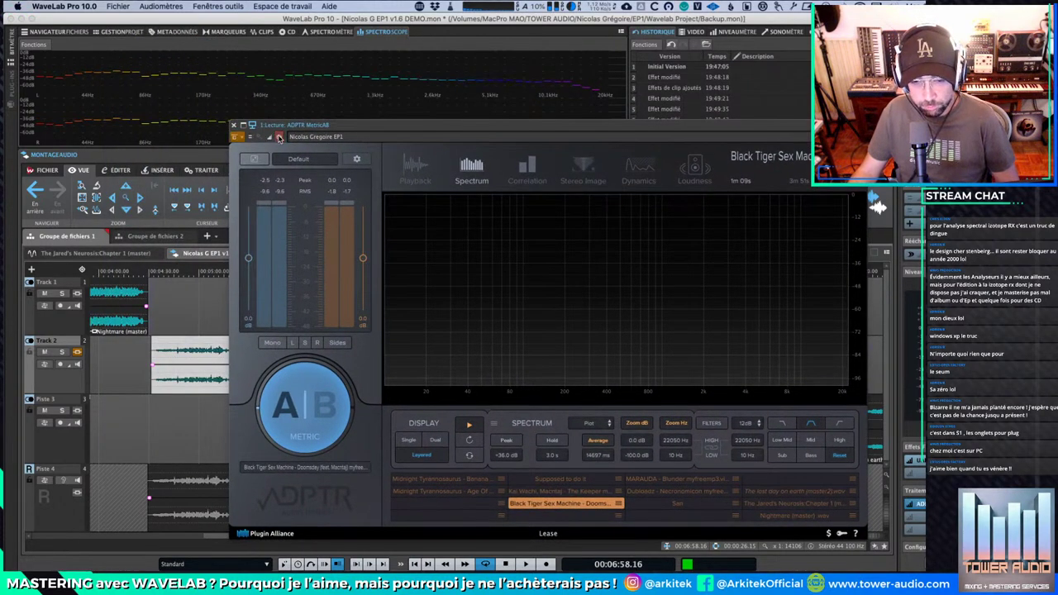
left_click(234, 124)
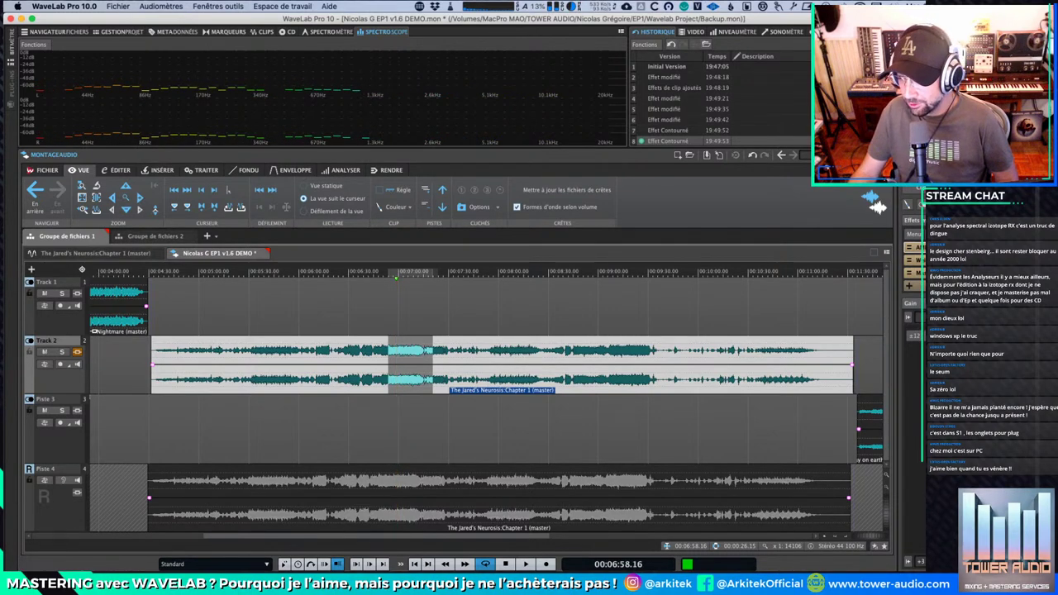
Step: Toggle the bypass of the clip's second Inspector effect on and back, then return to the Master Section
left_click(950, 259)
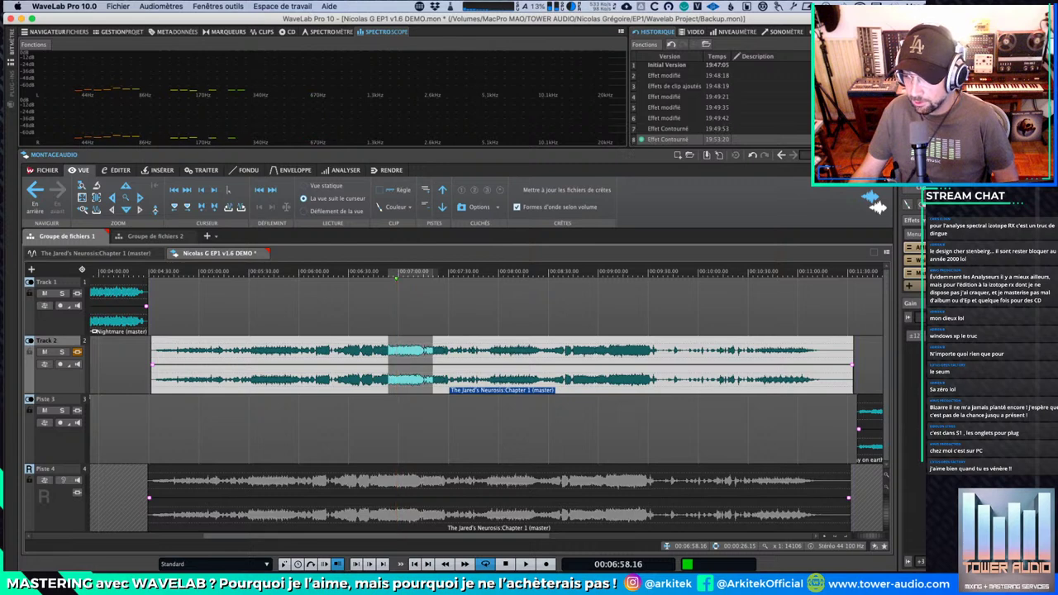
left_click(950, 259)
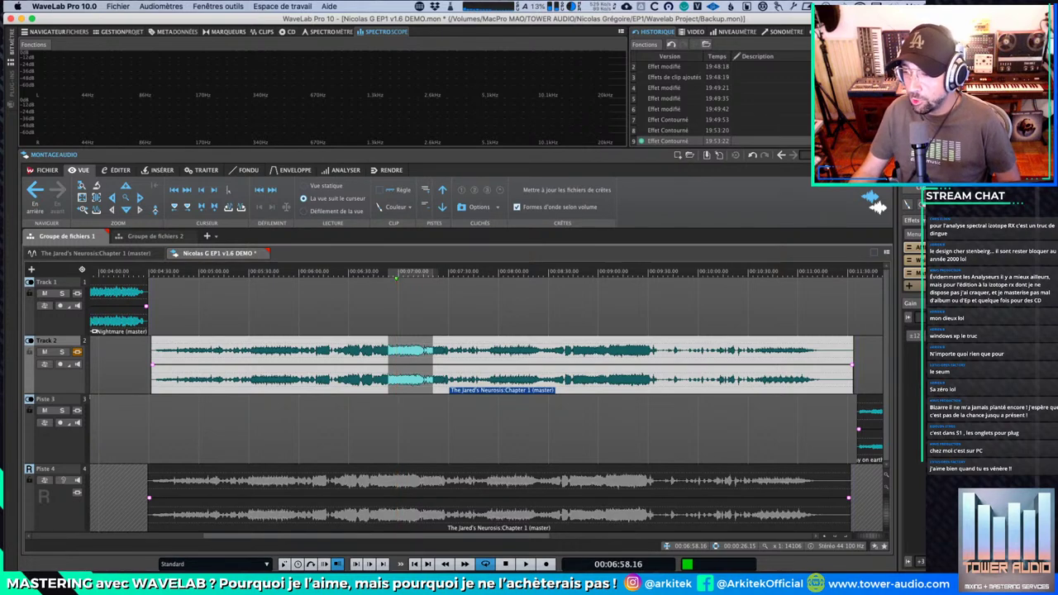
left_click(975, 31)
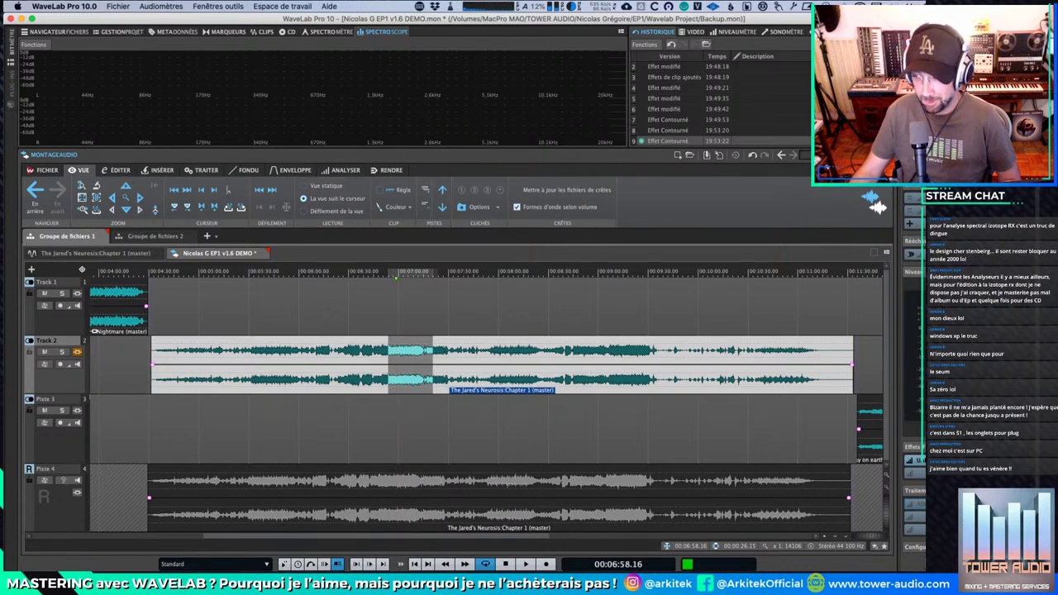
left_click(930, 31)
left_click(975, 31)
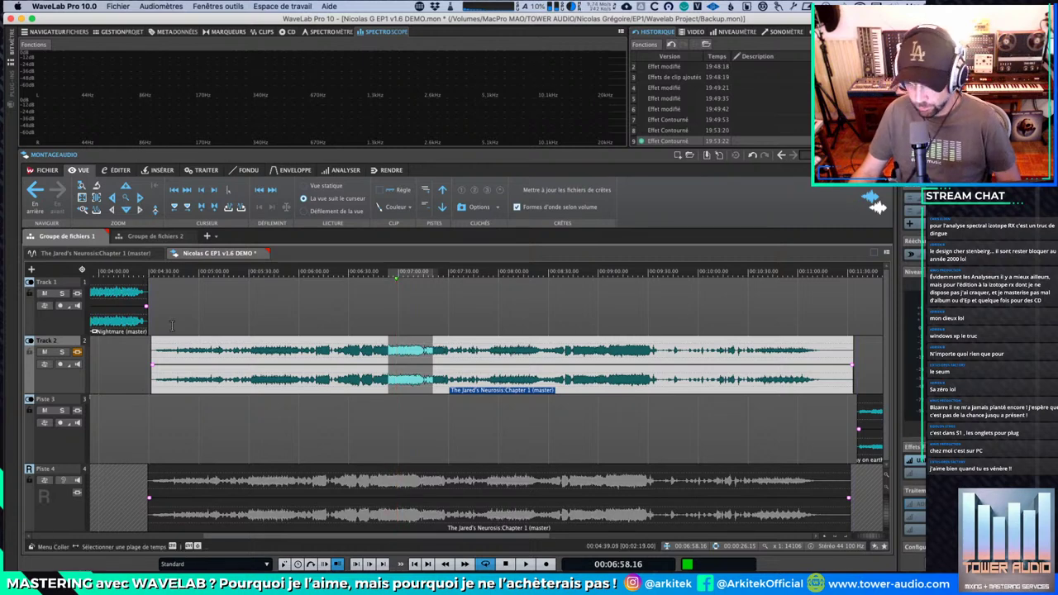
Step: Play the passage briefly and add AQUAMARINE4 from the recently used plug-ins to the Master Section's third effect slot
key("space")
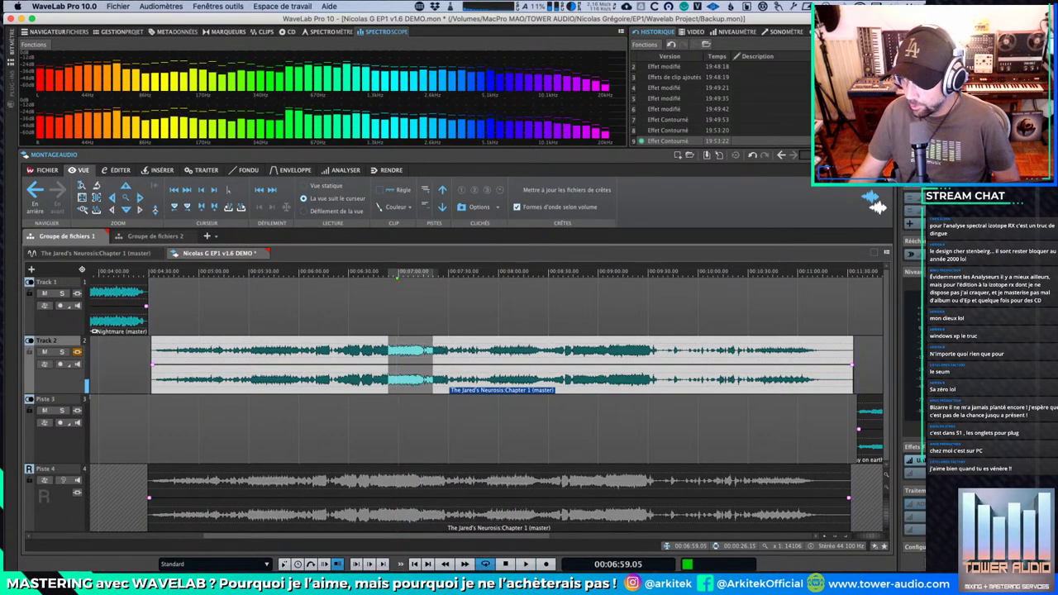
left_click(918, 474)
mouse_move(789, 105)
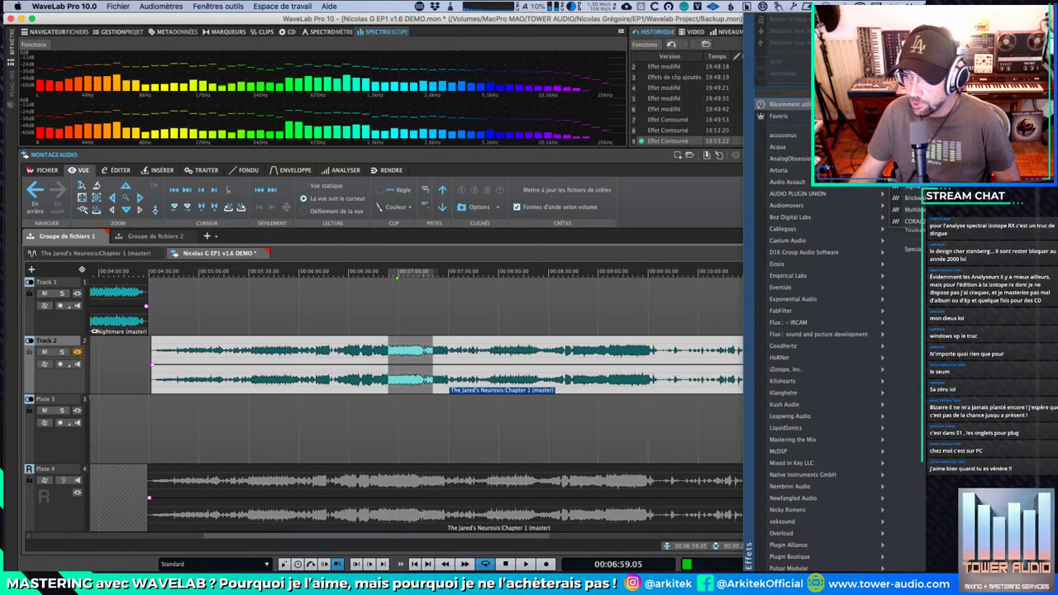
left_click(657, 97)
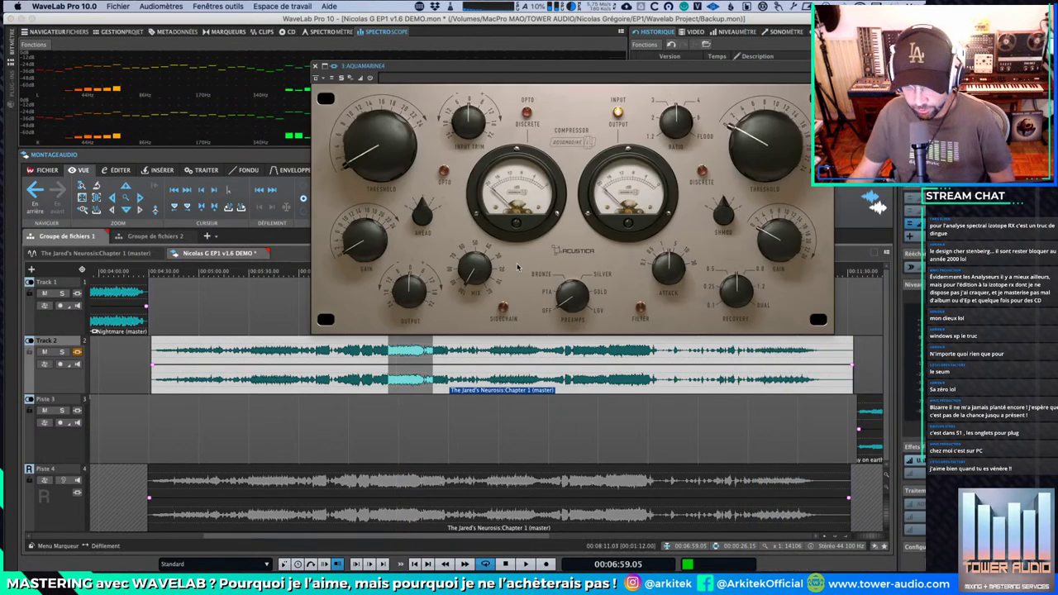
Step: Set the new AQUAMARINE4's bypass to Contourner le signal source, play the passage, and move the plug-in window clear of the history list
key("space")
key("space")
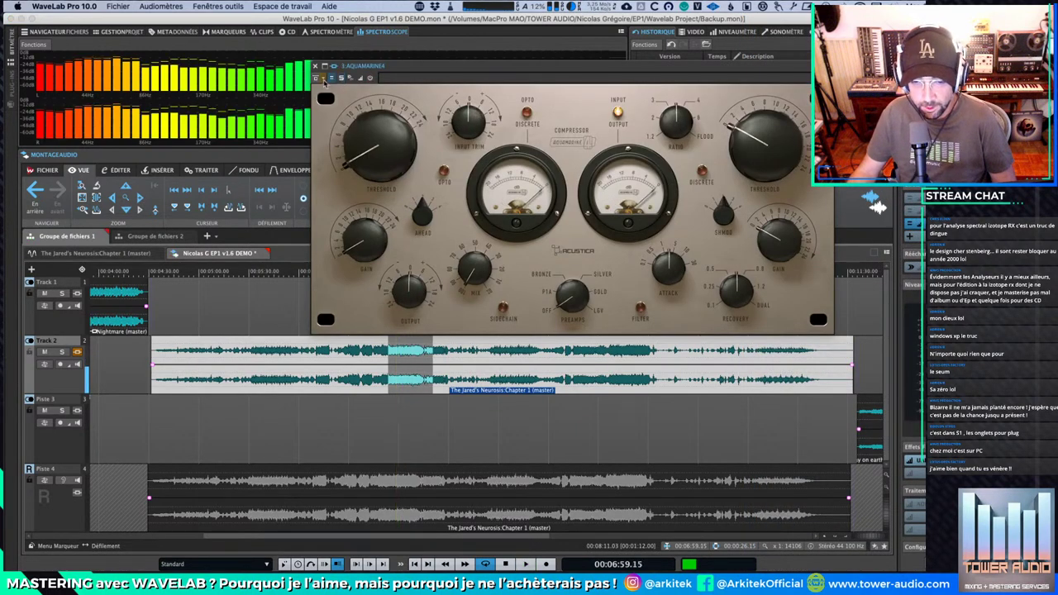
left_click(318, 77)
left_click(323, 114)
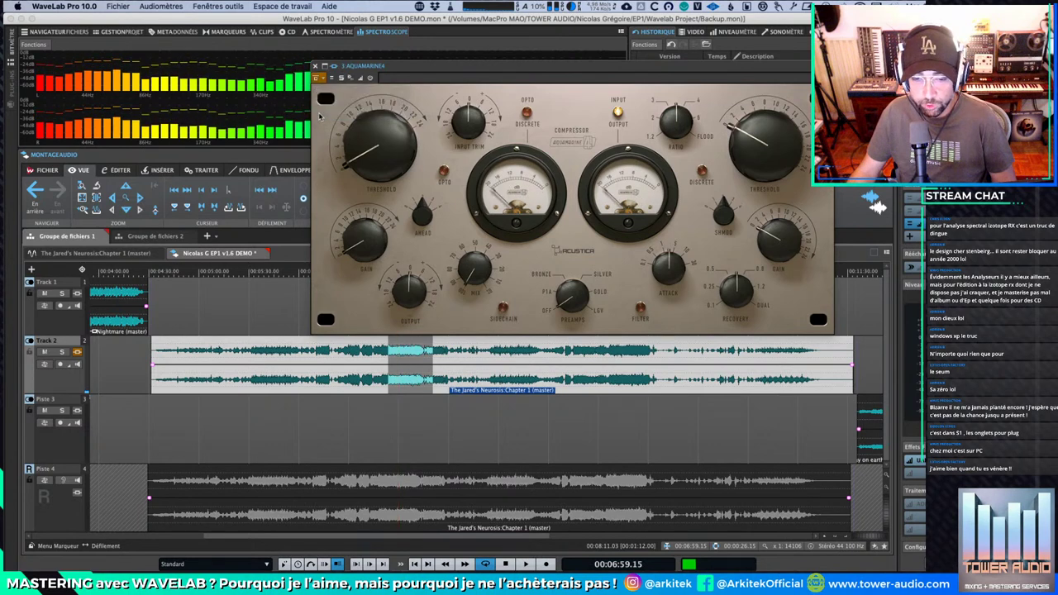
left_click_drag(444, 66, 448, 112)
key("space")
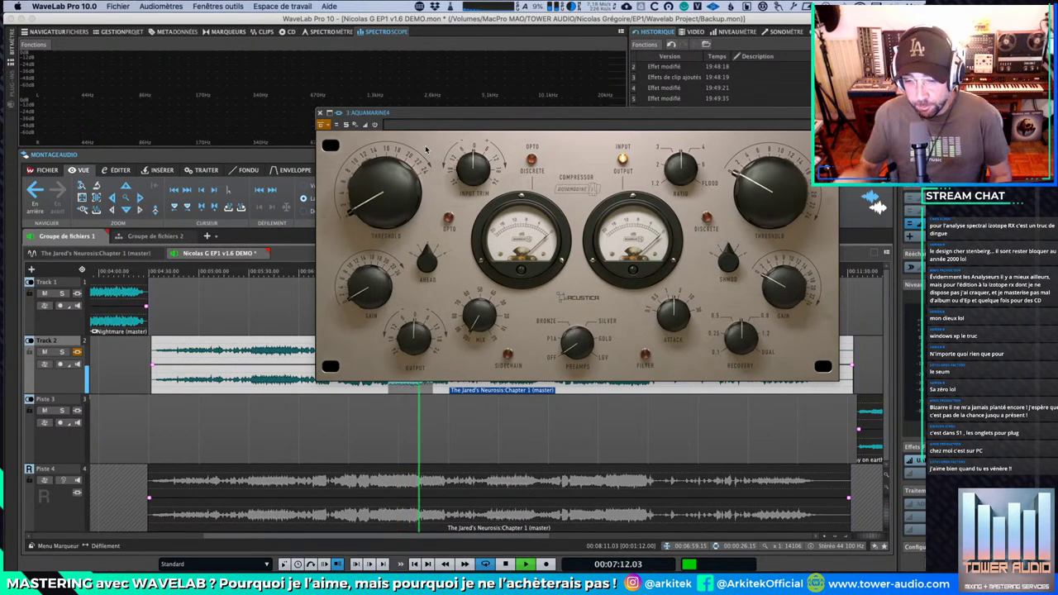
left_click_drag(494, 121, 426, 177)
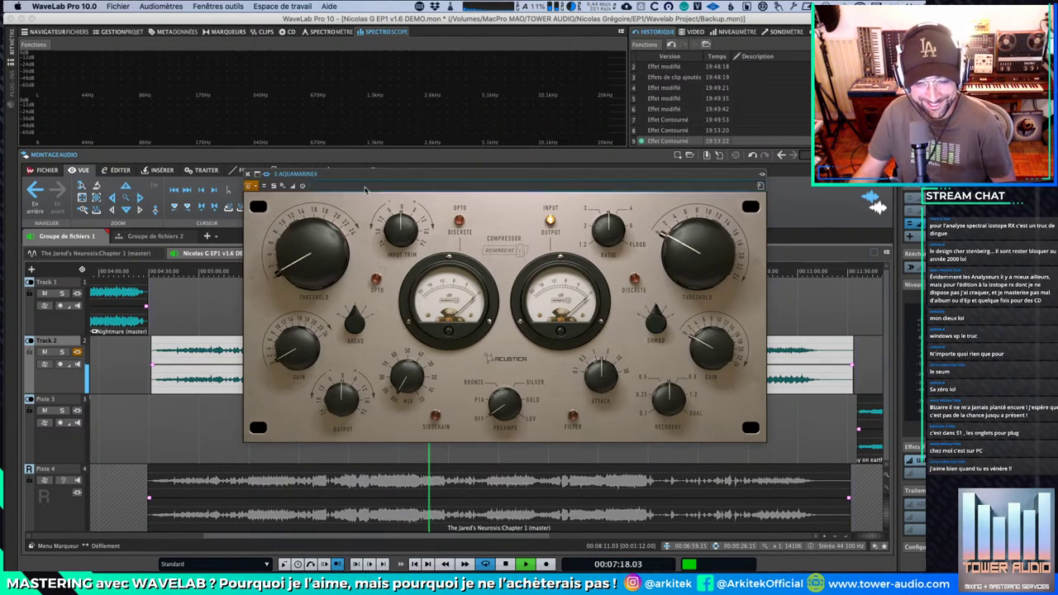
Step: Raise AQUAMARINE4's opto threshold during playback, engage the opto and discrete stages, lower the threshold slightly, then stop
left_click_drag(339, 253, 327, 214)
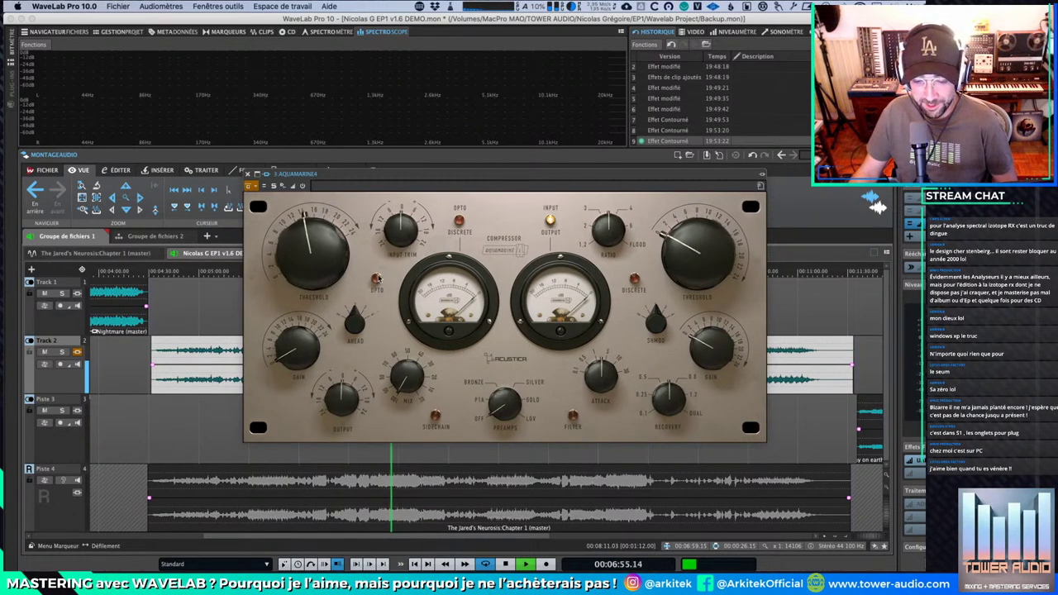
left_click(377, 278)
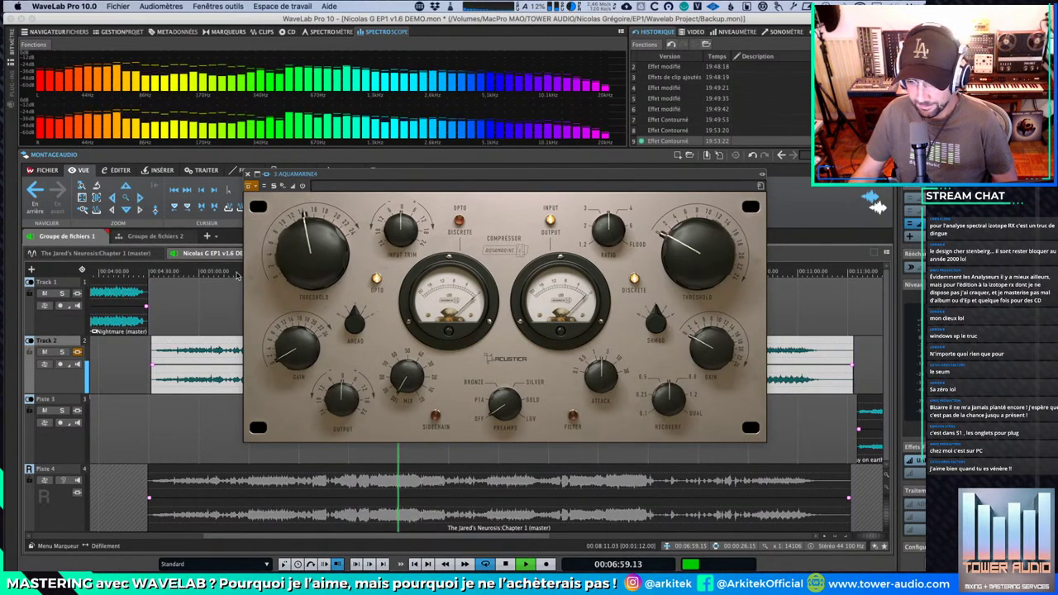
left_click_drag(308, 282, 326, 297)
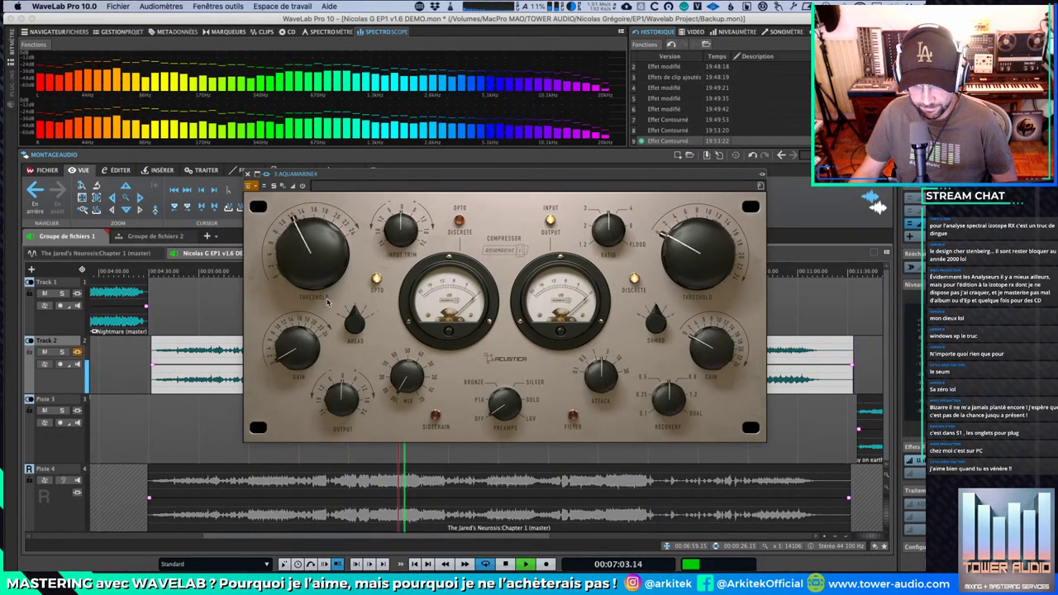
key("space")
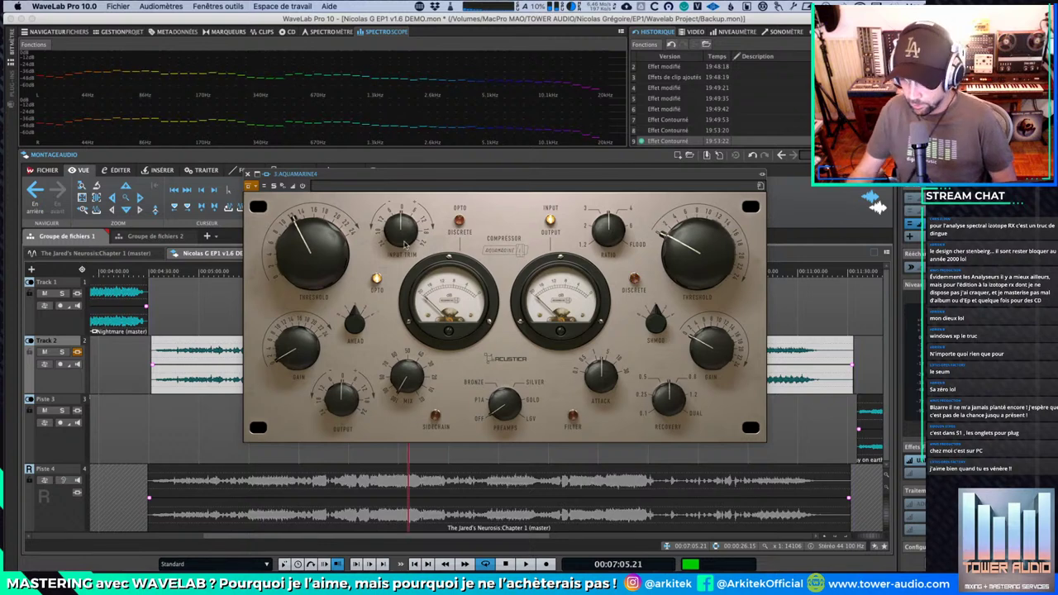
Step: Replay the passage while lowering AQUAMARINE4's opto threshold, turning its Ahead knob down, and raising the threshold again
key("space")
left_click_drag(306, 279, 323, 300)
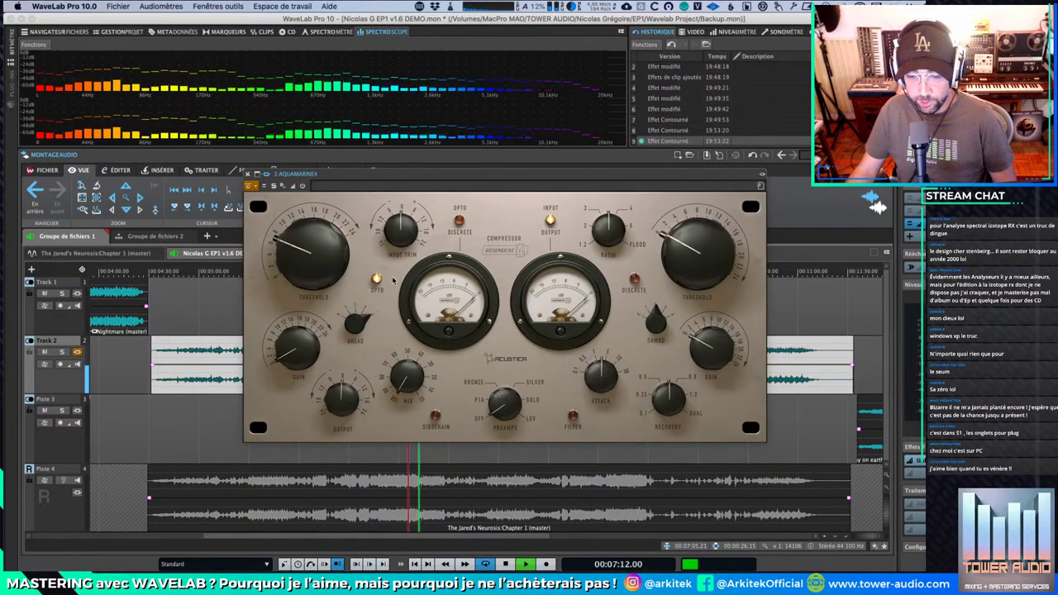
left_click_drag(352, 327, 347, 466)
left_click_drag(319, 284, 321, 269)
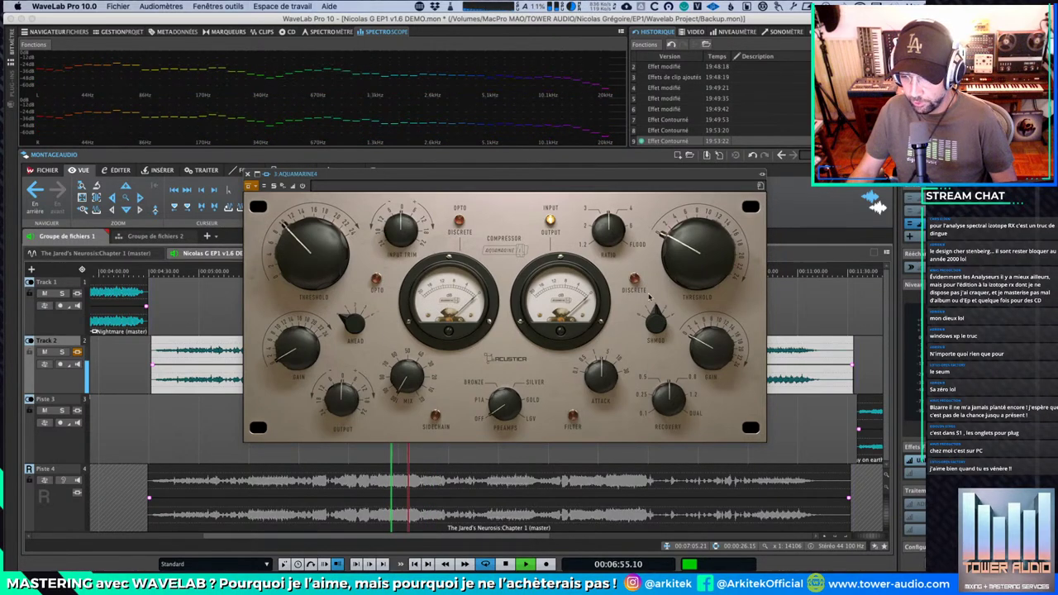
Step: Raise the Aquamarine4 discrete threshold, readjust its attack, and set recovery to 0.1 while auditioning the track
left_click_drag(704, 252, 724, 241)
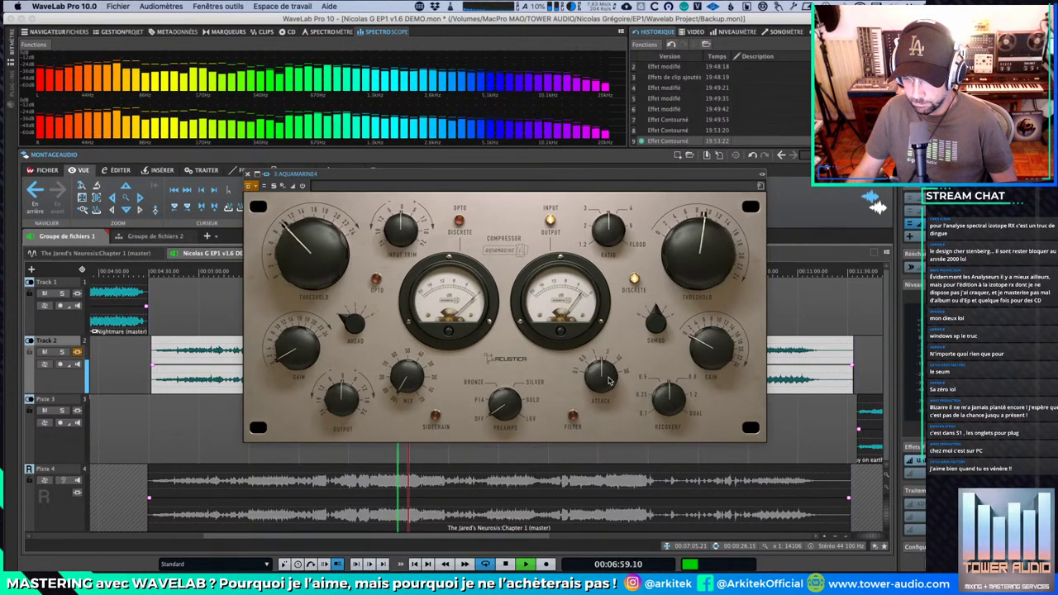
left_click_drag(606, 393, 605, 407)
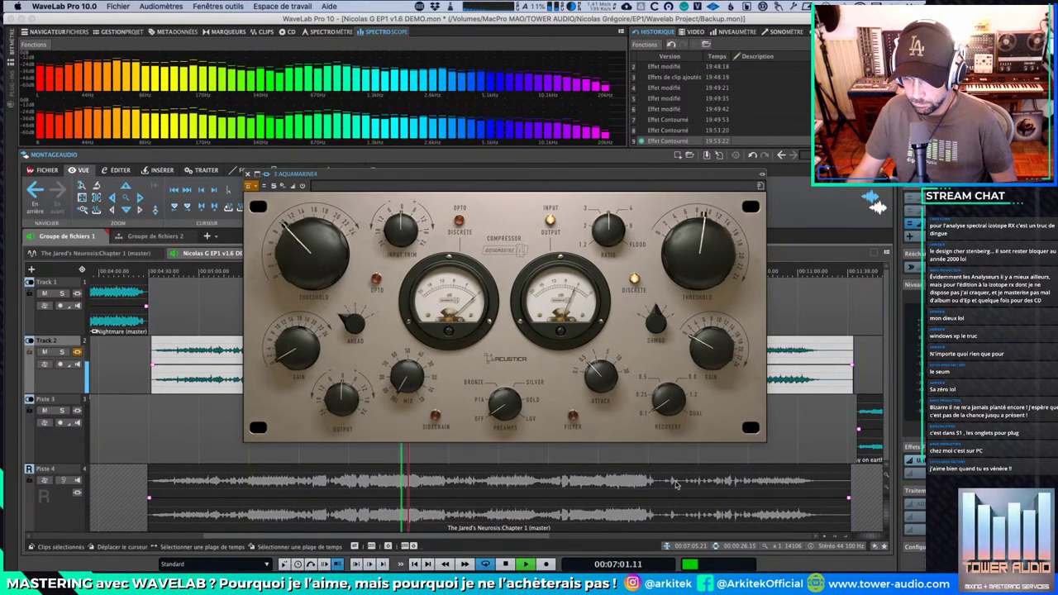
left_click_drag(615, 344, 636, 286)
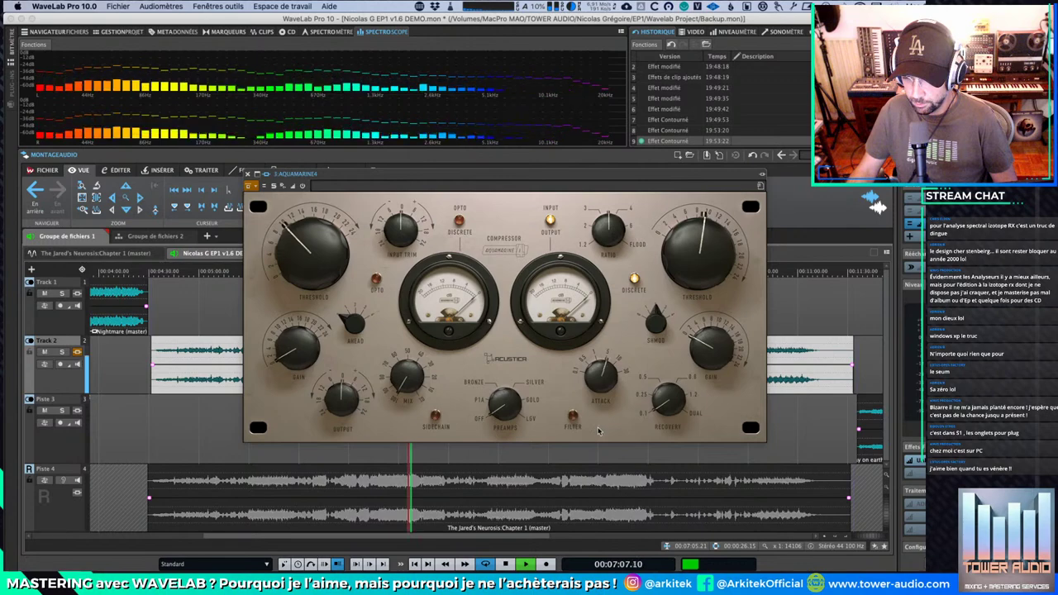
key("space")
key("space")
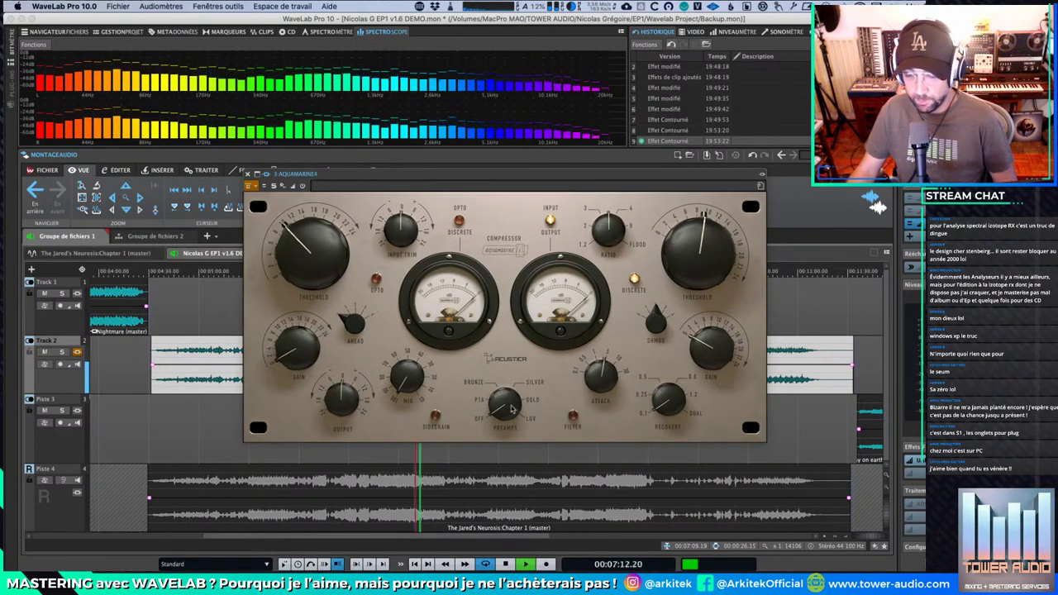
Step: Set the Aquamarine4 preamp to Bronze, raise the discrete threshold further, and audition the selected passage
left_click_drag(512, 425, 505, 389)
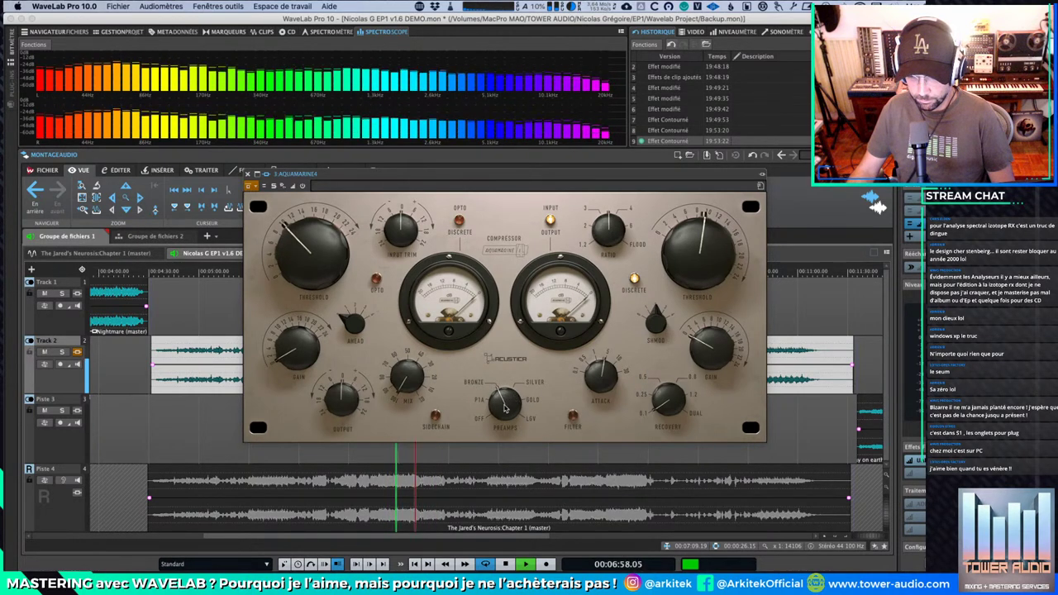
left_click_drag(707, 259, 710, 248)
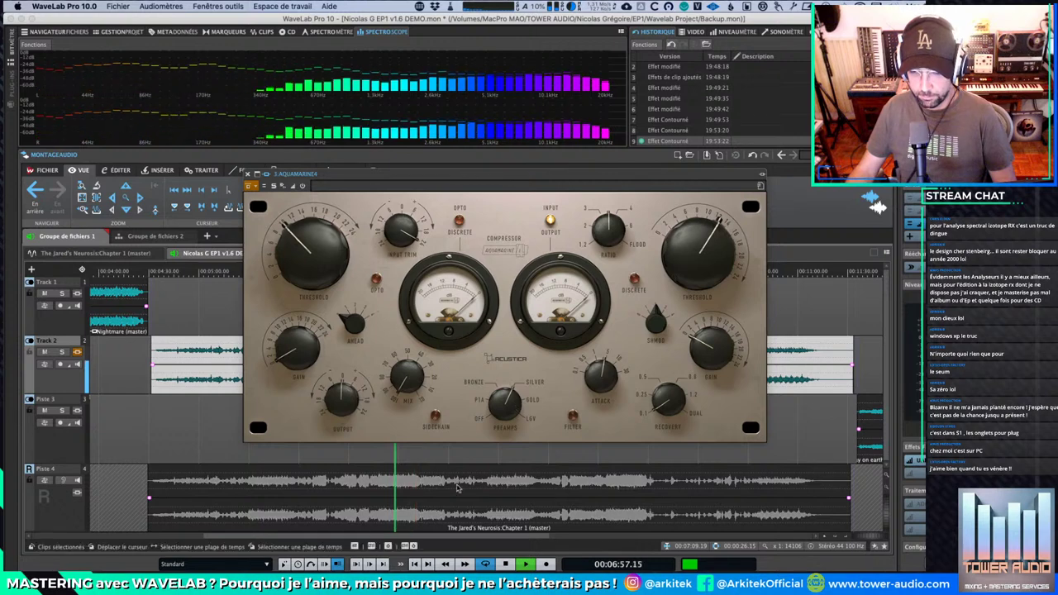
left_click_drag(502, 415, 503, 431)
key("space")
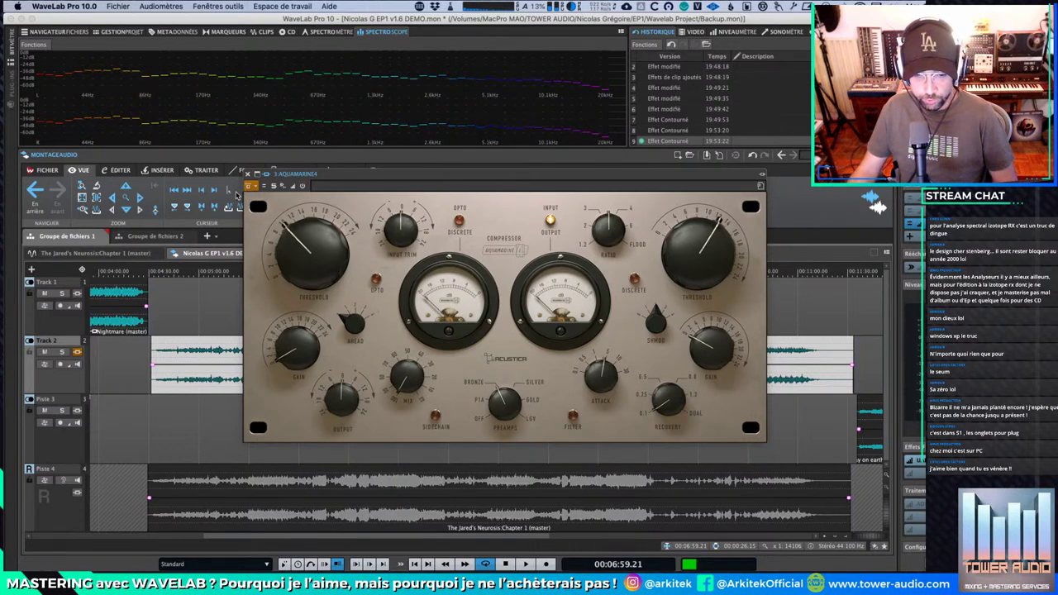
key("space")
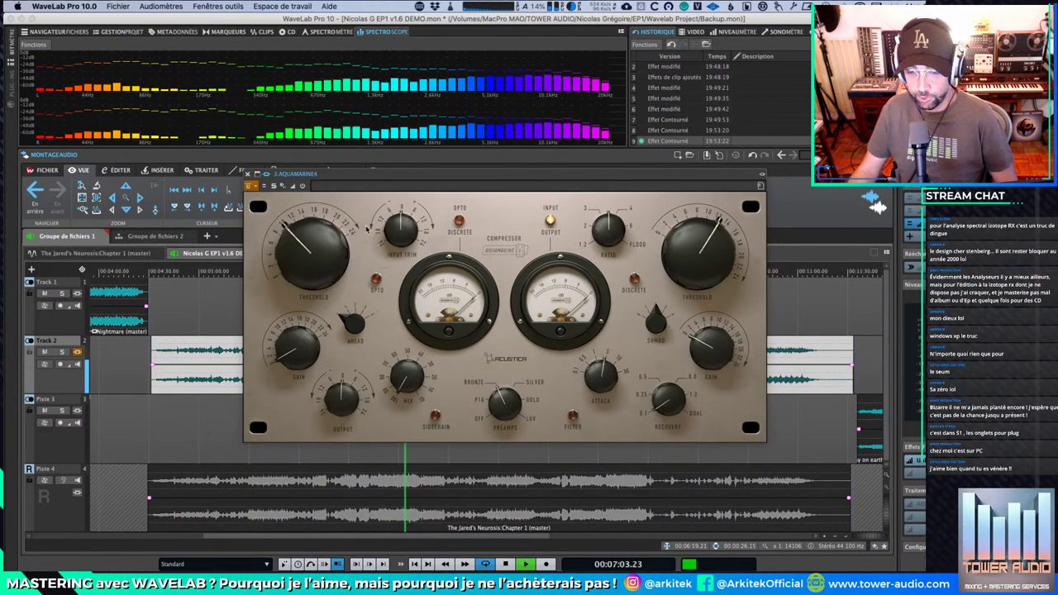
key("space")
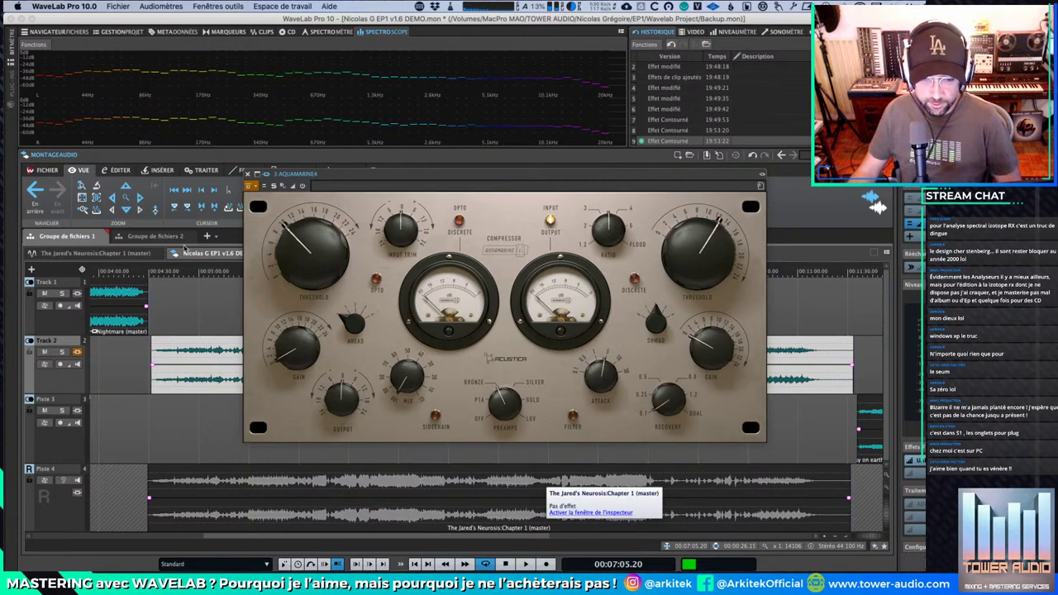
Step: Switch the Aquamarine4 bypass mode to "Contourner l'effet" and review its channel processing options
left_click(249, 186)
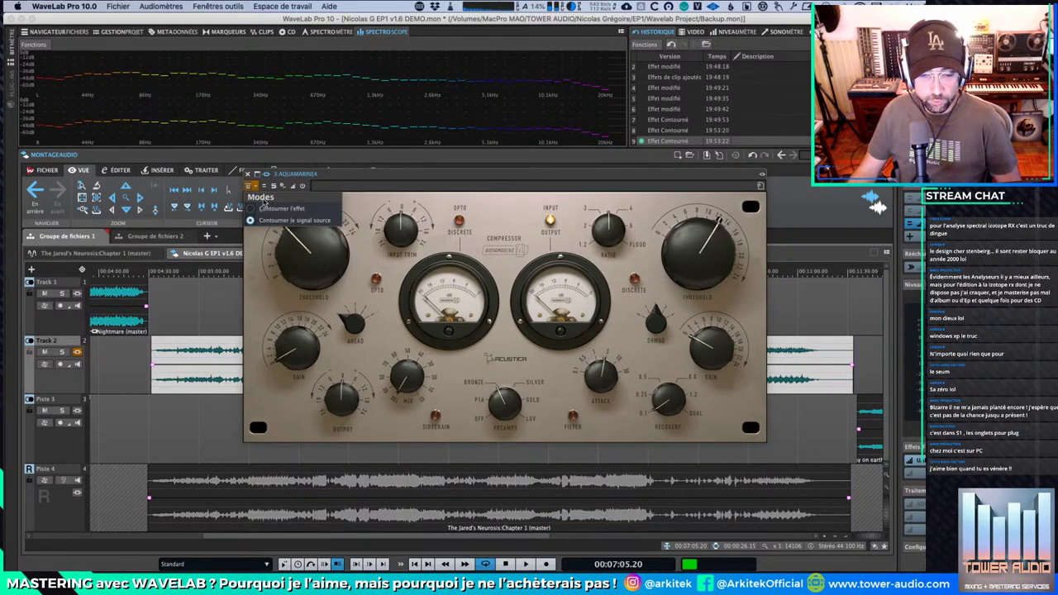
left_click(277, 208)
left_click(263, 187)
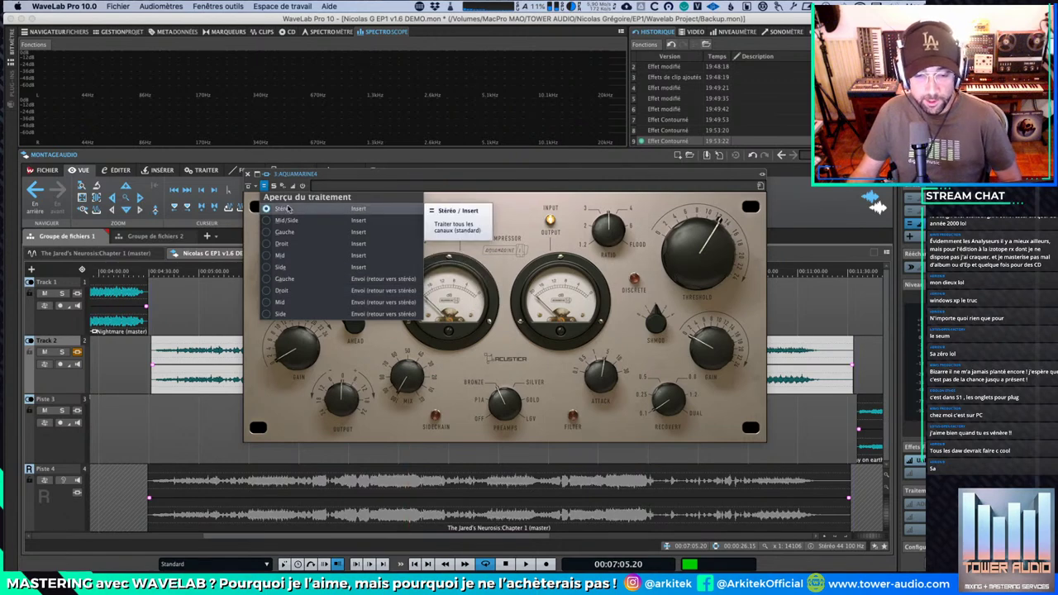
left_click(266, 186)
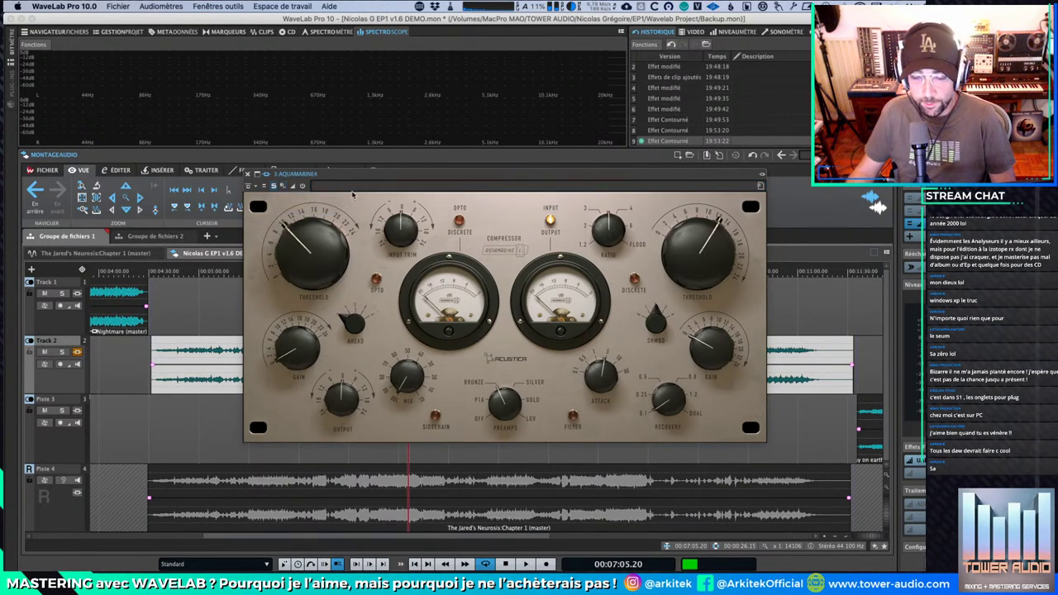
left_click(257, 188)
left_click(257, 188)
left_click(260, 188)
left_click(259, 187)
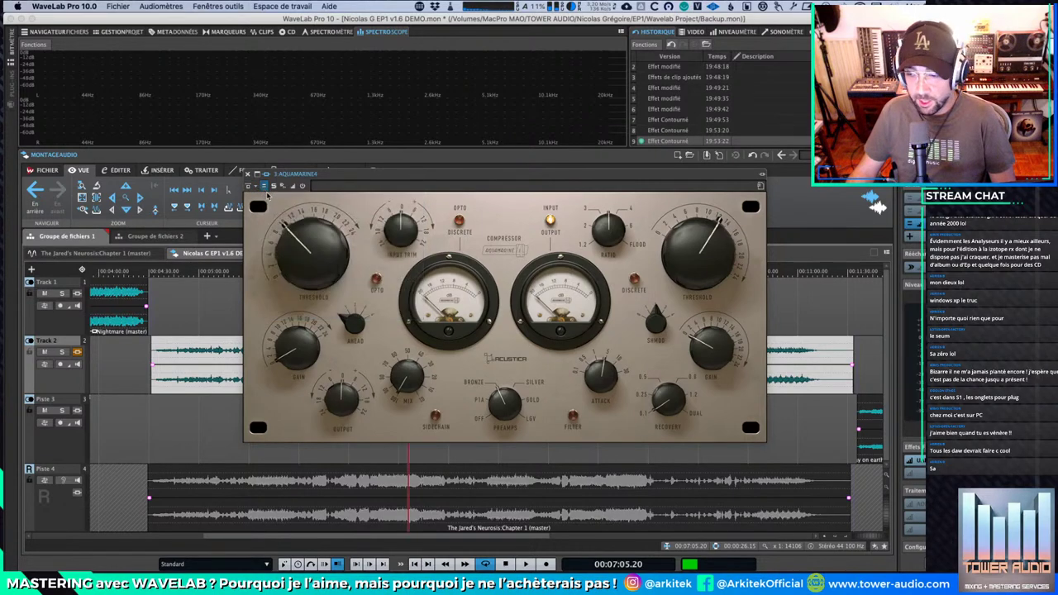
left_click(247, 175)
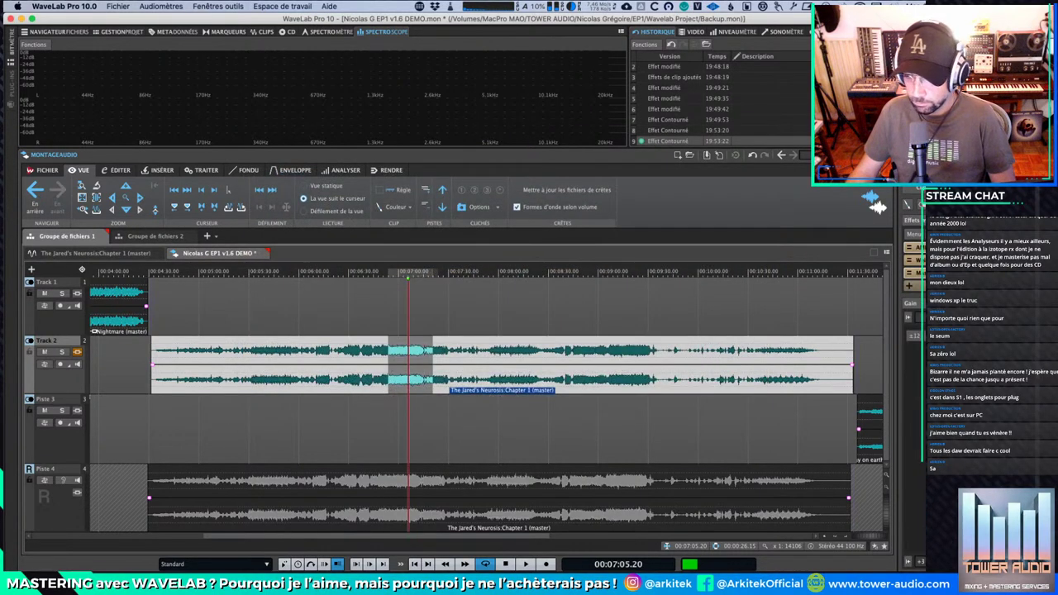
left_click(919, 247)
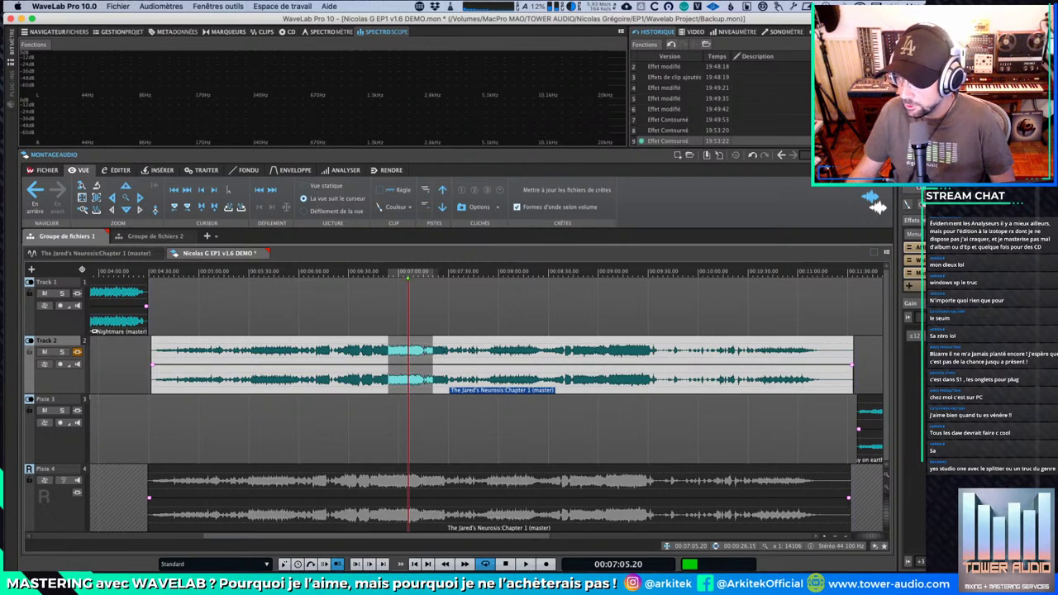
left_click(925, 155)
left_click_drag(342, 174, 410, 192)
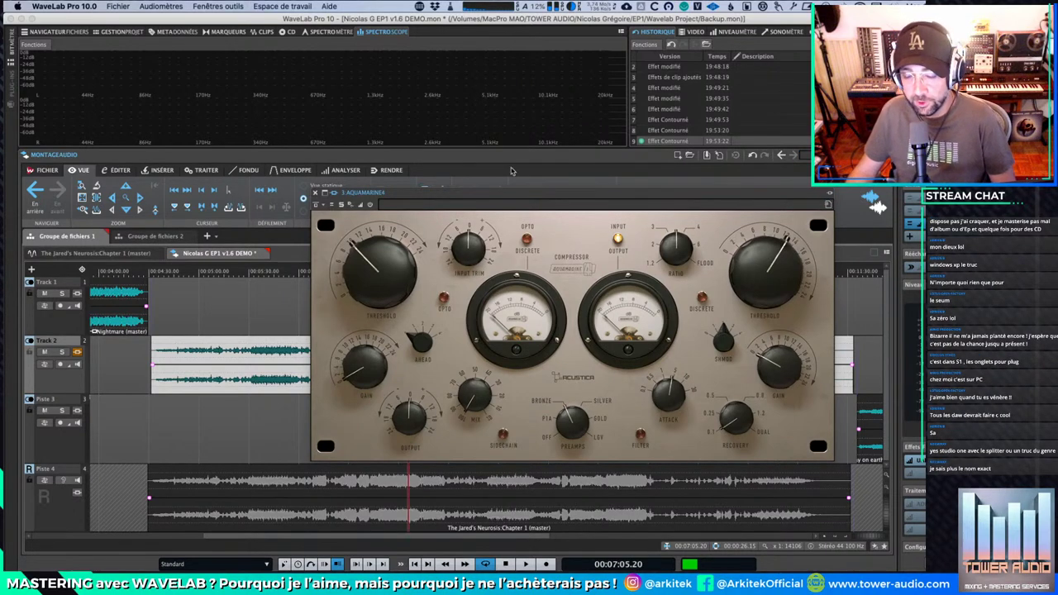
mouse_move(550, 195)
left_mouse_down()
mouse_move(540, 179)
mouse_move(549, 197)
left_mouse_up()
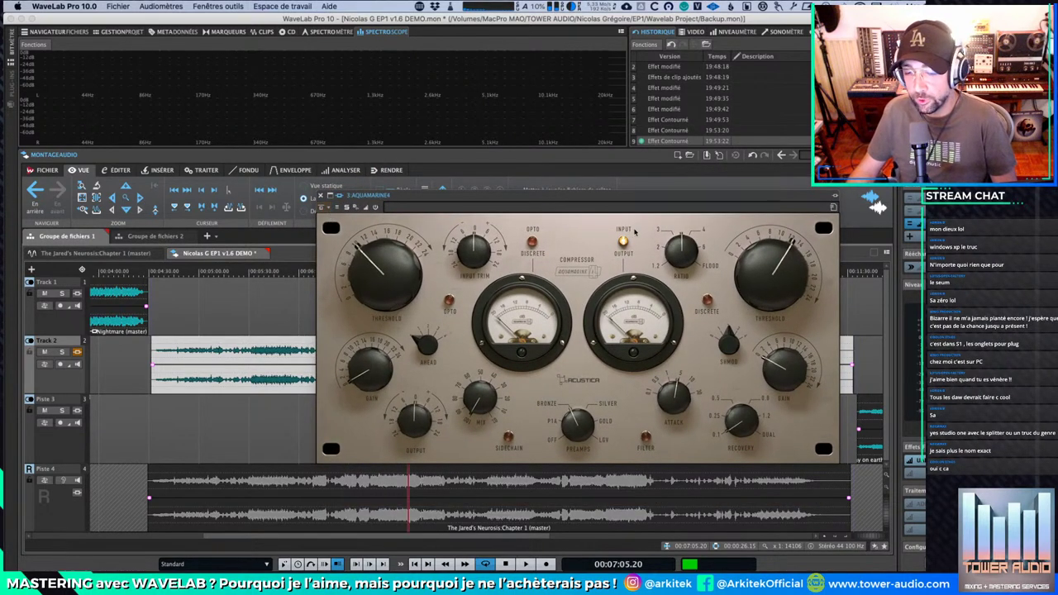
left_click_drag(635, 195, 590, 162)
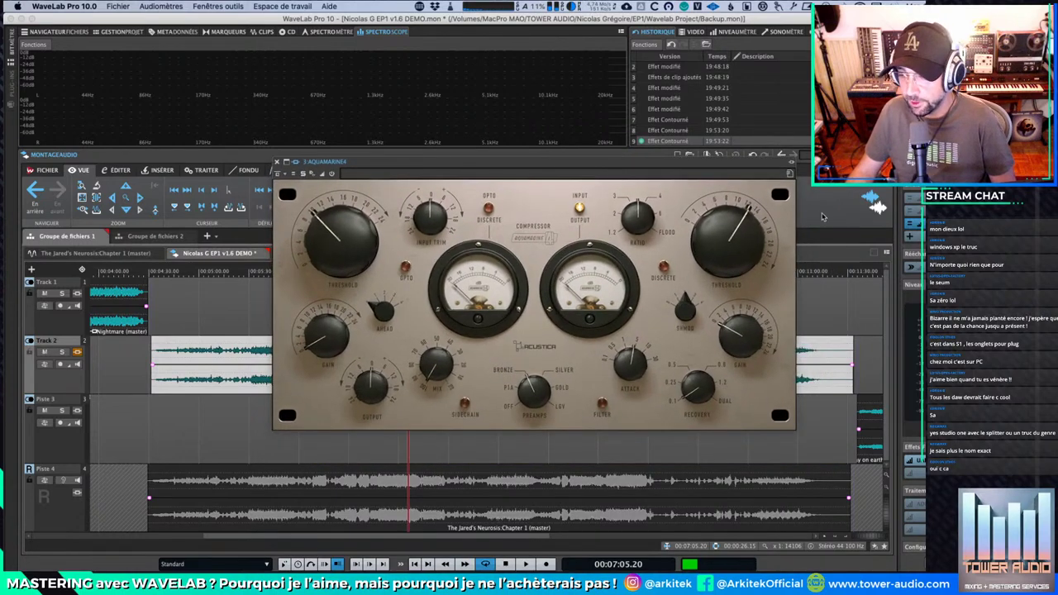
Step: Replace the Aquamarine4 effect on the Track 2 clip with the Plugin Alliance Black Box Analog Design HG-2
left_click(941, 224)
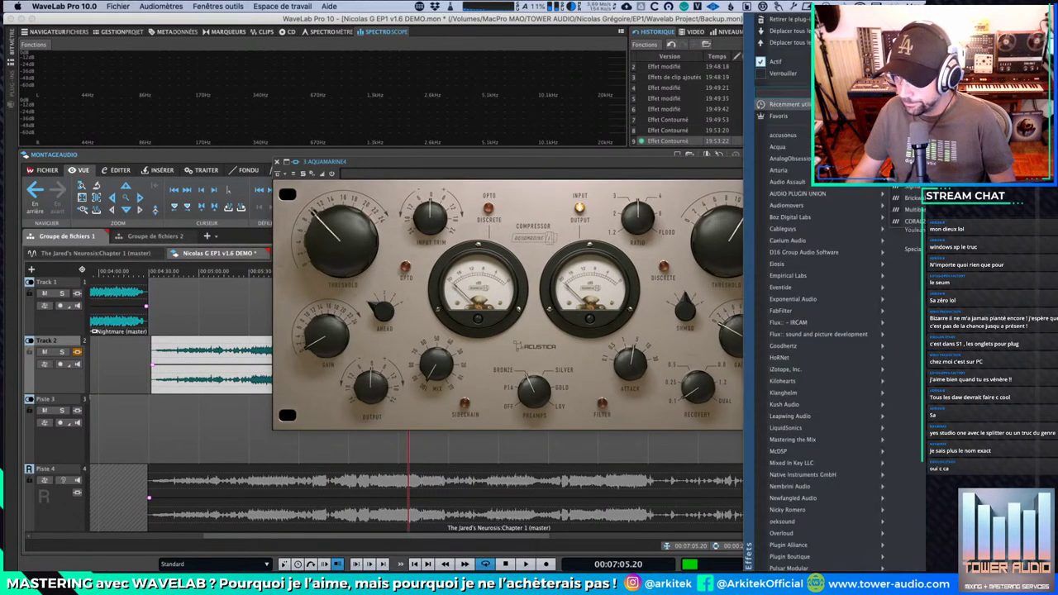
left_click(804, 19)
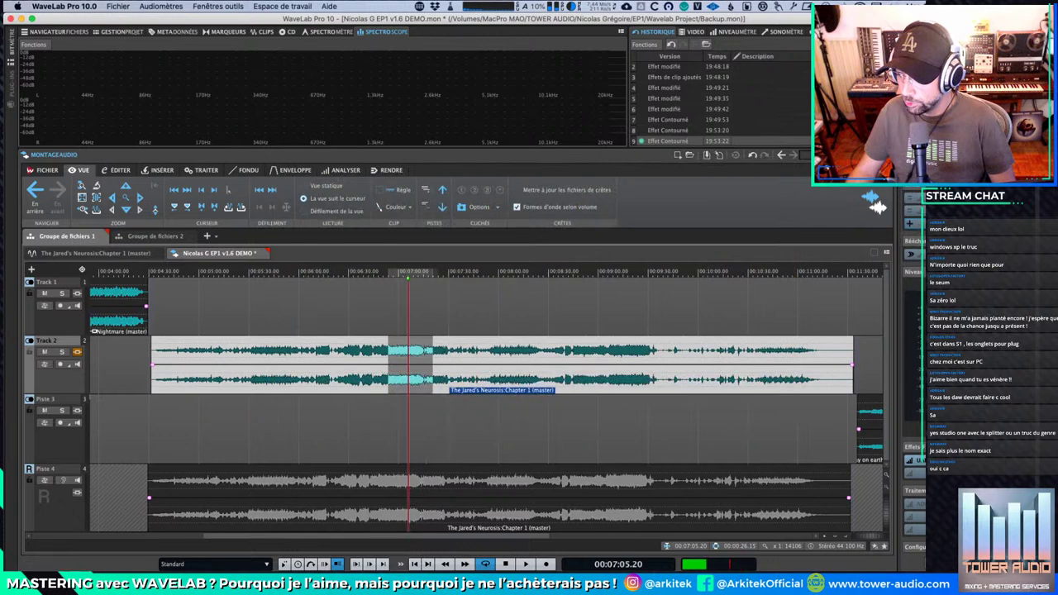
left_click(942, 223)
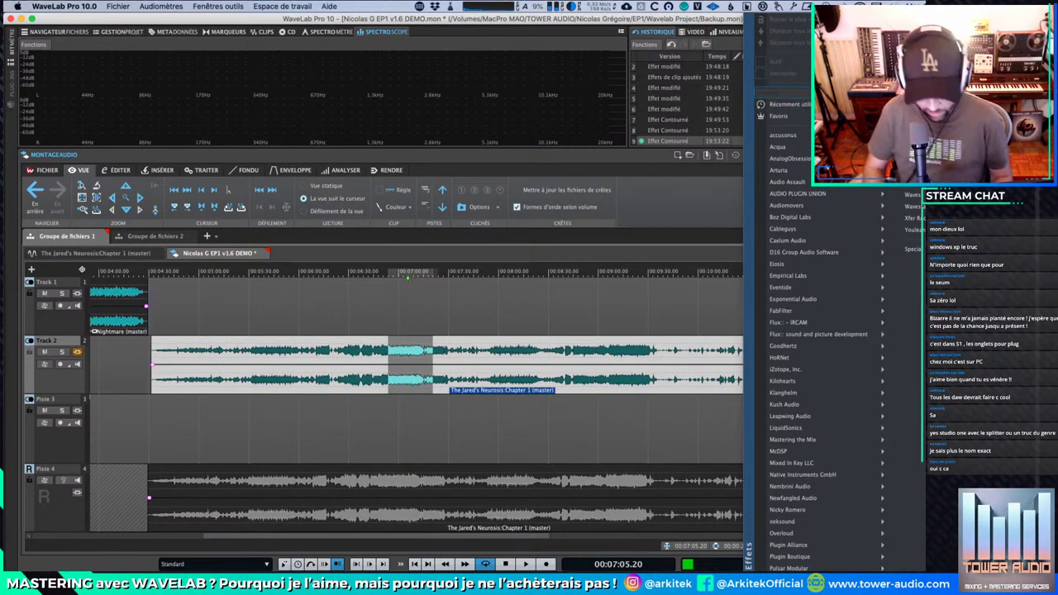
type("bl")
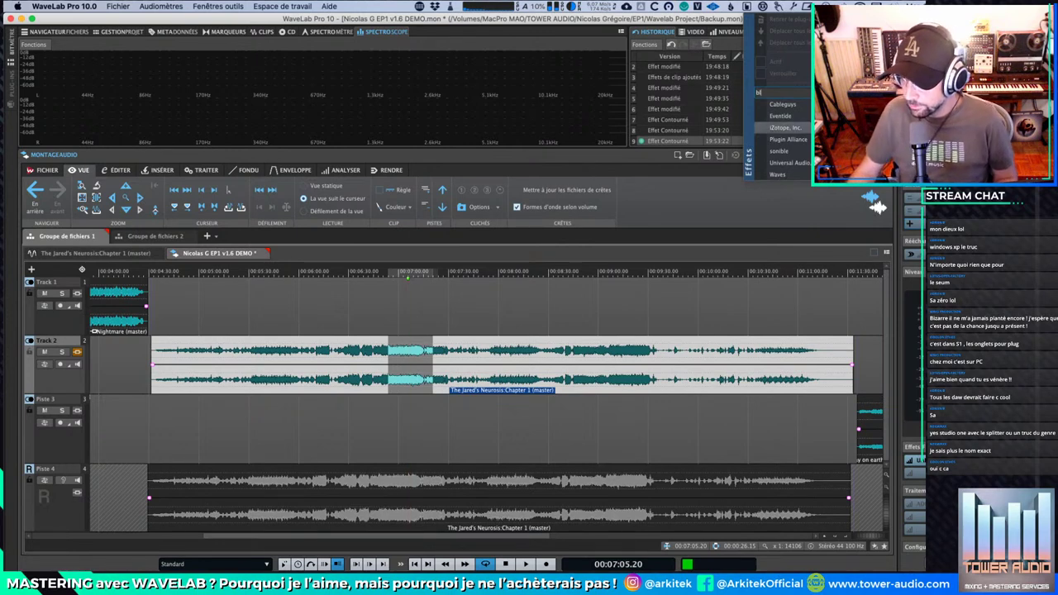
mouse_move(789, 140)
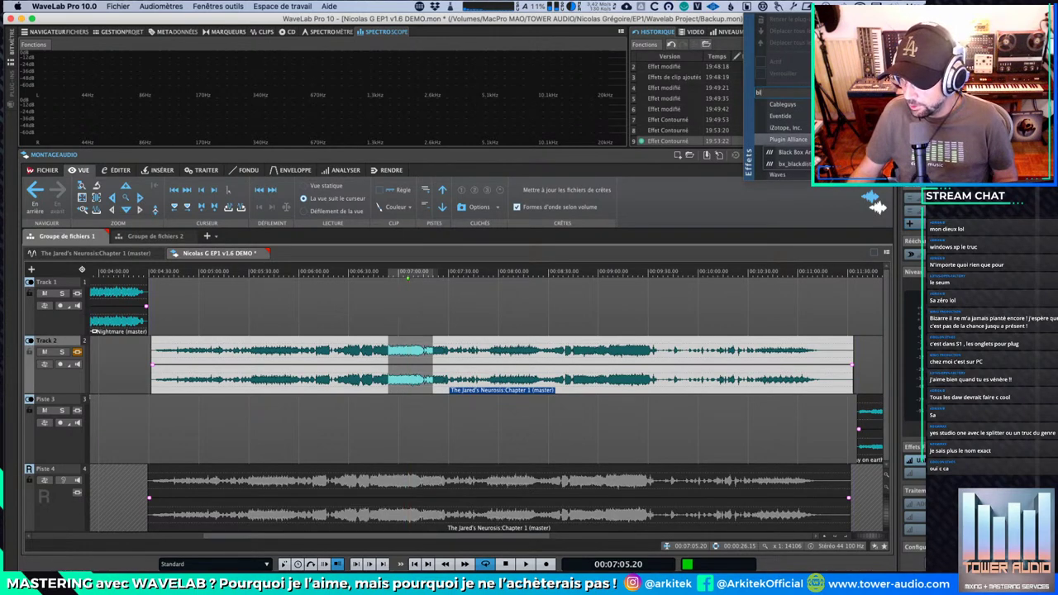
left_click(794, 152)
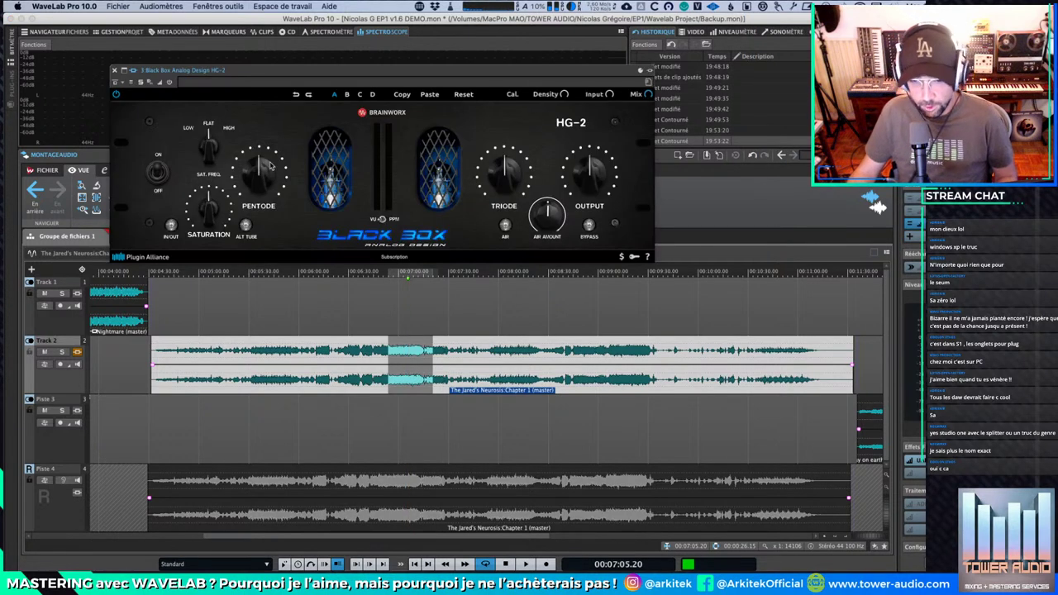
left_click_drag(425, 74, 574, 147)
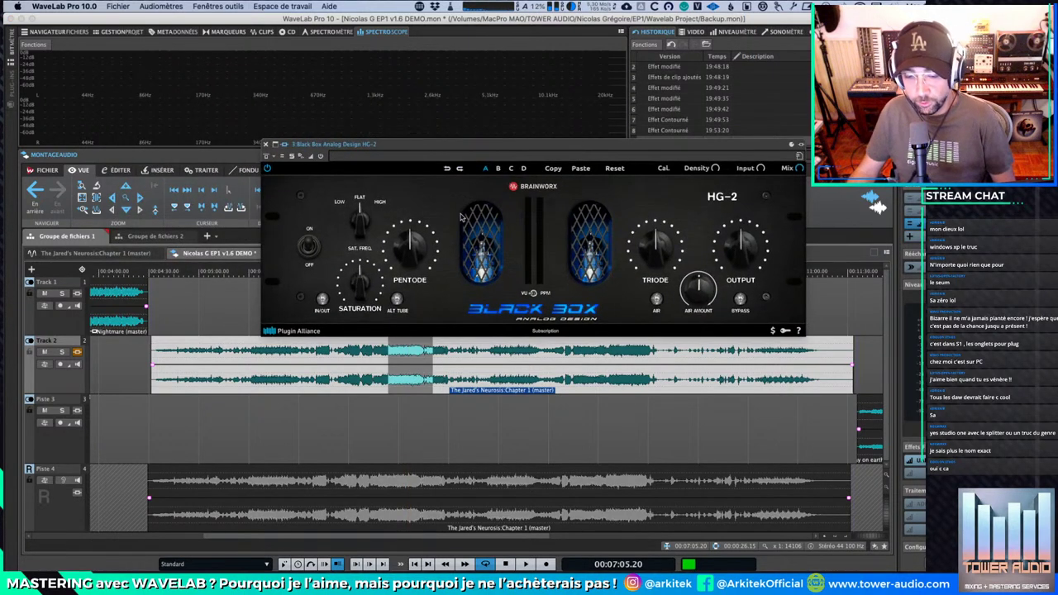
Step: Set the Black Box HG-2 bypass mode to "Contourner le signal source" and start playback
left_click(271, 155)
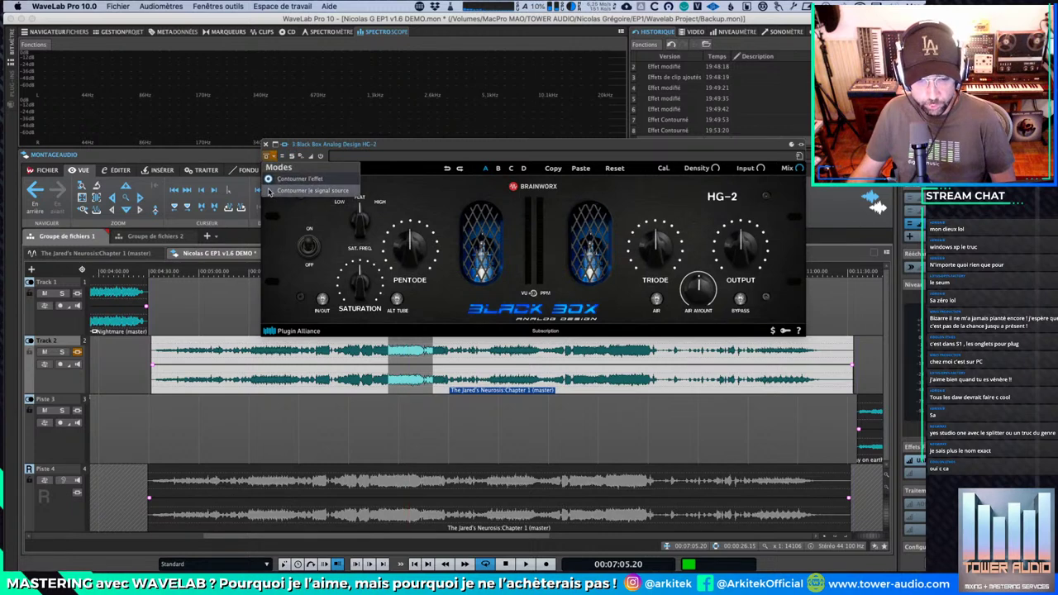
left_click(268, 190)
key("space")
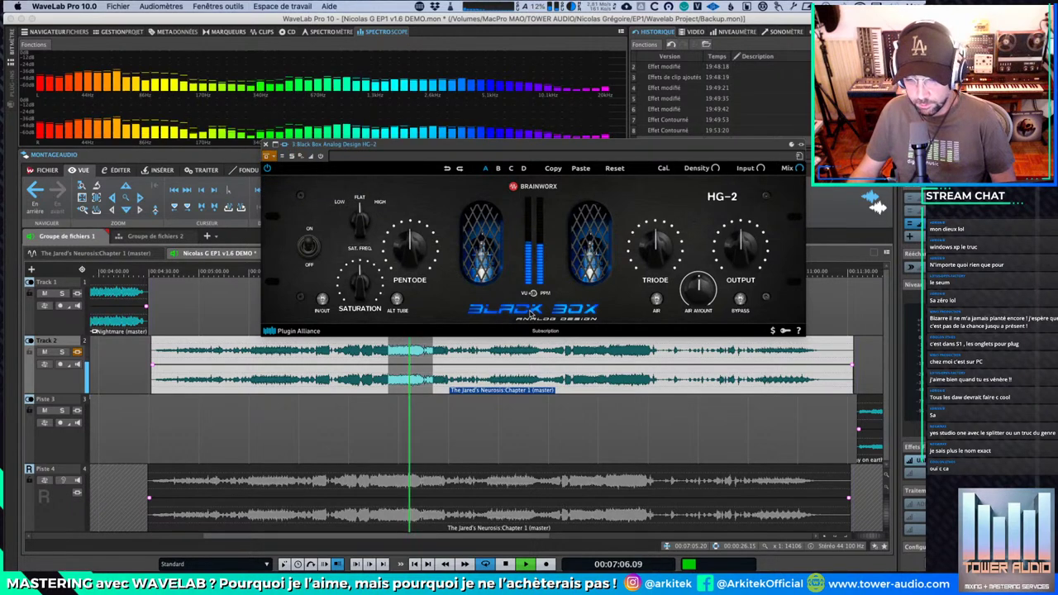
Step: Try a higher Triode level on the Black Box HG-2, stop playback, and reset the Triode to its default
scroll(658, 250, "up", 5)
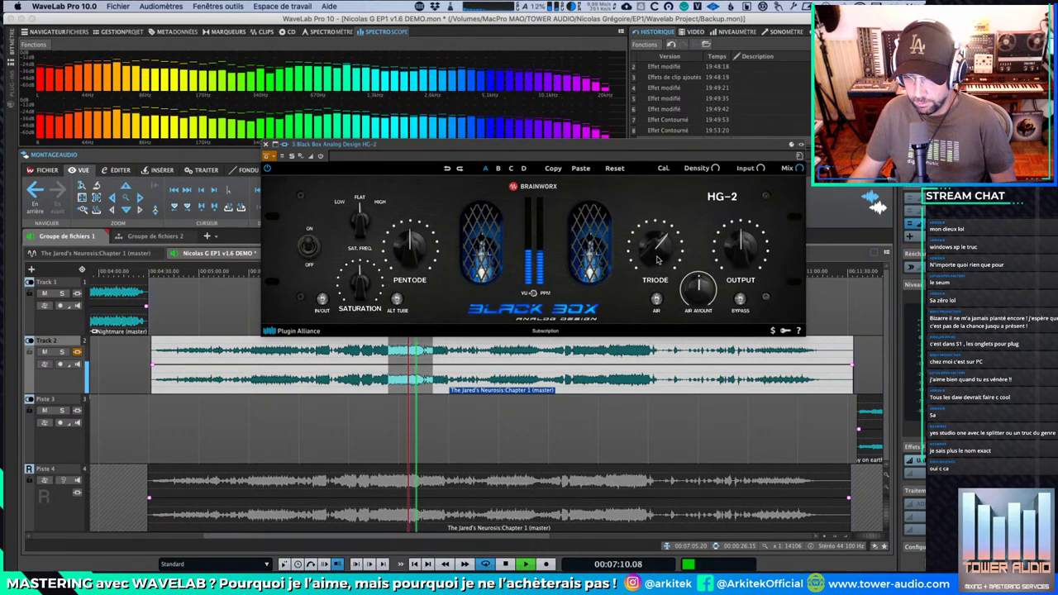
key("space")
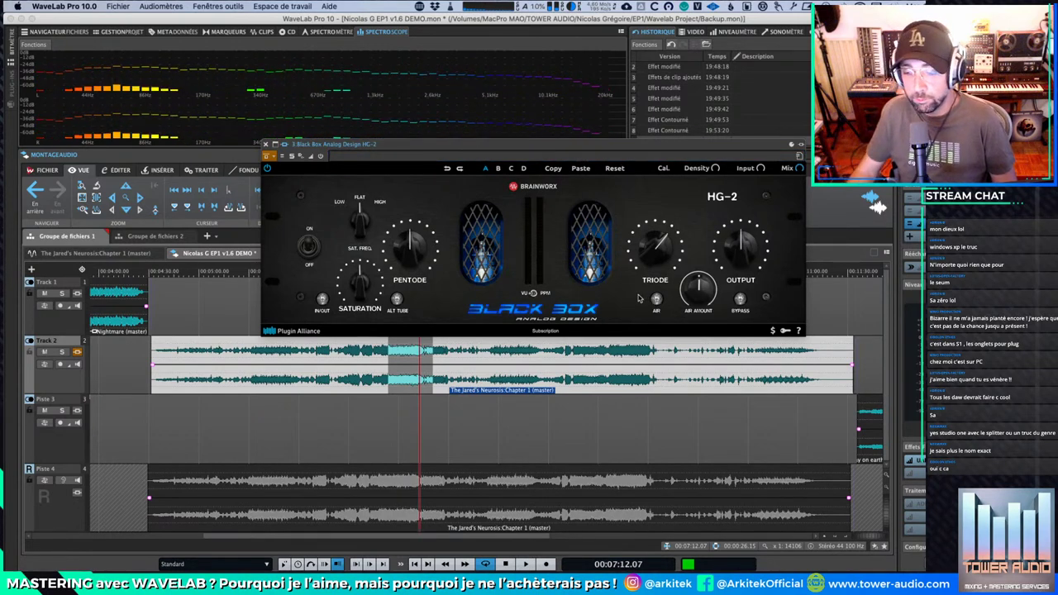
double_click(649, 258)
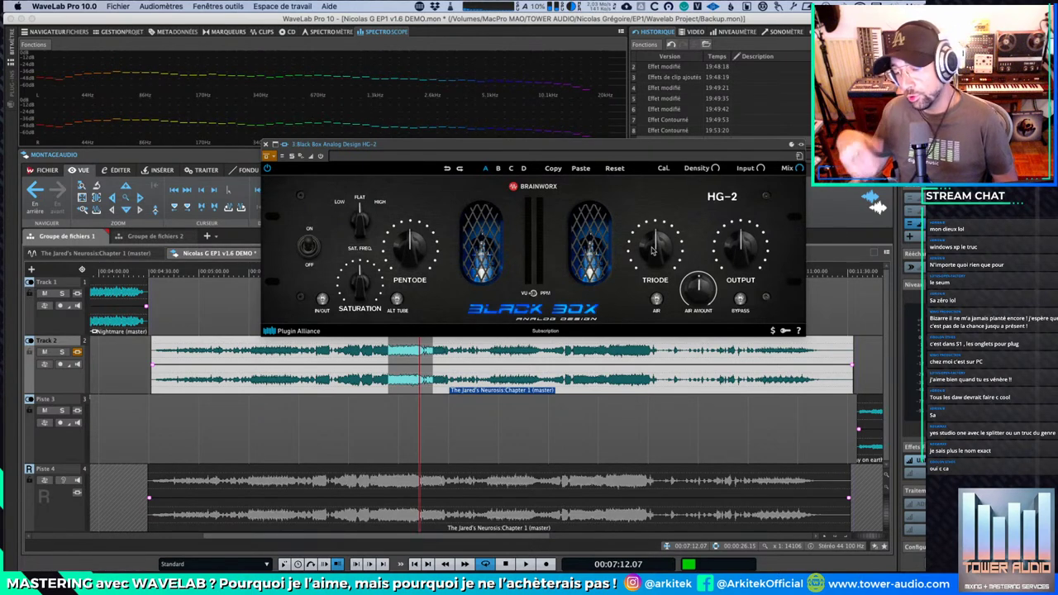
left_click_drag(652, 252, 656, 241)
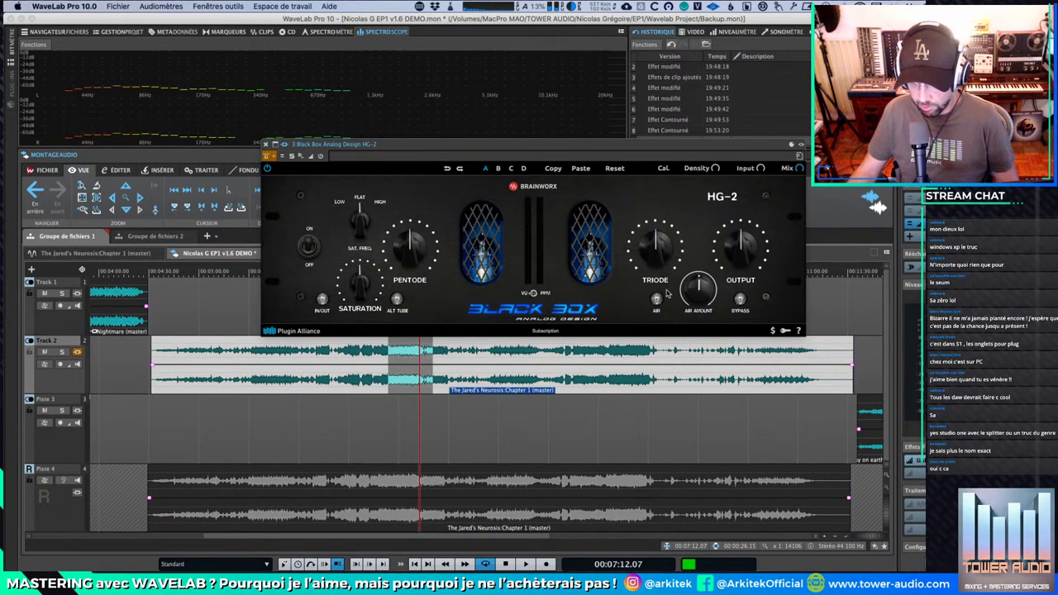
Step: During playback, enable Air with a higher Air Amount, raise Pentode, and set the saturation frequency to High on the Black Box HG-2
key("space")
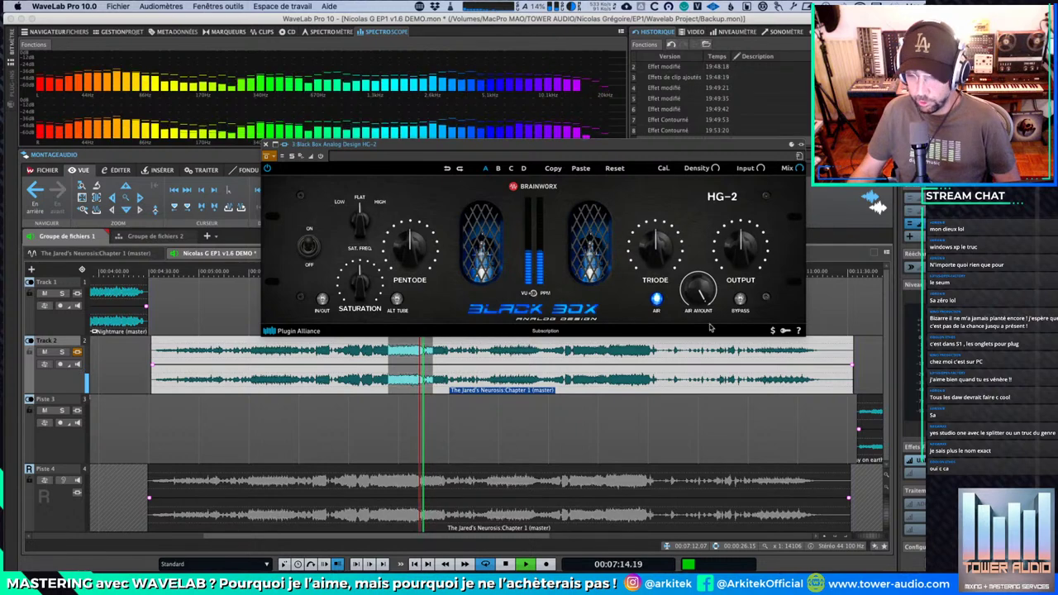
left_click_drag(426, 145, 427, 104)
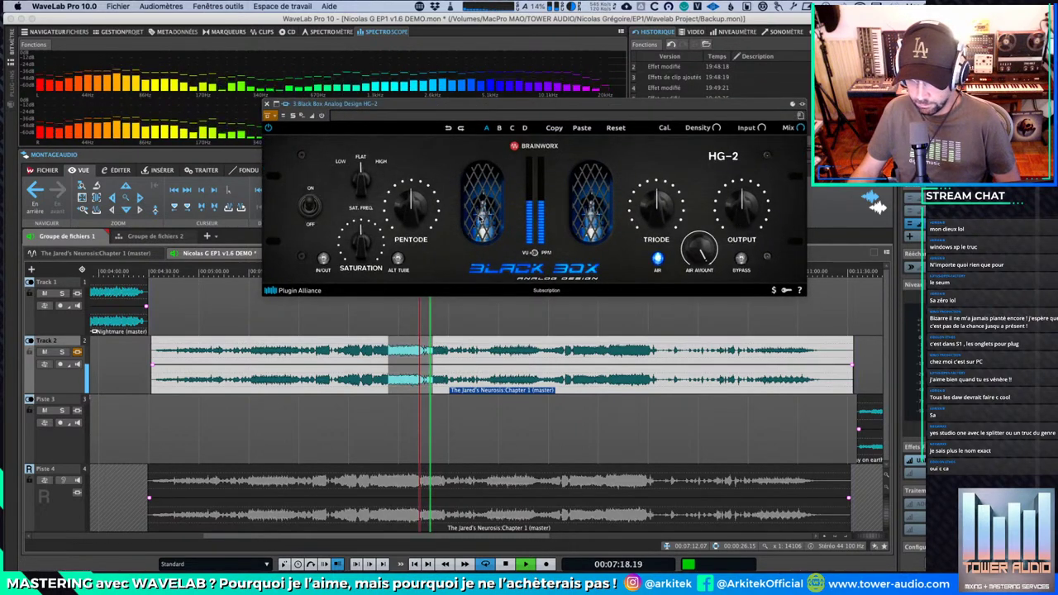
mouse_move(418, 213)
left_mouse_down()
mouse_move(423, 182)
mouse_move(425, 211)
left_mouse_up()
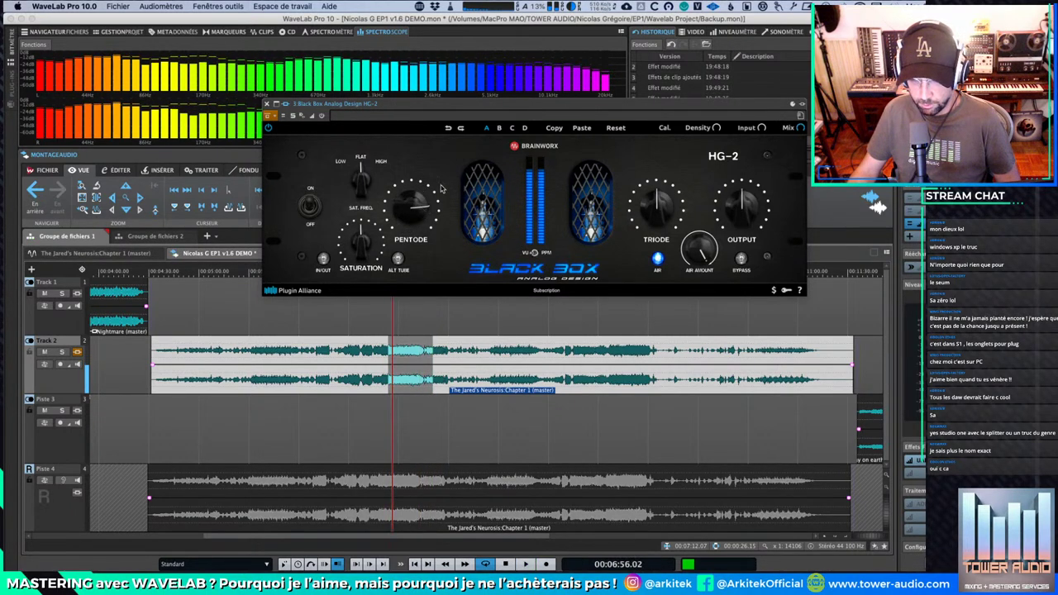
left_click(371, 177)
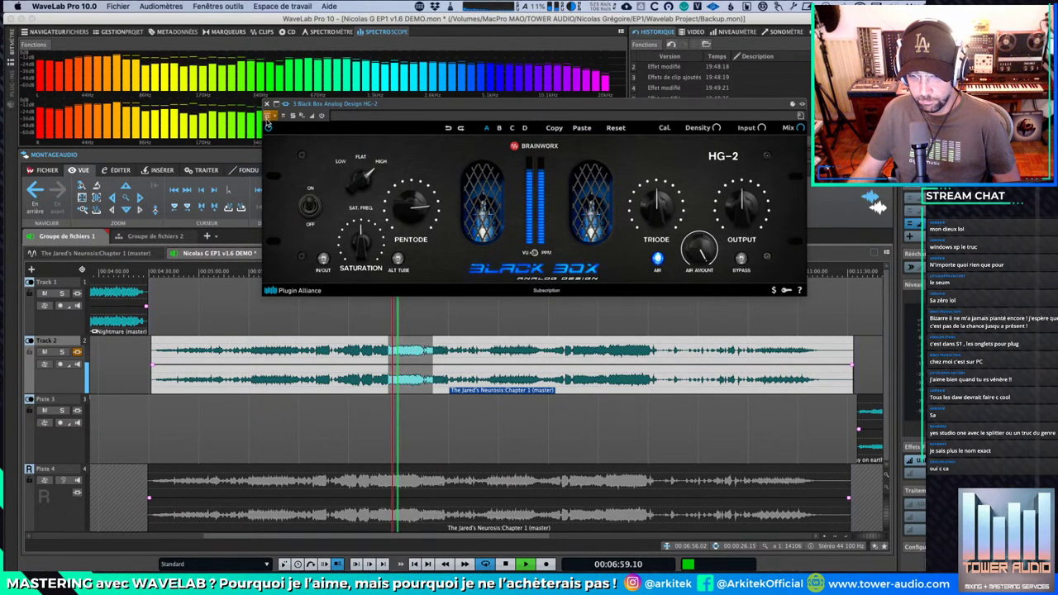
Step: Stop playback and close the Black Box HG-2 plug-in window after viewing its bypass modes
key("space")
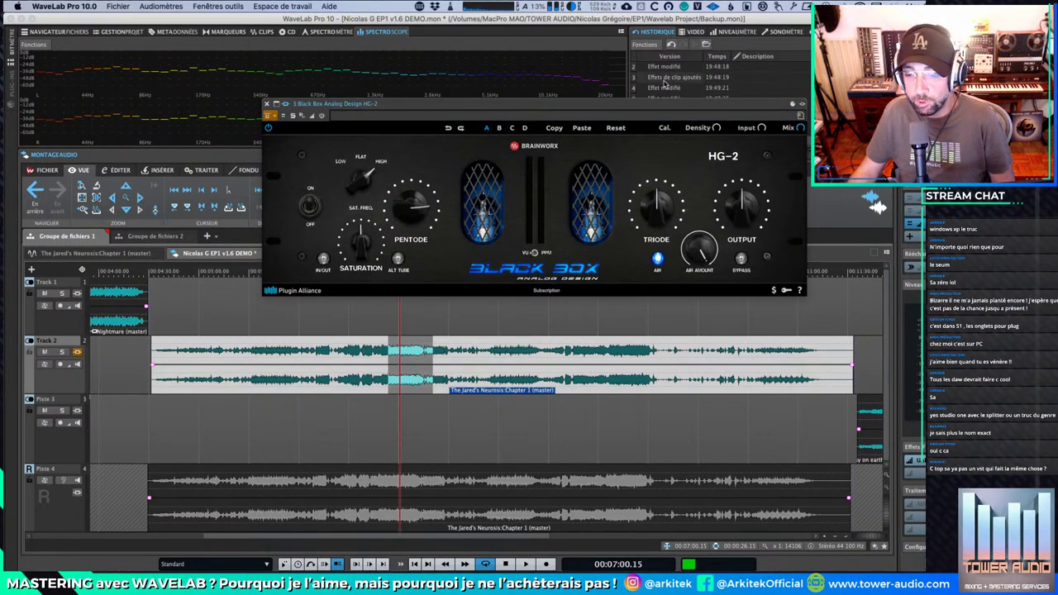
left_click_drag(348, 118, 311, 150)
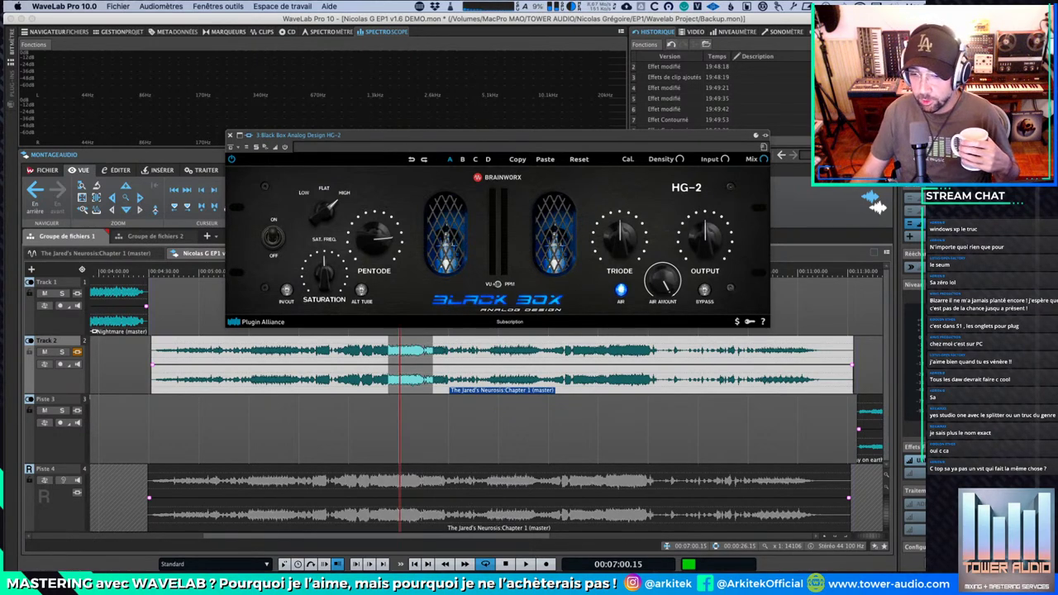
left_click_drag(559, 136, 568, 176)
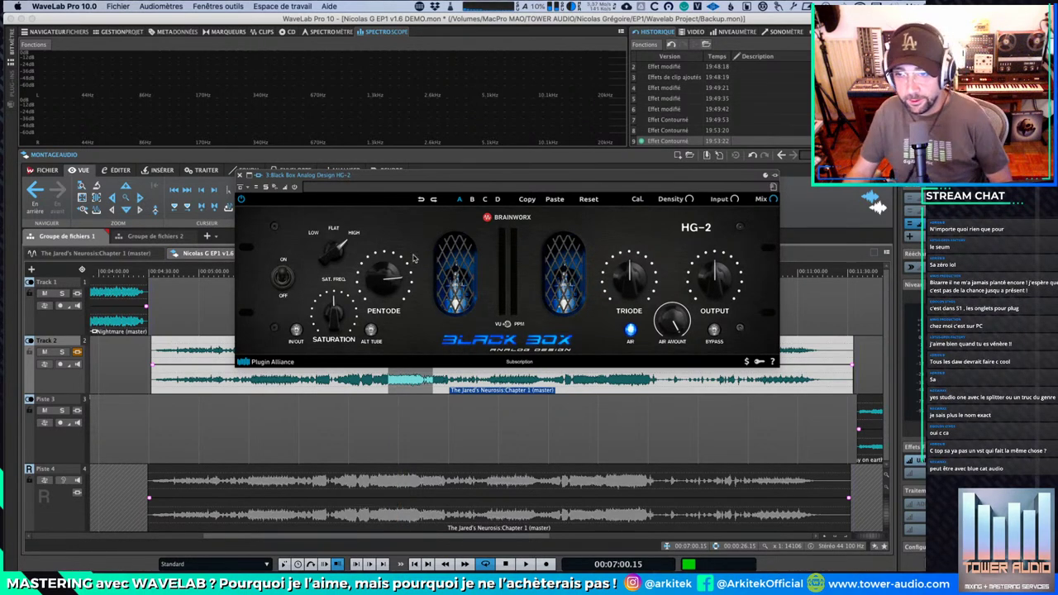
left_click_drag(387, 175, 402, 212)
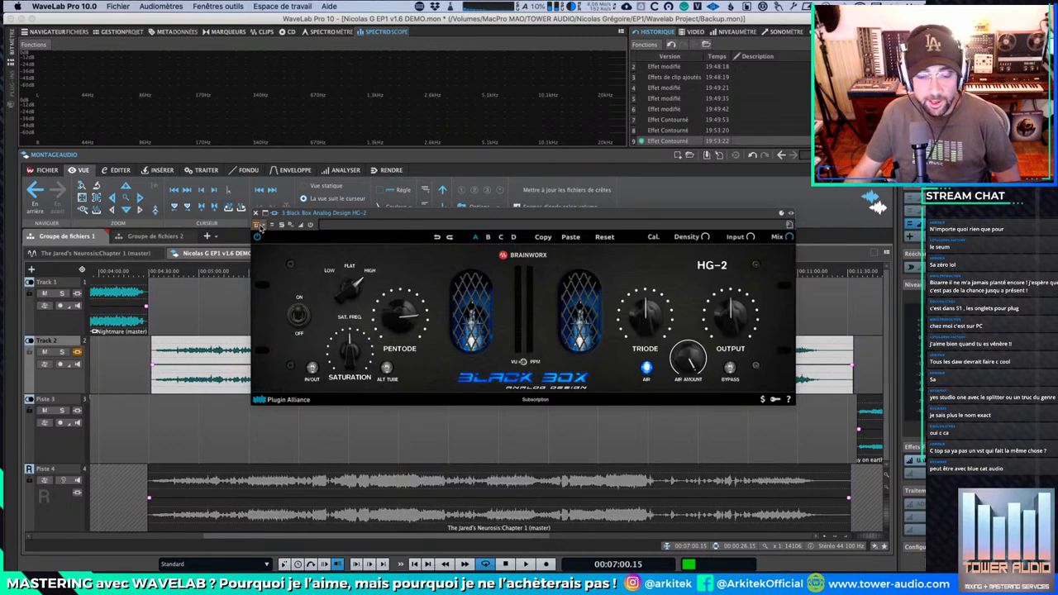
left_click(258, 226)
left_click(280, 313)
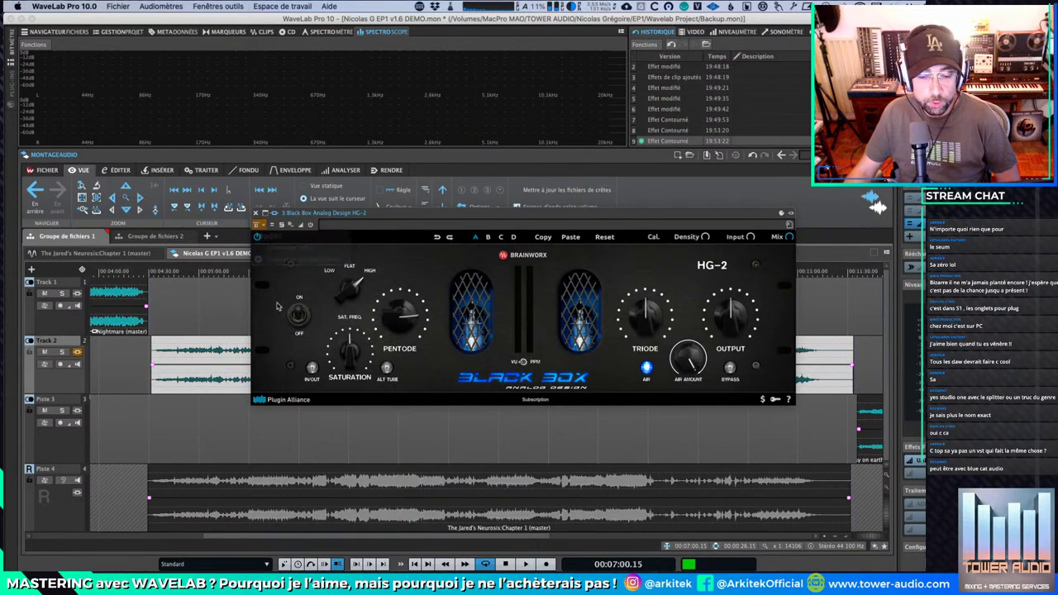
left_click_drag(581, 217, 600, 251)
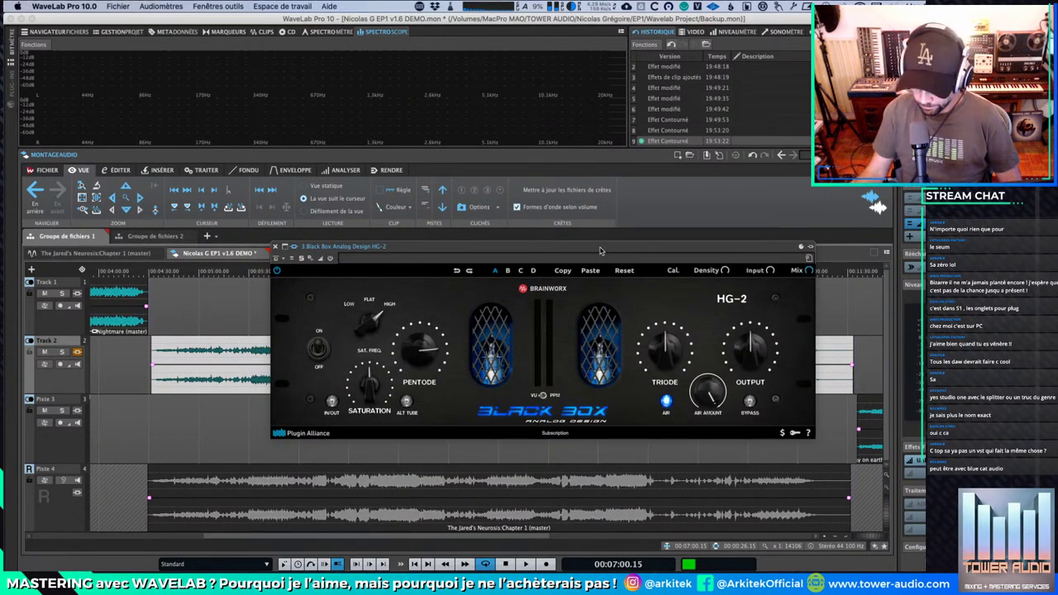
left_click_drag(600, 250, 554, 249)
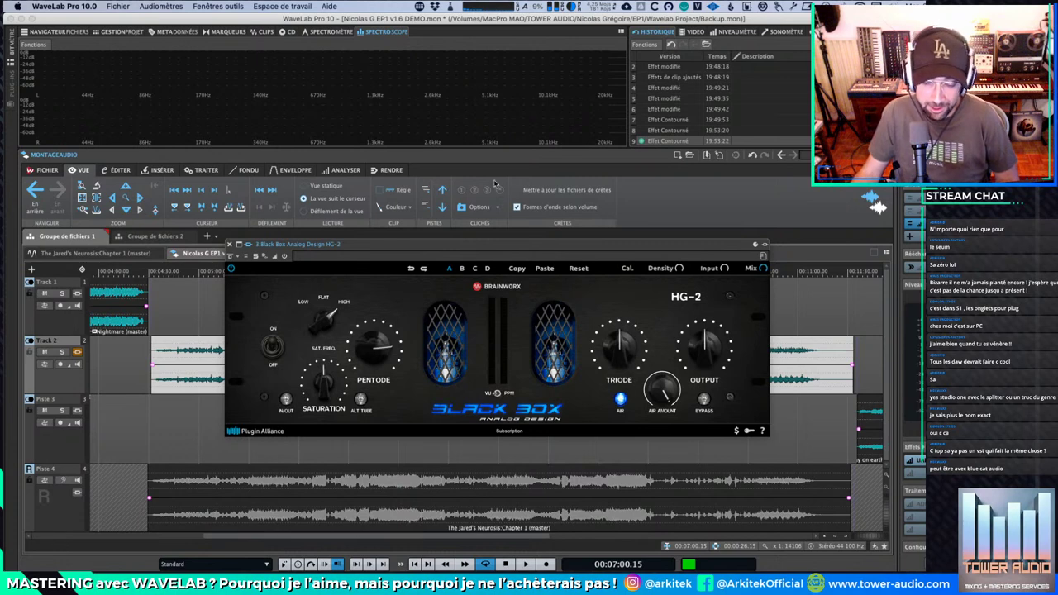
left_click_drag(553, 247, 571, 160)
left_click_drag(517, 110, 516, 106)
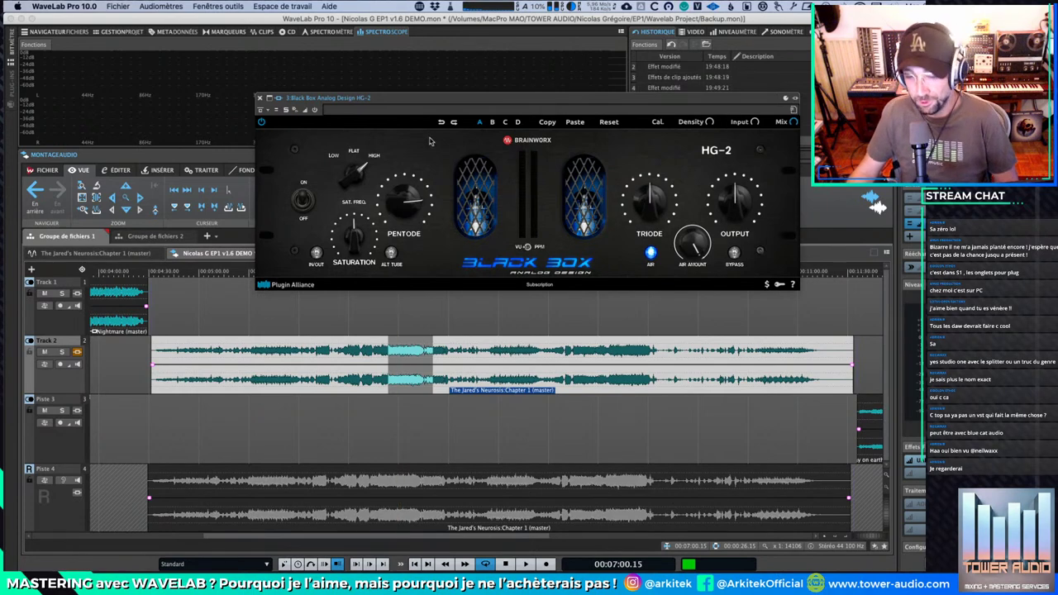
left_click(268, 98)
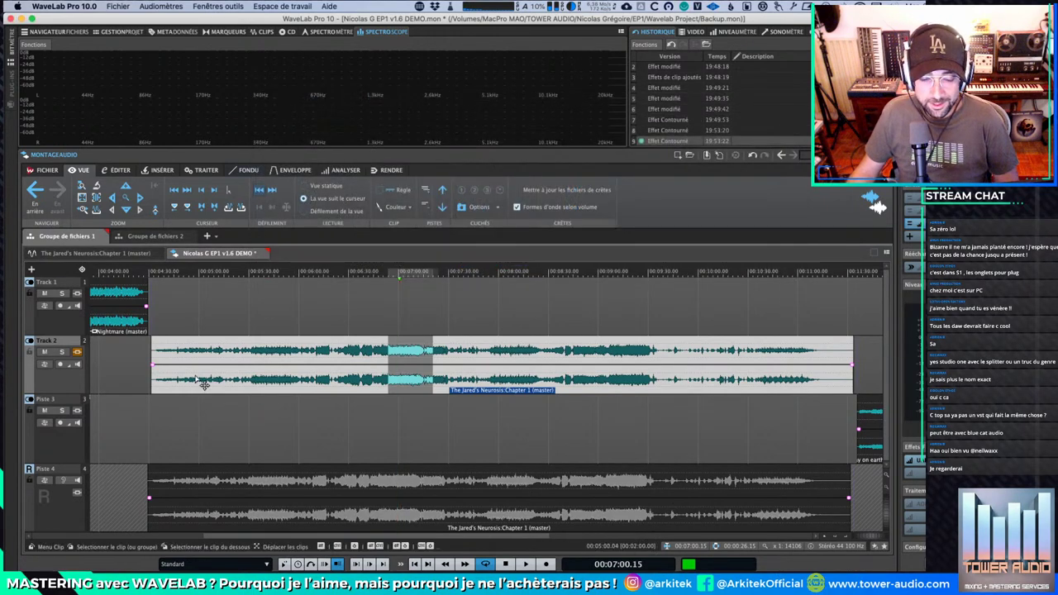
Step: Select the range from about 00:05:22 to 00:06:33 in the Track 2 clip and delete it
left_click(212, 351)
key("End")
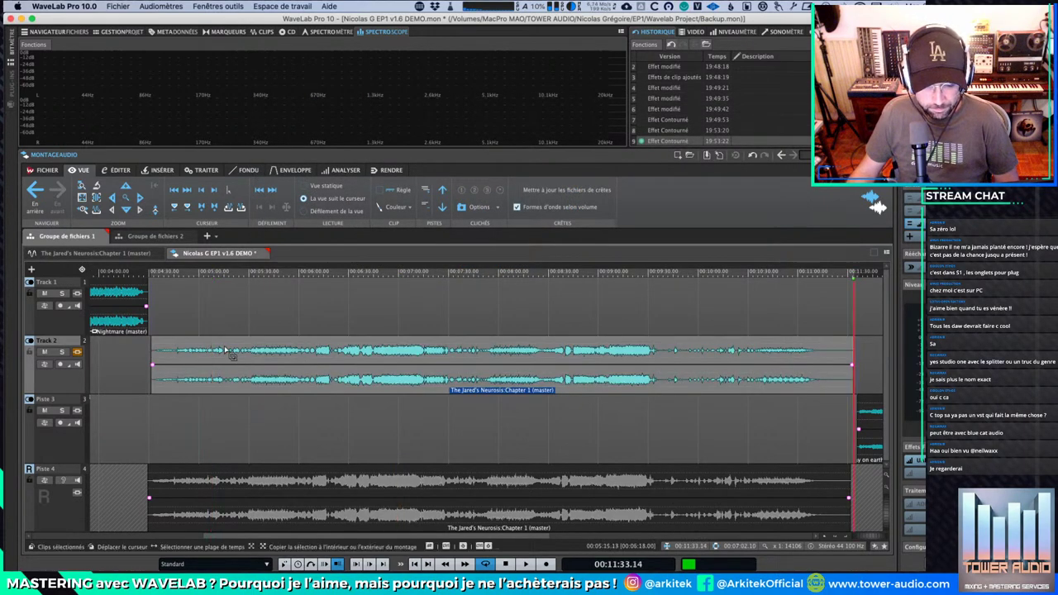
double_click(246, 380)
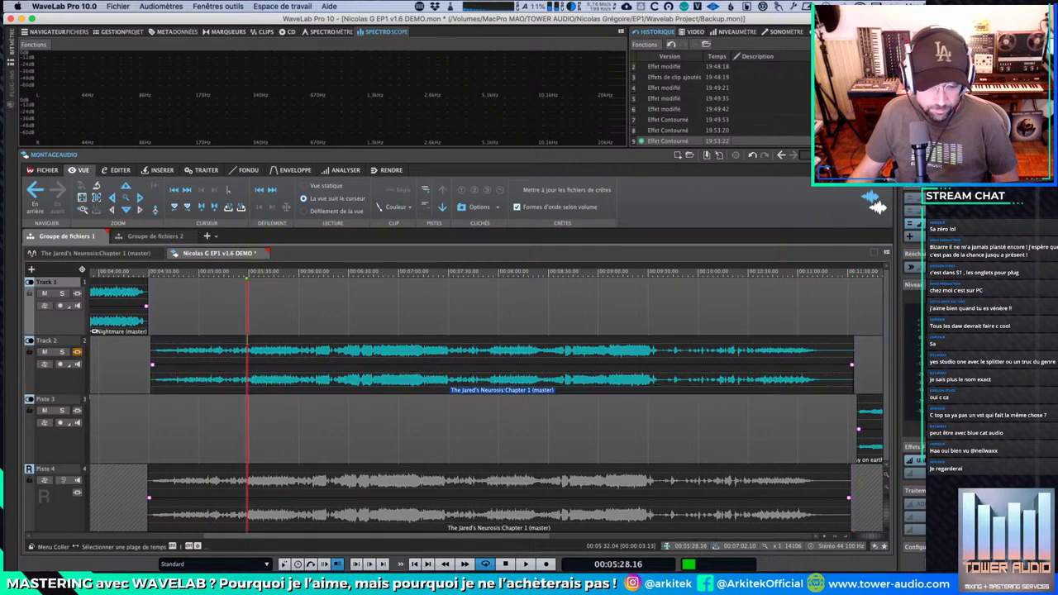
left_click(248, 380)
left_click_drag(238, 352, 354, 351)
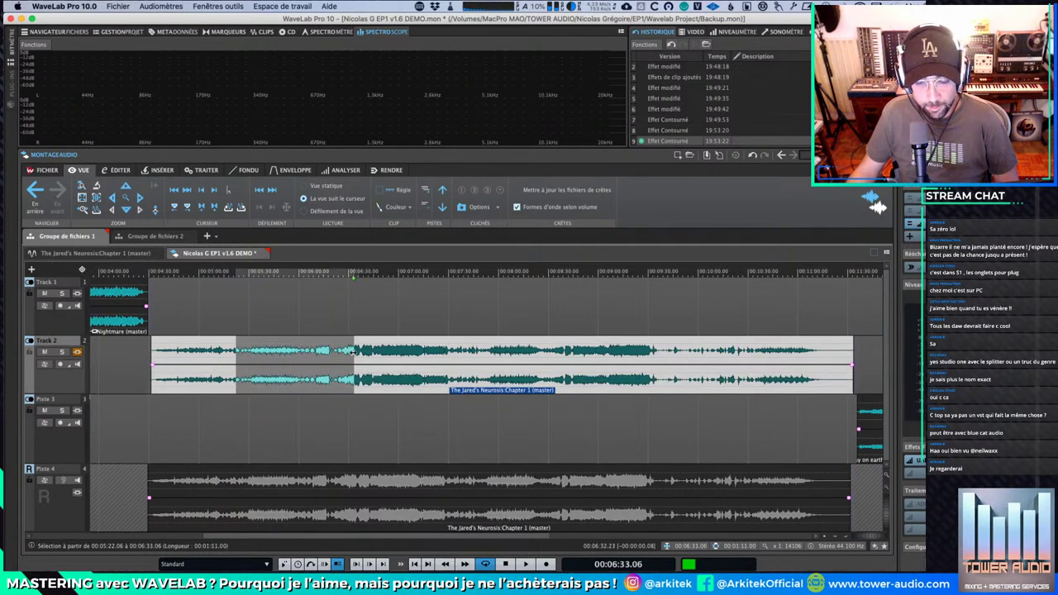
left_click(117, 171)
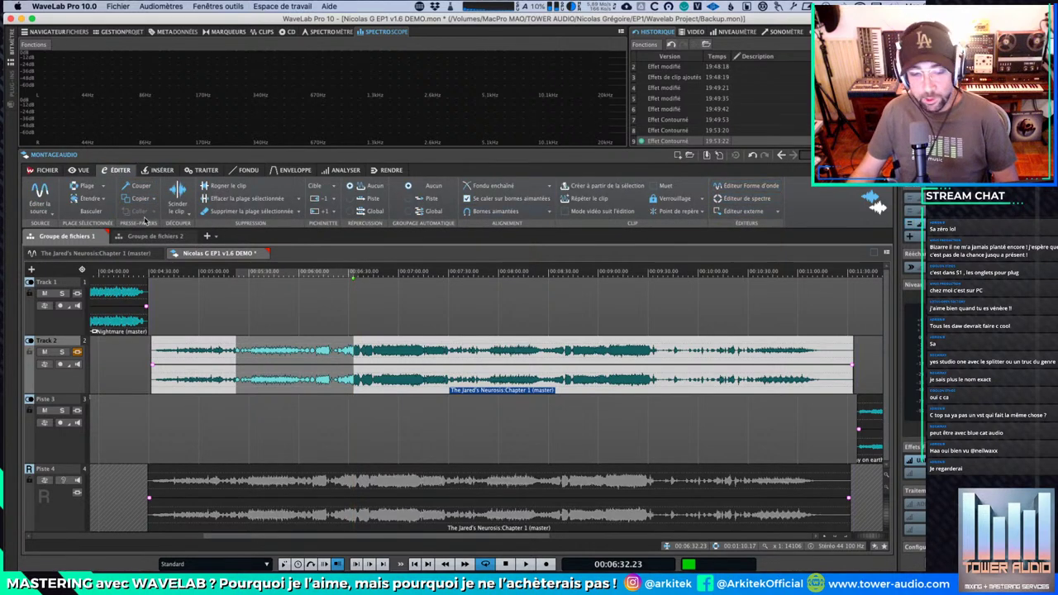
key("Delete")
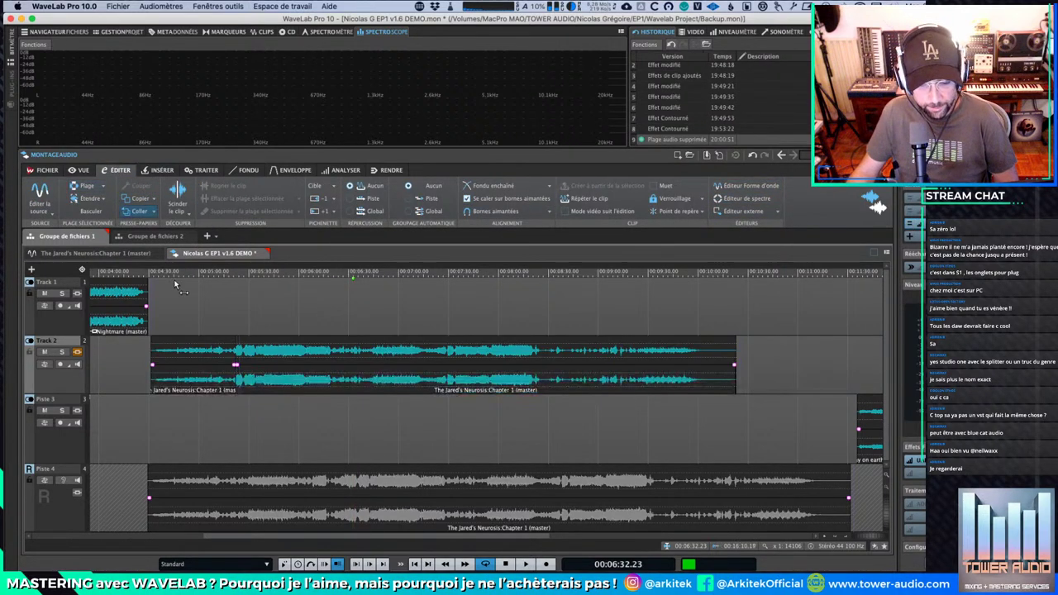
Step: Select the two separate Track 2 clips in turn to check the split
left_click(257, 359)
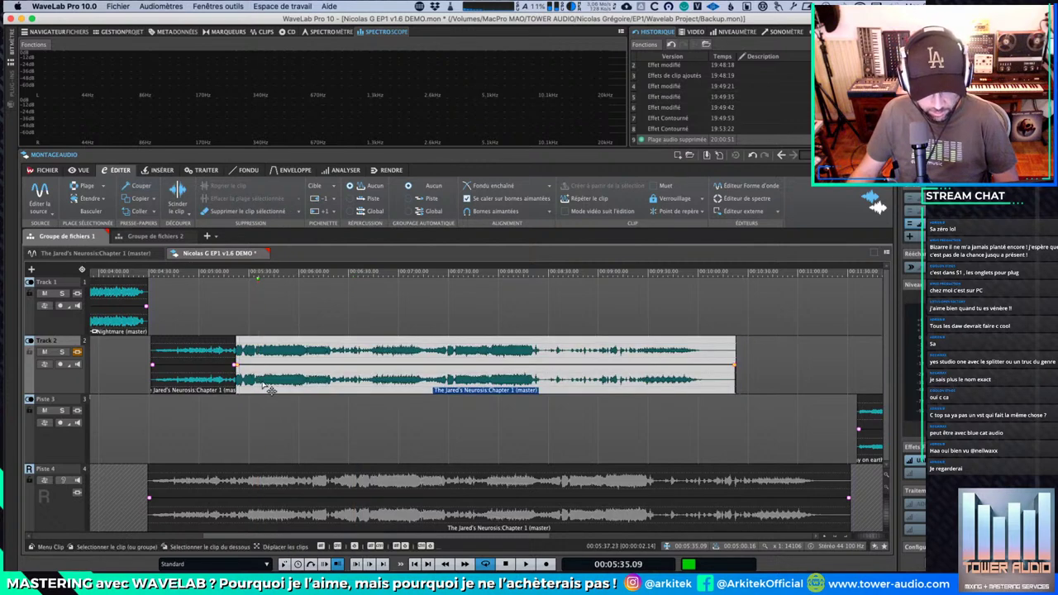
left_click(206, 385)
left_click(275, 384)
left_click(180, 382)
left_click(285, 384)
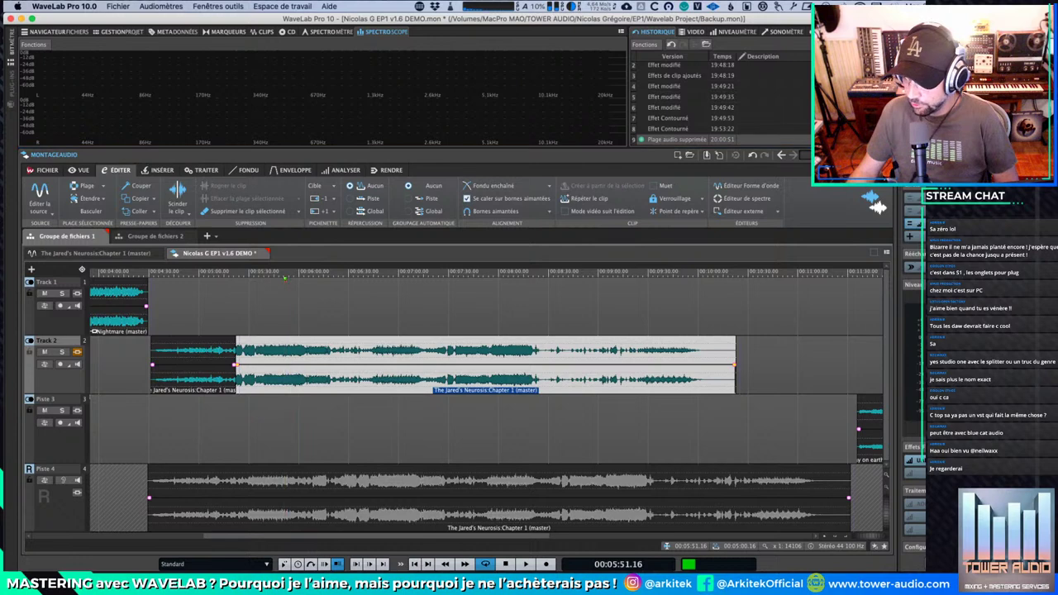
Step: Add a Gain effect to the first, shorter Track 2 clip and set the gain to 12 dB
left_click(914, 159)
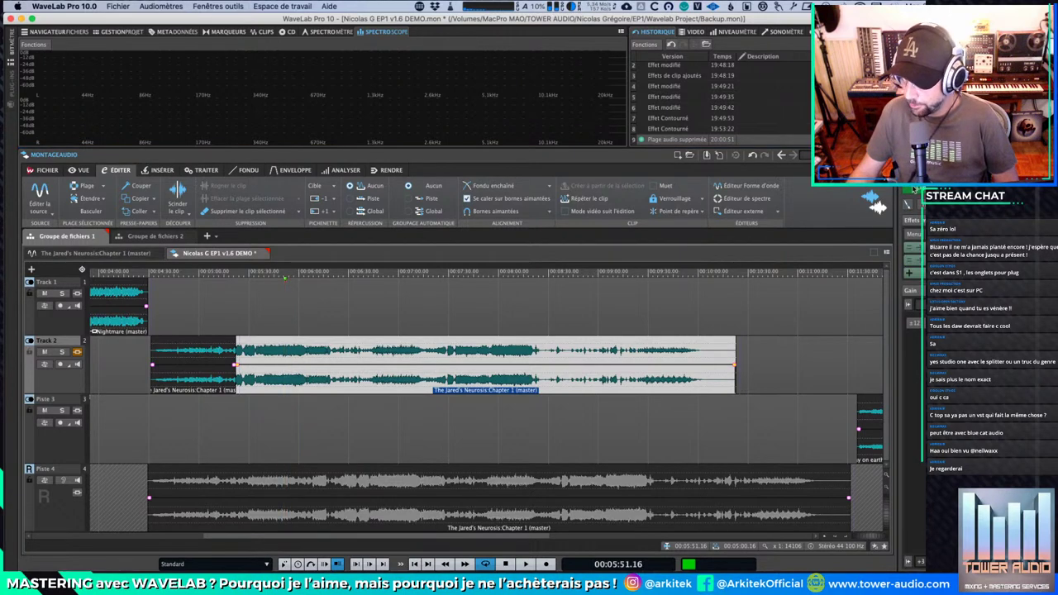
left_click(212, 382)
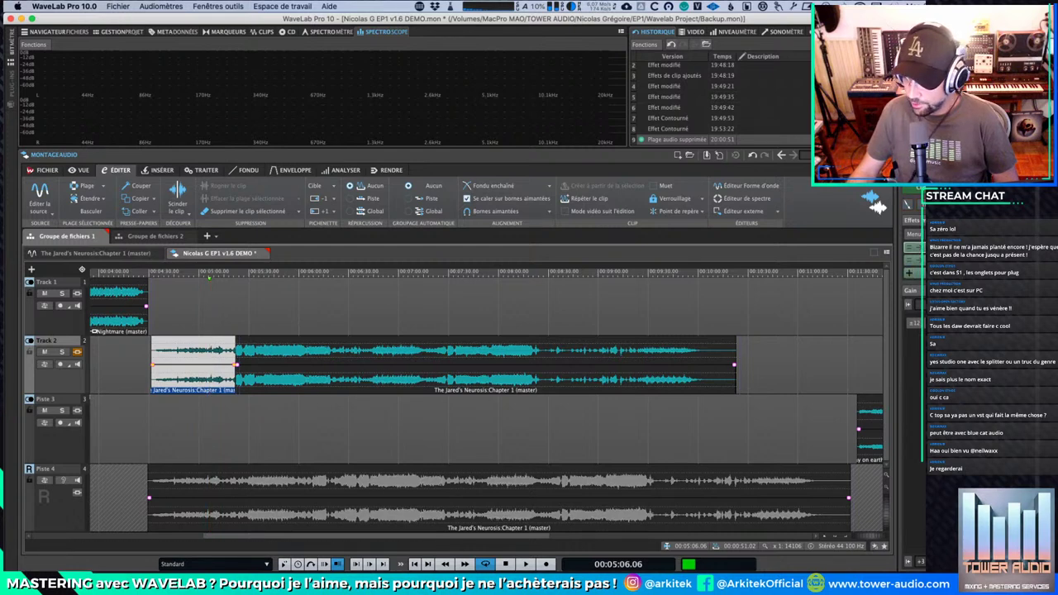
left_click(914, 248)
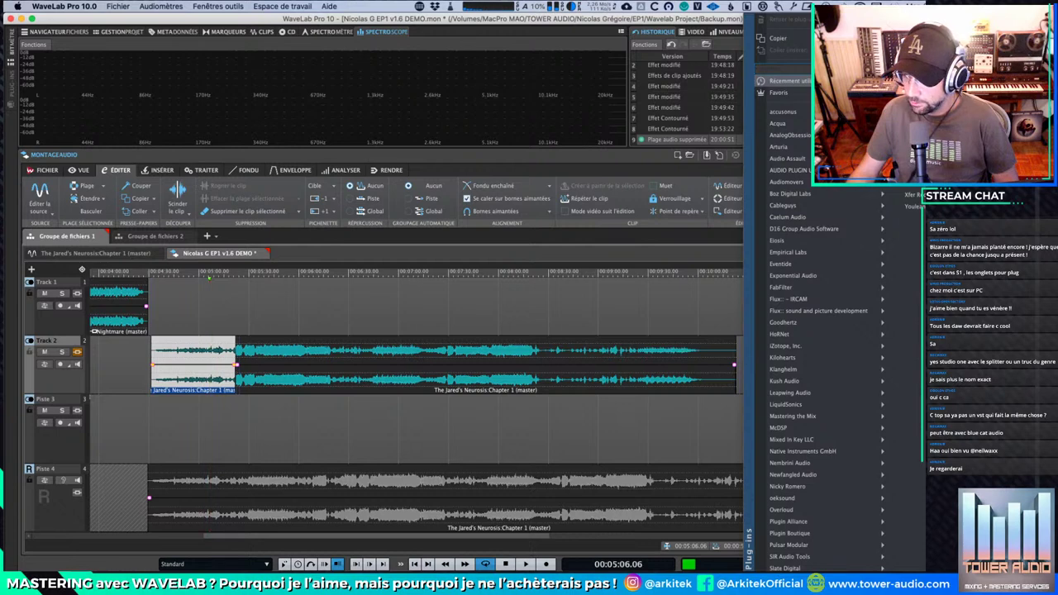
left_click(926, 124)
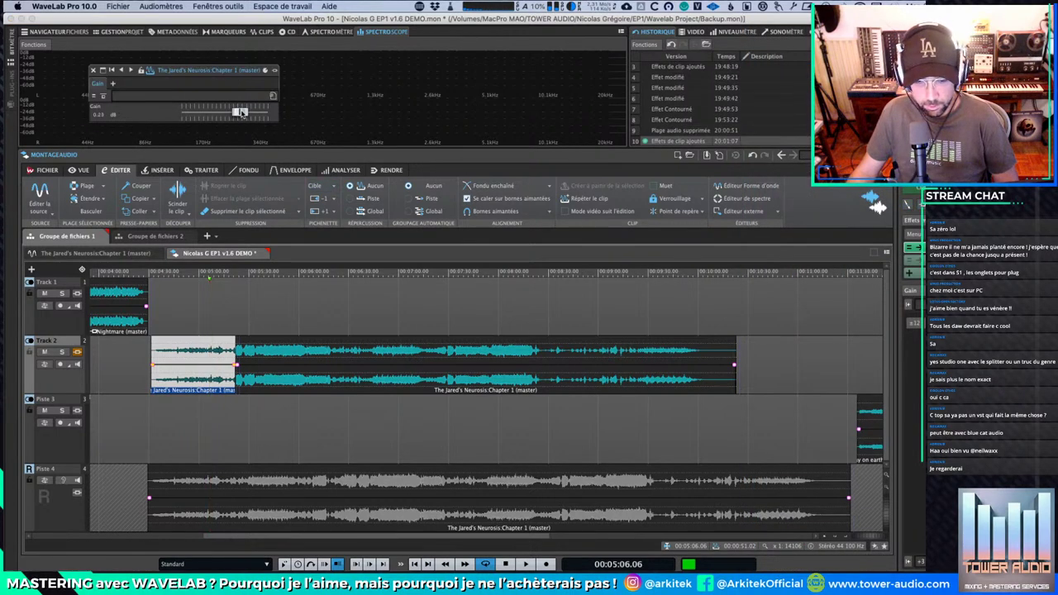
left_click_drag(254, 70, 354, 168)
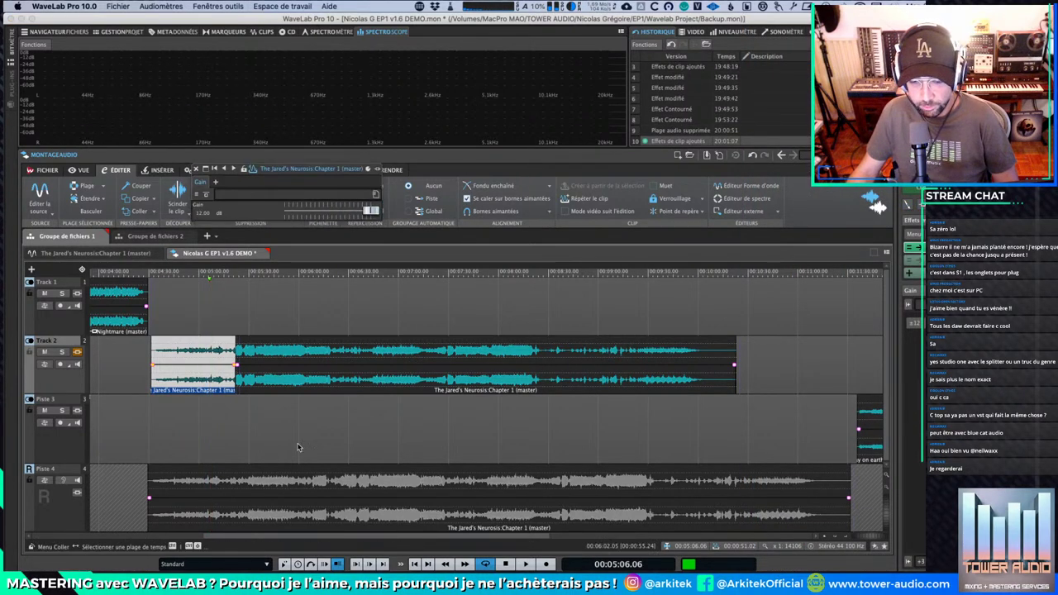
Step: Add the UAD Pultec EQP-1A equalizer to the second, longer Track 2 clip and move its window clear of the tracks
left_click(300, 390)
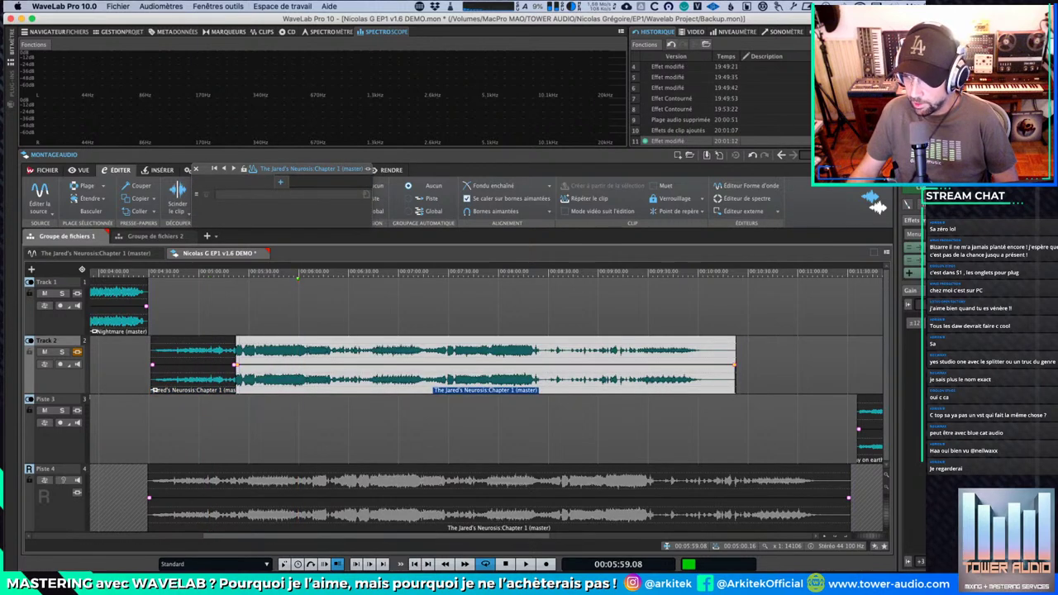
left_click(924, 247)
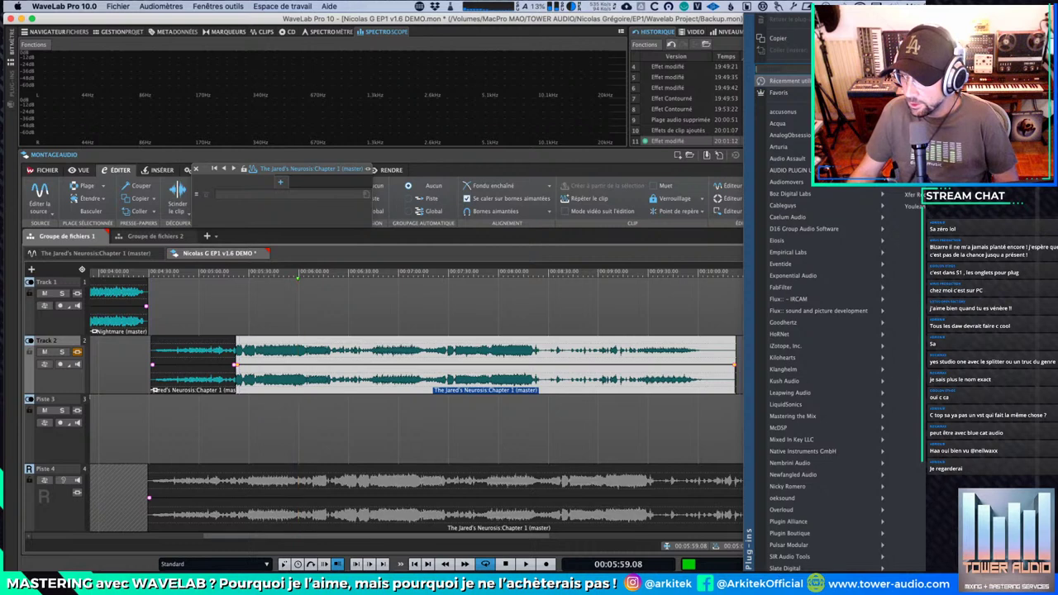
left_click(929, 159)
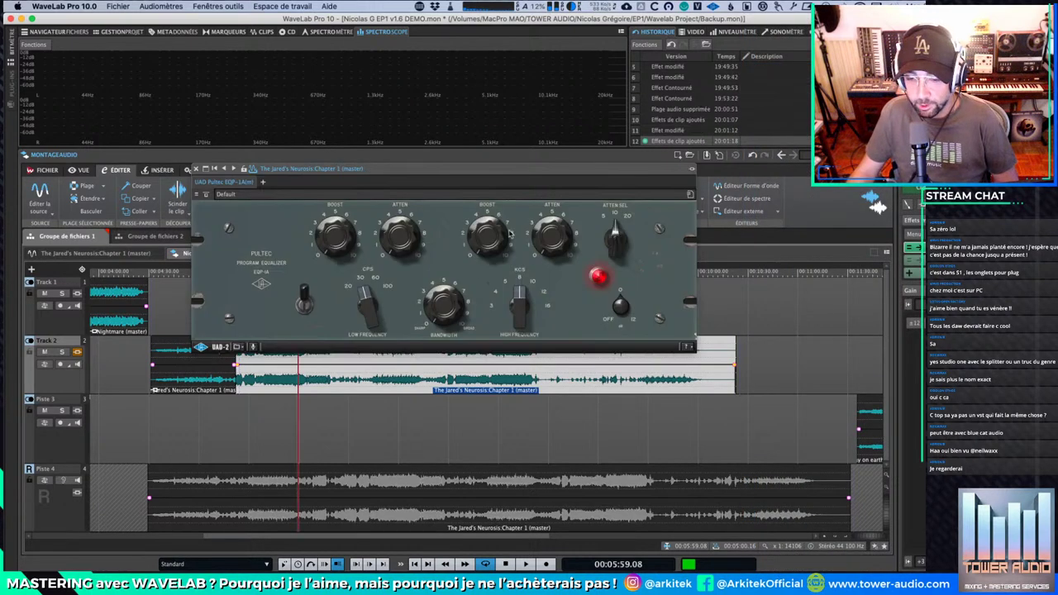
left_click_drag(622, 169, 832, 119)
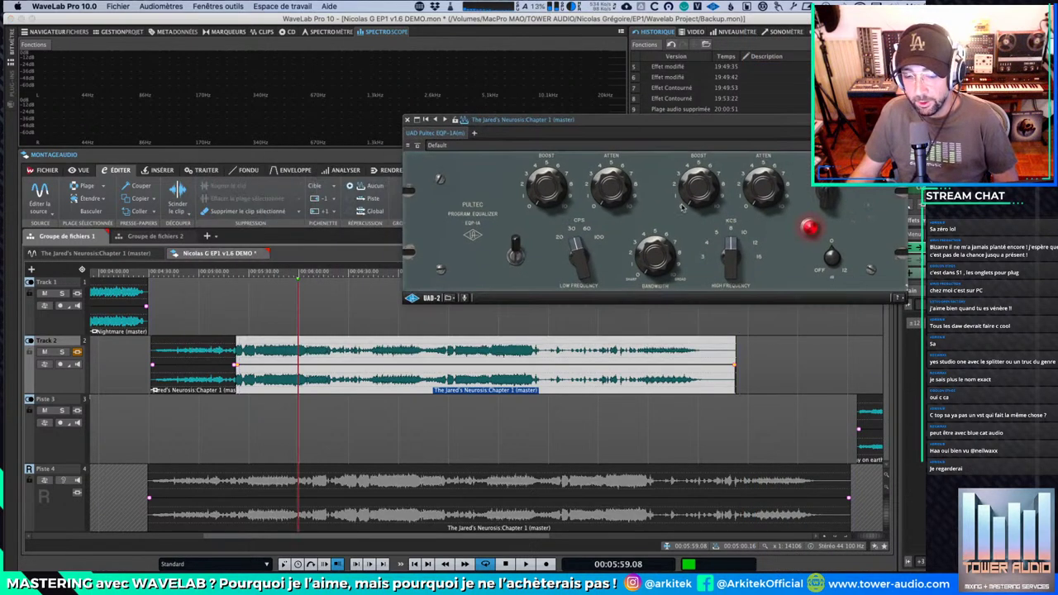
Step: Switch between the two Track 2 clips' effects, view the effect chain of Track 2 itself, and close the window
left_click(200, 370)
left_click(281, 368)
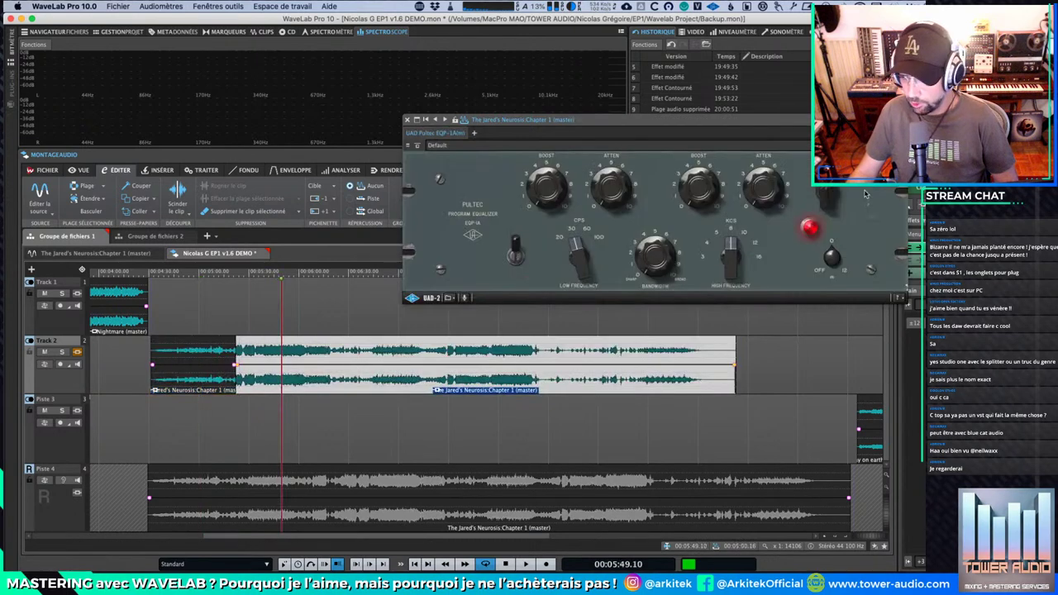
left_click_drag(791, 122, 684, 101)
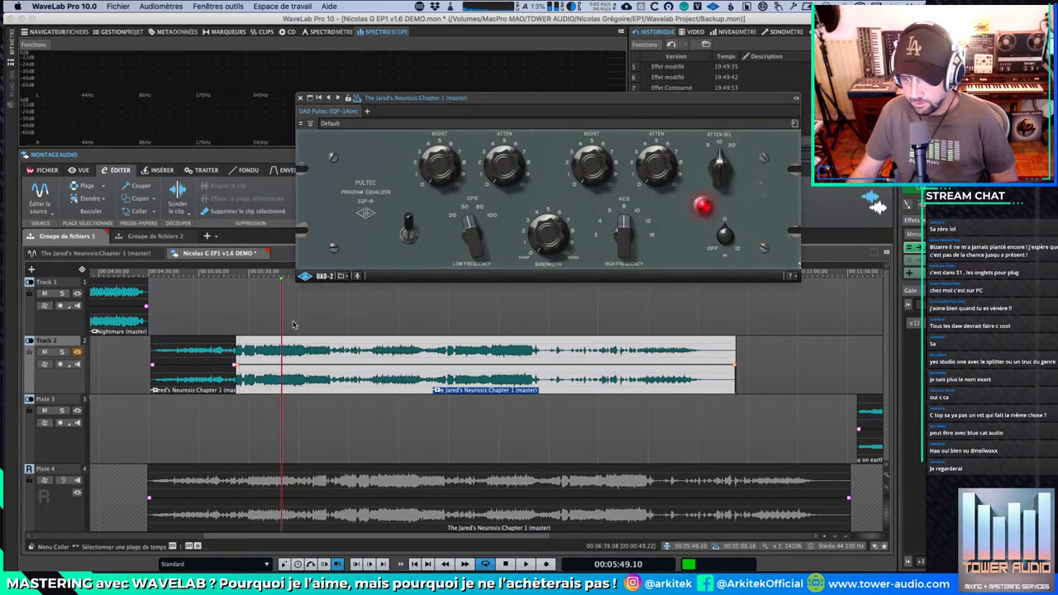
left_click(209, 376)
left_click(76, 352)
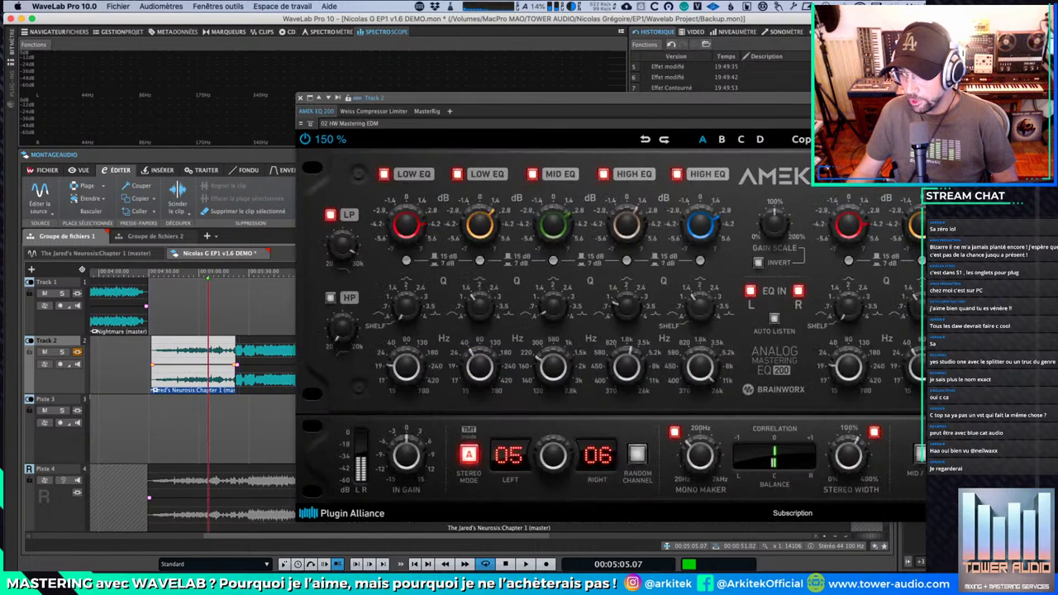
left_click(300, 99)
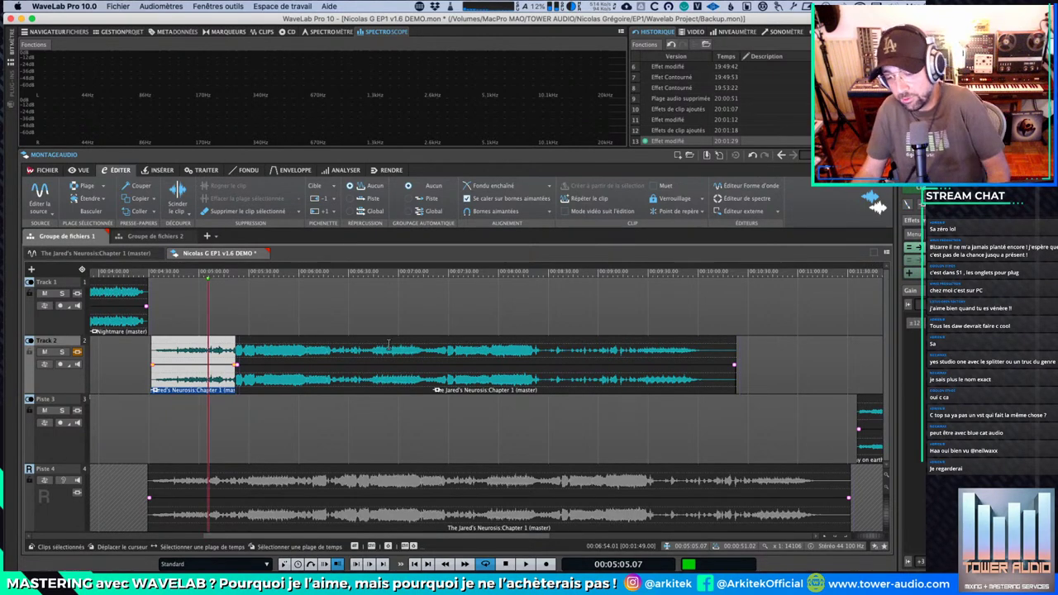
Step: Select a short range up to about 00:07:32 in the second Track 2 clip, and instead the quiet passage from about 00:08:22 to 00:09:09
left_click_drag(334, 361, 454, 356)
left_click(426, 355)
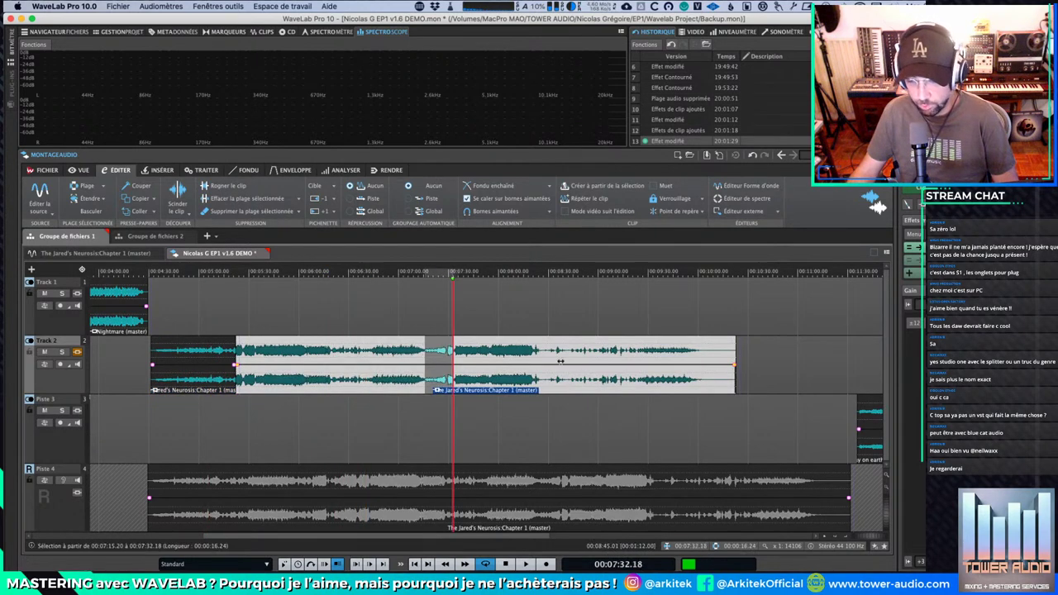
left_click_drag(536, 353, 615, 352)
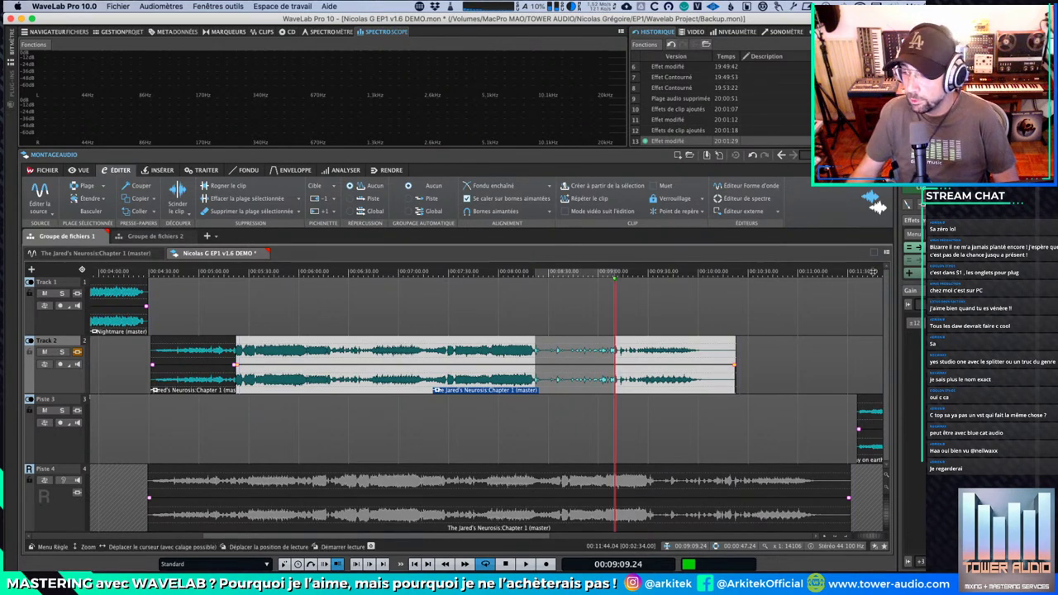
Step: Open the second Track 2 clip's UAD Pultec EQP-1A window for viewing, and close it
left_click(950, 247)
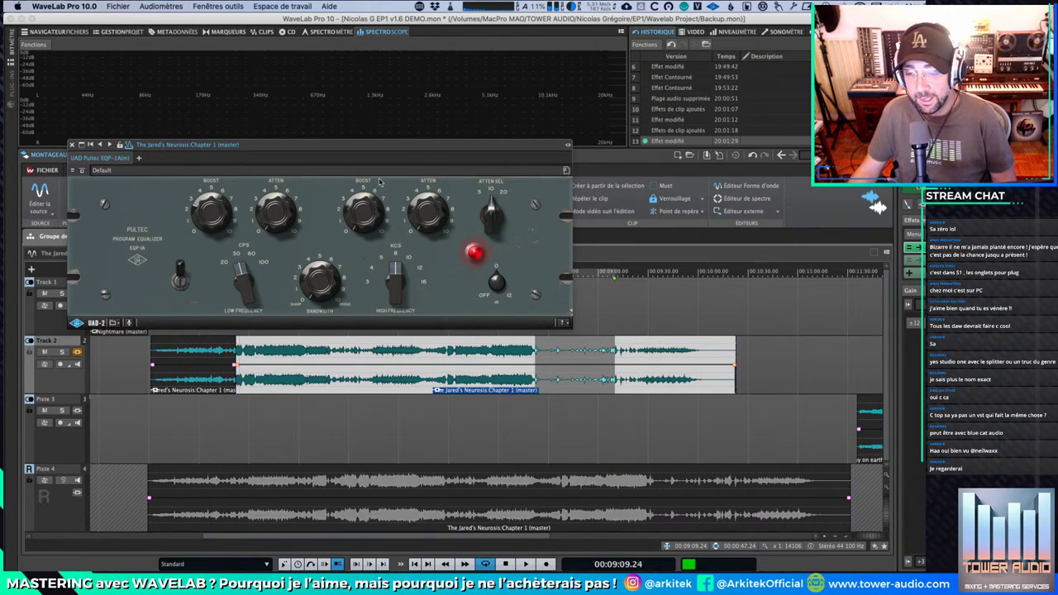
left_click_drag(330, 151, 507, 127)
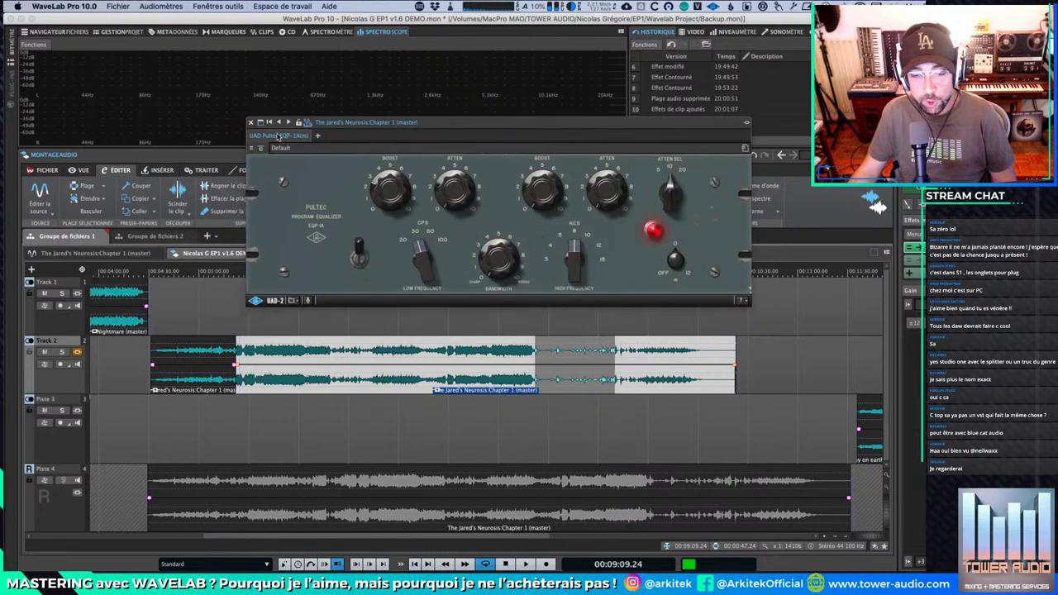
left_click(251, 122)
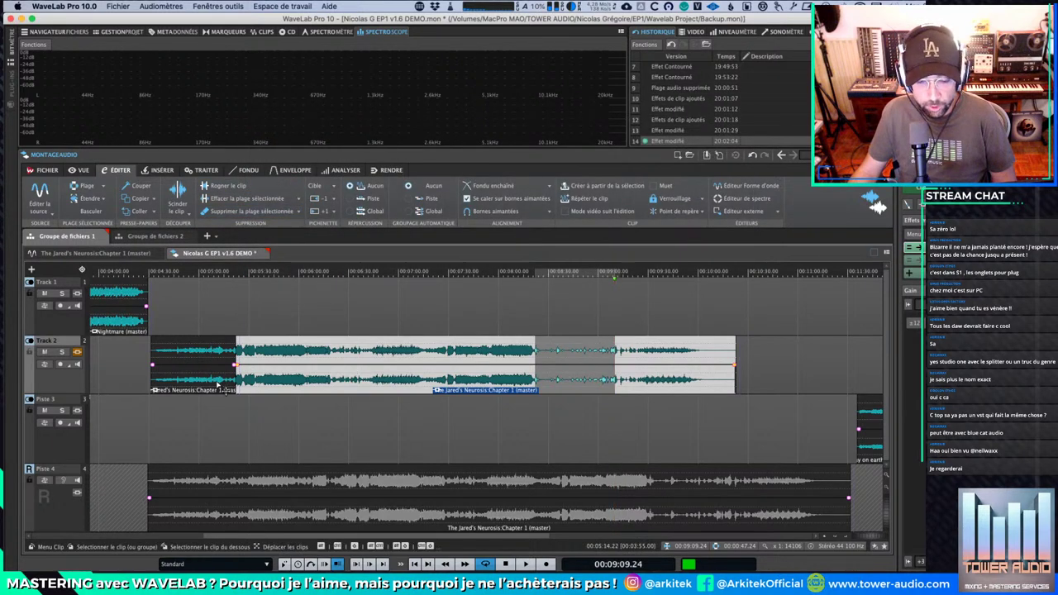
Step: Lower the volume envelope of the second, longer Track 2 clip to -0.3 dB and check the track's monitoring
left_click_drag(282, 364, 283, 366)
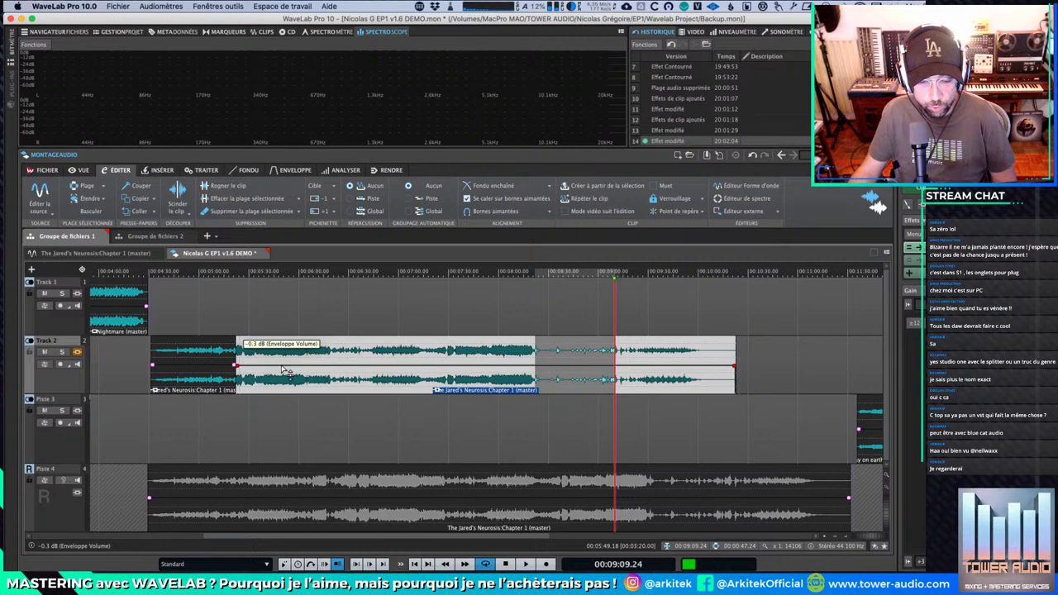
left_click(77, 364)
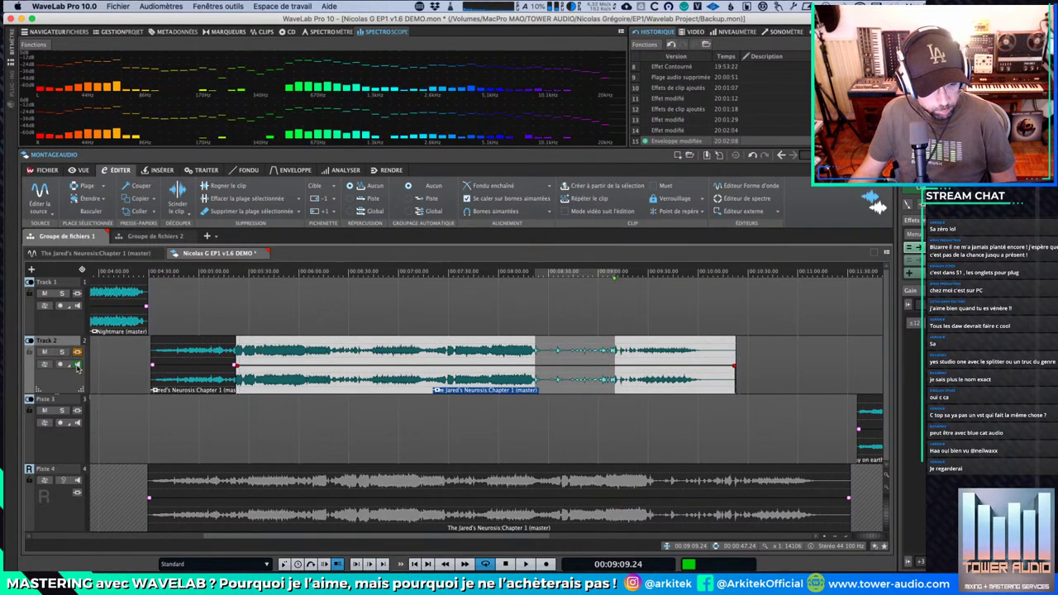
left_click(77, 364)
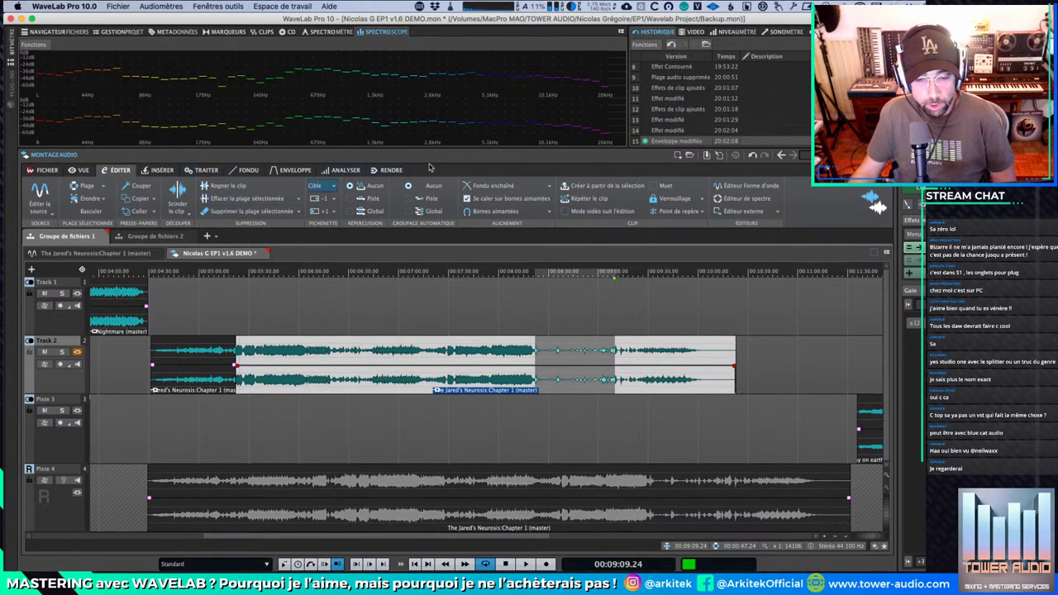
Step: Review the montage editor's fade, envelope, insert, edit, process and analysis commands, without applying any of them
left_click(238, 171)
left_click(293, 170)
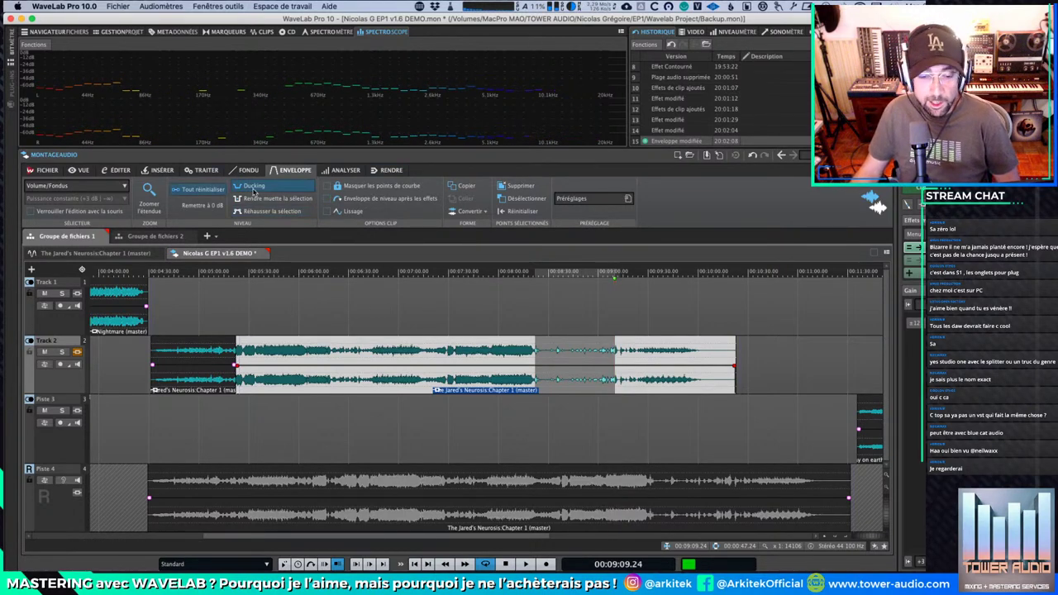
left_click(201, 171)
left_click(263, 173)
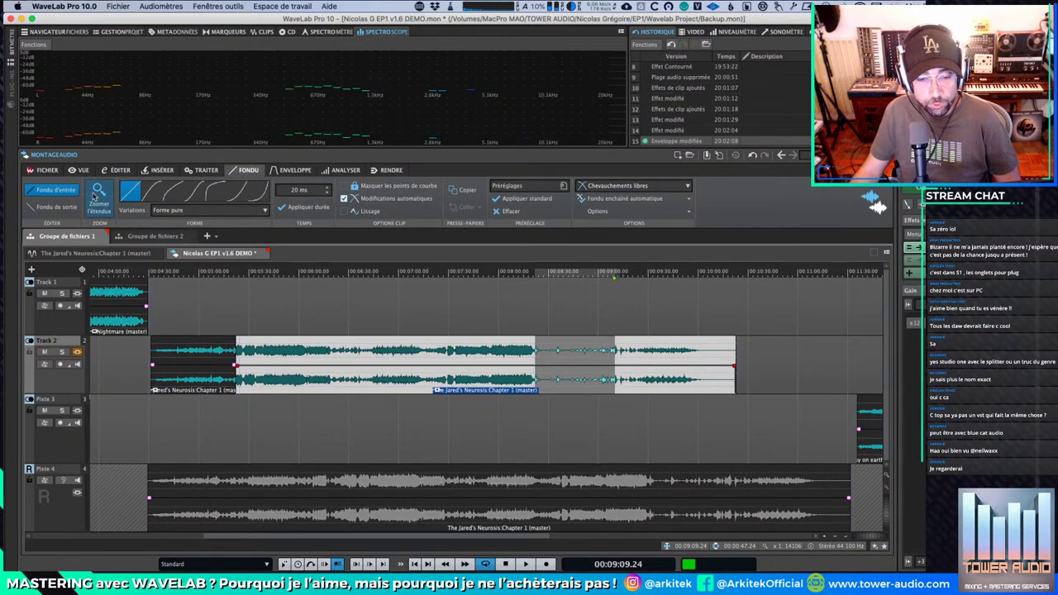
left_click(295, 171)
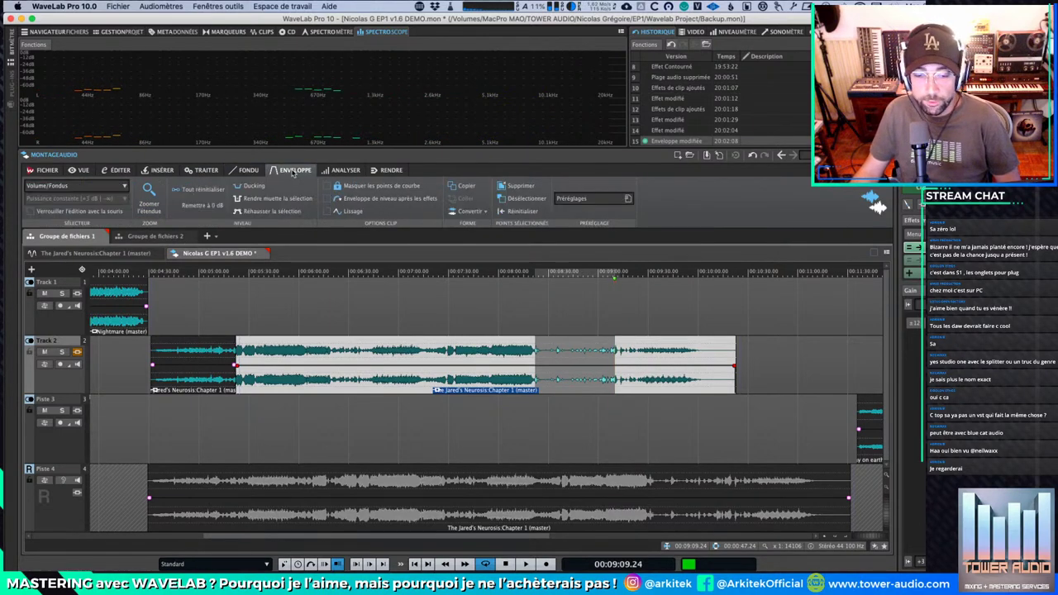
left_click(155, 174)
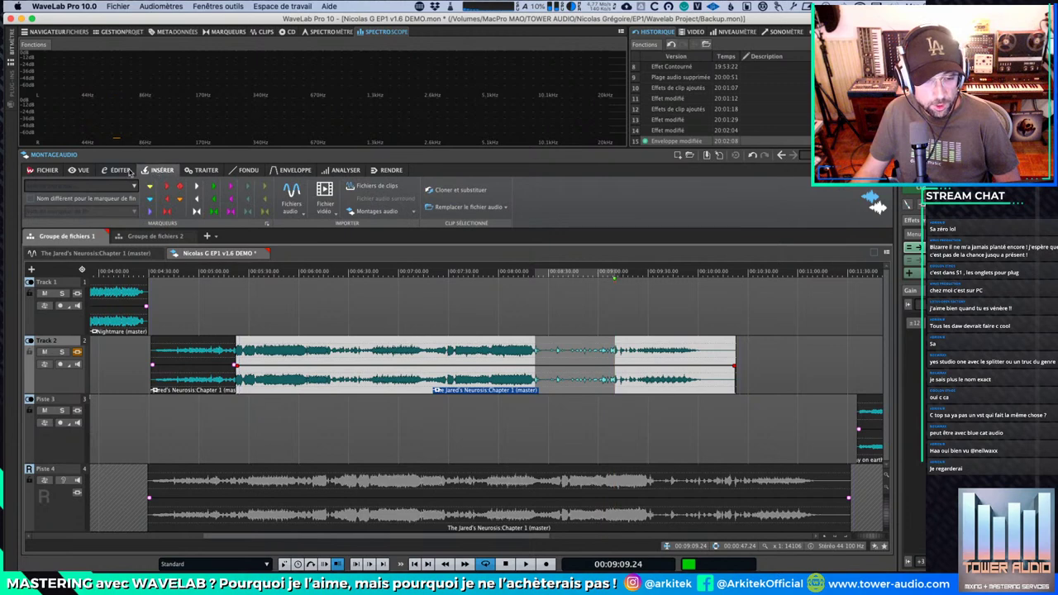
left_click(123, 172)
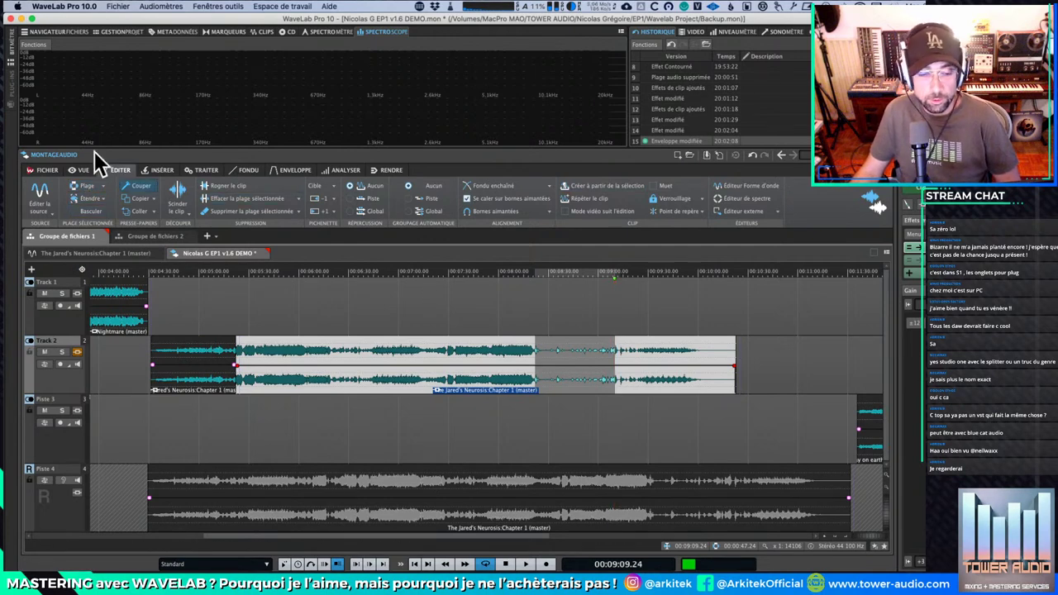
left_click(162, 170)
left_click(211, 171)
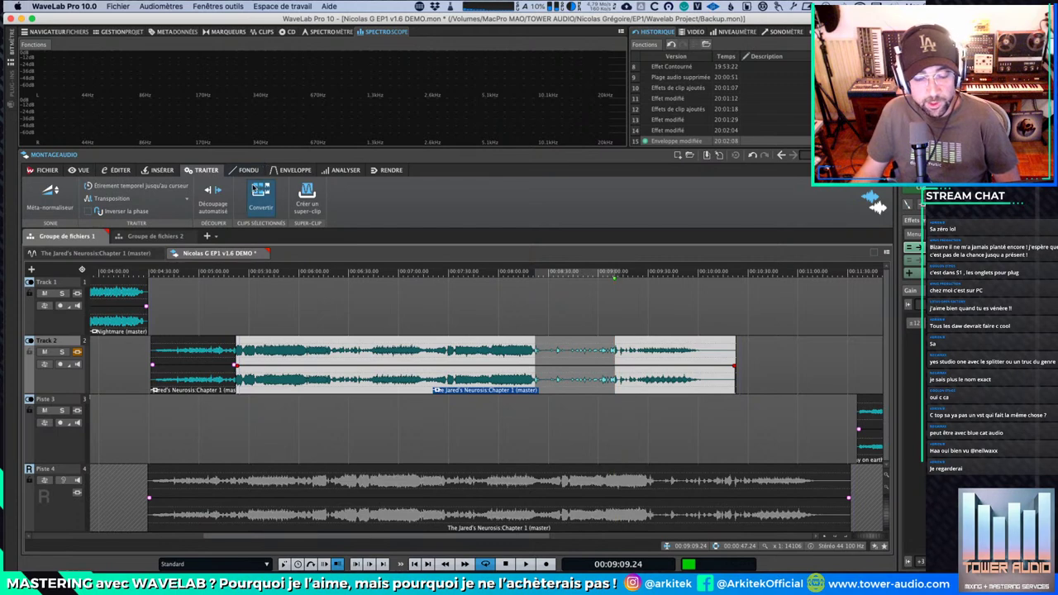
left_click(244, 171)
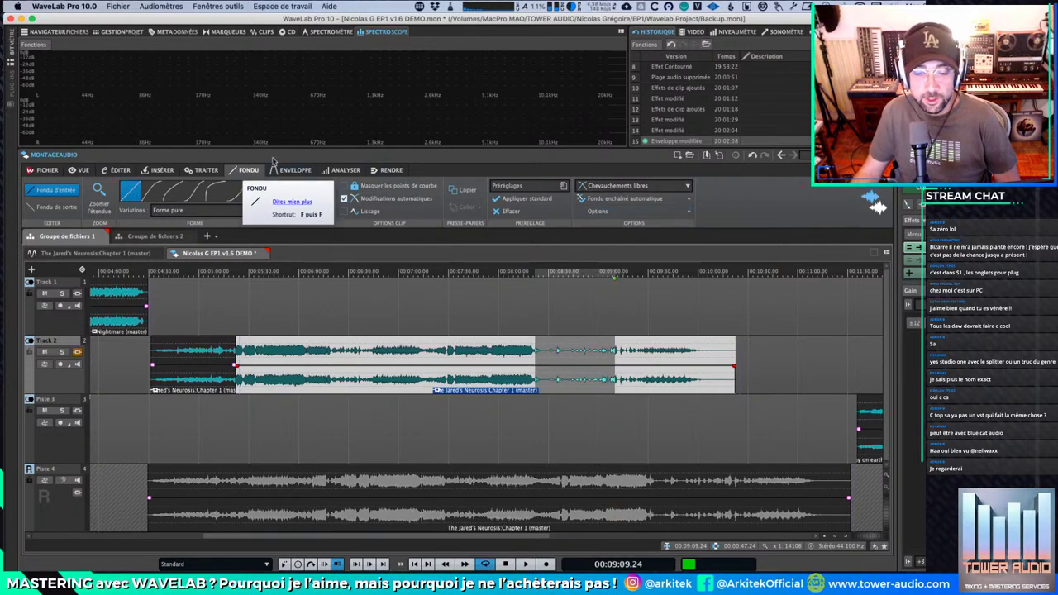
left_click(291, 172)
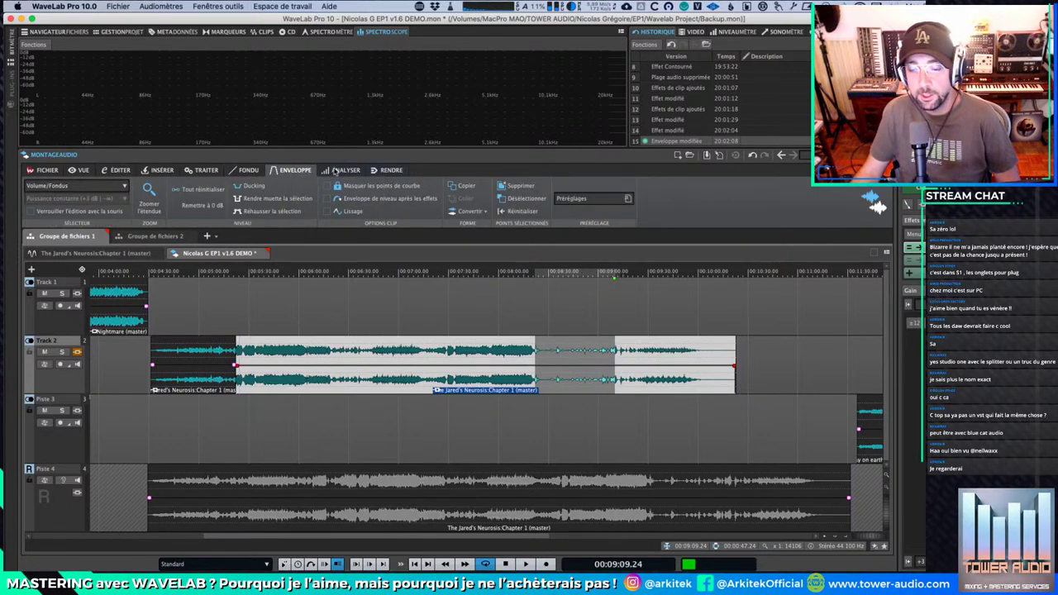
left_click(340, 170)
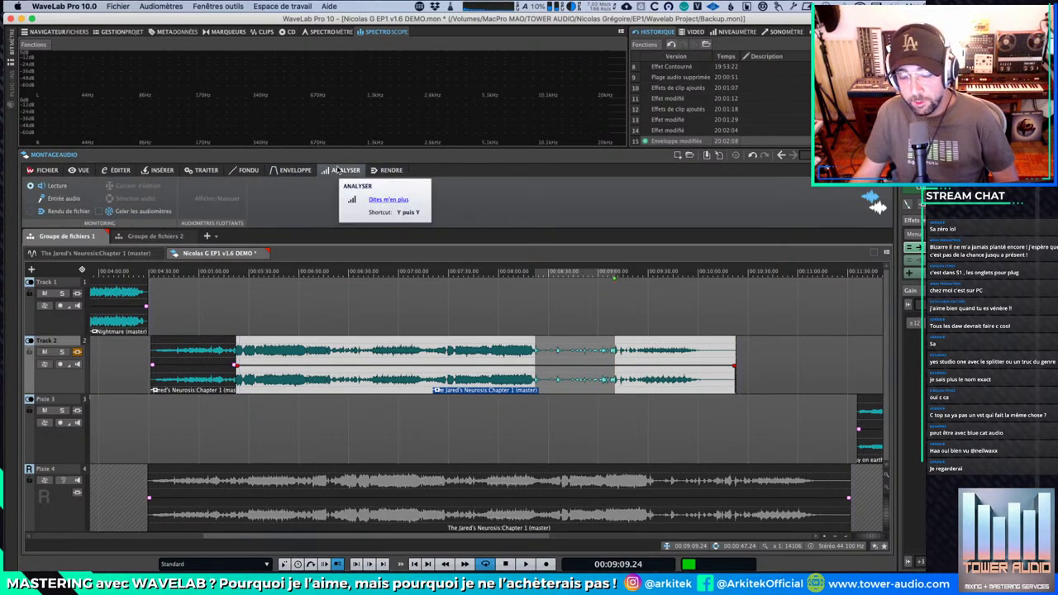
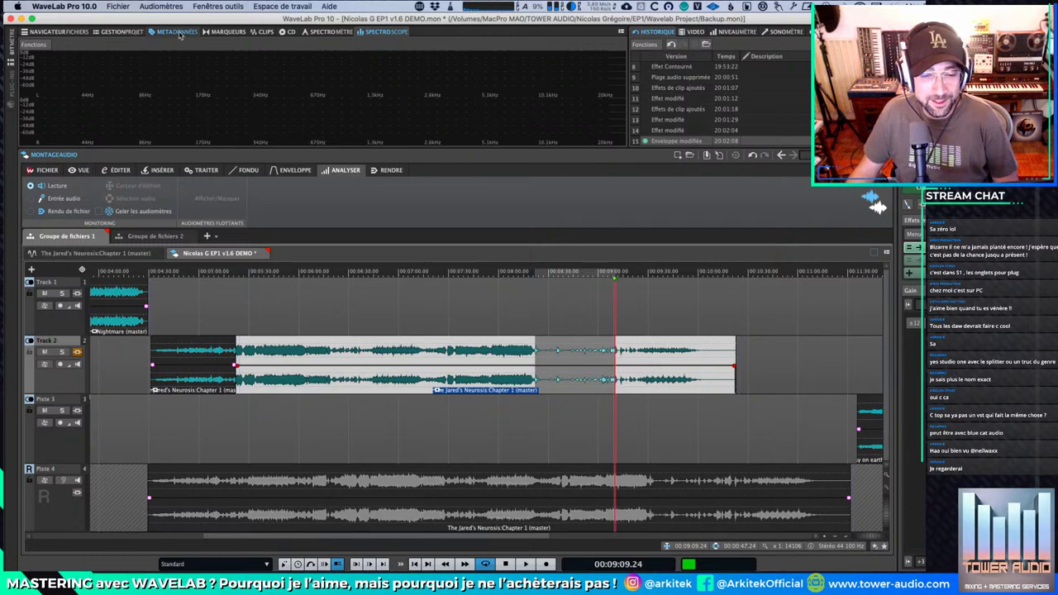
Step: View the montage's markers and metadata, the project's file groups, and the file browser
left_click(232, 32)
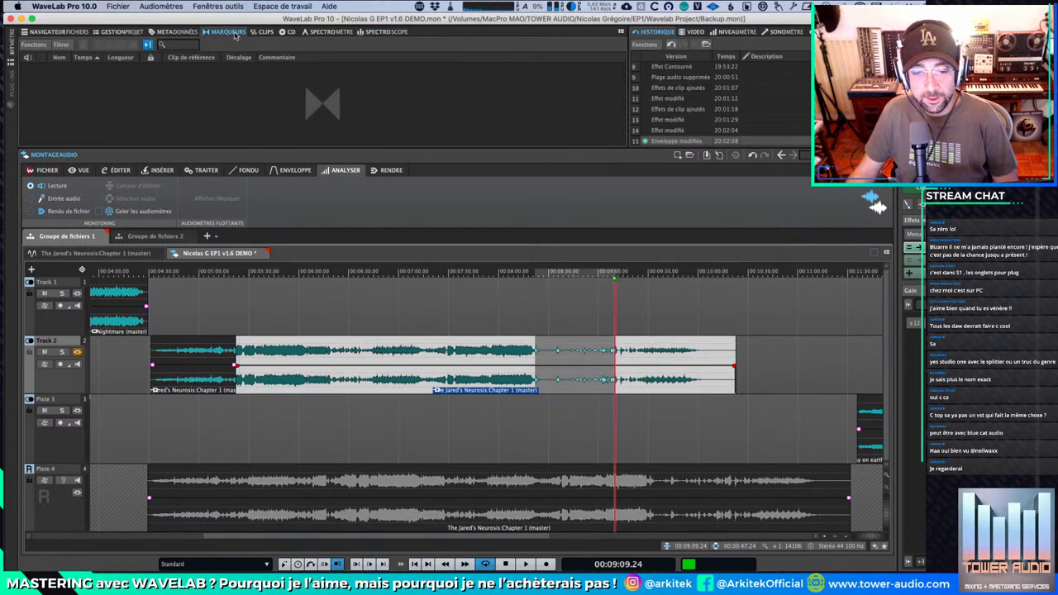
left_click(177, 31)
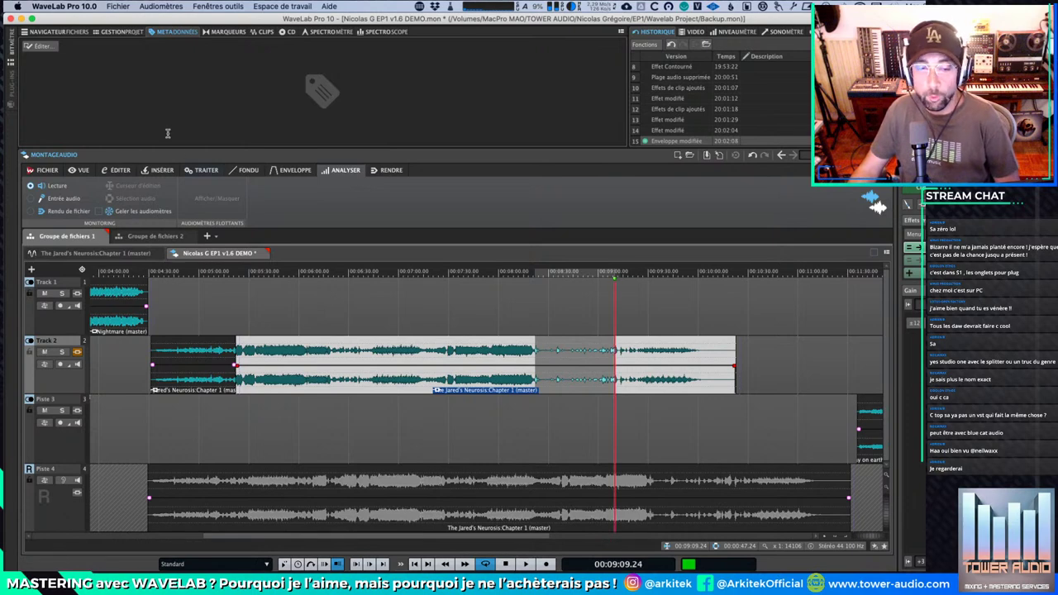
left_click(121, 32)
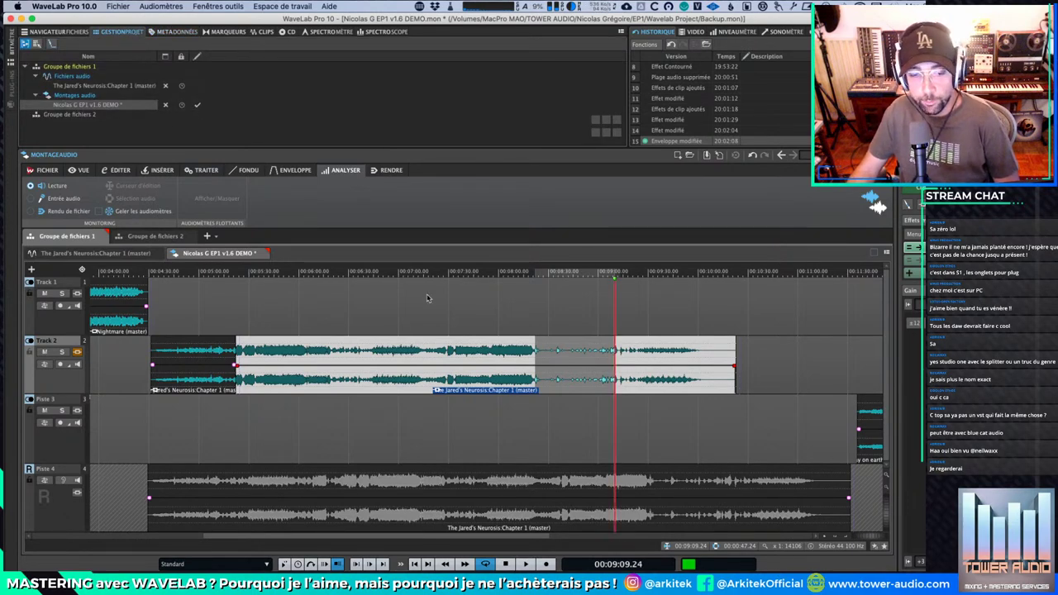
left_click(53, 31)
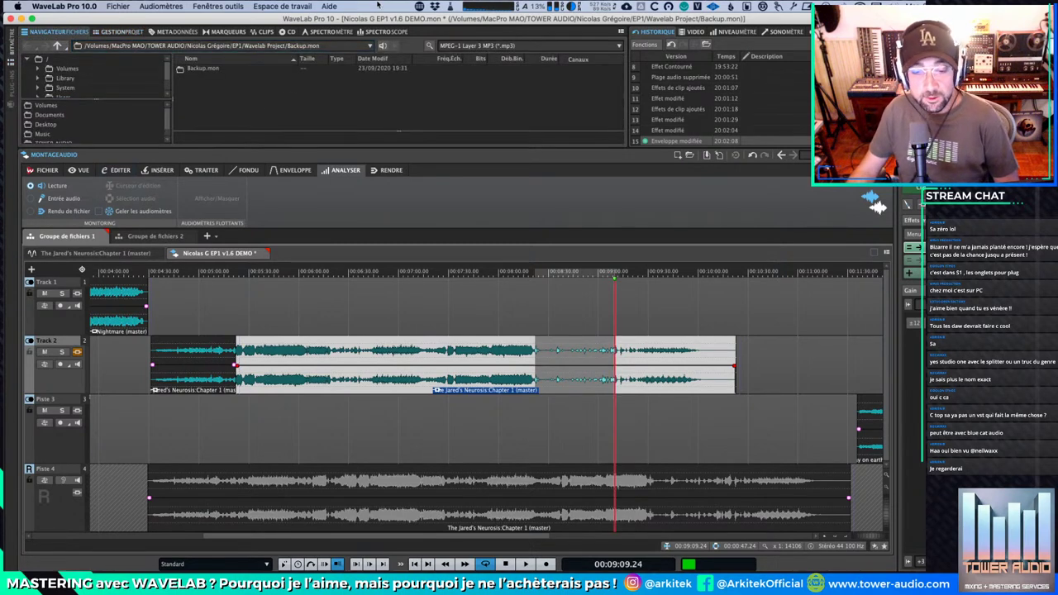
Step: Look through the file-opening options for audio montages, favourites, batch processing, DVD-Audio and podcasts, and return to the montage
left_click(37, 171)
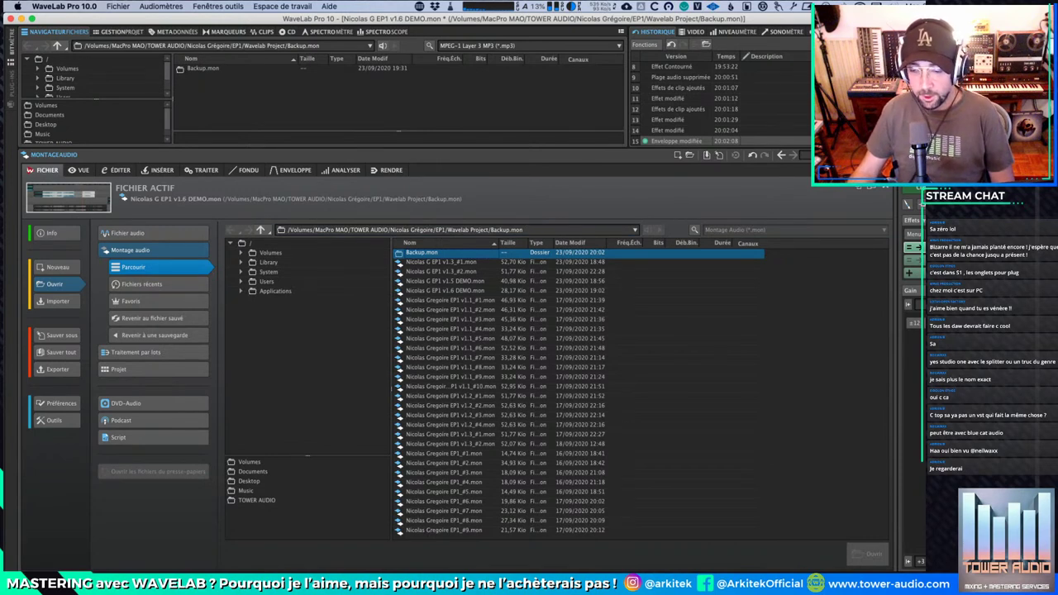
left_click(485, 341)
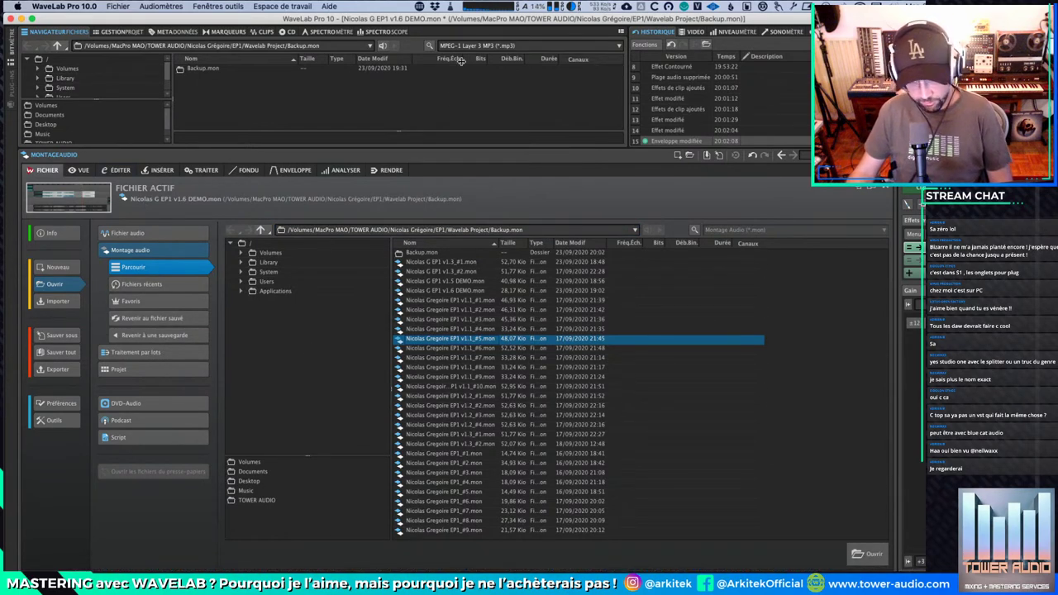
left_click(164, 300)
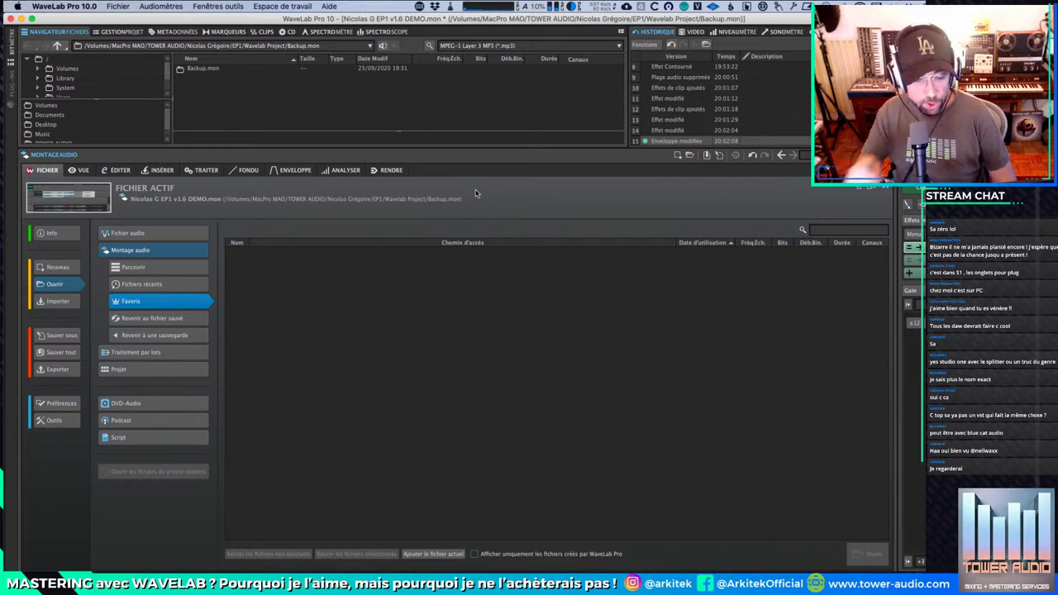
left_click(166, 352)
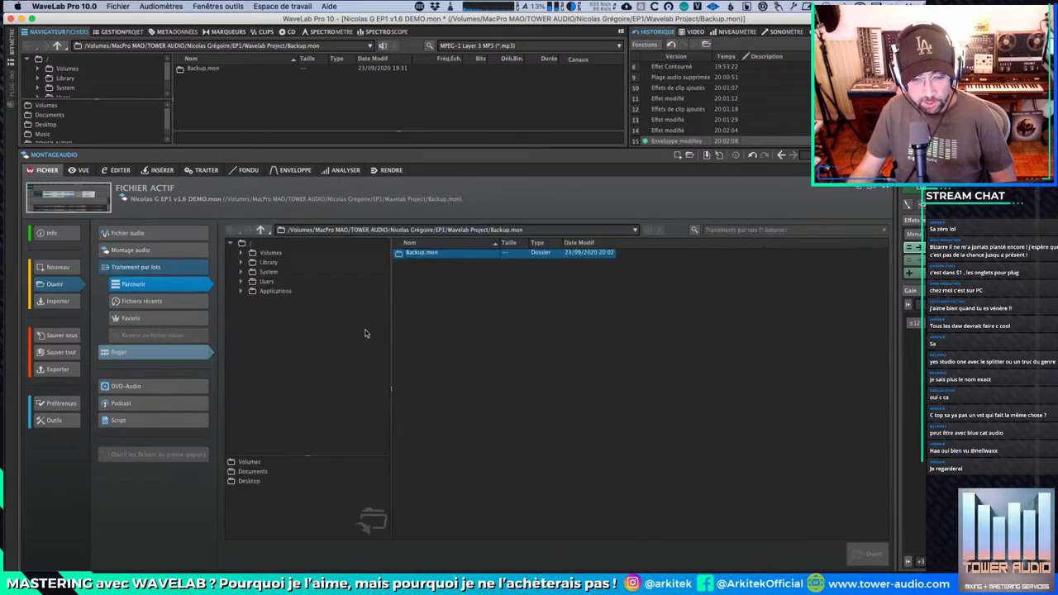
left_click(132, 386)
left_click(130, 402)
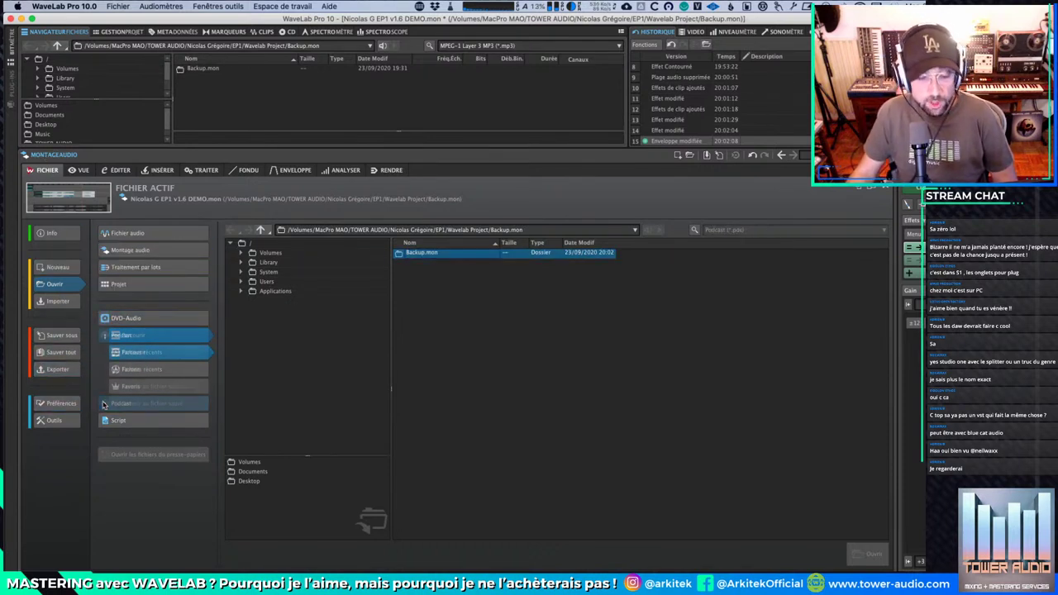
left_click(83, 174)
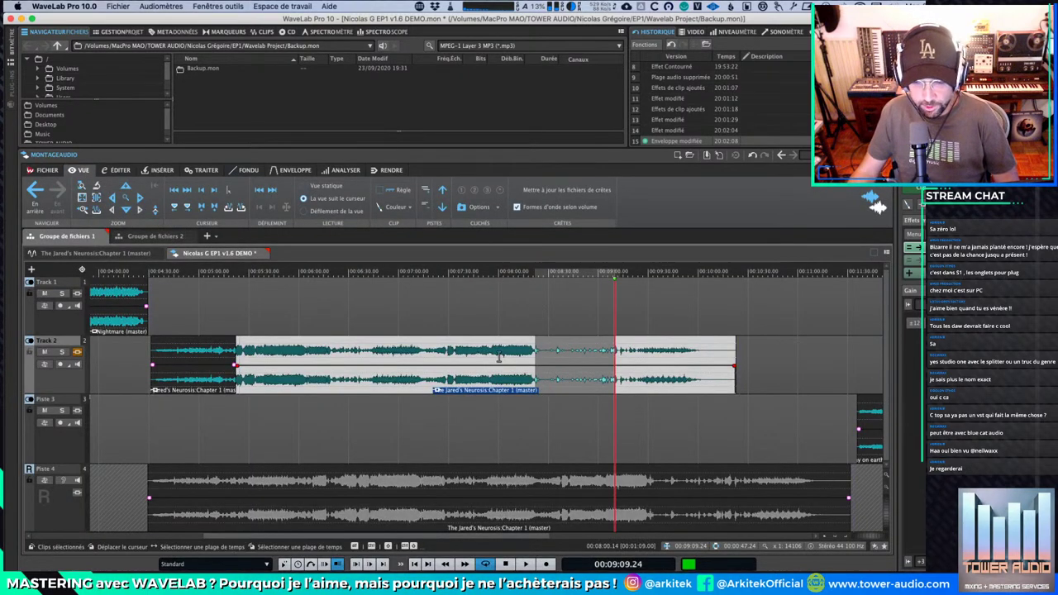
Step: Select about 00:07:42 to 00:08:12 in the second Track 2 clip, place the cursor at 00:07:44, and remove the clip's plug-in
left_click_drag(469, 360, 518, 361)
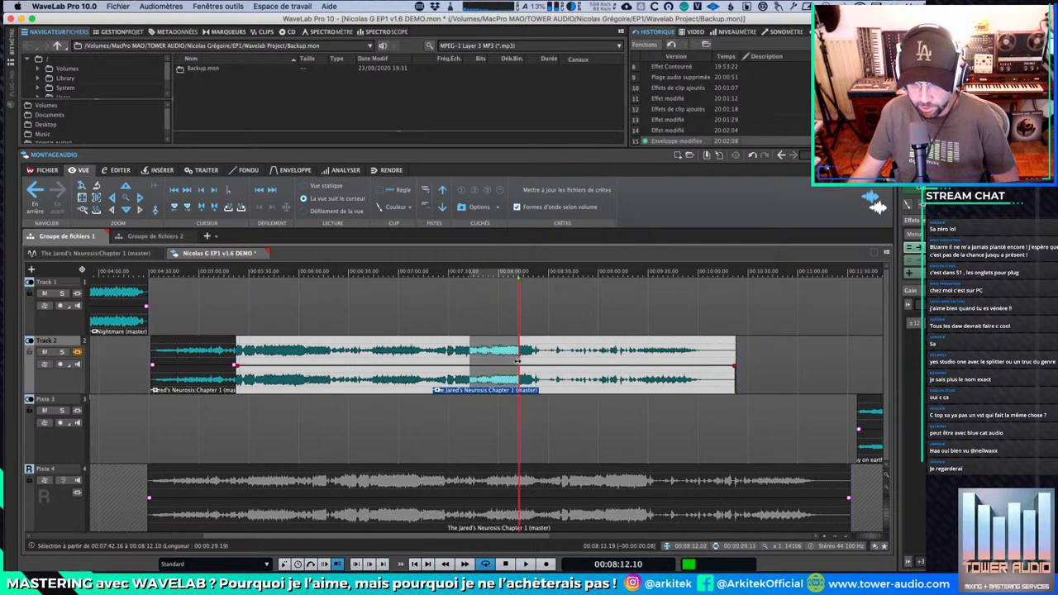
left_click(472, 291)
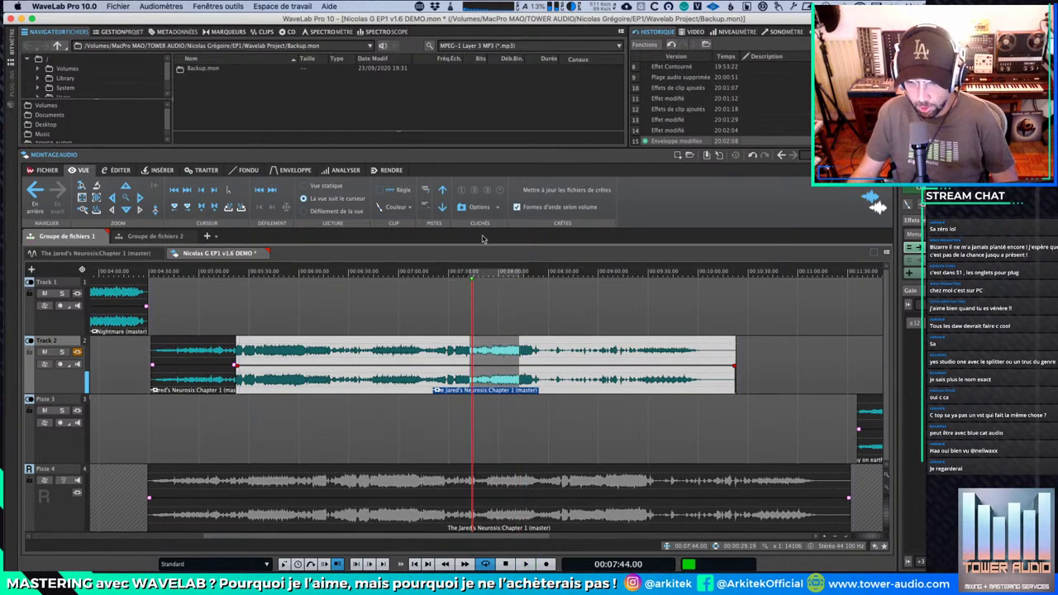
left_click(942, 248)
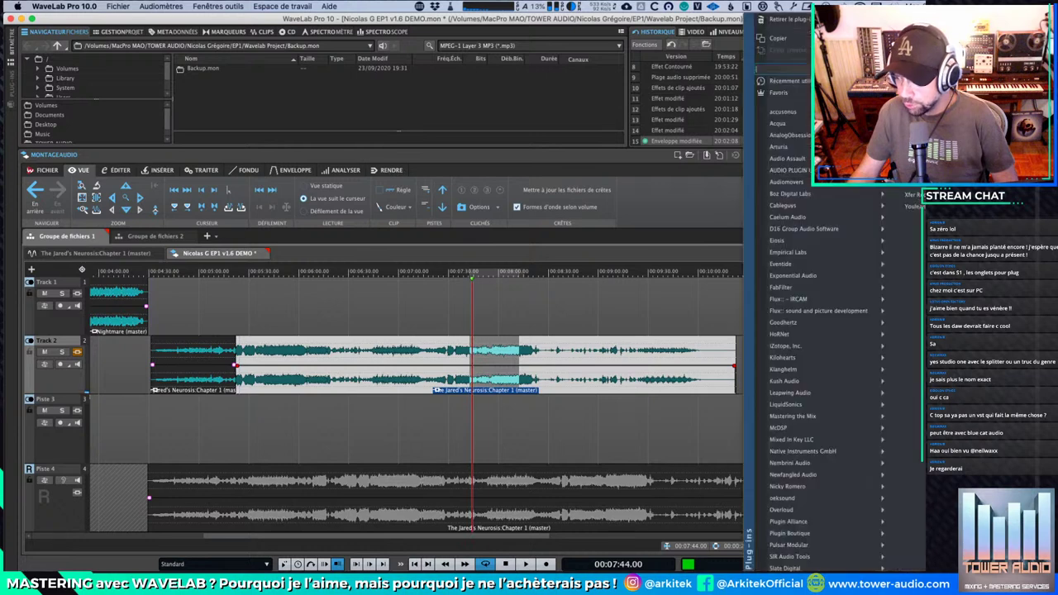
left_click(778, 20)
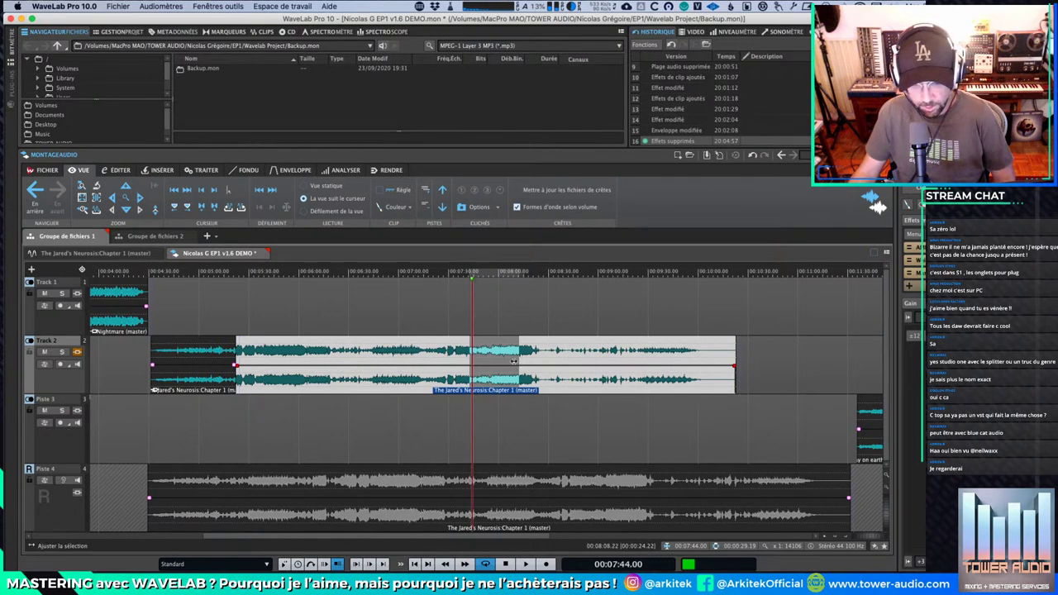
Step: Enlarge the waveform display vertically and increase the height of the montage tracks
key("space")
mouse_move(886, 514)
left_mouse_down()
mouse_move(885, 489)
mouse_move(881, 517)
left_mouse_up()
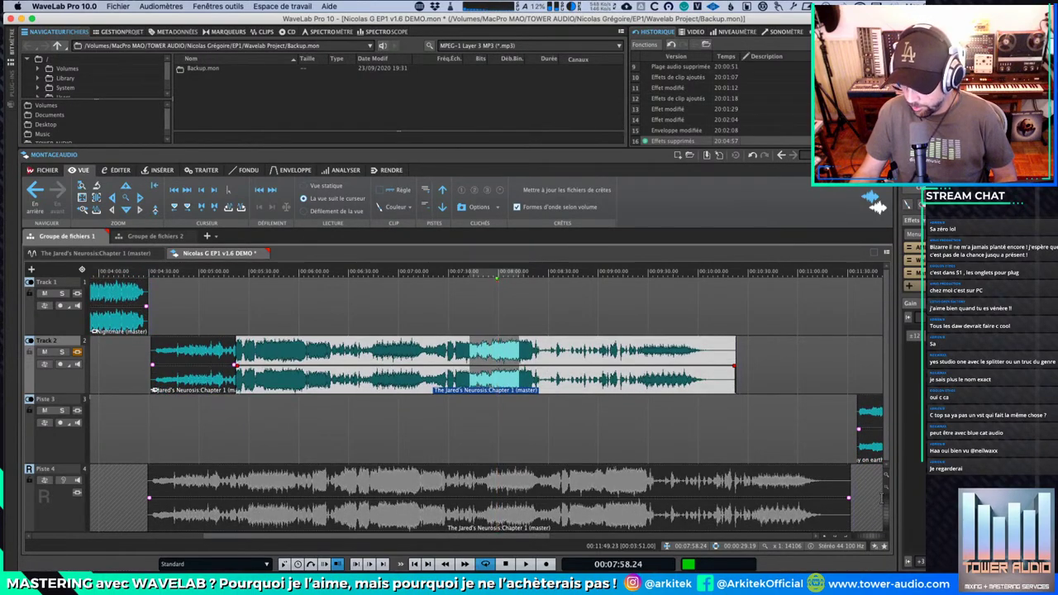
left_click(885, 478)
left_click(884, 477)
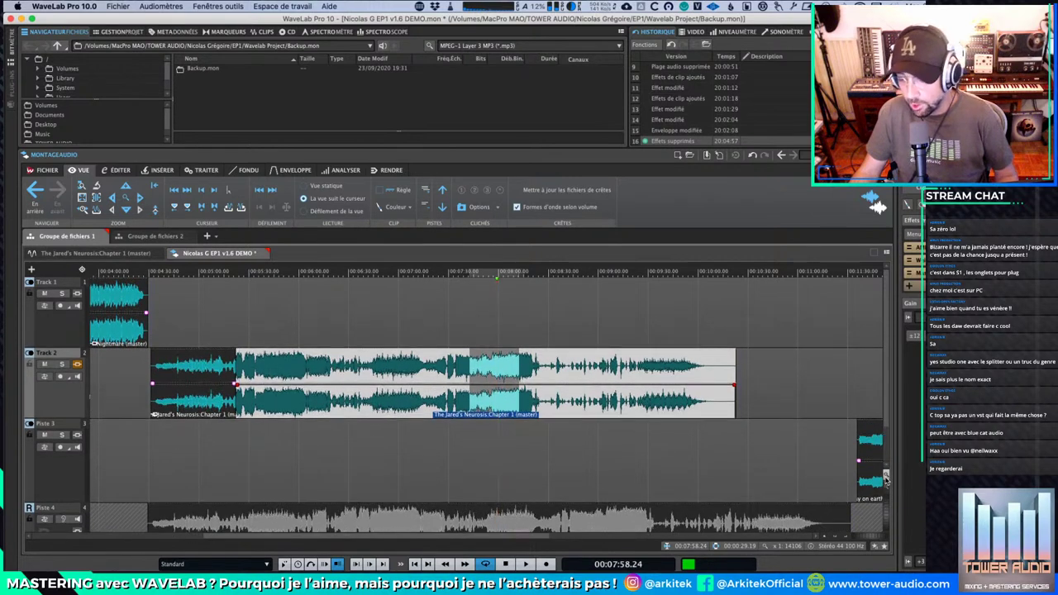
left_click(885, 478)
left_click(885, 477)
Step: Play the second Track 2 clip and audition it from about 00:08:17, 00:07:07 and 00:06:45
key("space")
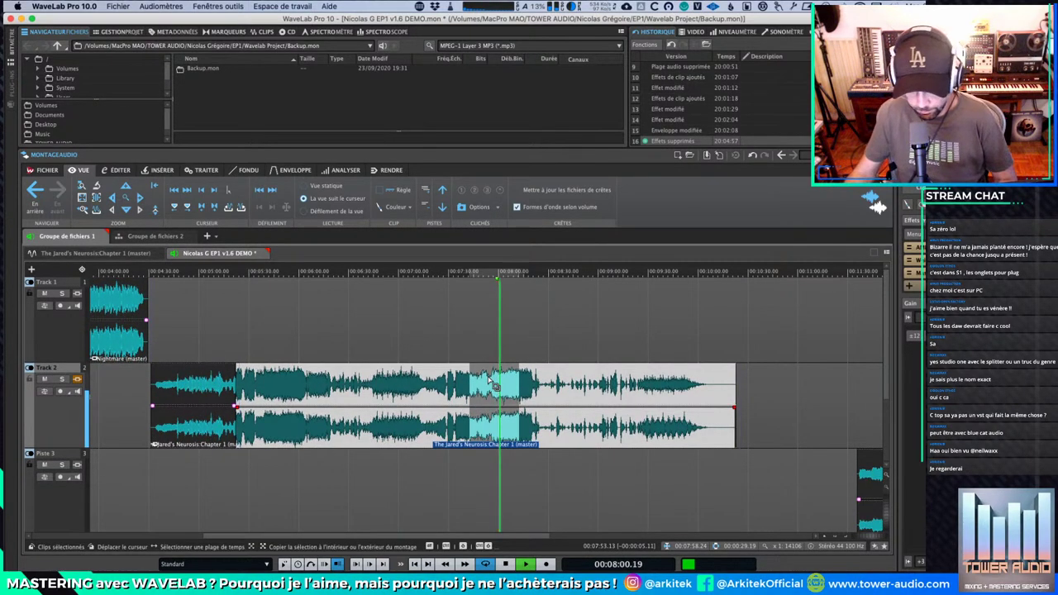
left_click(525, 272)
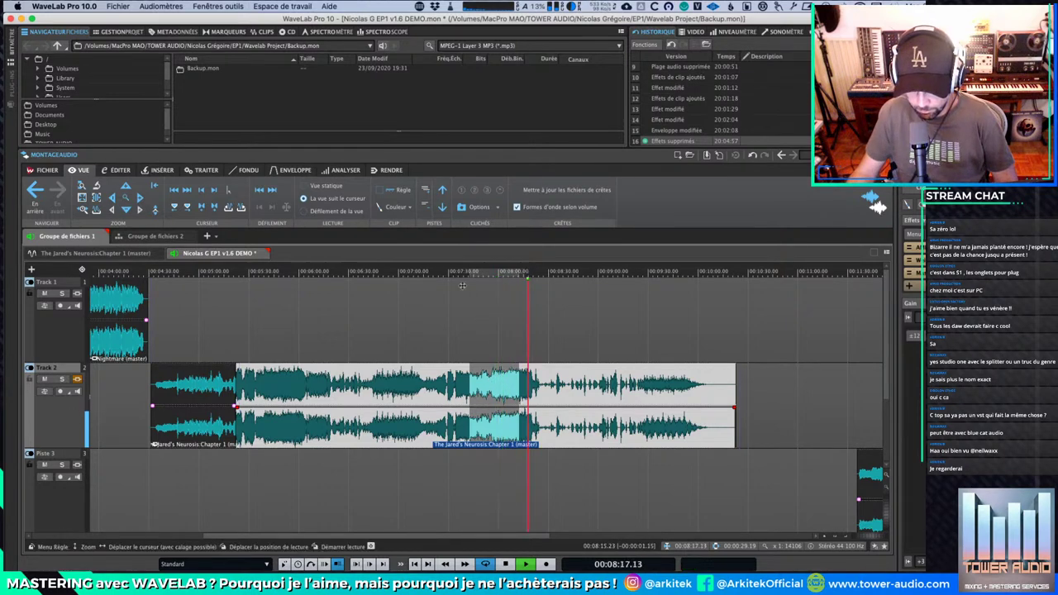
left_click(413, 273)
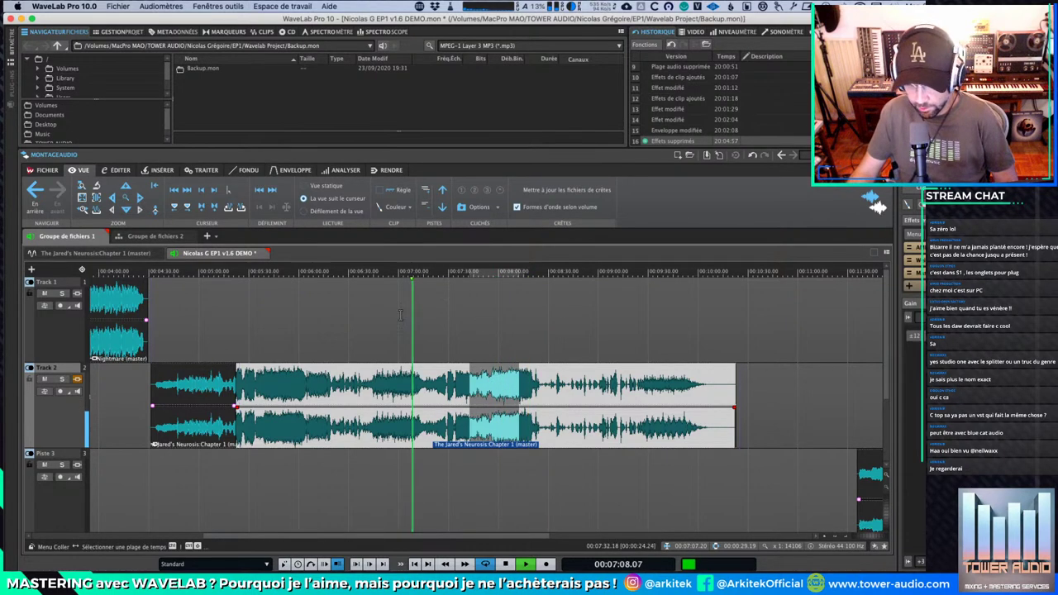
left_click(375, 273)
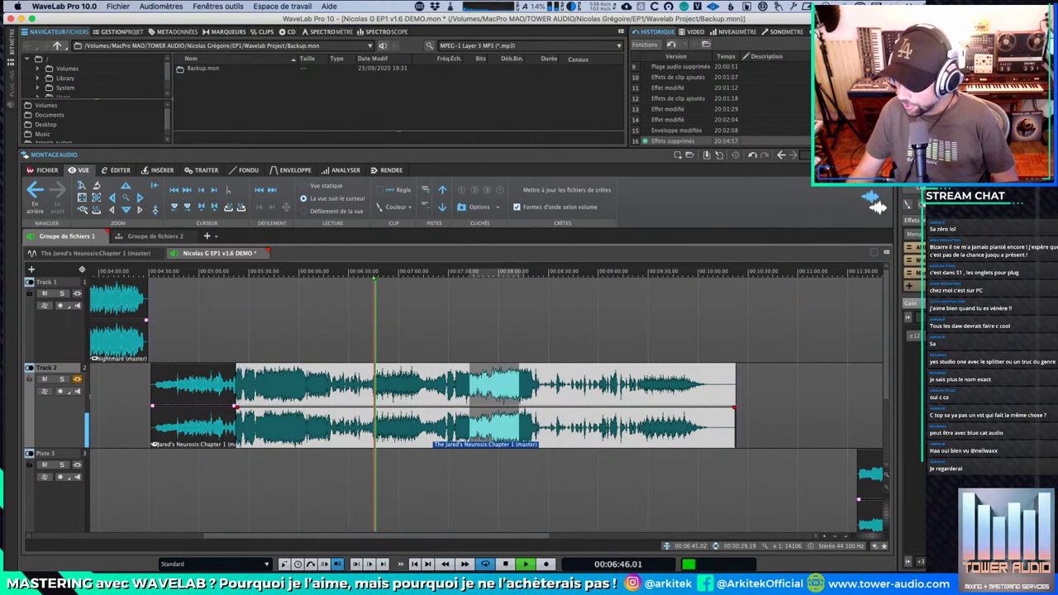
Step: Remove the third plug-in from the displayed effect chain during playback, and stop playback
left_click(921, 272)
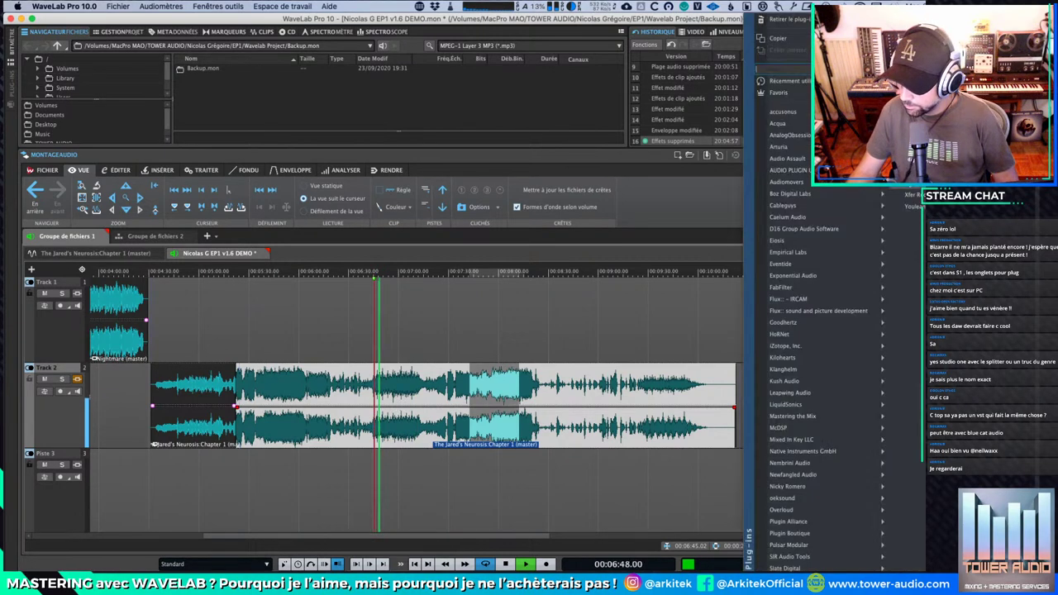
left_click(851, 20)
key("space")
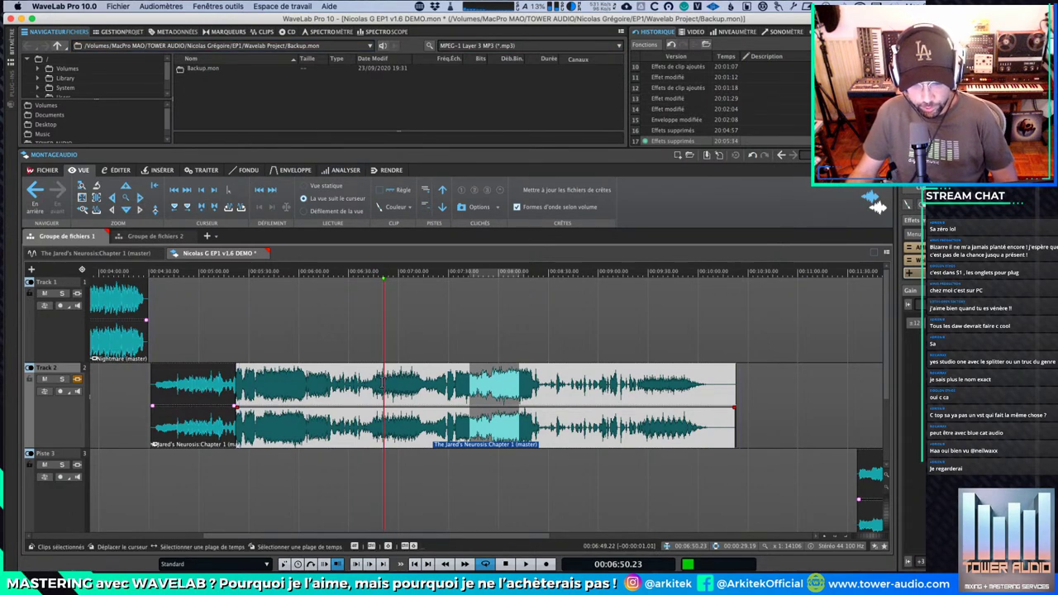
Step: Select about 00:06:45 to 00:07:12 in the second Track 2 clip and briefly play the selection
left_click_drag(375, 383, 418, 382)
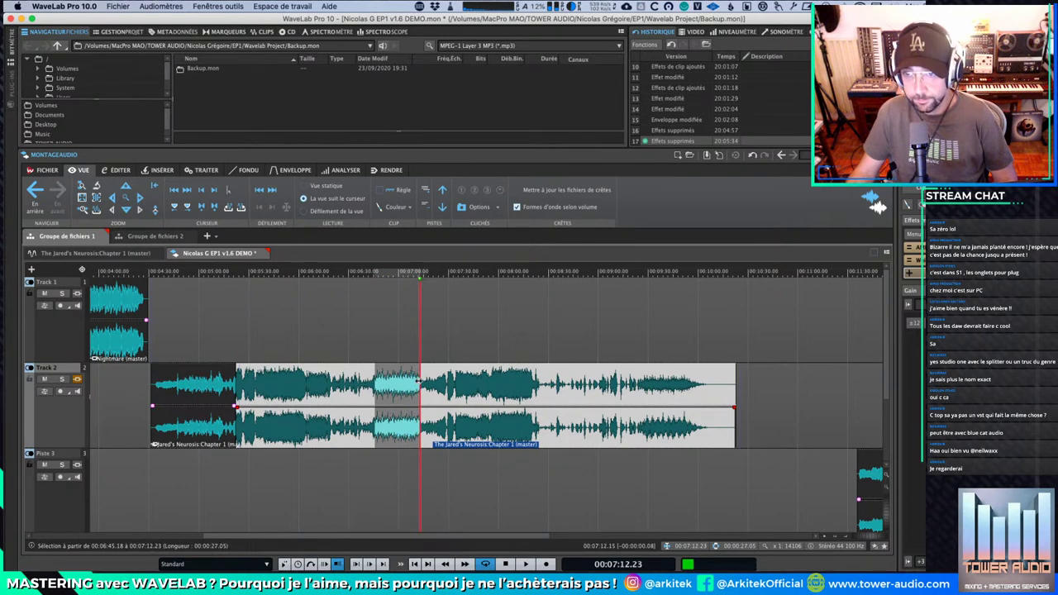
key("space")
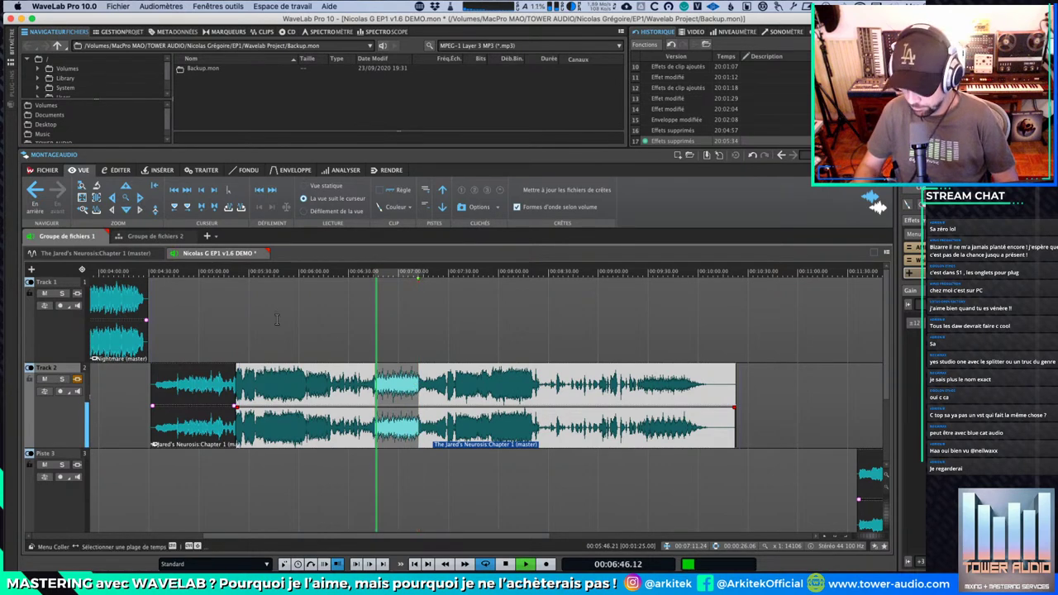
key("space")
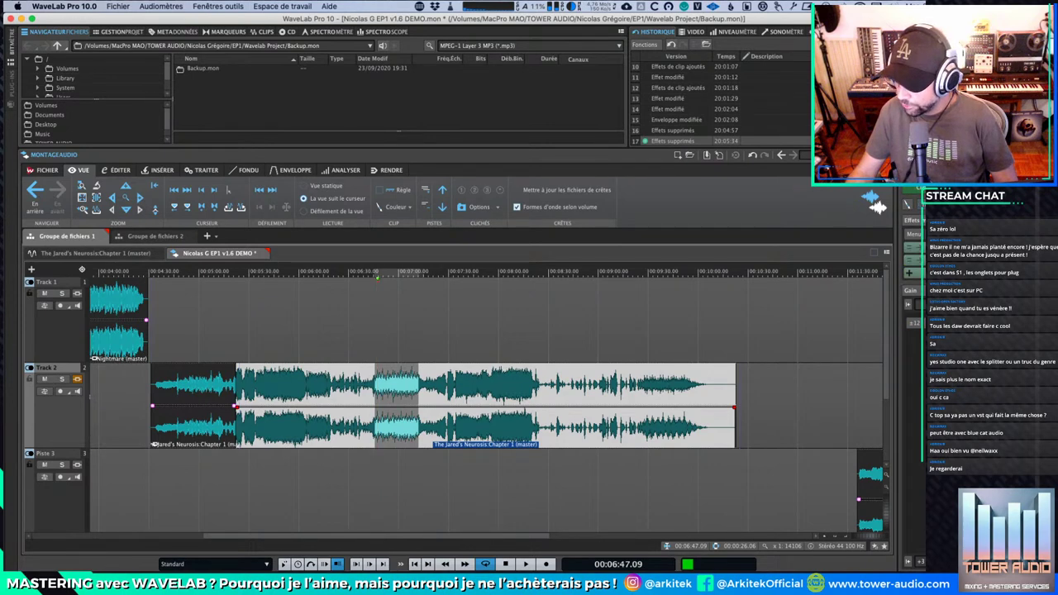
Step: Show the red effect chain in the inspector, bypass all its effects, and play the montage
left_click(1020, 187)
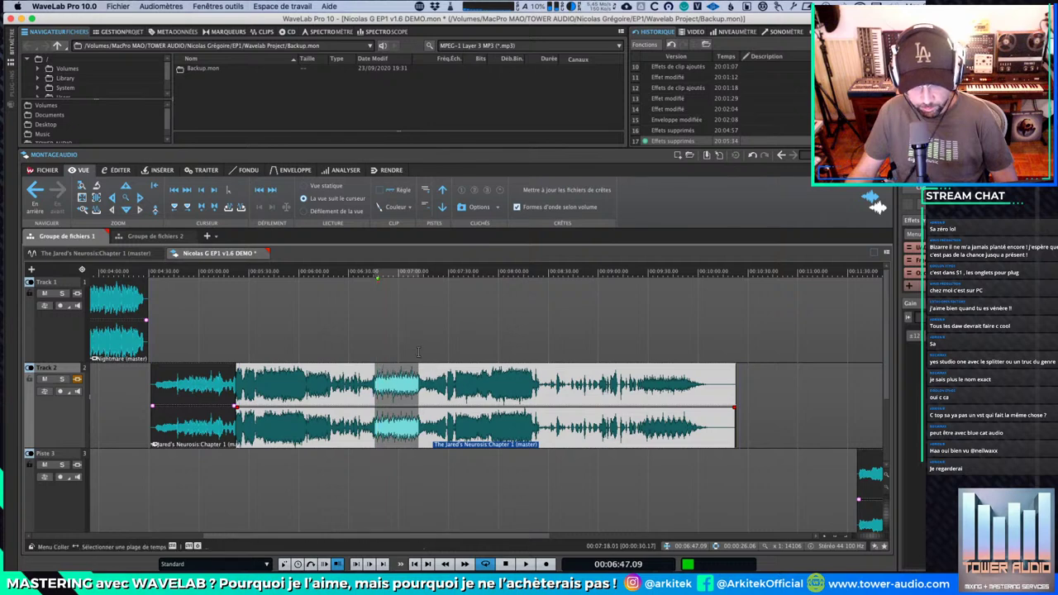
left_click(948, 233)
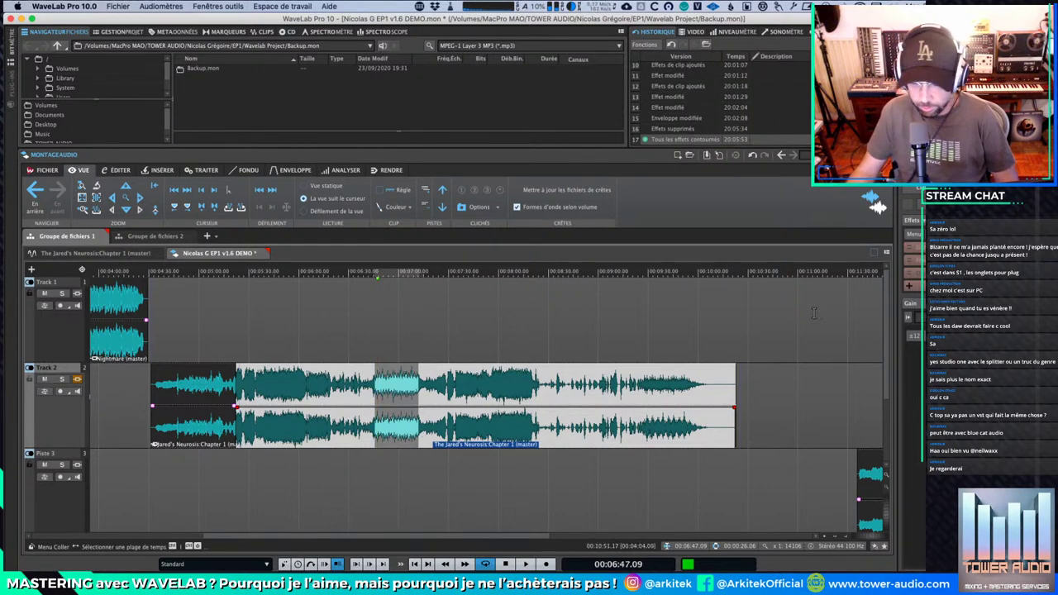
key("space")
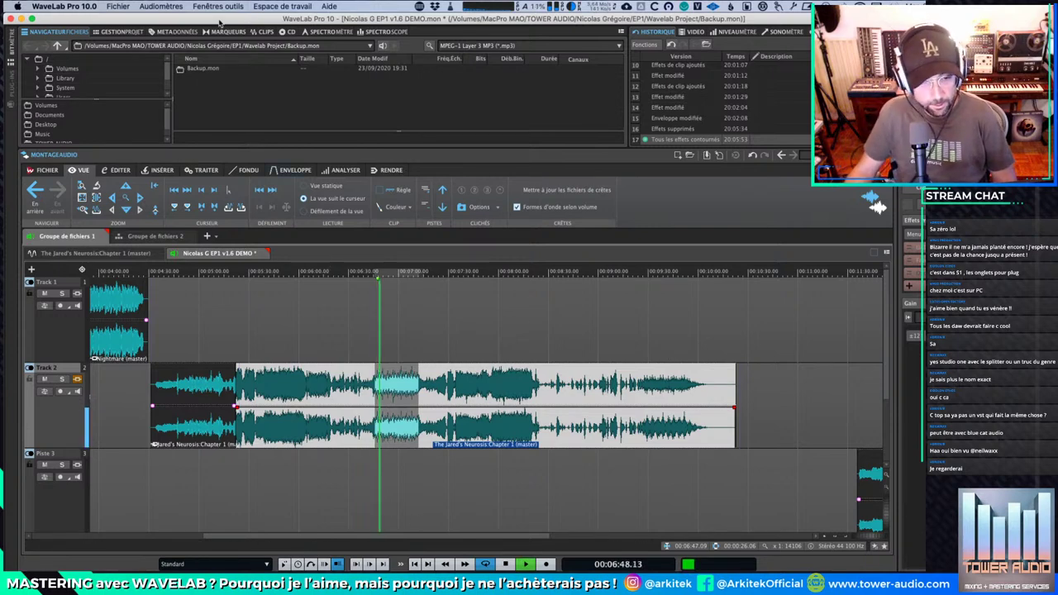
Step: Look through the project manager, metadata, marker, clip and CD views, stopping playback along the way
left_click(120, 31)
left_click(176, 31)
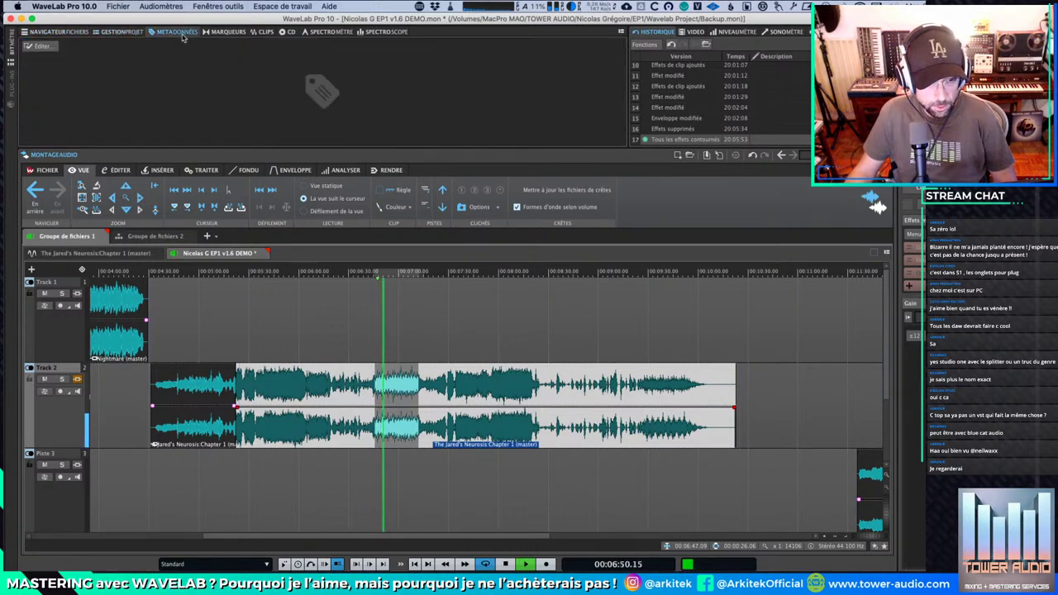
left_click(221, 33)
left_click(254, 33)
key("space")
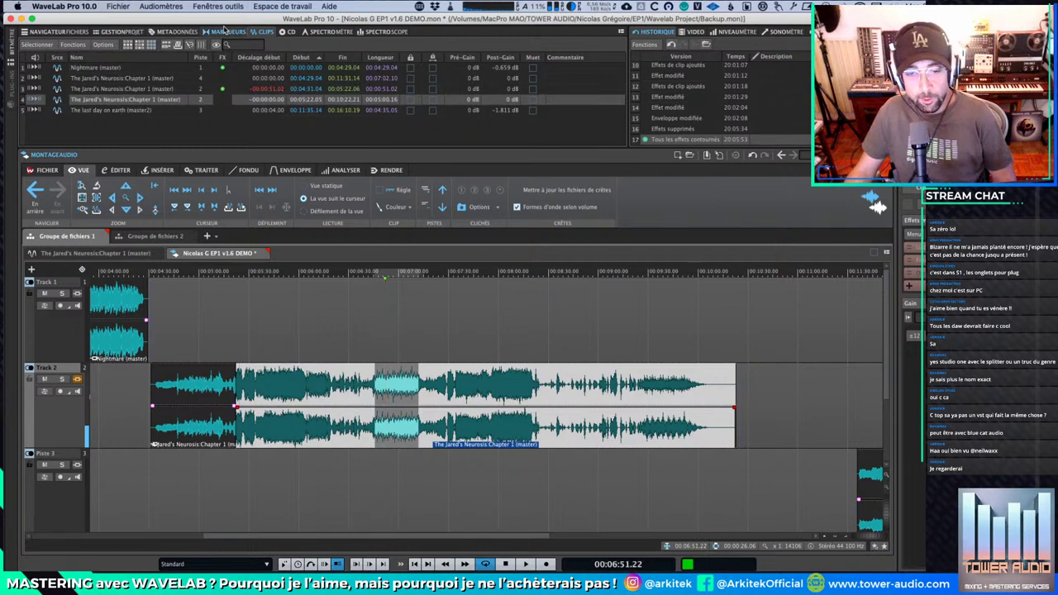
left_click(224, 32)
left_click(259, 35)
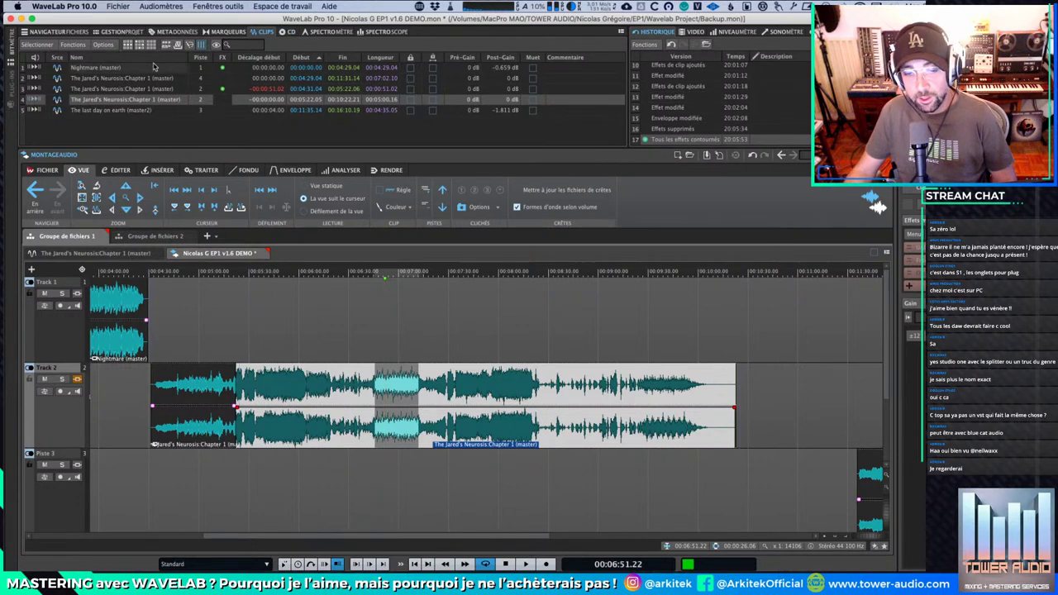
left_click(285, 31)
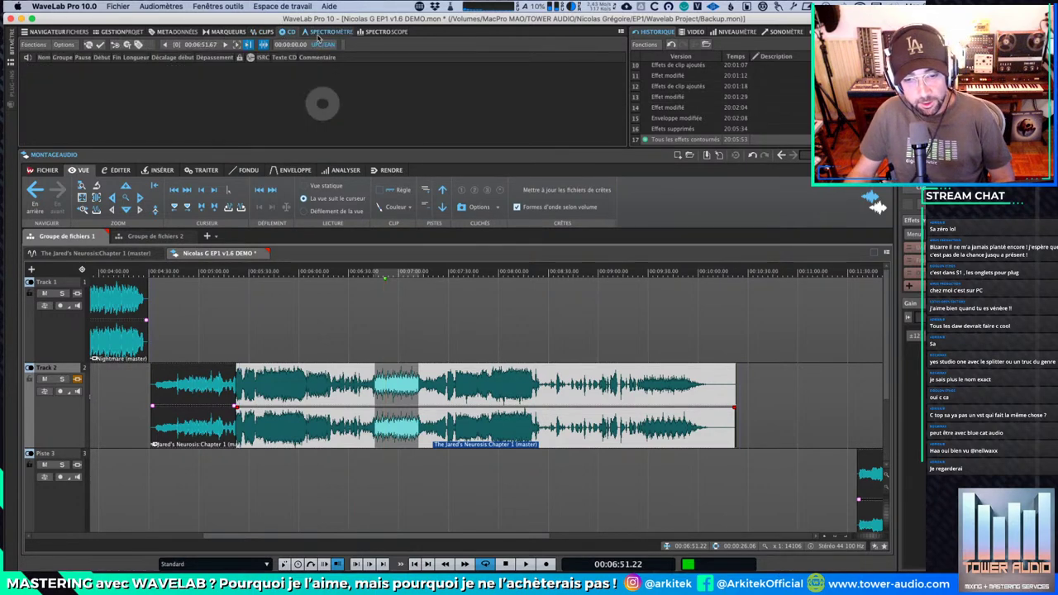
Step: Examine the spectrometer and the spectroscope while playing the selected passage, and stop playback
left_click(316, 33)
key("space")
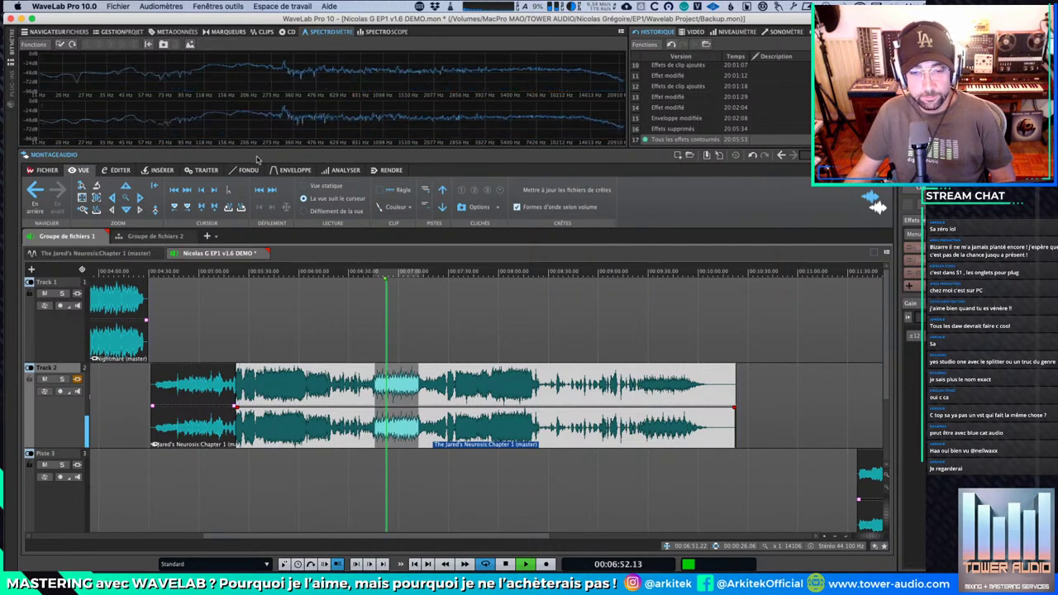
left_click(380, 31)
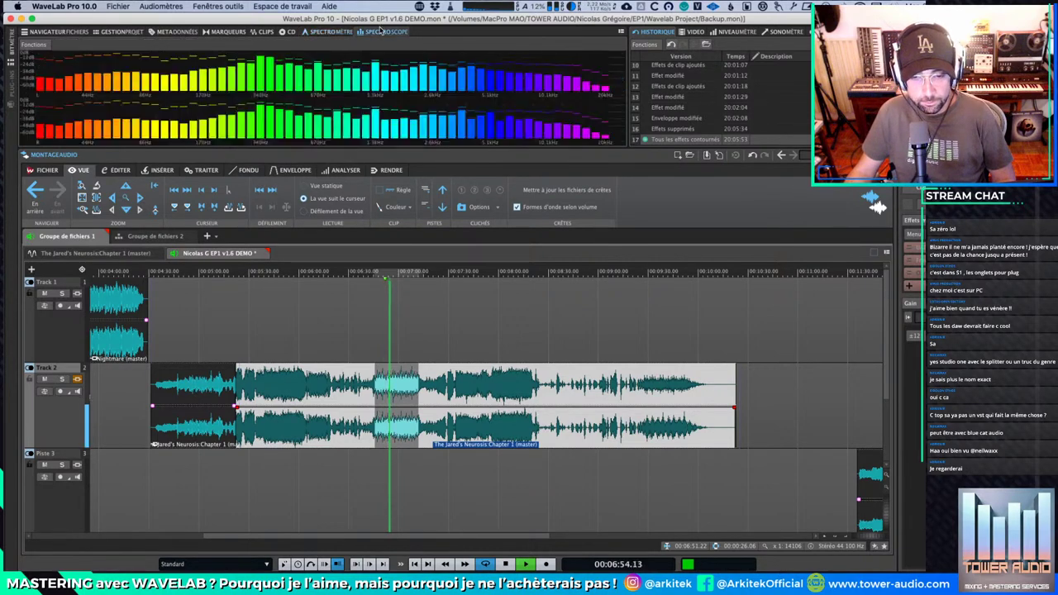
key("space")
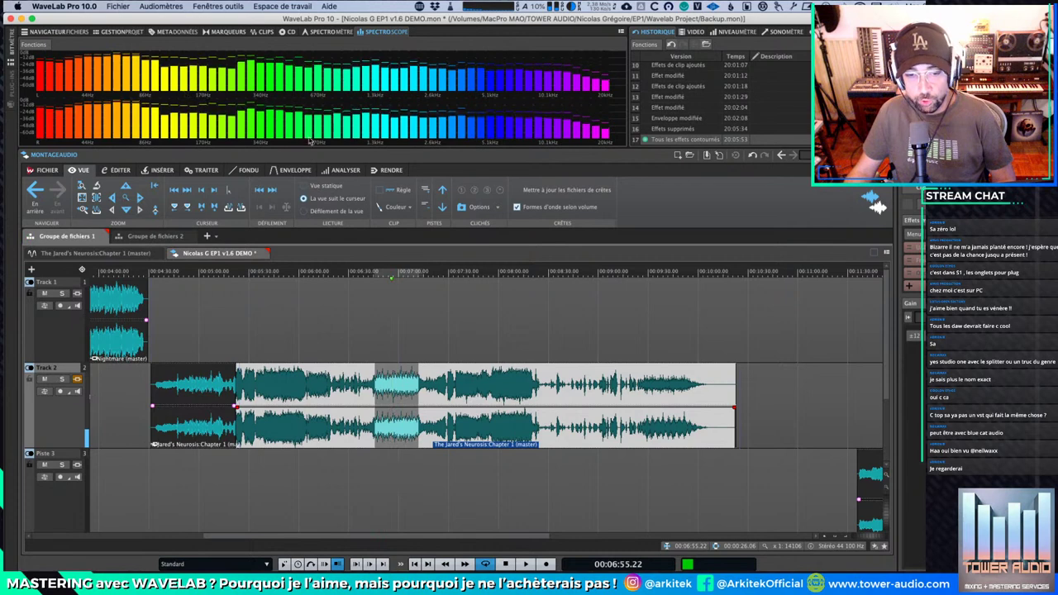
Step: Rotate the spectroscope display, play the passage to examine it, and rotate the display back
left_click(620, 32)
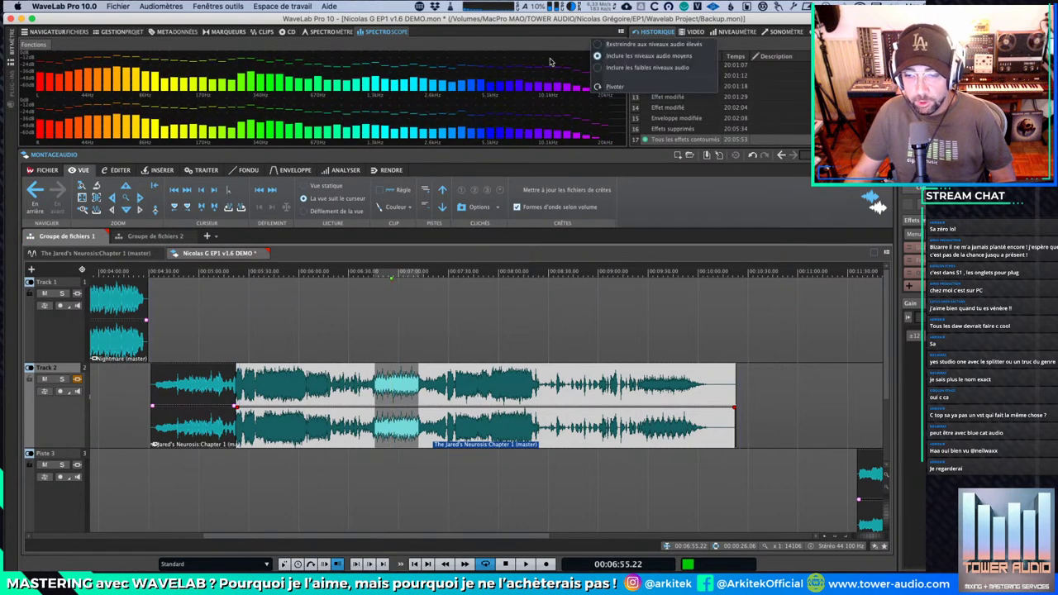
right_click(521, 53)
left_click(535, 101)
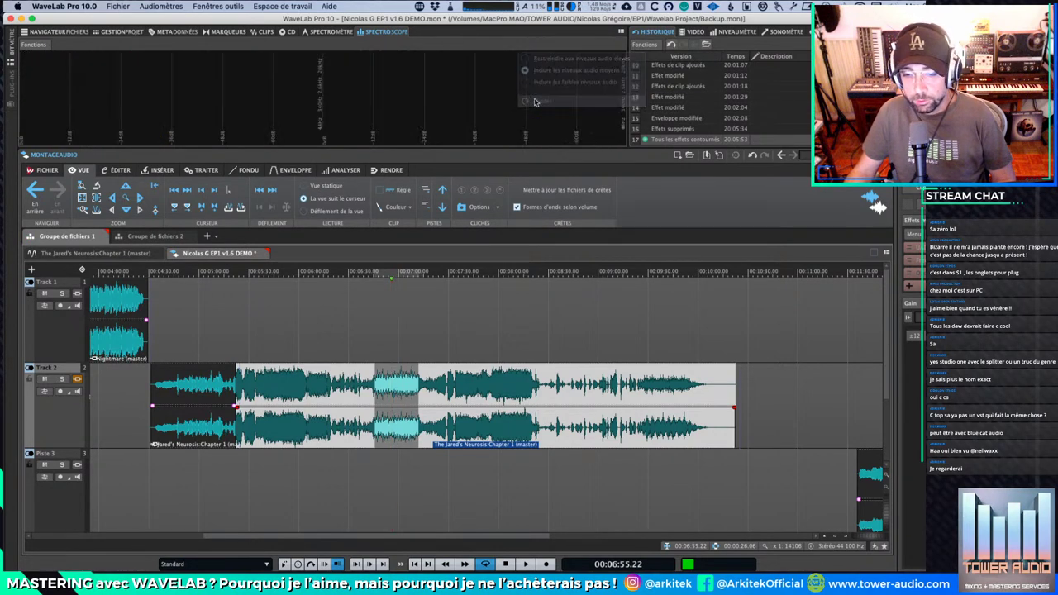
key("space")
key("space")
key("space")
right_click(378, 105)
left_click(405, 150)
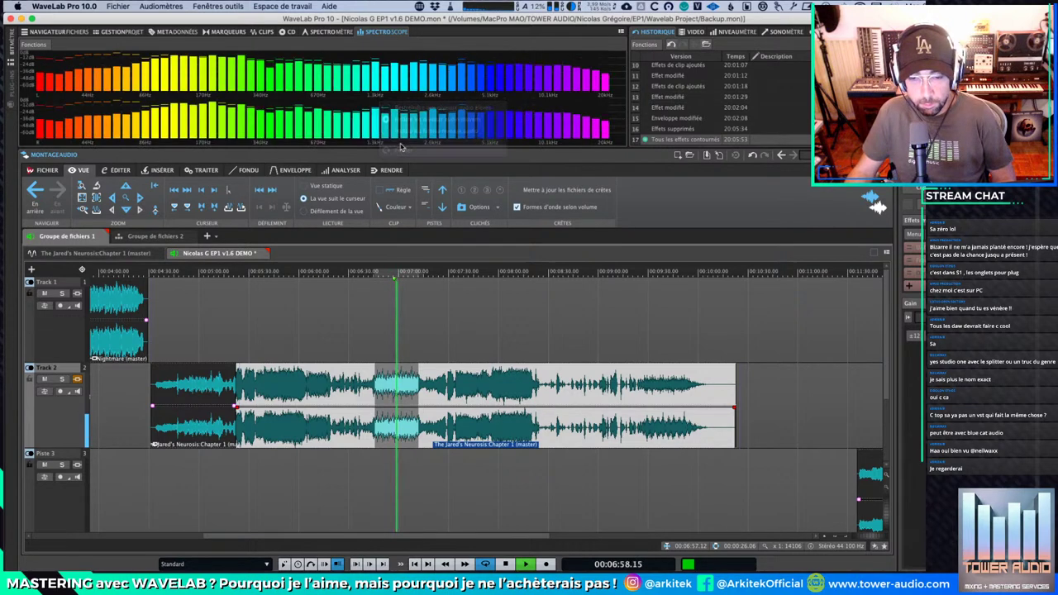
Step: Show the spectrometer and the loudness meter, play briefly, and widen the loudness meter's pane
left_click(330, 32)
key("space")
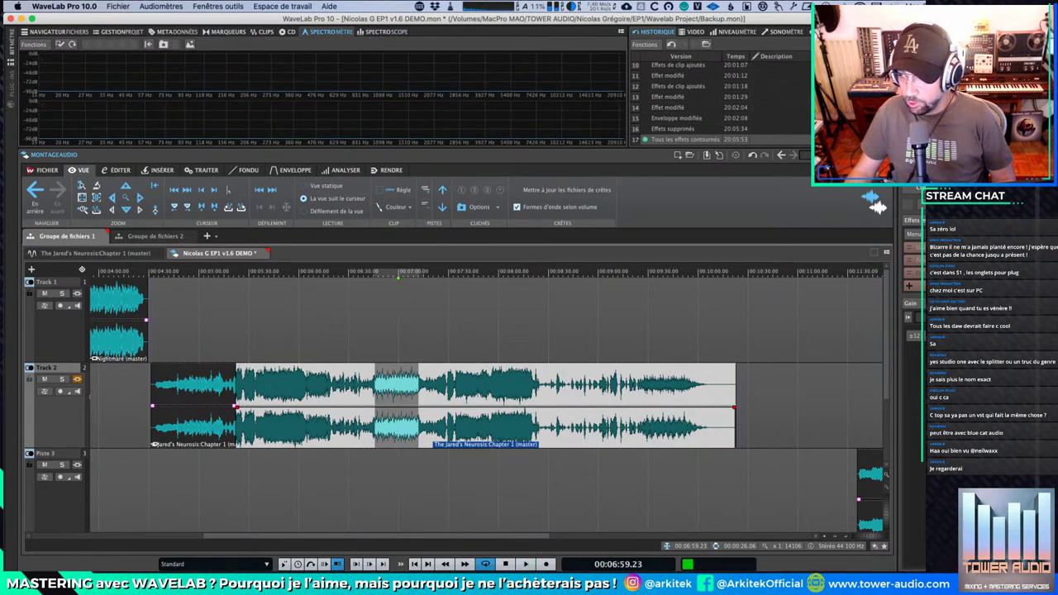
left_click(768, 31)
key("space")
key("space")
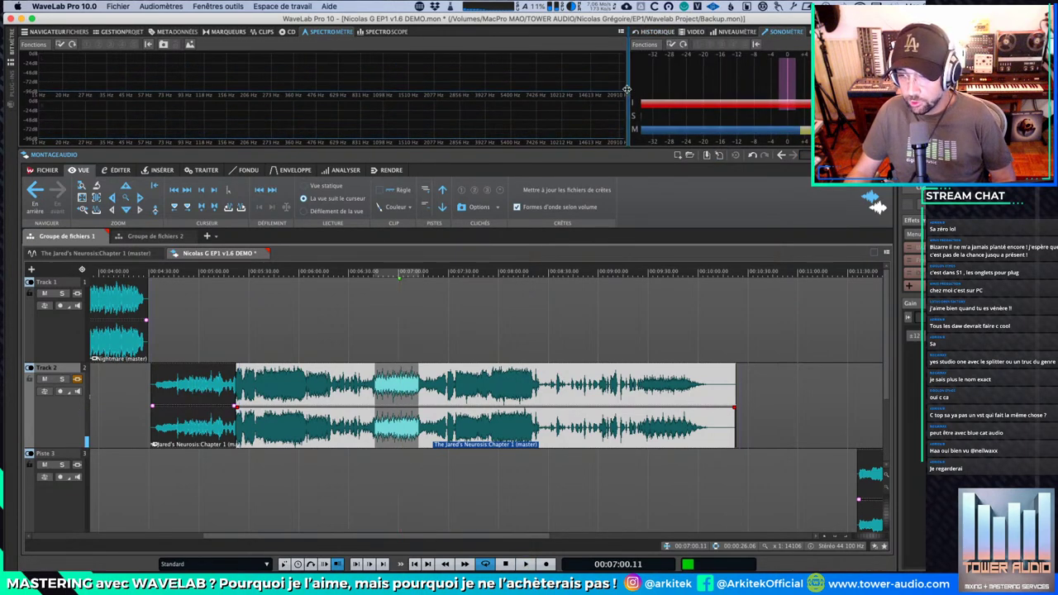
left_click_drag(627, 104, 462, 105)
Step: Close the file page to return to the montage and play the selected passage with the level meter displayed
left_click(258, 6)
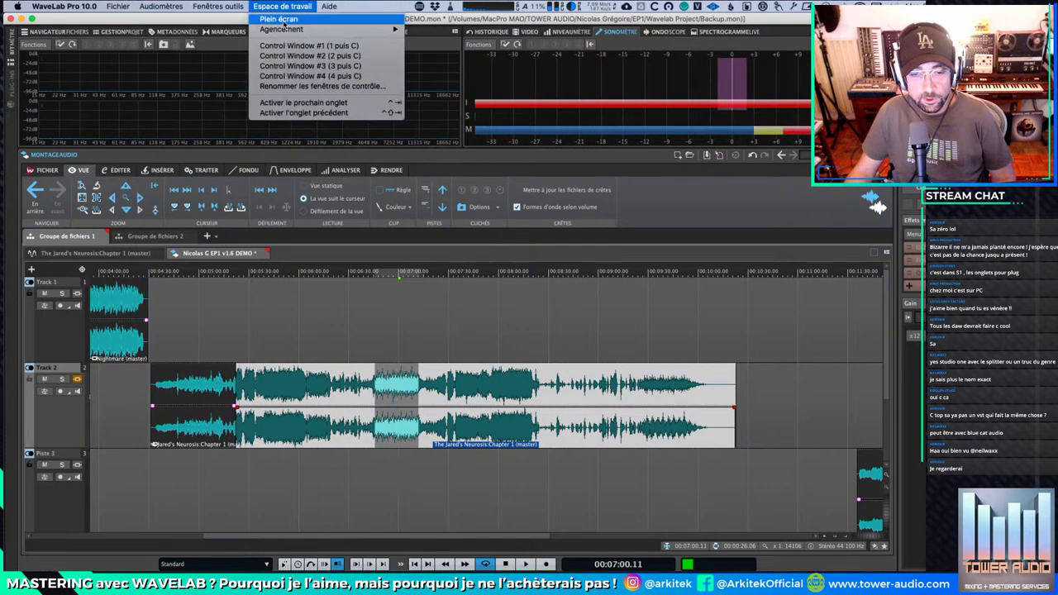
left_click(366, 6)
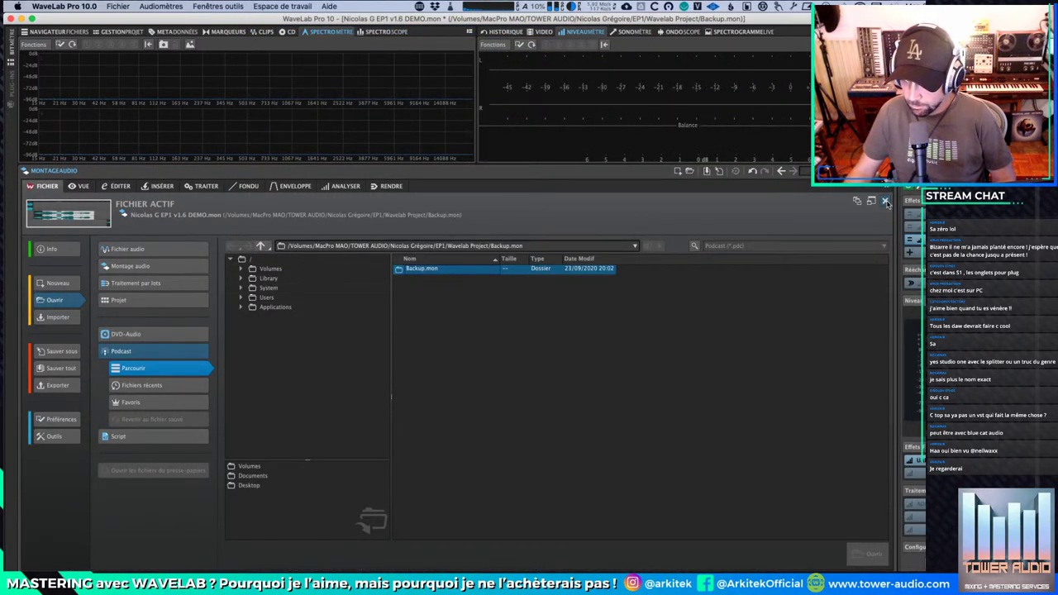
left_click(885, 201)
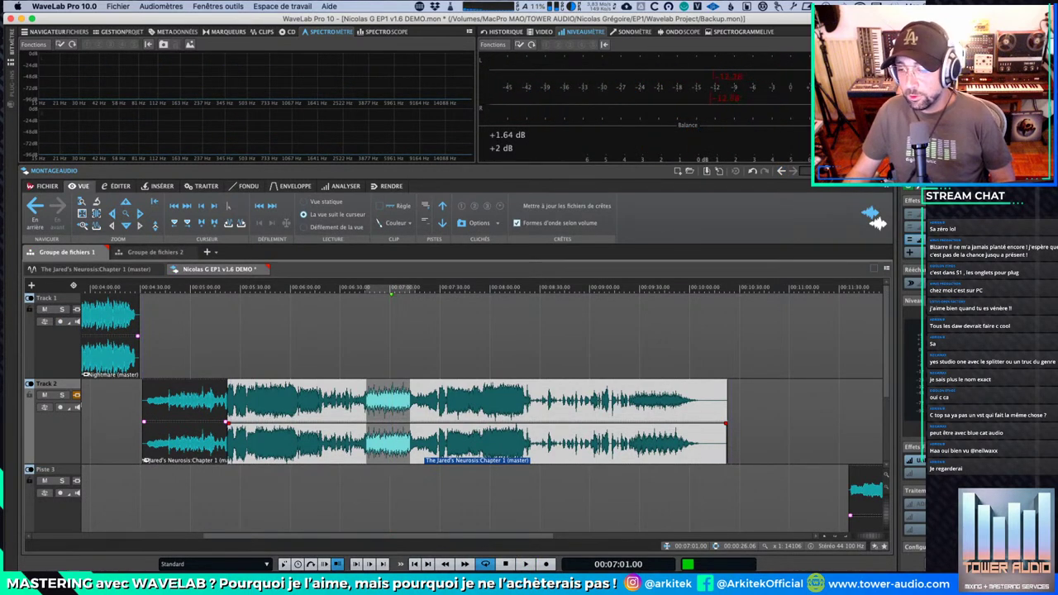
key("space")
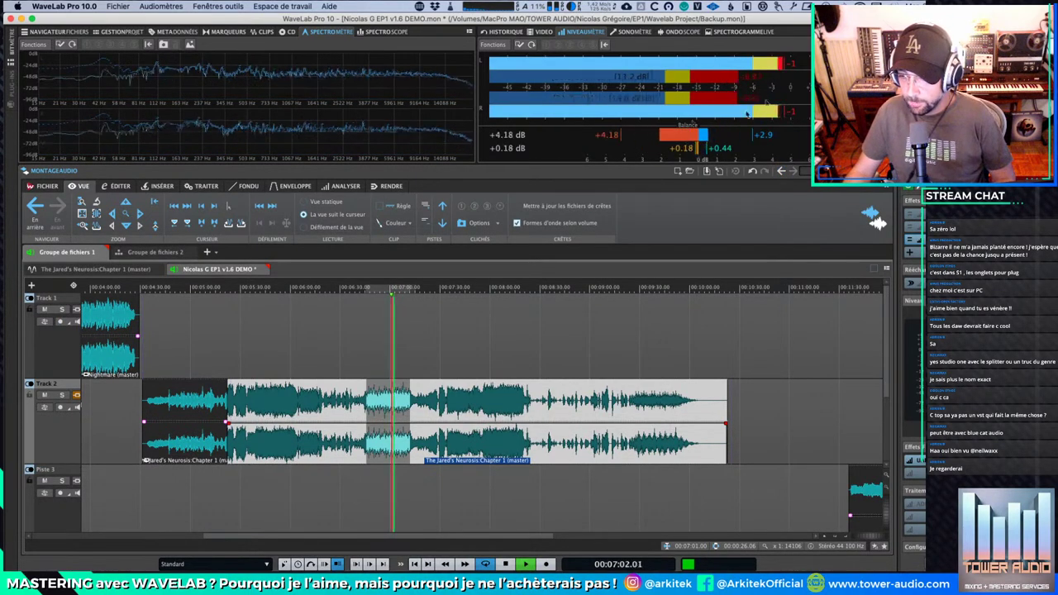
key("space")
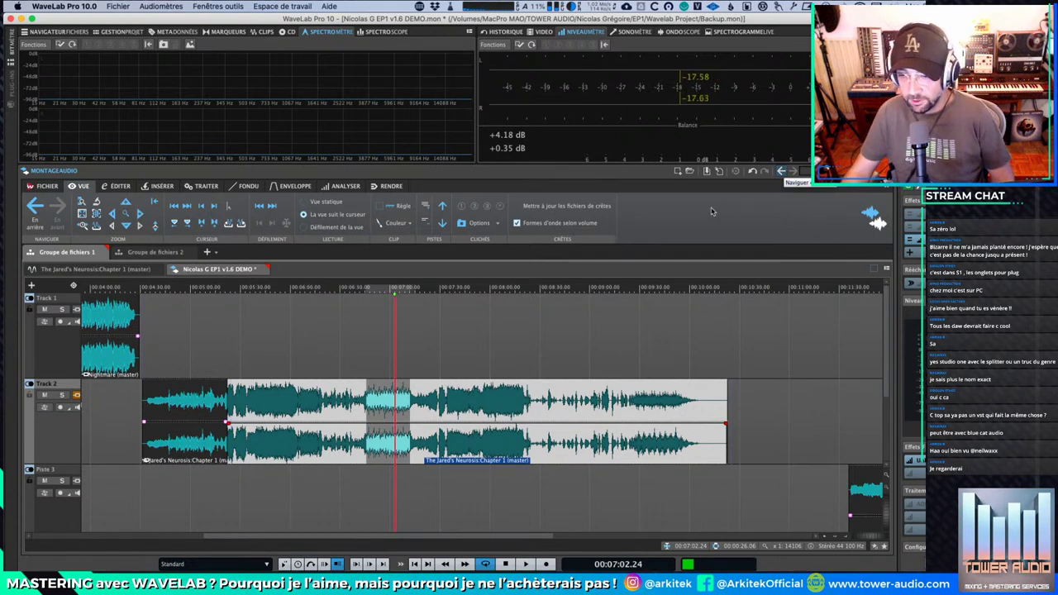
Step: Display the loudness meter and play the selected passage to examine its loudness bars
left_click(620, 31)
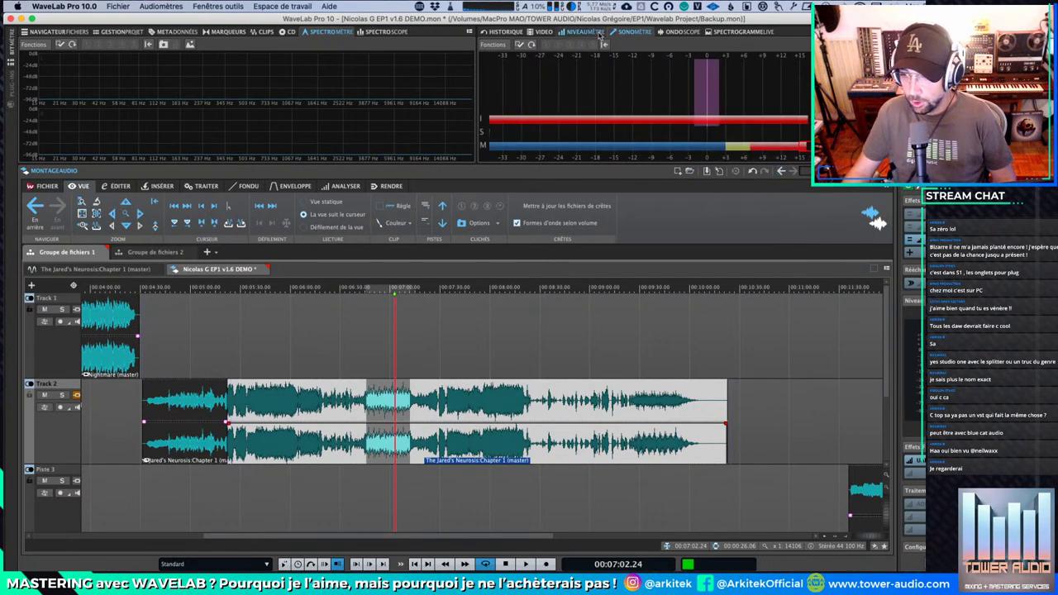
key("space")
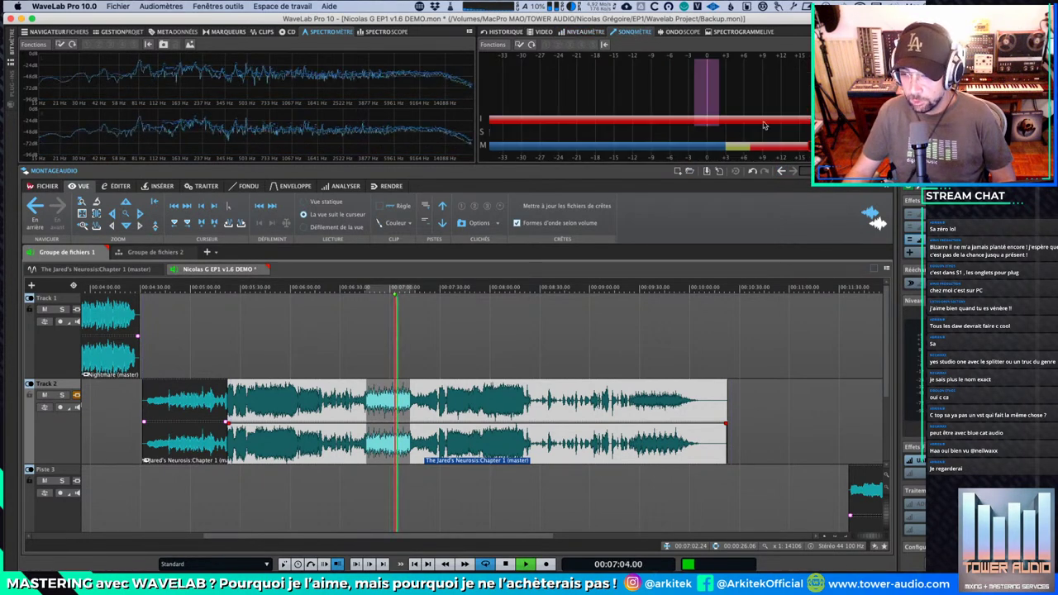
key("space")
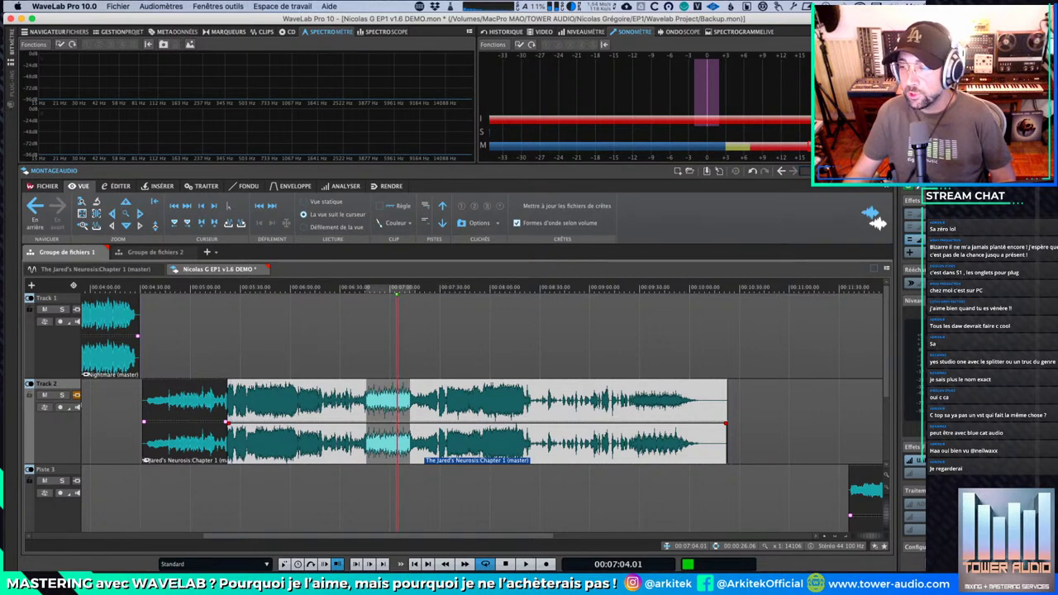
Step: Open the loudness meter's settings, examine the EBU +18 scale and loudness zones, and accept the dialog
left_click(519, 45)
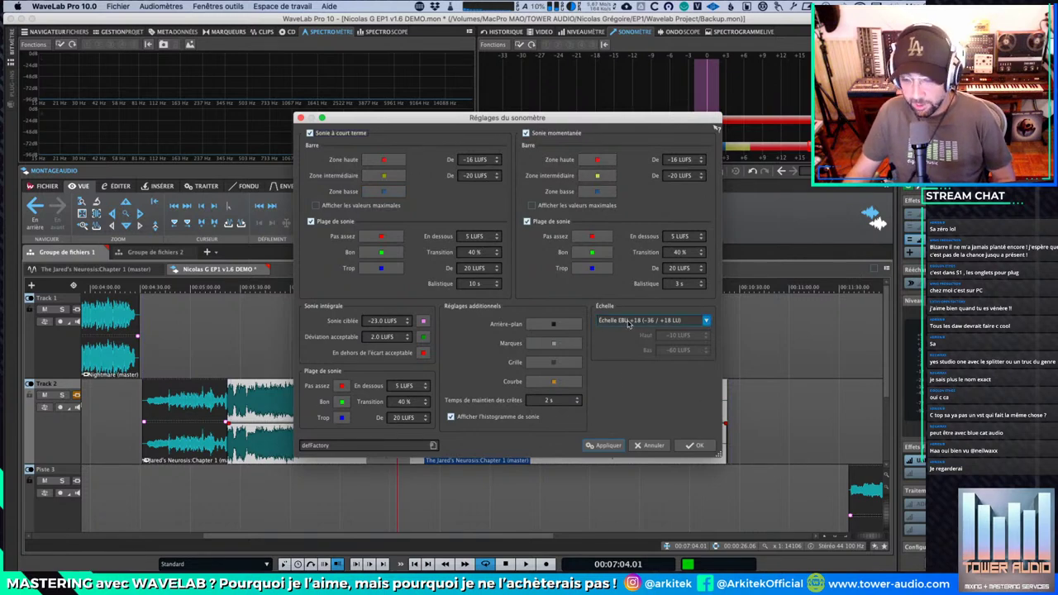
left_click_drag(437, 120, 414, 146)
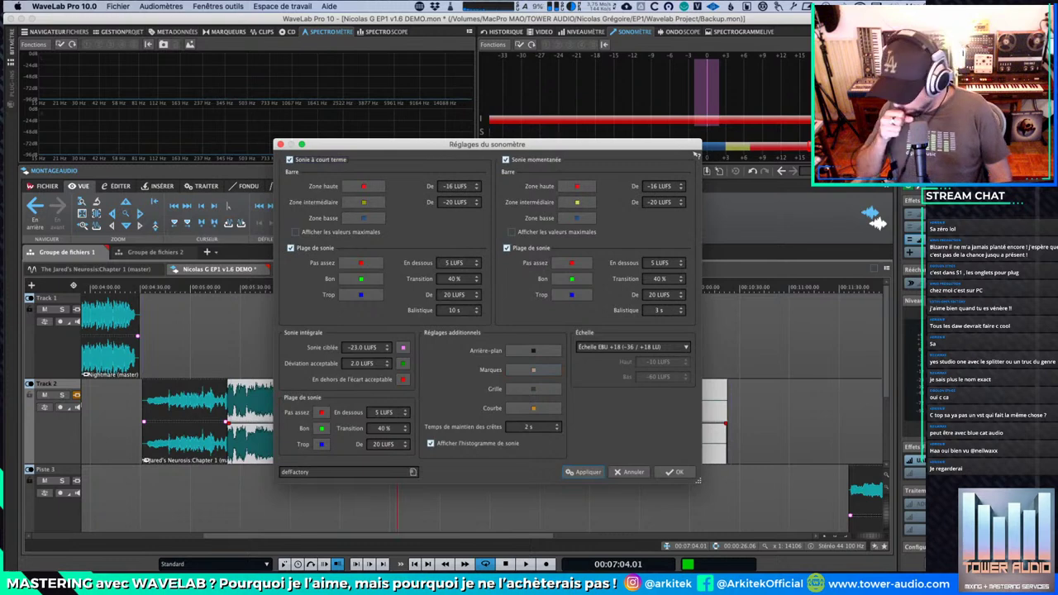
left_click(672, 473)
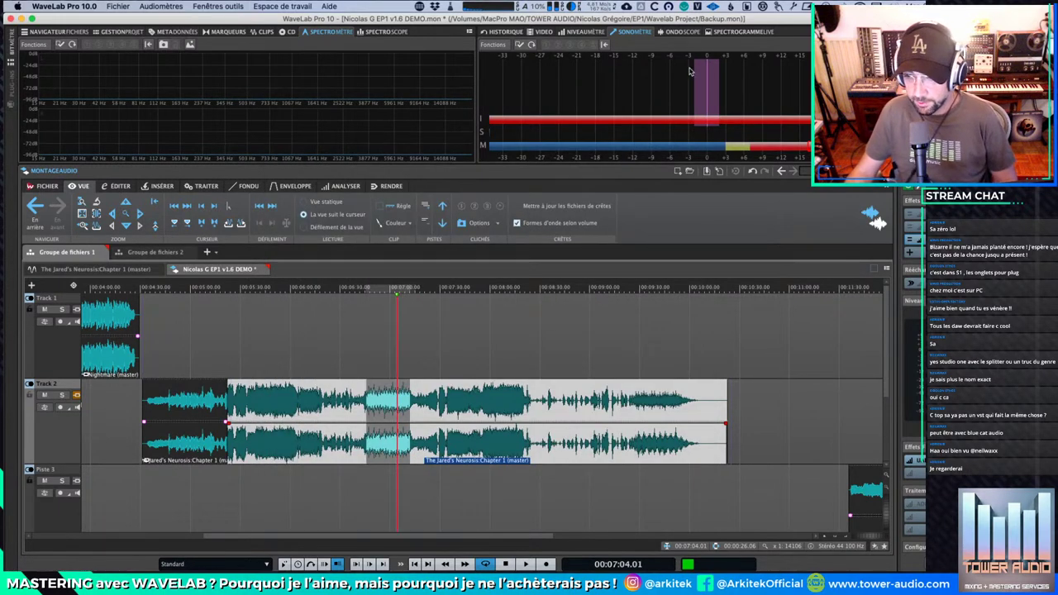
Step: Examine the oscilloscope and the live spectrogram while playing the selected passage, and stop playback
left_click(678, 30)
key("space")
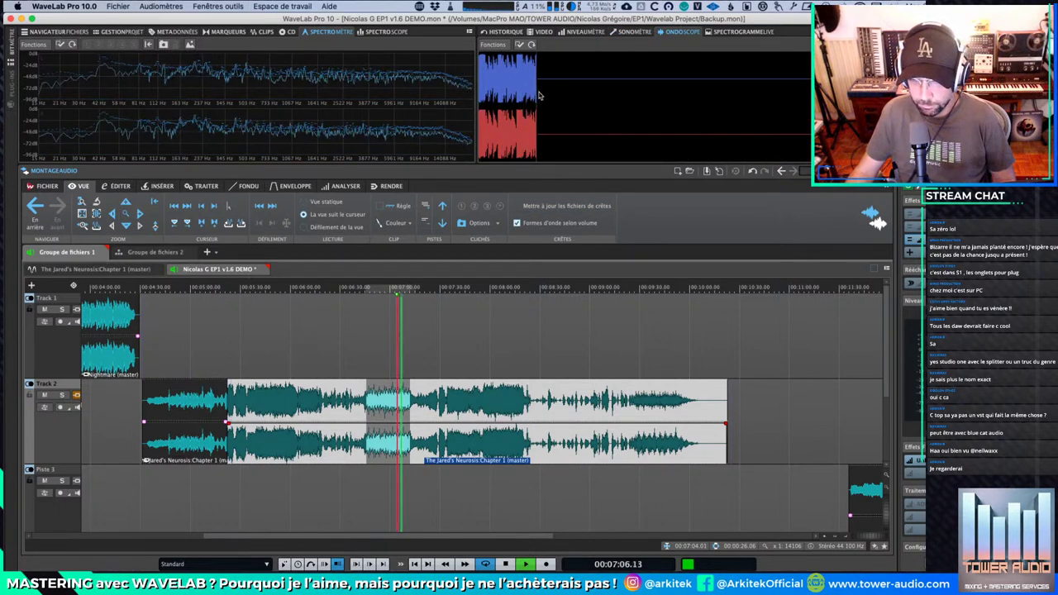
left_click(746, 31)
key("space")
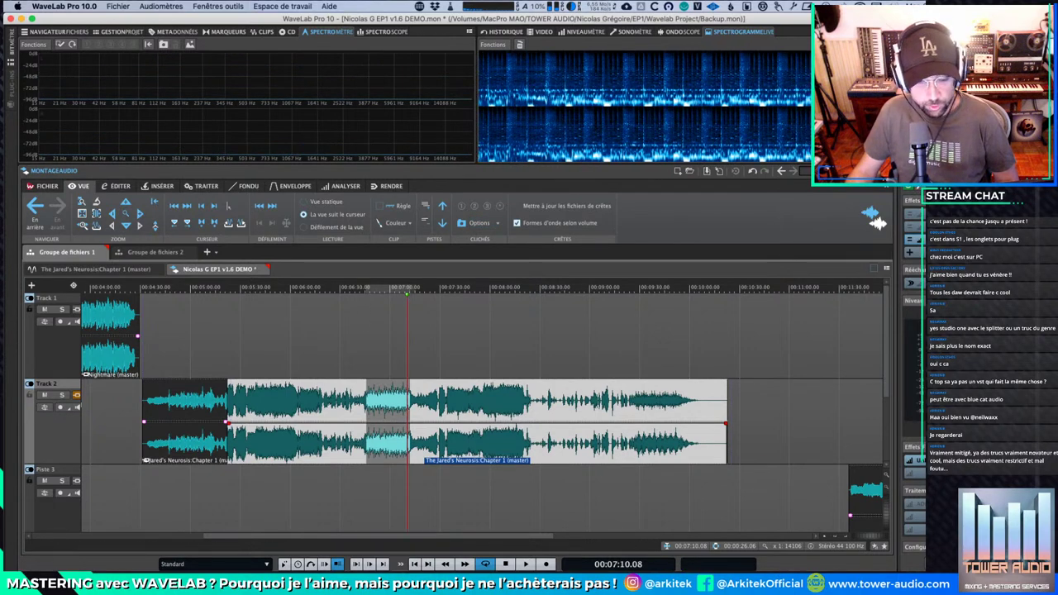
Step: Open the smart bypass window and place it over the montage's central area
scroll(446, 330, "right", 2)
scroll(535, 353, "left", 3)
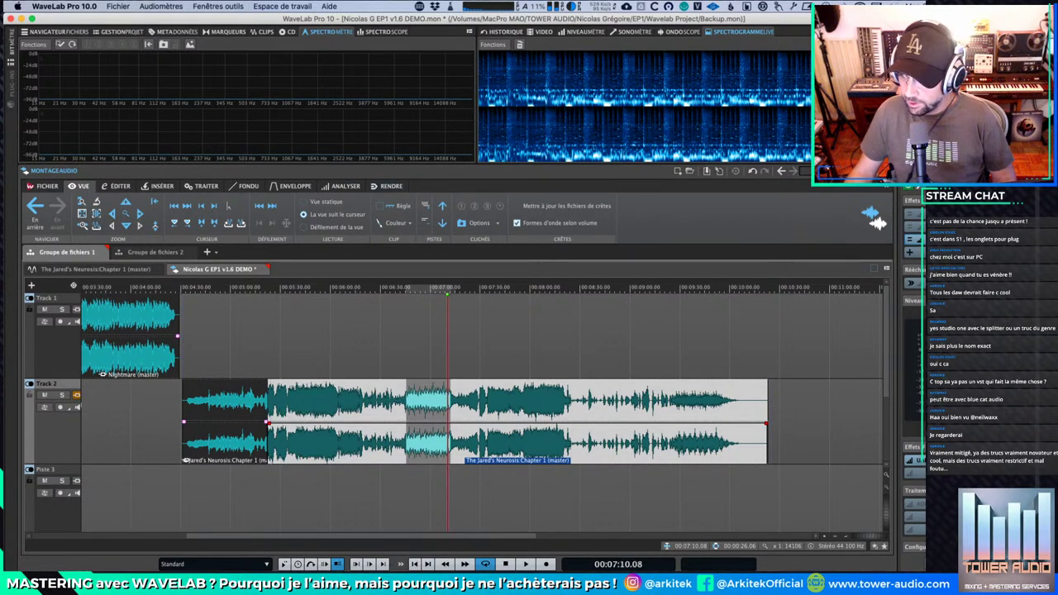
left_click(932, 187)
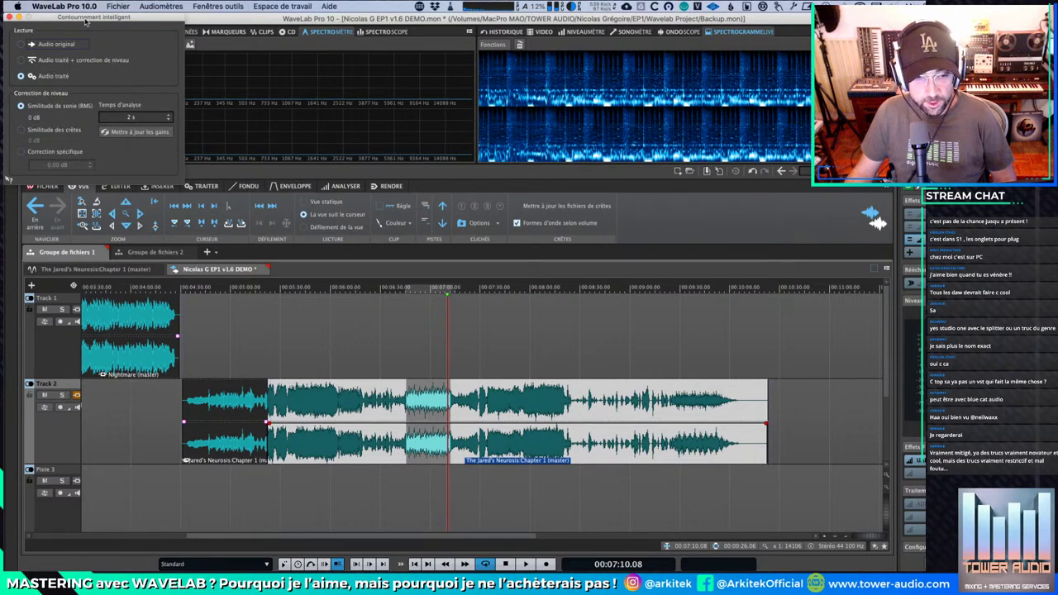
left_click_drag(85, 23, 495, 183)
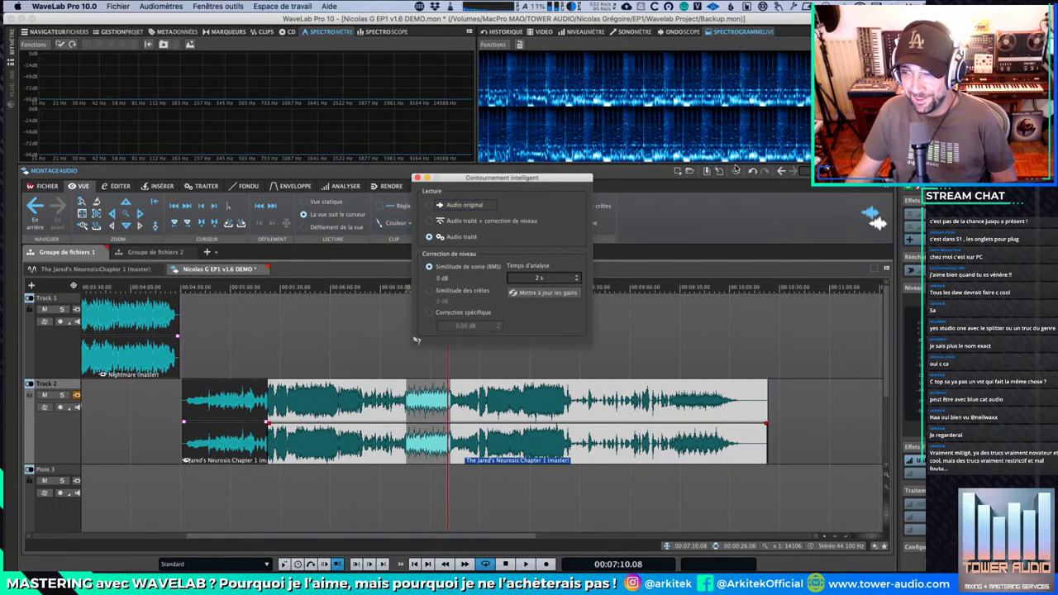
left_click_drag(529, 181, 523, 202)
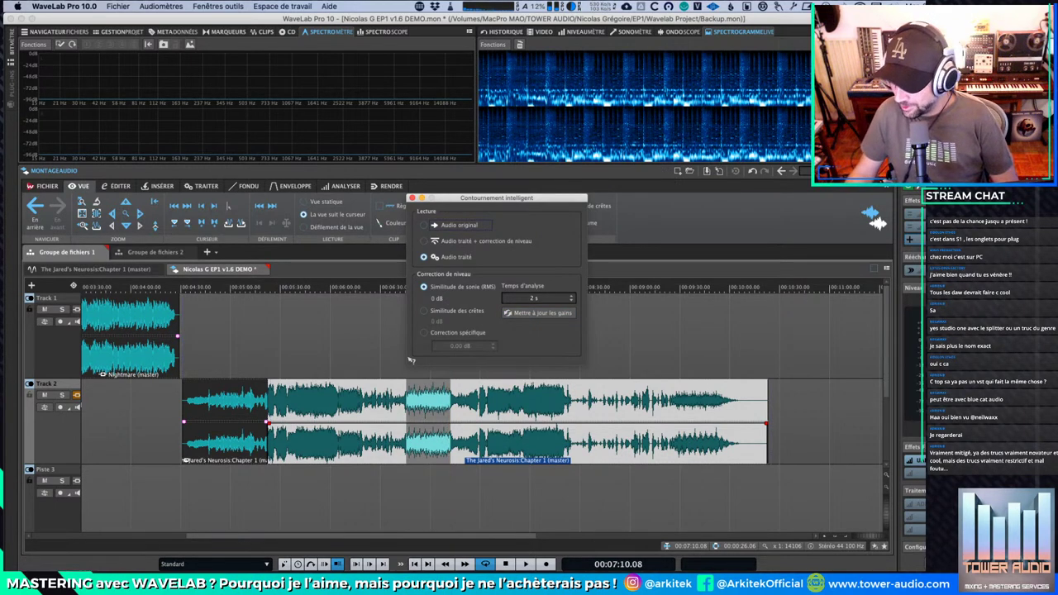
Step: Search the effect plug-ins for "sl" and insert Slate Digital's VBC FG-MU compressor into an effect slot
left_click(975, 171)
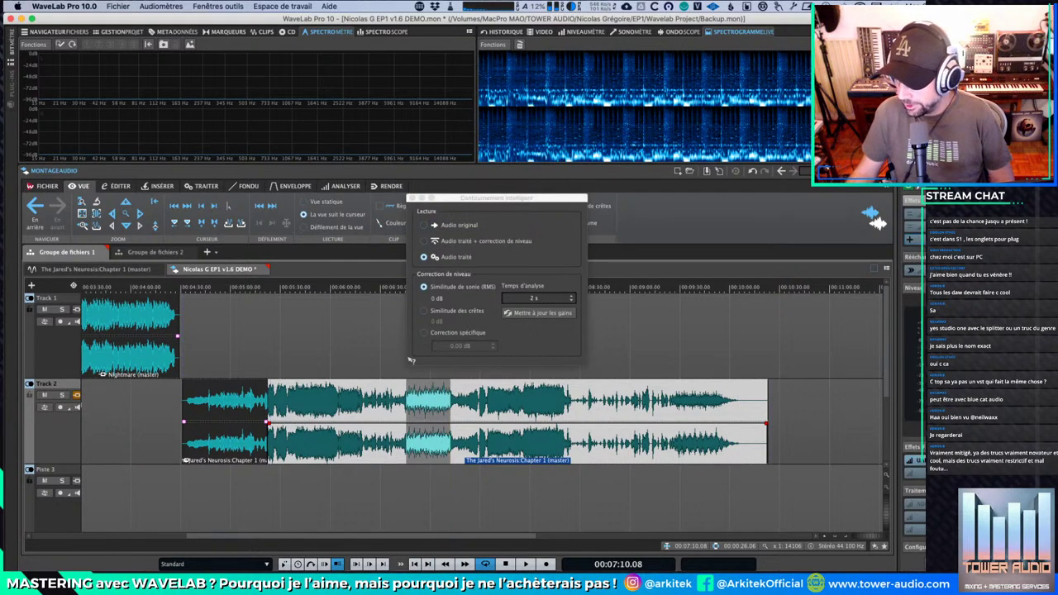
left_click(932, 239)
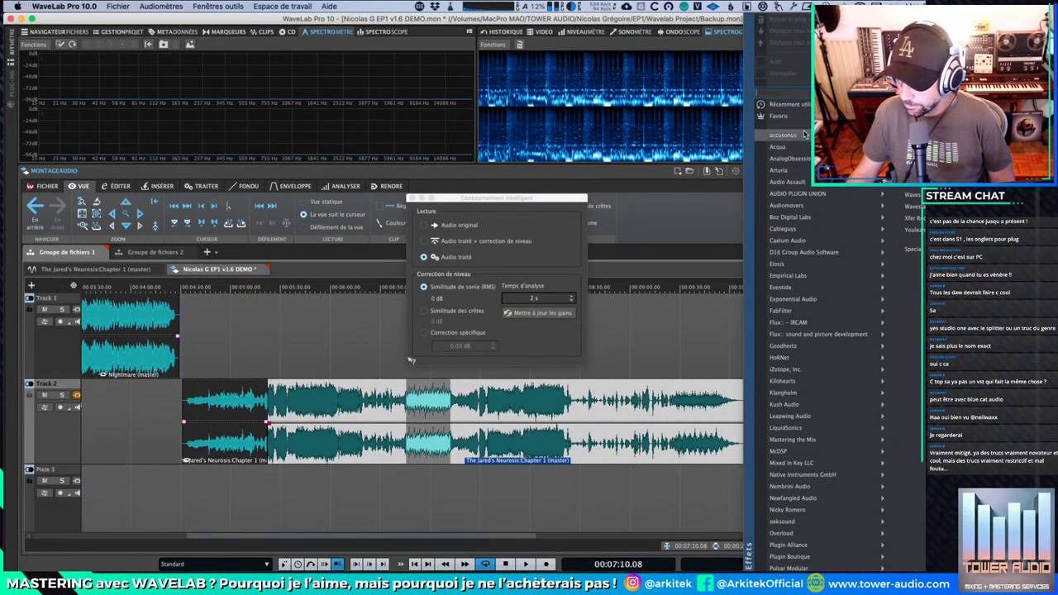
mouse_move(800, 98)
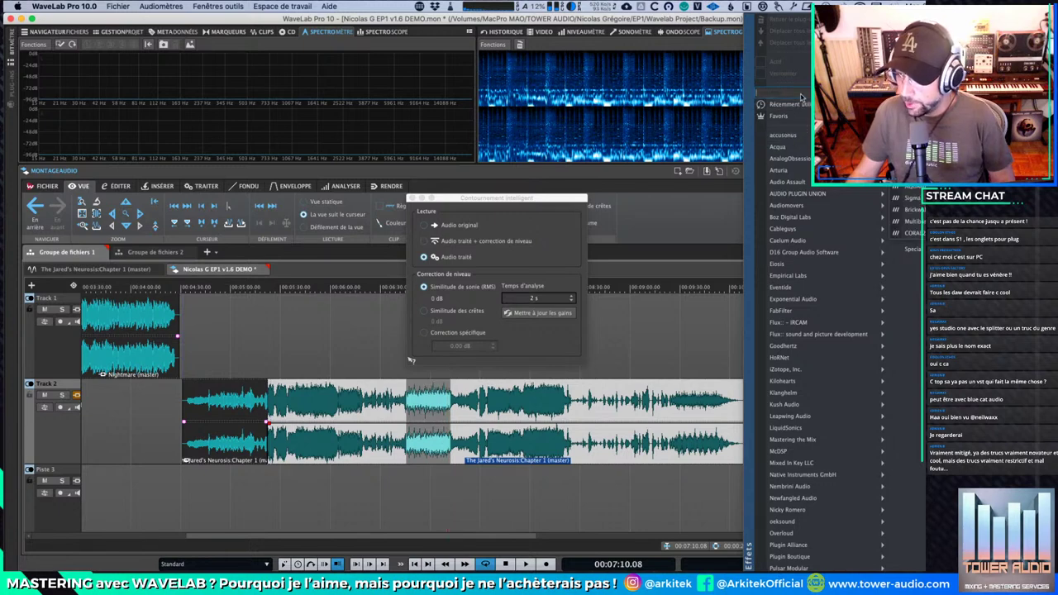
type("sl")
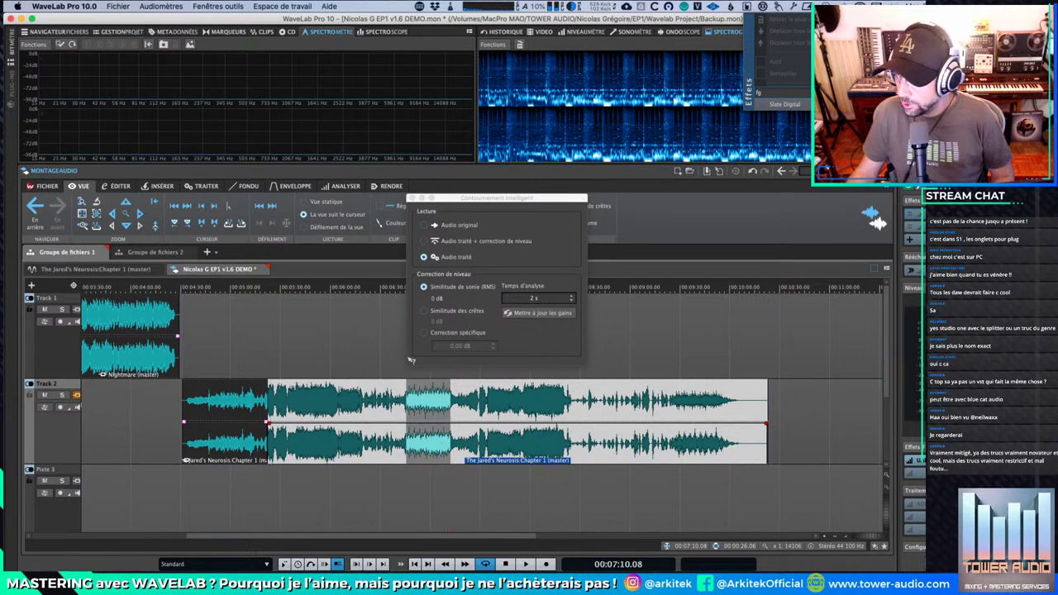
left_click(909, 106)
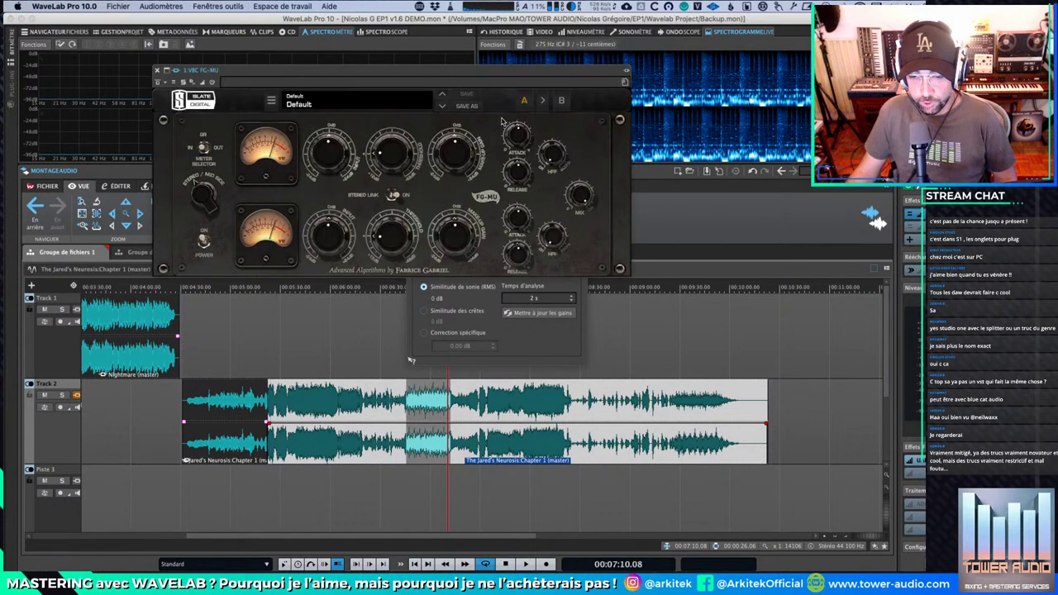
Step: Arrange the FG-MU and smart bypass windows side by side above the Track 2 clips
left_click_drag(501, 73, 384, 309)
left_click_drag(488, 193, 661, 183)
left_click_drag(393, 310, 444, 109)
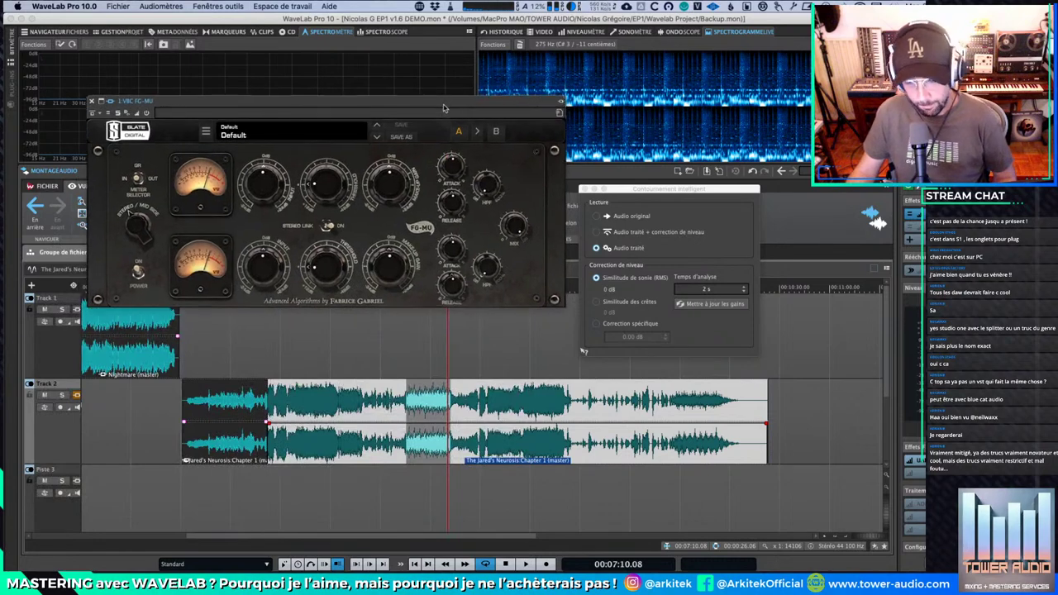
Step: Raise the FG-MU's input and set its threshold to about -21.2 while auditioning the selected passage, and stop playback
key("space")
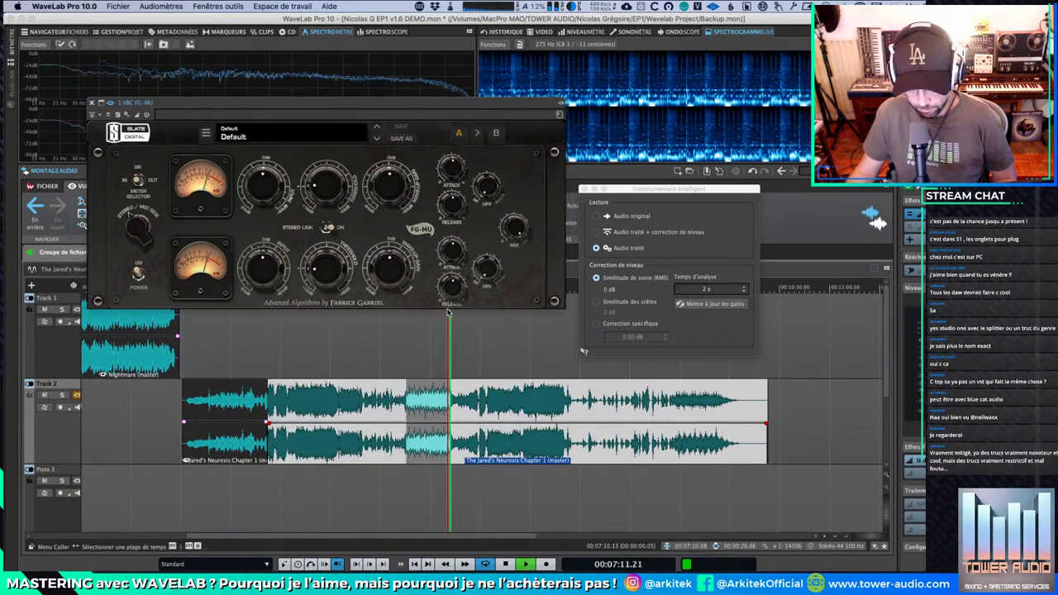
mouse_move(268, 194)
left_click_drag(268, 195, 339, 130)
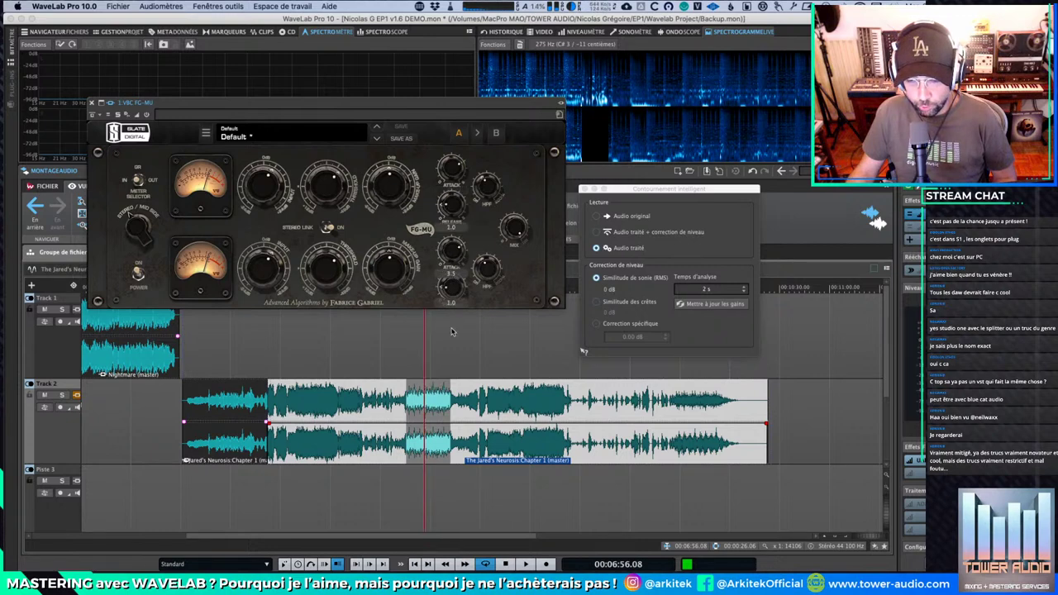
key("space")
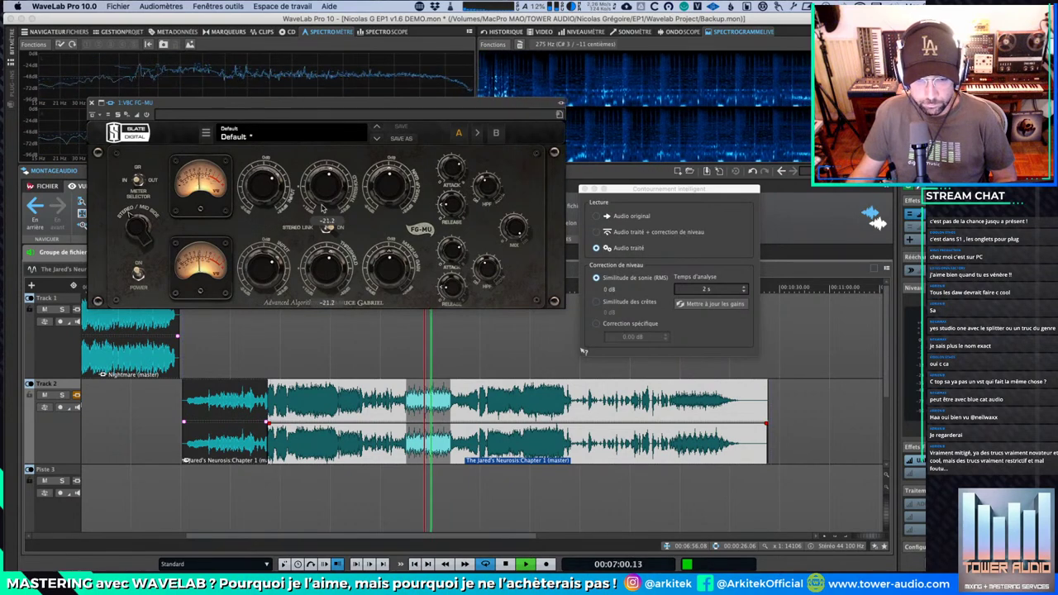
key("space")
left_click_drag(357, 106, 355, 154)
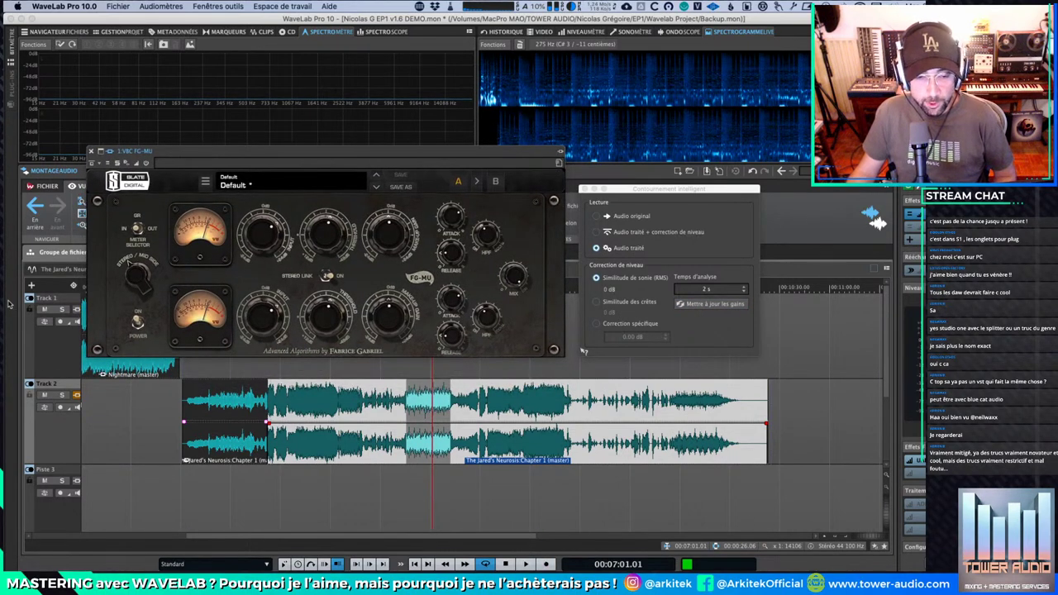
Step: Set the FG-MU's bypass mode to Contourner le signal source and play the passage to compare it with and without the effect
left_click(93, 162)
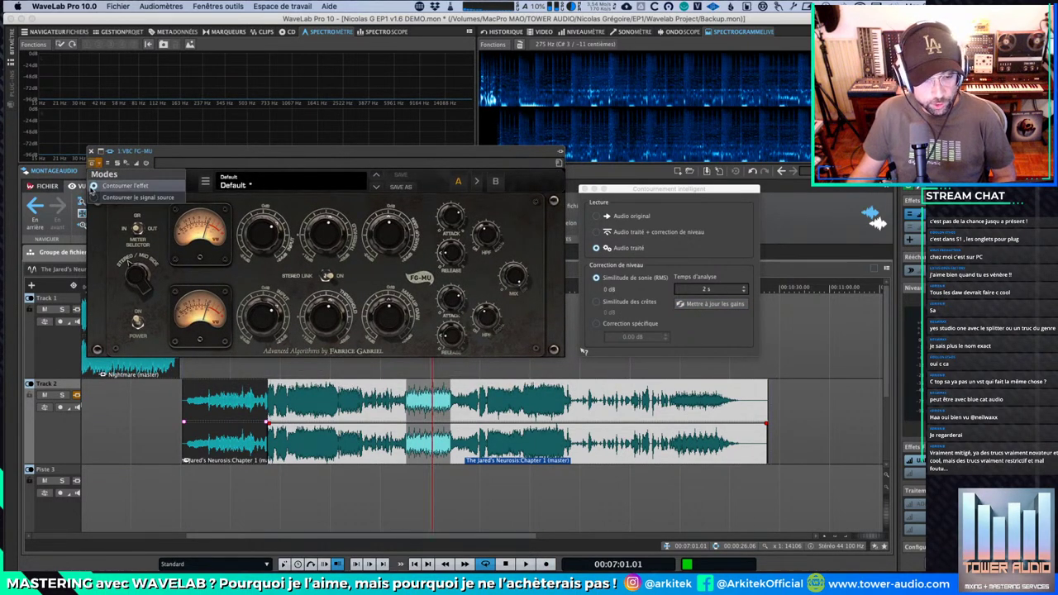
left_click(107, 198)
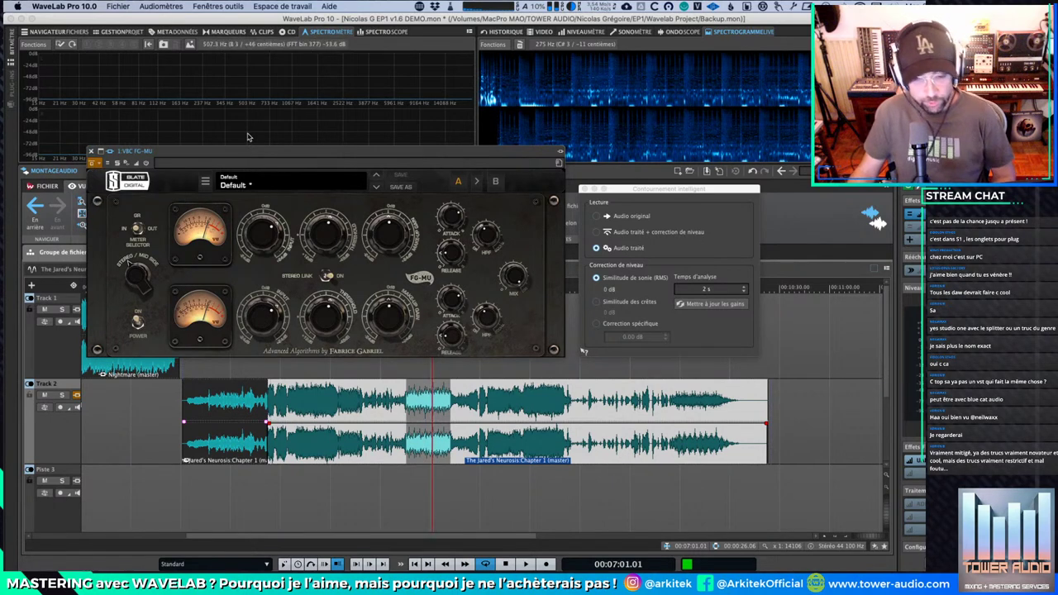
key("space")
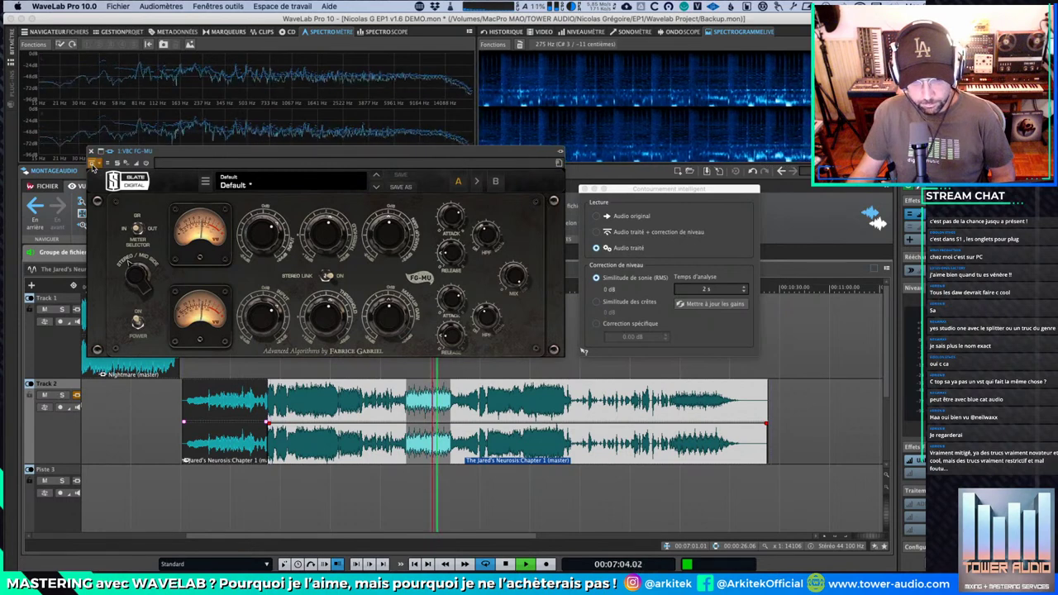
key("space")
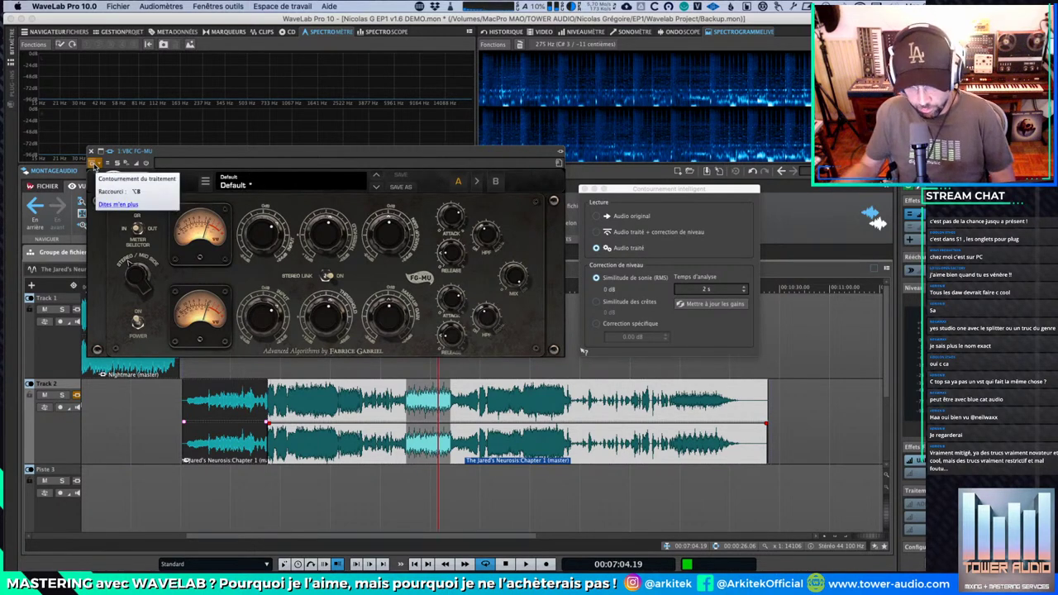
key("space")
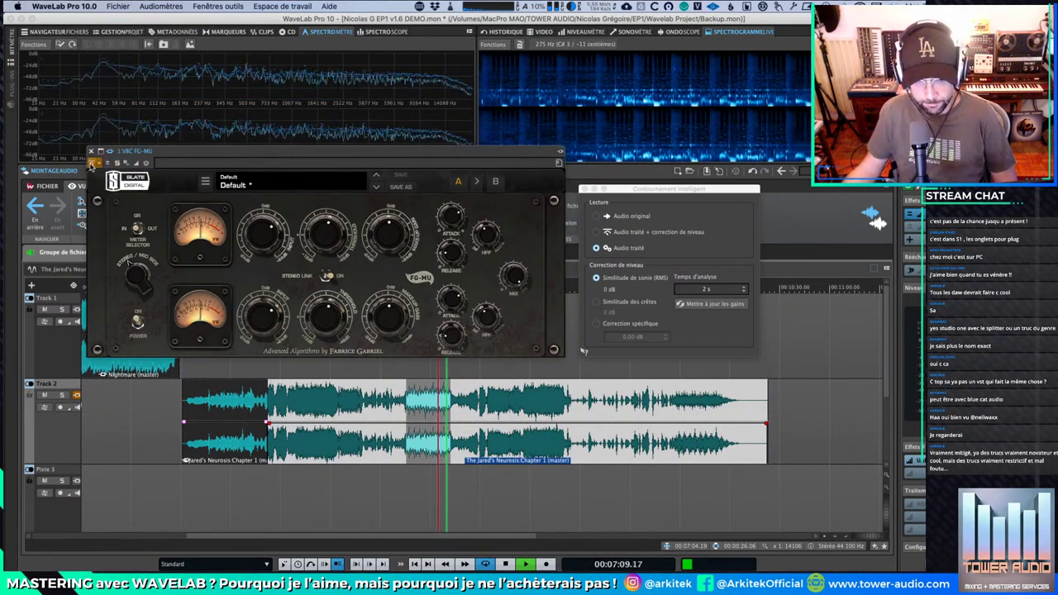
key("space")
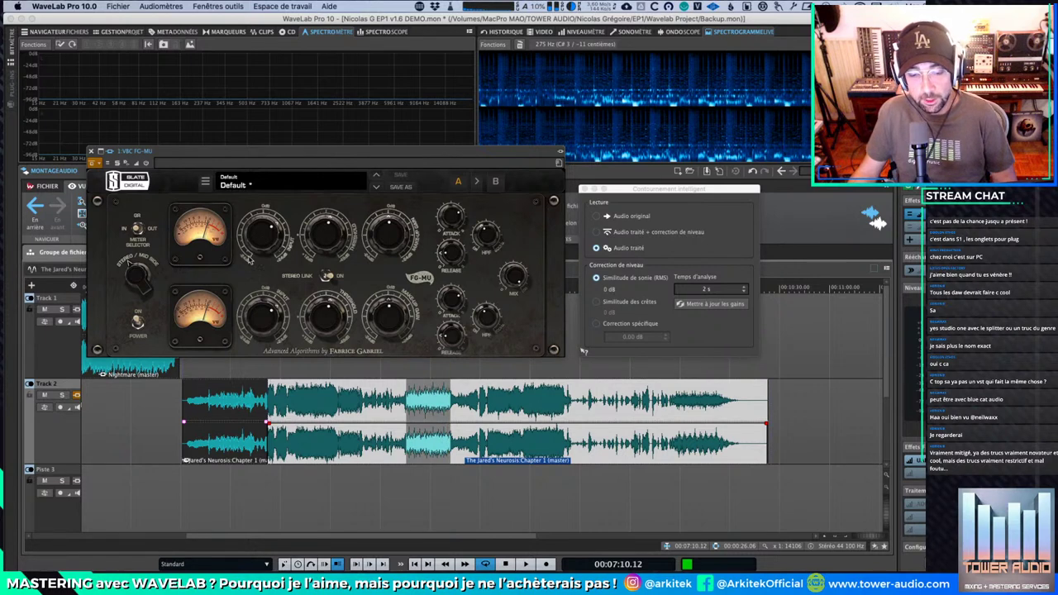
Step: Adjust the FG-MU's input and threshold, set its makeup gain to 4.5 dB, and audition the passage, leaving its bypass switched off
left_click_drag(274, 248, 274, 245)
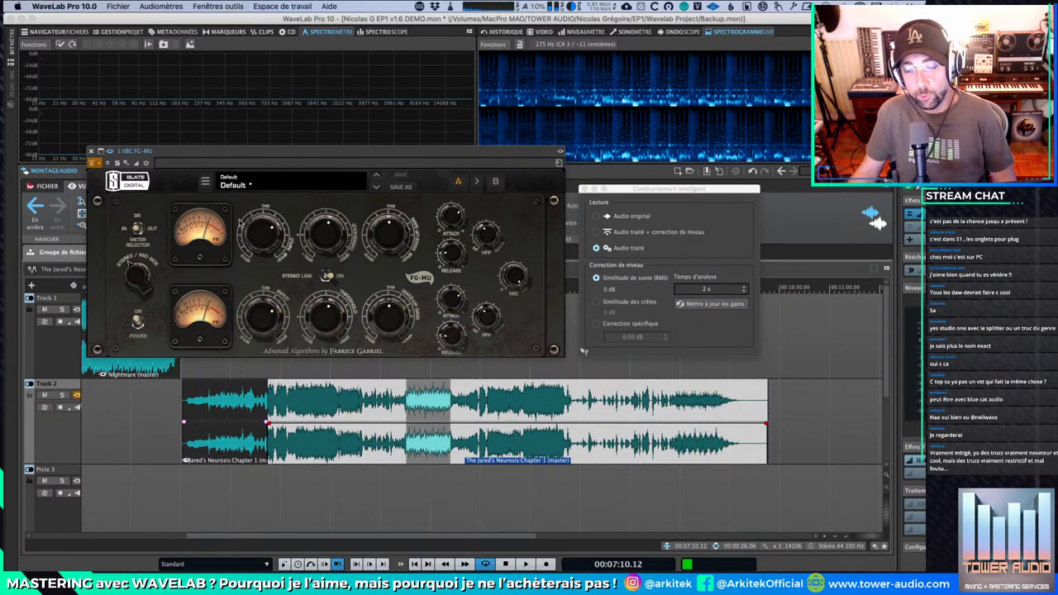
left_click_drag(335, 223, 334, 243)
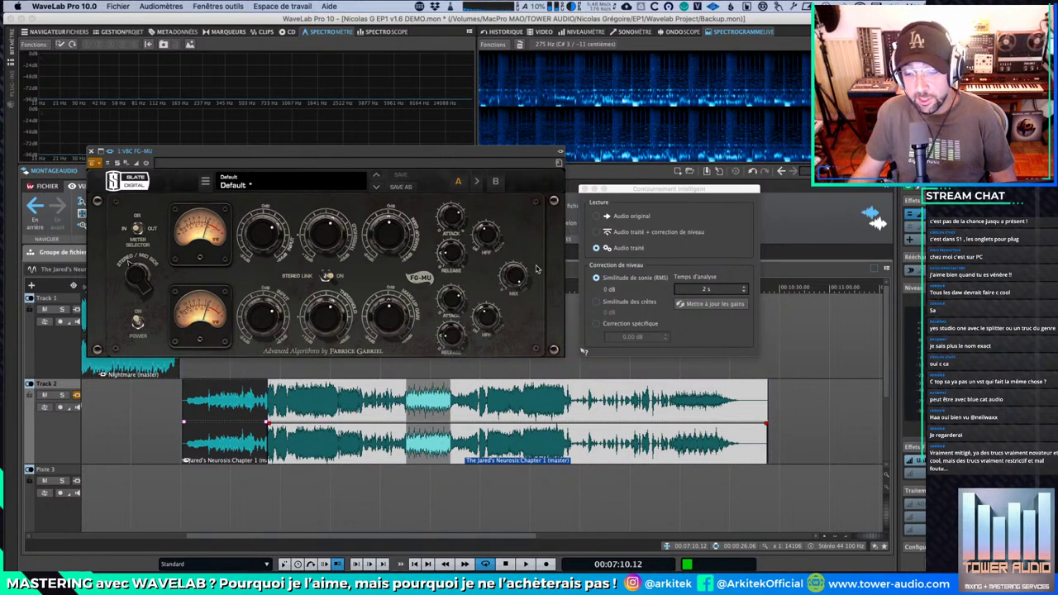
left_click_drag(393, 328, 397, 357)
mouse_move(405, 305)
left_mouse_down()
mouse_move(400, 325)
mouse_move(397, 314)
left_mouse_up()
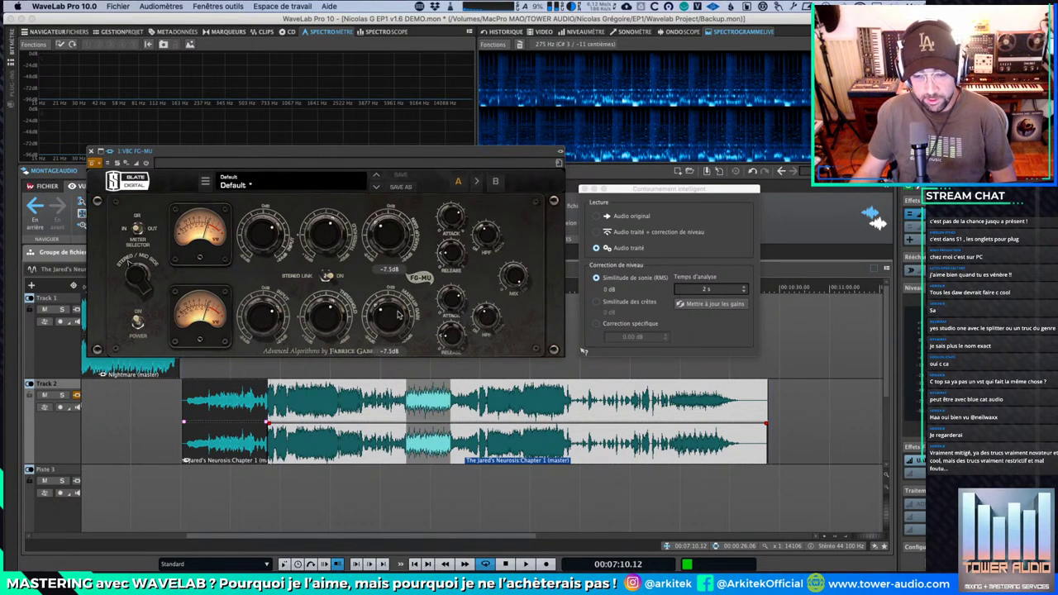
double_click(388, 313)
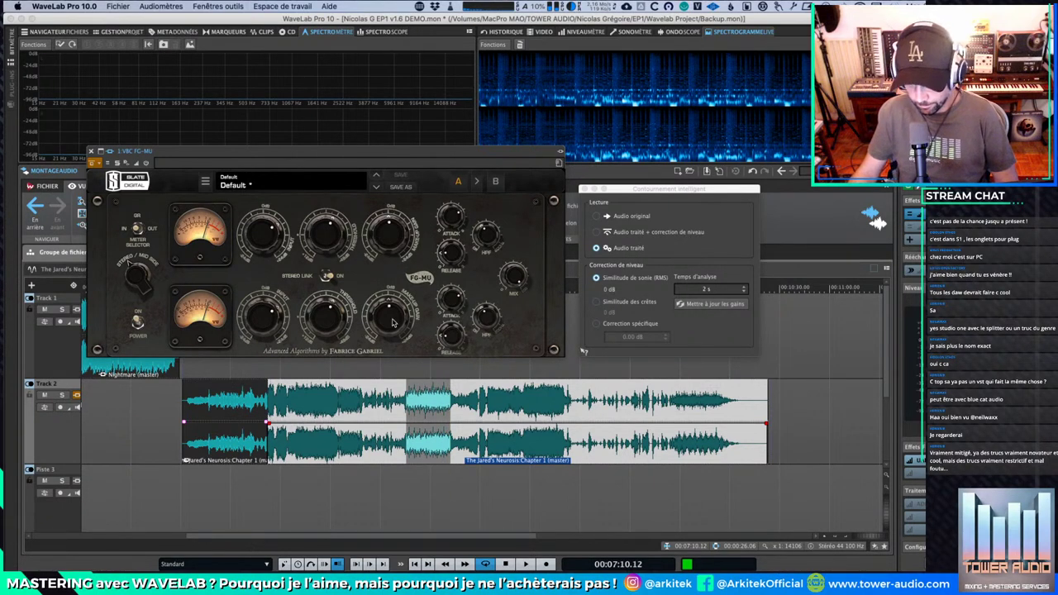
left_click_drag(397, 253, 395, 241)
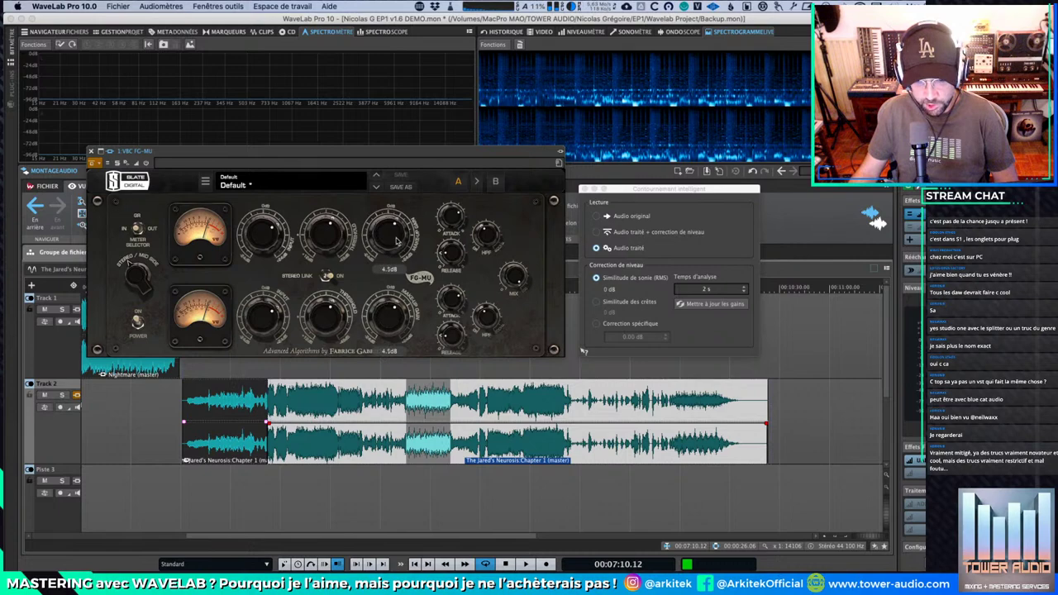
key("space")
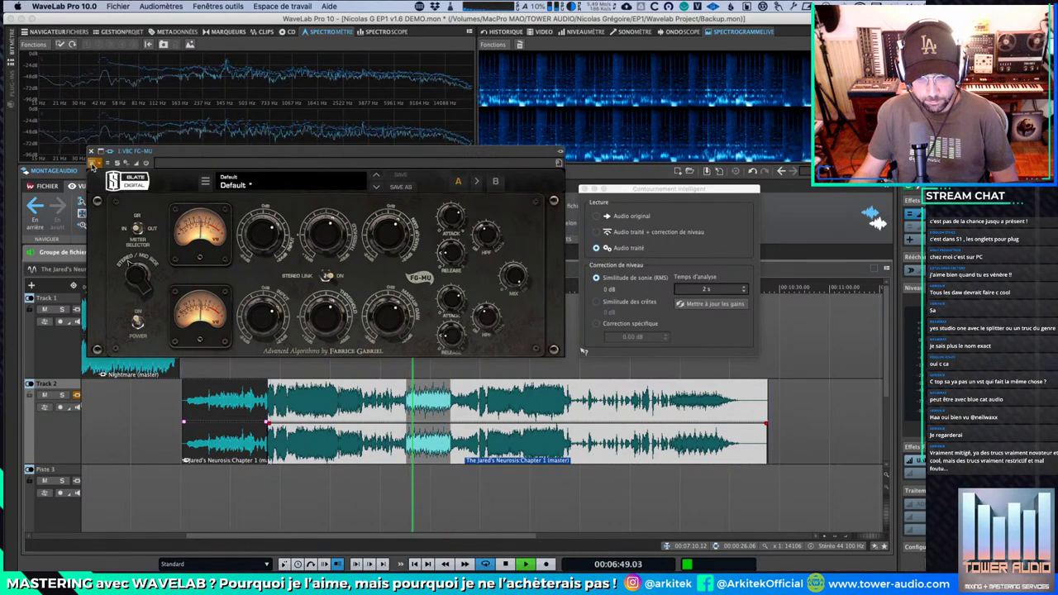
key("space")
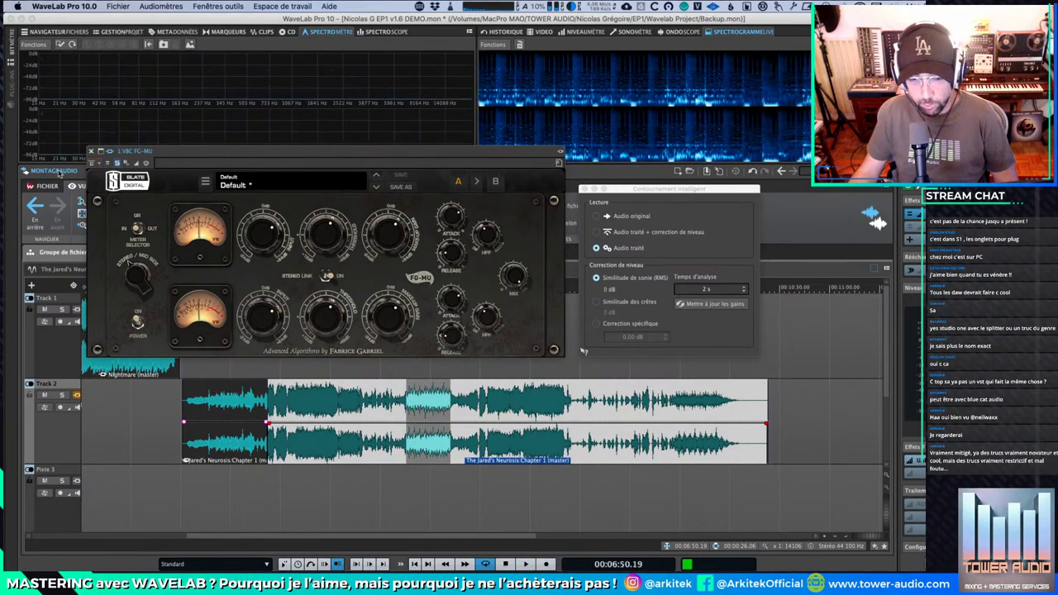
Step: Play the passage through smart bypass as original and as processed audio, update the correction gains for each, and stop playback
left_click(732, 189)
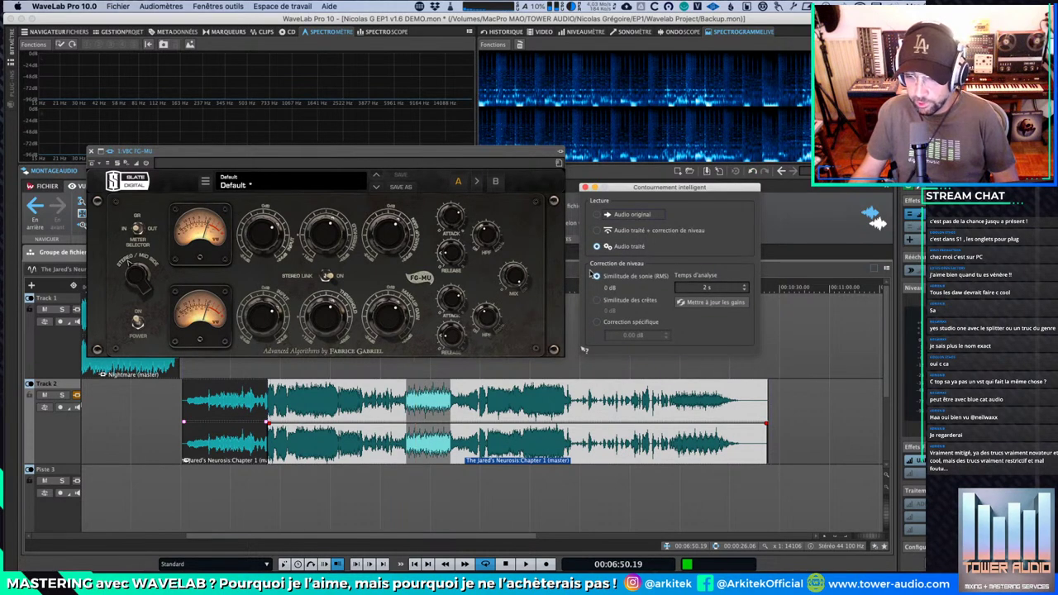
left_click(596, 214)
key("space")
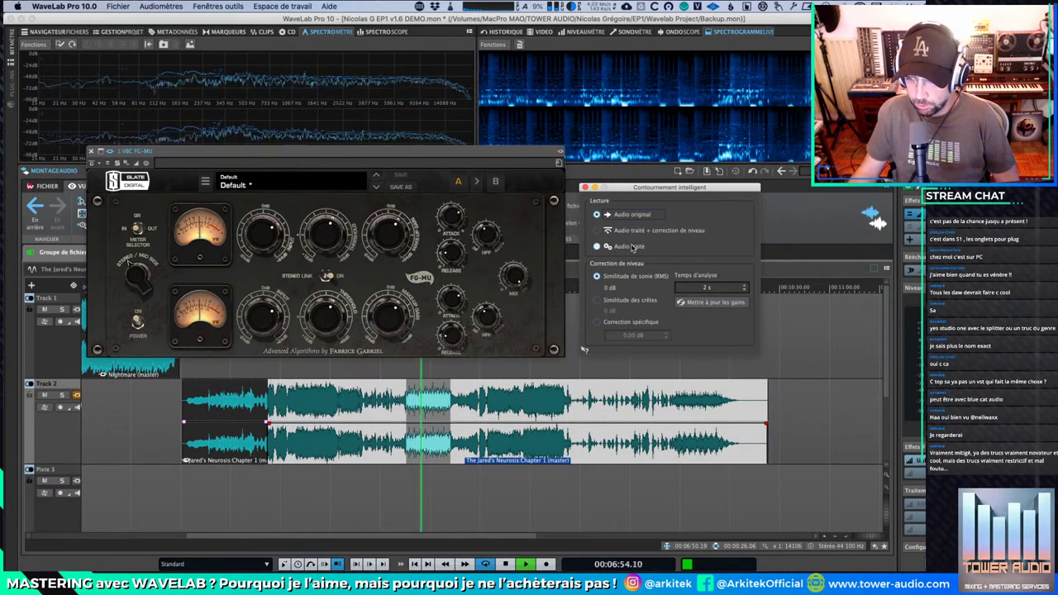
left_click(724, 302)
left_click(632, 246)
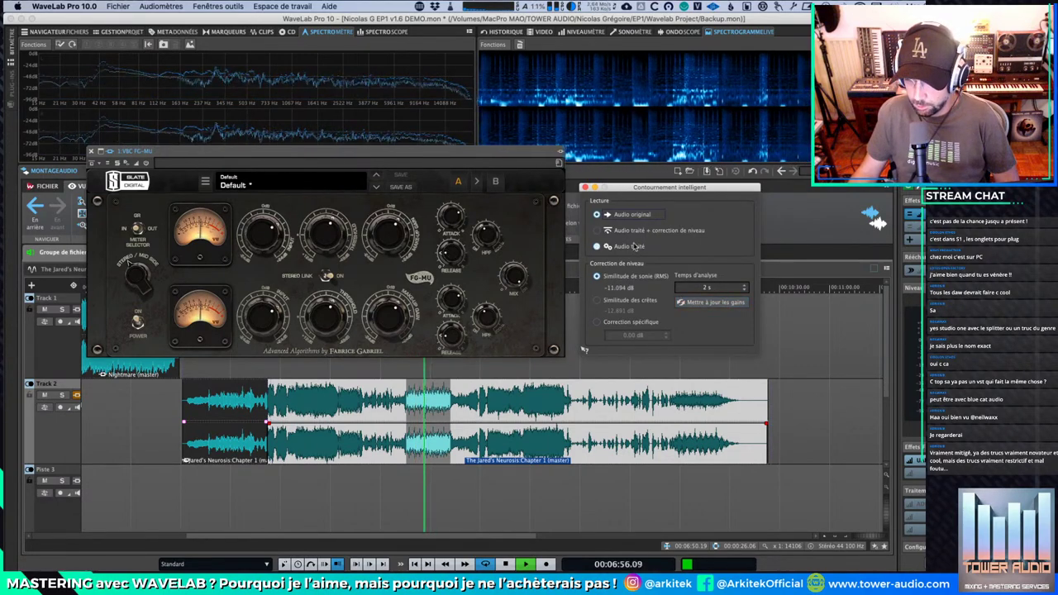
left_click(711, 302)
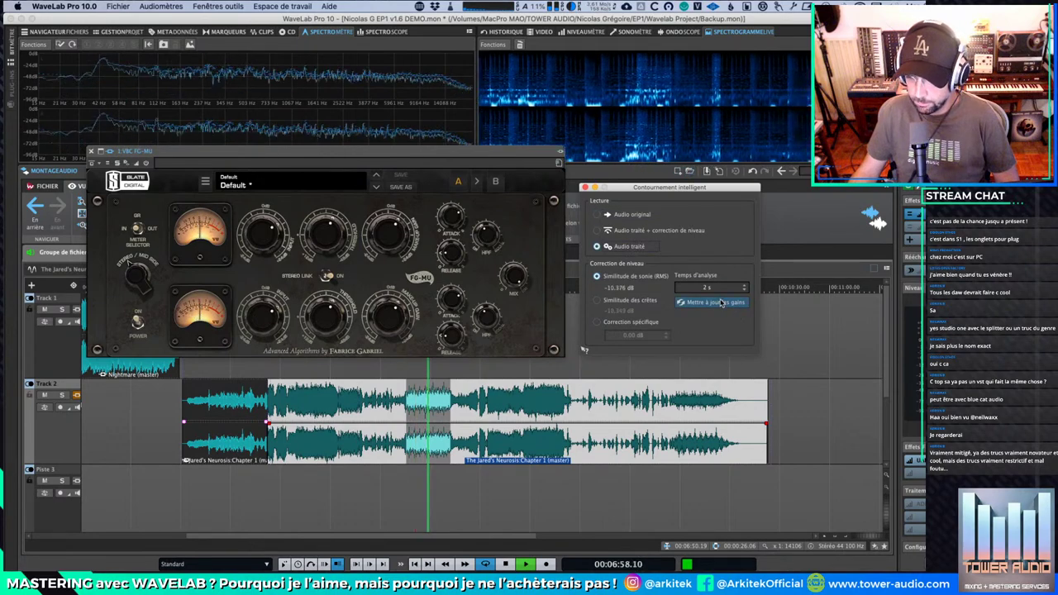
key("space")
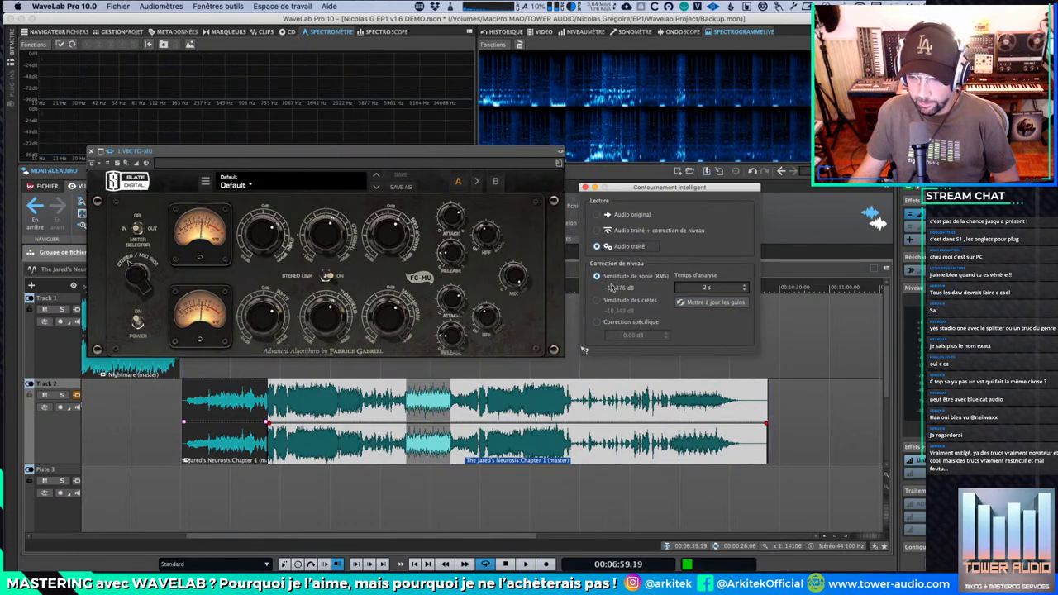
Step: Return smart bypass to the original audio, switch to the processed audio during playback, and update the level correction gains
left_click(597, 214)
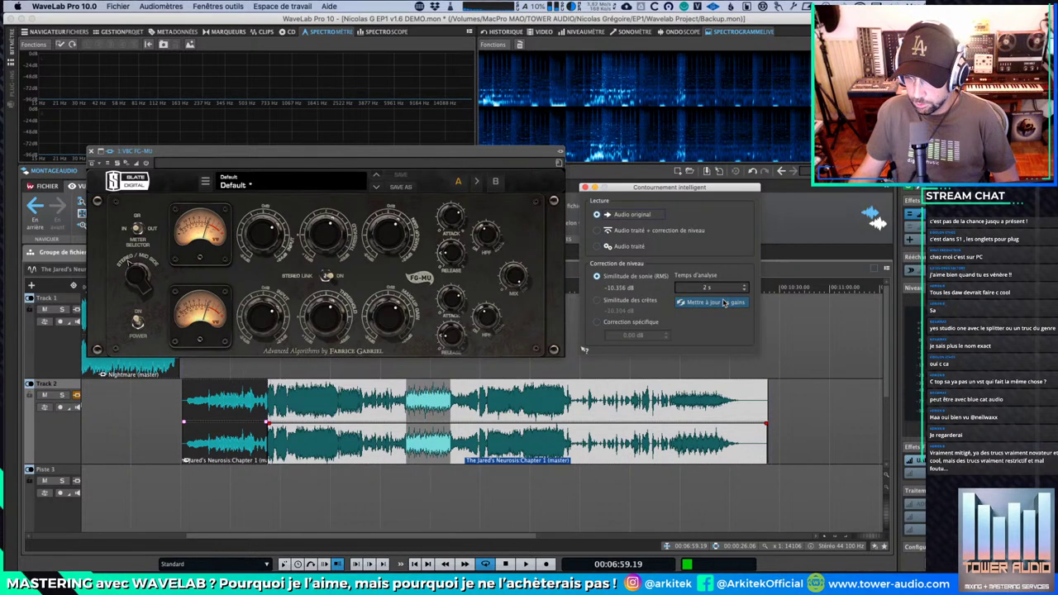
key("space")
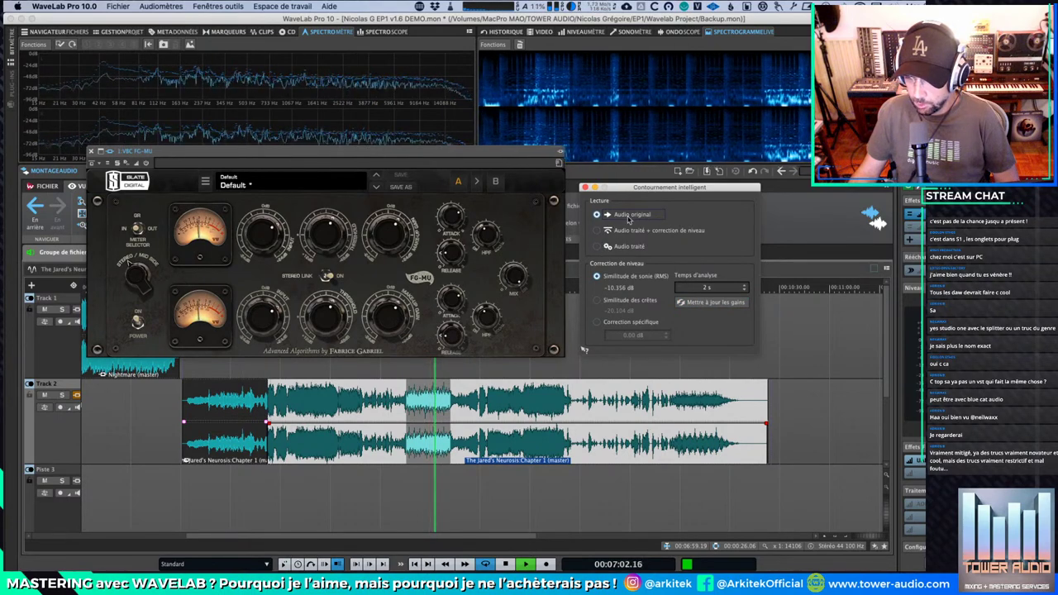
left_click(597, 247)
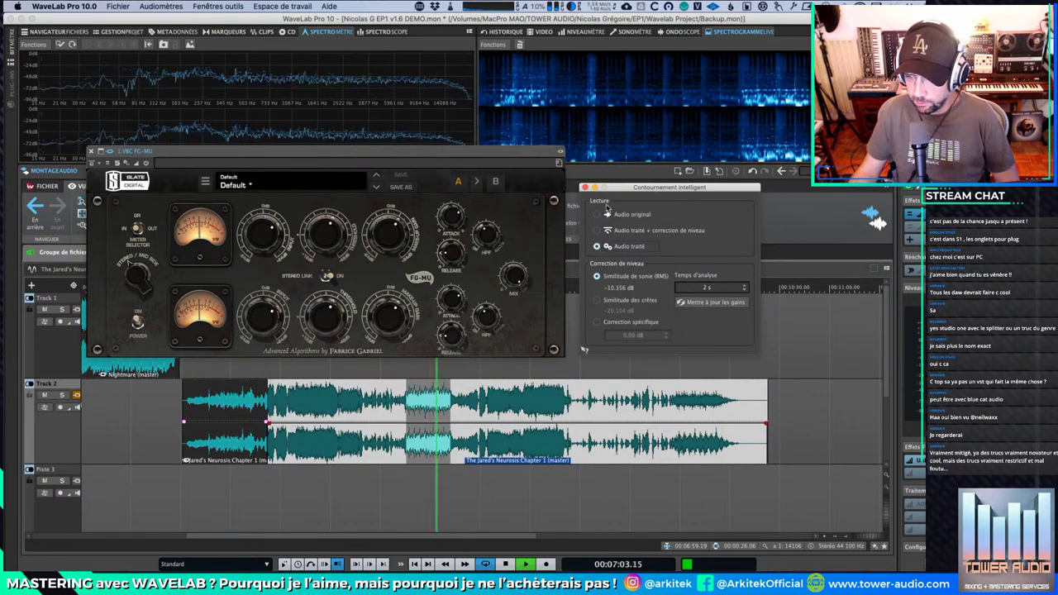
left_click(716, 302)
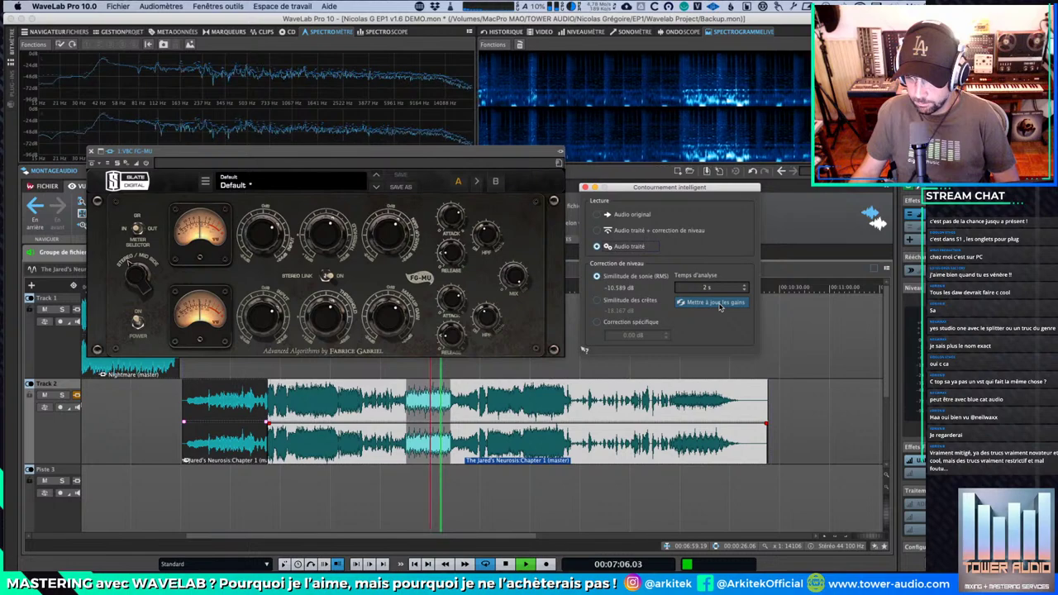
Step: Compare the processed audio with level correction against the original audio in smart bypass while playing the passage
left_click(596, 231)
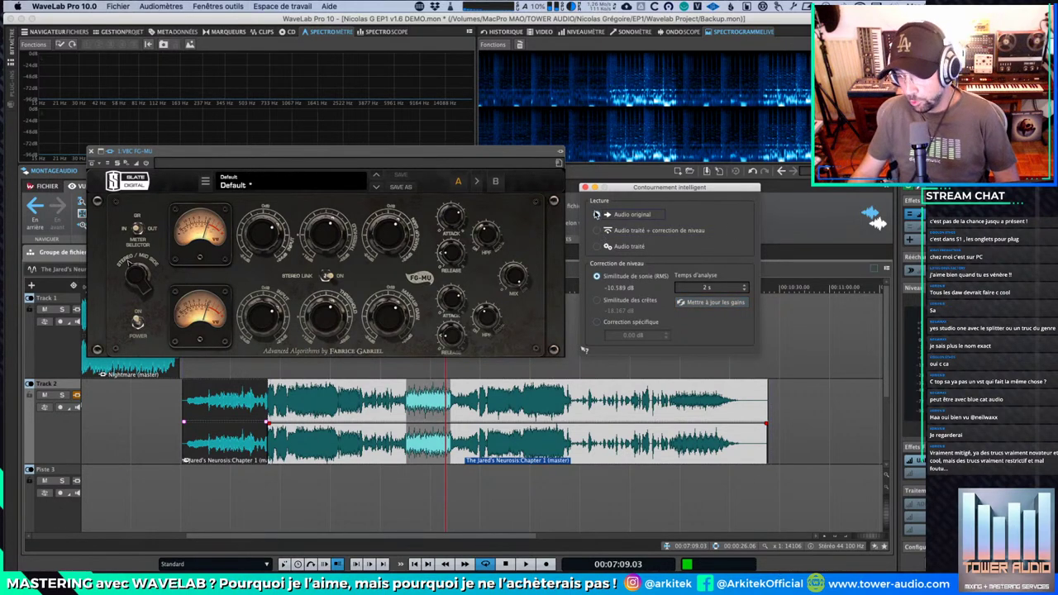
left_click(595, 231)
key("space")
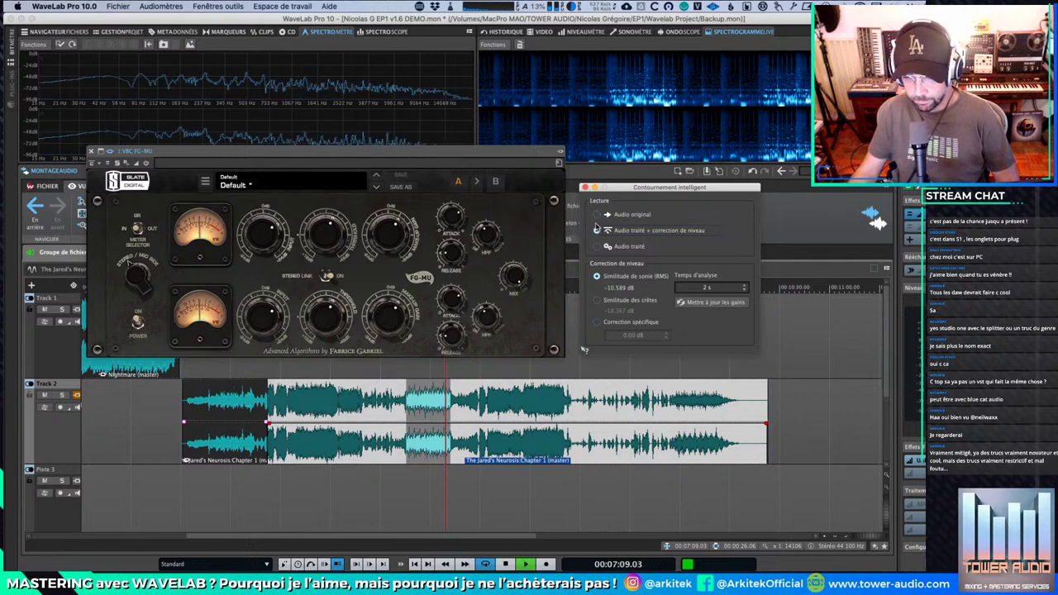
left_click(597, 214)
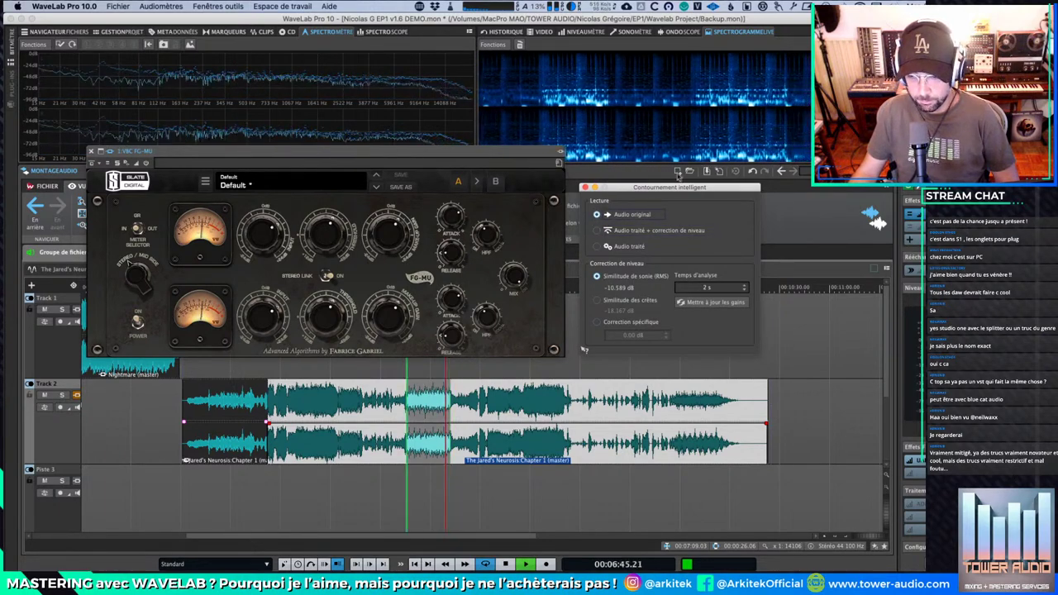
Step: Alternate smart bypass again between level-corrected processed audio and original audio, finish on the original, and stop playback
left_click(596, 231)
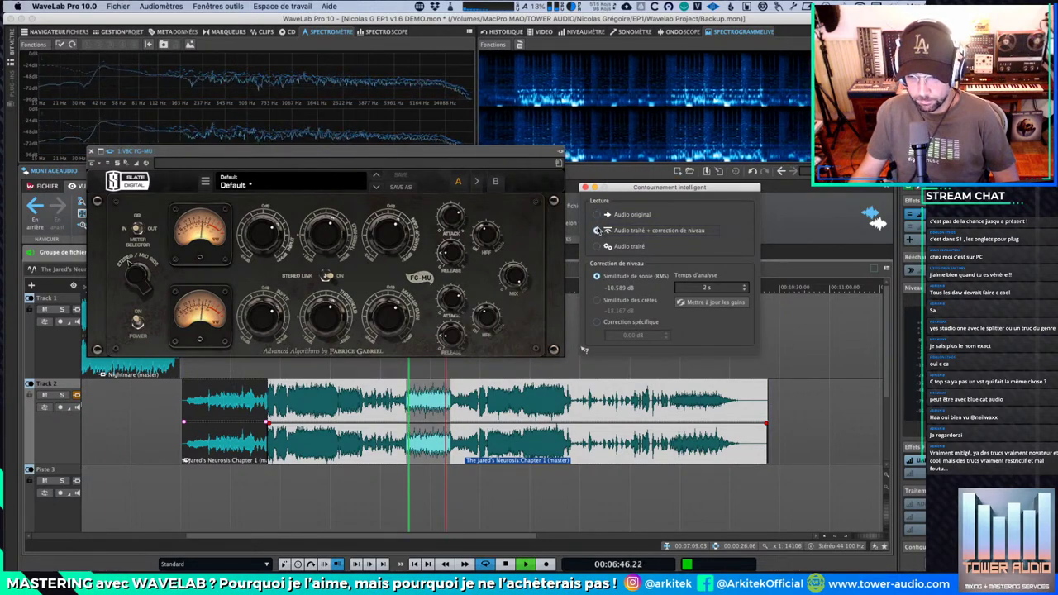
left_click(599, 215)
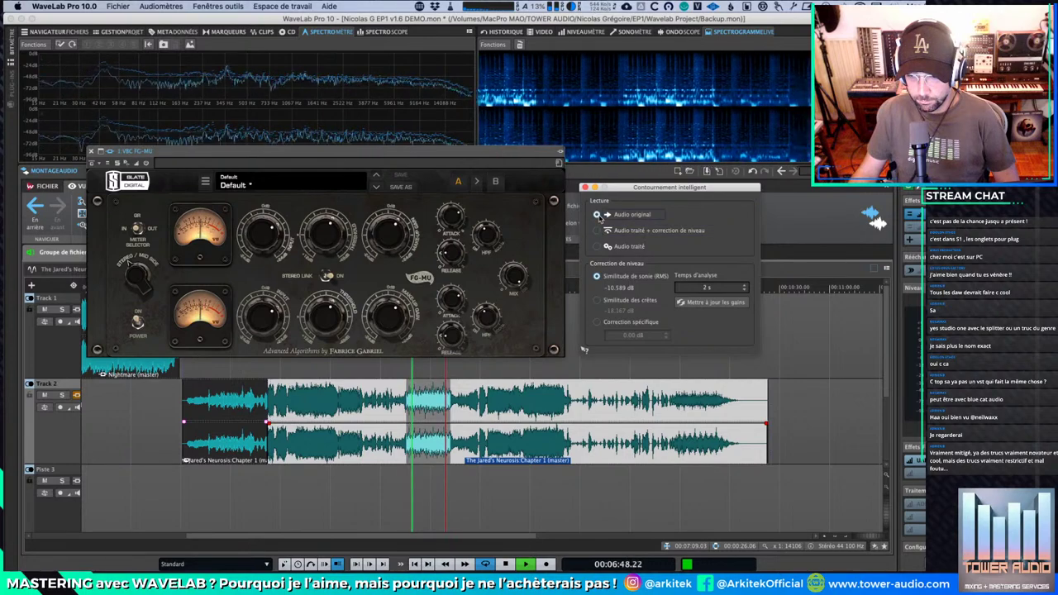
left_click(597, 231)
left_click(596, 215)
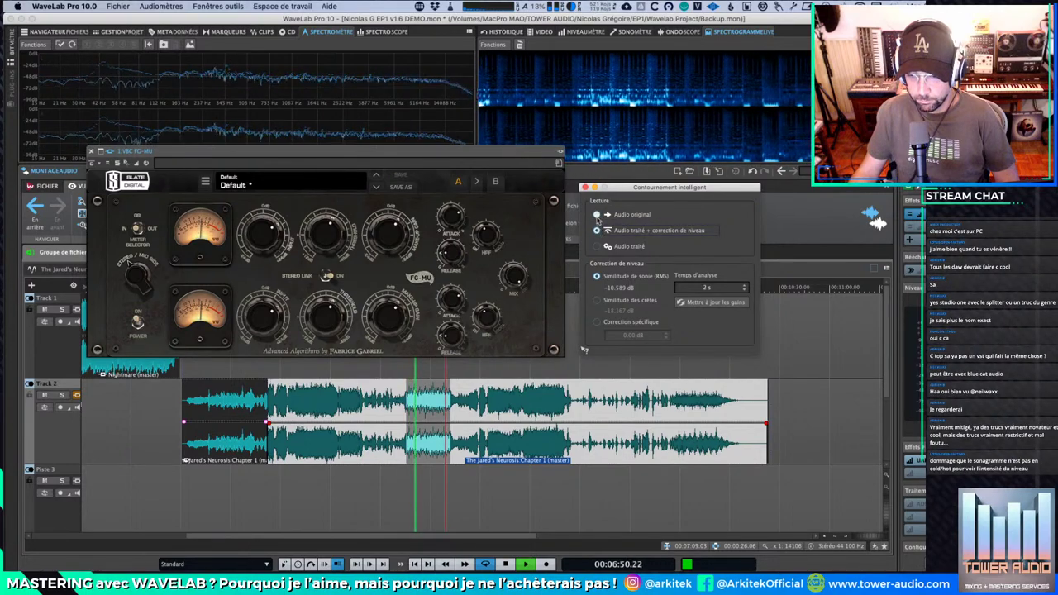
key("space")
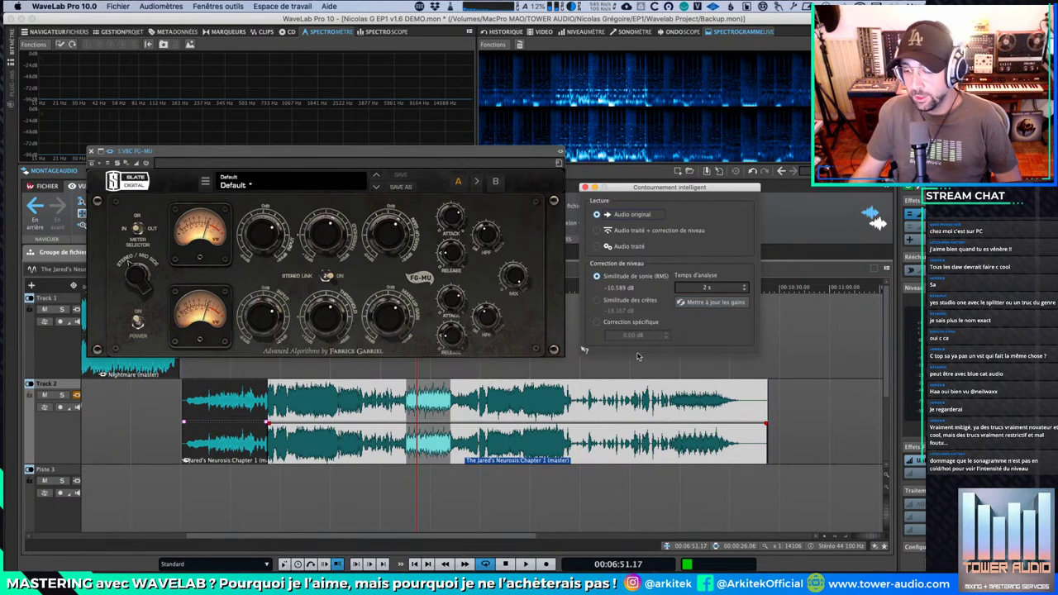
Step: Expand the smart bypass window's extra section, close that window, and close the FG-MU plug-in window
left_click(585, 353)
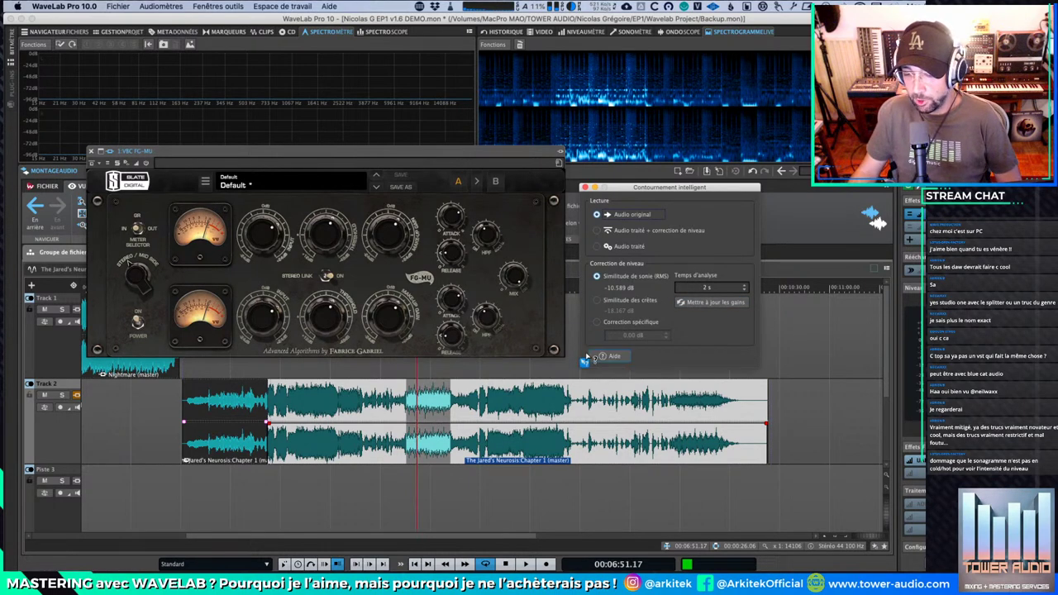
left_click(585, 364)
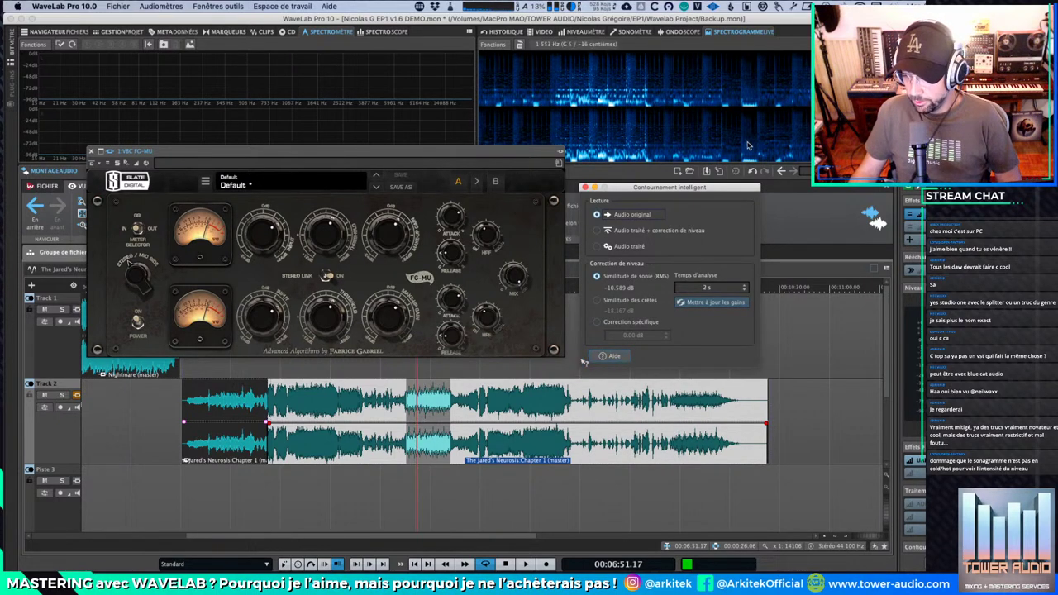
mouse_move(652, 192)
left_mouse_down()
mouse_move(639, 233)
mouse_move(648, 202)
left_mouse_up()
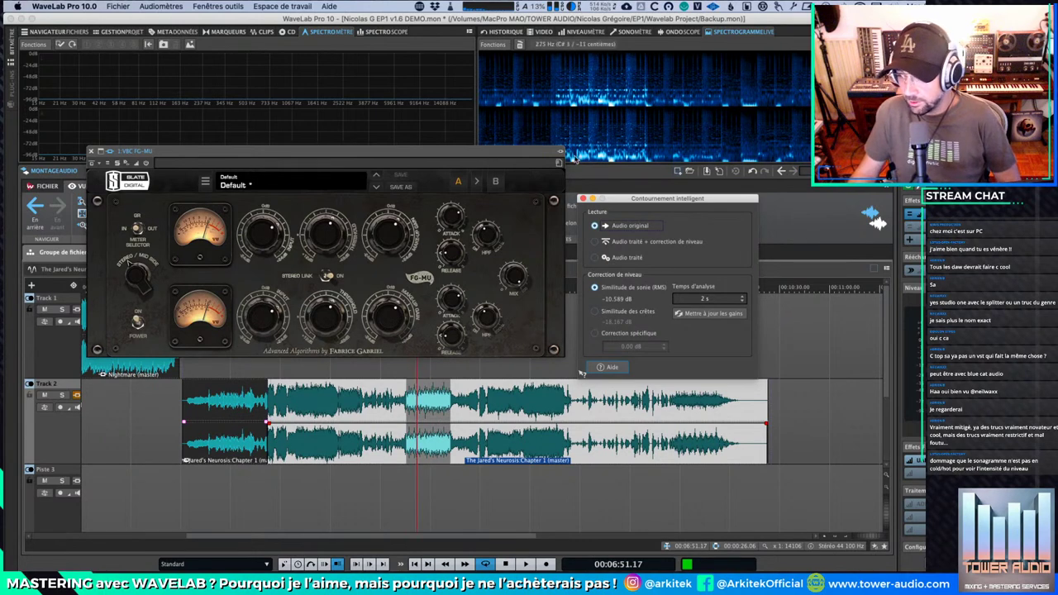
left_click(582, 199)
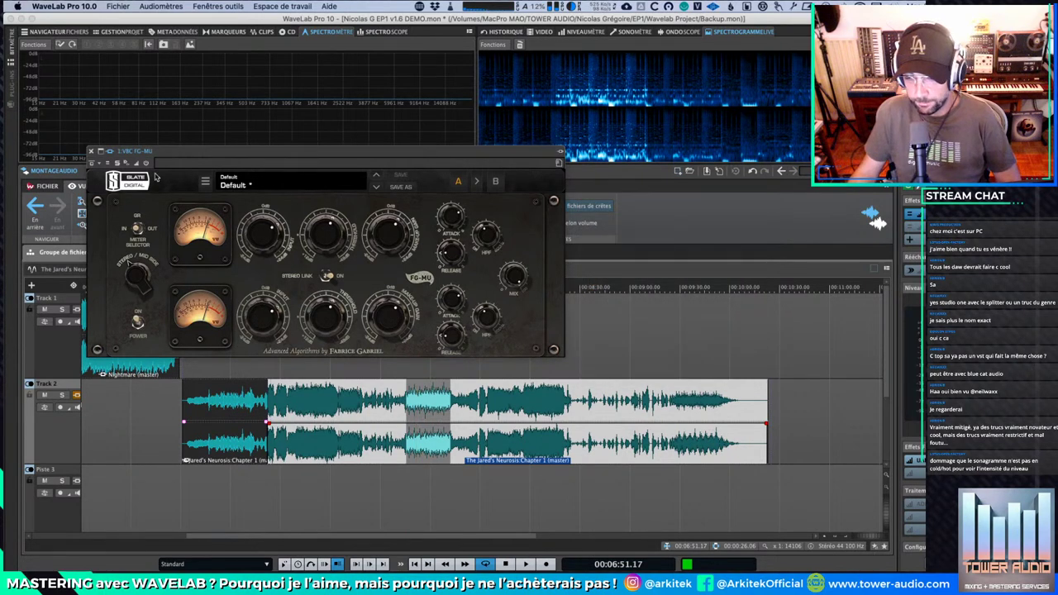
left_click(91, 151)
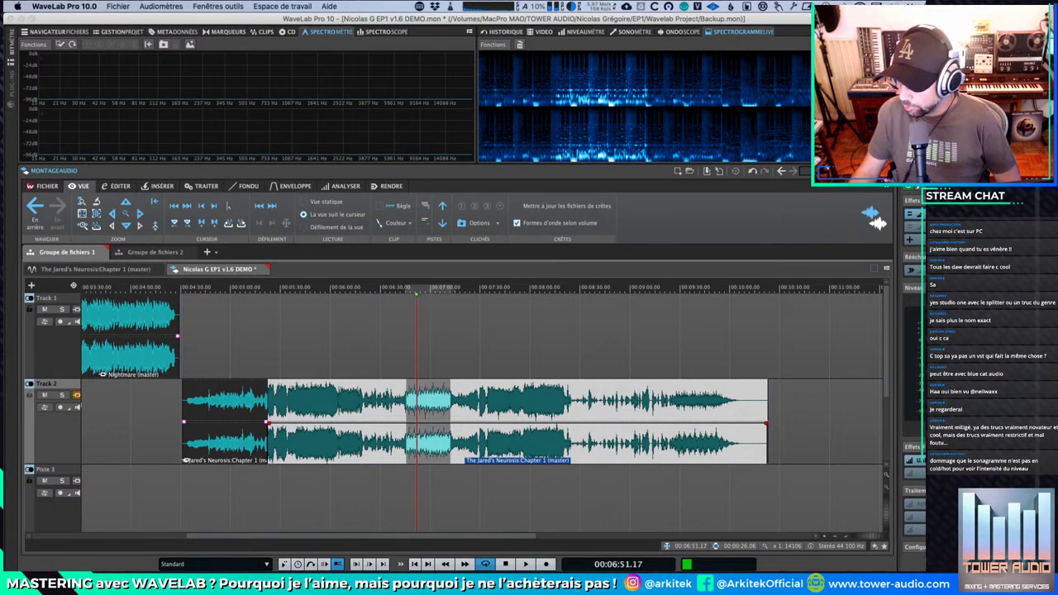
Step: Start playback near 8:00, select a range of about 21 s in the second Track 2 clip's loud passage, and stop playback
left_click(593, 300)
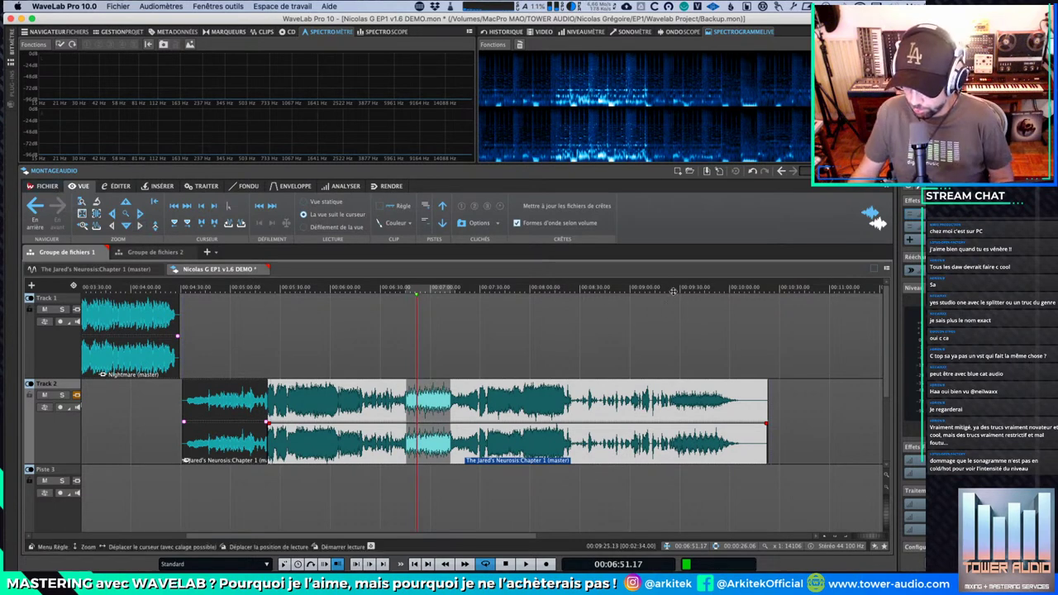
double_click(528, 289)
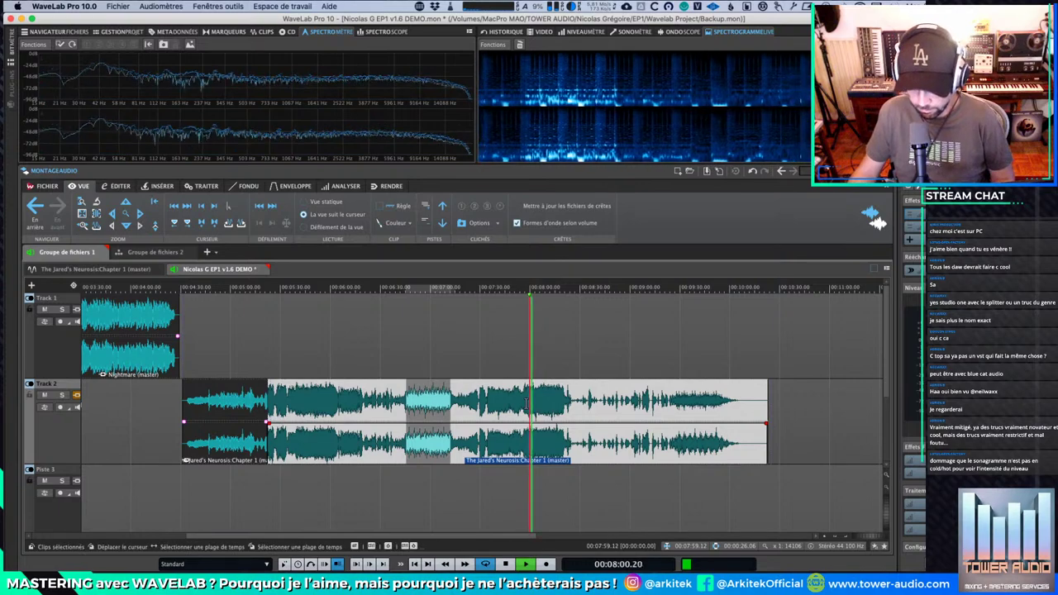
left_click_drag(526, 403, 561, 403)
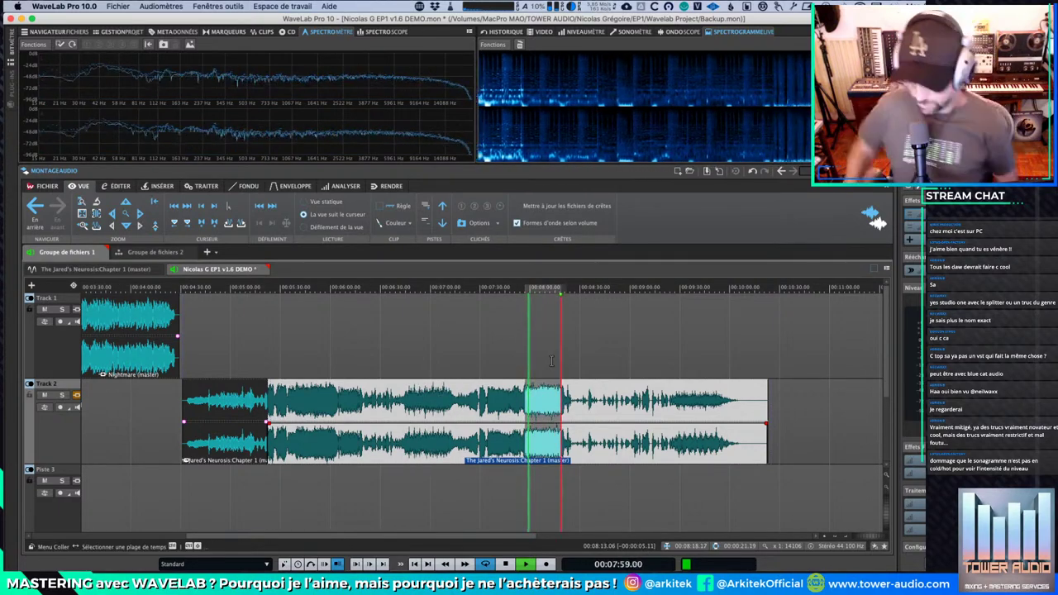
key("space")
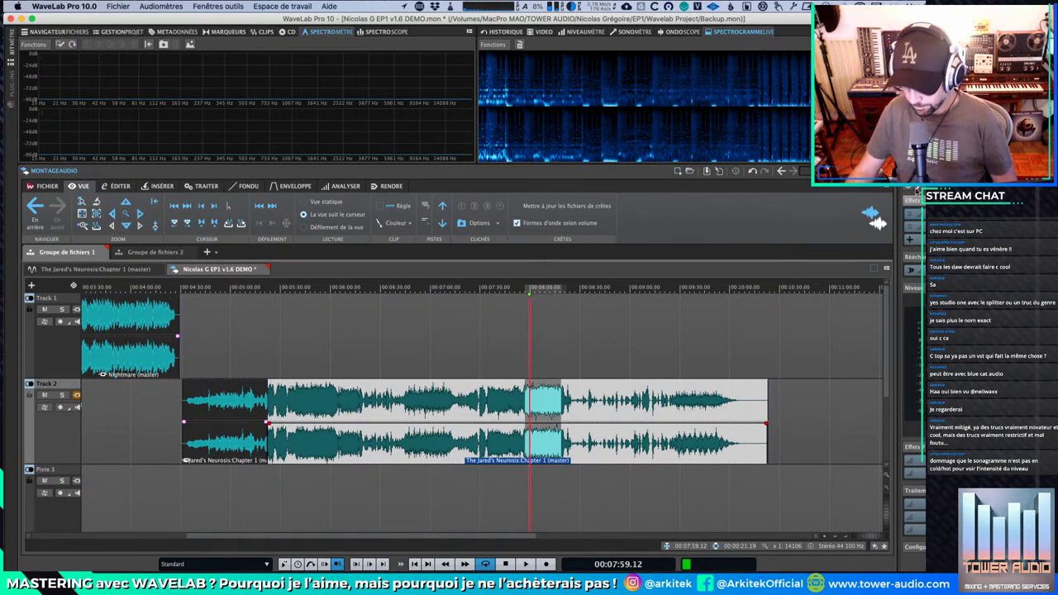
Step: Bring up the clip inspector and select the first Track 2 clip, followed by the longer second clip
left_click(975, 171)
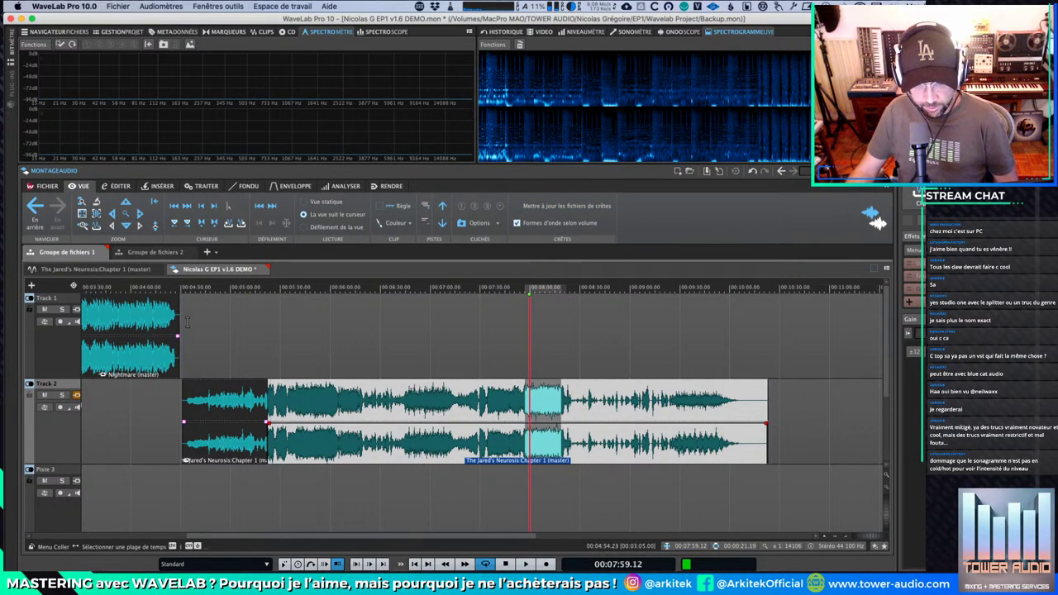
left_click(139, 289)
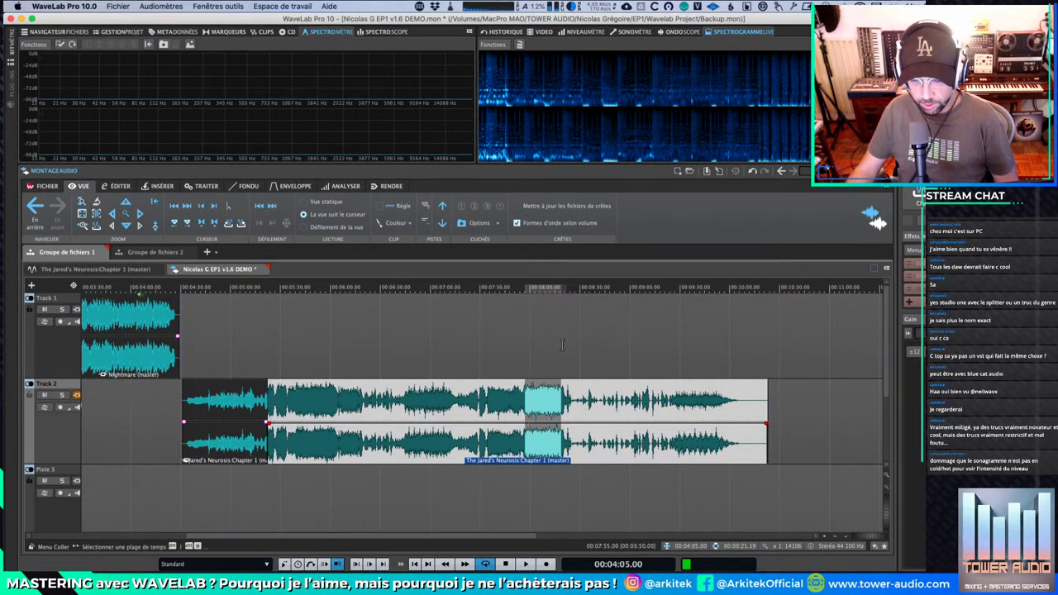
scroll(592, 333, "left", 5)
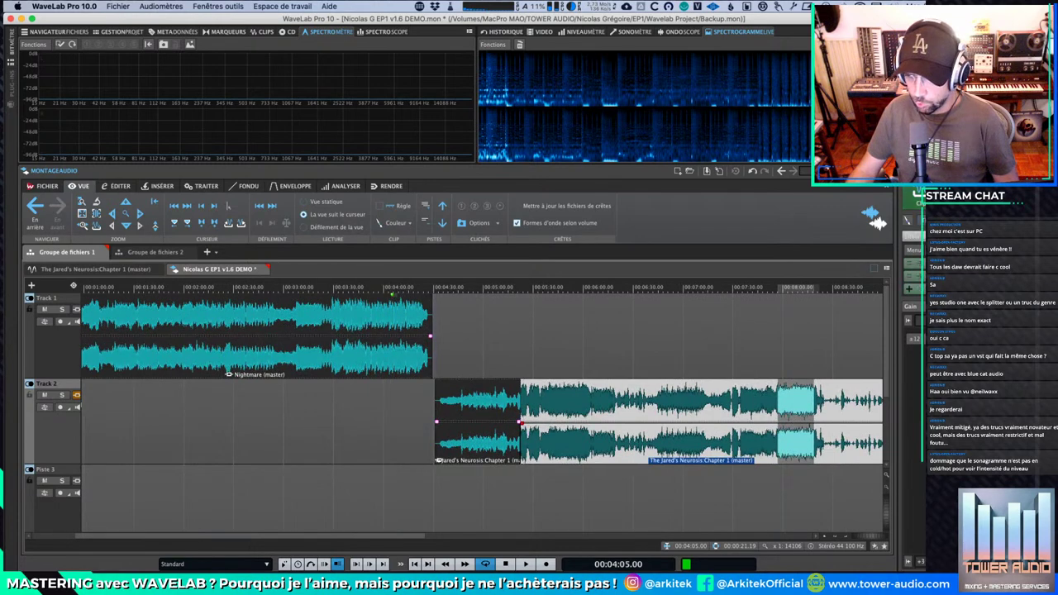
left_click(547, 291)
left_click(599, 440)
left_click(482, 438)
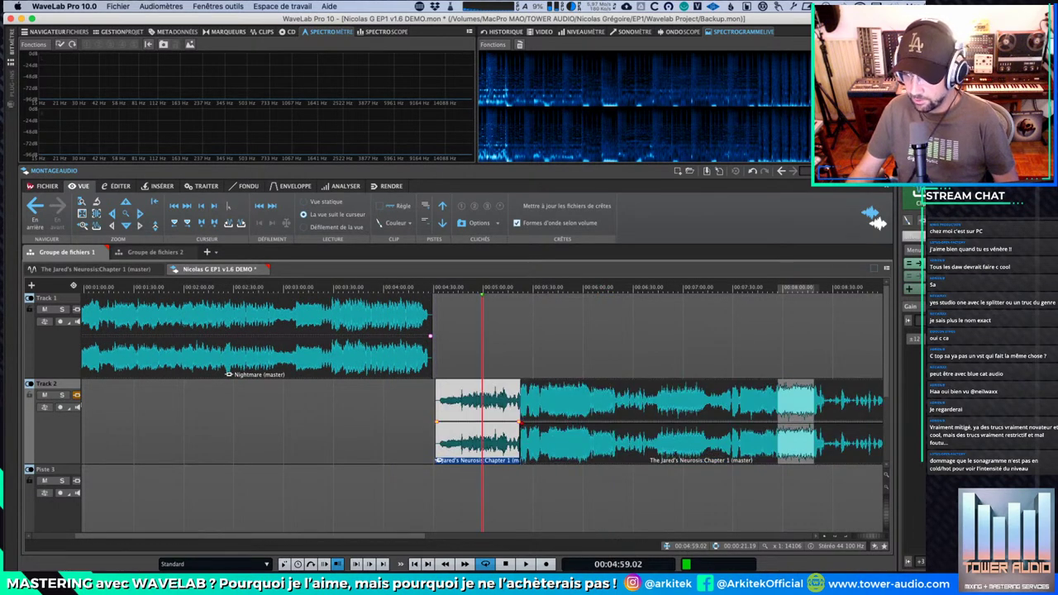
left_click(595, 413)
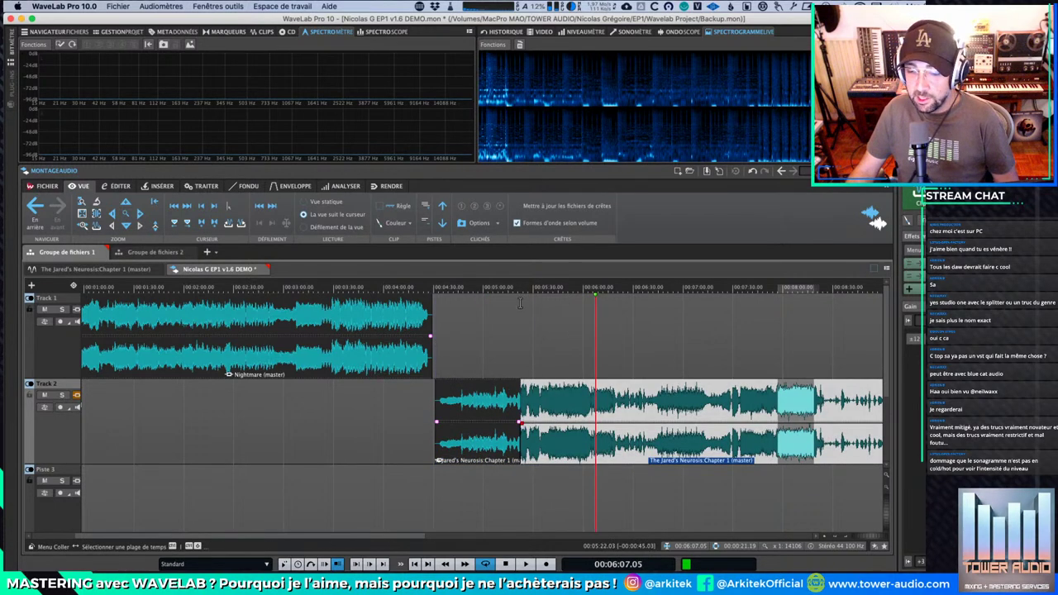
Step: Place the cursor at several points across the Track 1 and Track 2 clips, ending at about 2:40 in Nightmare (master)
left_click(489, 289)
left_click(543, 289)
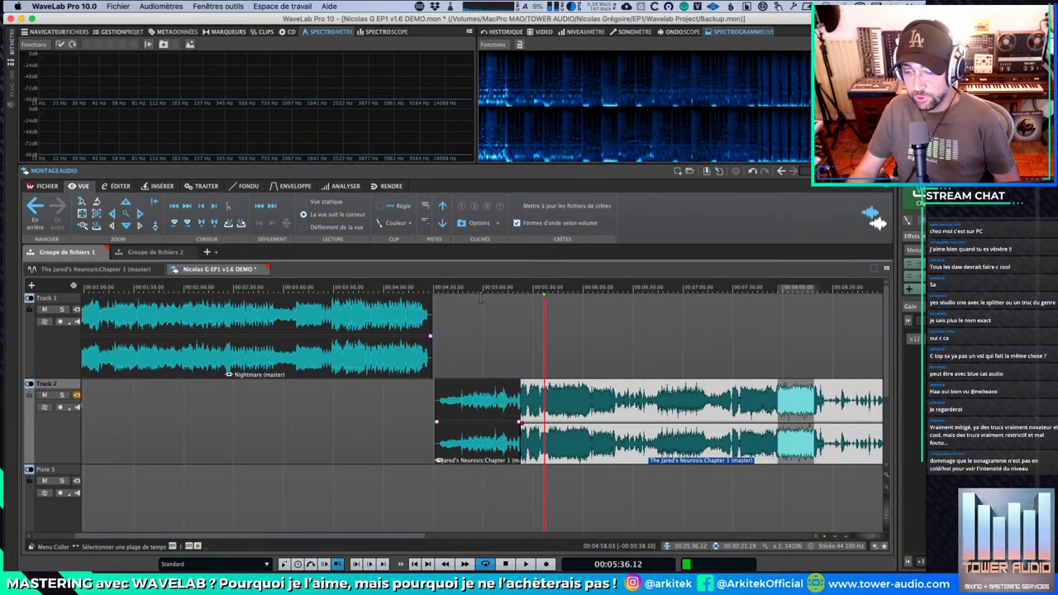
left_click(481, 324)
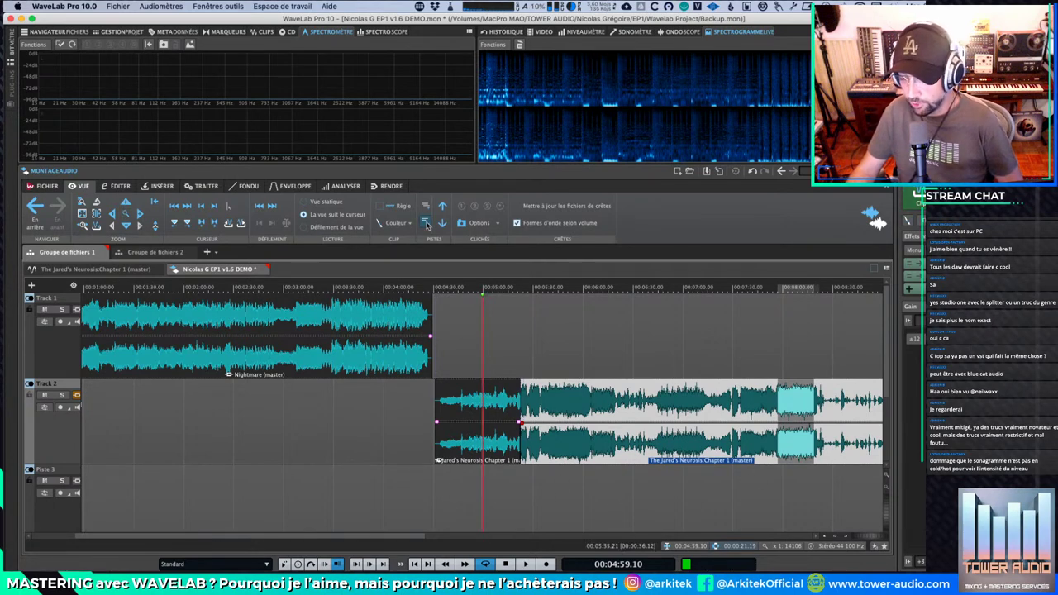
left_click(254, 288)
left_click(481, 289)
left_click(643, 288)
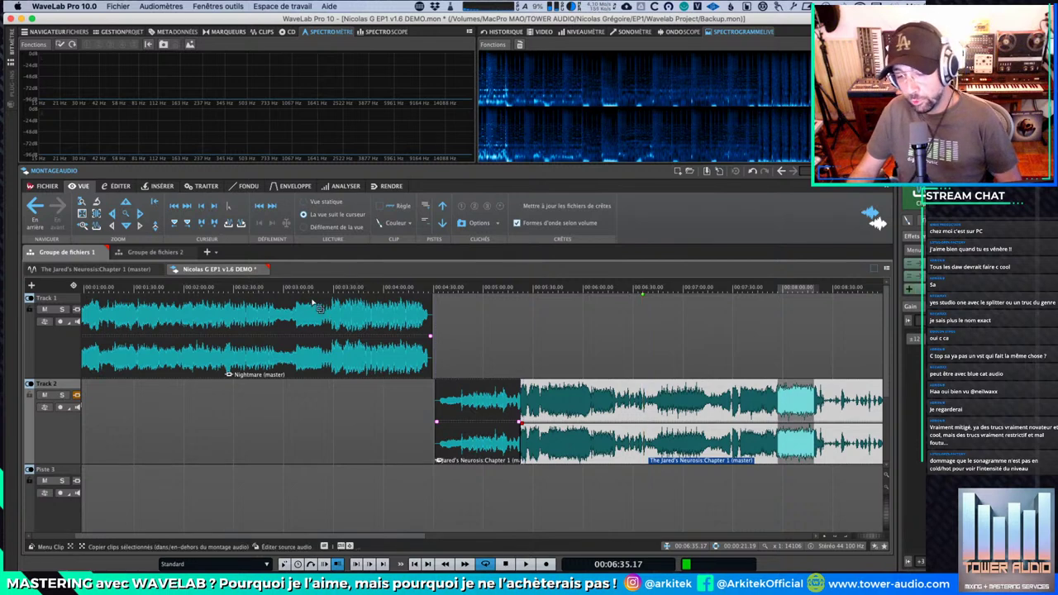
left_click(224, 288)
left_click(333, 288)
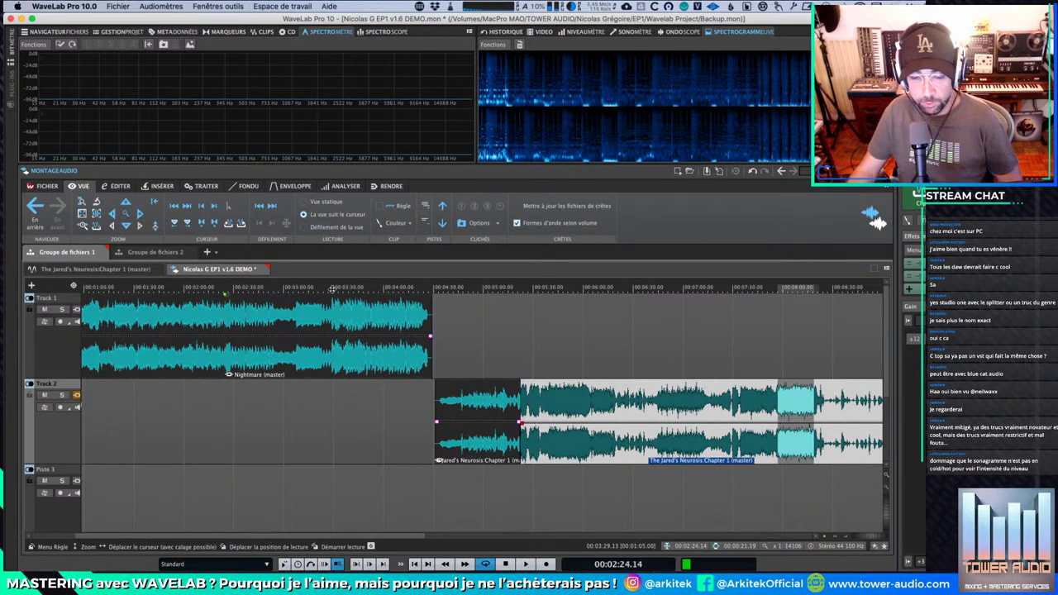
left_click(252, 288)
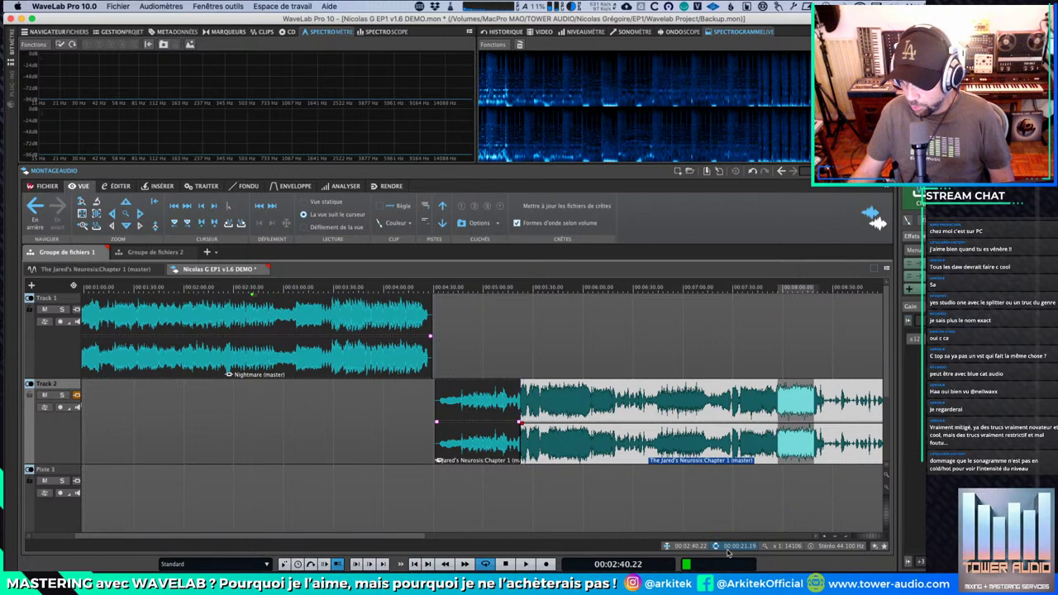
Step: Examine the processor load and the most demanding processes in the system monitor, and close it
mouse_move(668, 428)
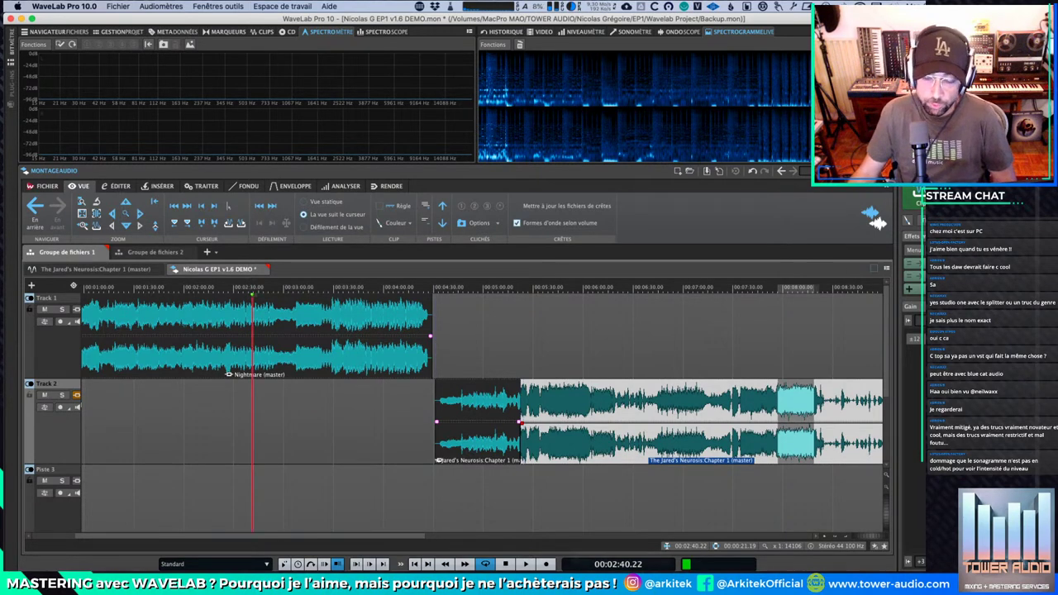
left_click(492, 6)
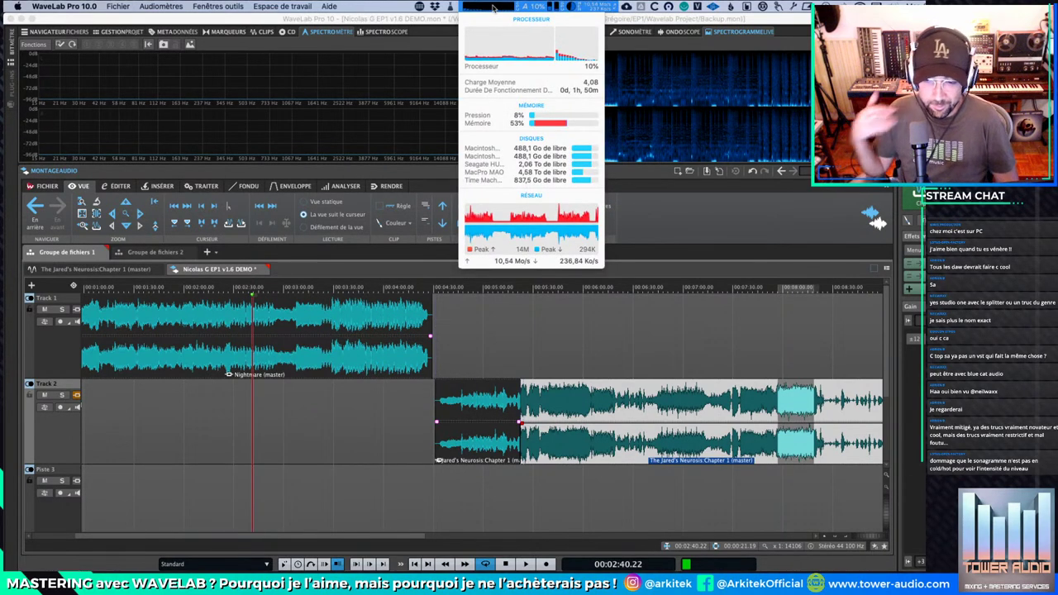
mouse_move(488, 46)
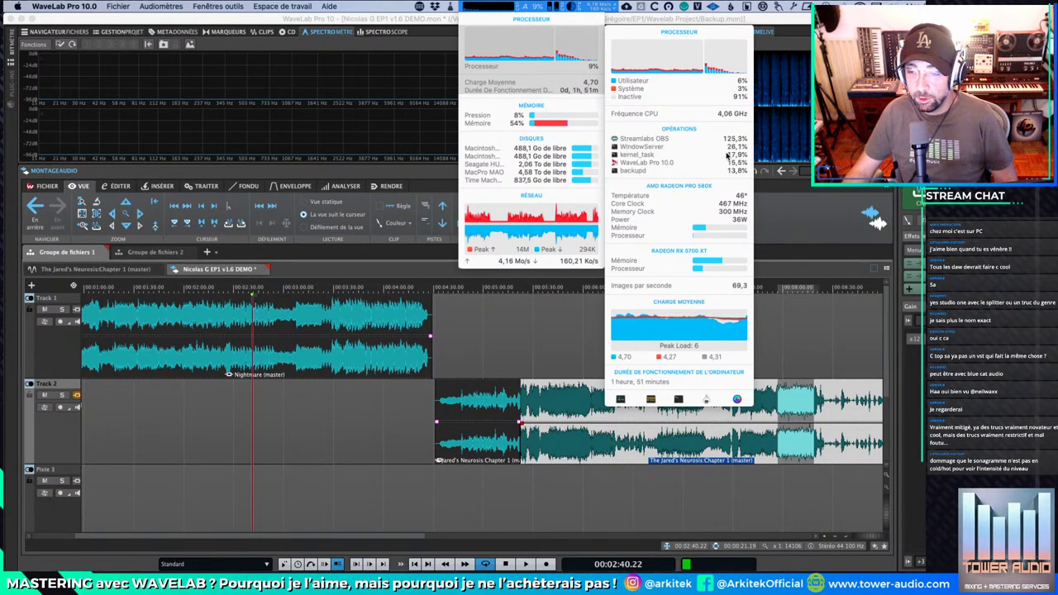
mouse_move(659, 73)
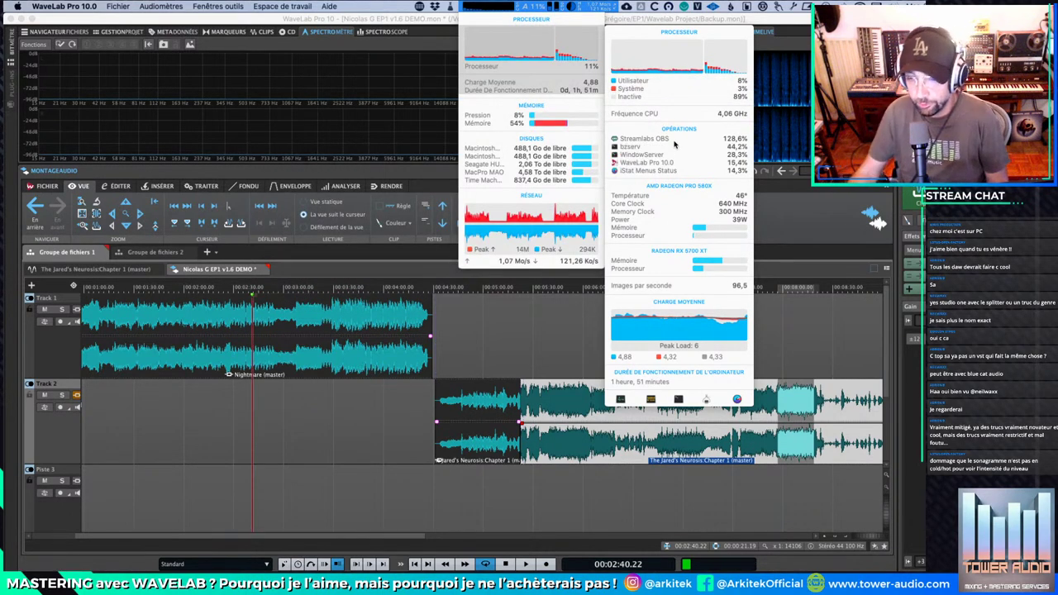
left_click(548, 9)
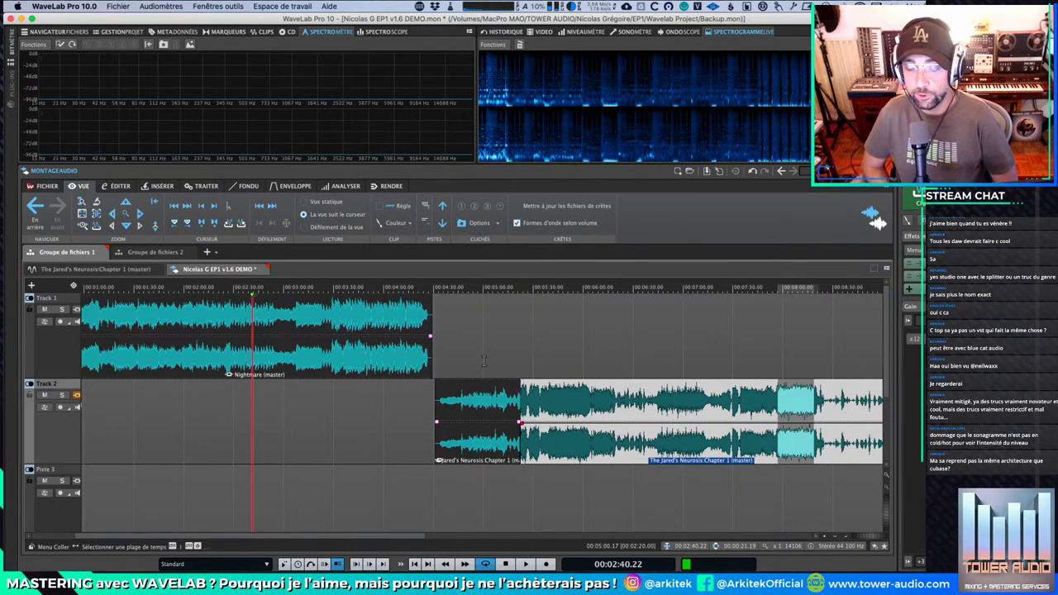
Step: Enlarge the live spectrogram to fill the window and examine its scrolling and style options
right_click(753, 114)
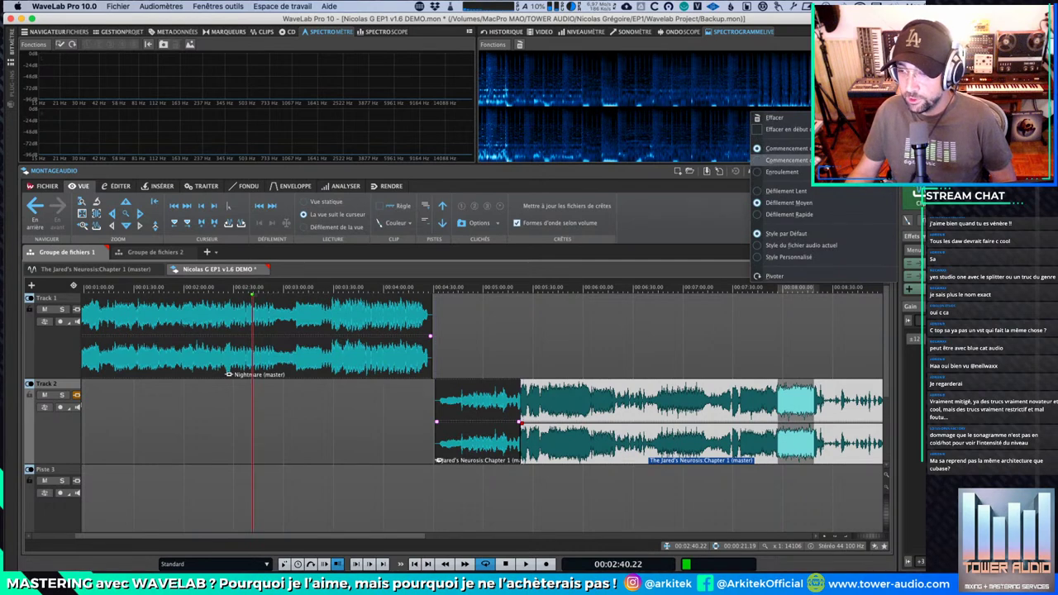
left_click(620, 117)
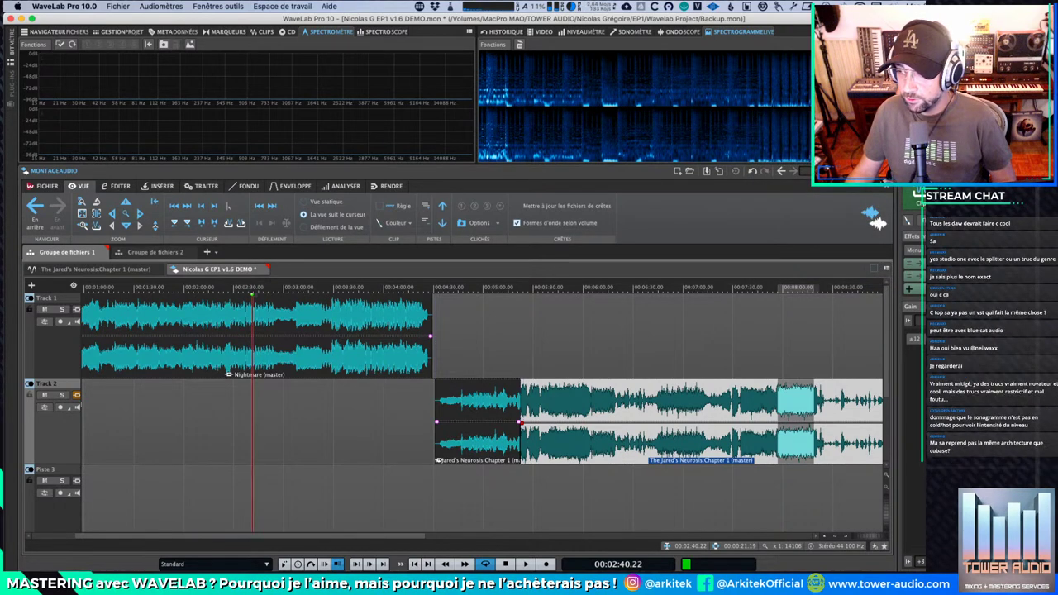
double_click(744, 31)
right_click(461, 177)
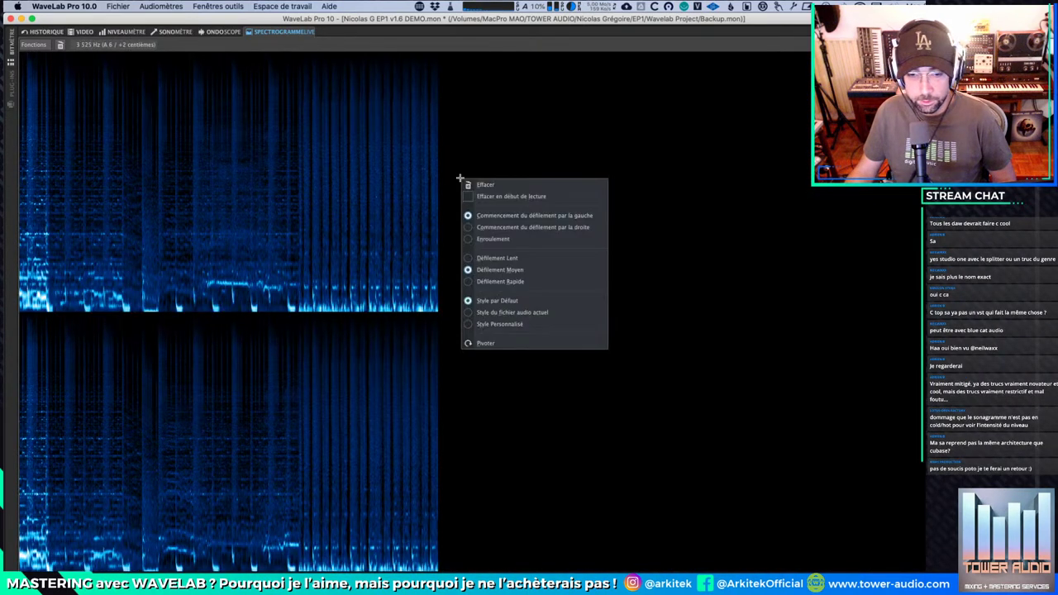
left_click(303, 182)
right_click(768, 47)
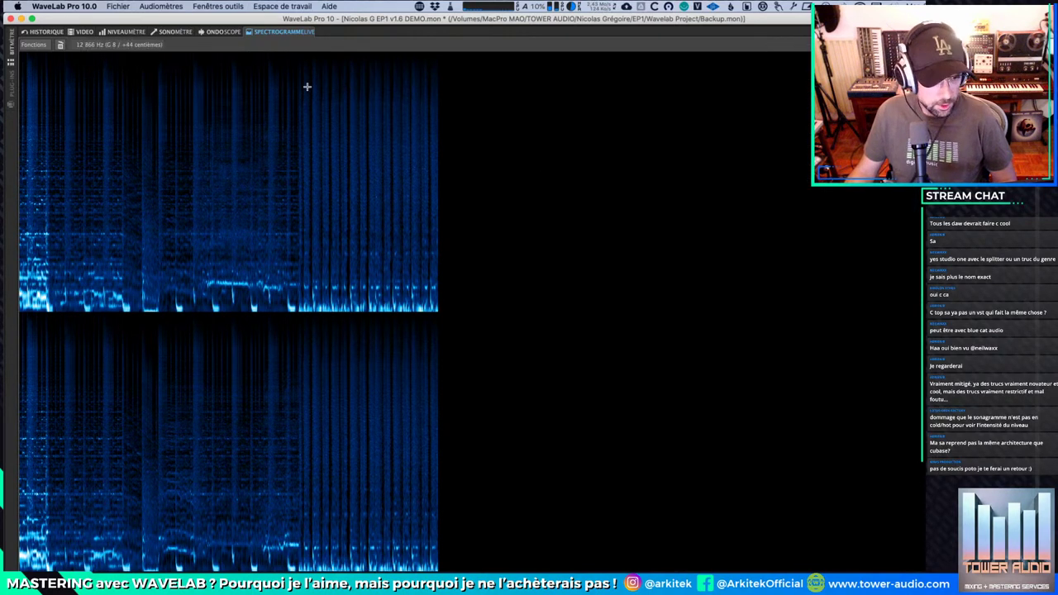
left_click(41, 47)
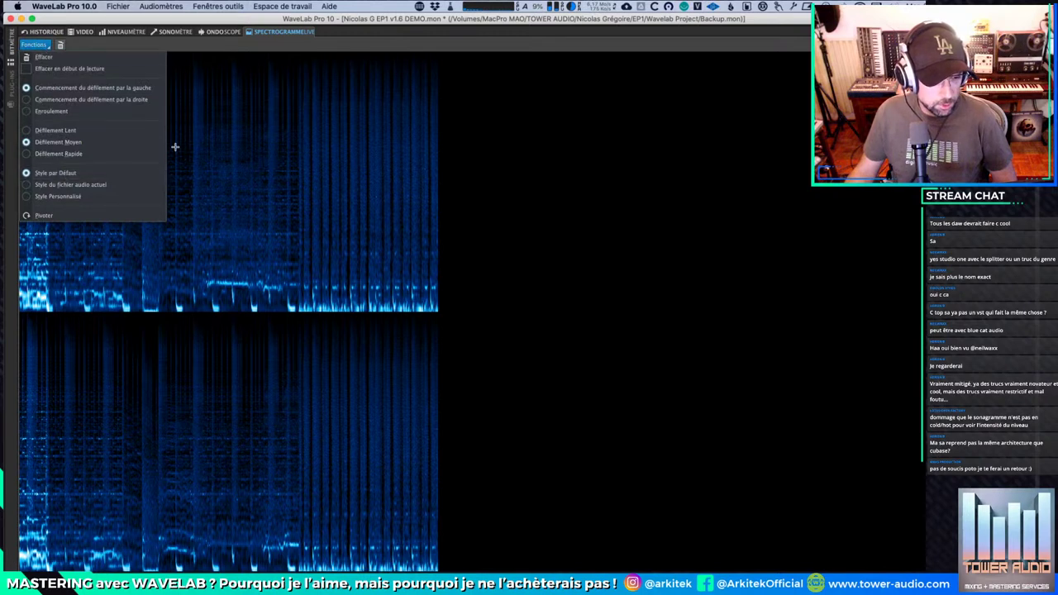
left_click(125, 142)
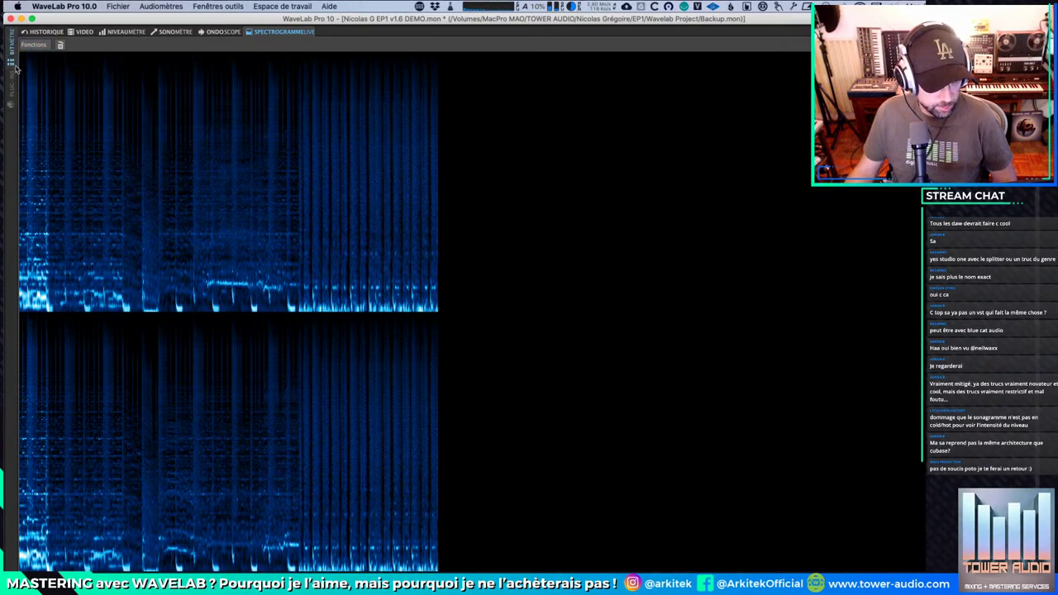
Step: Apply the ARKI_Standard workspace layout, followed by the Standard layout
mouse_move(66, 20)
left_mouse_down()
mouse_move(175, 114)
mouse_move(95, 33)
mouse_move(66, 21)
left_mouse_up()
left_click(218, 6)
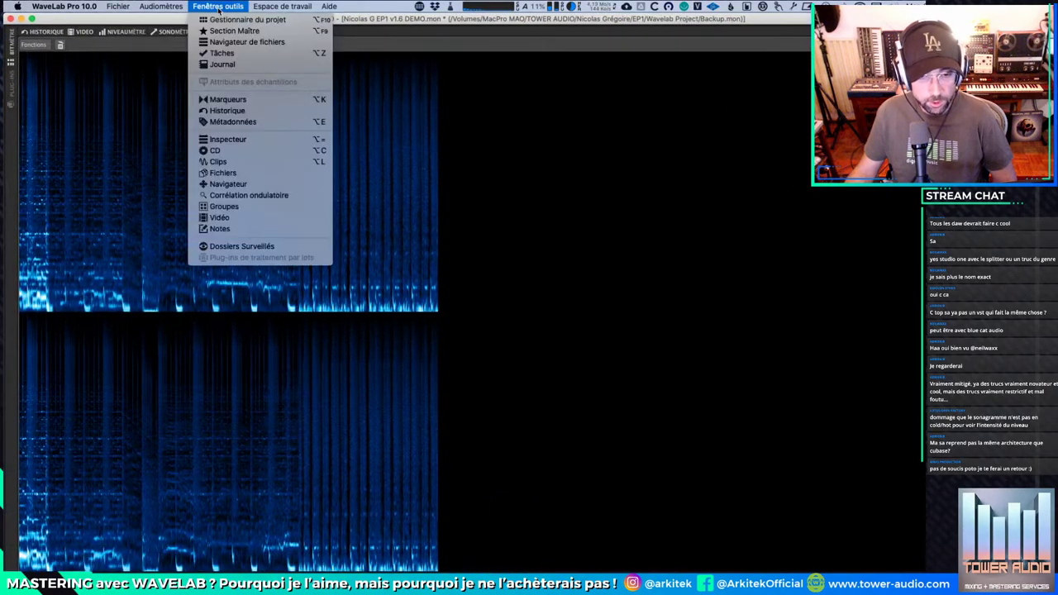
mouse_move(278, 6)
mouse_move(281, 31)
left_click(507, 33)
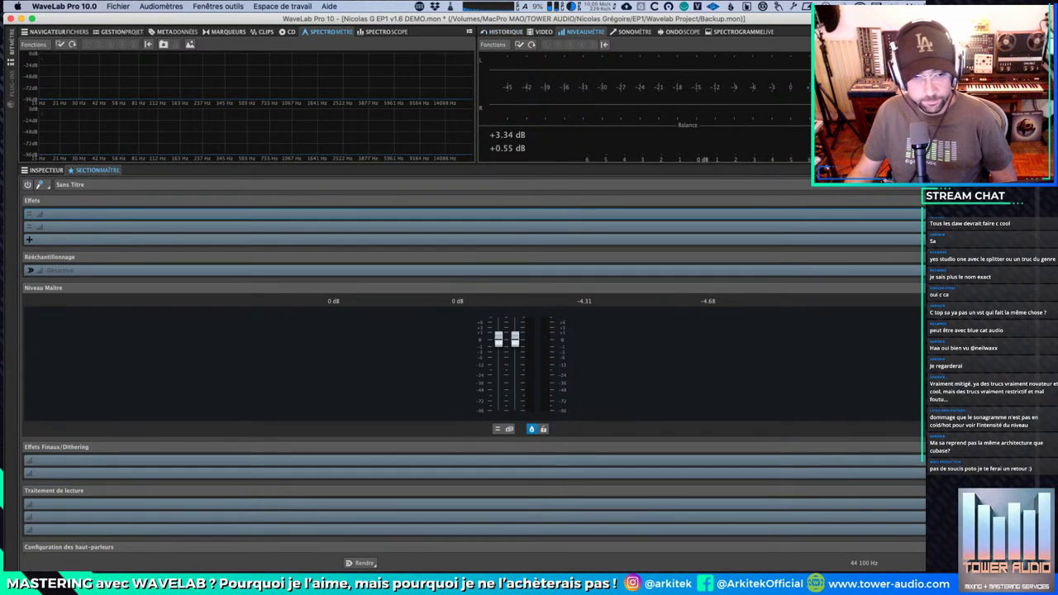
left_click(273, 7)
mouse_move(297, 30)
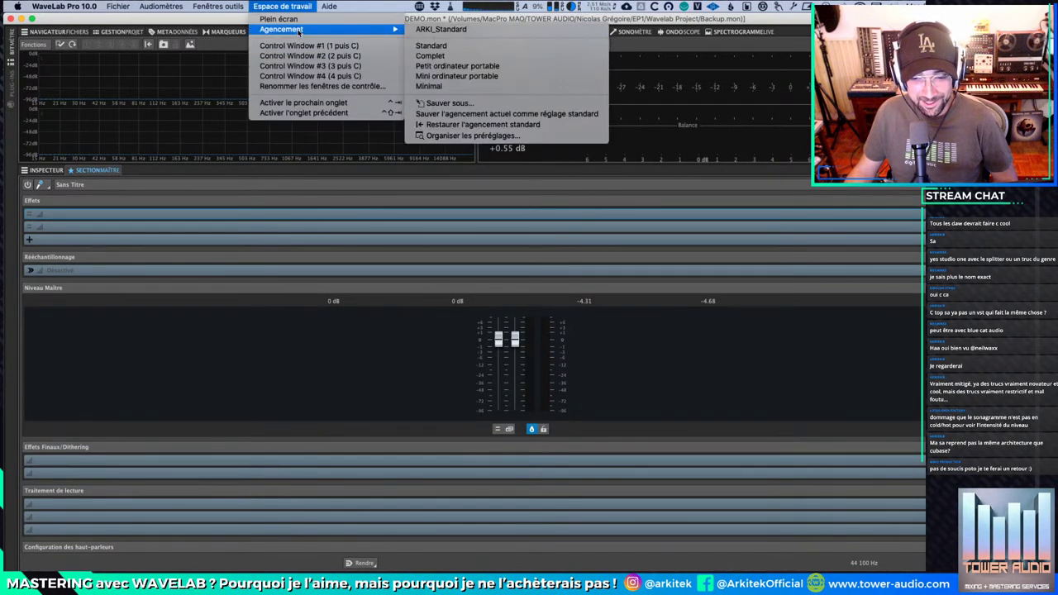
left_click(425, 45)
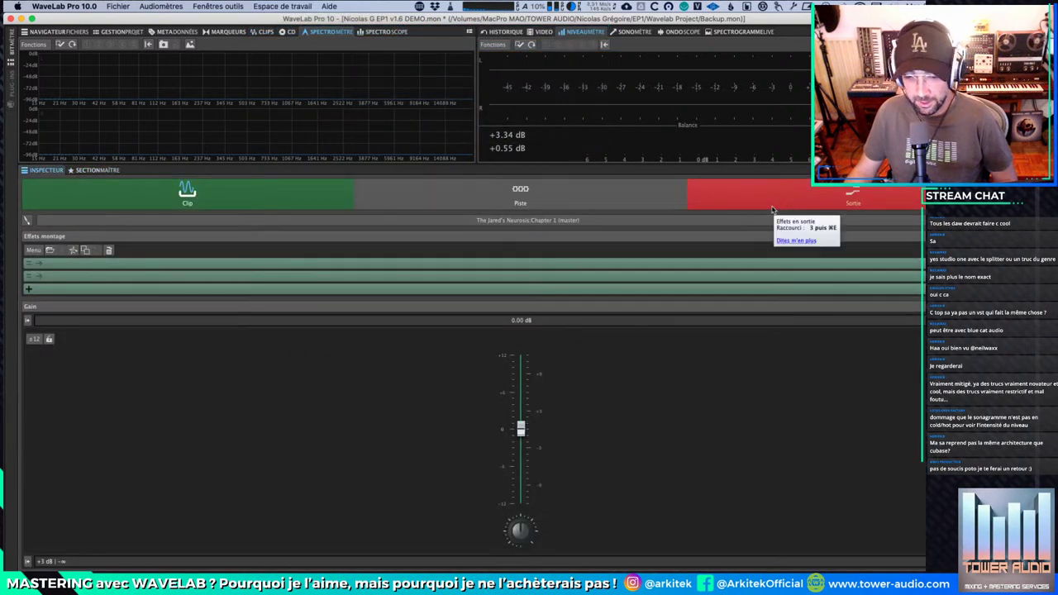
Step: Apply the Complet workspace layout and bring up the master section, followed by the bit meter
left_click(271, 8)
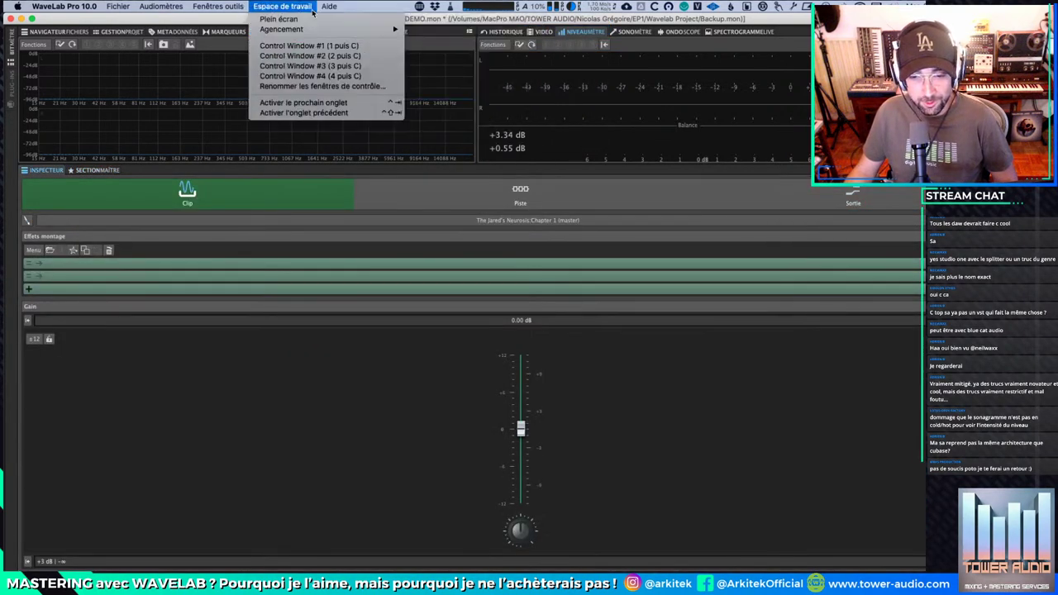
mouse_move(306, 29)
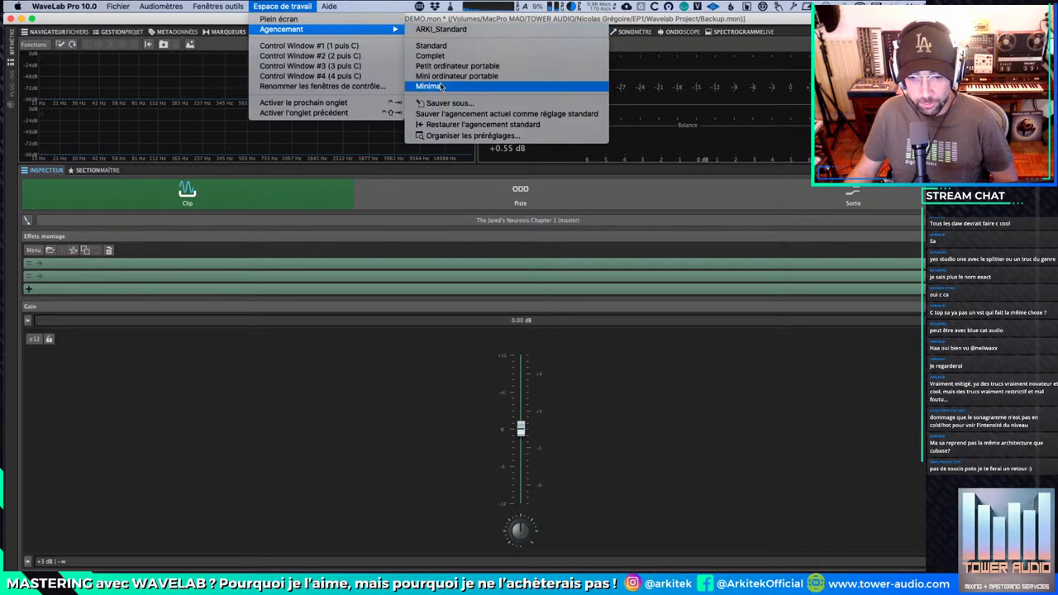
left_click(430, 55)
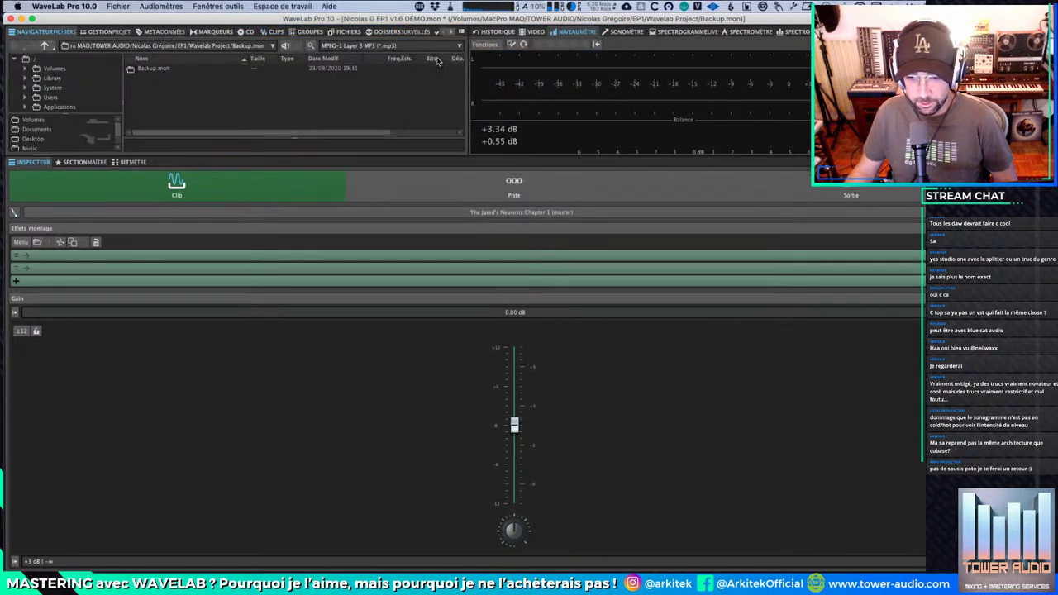
left_click(83, 162)
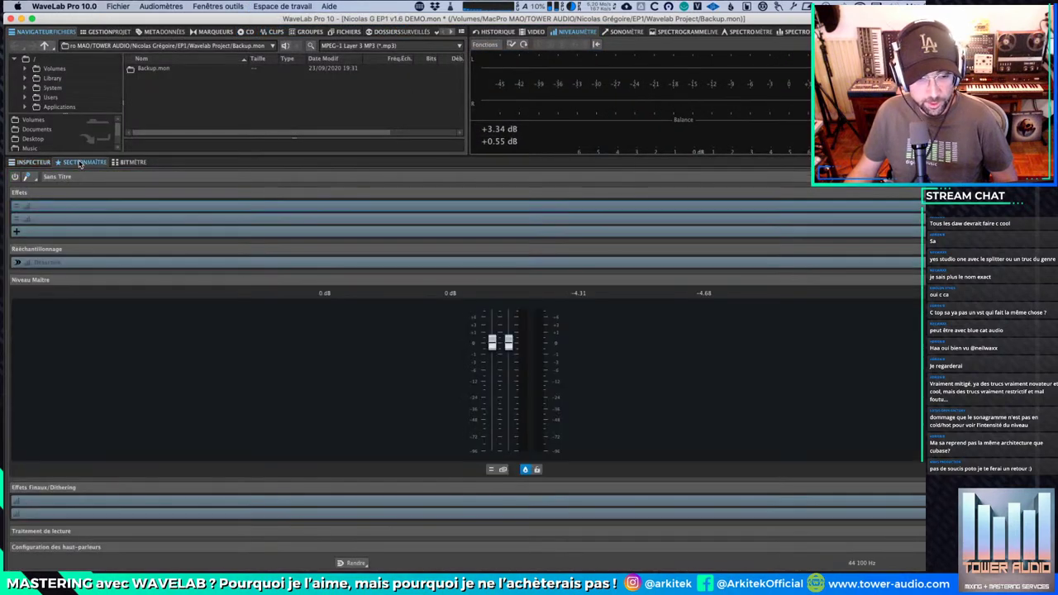
left_click(130, 162)
left_click(1018, 162)
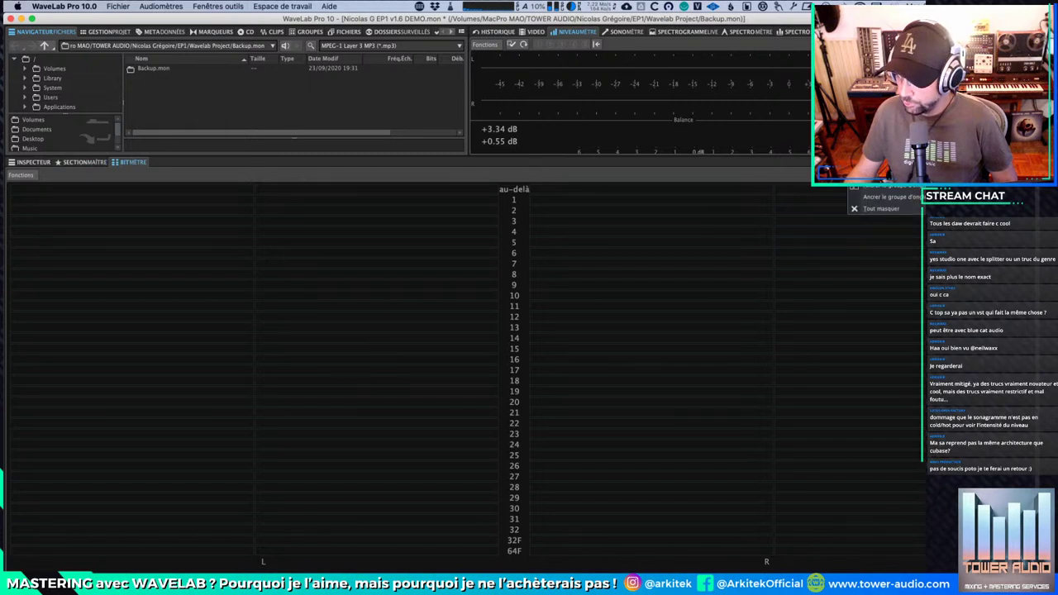
left_click(739, 166)
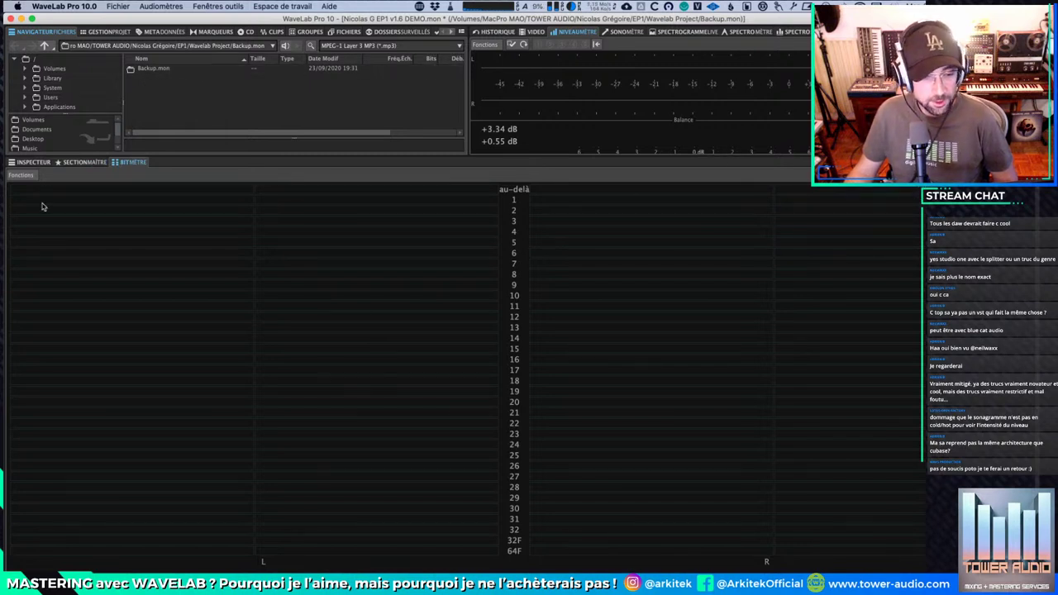
Step: Quit the application, deselecting the modified montage in the list of files to save
left_click(65, 5)
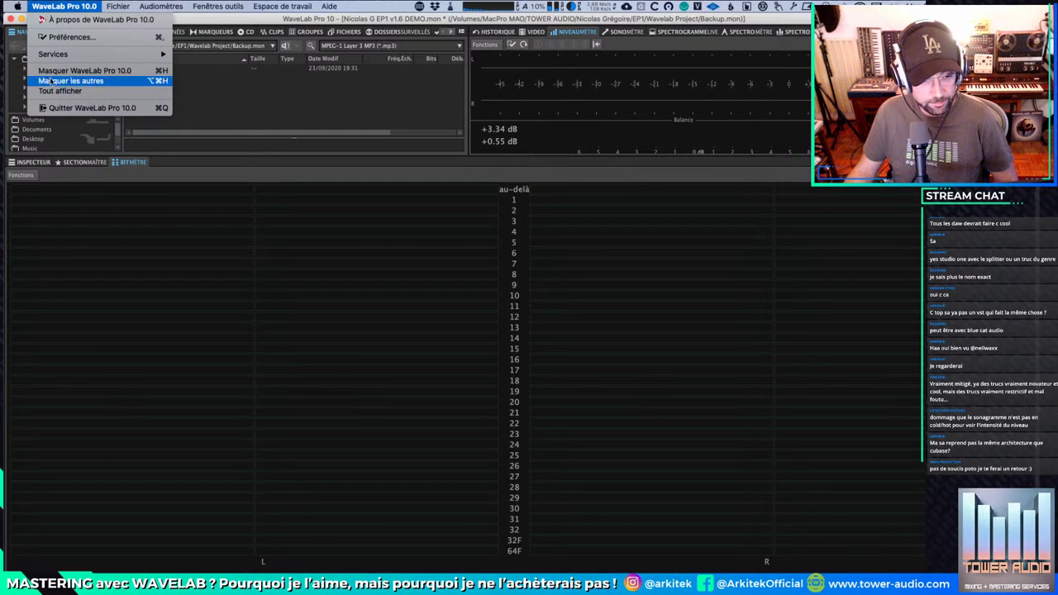
left_click(73, 108)
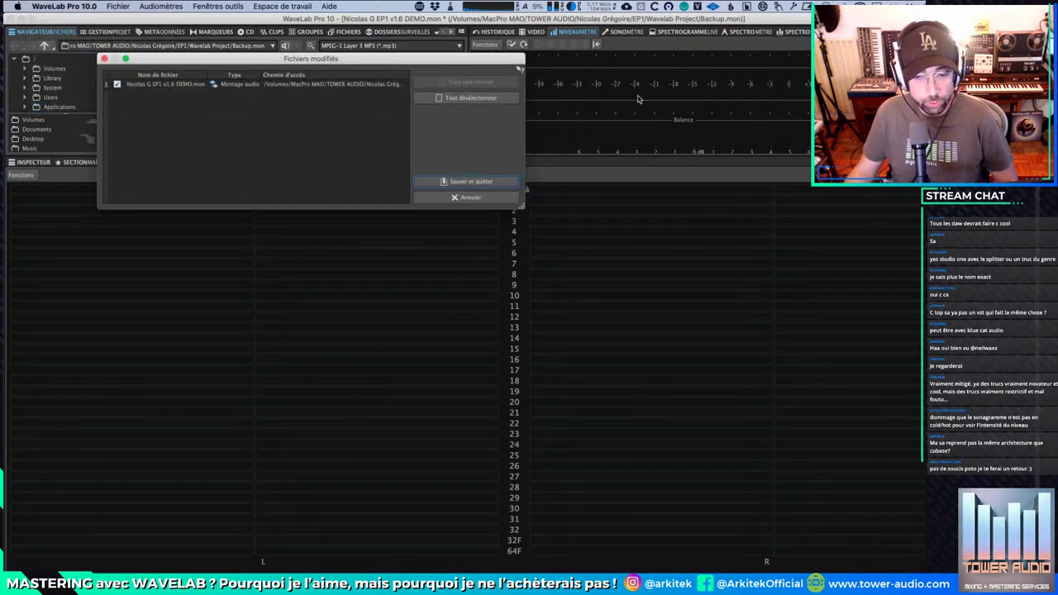
left_click_drag(452, 62, 618, 217)
left_click(598, 256)
left_click(641, 338)
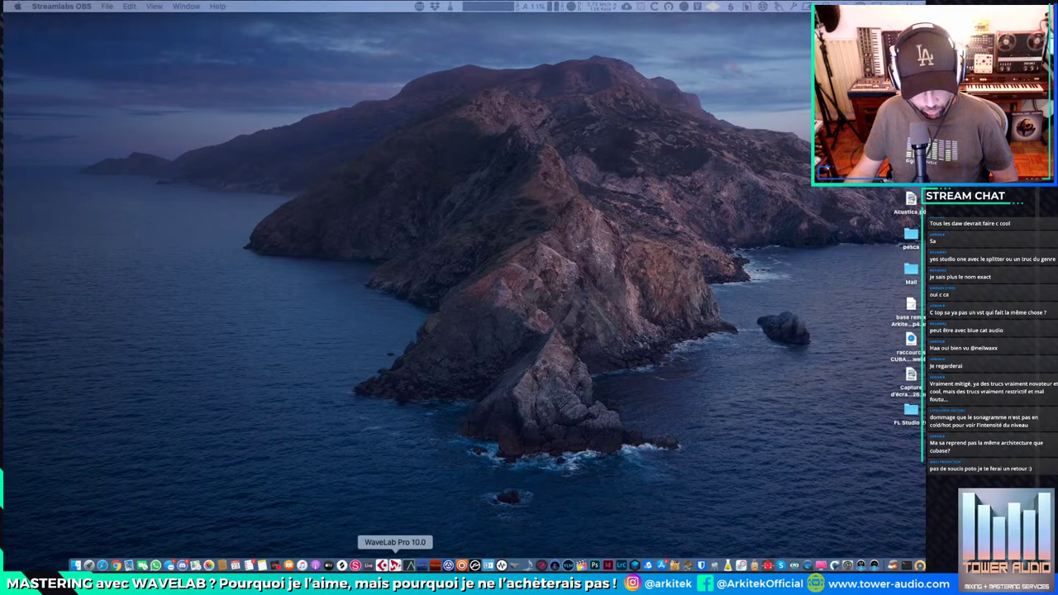
Step: Relaunch WaveLab Pro 10.0, acknowledge the evaluation notice and open the last project
left_click(395, 566)
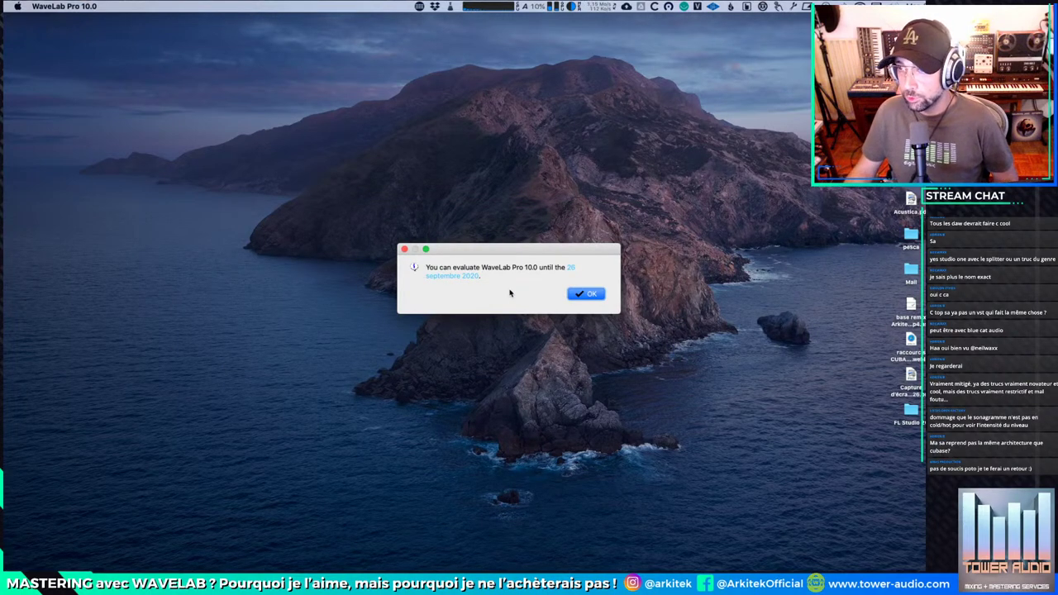
left_click(585, 294)
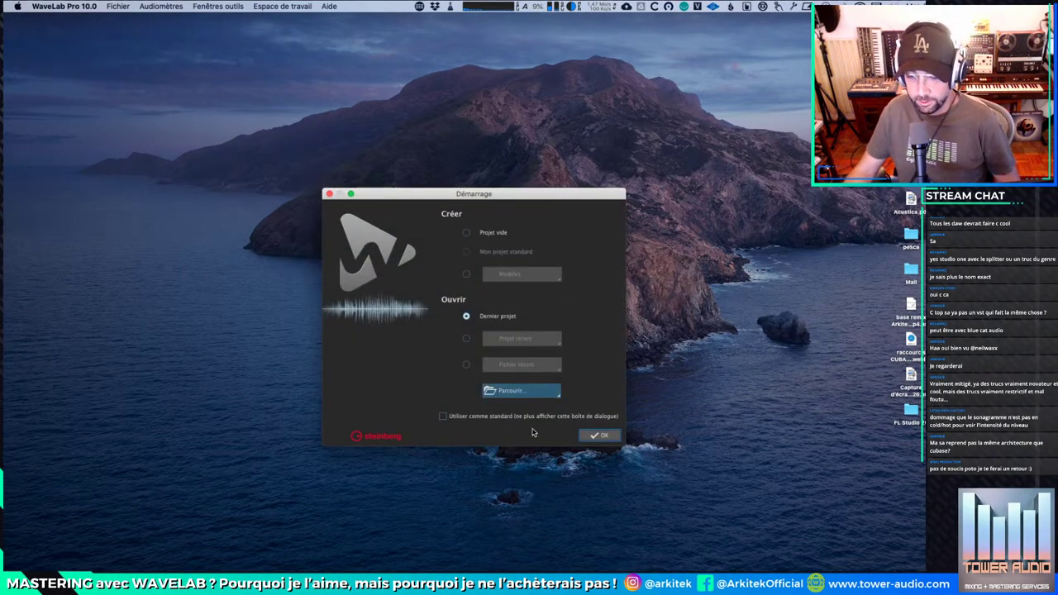
left_click(597, 435)
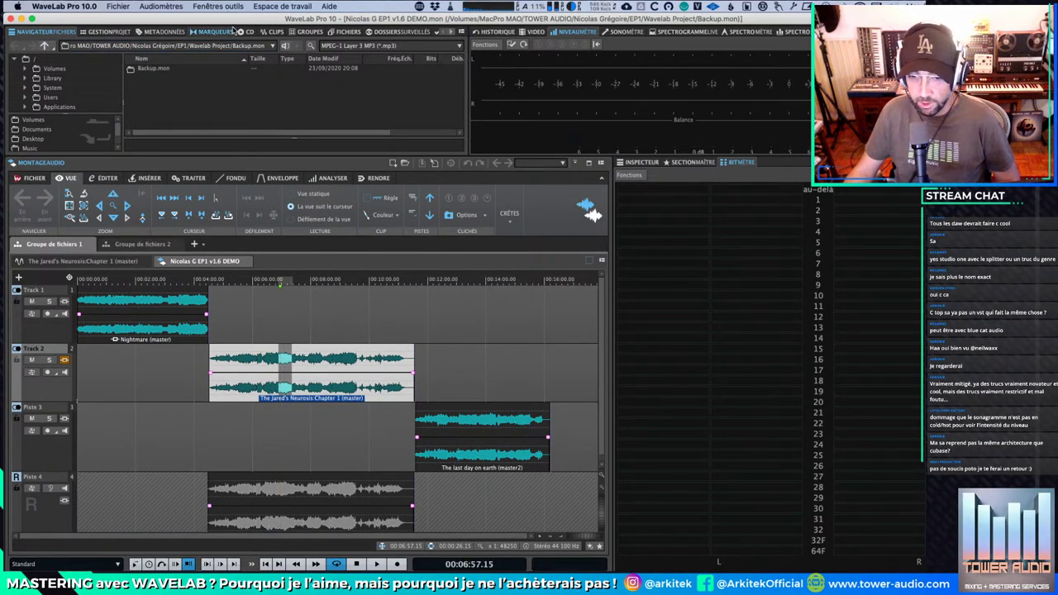
Step: Apply the ARKI_Standard workspace layout and close the file information page to return to the montage tracks
left_click(282, 6)
mouse_move(347, 29)
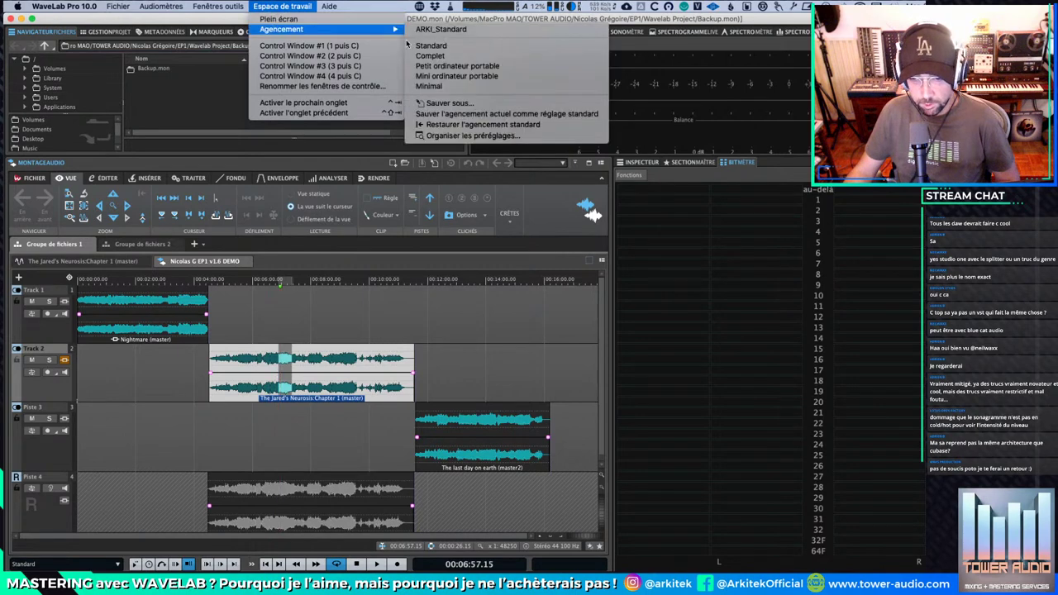
left_click(420, 30)
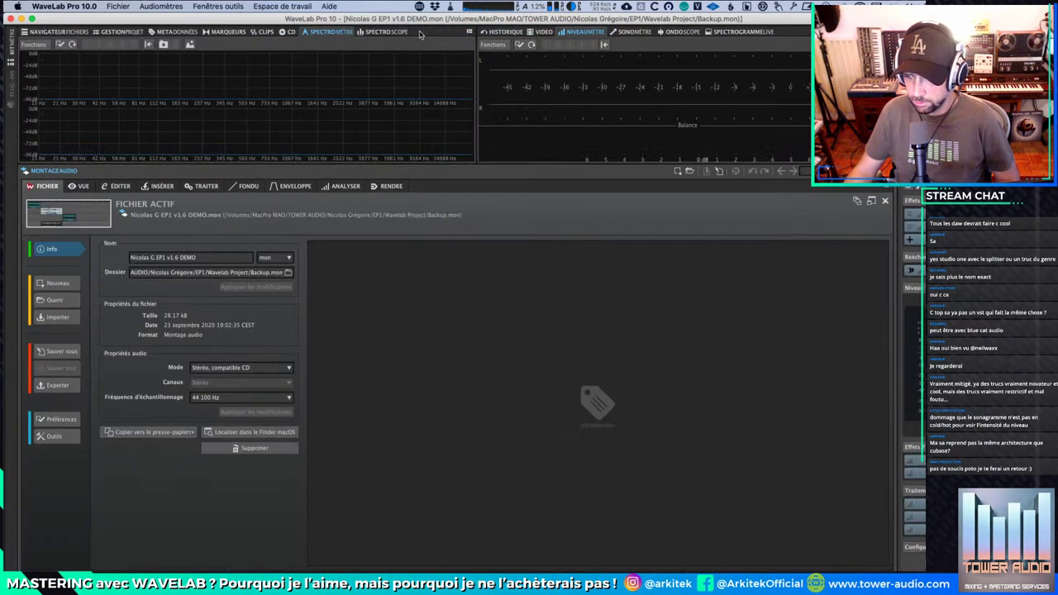
left_click(885, 202)
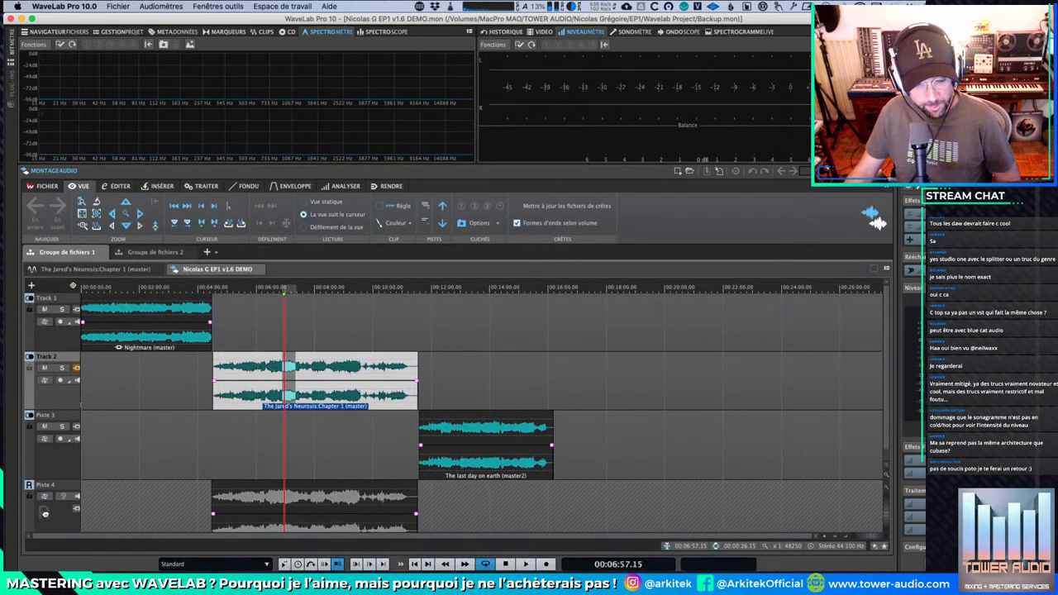
Step: Add a new reference track to the Nicolas G EP1 v1.6 DEMO montage
left_click(42, 510)
scroll(68, 497, "down", 2)
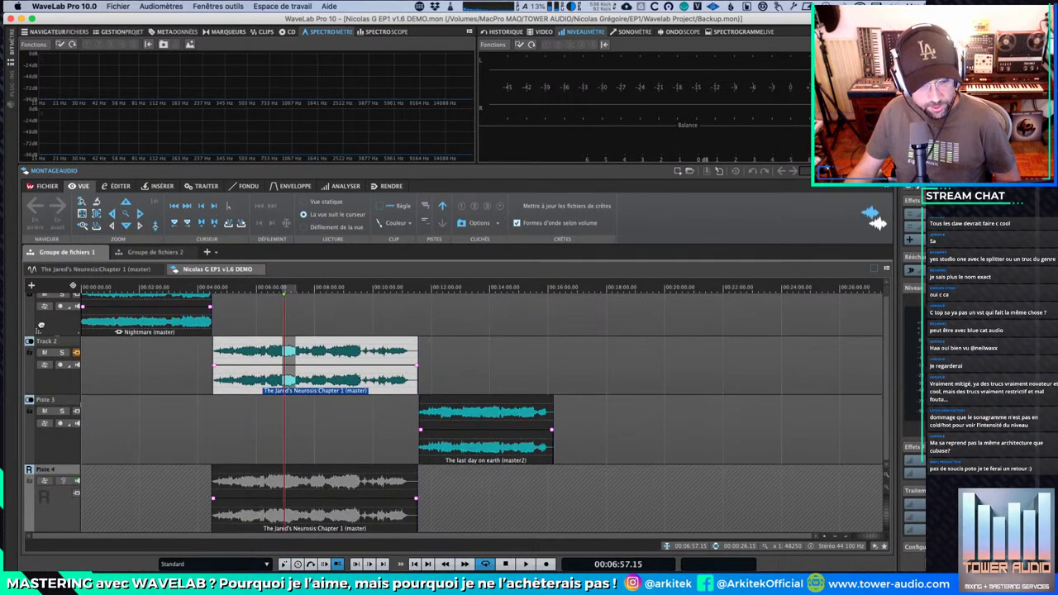
left_click(32, 286)
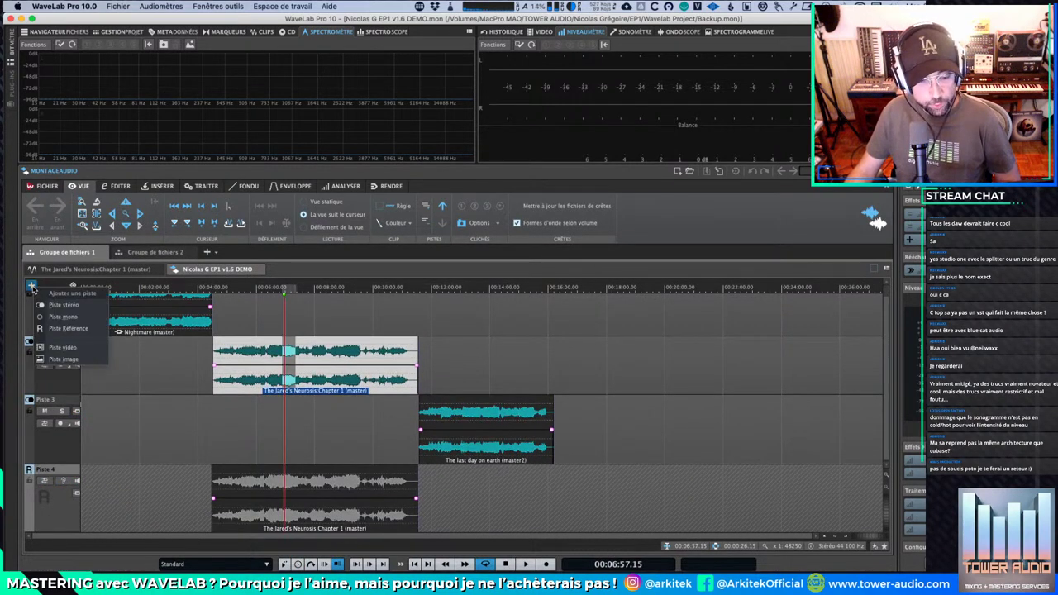
left_click(66, 328)
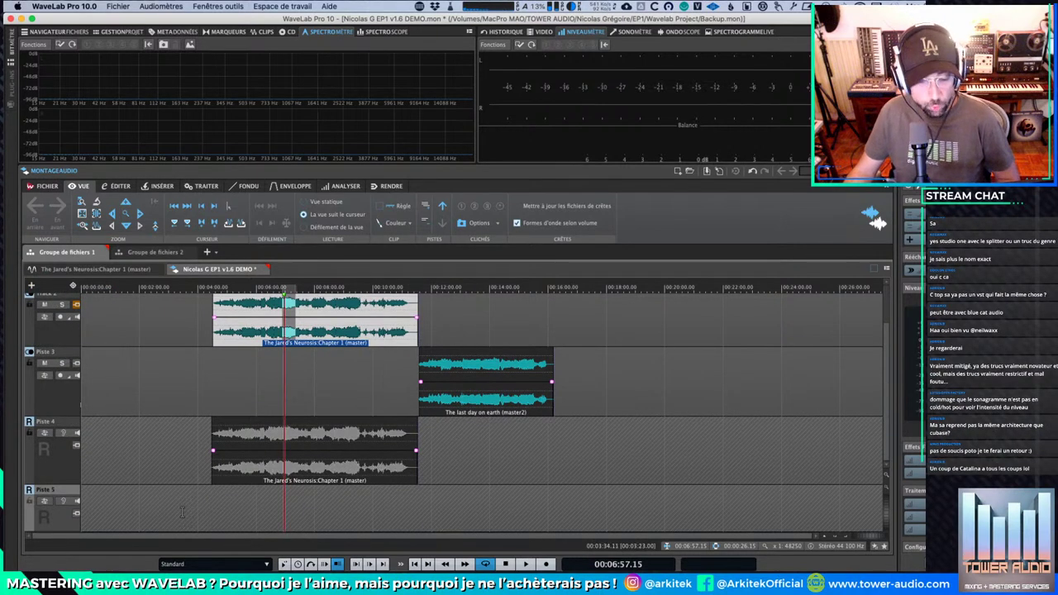
Step: Play the montage from the cursor, switch listening between the Piste 4 reference track and the other tracks, and stop playback
left_click(61, 363)
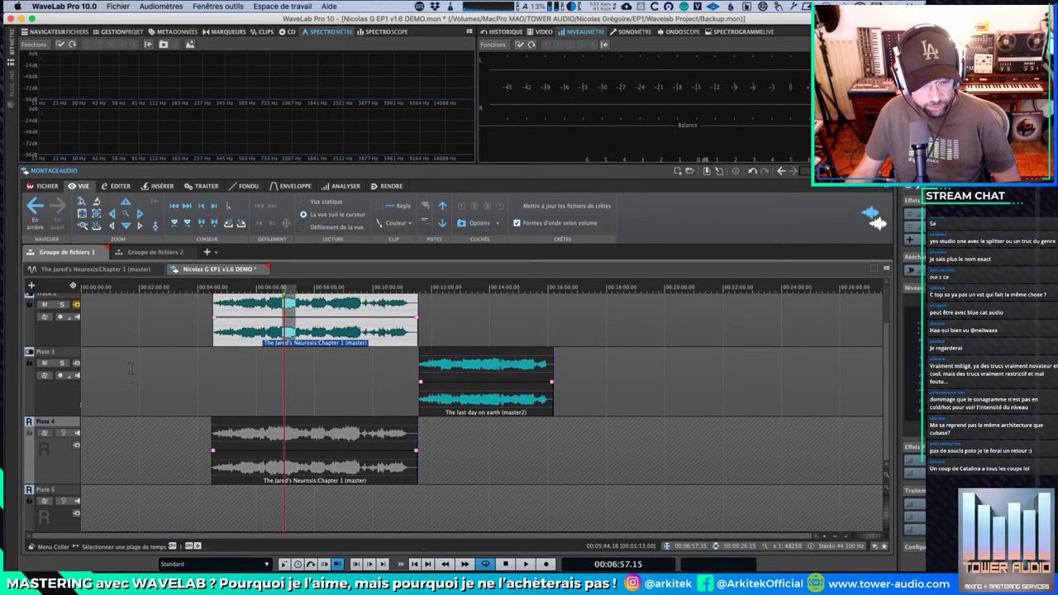
key("space")
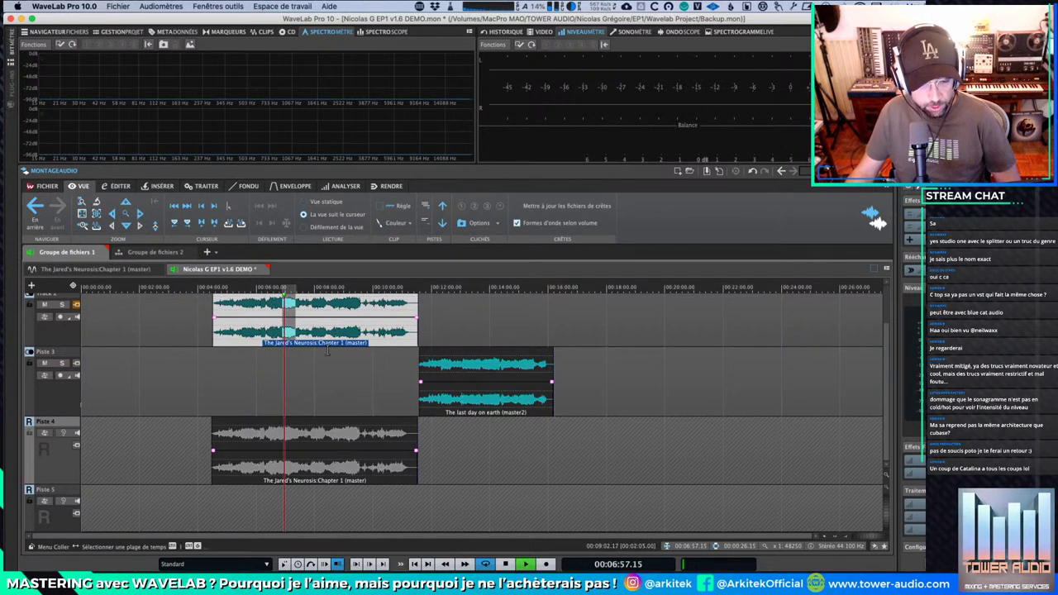
left_click(63, 433)
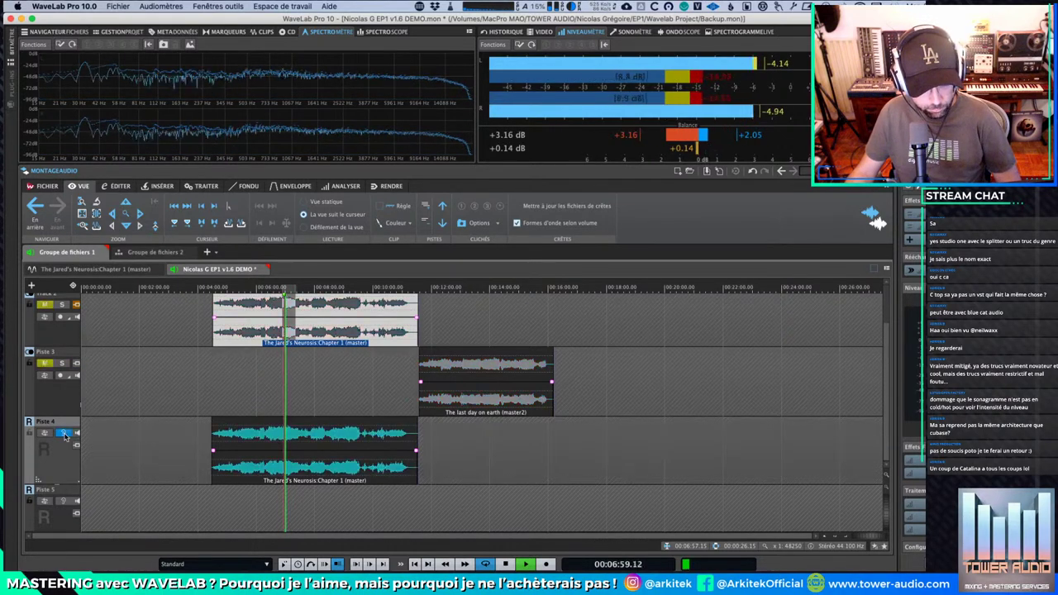
left_click(64, 434)
left_click(64, 435)
key("space")
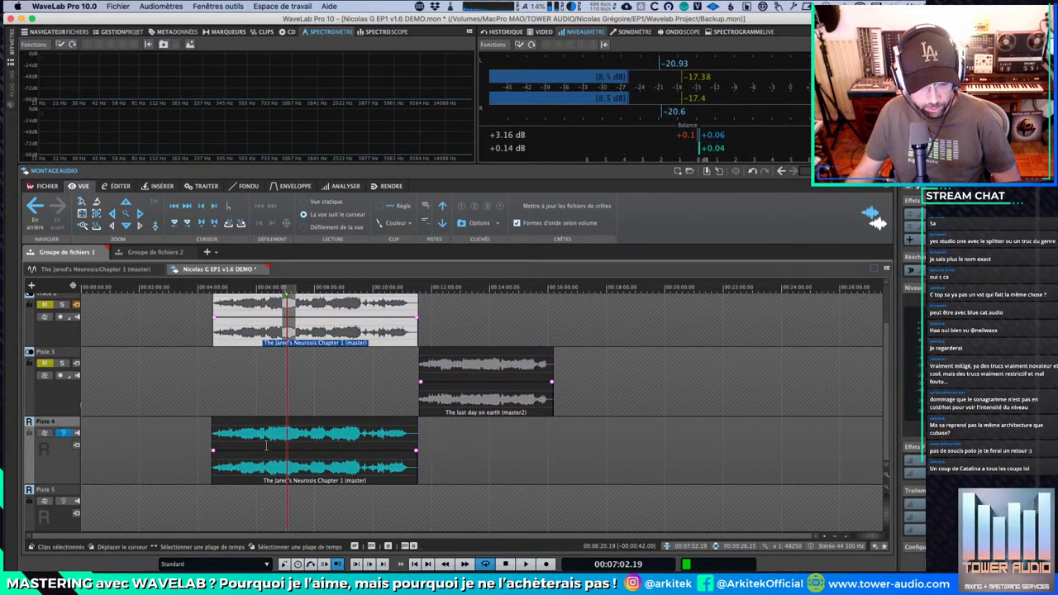
Step: Raise the Piste 4 clip's volume envelope to about +2.5 dB and compare it in playback with the other tracks
left_click_drag(267, 453, 267, 440)
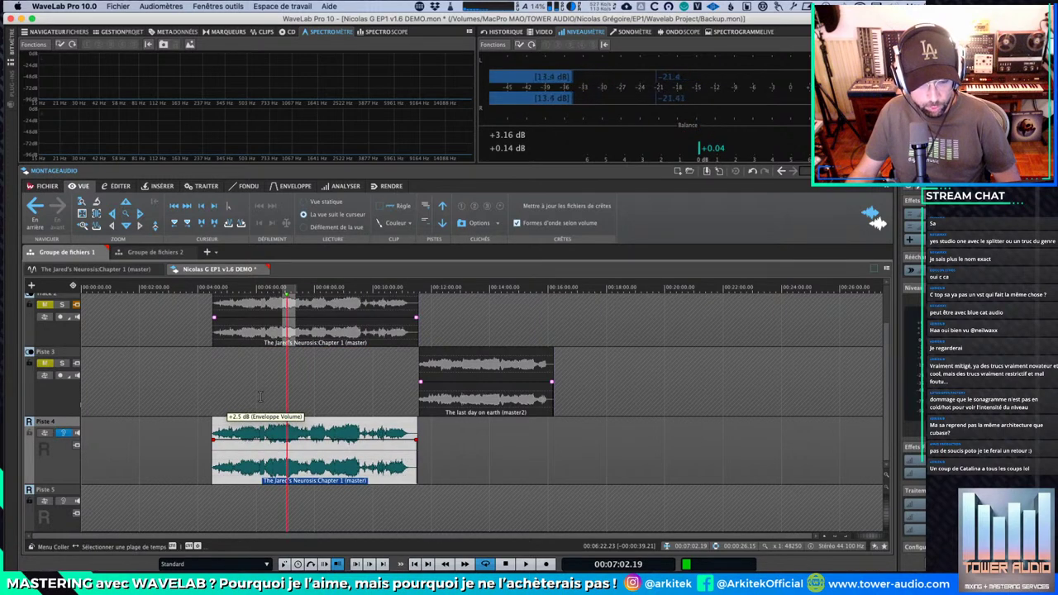
key("space")
left_click(66, 435)
left_click(65, 434)
left_click(65, 435)
left_click(65, 435)
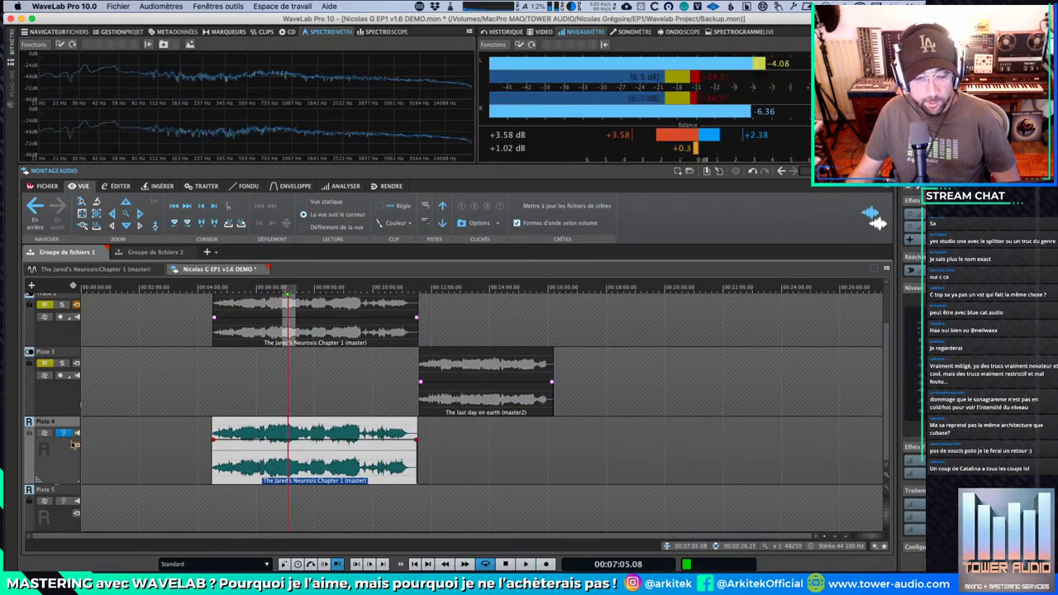
Step: Toggle the Piste 4 reference solo repeatedly to compare it with the normal tracks, leaving the reference soloed
left_click(66, 435)
left_click(66, 434)
left_click(65, 434)
left_click(66, 435)
left_click(66, 434)
left_click(65, 435)
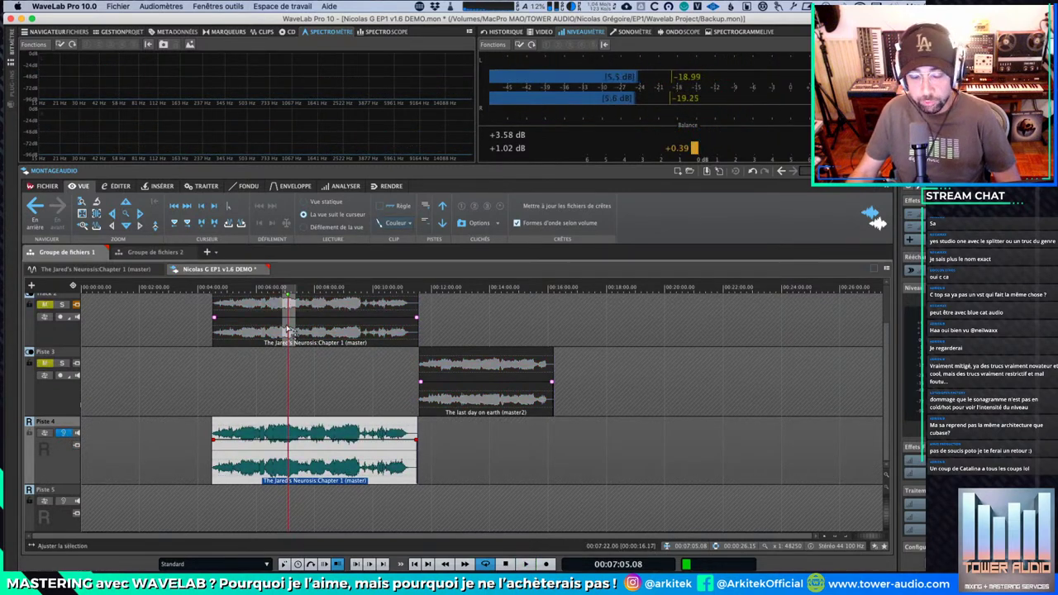
left_click(66, 434)
left_click(65, 435)
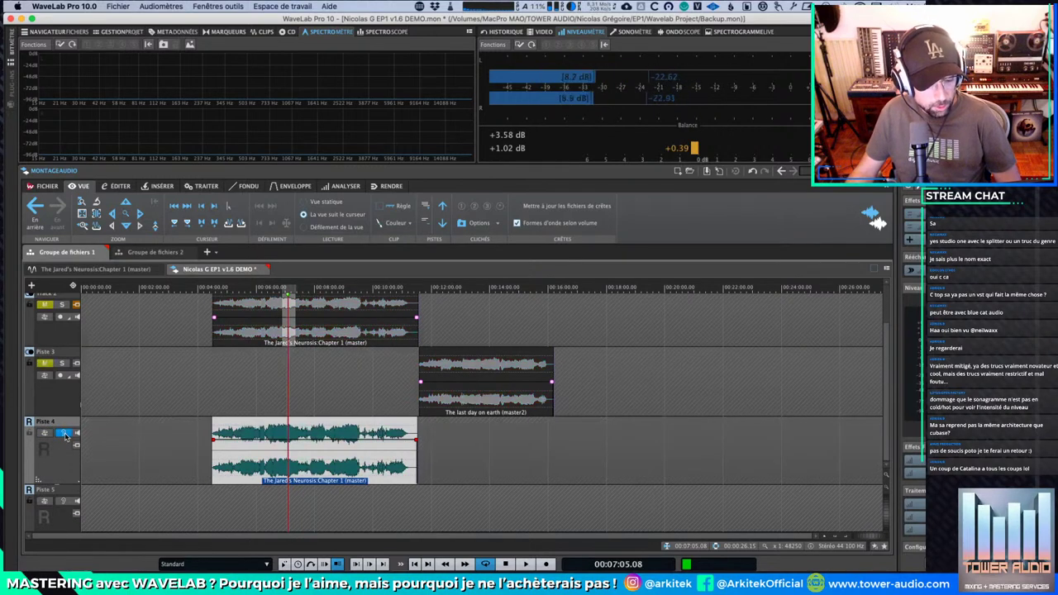
left_click(65, 435)
left_click(65, 434)
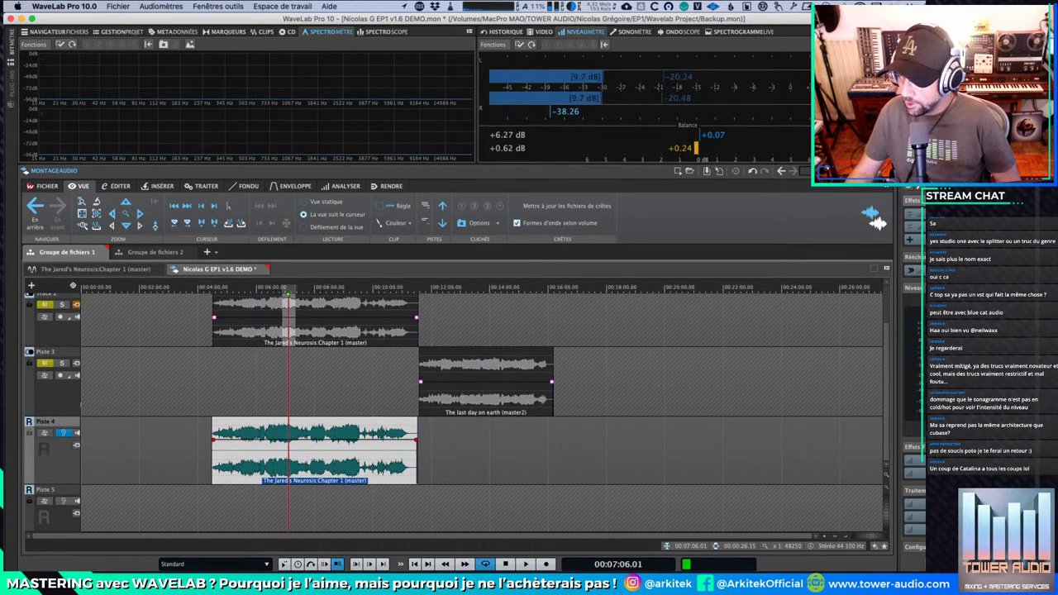
Step: Add the VBC FG-MU compressor to the master section's effects
left_click(910, 240)
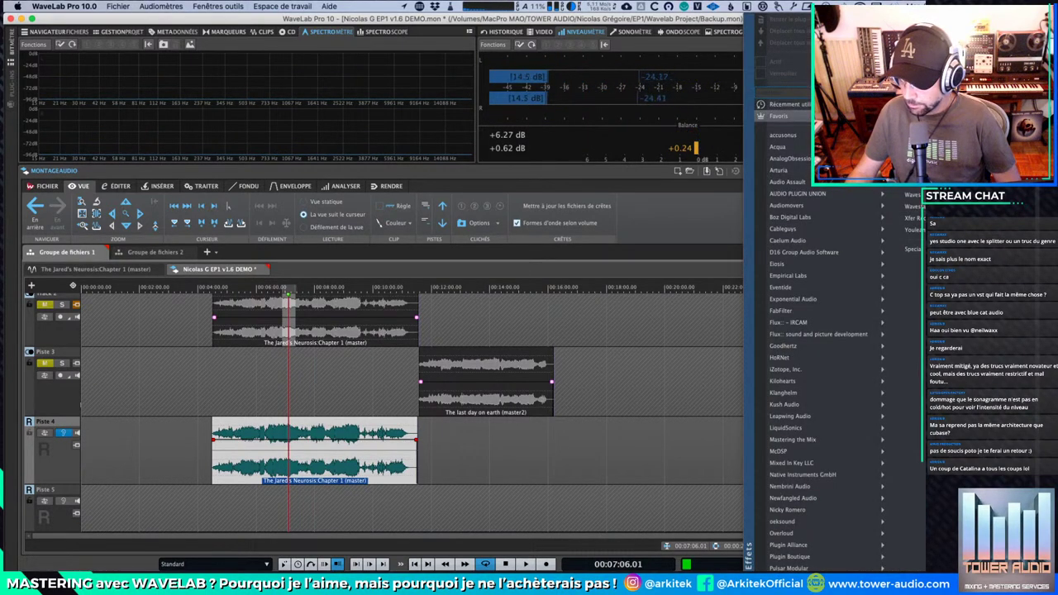
mouse_move(792, 105)
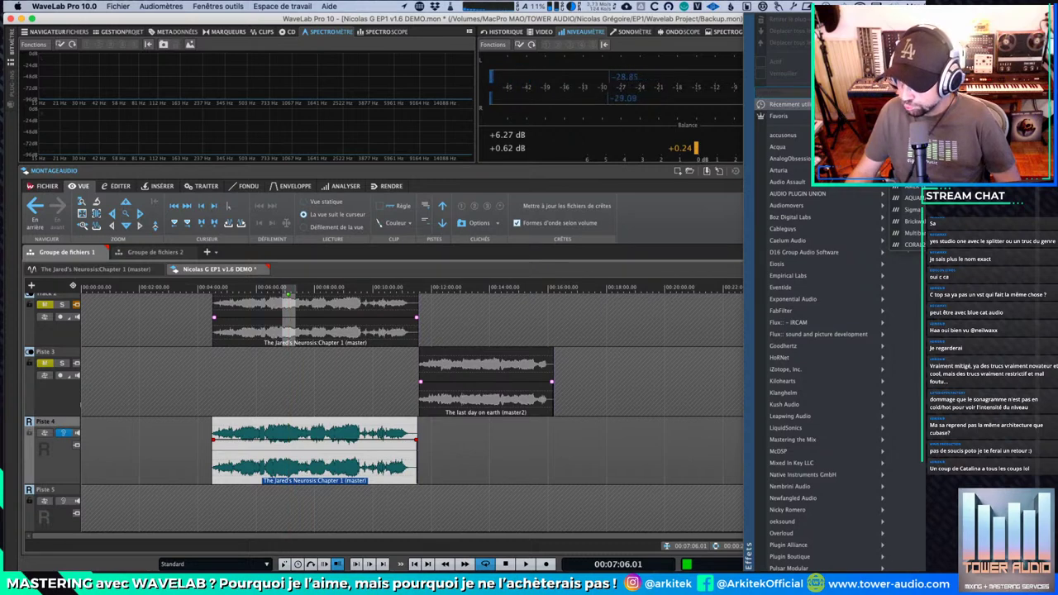
left_click(917, 139)
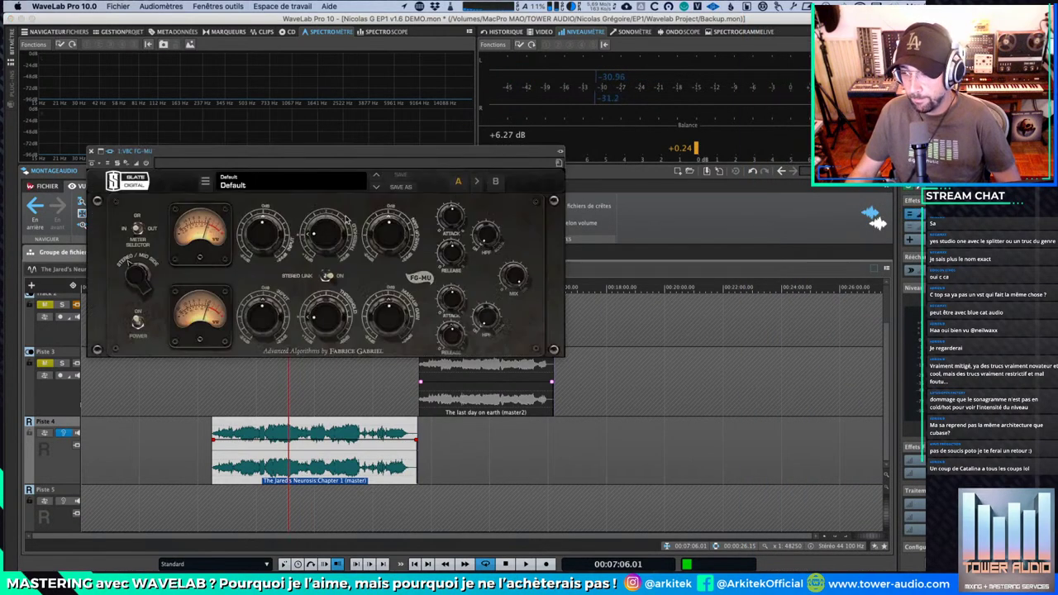
left_click(117, 163)
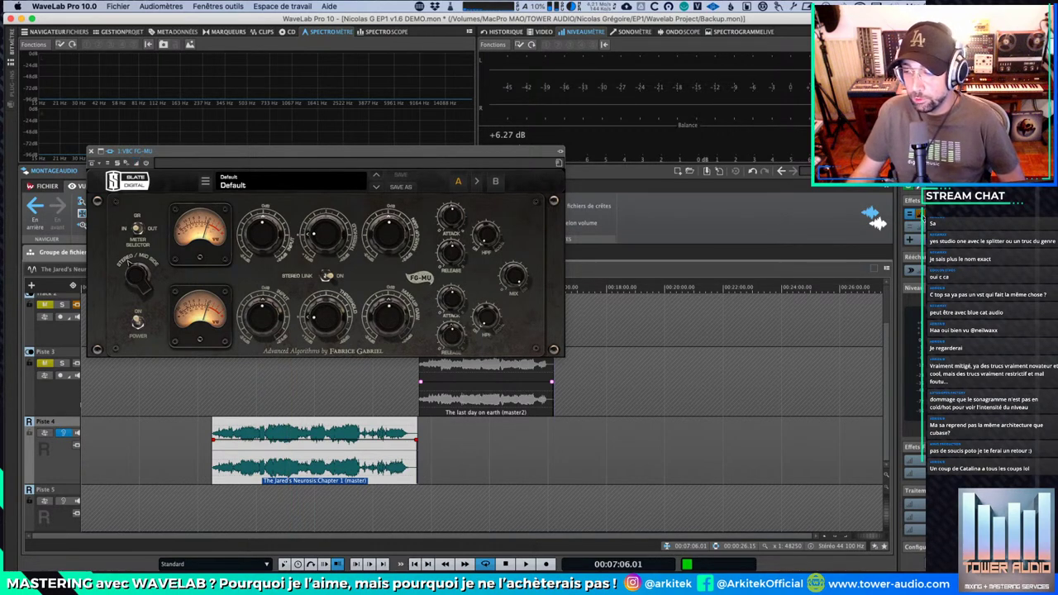
Step: Adjust the FG-MU's master gain, and look over its master section slot's channel processing and temporary preset options
left_click(918, 217)
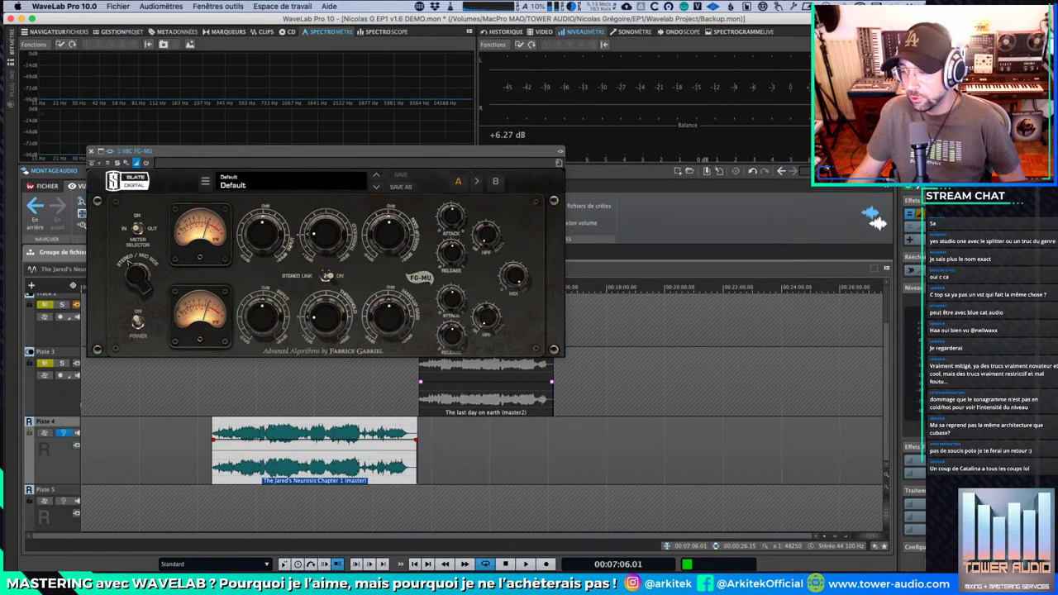
left_click_drag(395, 247, 382, 263)
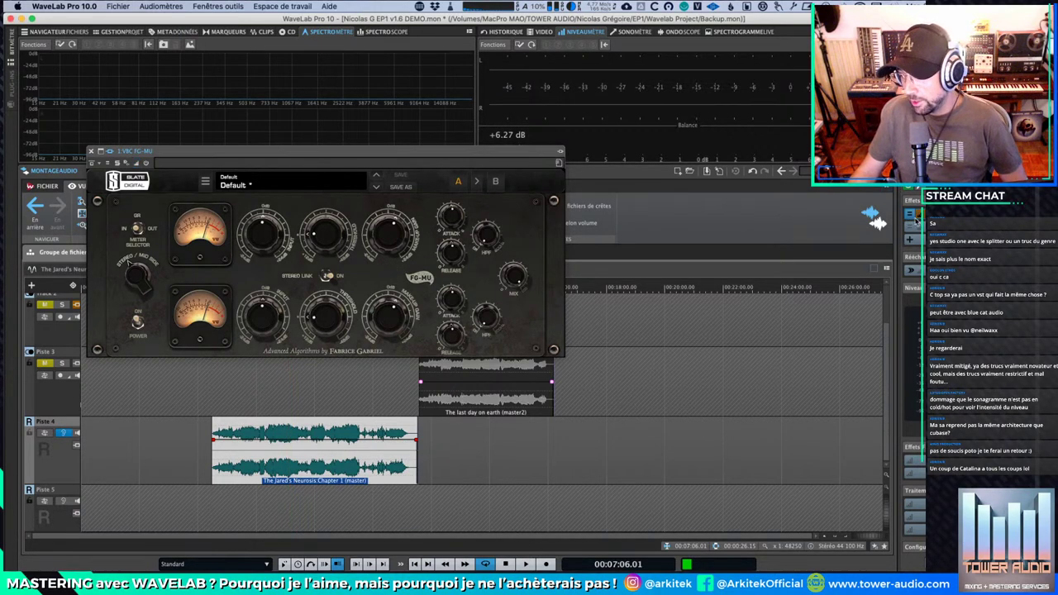
left_click(909, 213)
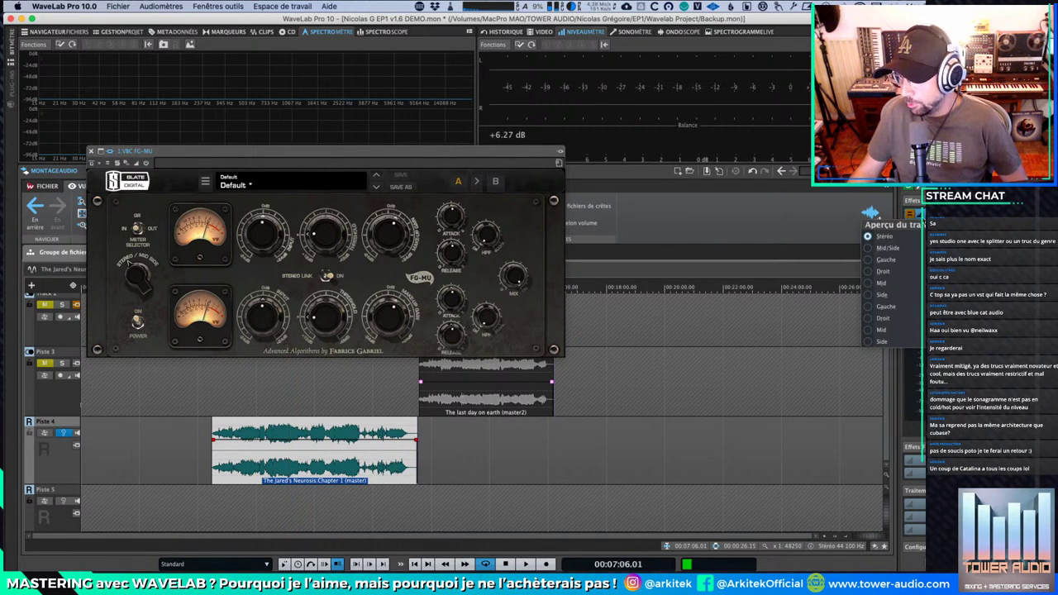
left_click(918, 218)
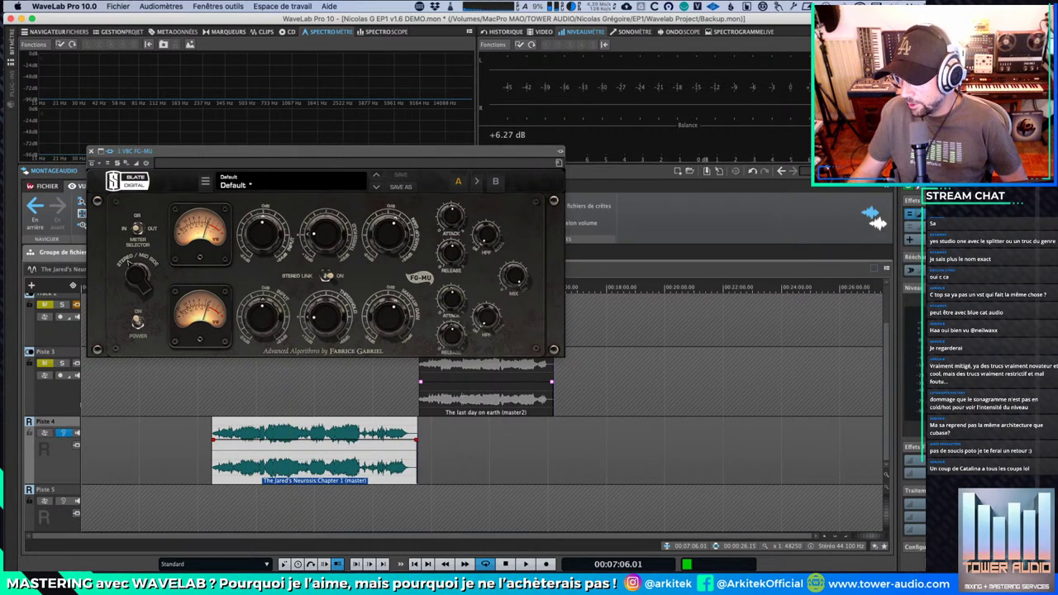
left_click(912, 215)
mouse_move(920, 275)
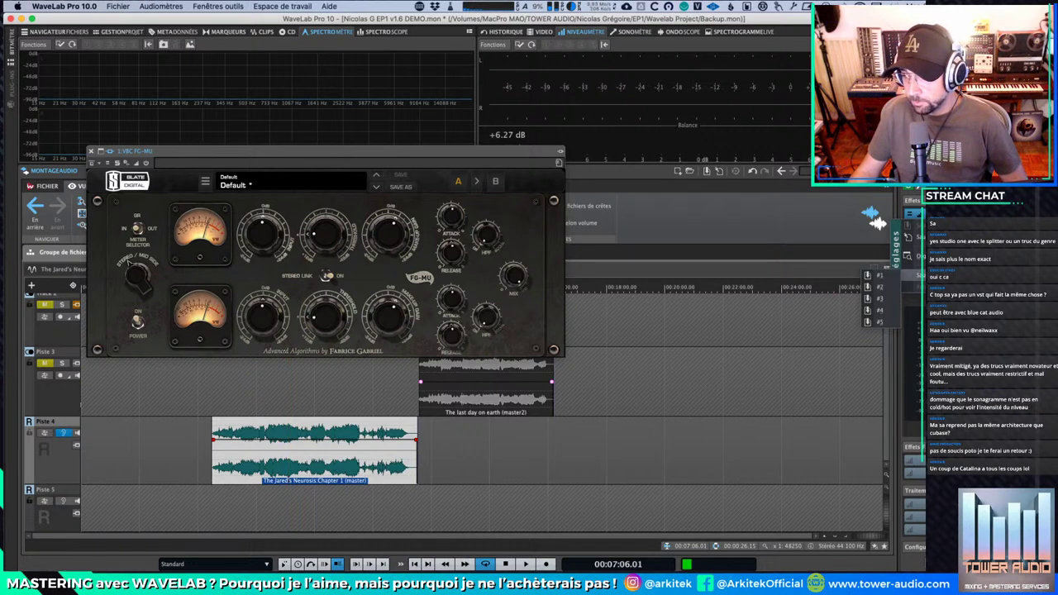
left_click(883, 279)
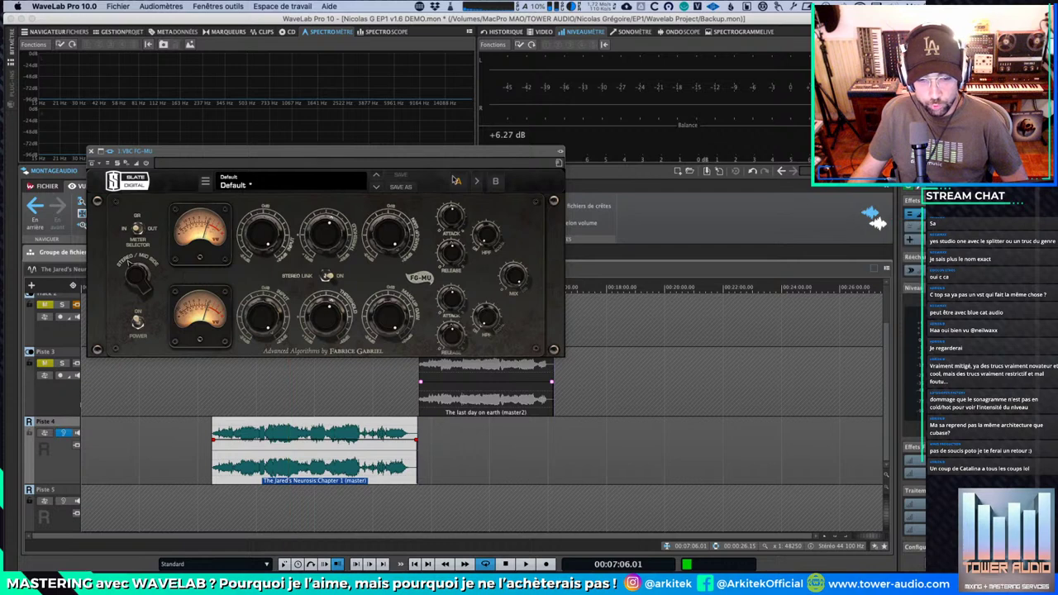
Step: Move the FG-MU window clear of the montage controls and save its current settings temporarily in preset slot #1
left_click_drag(258, 156, 465, 188)
left_click(314, 197)
left_click(313, 198)
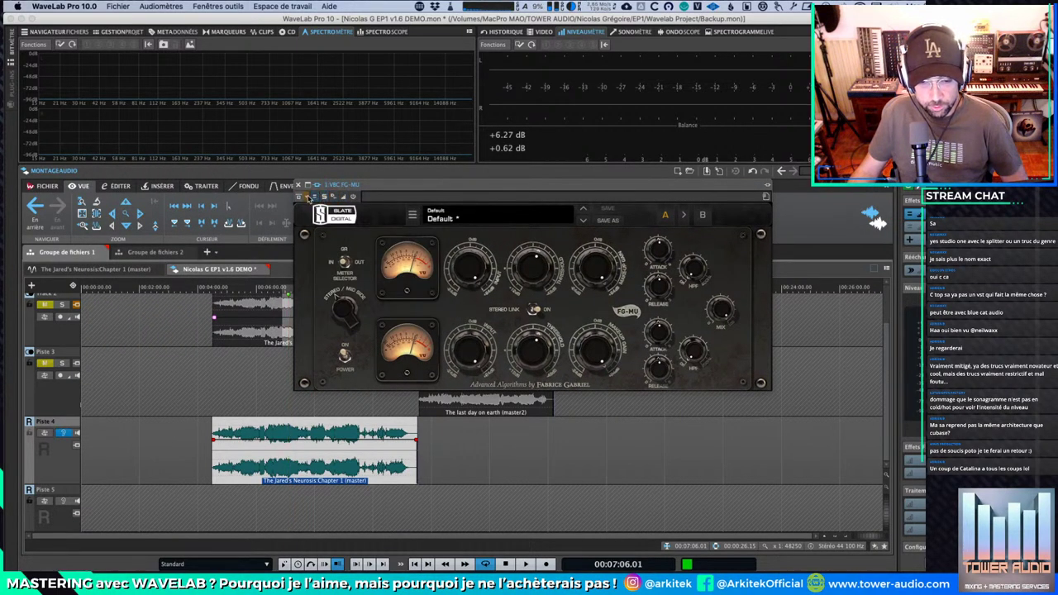
left_click(765, 195)
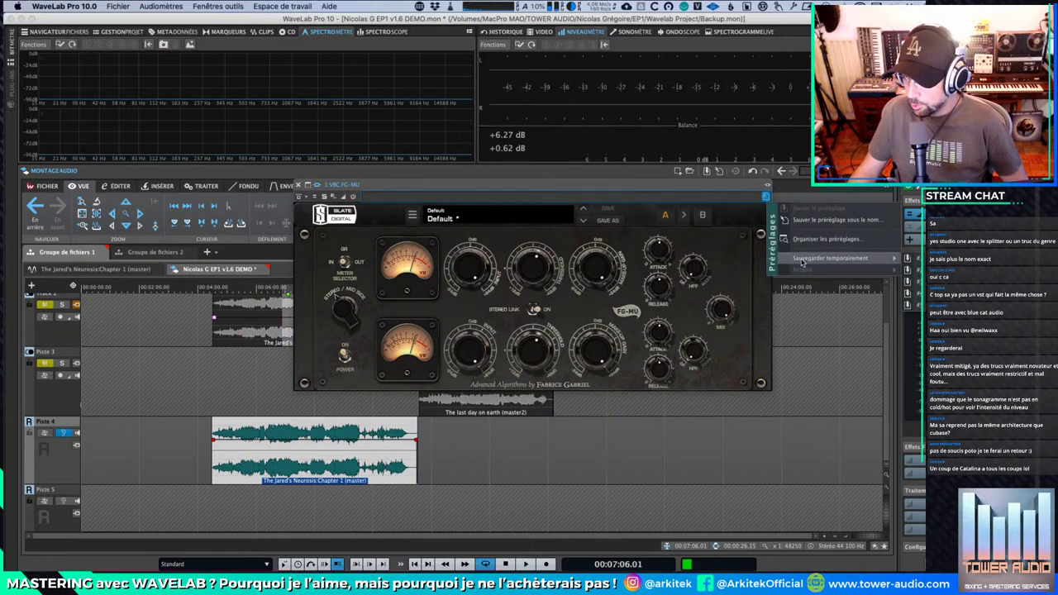
left_click(911, 258)
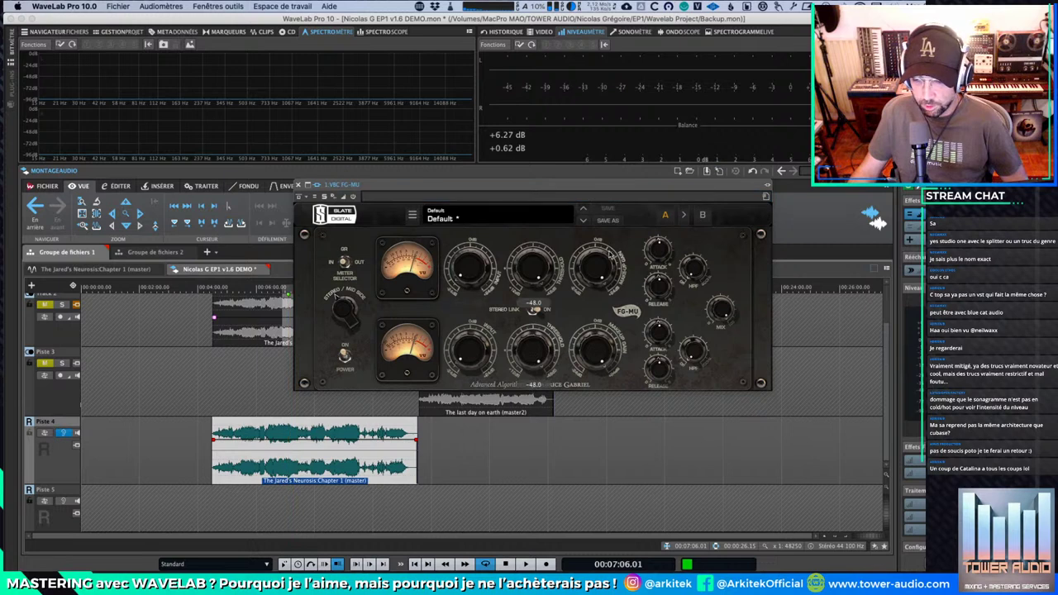
Step: Save the FG-MU's settings with the threshold at -48.0 temporarily in preset slot #2
left_click(766, 196)
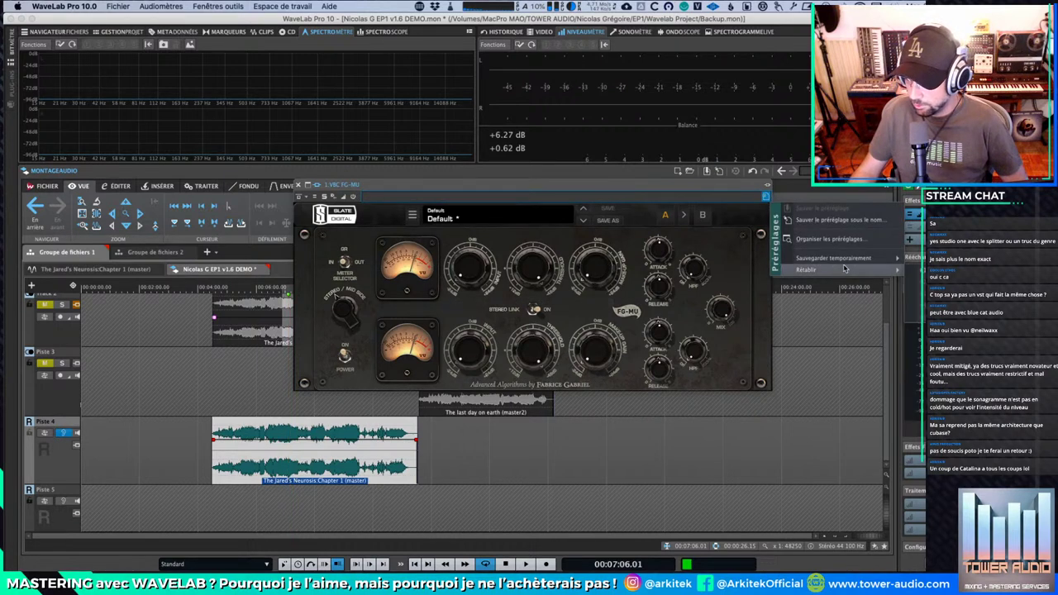
mouse_move(845, 260)
left_click(906, 288)
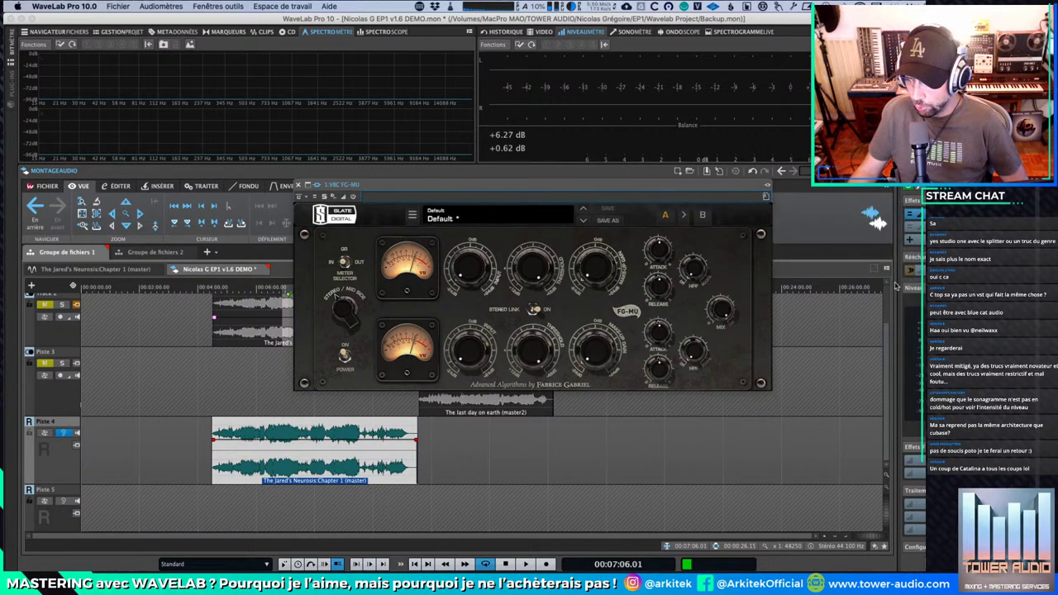
Step: Restore the FG-MU's temporary preset #1, and then its temporary preset #2
left_click(765, 196)
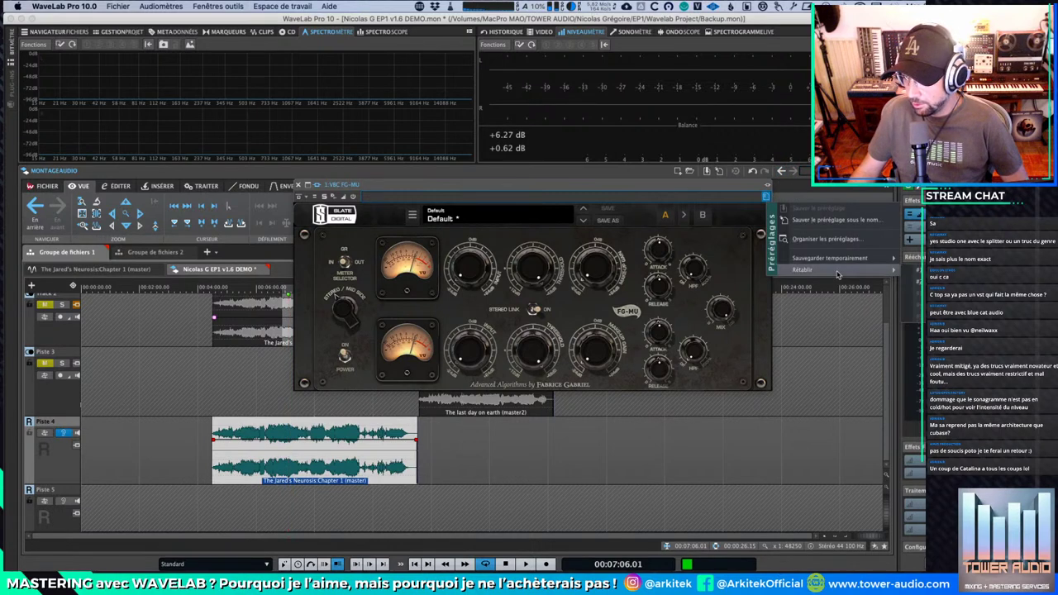
left_click(909, 273)
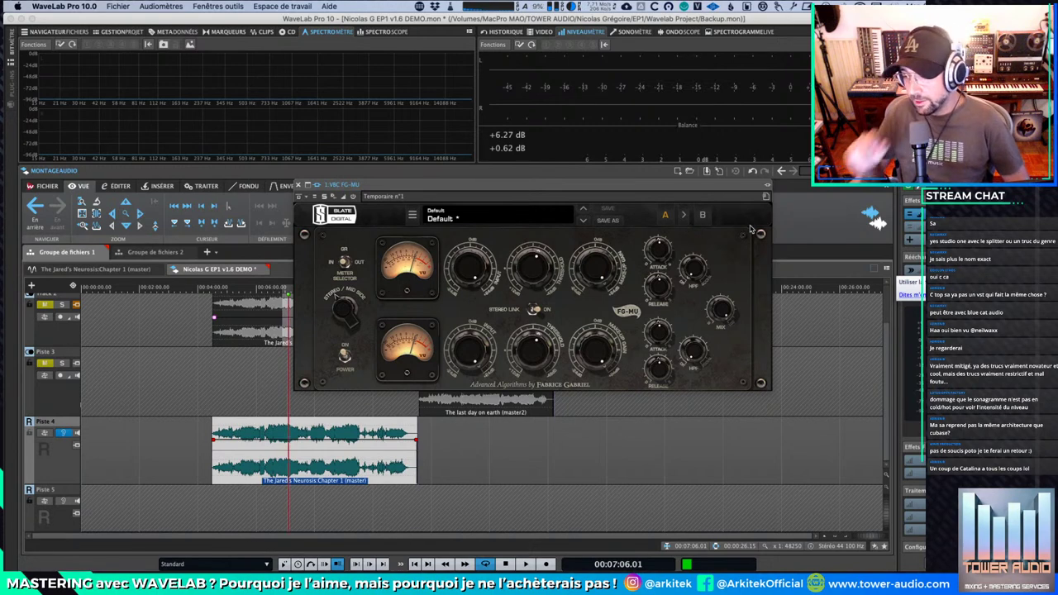
left_click(765, 196)
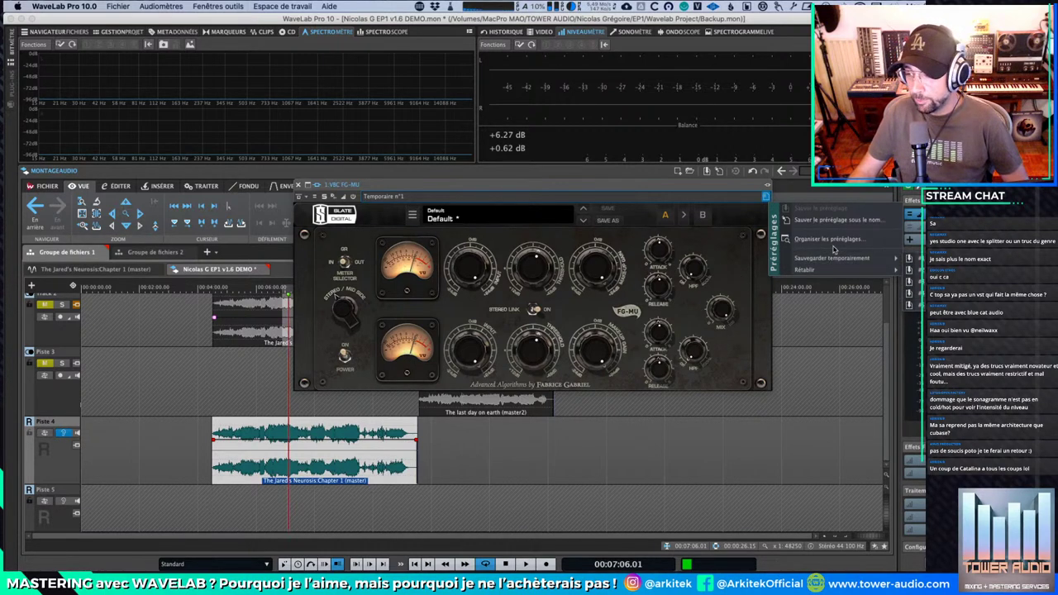
mouse_move(876, 271)
left_click(914, 281)
Step: Play the montage while switching the FG-MU to temporary preset #1 and back to #2, and stop playback
key("space")
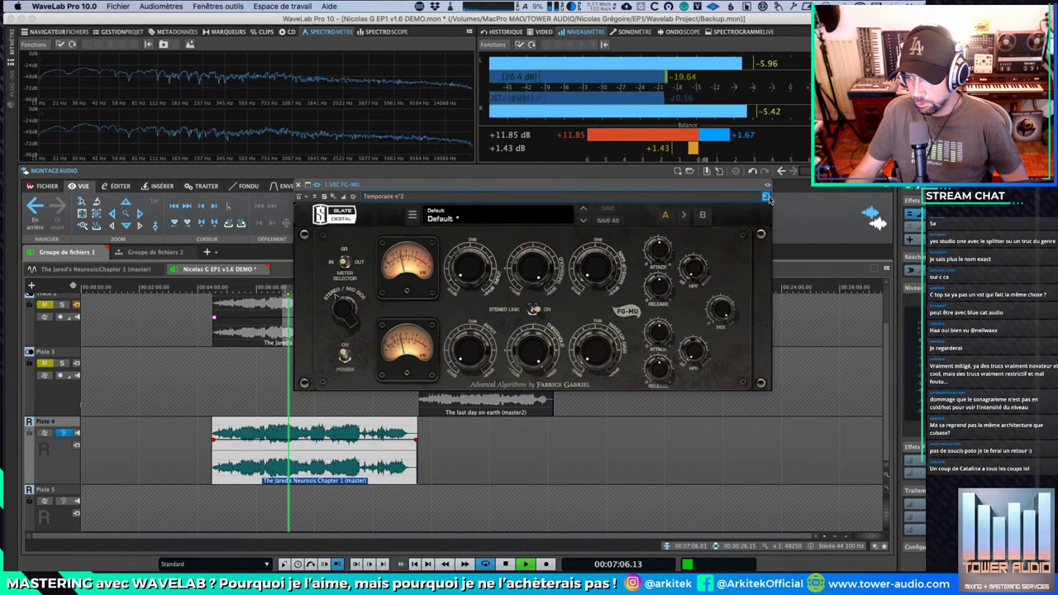
left_click(767, 198)
left_click(911, 271)
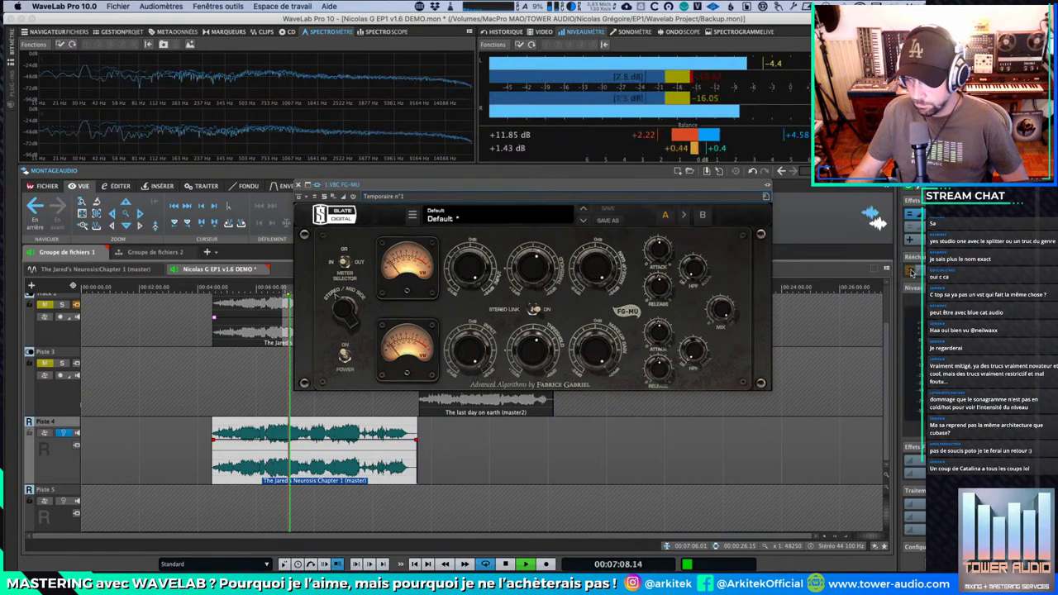
left_click(767, 198)
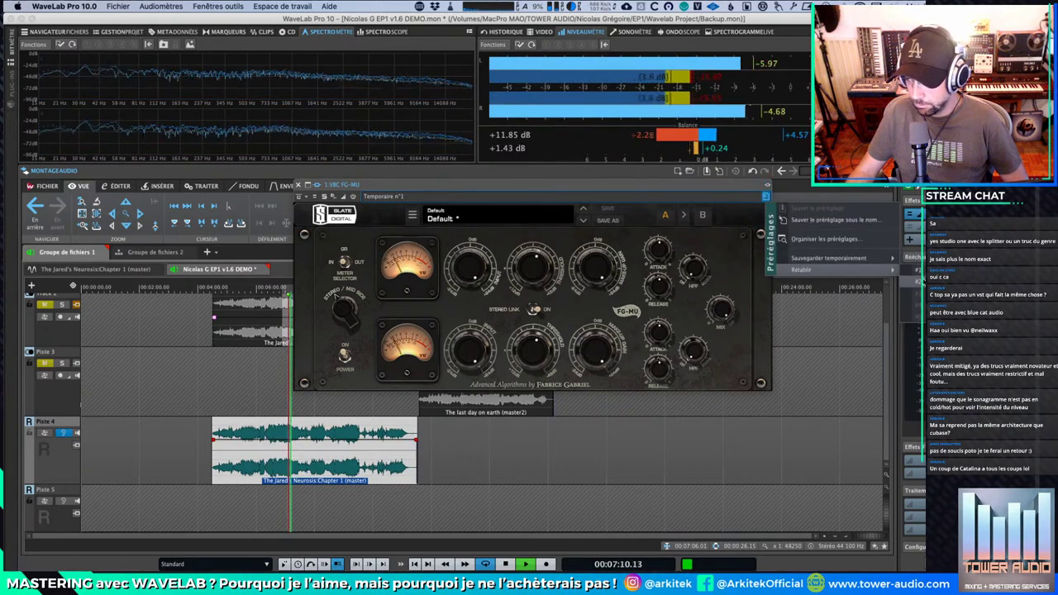
mouse_move(876, 271)
left_click(914, 281)
key("space")
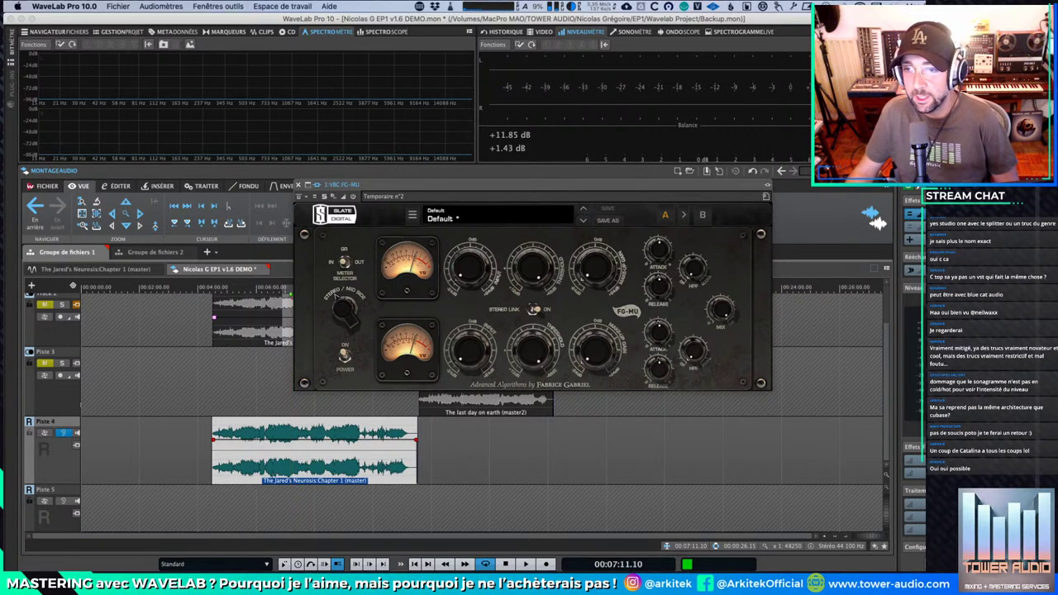
Step: Close the FG-MU plug-in window
key("super+Tab")
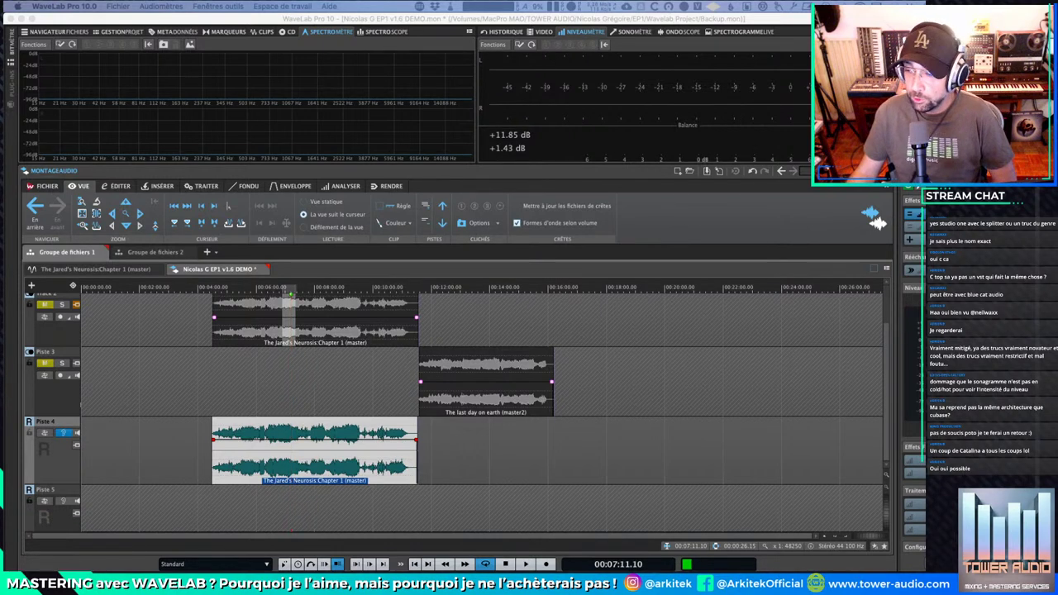
key("super+Tab")
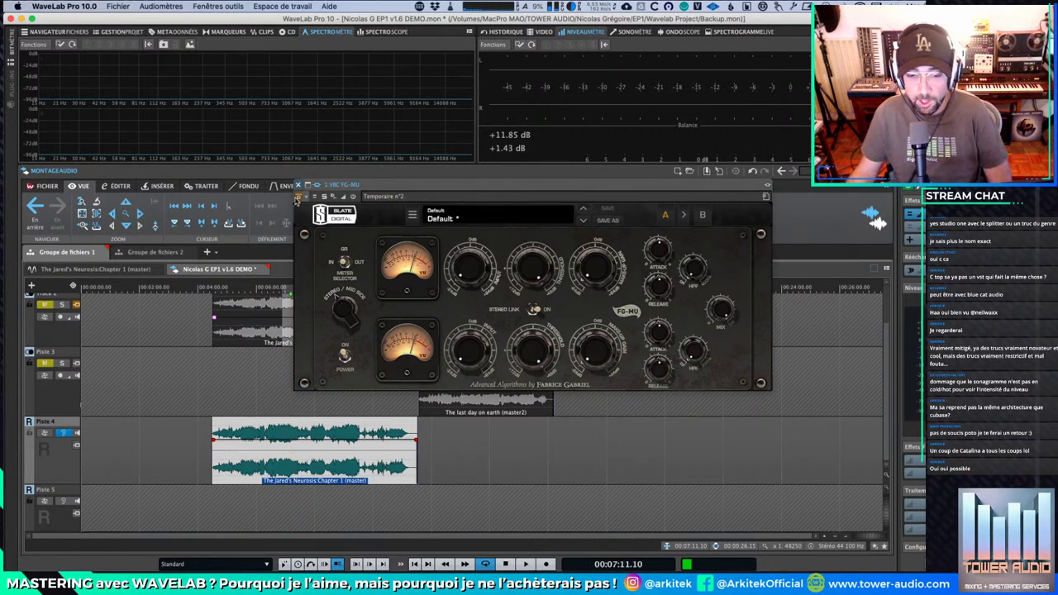
left_click(298, 185)
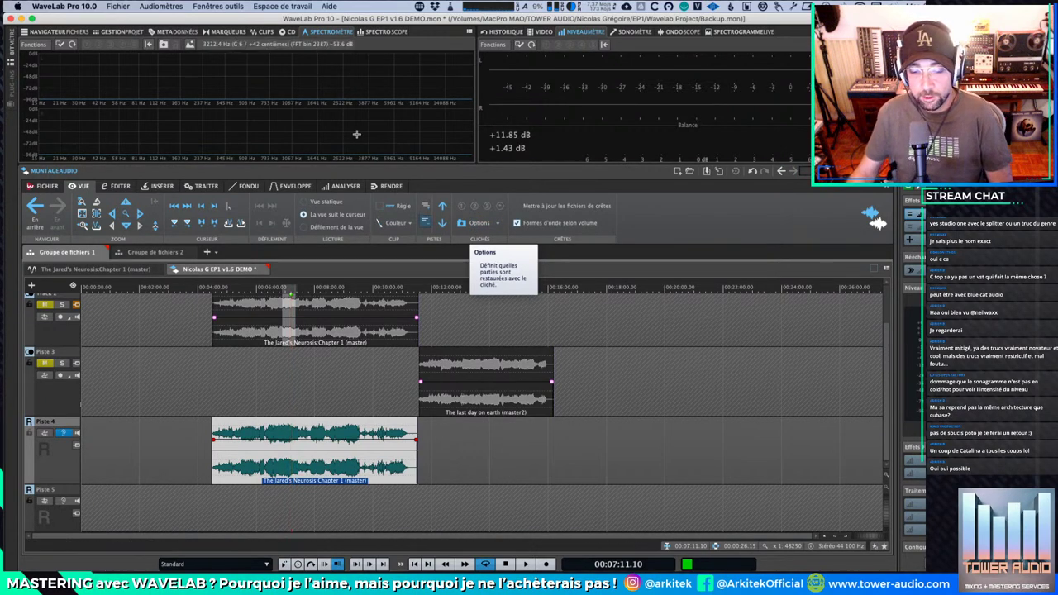
Step: Show the clip effects and select the clip The last day on earth (master2) on Piste 3
mouse_move(314, 568)
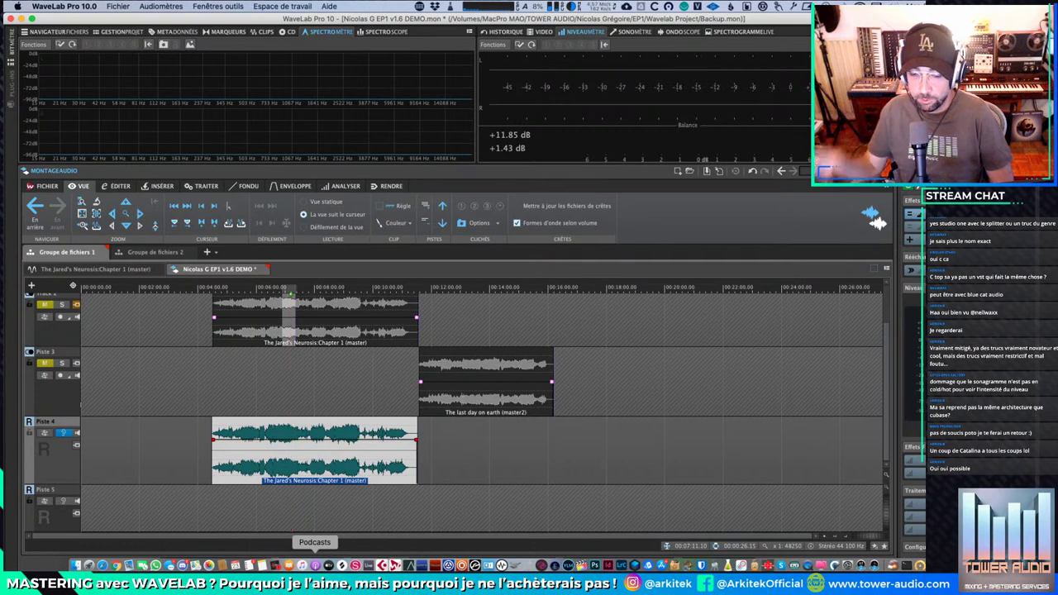
left_click(926, 172)
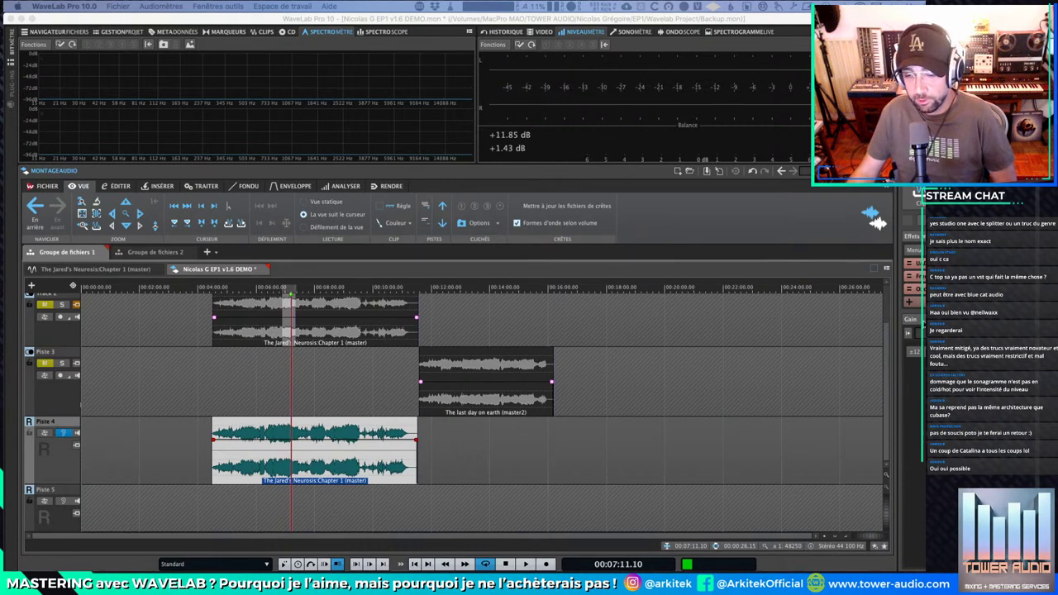
left_click(456, 383)
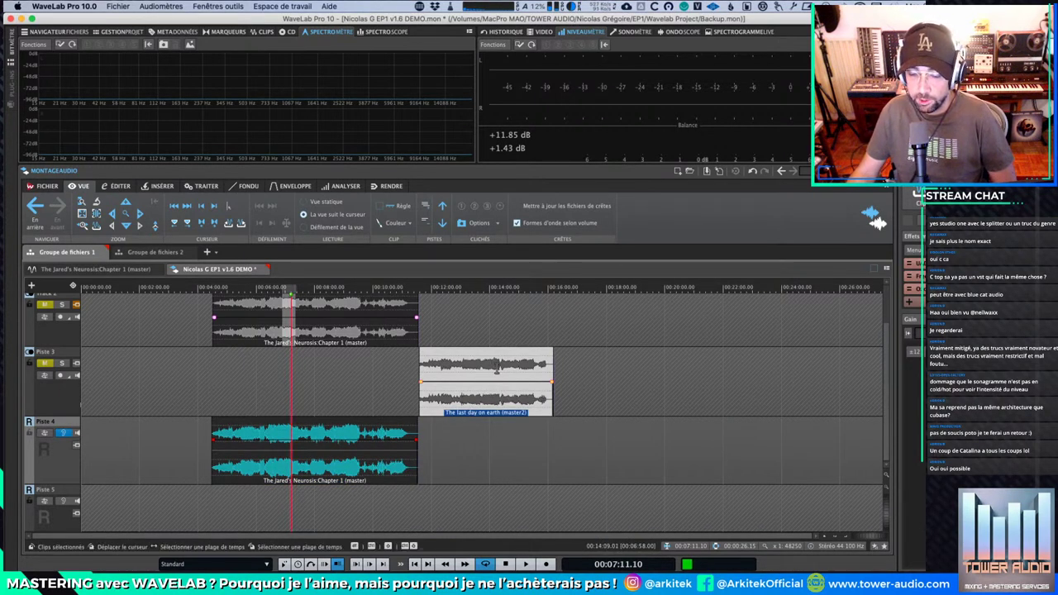
Step: Select about 3 min 25 s of The Jared's Neurosis:Chapter 1 (master) in the audio editor and return to the montage
left_click(144, 268)
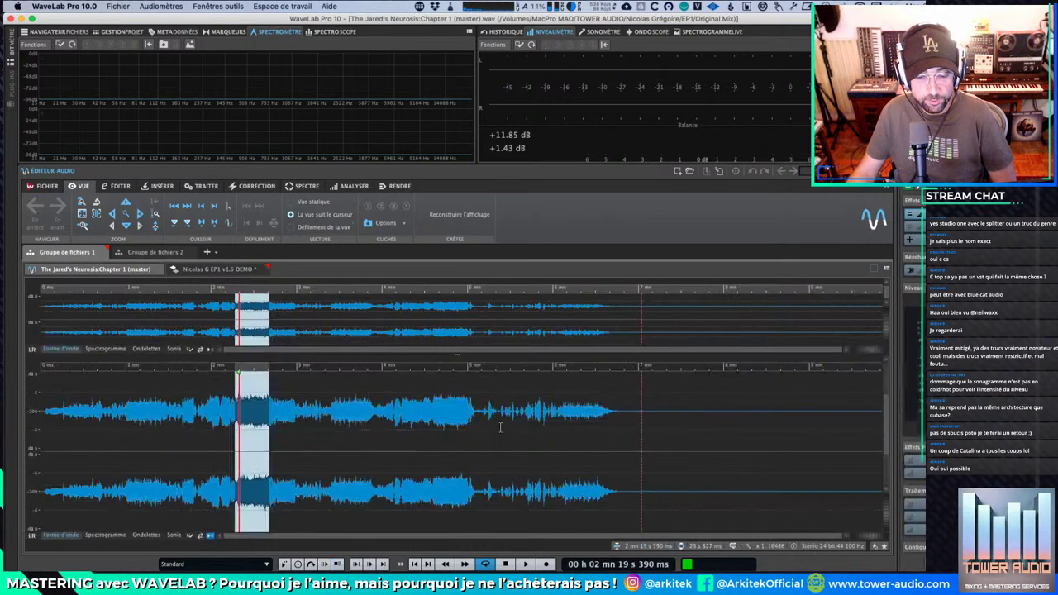
left_click_drag(95, 443, 387, 438)
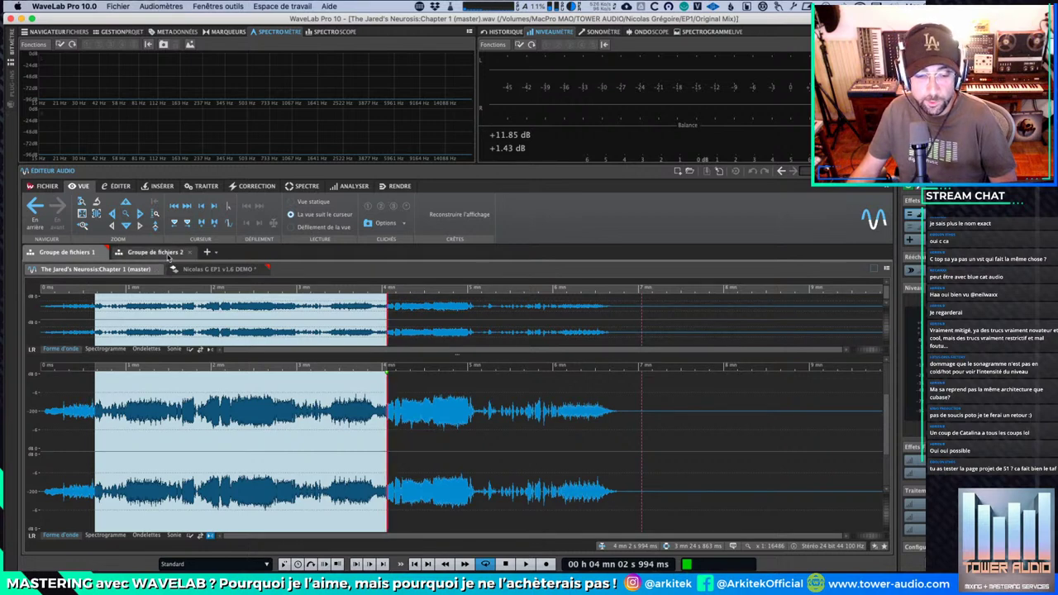
left_click(210, 269)
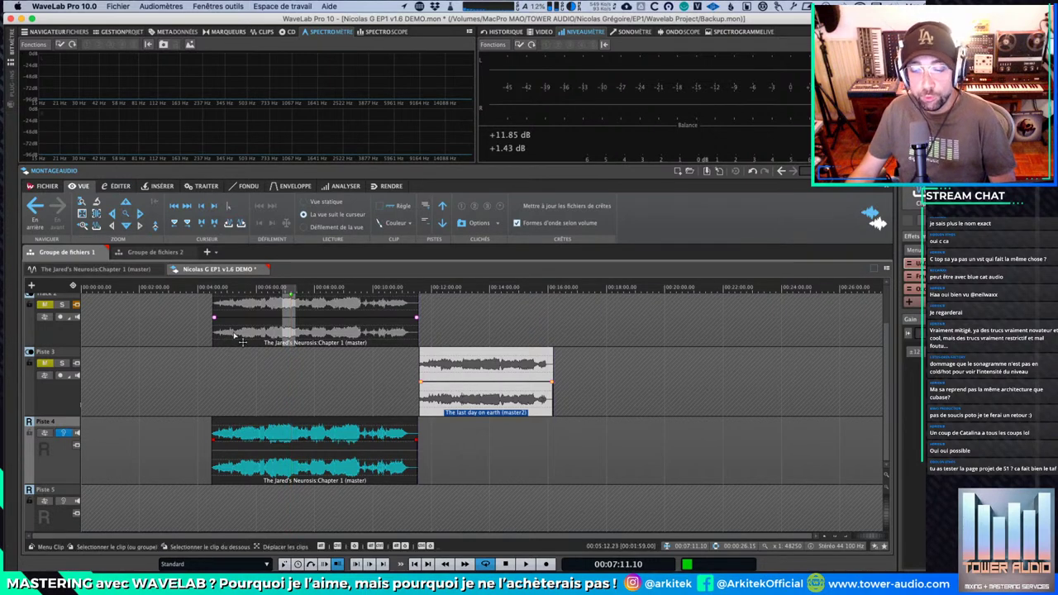
Step: Look through the montage's insert, process, fade, envelope, analysis and edit commands, and return to the view options
left_click(162, 186)
left_click(204, 186)
left_click(245, 186)
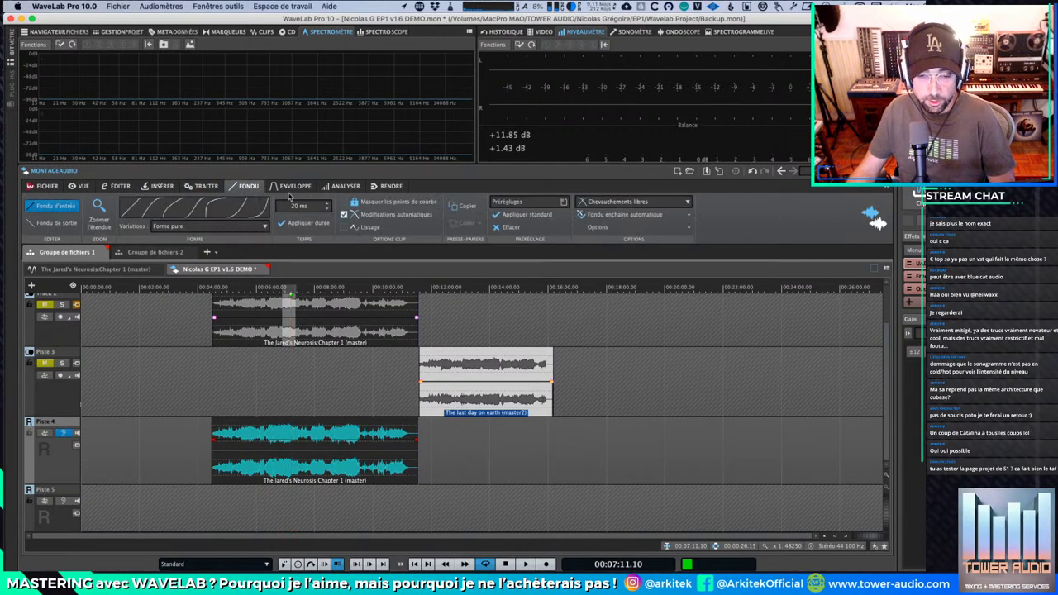
left_click(292, 186)
left_click(347, 185)
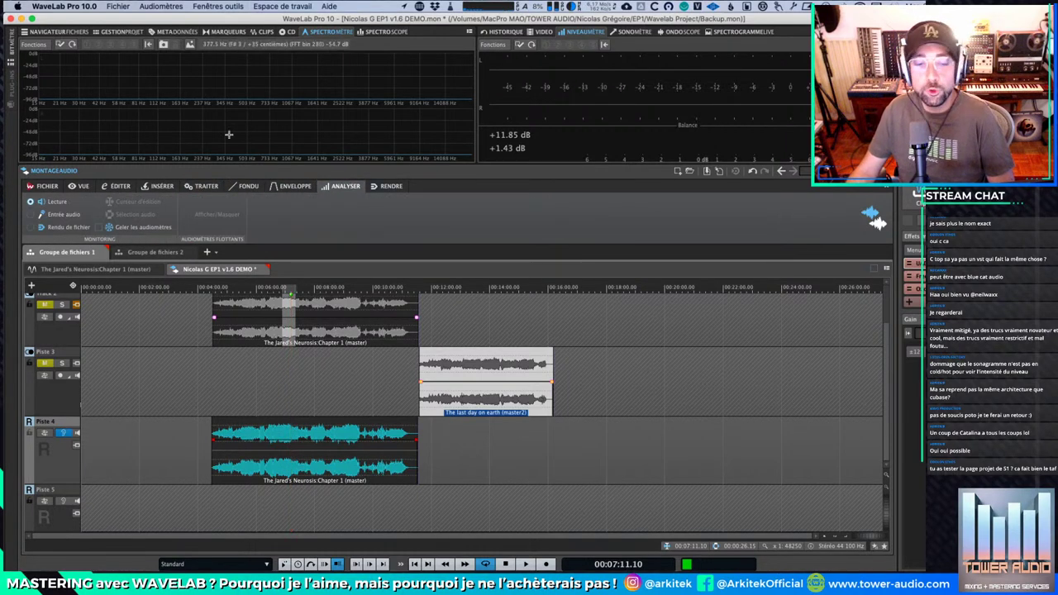
left_click(162, 186)
left_click(120, 186)
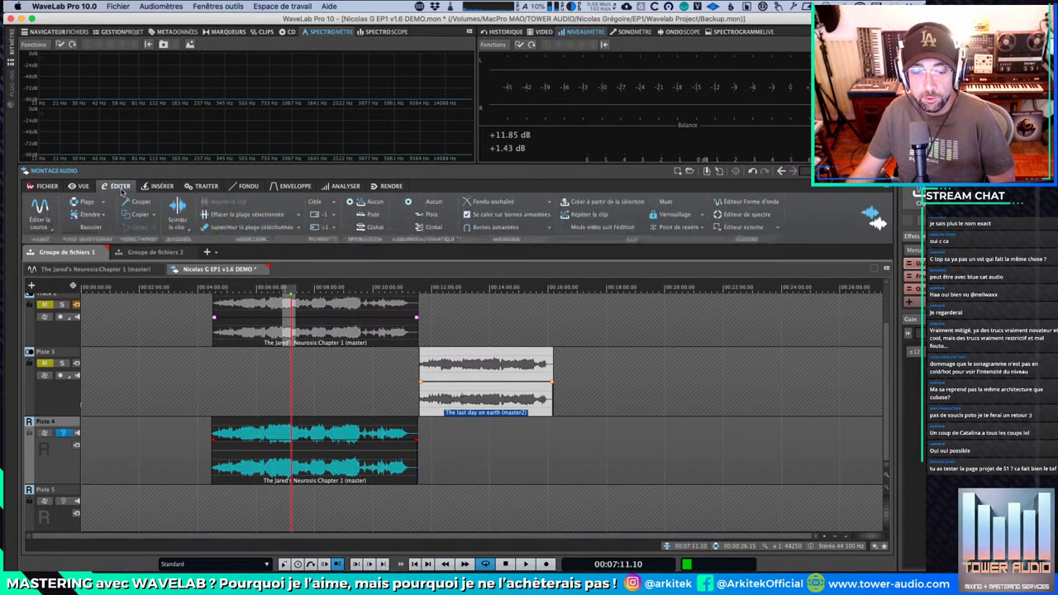
left_click(81, 186)
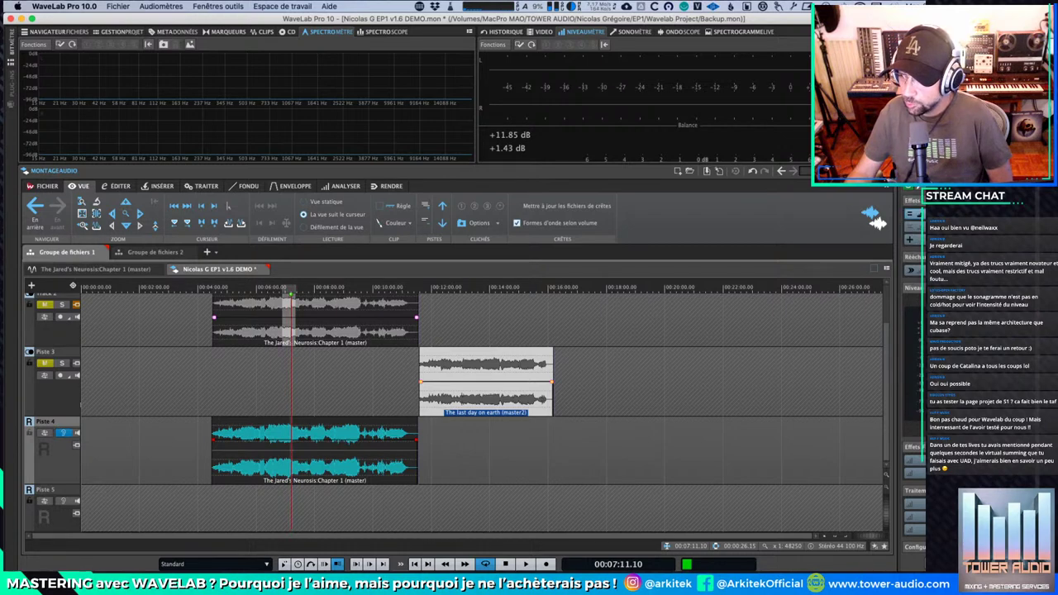
Step: Check the master section's preset and temporary save options, and compare its effects view with the selected clip's
left_click(873, 216)
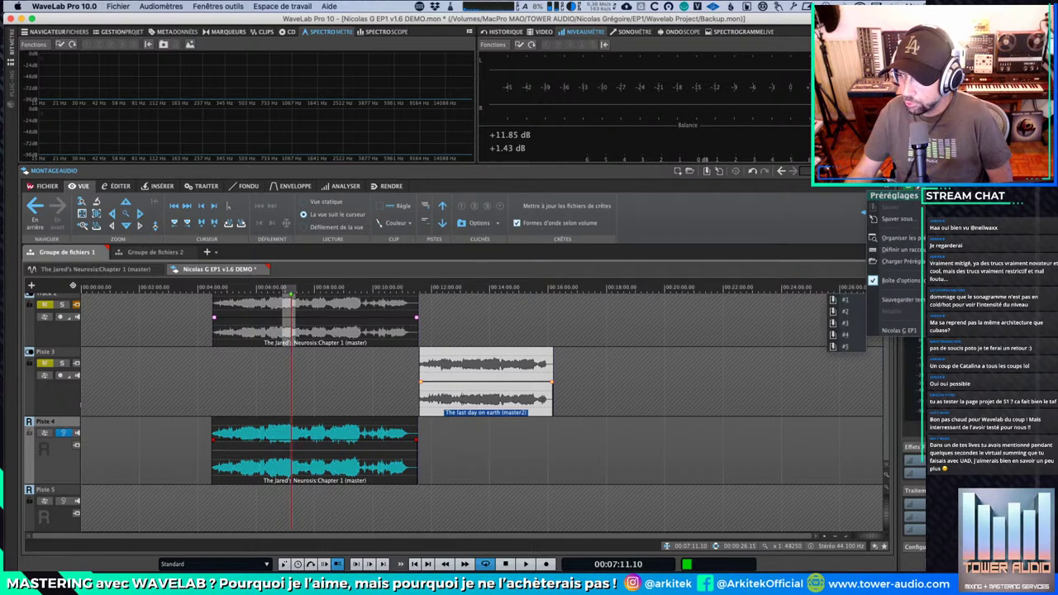
key("Escape")
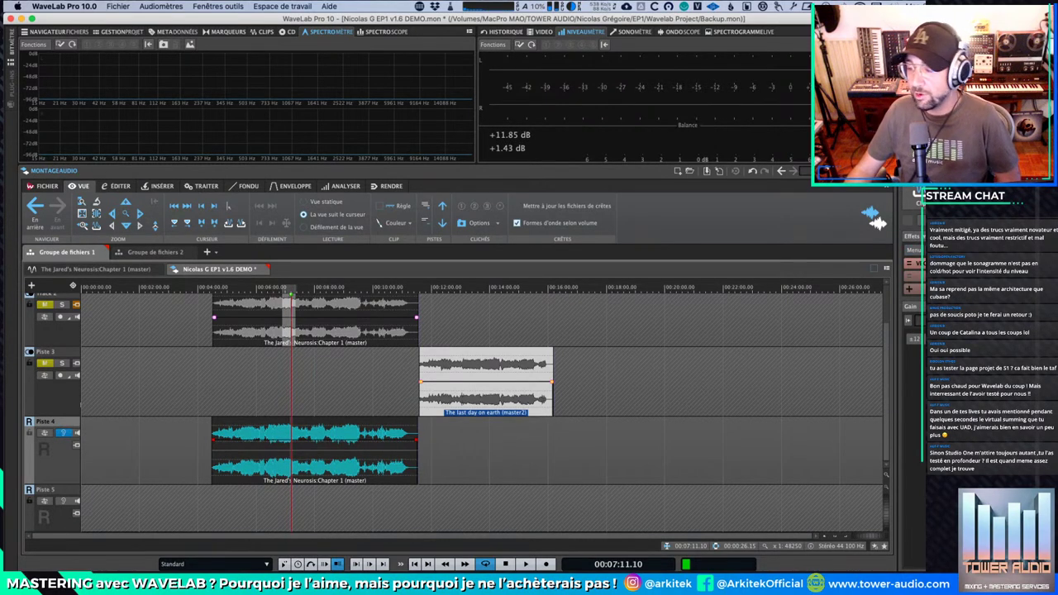
left_click(975, 171)
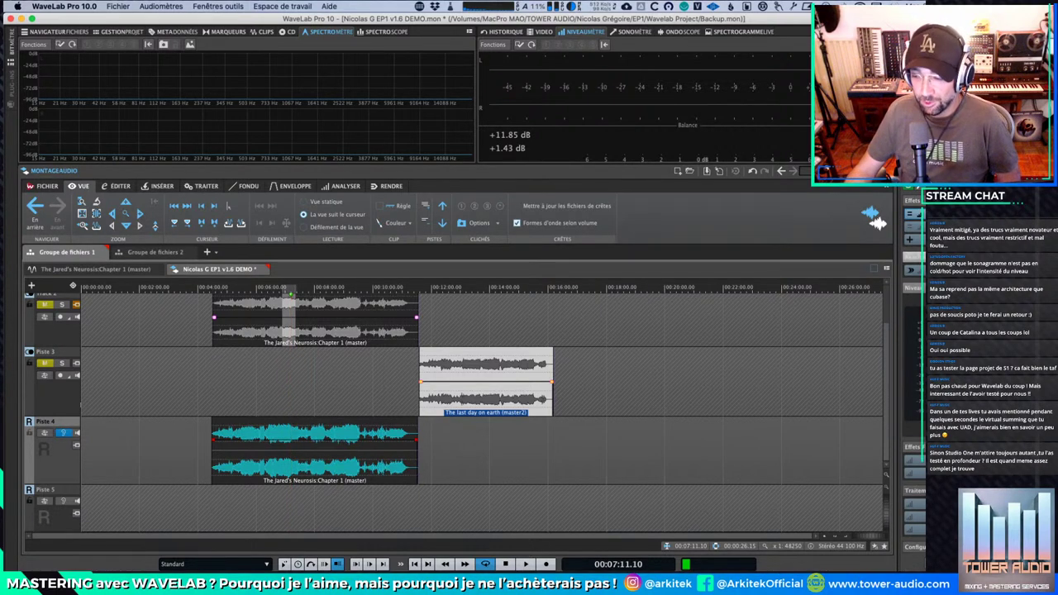
left_click(929, 171)
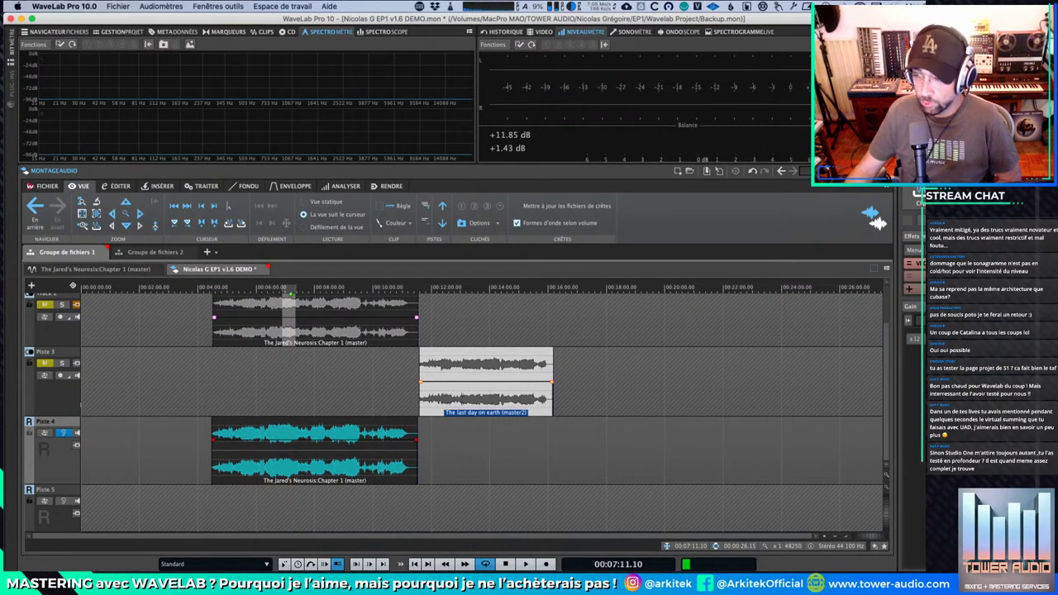
Step: Bring up the master section in place of the clip inspector and show the file browser
left_click(984, 171)
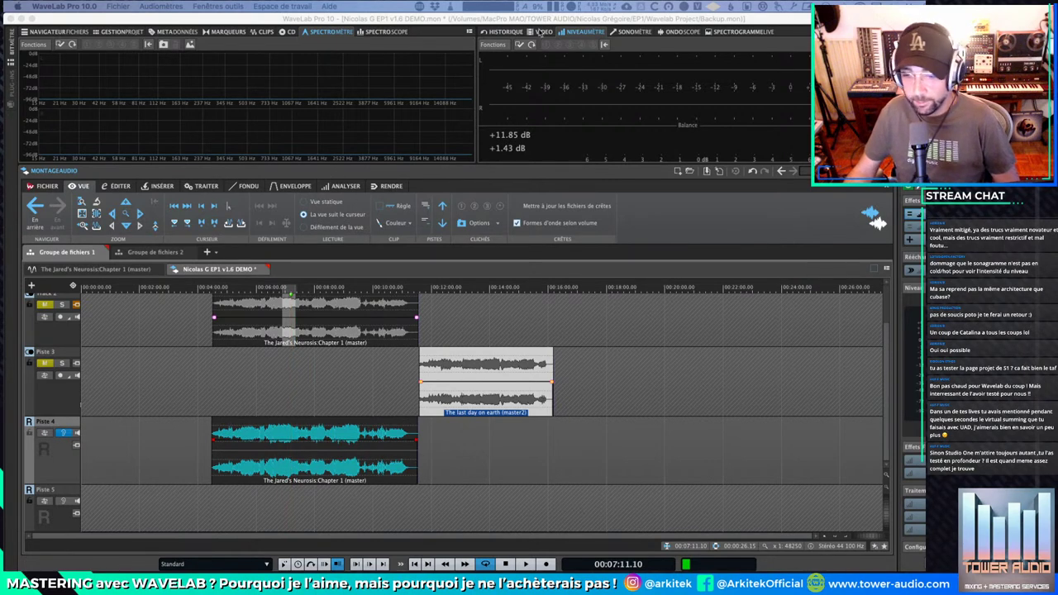
left_click(64, 33)
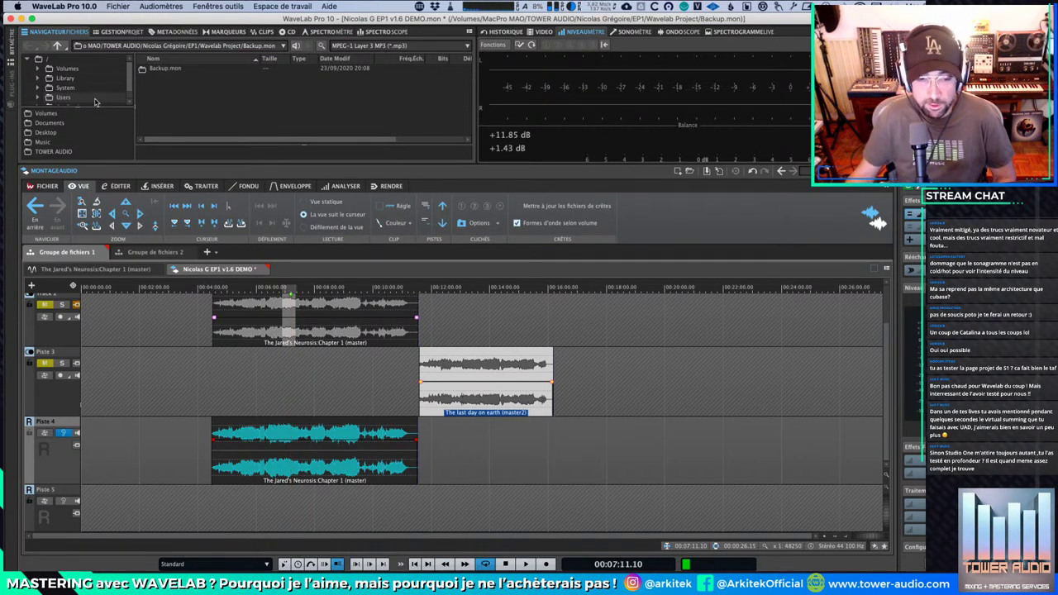
mouse_move(116, 565)
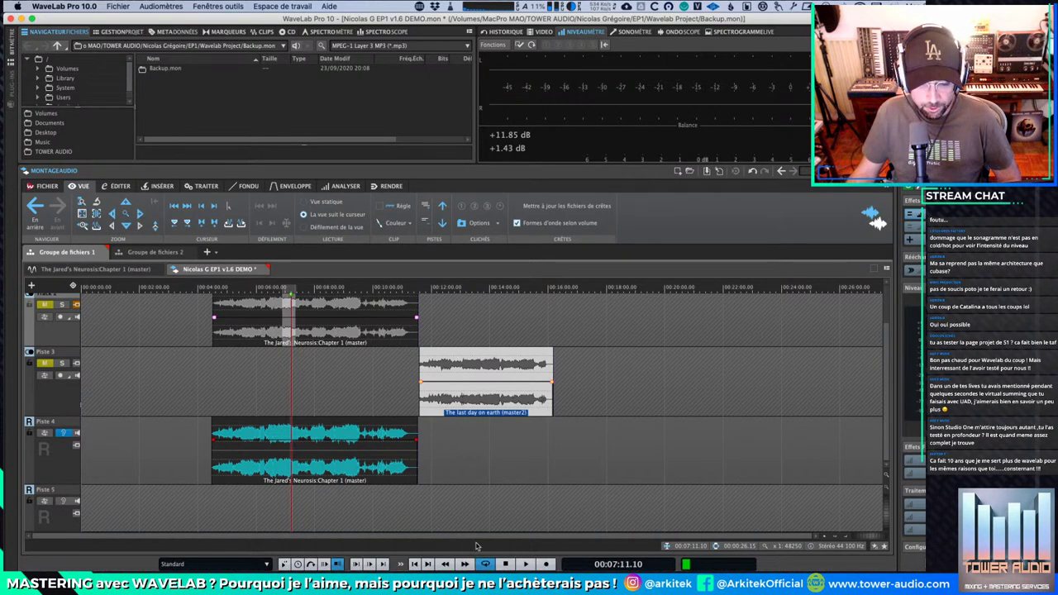
mouse_move(395, 569)
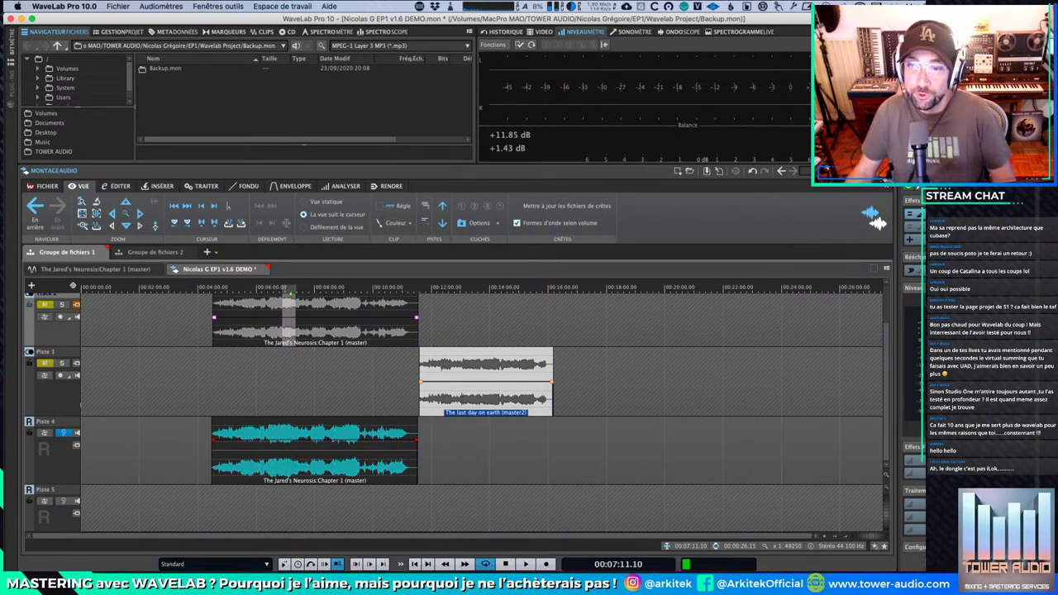
Step: Play The last day on earth (master2) briefly from about 13 min 36 s and stop playback
left_click(476, 289)
key("space")
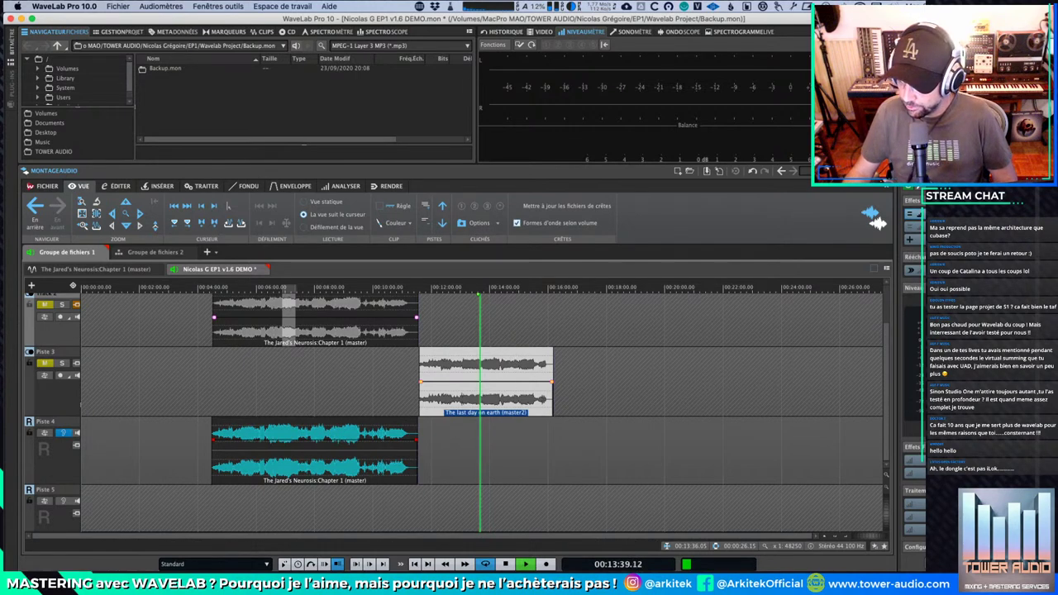
key("space")
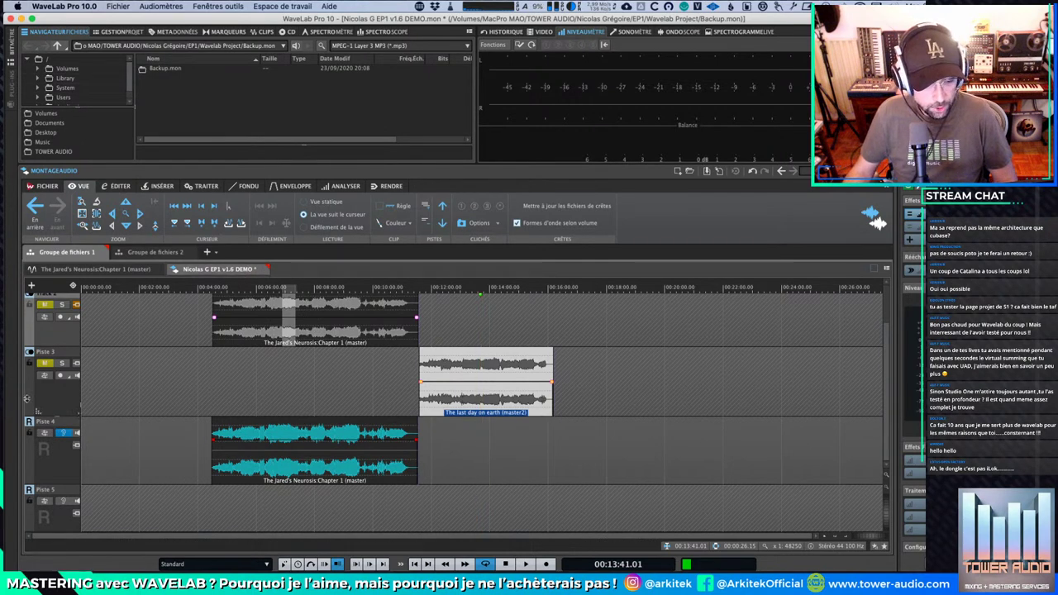
Step: Switch off solo on the reference track Piste 4 and play from about 8 min 35 s, soloing Track 2 briefly
scroll(75, 339, "up", 2)
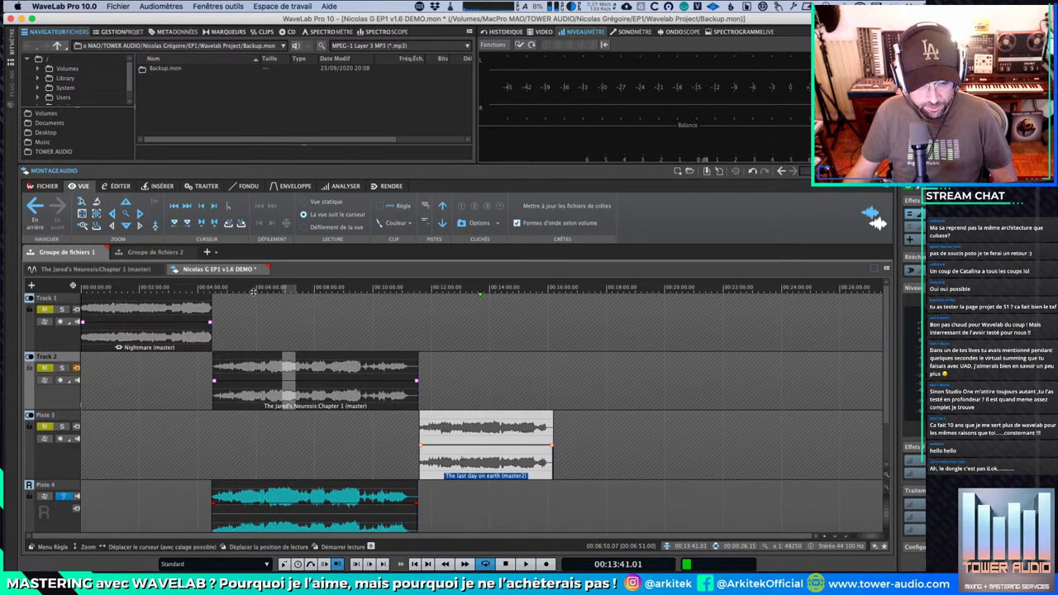
left_click(62, 496)
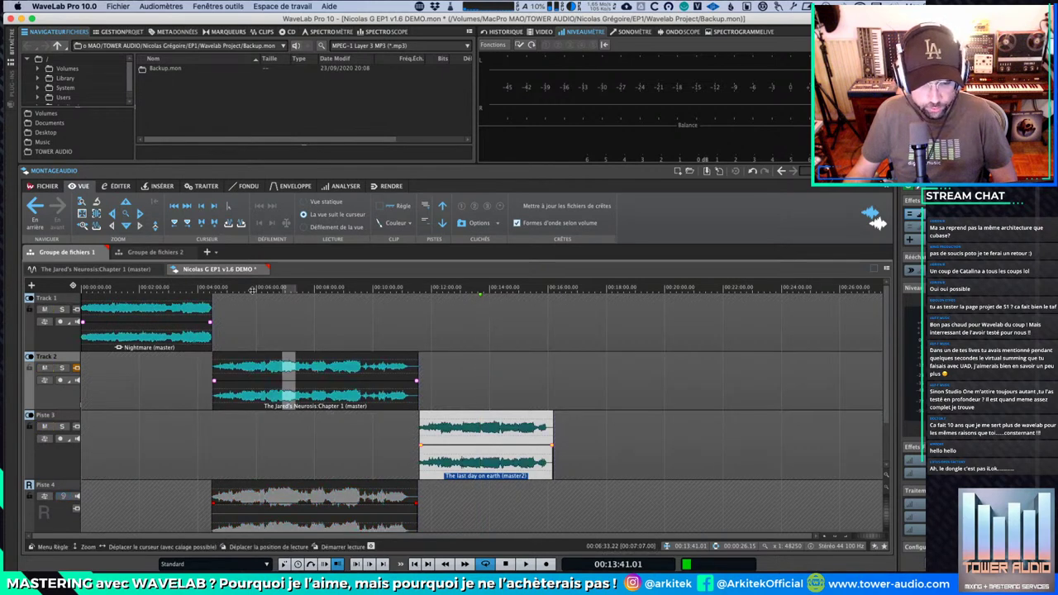
double_click(332, 291)
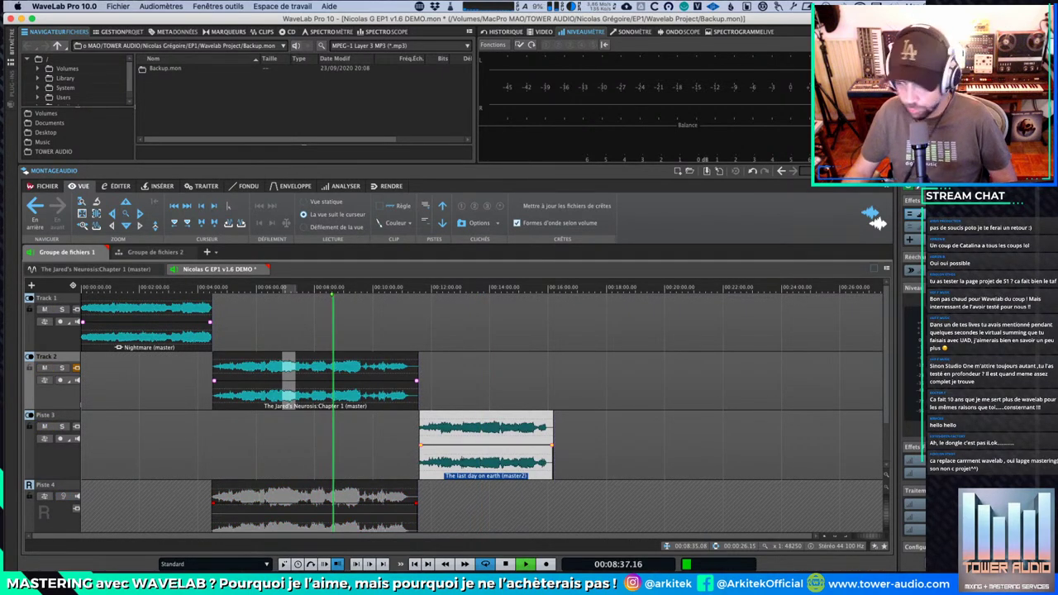
left_click(61, 368)
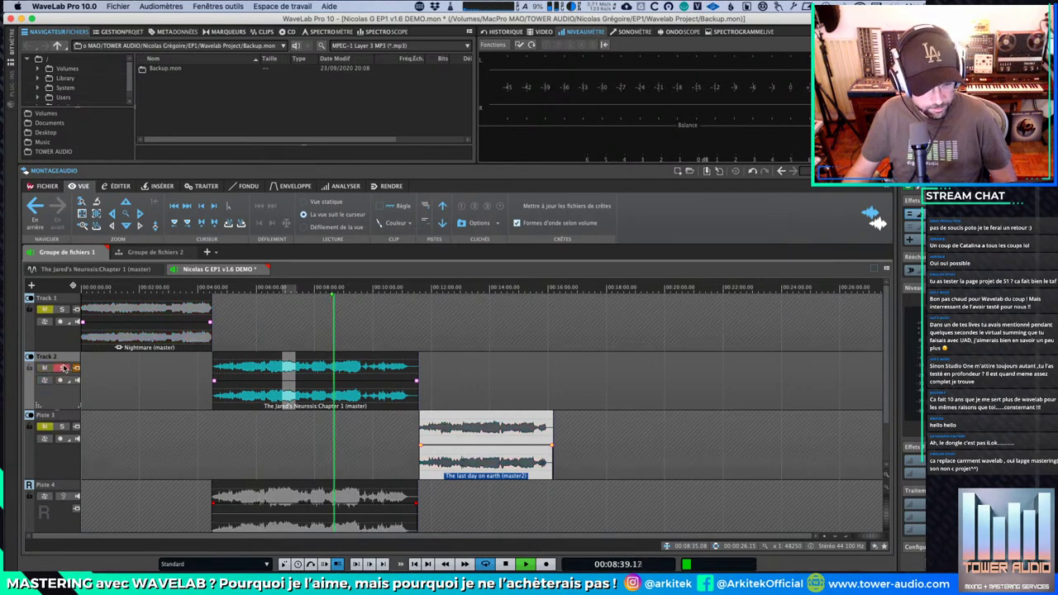
left_click(62, 368)
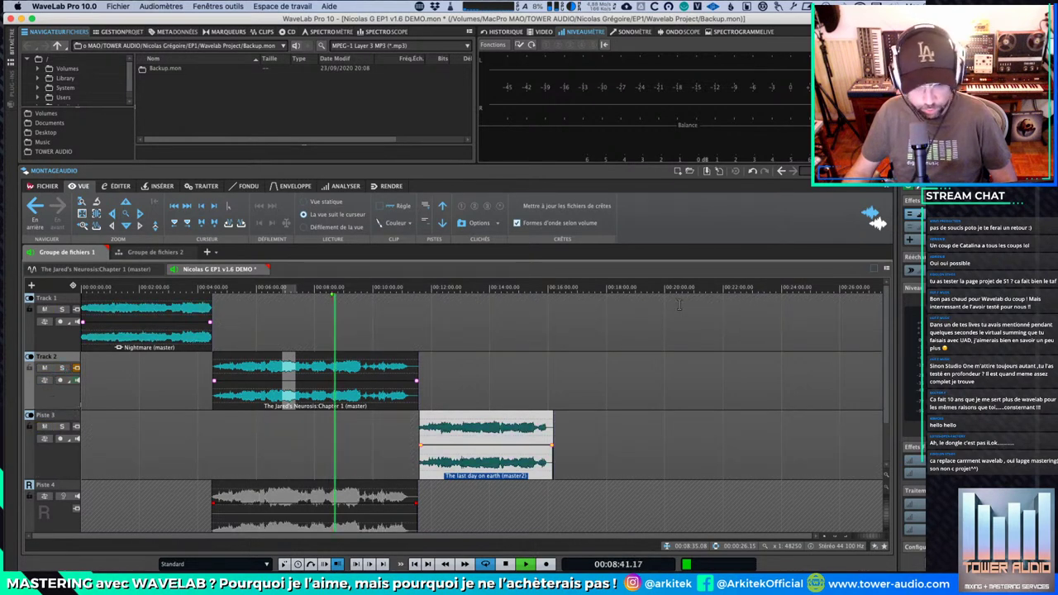
Step: Reset the master section
left_click(959, 188)
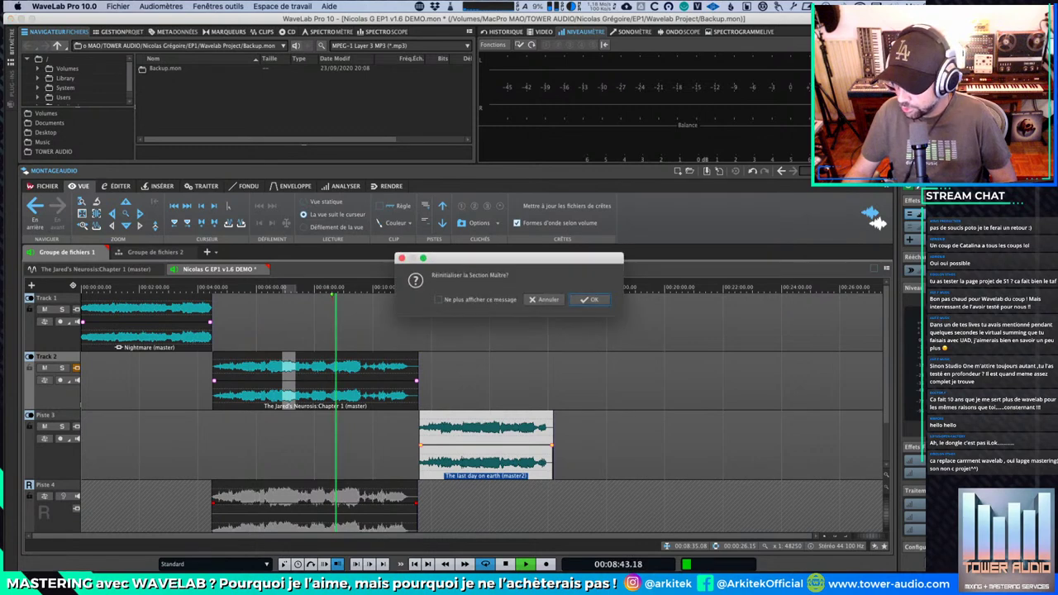
left_click(590, 299)
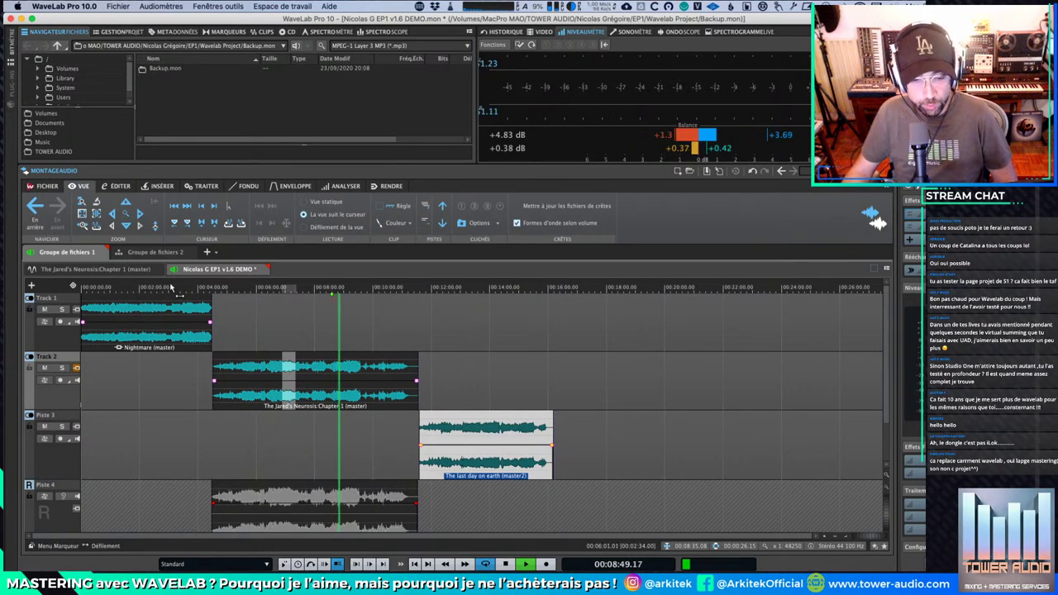
Step: Stop playback and clear the selections in The Jared's Neurosis:Chapter 1 (master) editor and in the montage, selecting its Track 2 clip
left_click(107, 269)
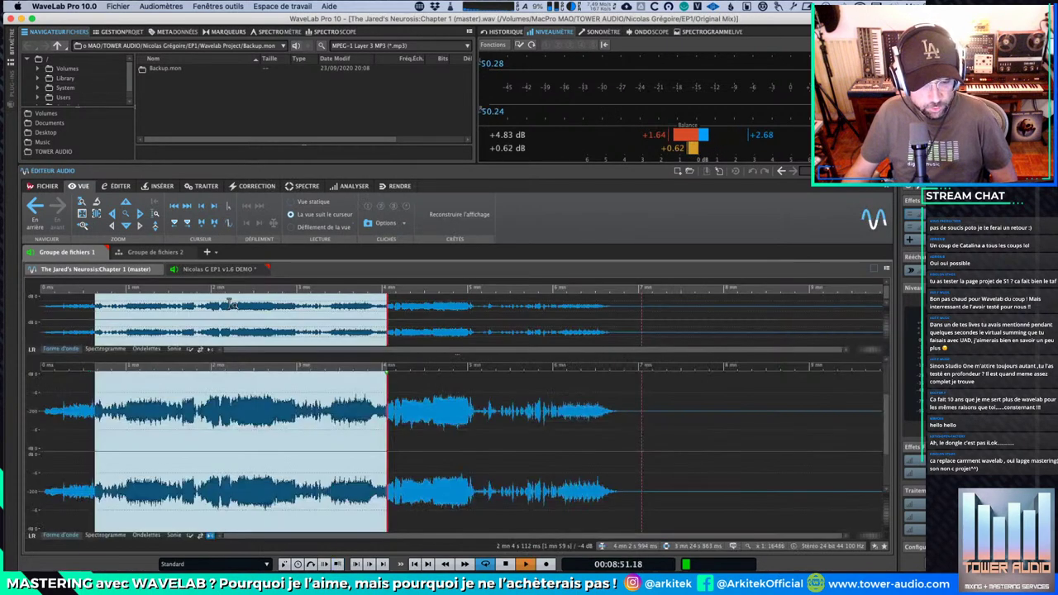
key("space")
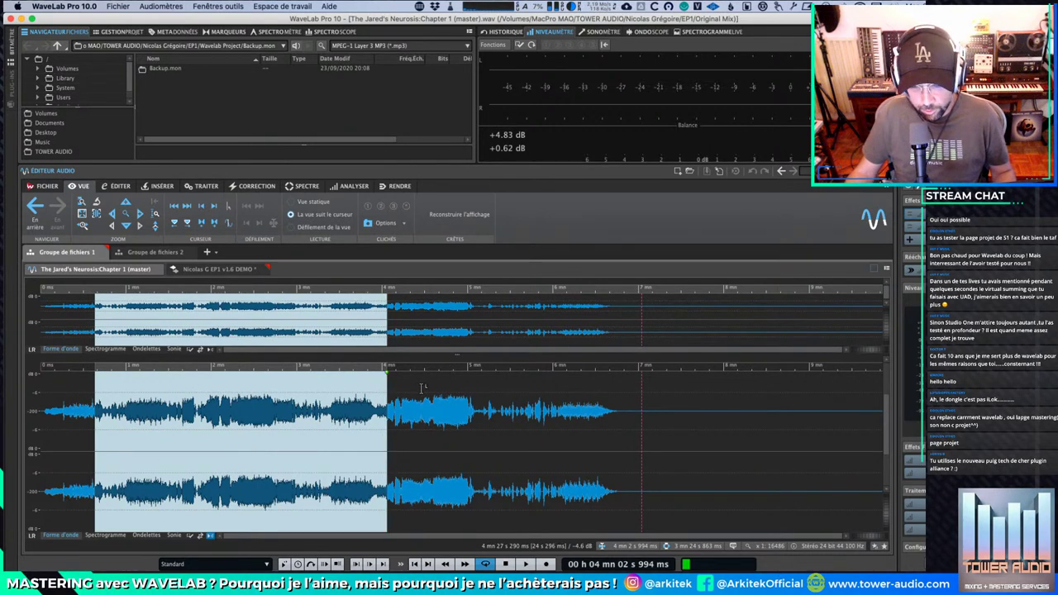
left_click(334, 385)
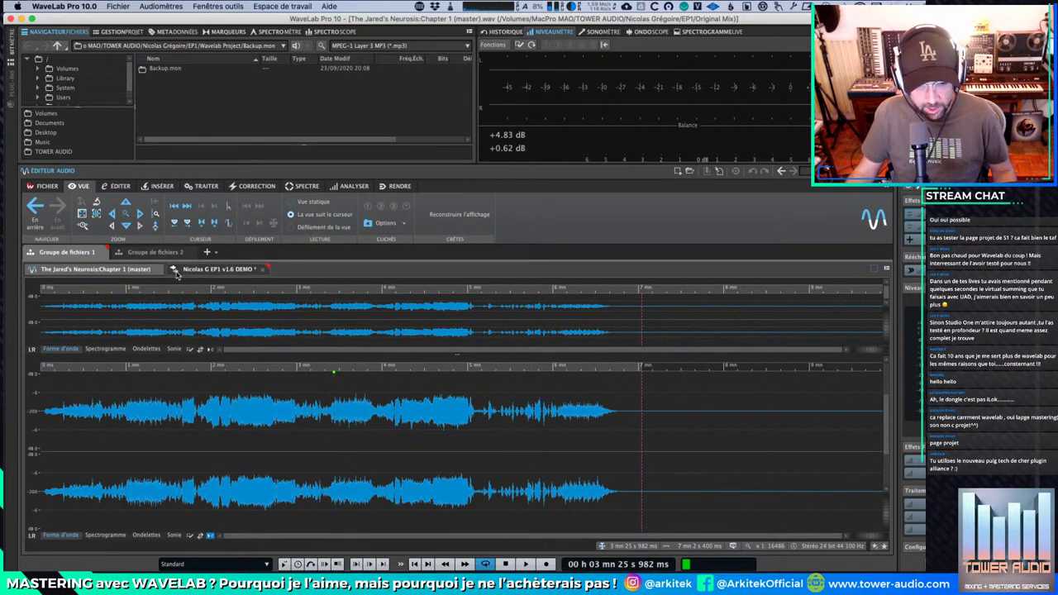
left_click(217, 269)
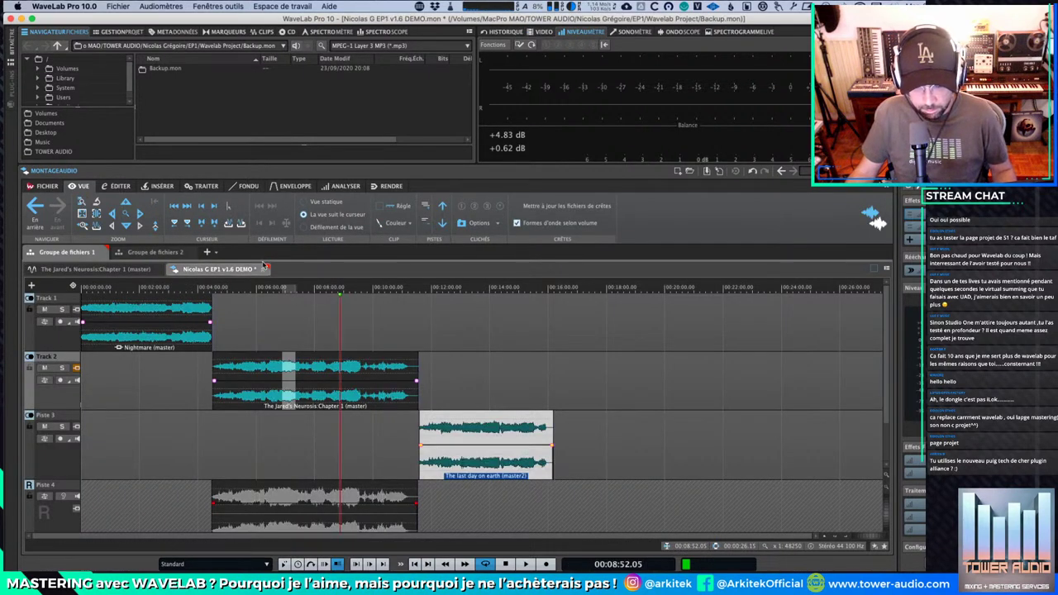
left_click(395, 400)
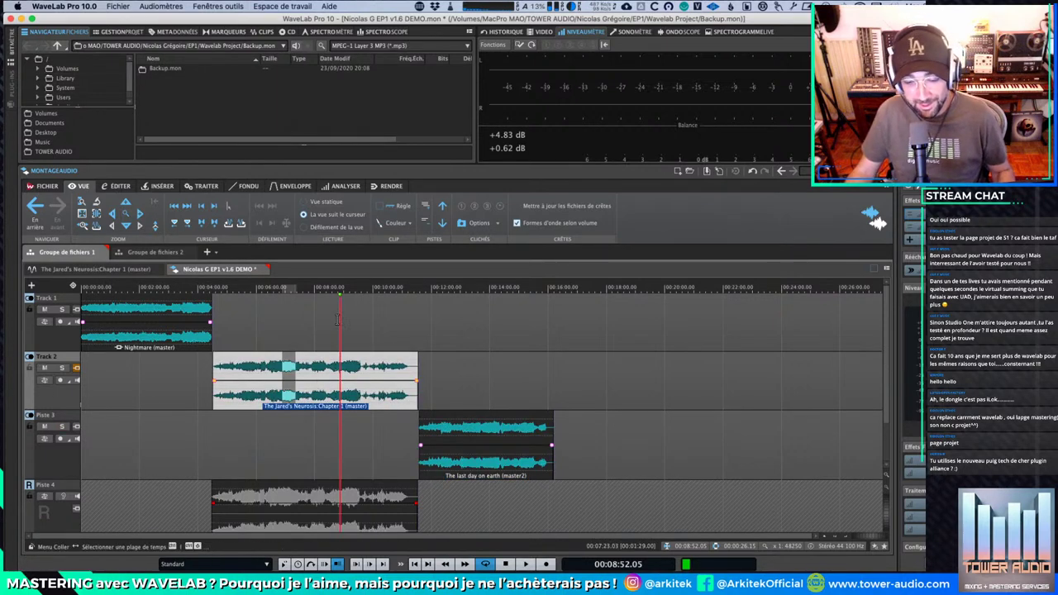
left_click(375, 326)
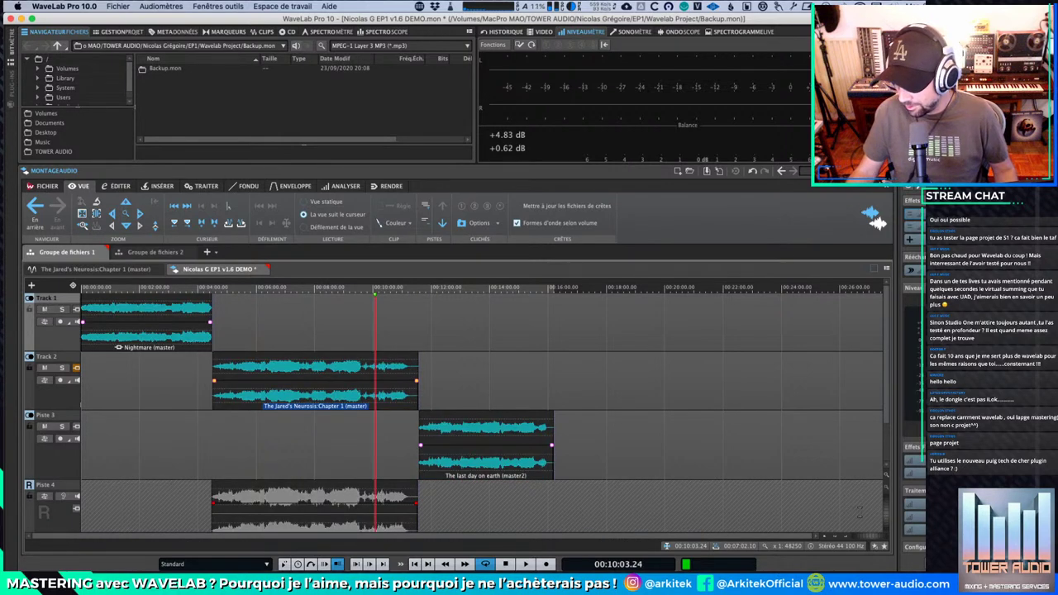
Step: Adjust the montage zoom to slightly taller tracks and stretch the timeline until the three clips nearly fill the width
left_click(886, 477)
left_click(886, 476)
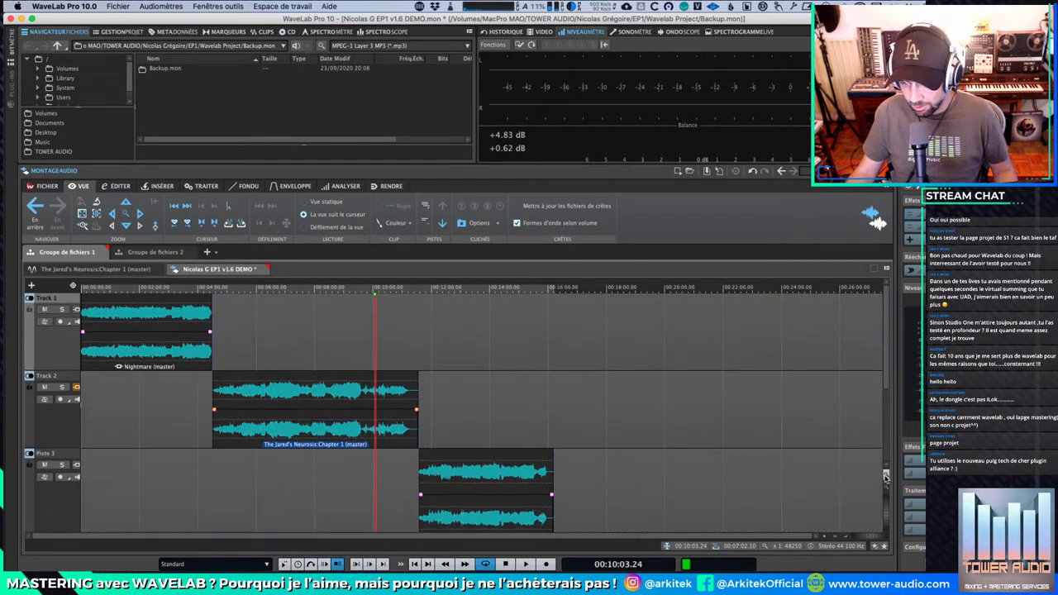
left_click(886, 477)
left_click(886, 476)
left_click(886, 476)
left_click(886, 477)
left_click(885, 477)
left_click(885, 485)
left_click(885, 485)
left_click(884, 485)
left_click(885, 485)
left_click(885, 485)
left_click(885, 485)
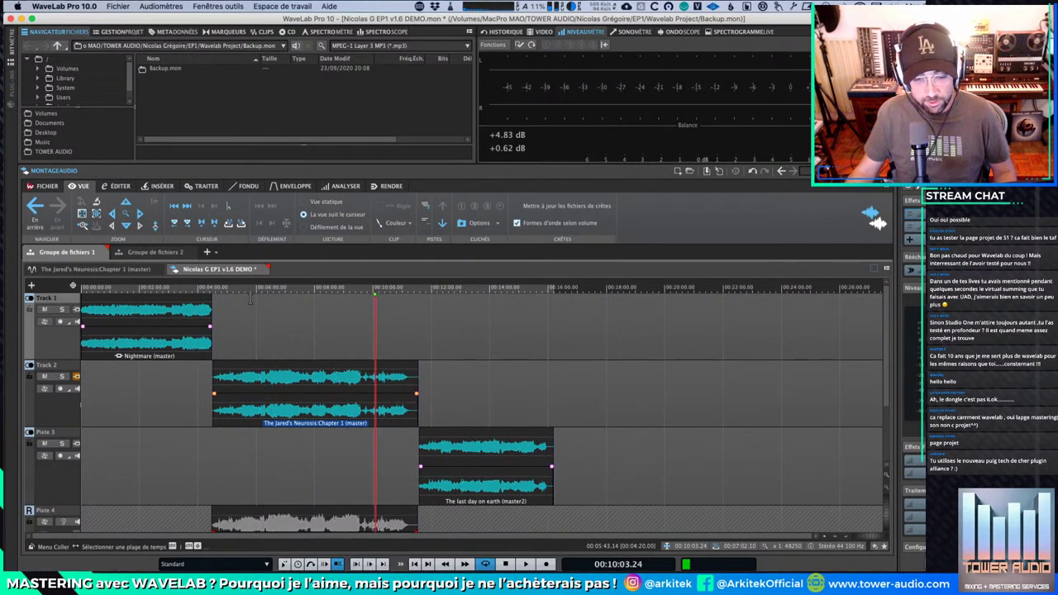
left_click_drag(198, 288, 412, 293)
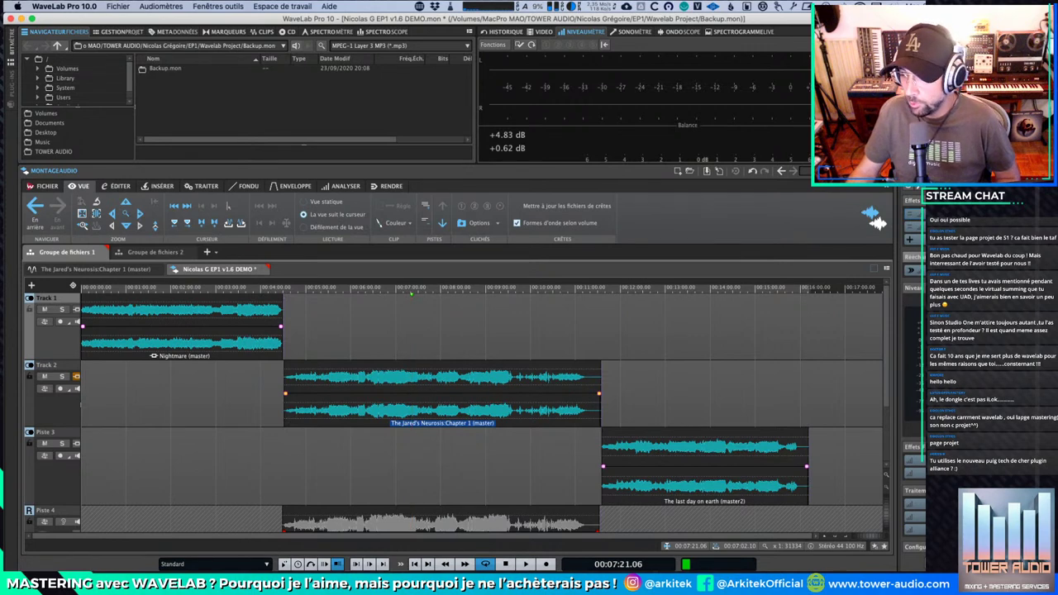
Step: Search the effects for "bett", add Plugin Alliance's Bettermaker EQ232D to the master section, and reposition its window
left_click(911, 239)
type("bett")
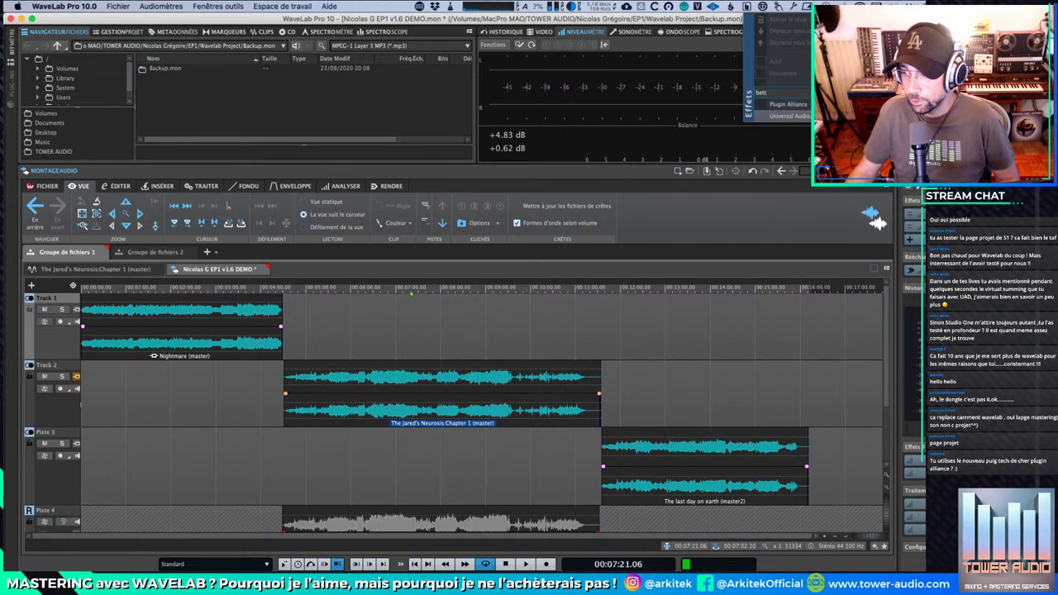
mouse_move(788, 106)
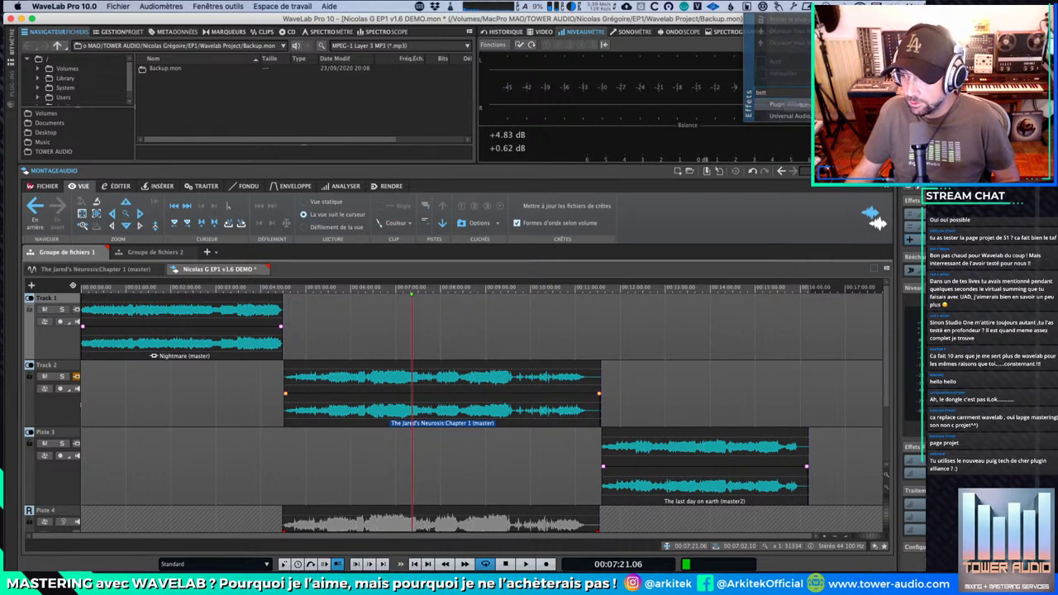
left_click(817, 106)
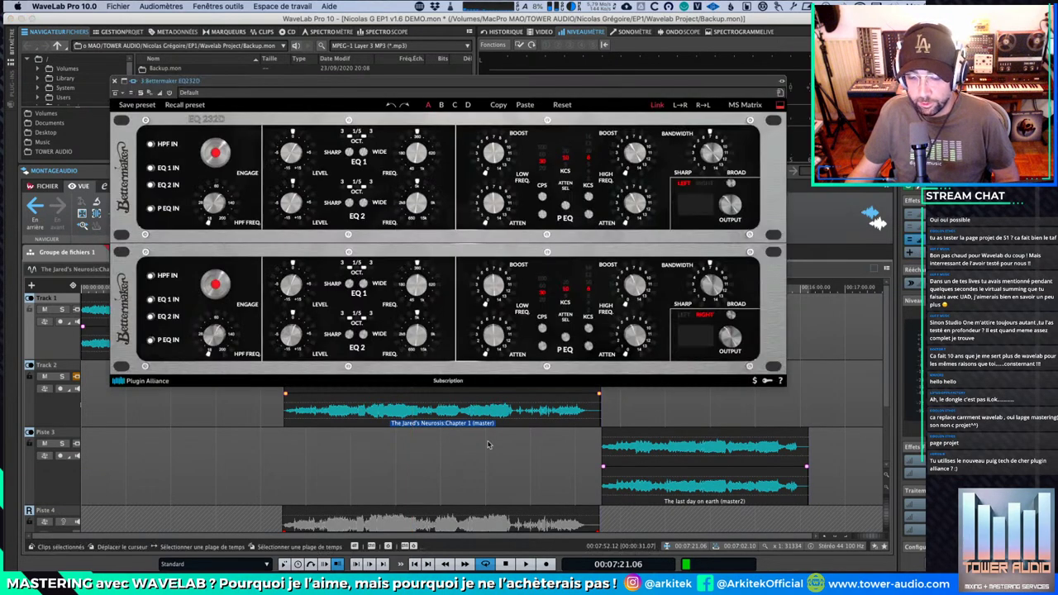
left_click_drag(660, 83, 719, 156)
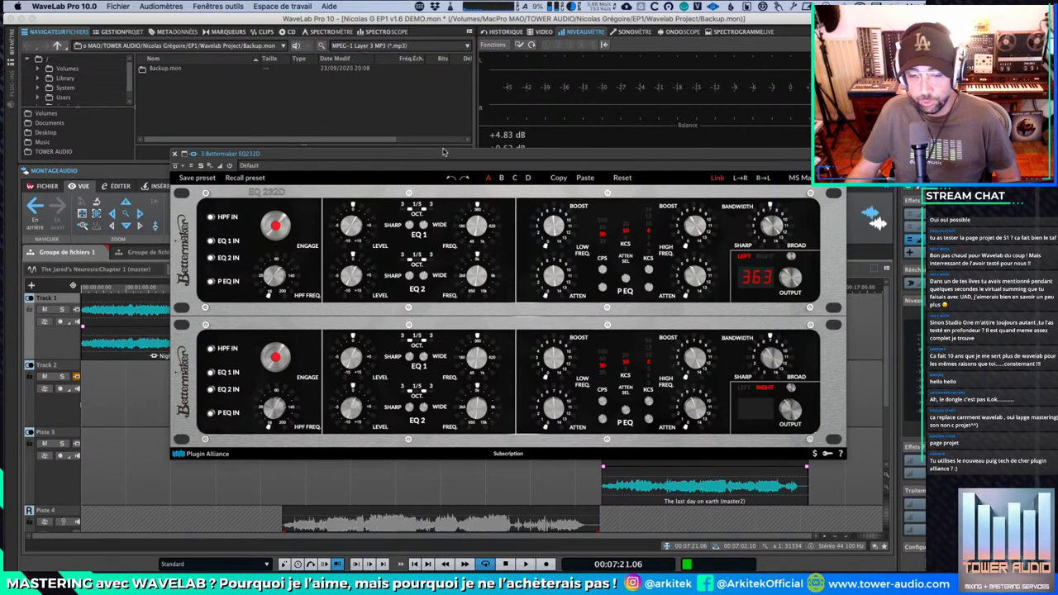
left_click_drag(444, 153, 423, 195)
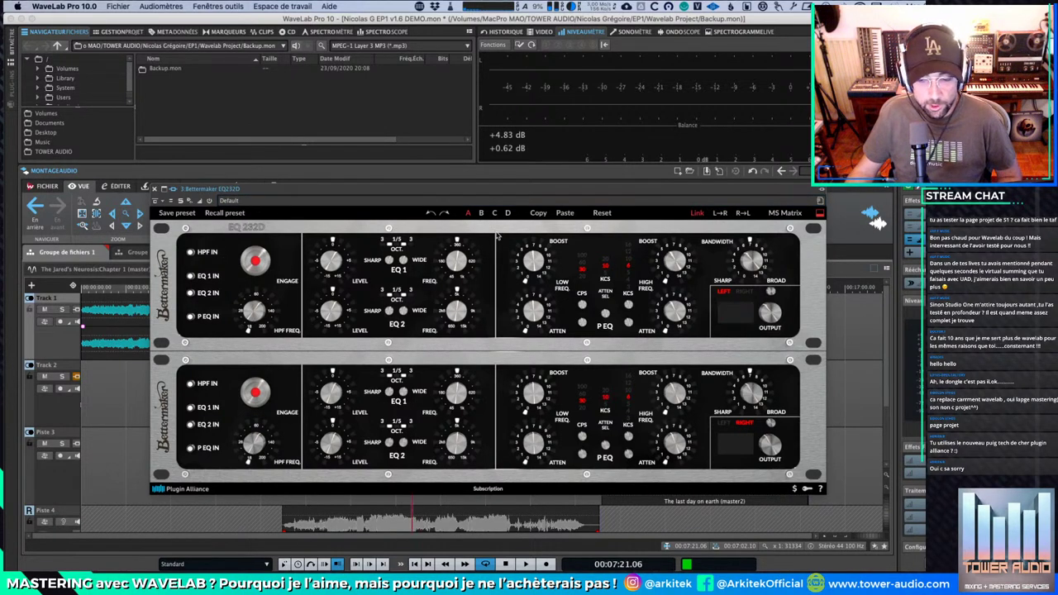
Step: Try the STUDIO DMI - MS Hip Hop preset on the Bettermaker EQ232D and replace it with Deniz Koyu - Lead synth
left_click(252, 202)
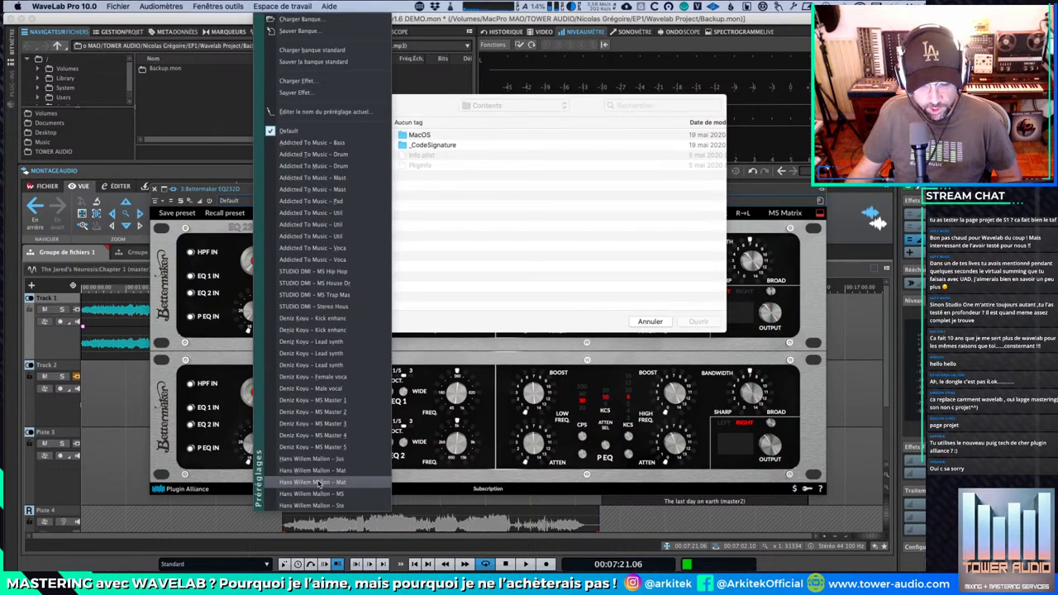
left_click(355, 272)
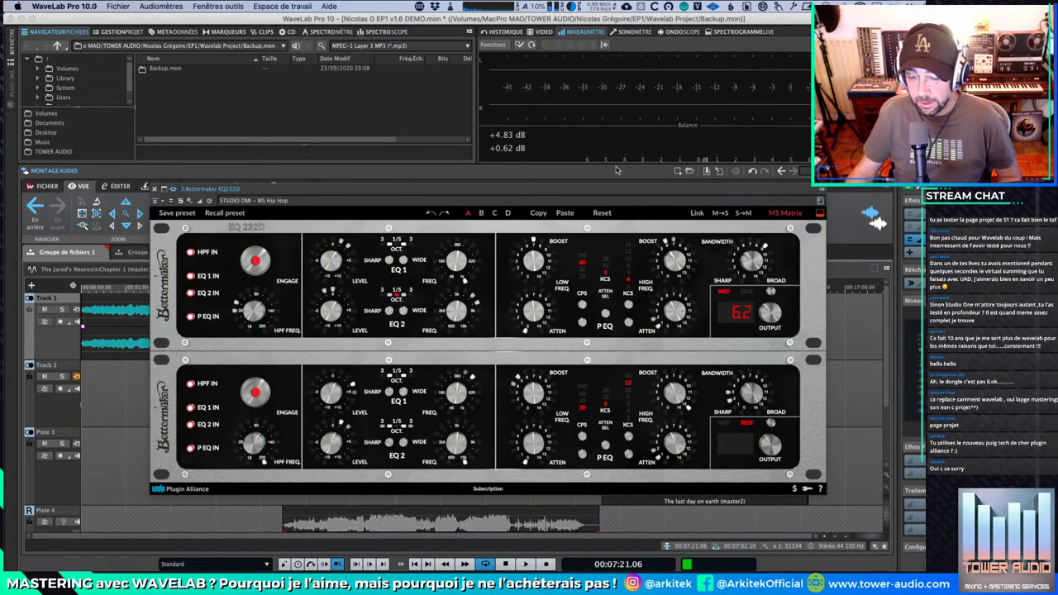
left_click_drag(319, 199, 441, 249)
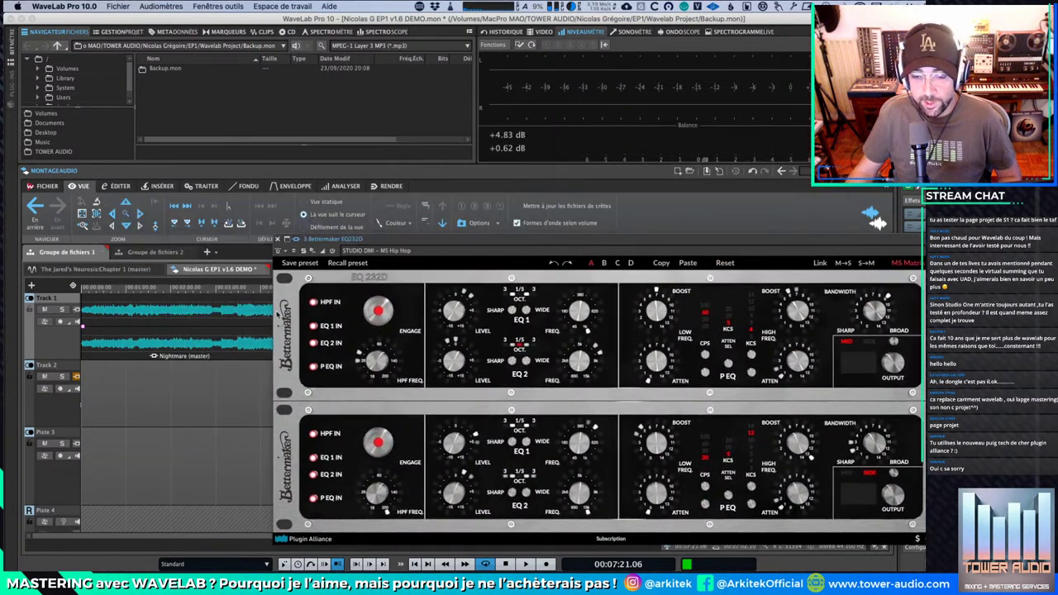
left_click(441, 249)
left_click(508, 368)
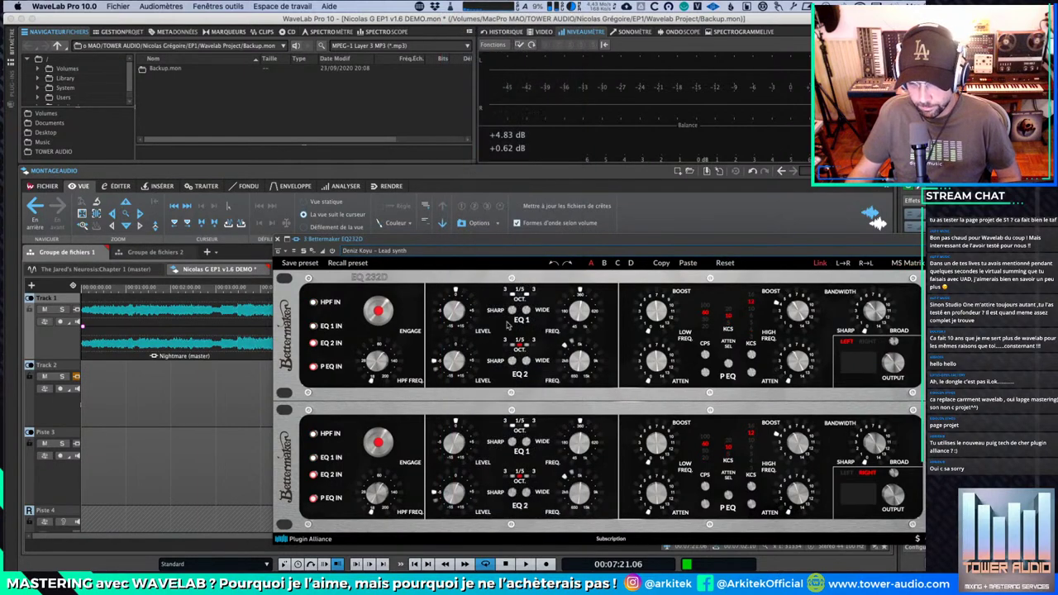
left_click_drag(526, 241, 376, 171)
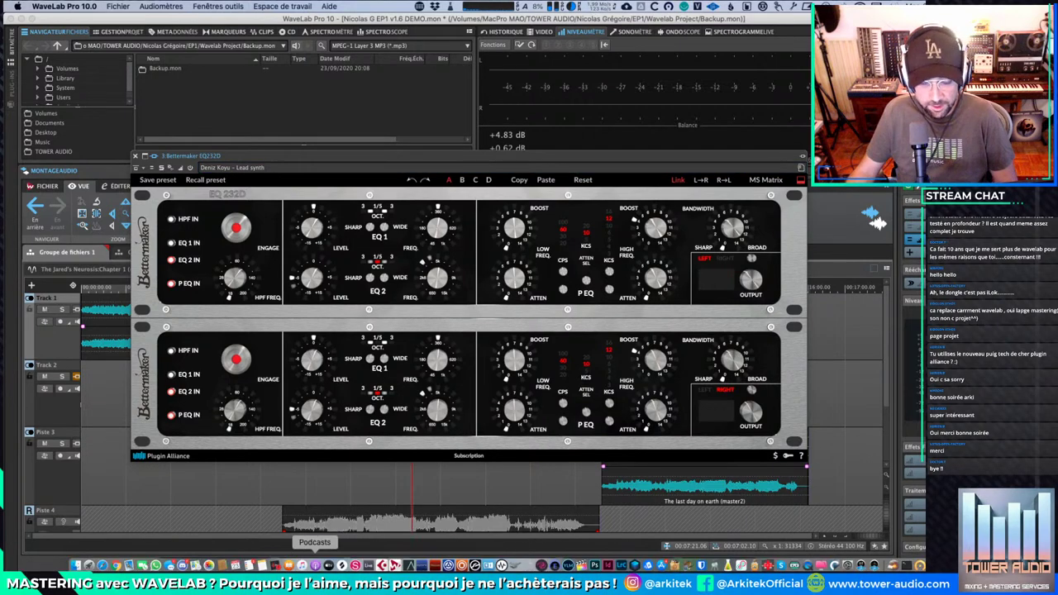
Step: Switch to Safari, look over the artist's Instagram profile, and return to WaveLab
left_click(100, 565)
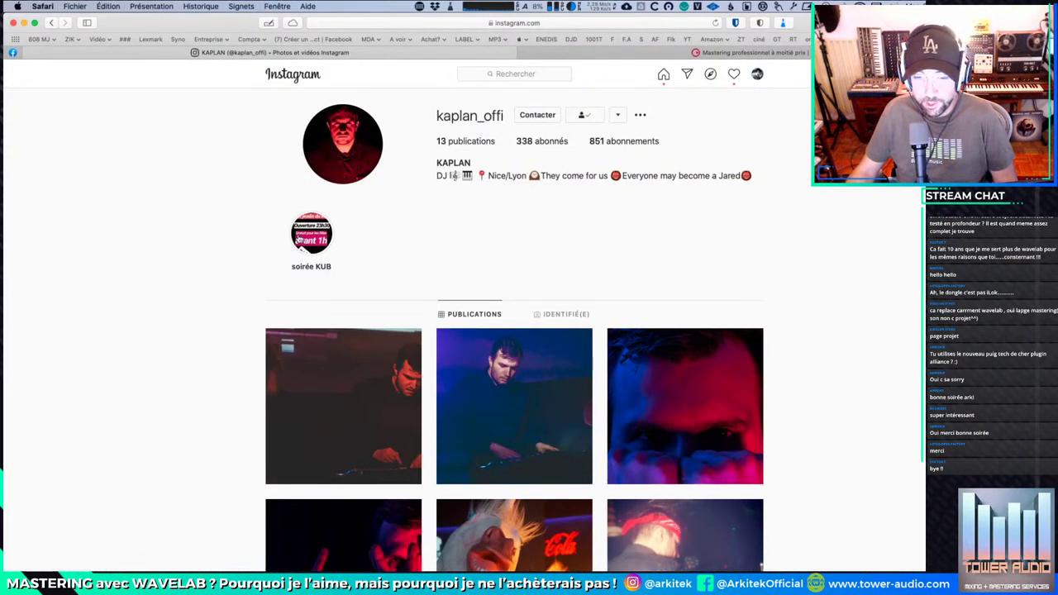
scroll(264, 193, "down", 2)
scroll(372, 165, "up", 2)
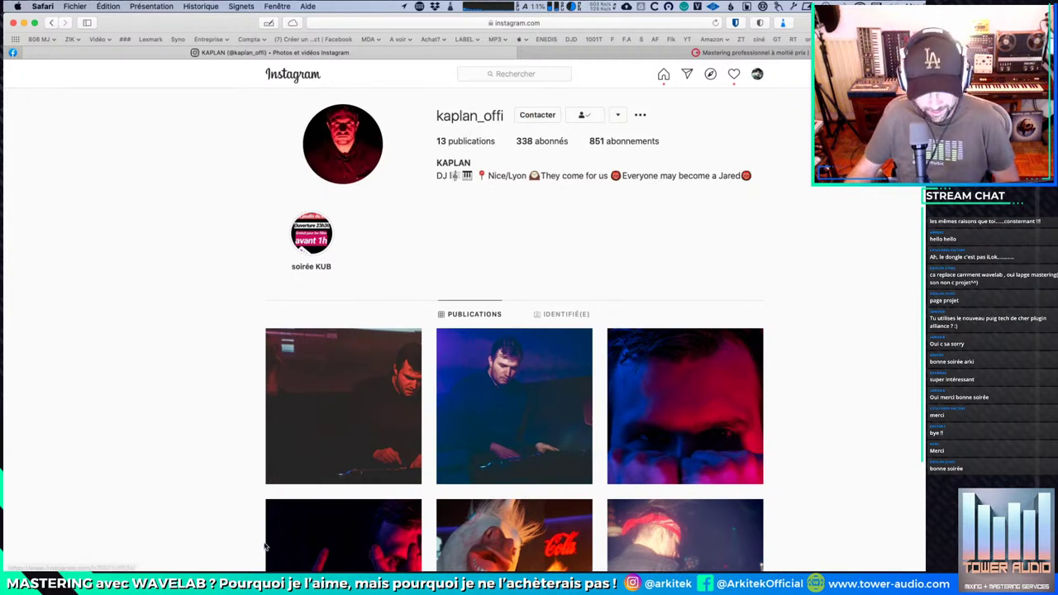
mouse_move(176, 568)
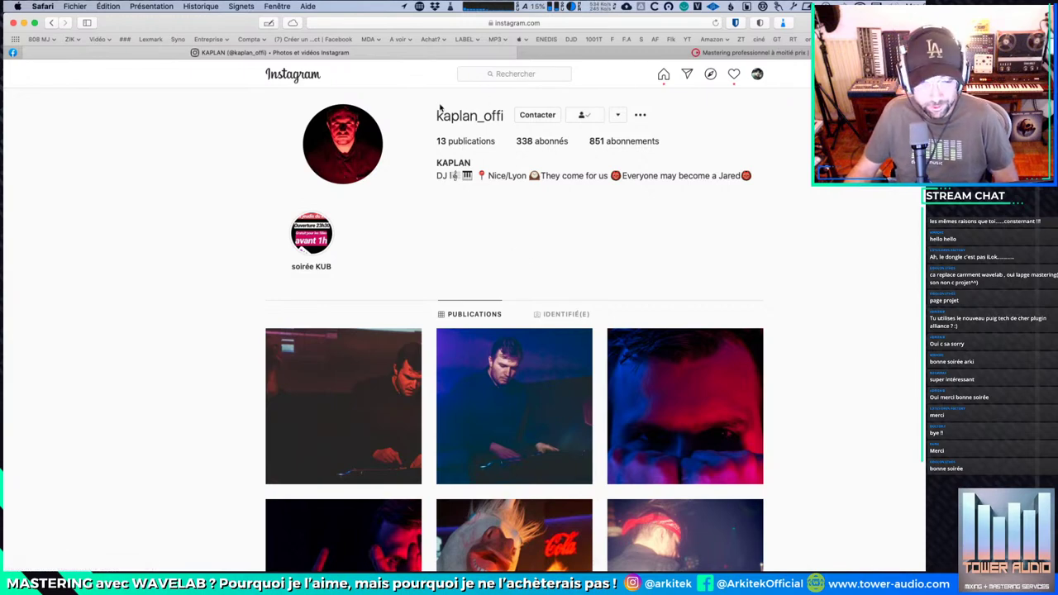
key("ctrl+Up")
left_click(366, 212)
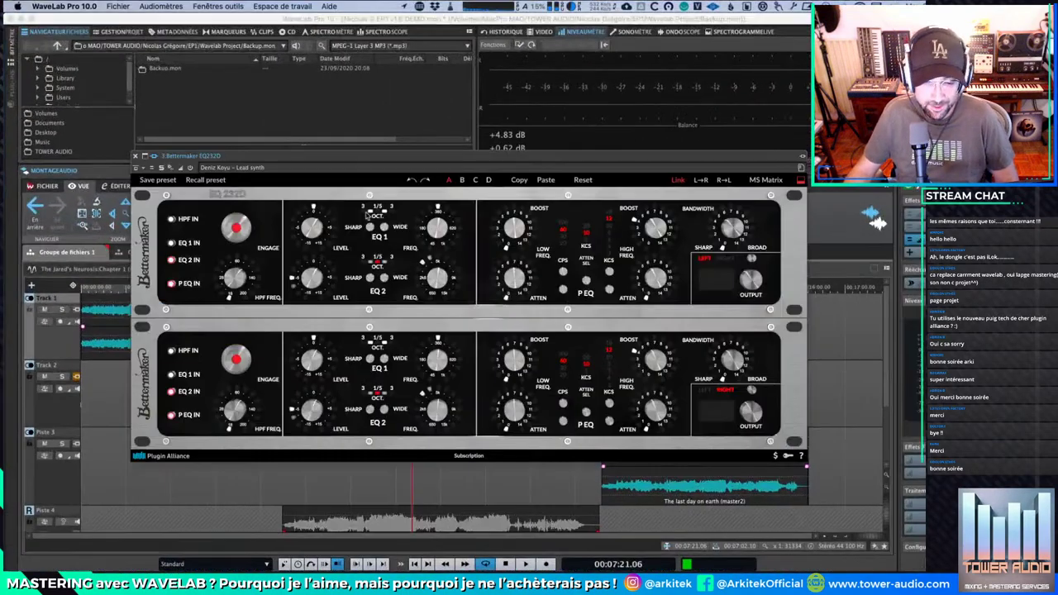
Step: Close the Bettermaker EQ232D window and play the montage from about 3 min 15 s
left_click(135, 156)
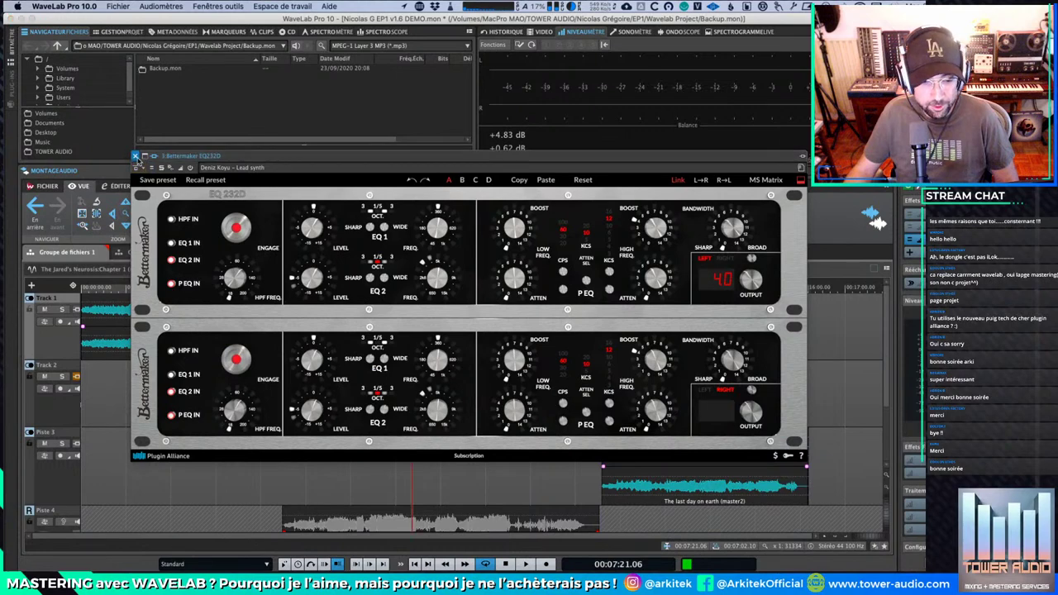
left_click(227, 291)
key("space")
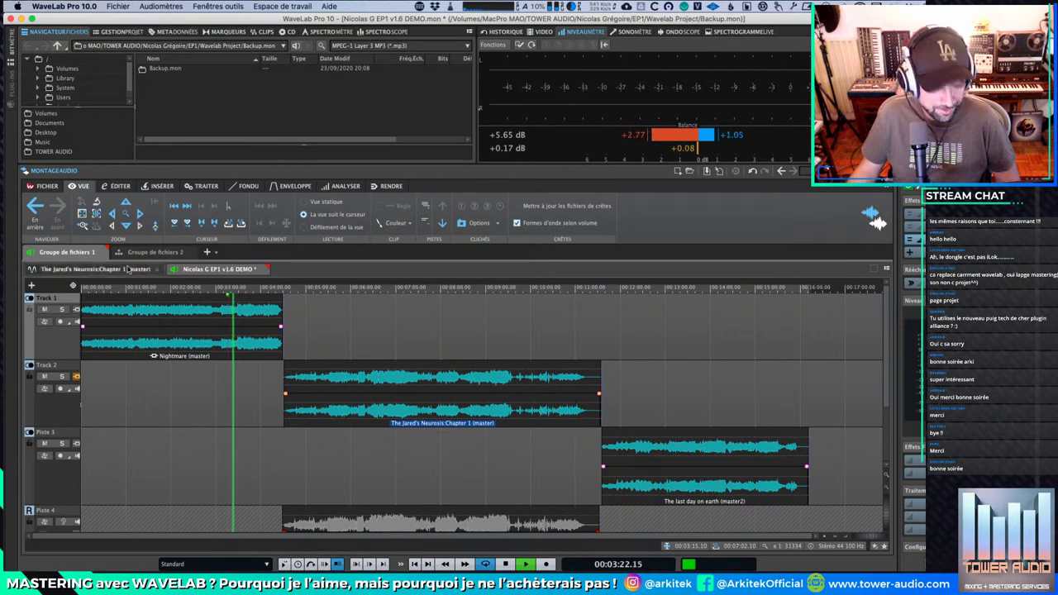
Step: Open the Weiss Compressor Limiter from Track 2's effects
left_click(77, 377)
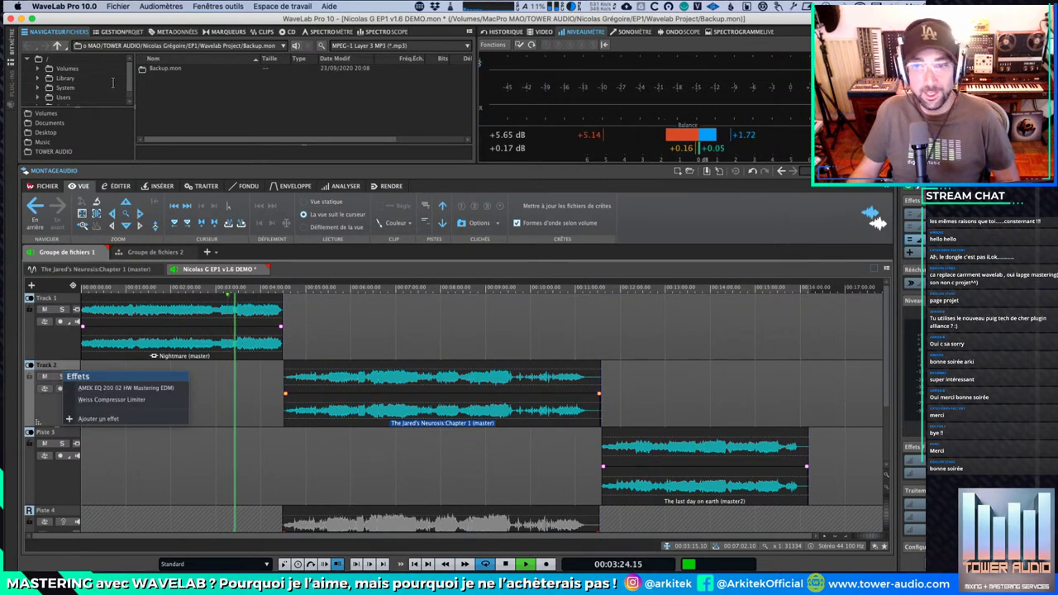
left_click(83, 400)
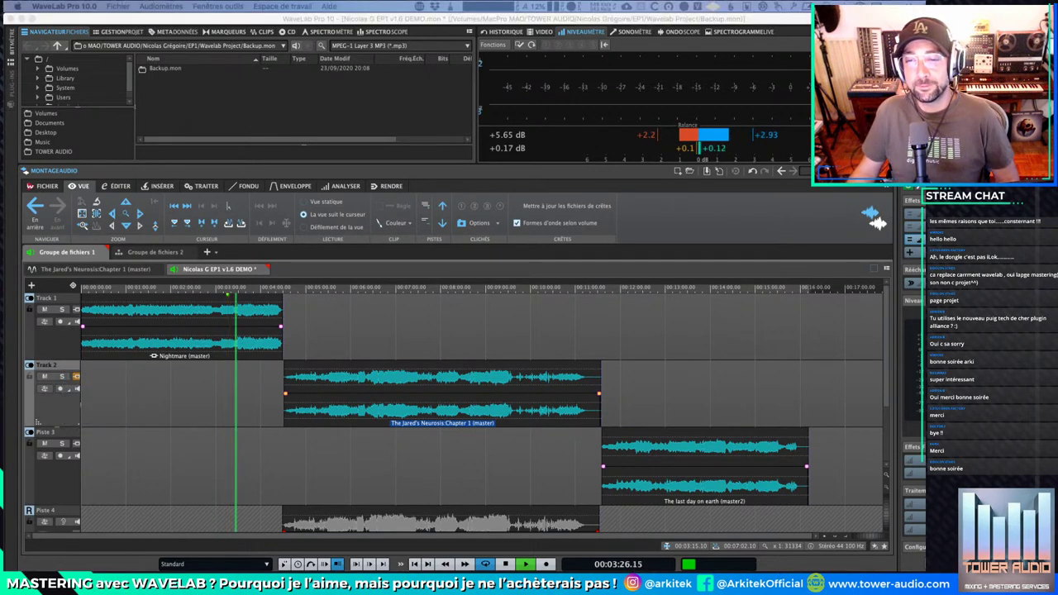